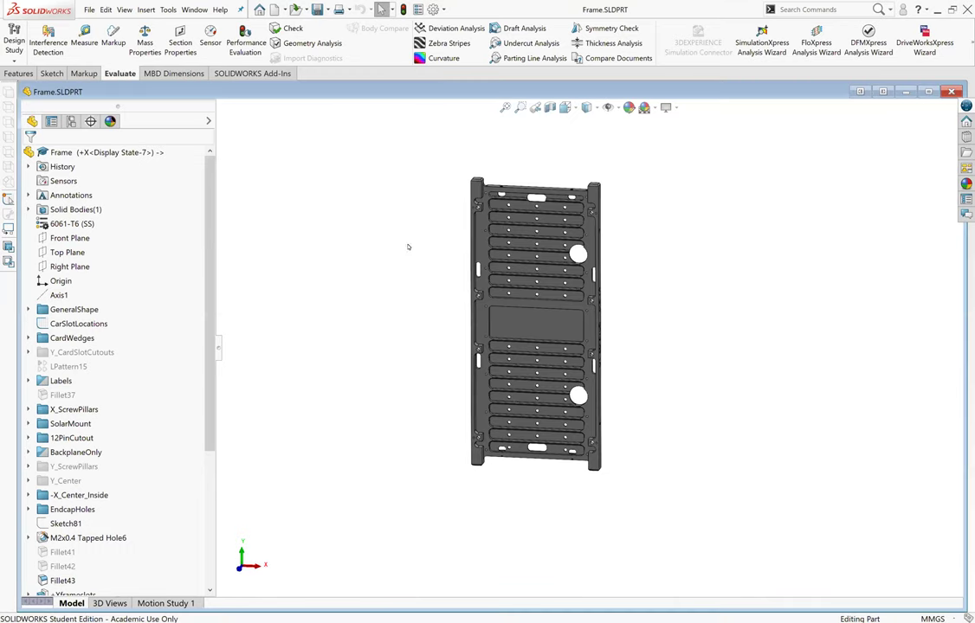
# Orbit and zoom the Frame model to inspect it from an oblique and a front view.
pyautogui.scroll(-2, 489, 326)
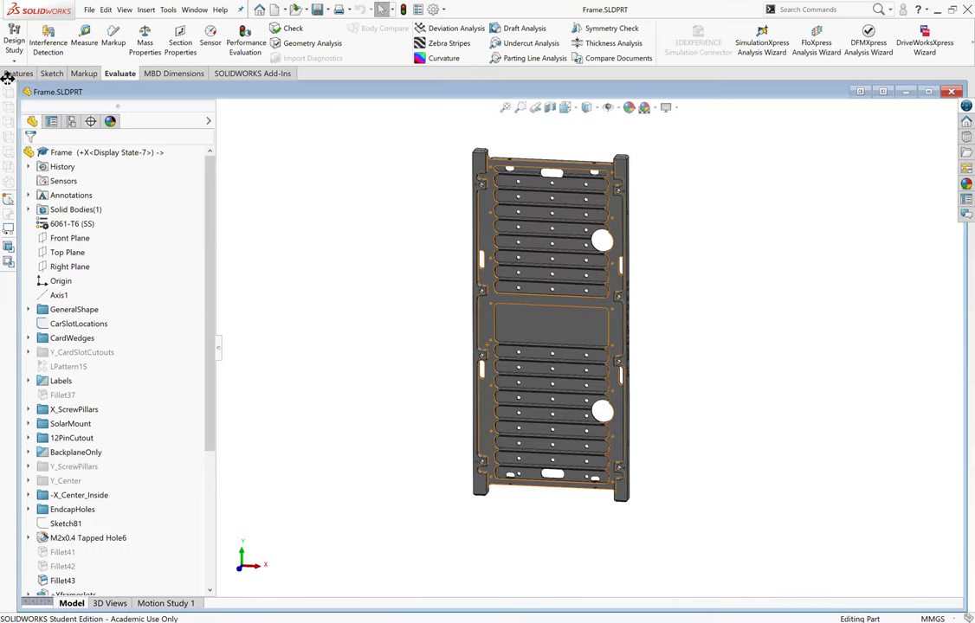
pyautogui.scroll(-2, 692, 329)
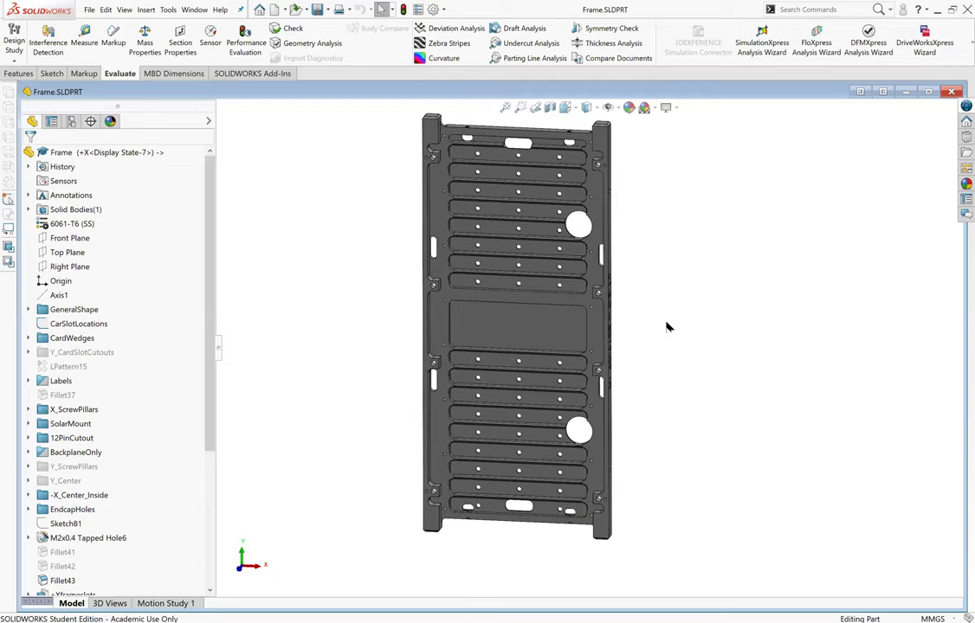
pyautogui.moveTo(570, 326)
pyautogui.mouseDown(button='middle')
pyautogui.moveTo(719, 355)
pyautogui.moveTo(485, 390)
pyautogui.mouseUp(button='middle')
pyautogui.moveTo(583, 394)
pyautogui.mouseDown(button='middle')
pyautogui.moveTo(625, 392)
pyautogui.moveTo(605, 339)
pyautogui.moveTo(615, 383)
pyautogui.moveTo(597, 363)
pyautogui.moveTo(623, 353)
pyautogui.moveTo(594, 365)
pyautogui.moveTo(613, 374)
pyautogui.mouseUp(button='middle')
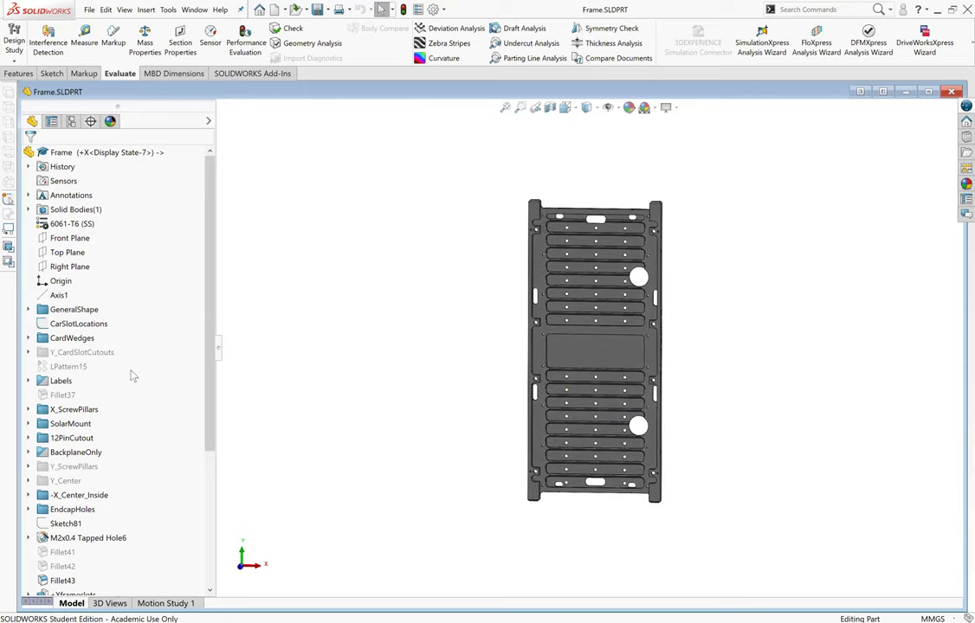
pyautogui.scroll(-5, 112, 337)
pyautogui.scroll(-1, 102, 407)
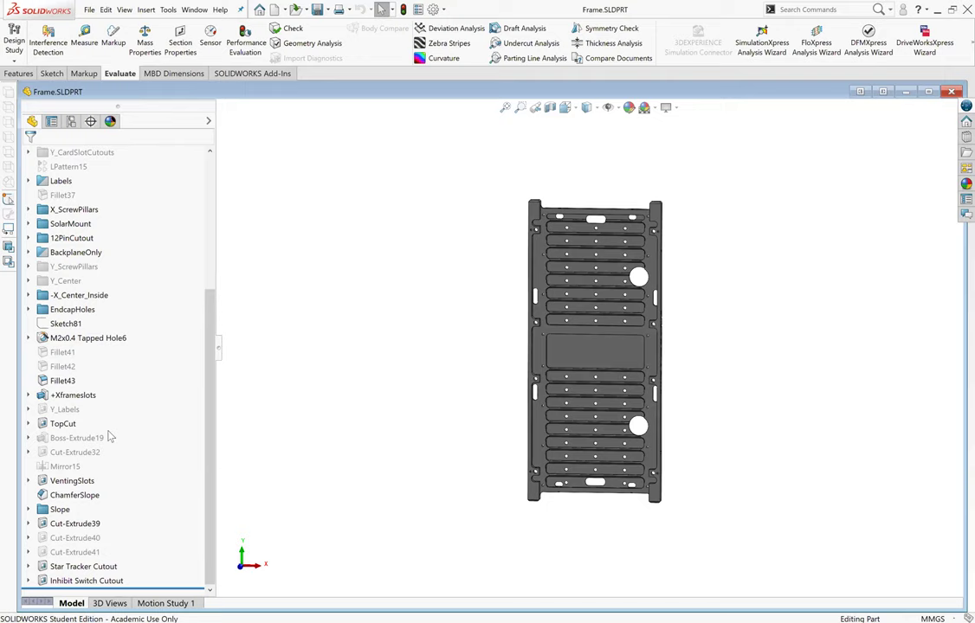
pyautogui.scroll(5, 108, 435)
pyautogui.scroll(-5, 106, 424)
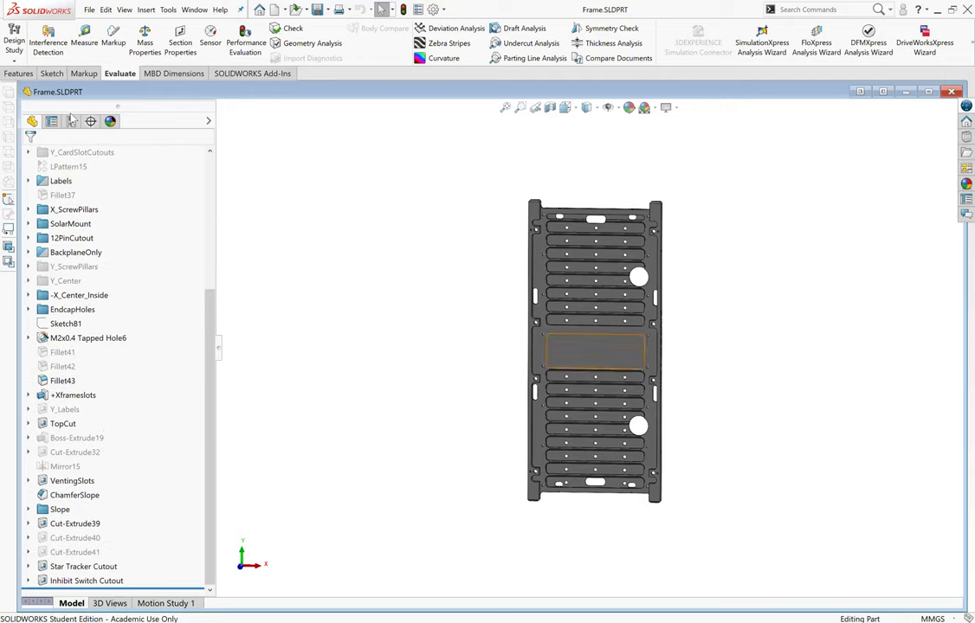
pyautogui.scroll(5, 110, 364)
pyautogui.scroll(-5, 104, 325)
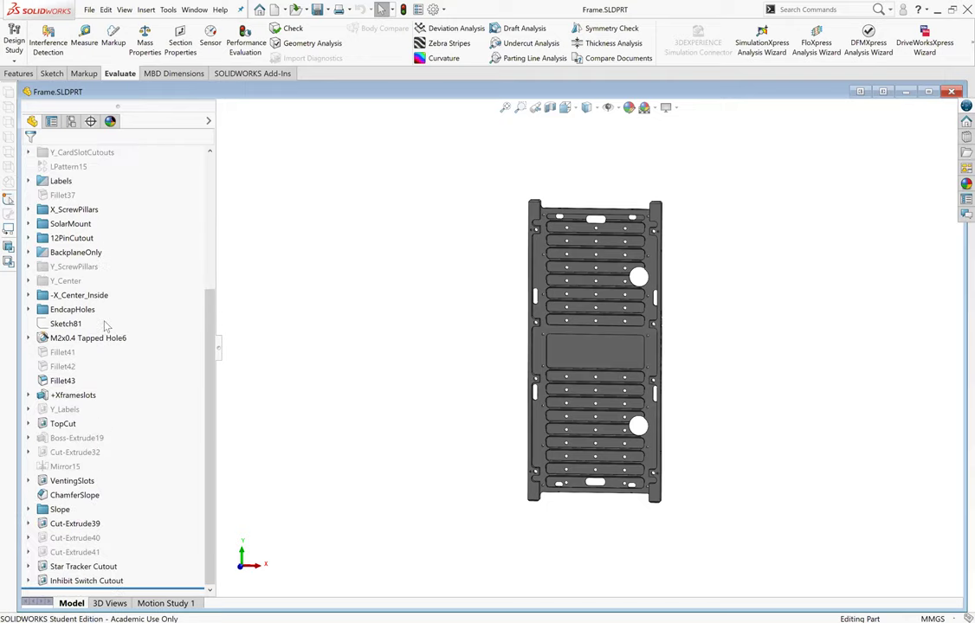
pyautogui.scroll(1, 86, 498)
pyautogui.scroll(4, 60, 497)
pyautogui.scroll(-5, 39, 485)
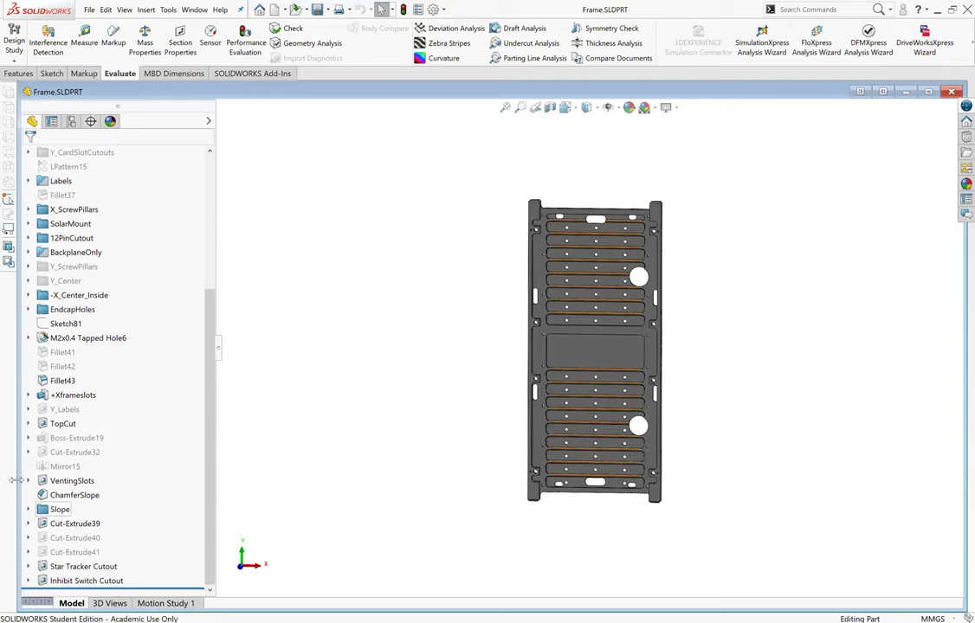
# Browse the Slope folder and Default_X configurations, and briefly try the Measure tool.
pyautogui.click(29, 510)
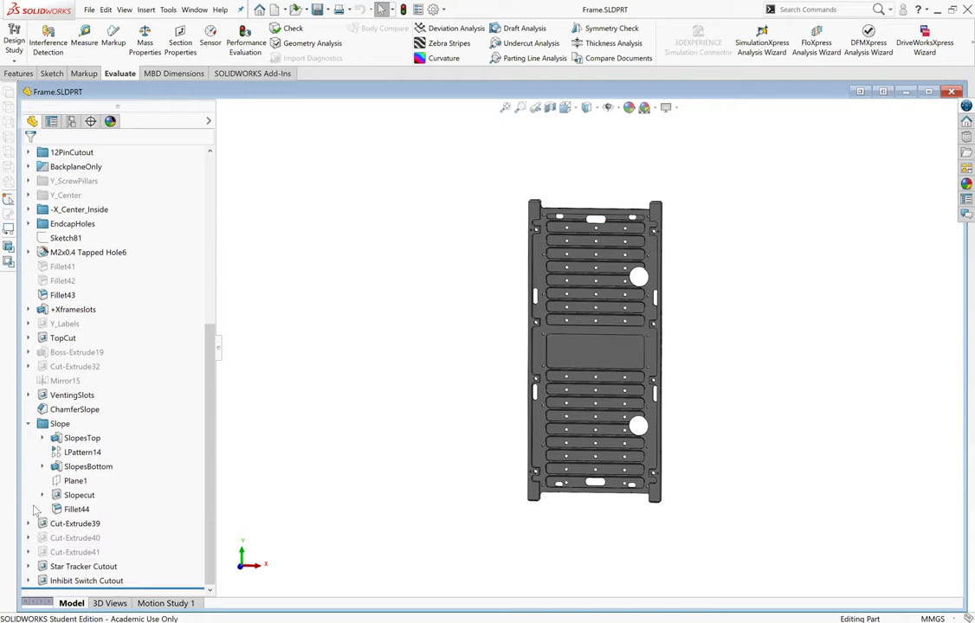
pyautogui.click(27, 423)
pyautogui.scroll(4, 52, 389)
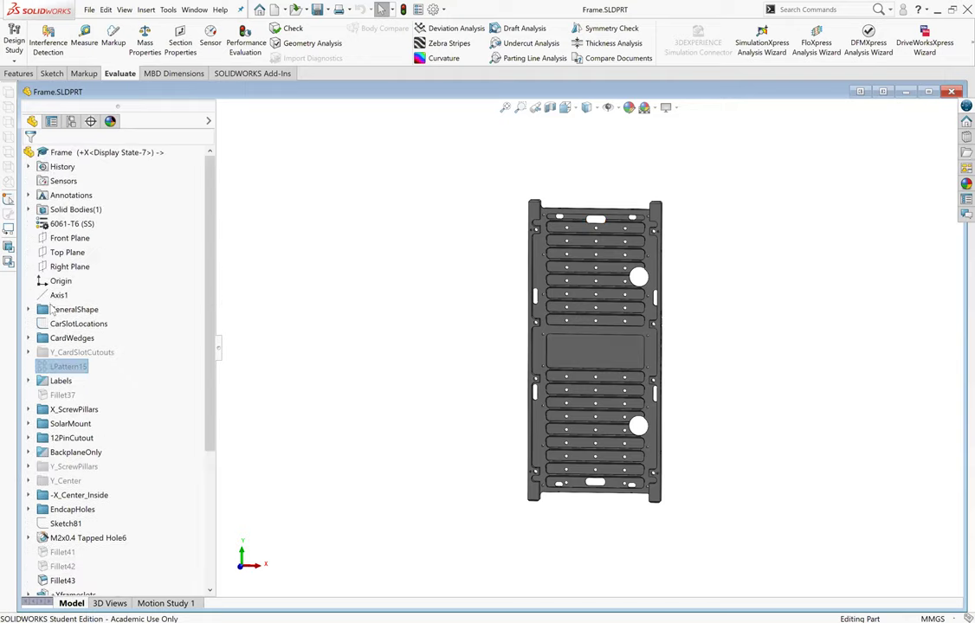
pyautogui.click(71, 121)
pyautogui.click(42, 172)
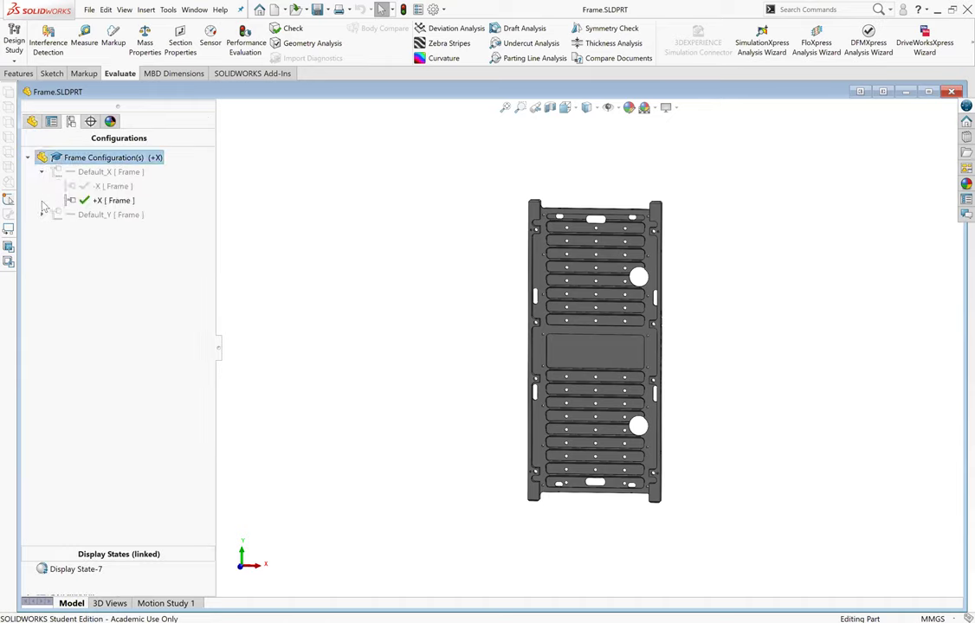
pyautogui.click(32, 122)
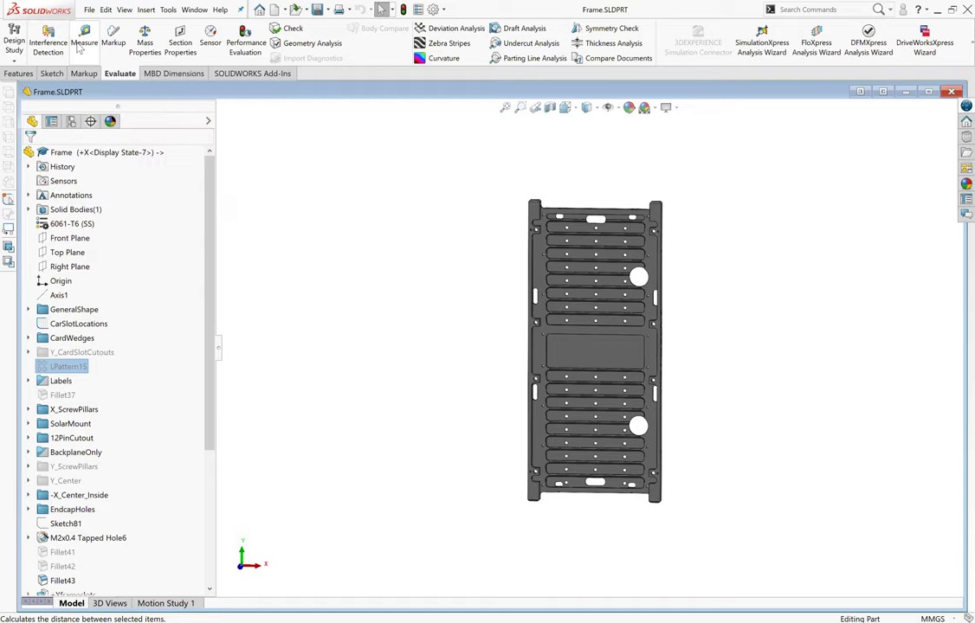
pyautogui.click(84, 36)
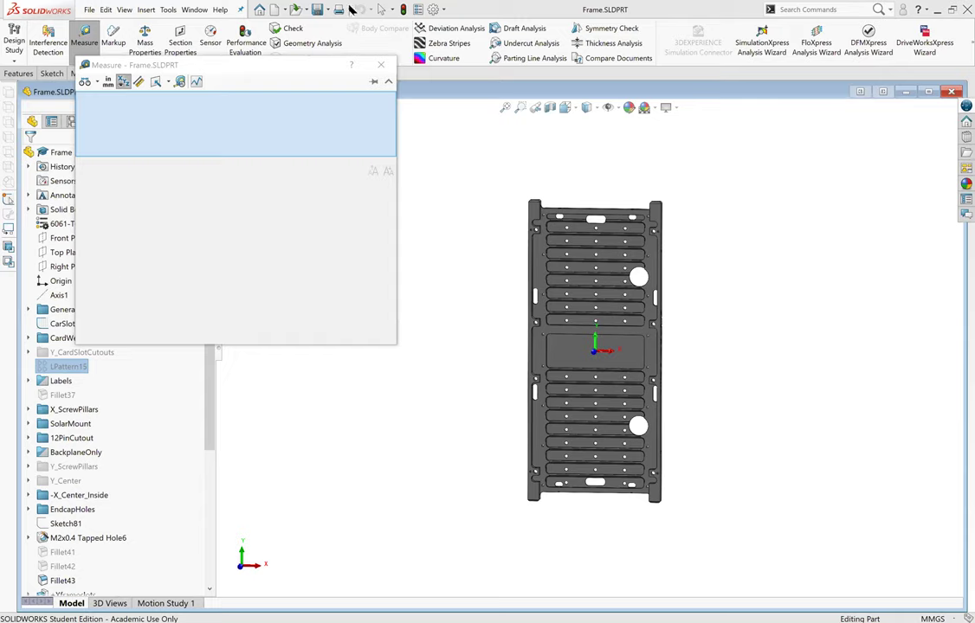
pyautogui.click(380, 65)
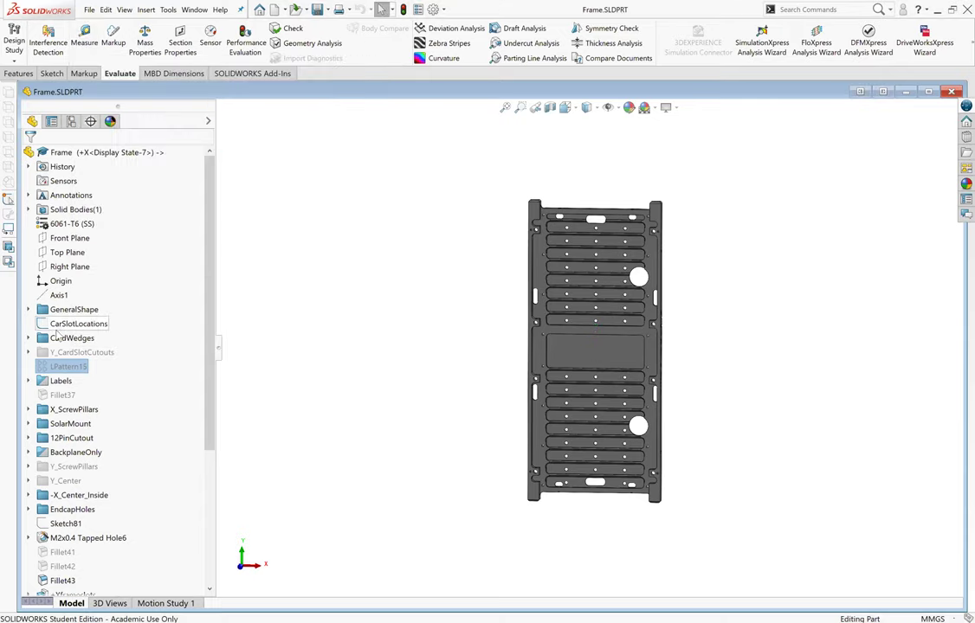
# Display the CarSlotLocations sketch dimensions (1.60, 10.00, 10.00, 30.80) on the card slots, then deselect.
pyautogui.click(58, 328)
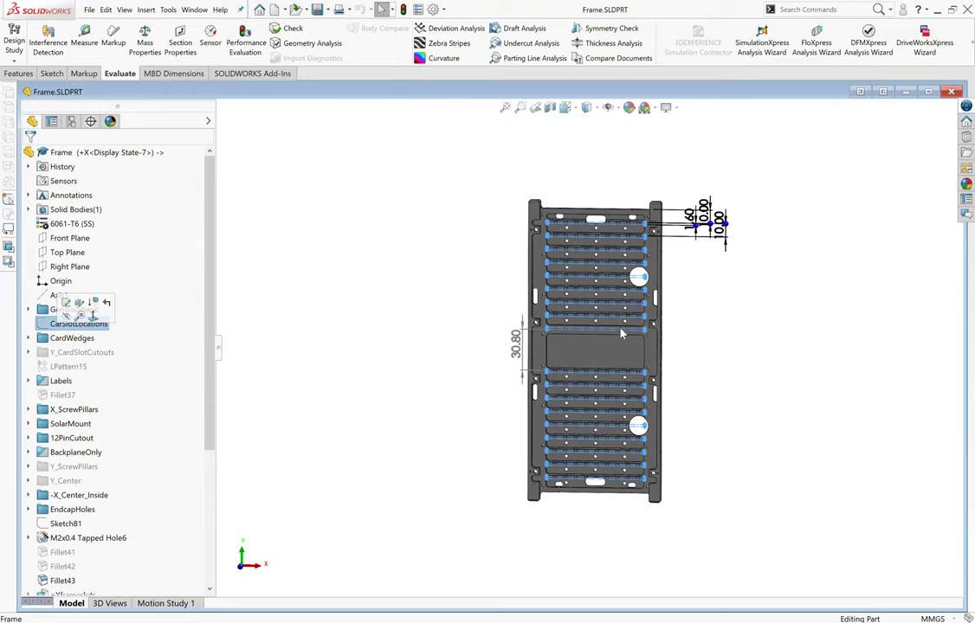
pyautogui.scroll(-2, 616, 260)
pyautogui.scroll(-2, 613, 262)
pyautogui.scroll(-2, 611, 264)
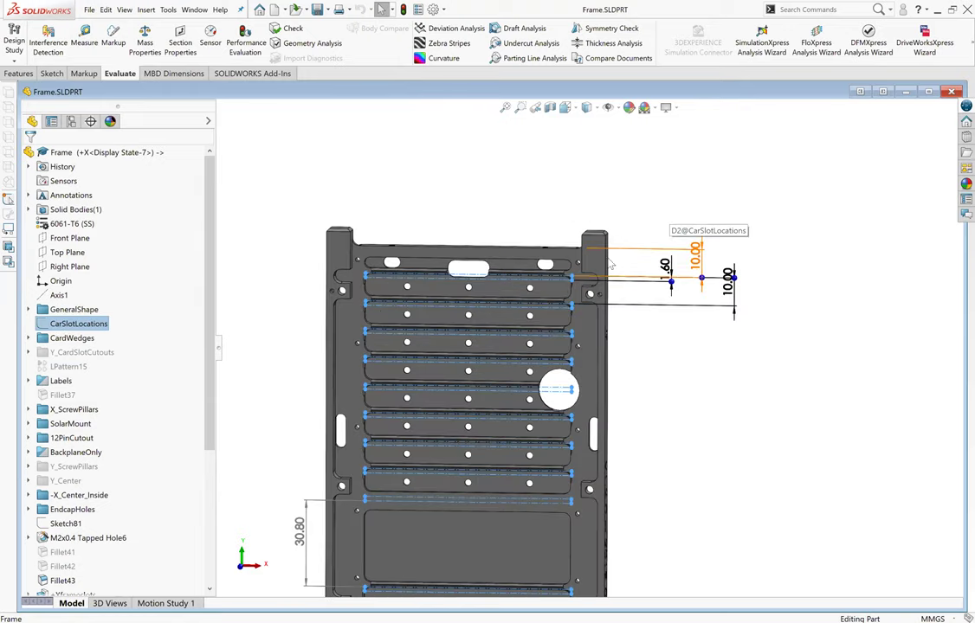
pyautogui.scroll(-2, 615, 259)
pyautogui.scroll(1, 597, 338)
pyautogui.scroll(3, 593, 339)
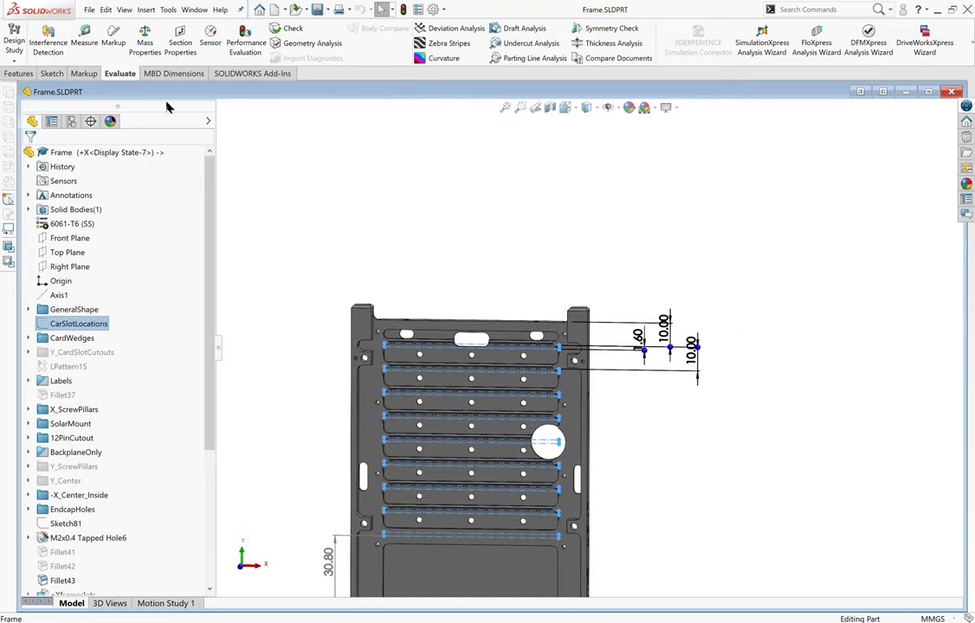
pyautogui.press('Escape')
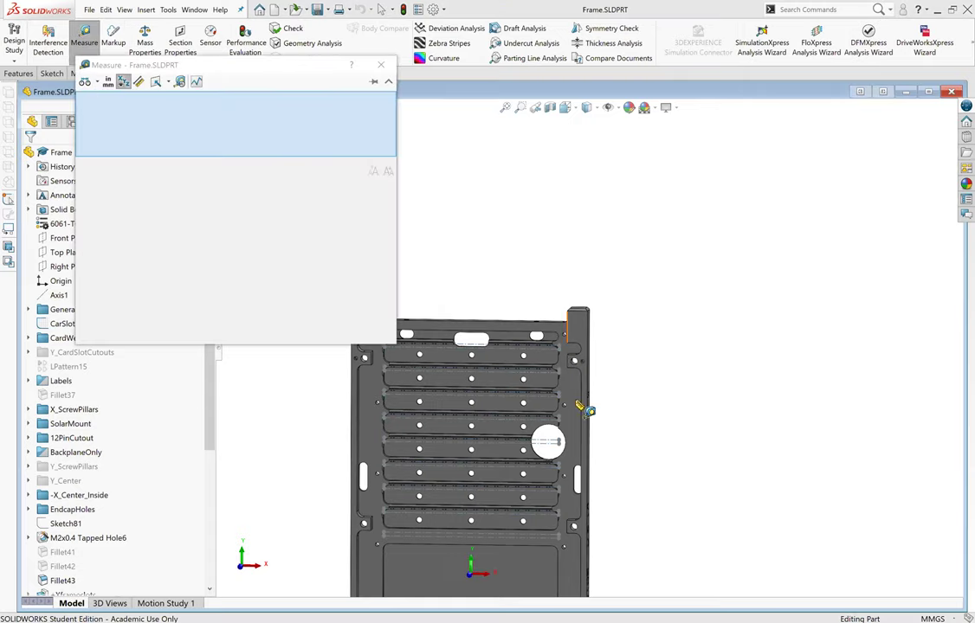
# Measure the central recessed face: 1903.835 mm² area, 195.308 mm perimeter.
pyautogui.scroll(3, 584, 390)
pyautogui.scroll(-3, 632, 433)
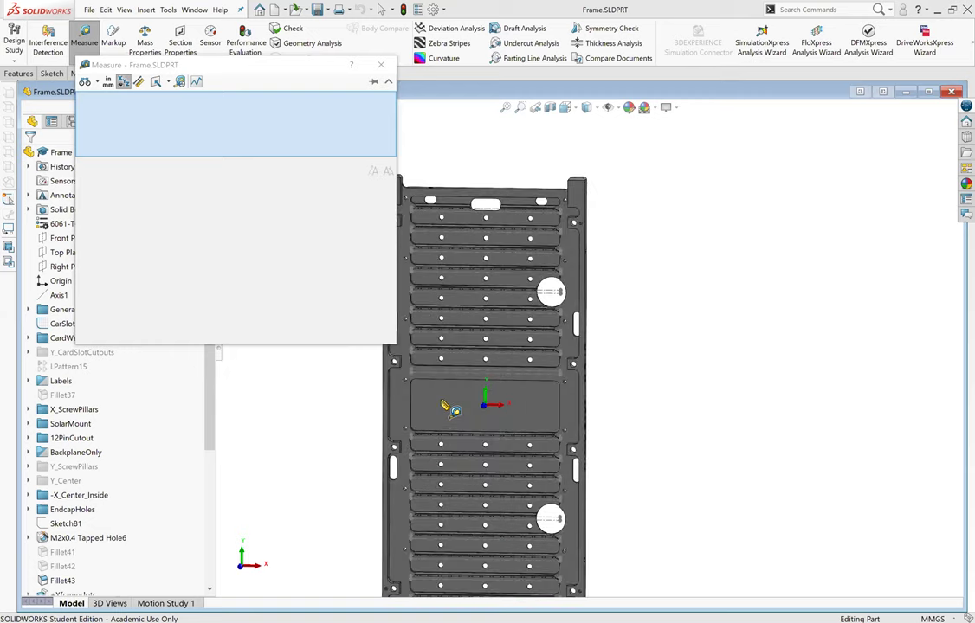
pyautogui.click(442, 403)
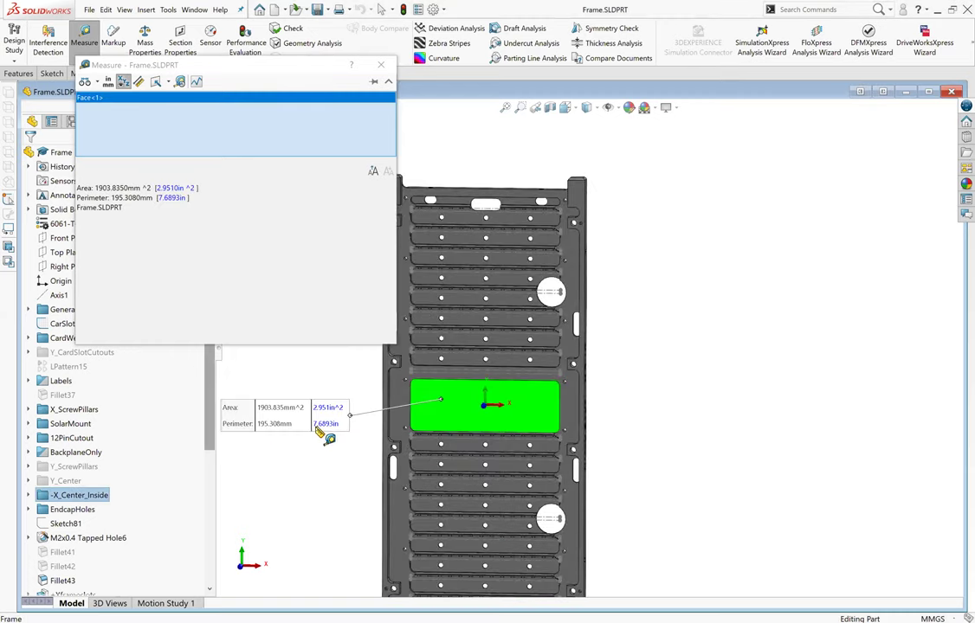
pyautogui.moveTo(174, 188)
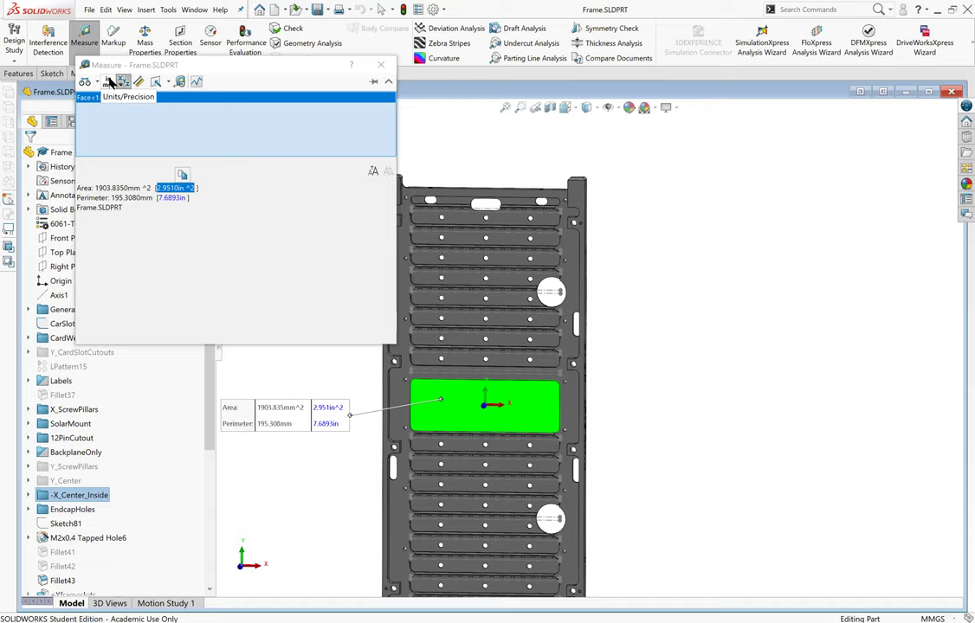
# In Measure Units/Precision, enable dual units showing inches alongside millimetres.
pyautogui.click(107, 82)
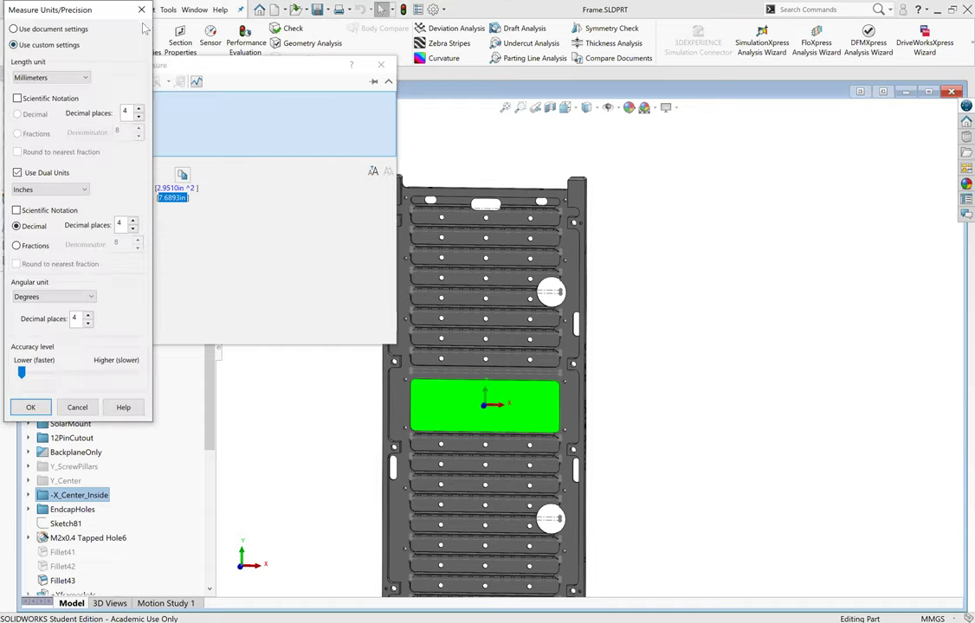
pyautogui.press('Escape')
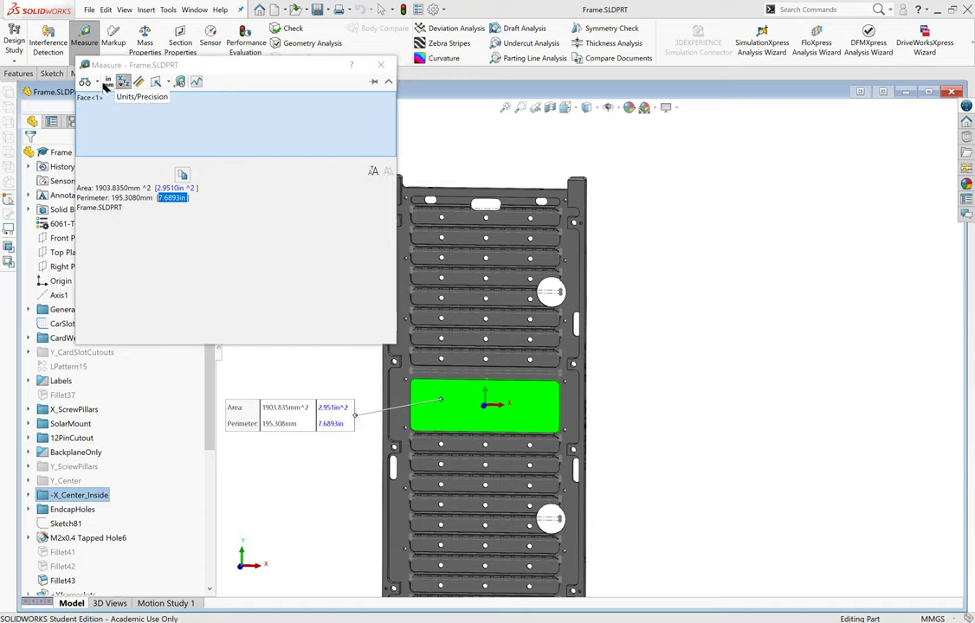
pyautogui.click(107, 83)
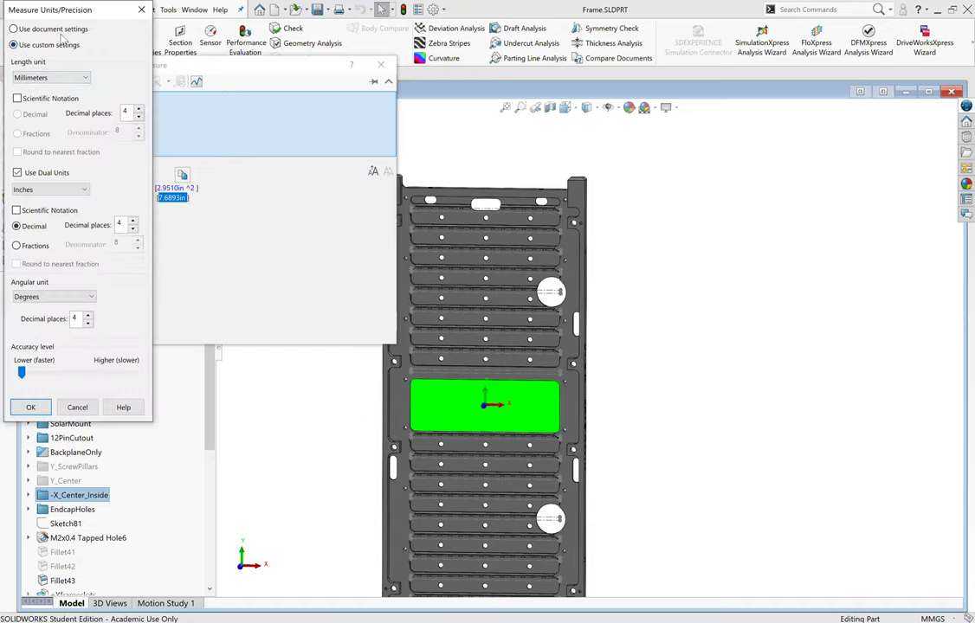
pyautogui.click(56, 174)
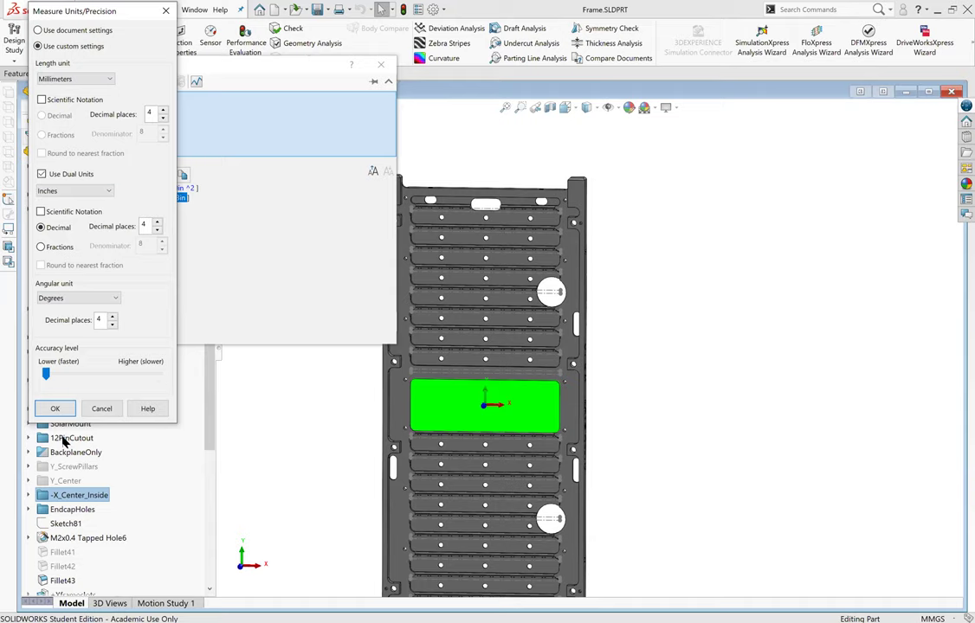
# Apply the dual-unit settings and measure the central face again.
pyautogui.click(57, 408)
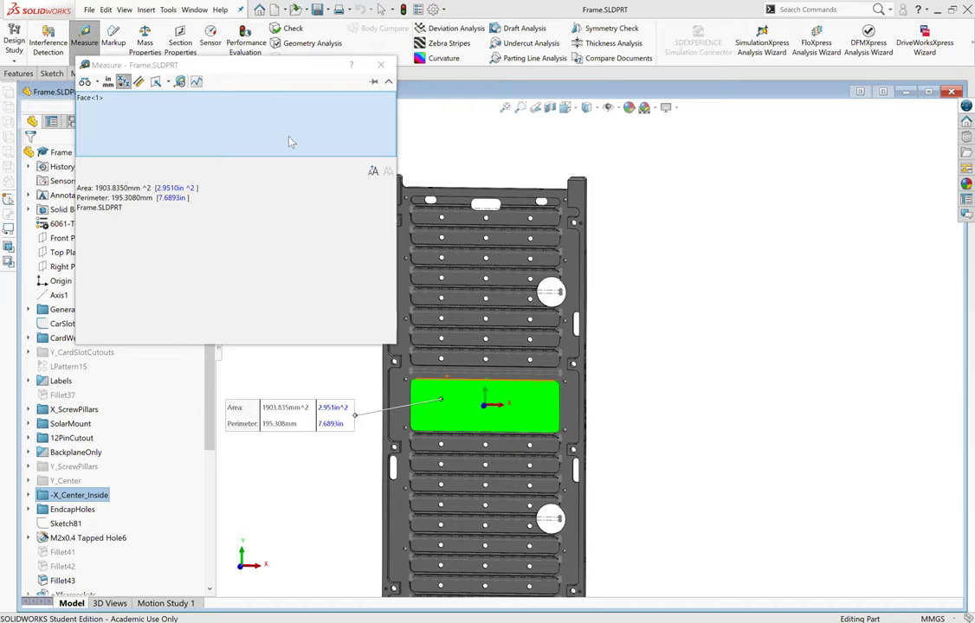
pyautogui.rightClick(264, 112)
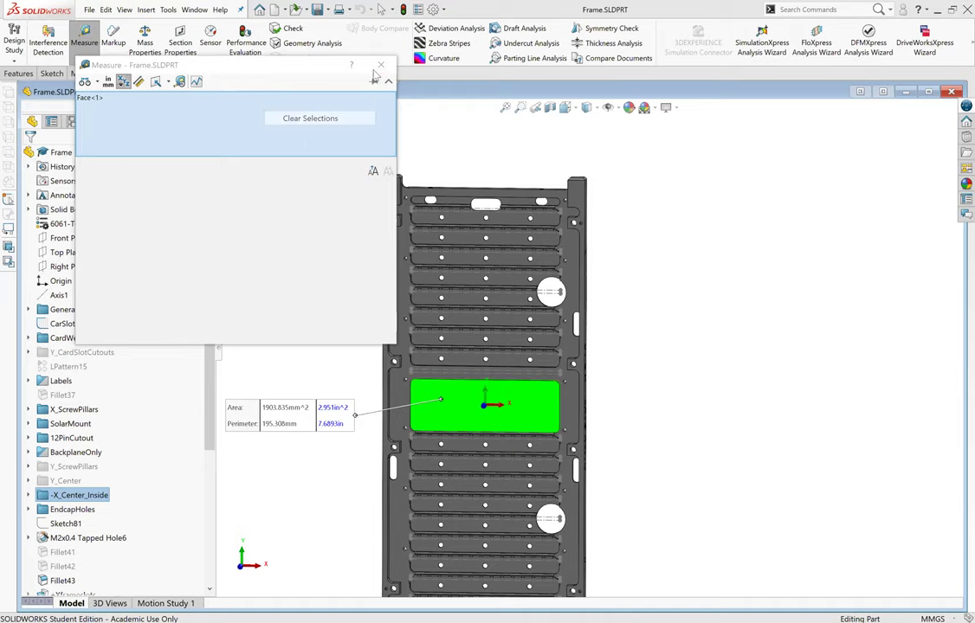
pyautogui.click(380, 65)
pyautogui.click(463, 415)
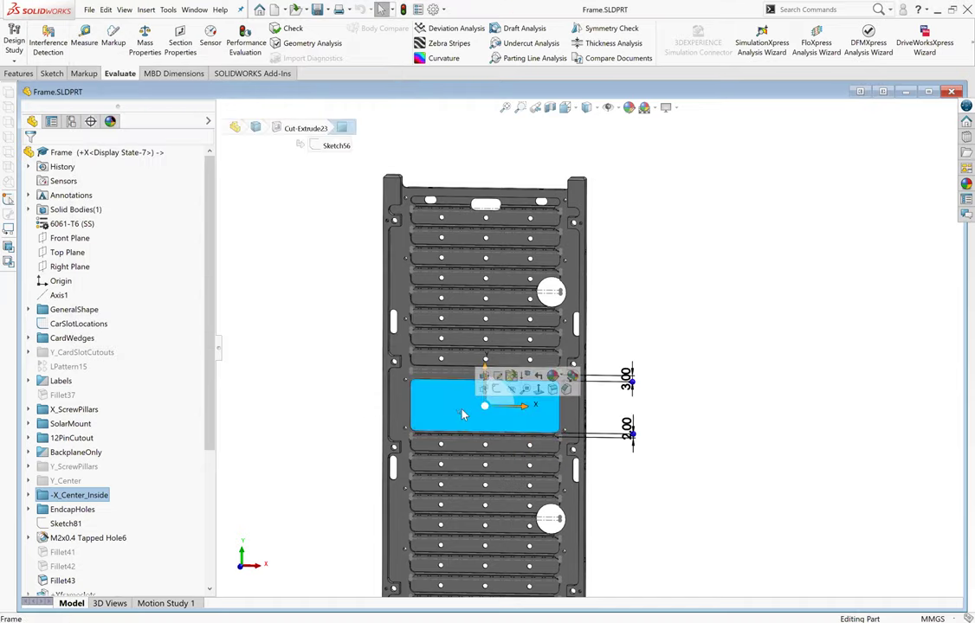
pyautogui.click(86, 33)
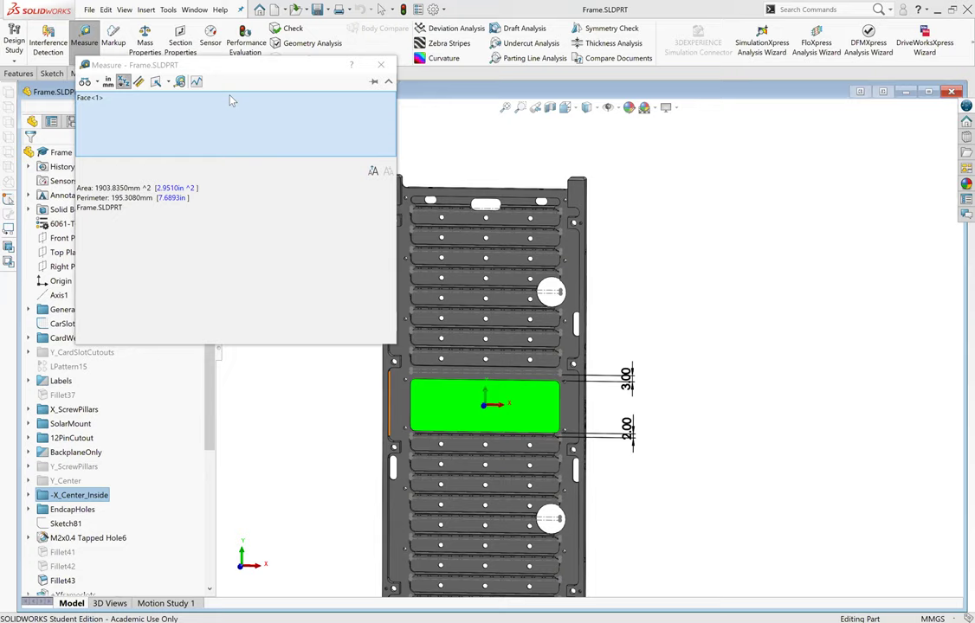
# Clear the measured face selection so Measure shows no results.
pyautogui.rightClick(240, 128)
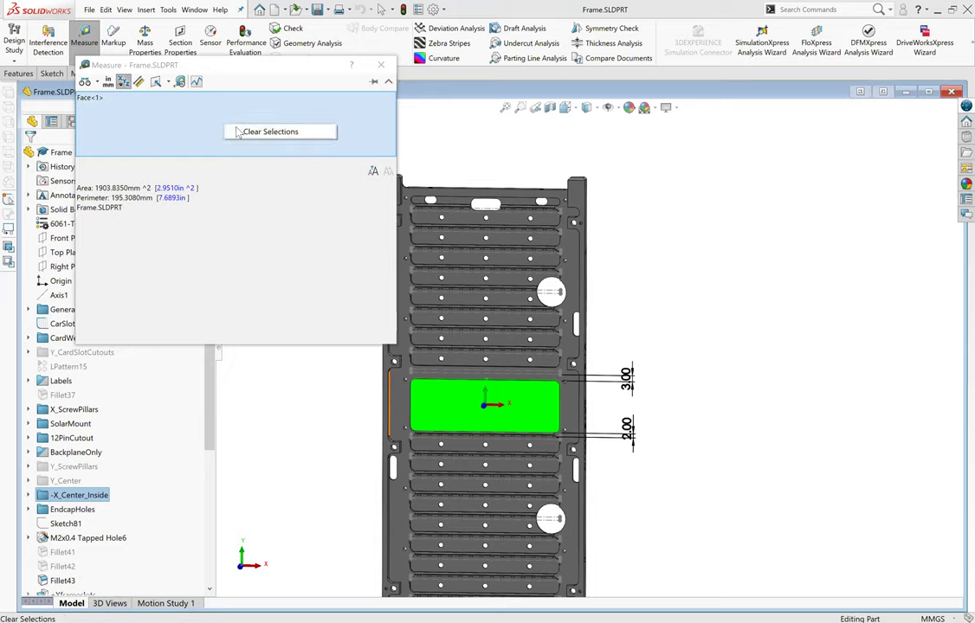
pyautogui.click(226, 132)
pyautogui.rightClick(111, 113)
pyautogui.click(114, 115)
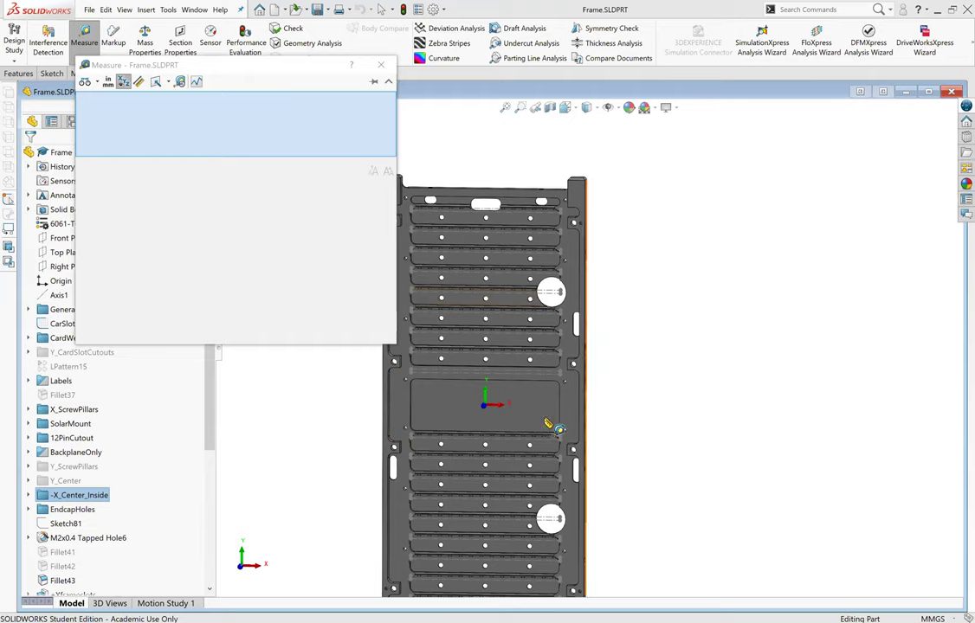
# Zoom and tilt the view, then measure between the long slot face and the small block face.
pyautogui.scroll(3, 570, 337)
pyautogui.scroll(-1, 529, 337)
pyautogui.scroll(-2, 529, 336)
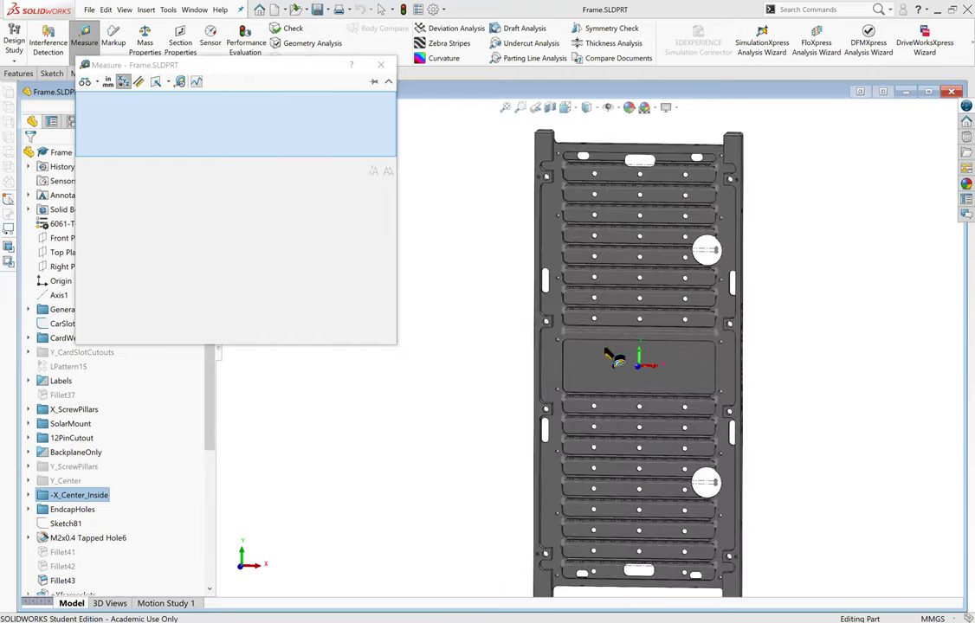
pyautogui.scroll(-3, 530, 331)
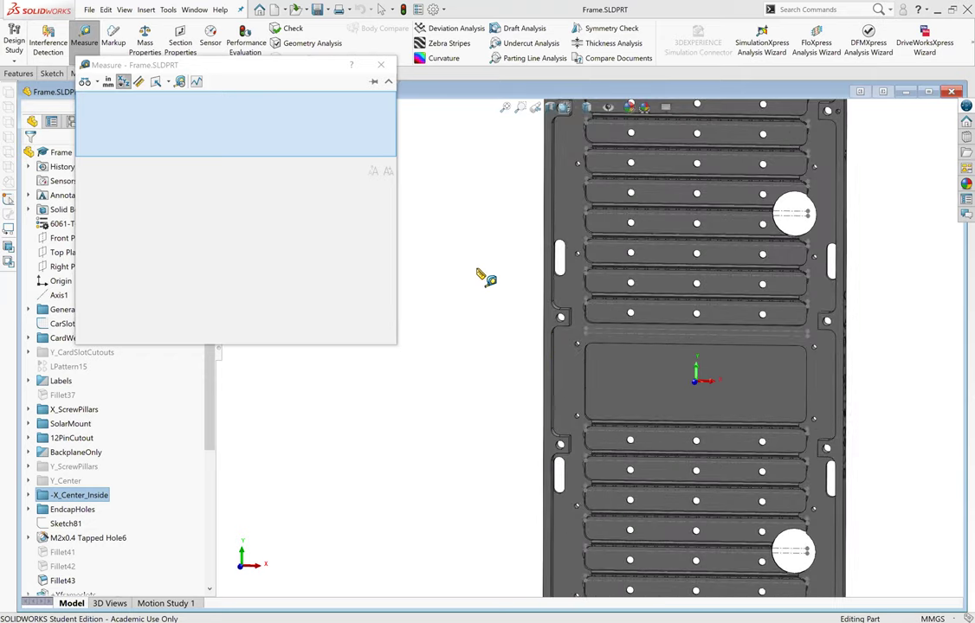
pyautogui.scroll(2, 537, 324)
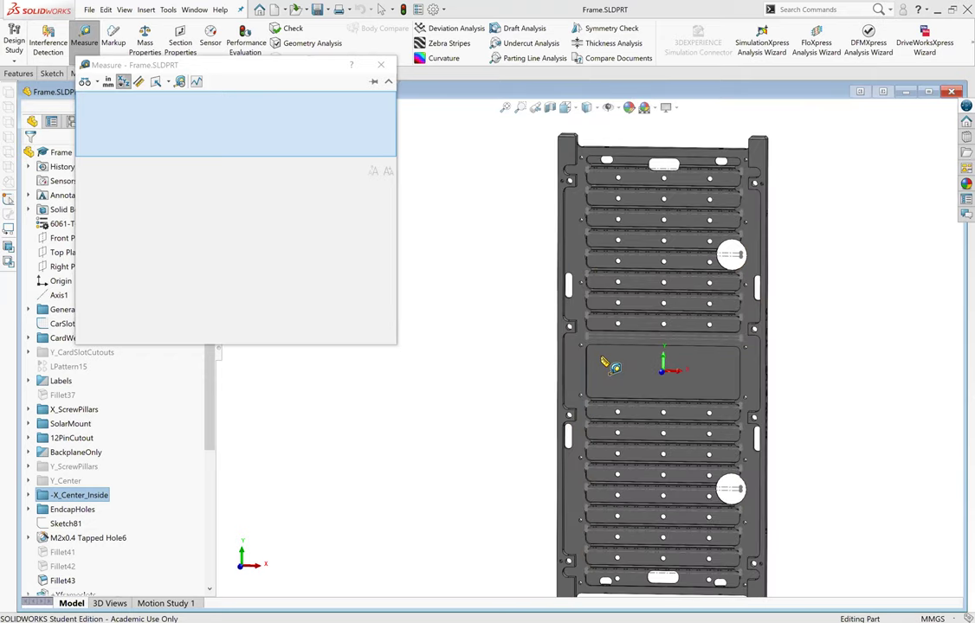
pyautogui.scroll(-2, 537, 322)
pyautogui.moveTo(522, 292); pyautogui.dragTo(606, 340, button='middle')
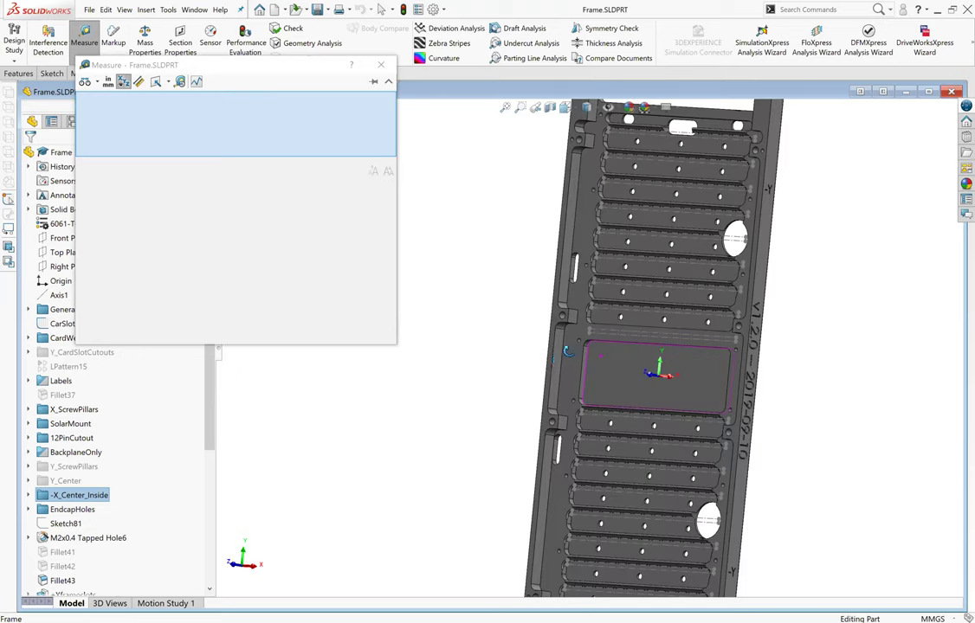
pyautogui.scroll(-2, 601, 335)
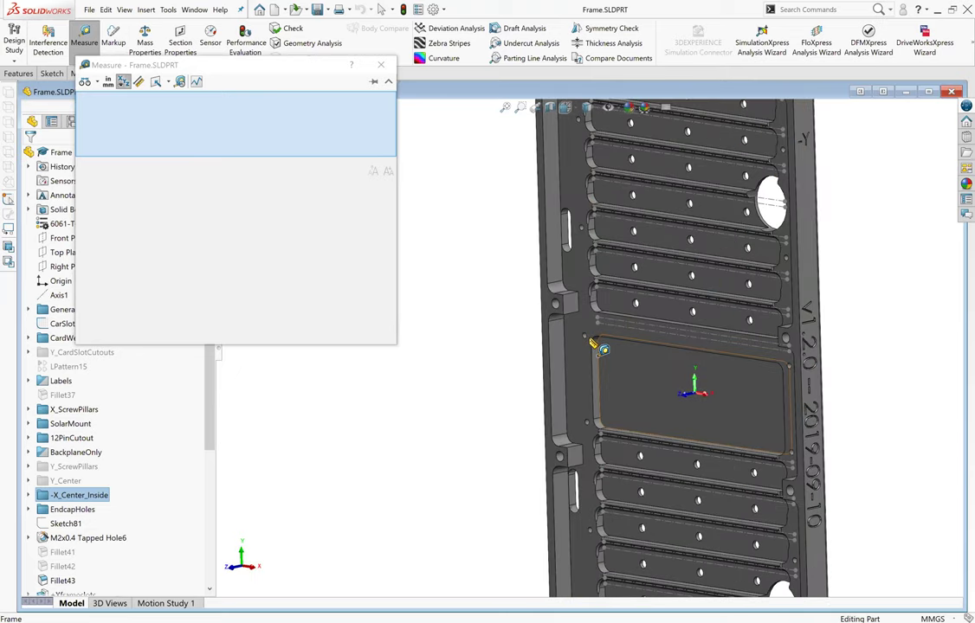
pyautogui.scroll(-2, 594, 328)
pyautogui.scroll(-2, 594, 325)
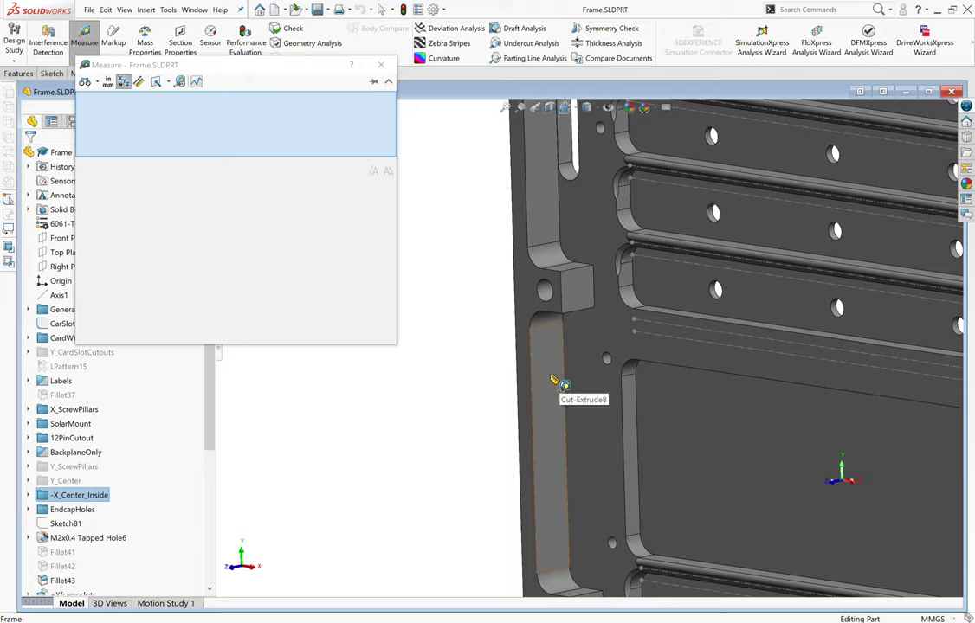
pyautogui.click(554, 379)
pyautogui.click(585, 289)
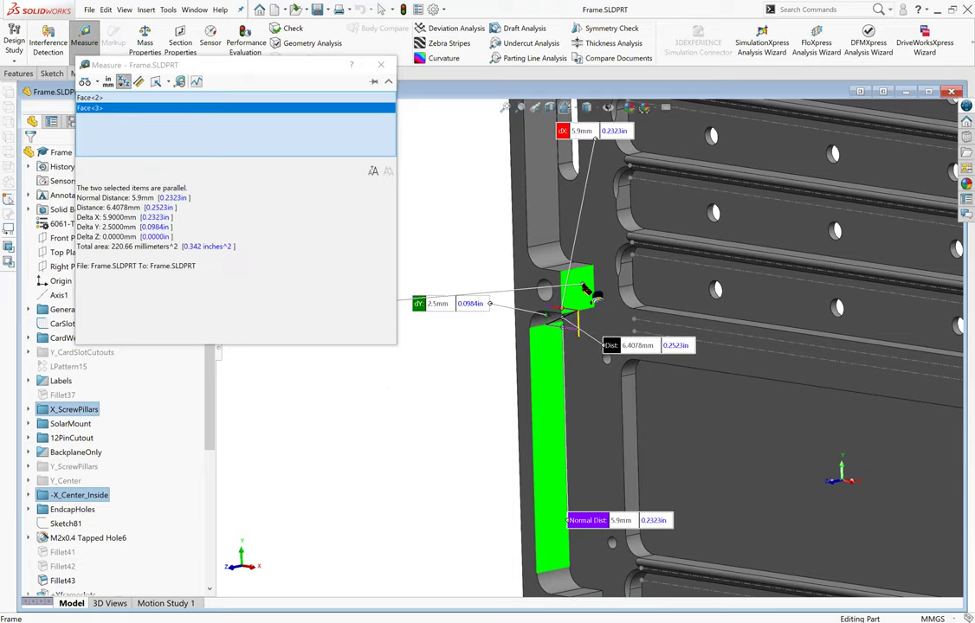
# Measure from the block corner vertex to the rounded slot end, giving 11.25 mm.
pyautogui.scroll(-1, 586, 286)
pyautogui.scroll(-1, 584, 273)
pyautogui.scroll(2, 579, 277)
pyautogui.scroll(-1, 582, 290)
pyautogui.scroll(-1, 554, 338)
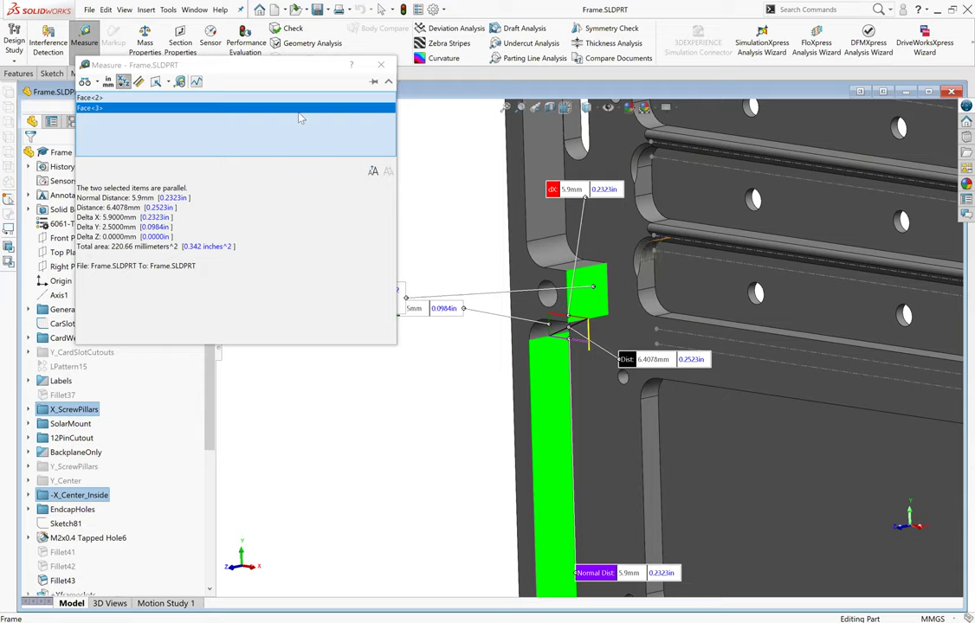
pyautogui.press('Escape')
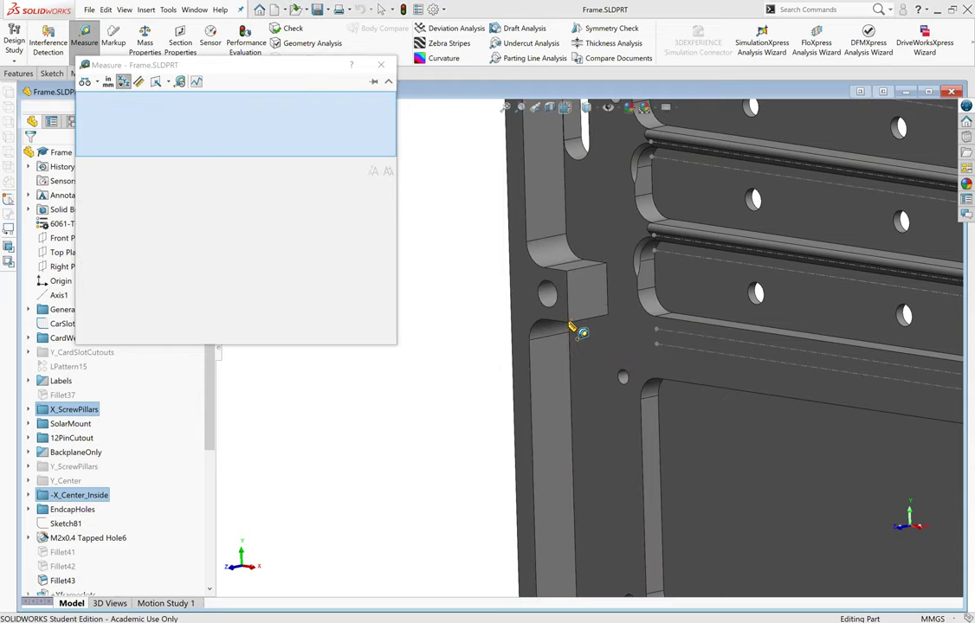
pyautogui.click(666, 253)
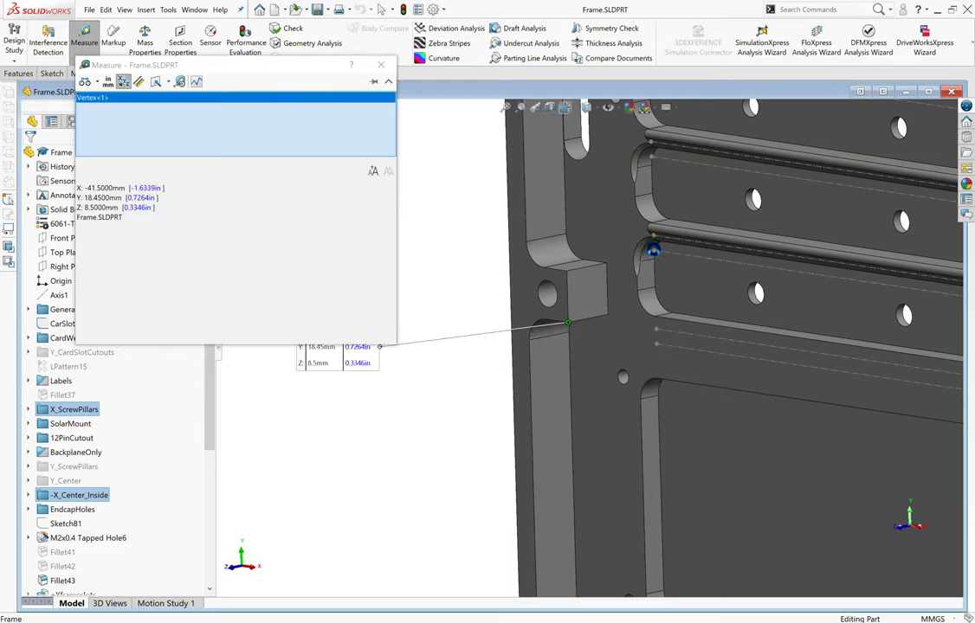
pyautogui.click(568, 322)
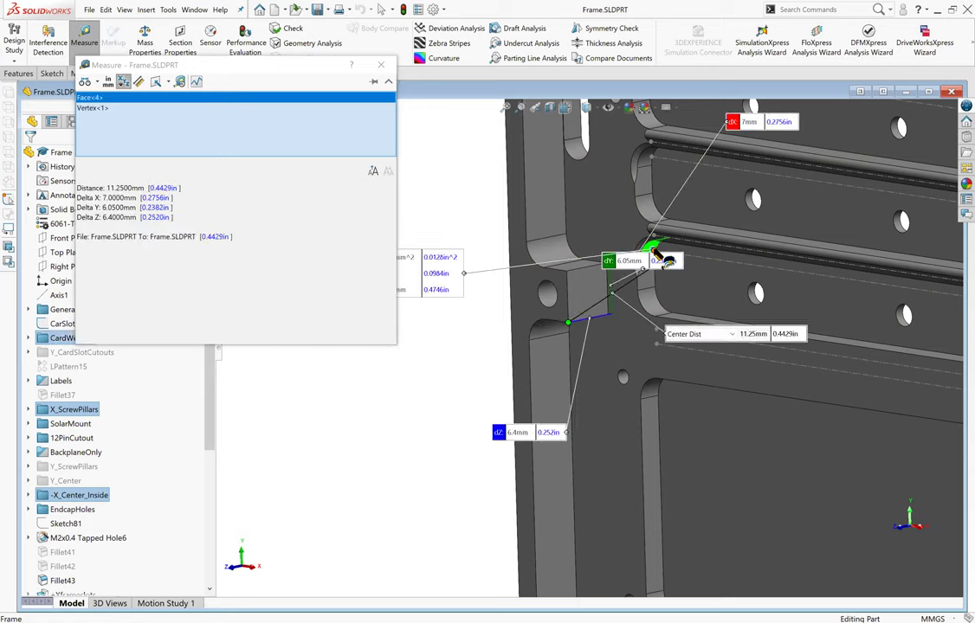
pyautogui.click(170, 109)
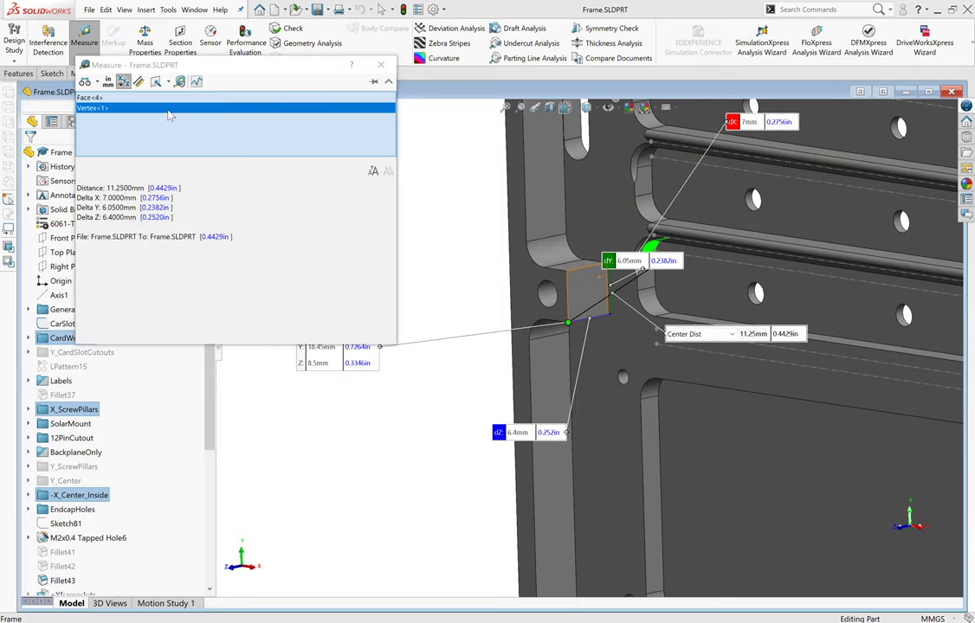
pyautogui.rightClick(170, 112)
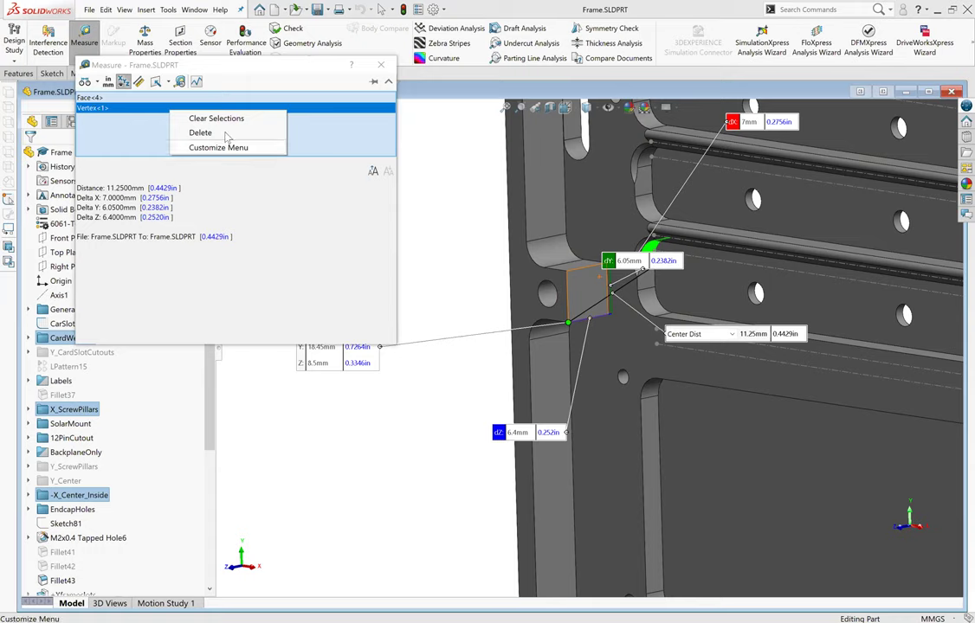
# Measure from Line93@CarSlotLocations to the block corner vertex, orbiting to inspect the result.
pyautogui.click(200, 132)
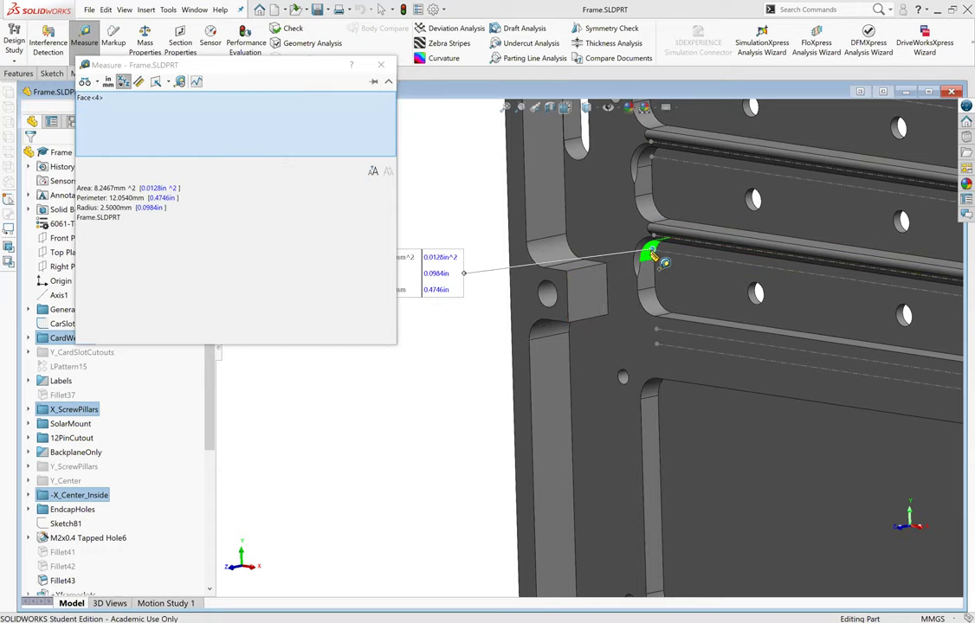
pyautogui.click(658, 253)
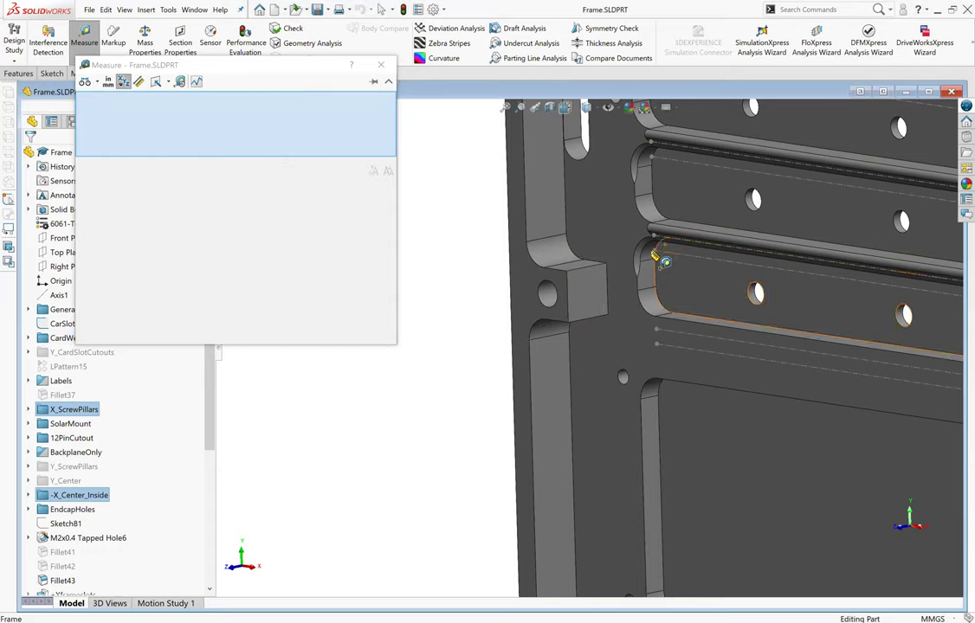
pyautogui.click(658, 253)
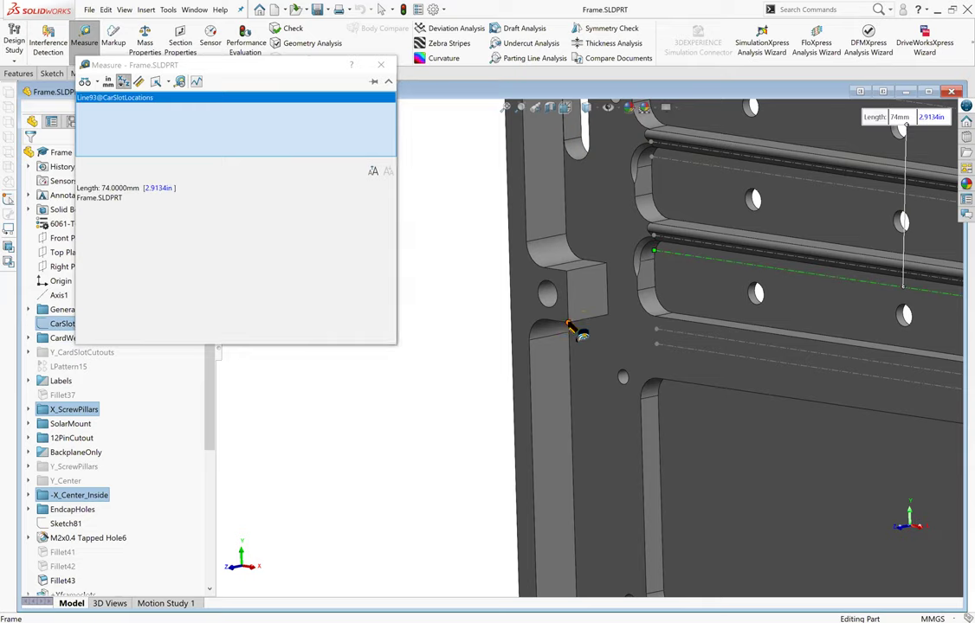
pyautogui.click(570, 328)
pyautogui.moveTo(657, 339)
pyautogui.mouseDown(button='middle')
pyautogui.moveTo(705, 271)
pyautogui.moveTo(511, 279)
pyautogui.mouseUp(button='middle')
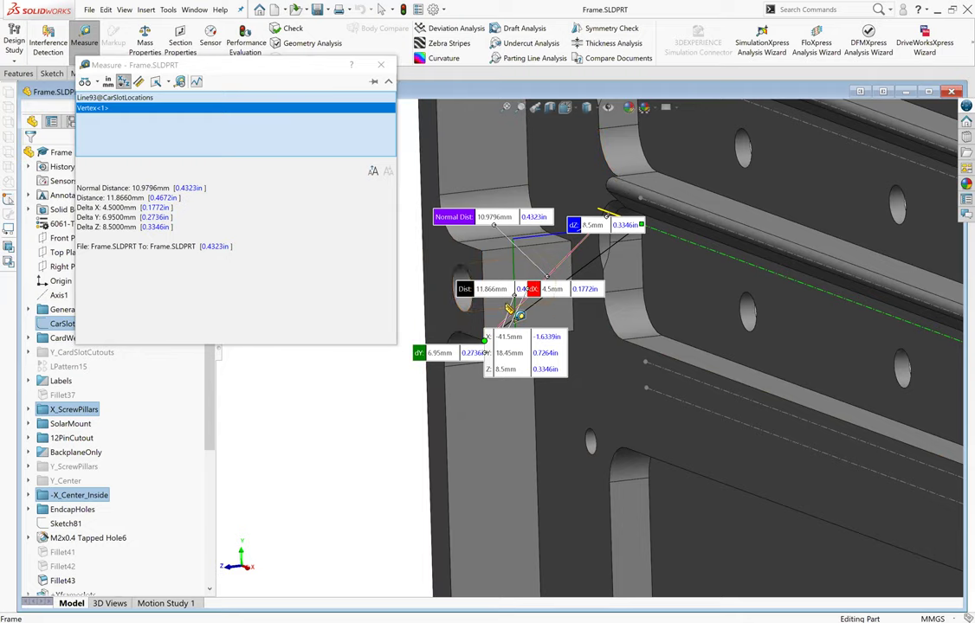
pyautogui.scroll(2, 543, 294)
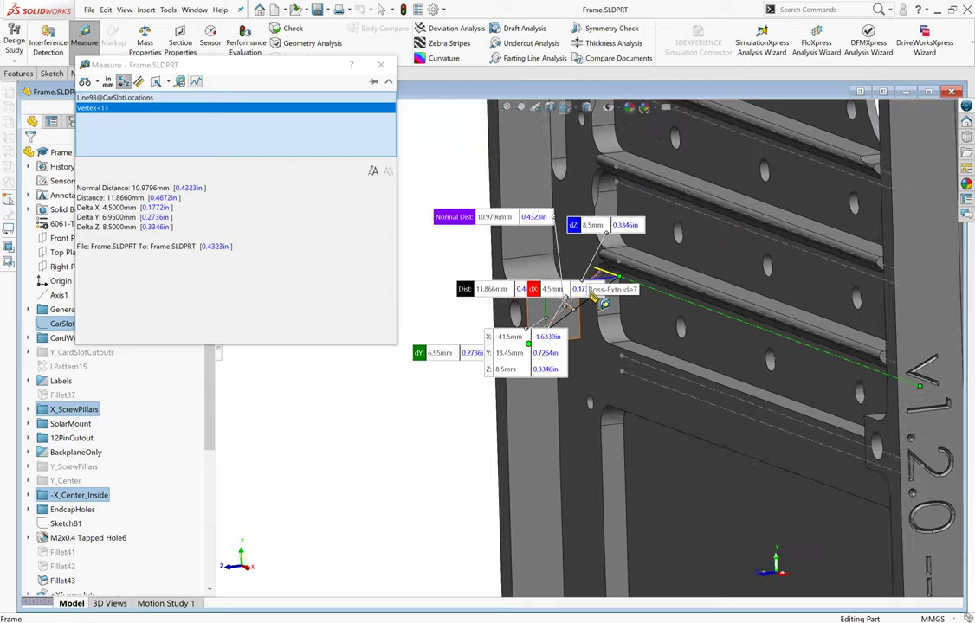
pyautogui.scroll(-4, 482, 451)
pyautogui.scroll(-2, 541, 368)
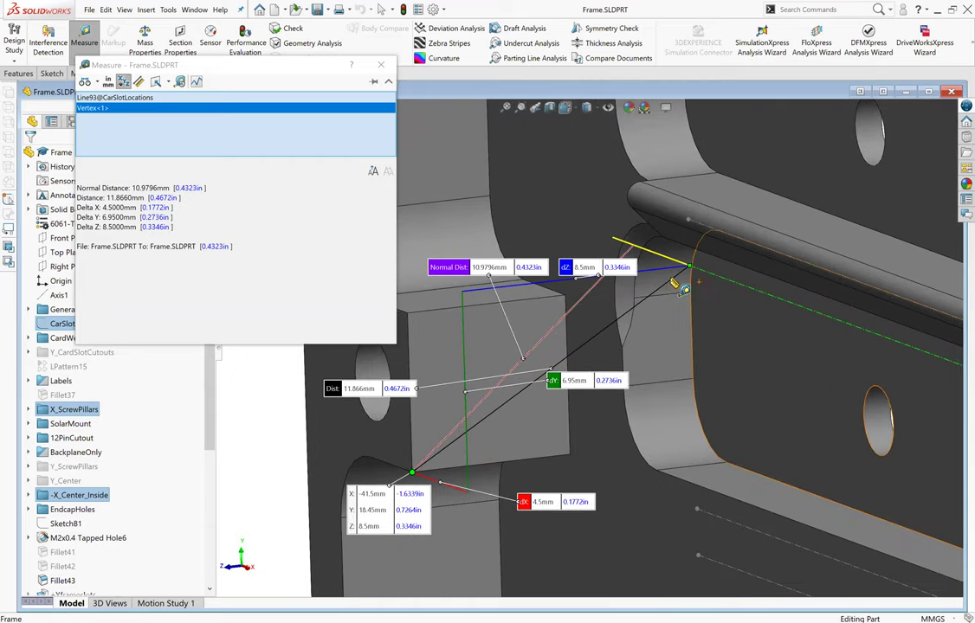
pyautogui.moveTo(553, 415)
pyautogui.mouseDown(button='middle')
pyautogui.moveTo(645, 400)
pyautogui.moveTo(577, 302)
pyautogui.moveTo(210, 493)
pyautogui.mouseUp(button='middle')
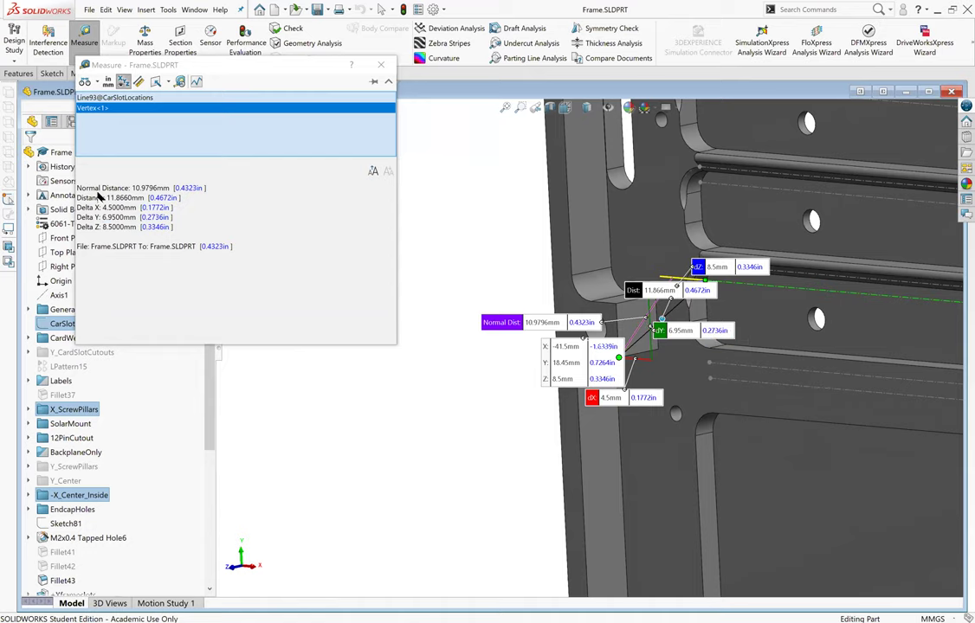
# Copy the Delta Y value of 6.95 mm from the measurement results.
pyautogui.doubleClick(130, 218)
pyautogui.click(198, 117)
pyautogui.rightClick(102, 111)
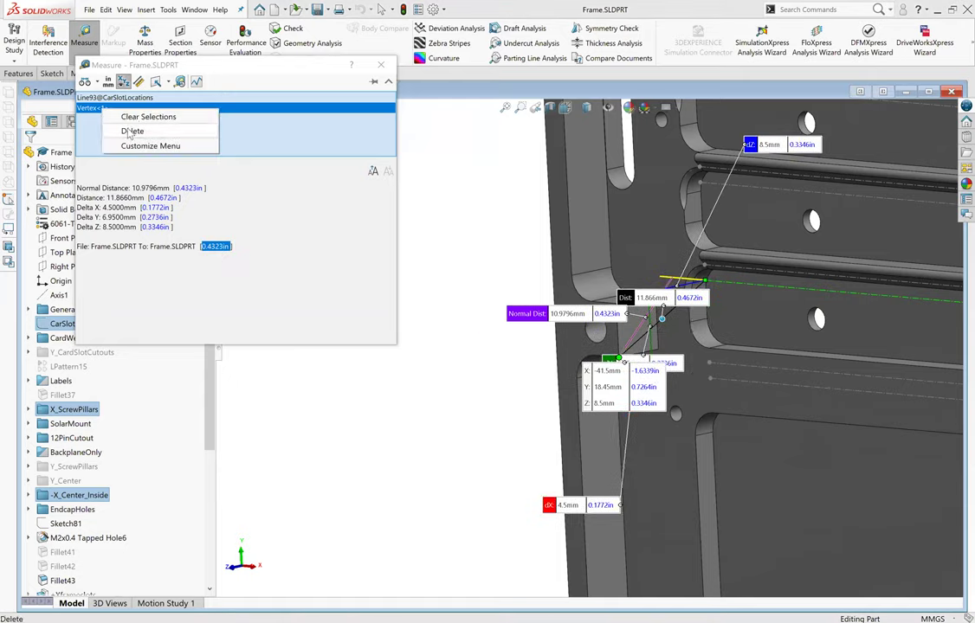
# Clear previous results, then measure the long vertical edge against sketch line Line83.
pyautogui.click(133, 117)
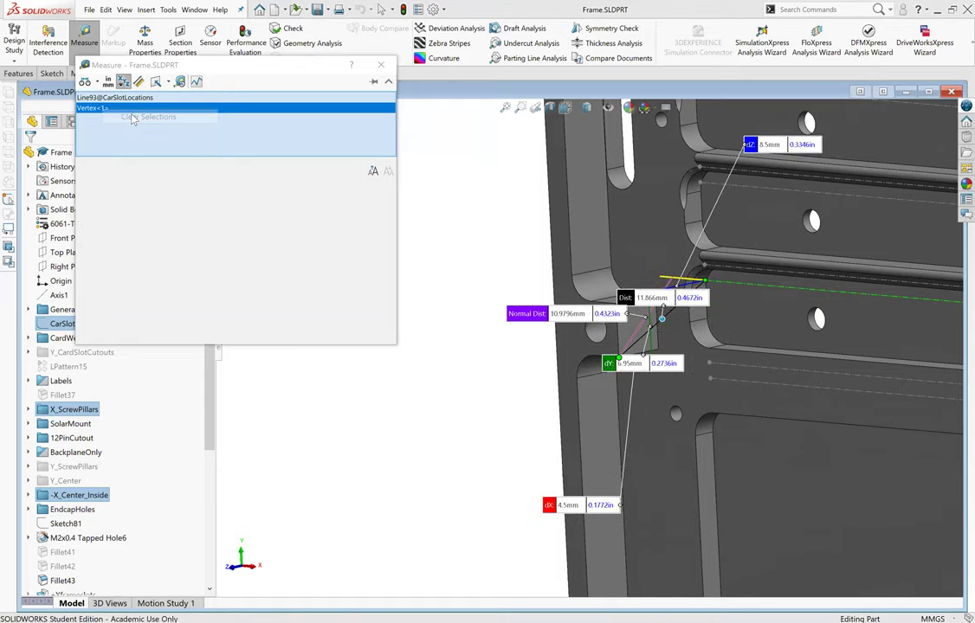
pyautogui.scroll(2, 687, 337)
pyautogui.scroll(3, 801, 257)
pyautogui.scroll(3, 755, 303)
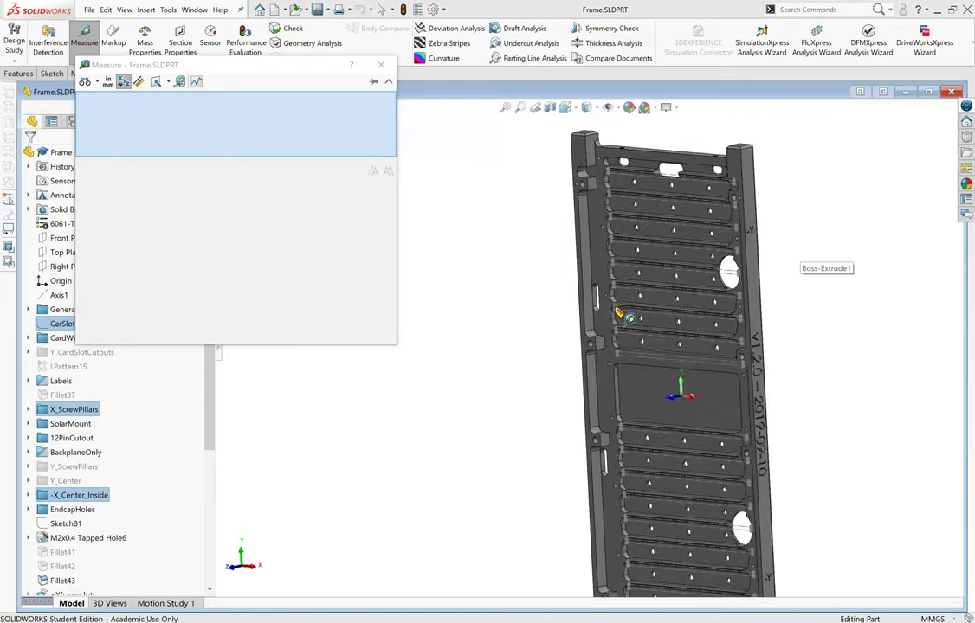
pyautogui.scroll(-2, 614, 314)
pyautogui.scroll(-2, 537, 325)
pyautogui.scroll(-2, 561, 313)
pyautogui.scroll(-3, 555, 315)
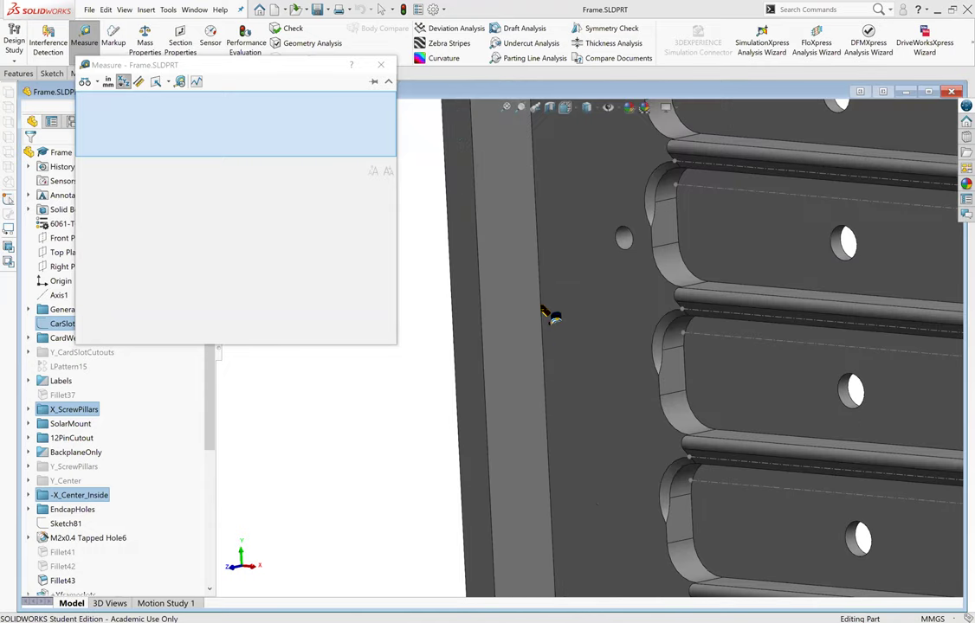
pyautogui.scroll(3, 570, 391)
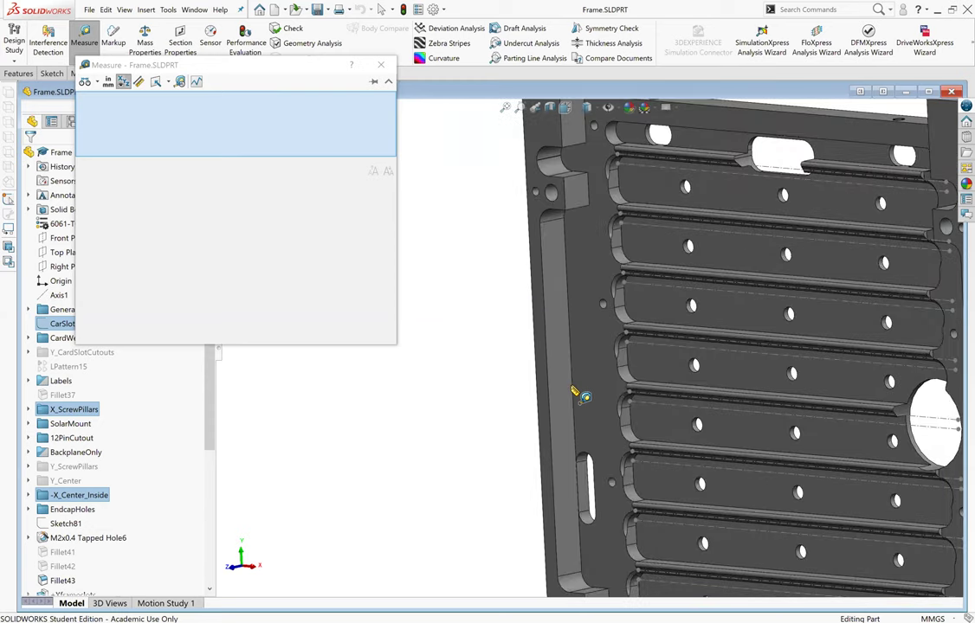
pyautogui.click(573, 389)
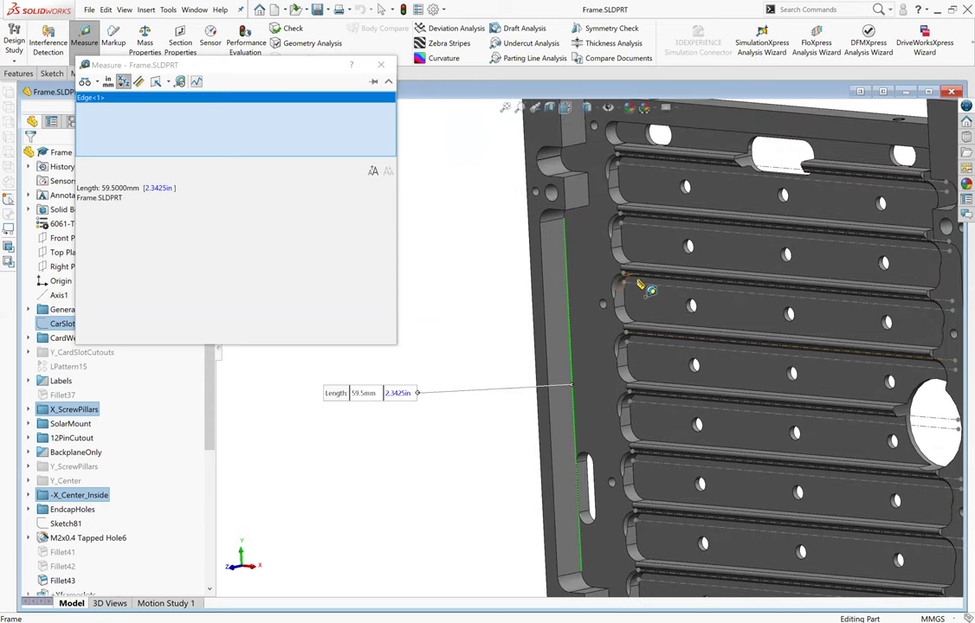
pyautogui.click(644, 292)
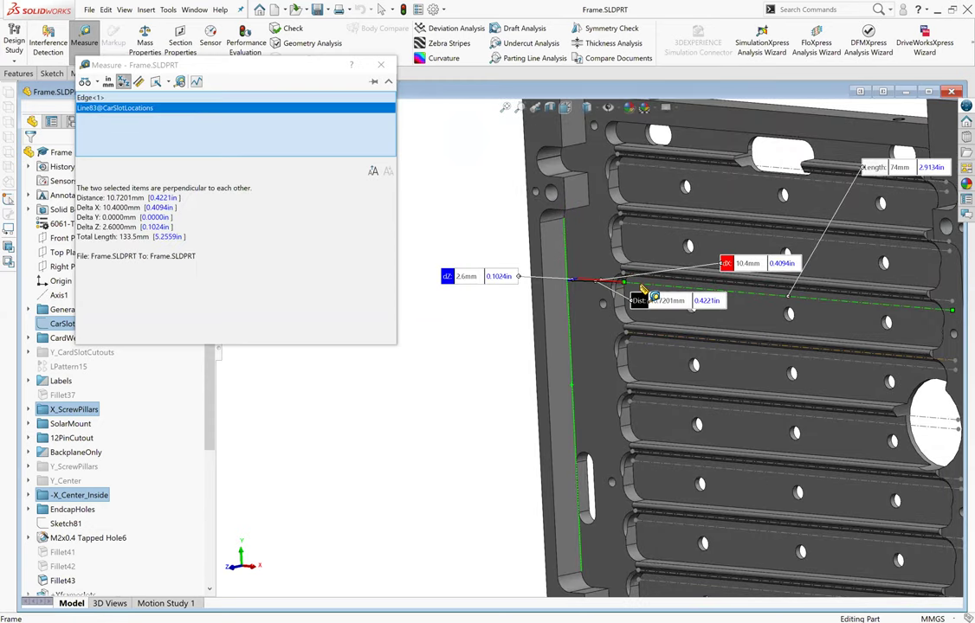
# Clear those selections and zoom in on the large round hole.
pyautogui.rightClick(232, 132)
pyautogui.click(251, 135)
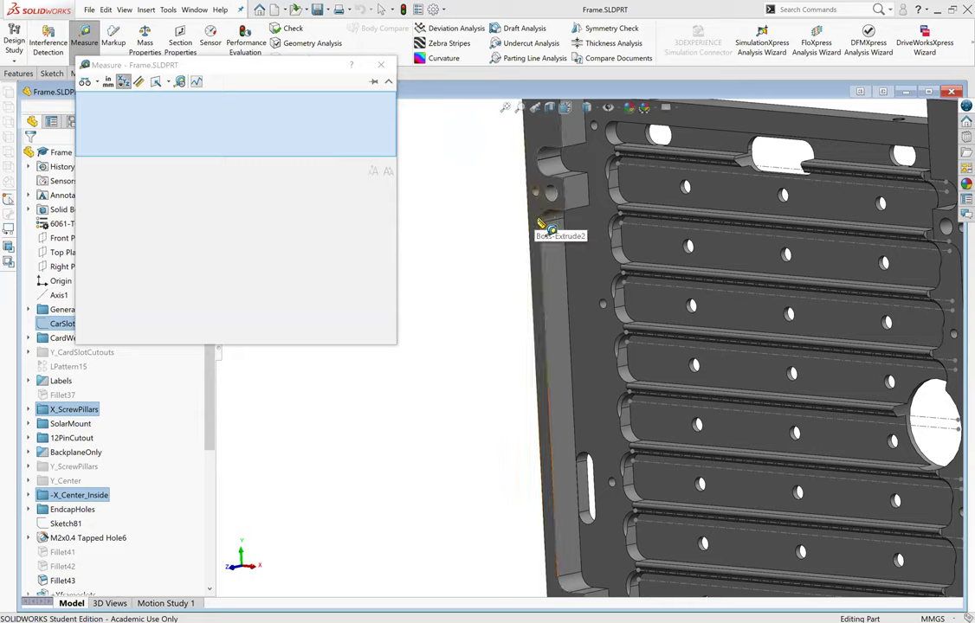
pyautogui.scroll(5, 598, 320)
pyautogui.scroll(-3, 675, 251)
pyautogui.scroll(-2, 623, 277)
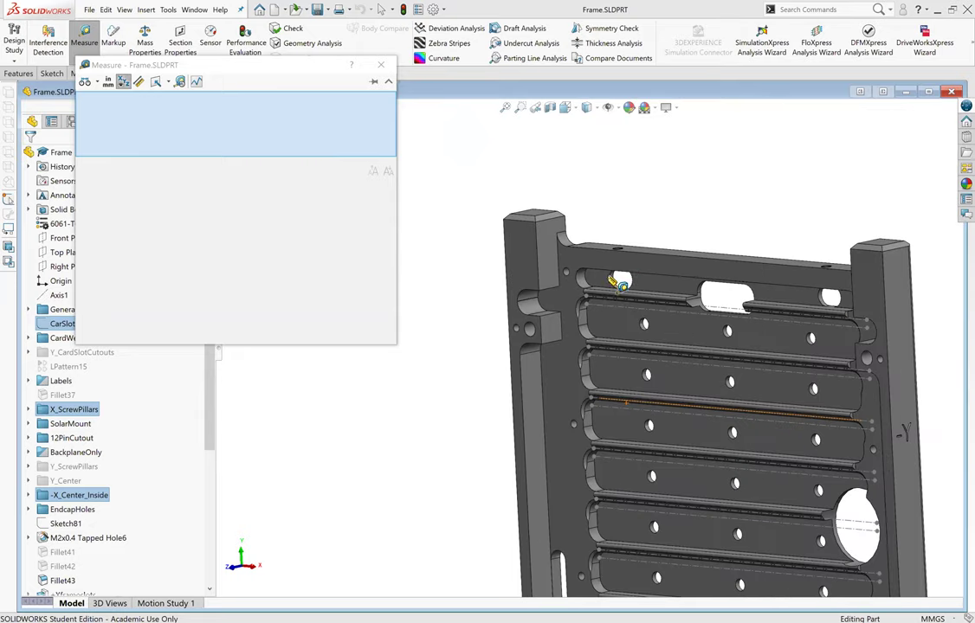
pyautogui.scroll(3, 645, 326)
pyautogui.scroll(-1, 609, 429)
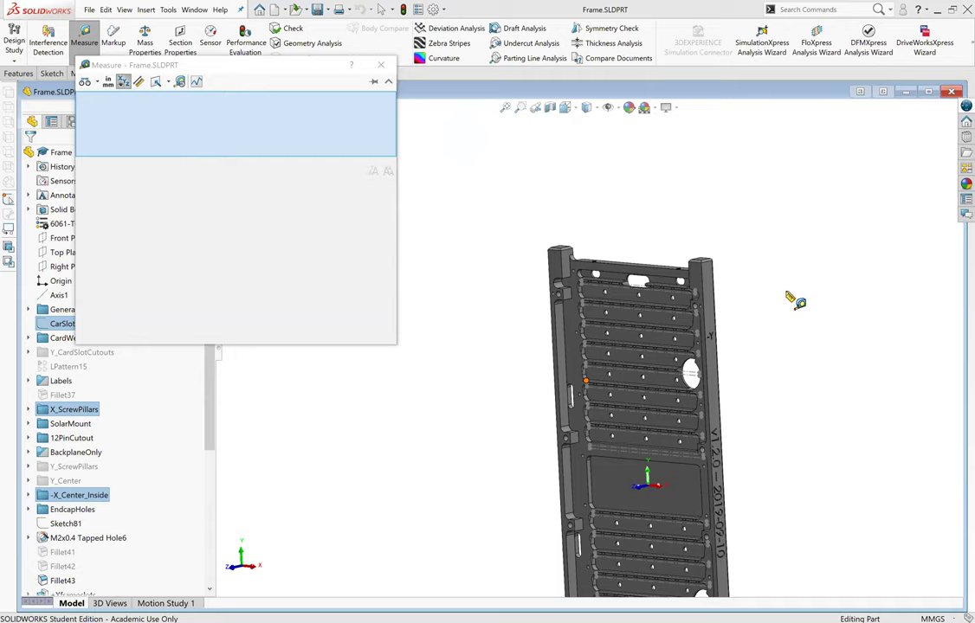
pyautogui.scroll(-5, 445, 479)
pyautogui.scroll(1, 544, 469)
pyautogui.scroll(3, 571, 333)
pyautogui.scroll(-1, 571, 334)
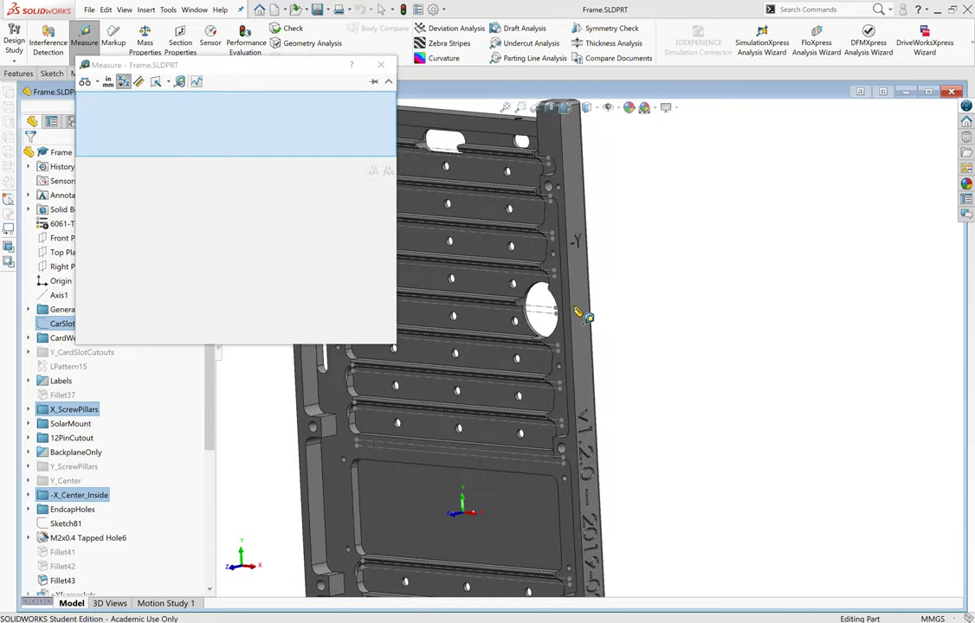
pyautogui.scroll(-1, 577, 309)
# Measure the large hole's circular edge against the frame's side edge.
pyautogui.click(548, 297)
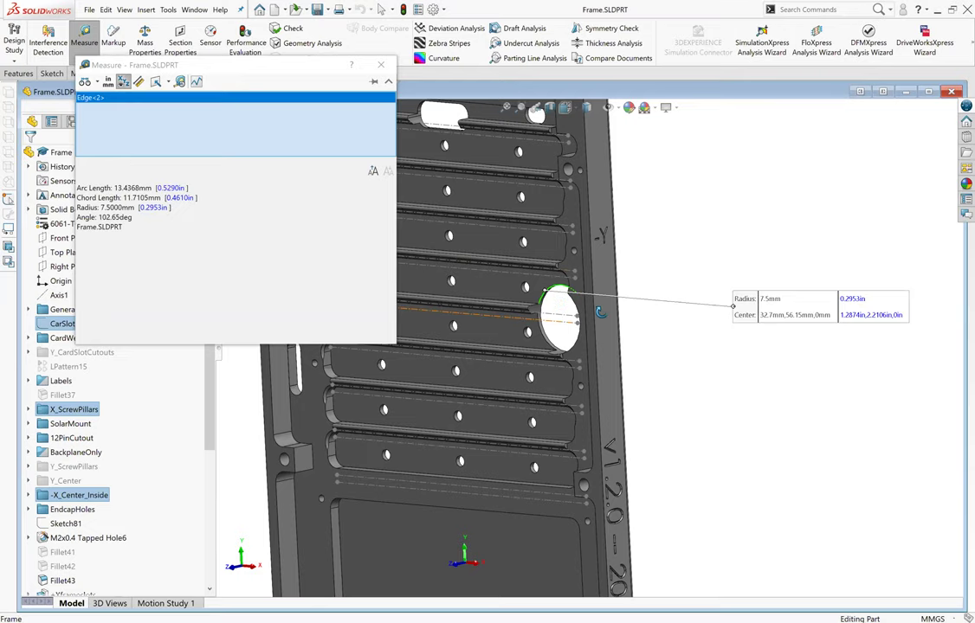
pyautogui.moveTo(548, 297); pyautogui.dragTo(548, 348, button='middle')
pyautogui.scroll(-2, 545, 346)
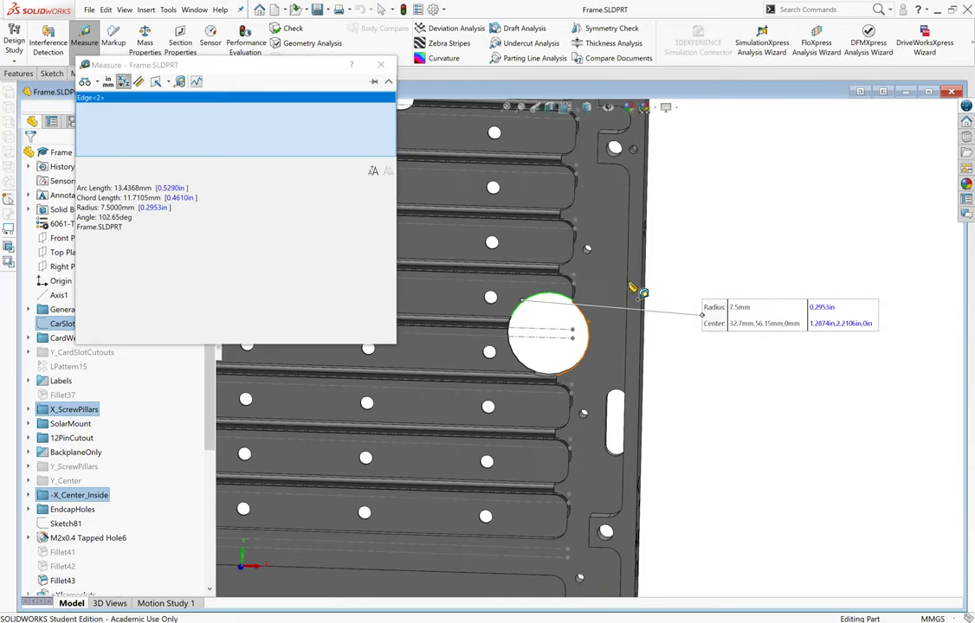
pyautogui.click(627, 282)
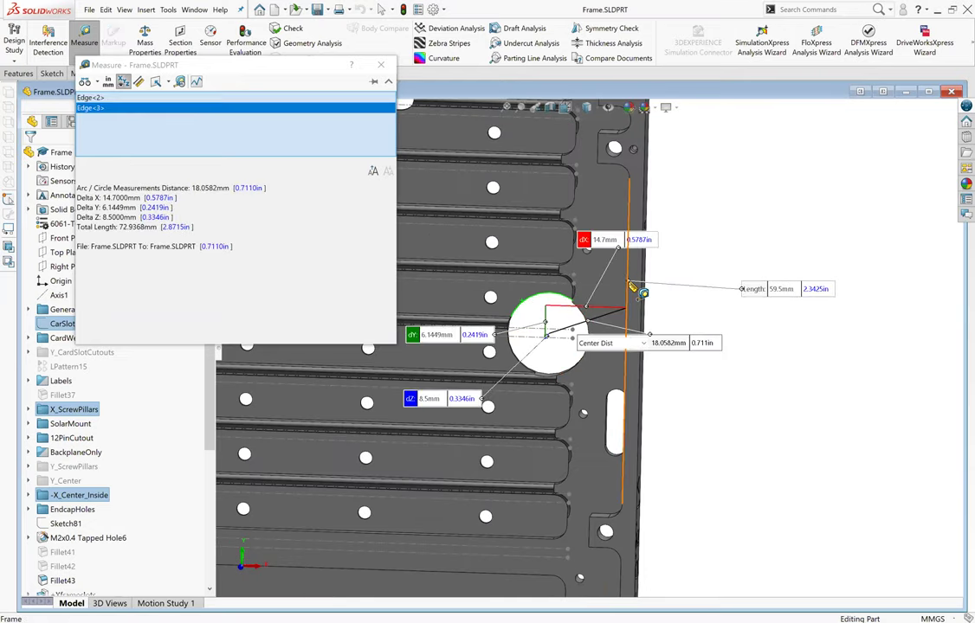
pyautogui.scroll(-2, 564, 245)
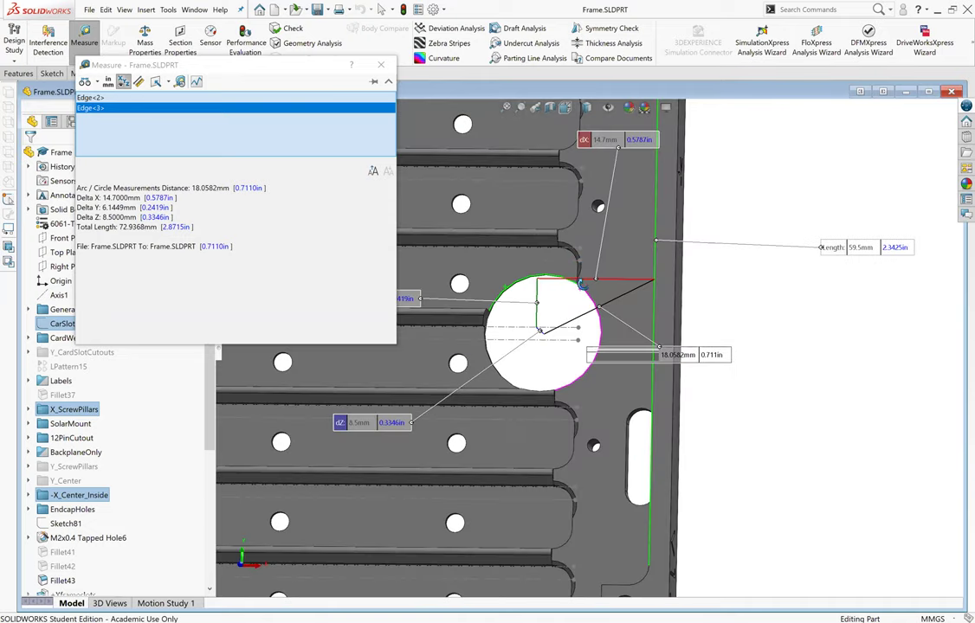
pyautogui.moveTo(564, 245); pyautogui.dragTo(660, 304, button='middle')
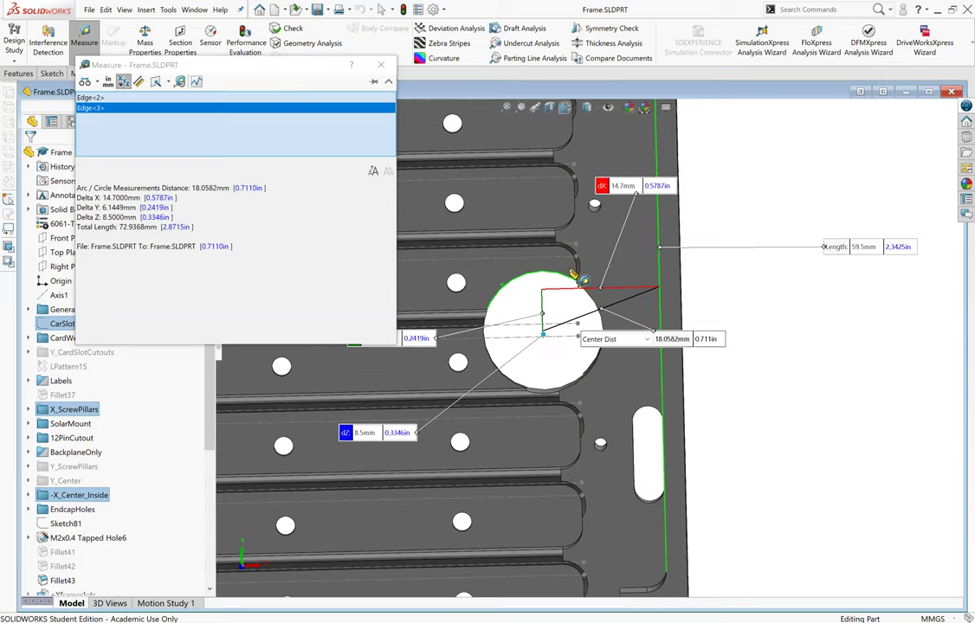
pyautogui.moveTo(211, 188)
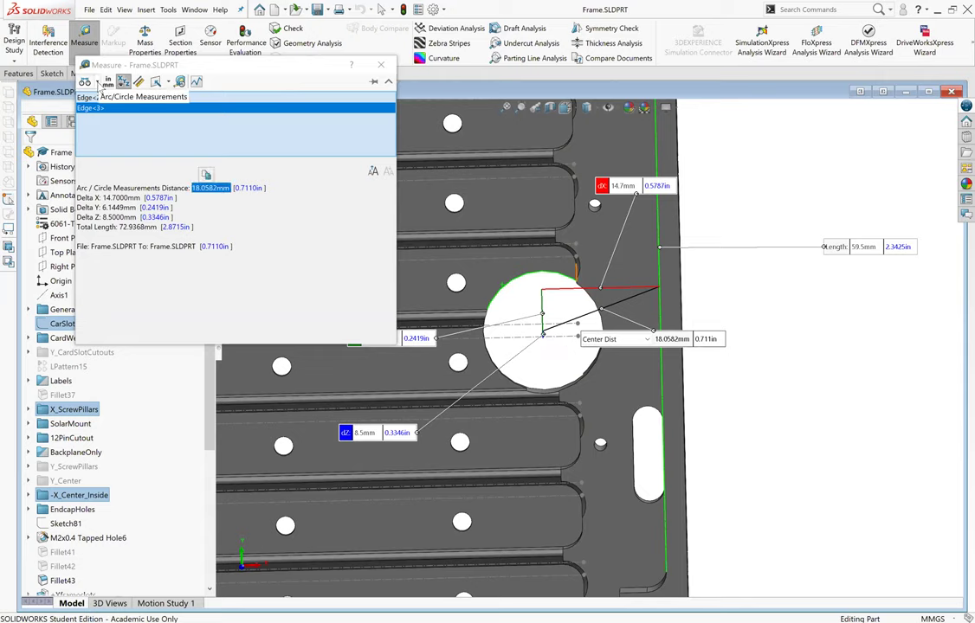
# Switch arc measurement to Minimum, then Maximum Distance, giving 24.1721 mm.
pyautogui.click(97, 82)
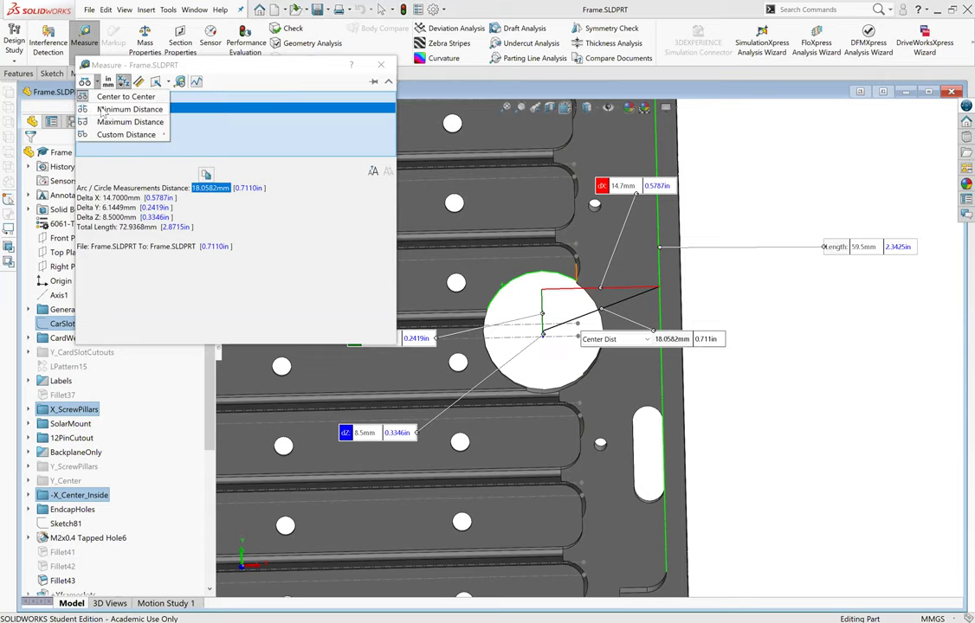
pyautogui.click(121, 110)
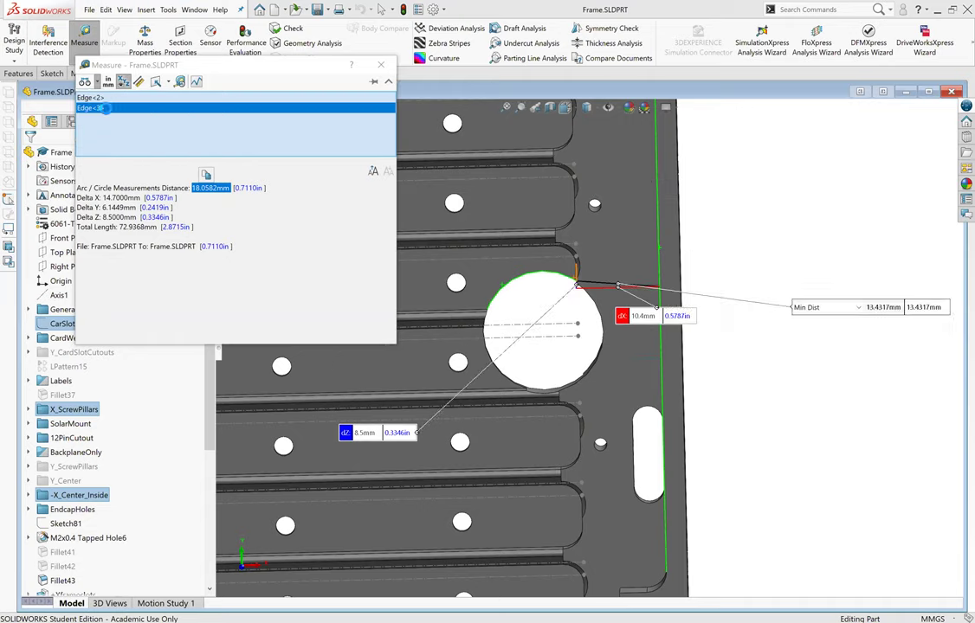
pyautogui.click(98, 83)
pyautogui.click(113, 124)
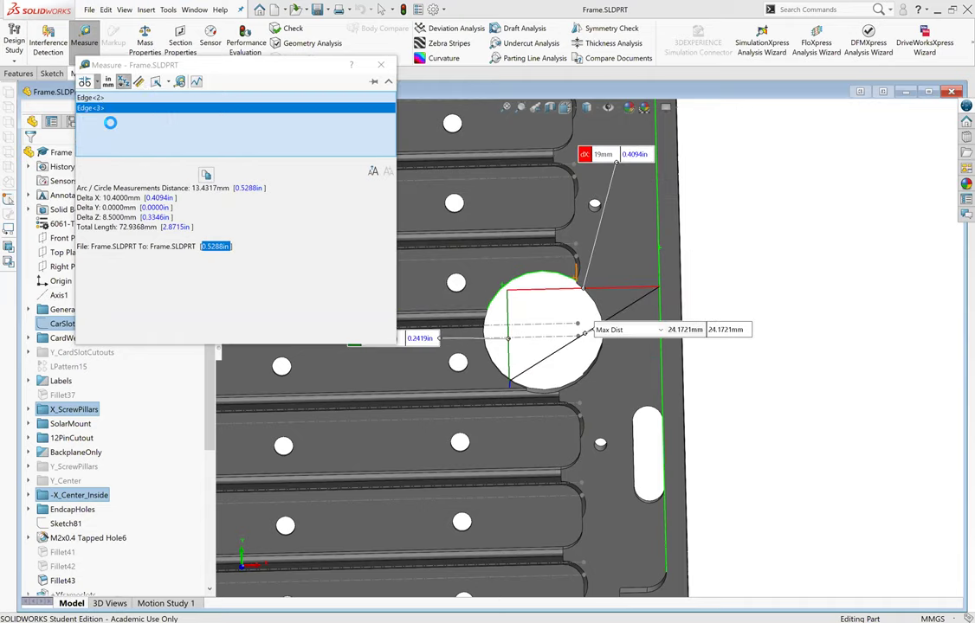
pyautogui.click(97, 83)
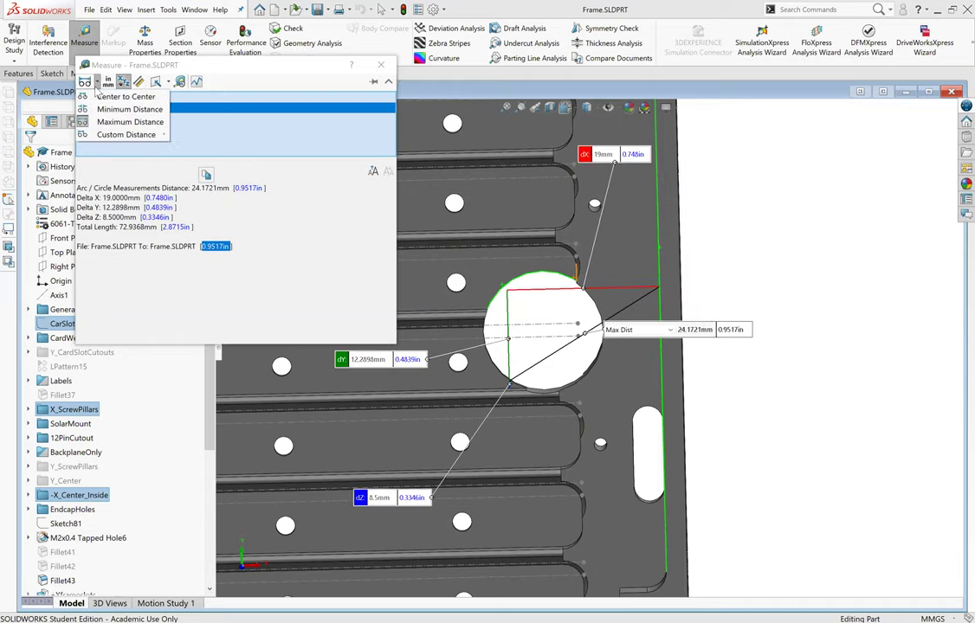
pyautogui.click(110, 133)
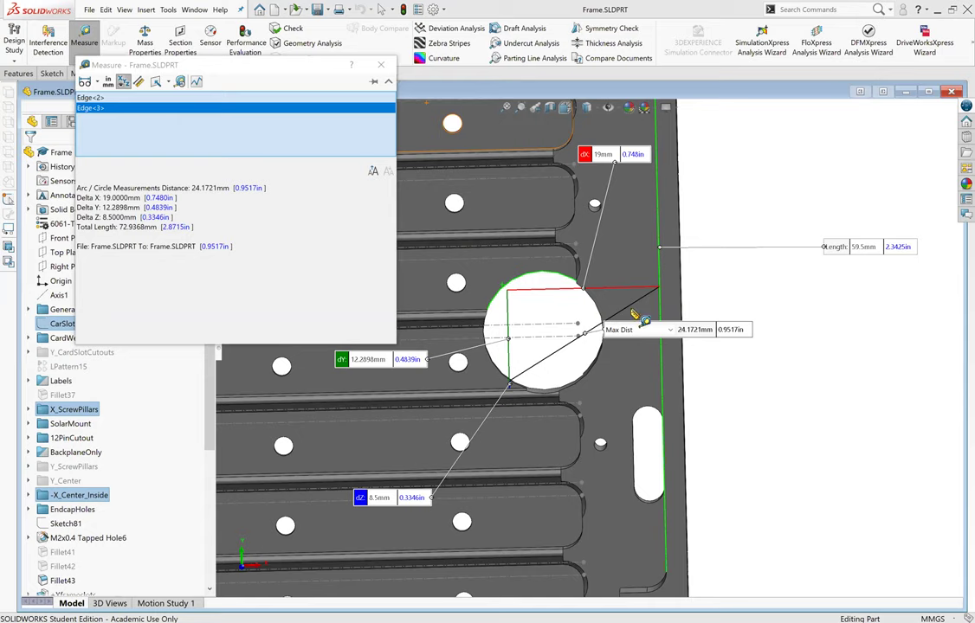
pyautogui.scroll(2, 589, 347)
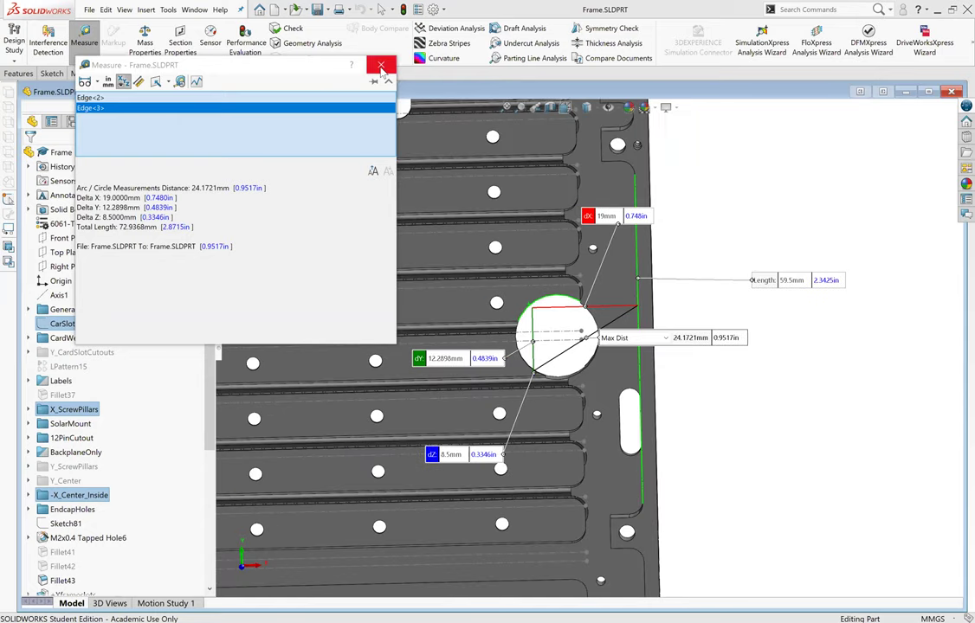
# Close and reopen Measure with Arc/Circle Measurements set to Center to Center.
pyautogui.click(381, 65)
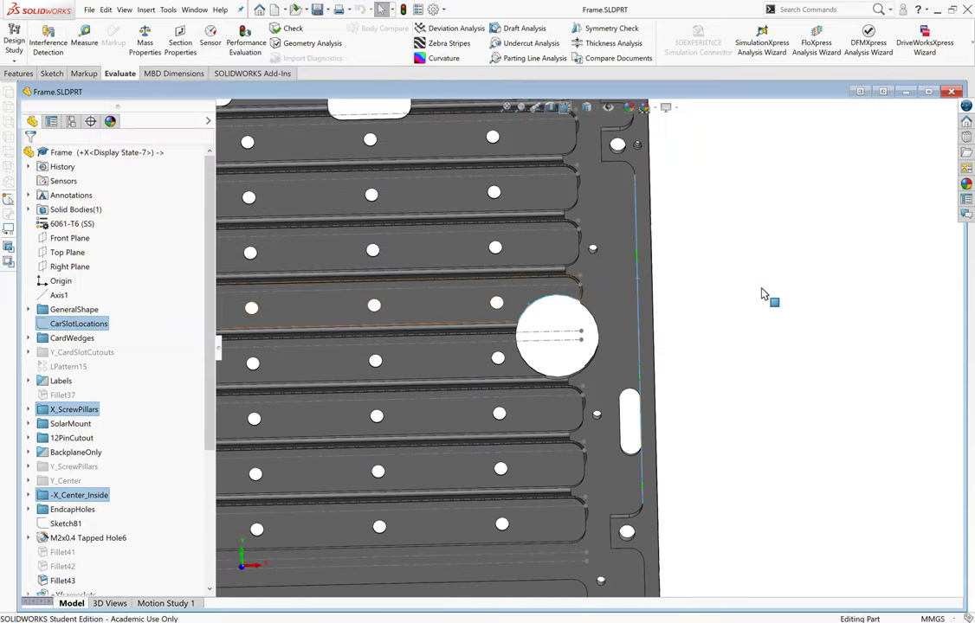
pyautogui.scroll(-3, 563, 330)
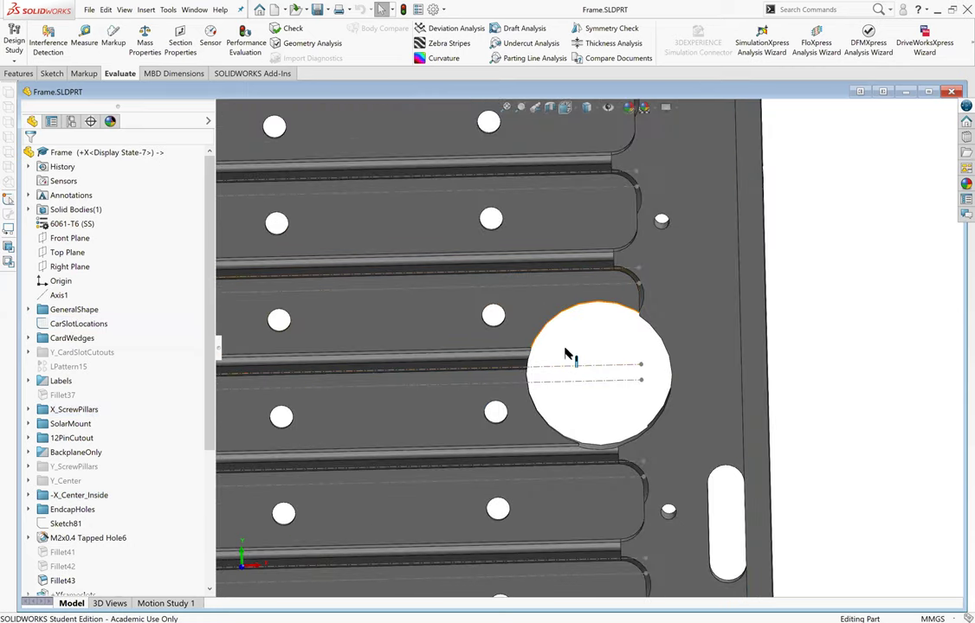
pyautogui.scroll(2, 606, 344)
pyautogui.scroll(-1, 606, 343)
pyautogui.scroll(-1, 592, 331)
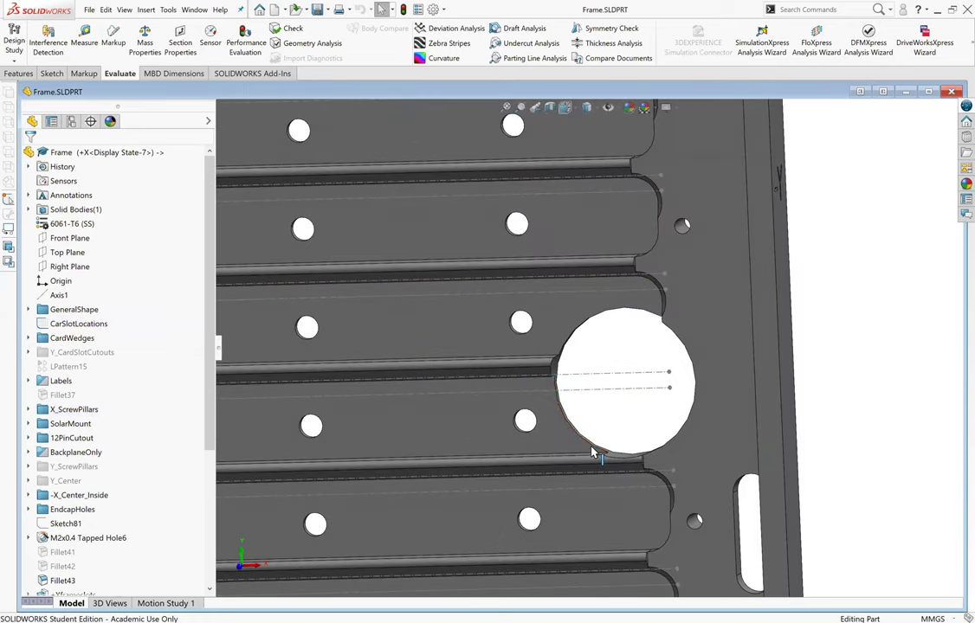
pyautogui.click(87, 33)
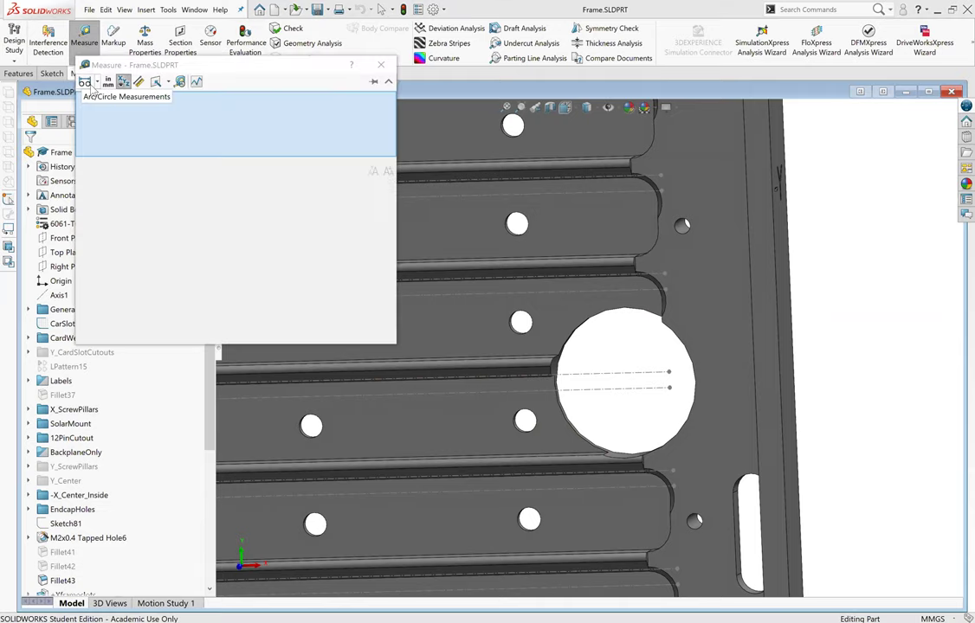
pyautogui.click(99, 82)
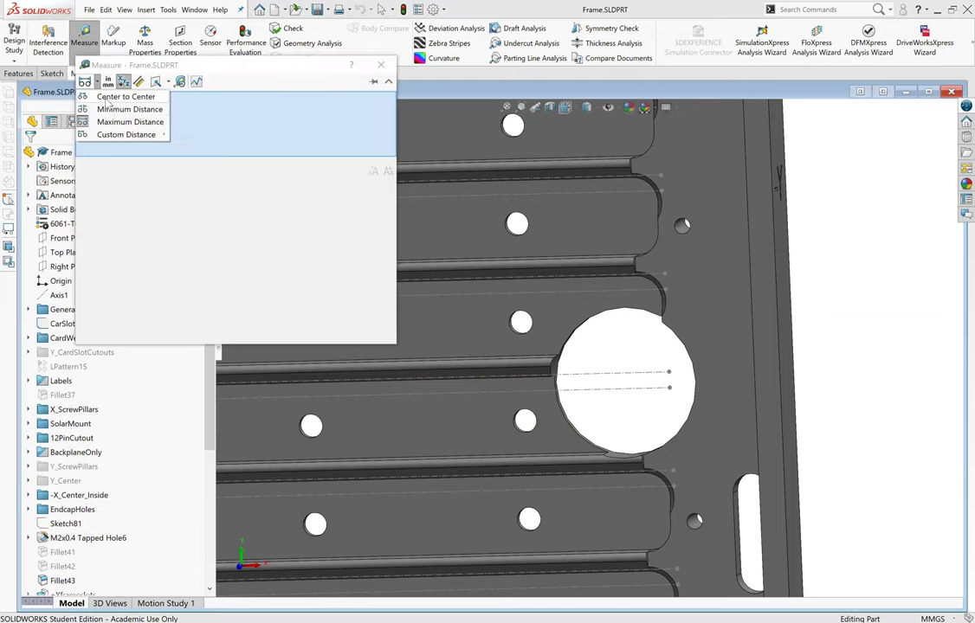
pyautogui.click(98, 97)
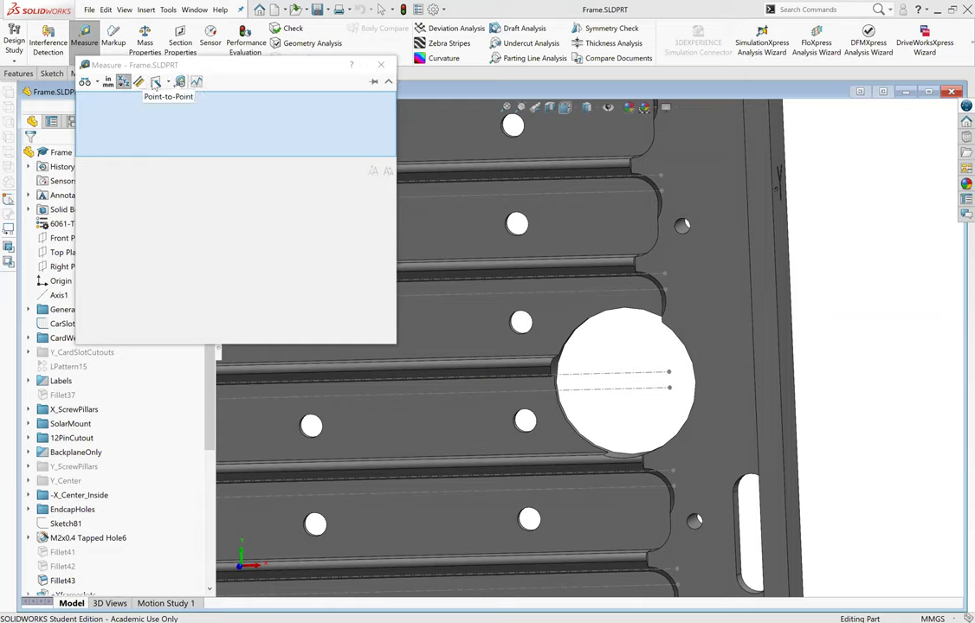
# Check the projection options and try Create Sensor, which warns nothing is selected.
pyautogui.click(168, 81)
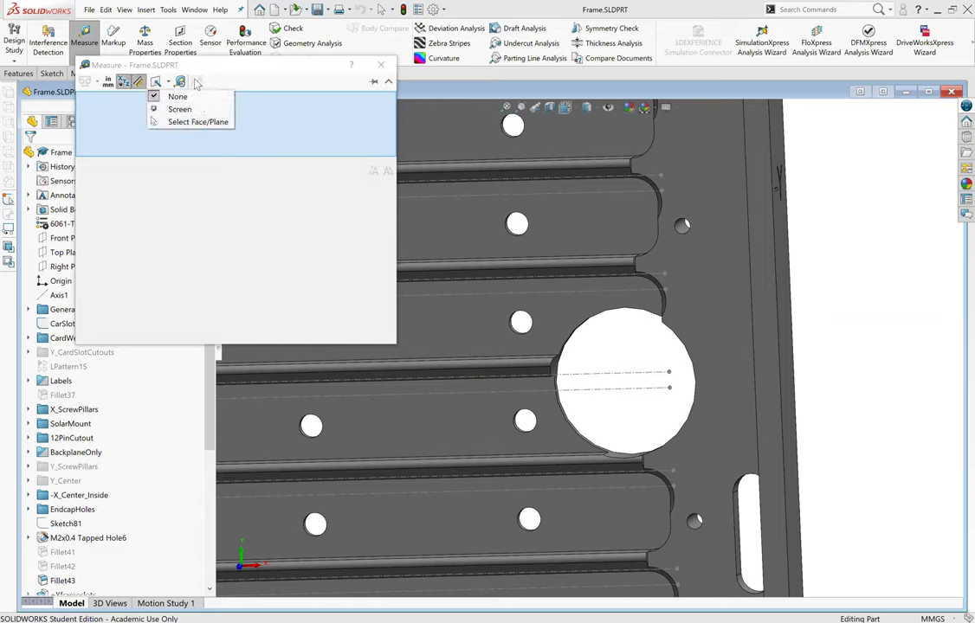
pyautogui.click(83, 90)
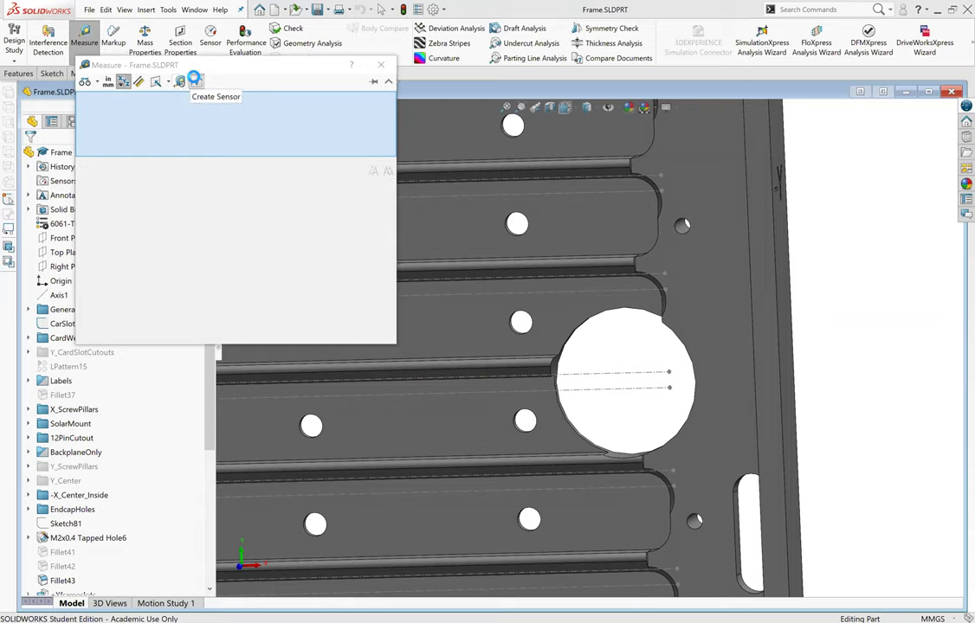
pyautogui.click(195, 79)
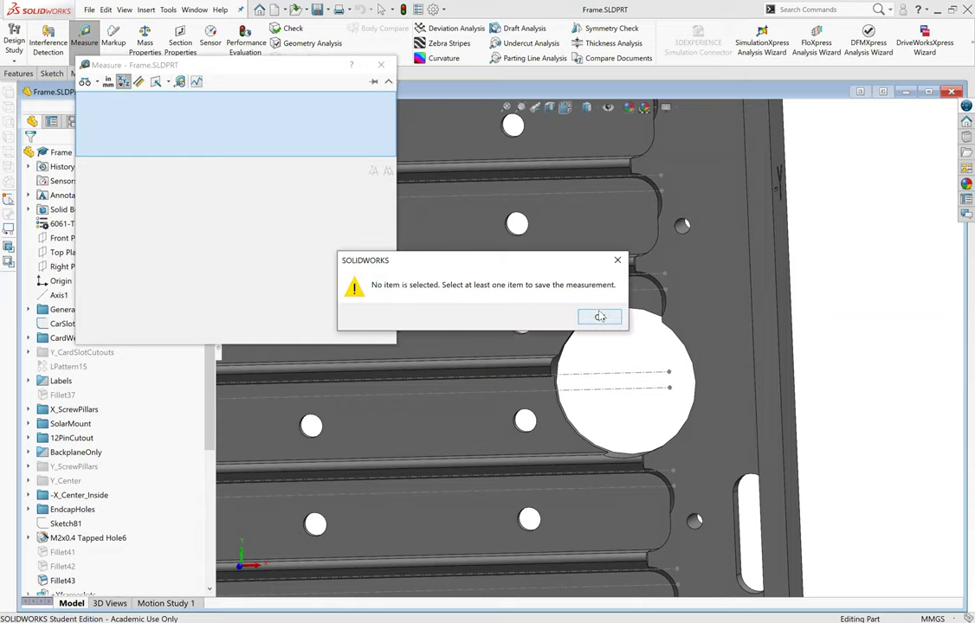
# Measure the frame's narrow side face (351.05 mm², 130.8 mm perimeter) and save it as sensor Measure1.
pyautogui.click(600, 317)
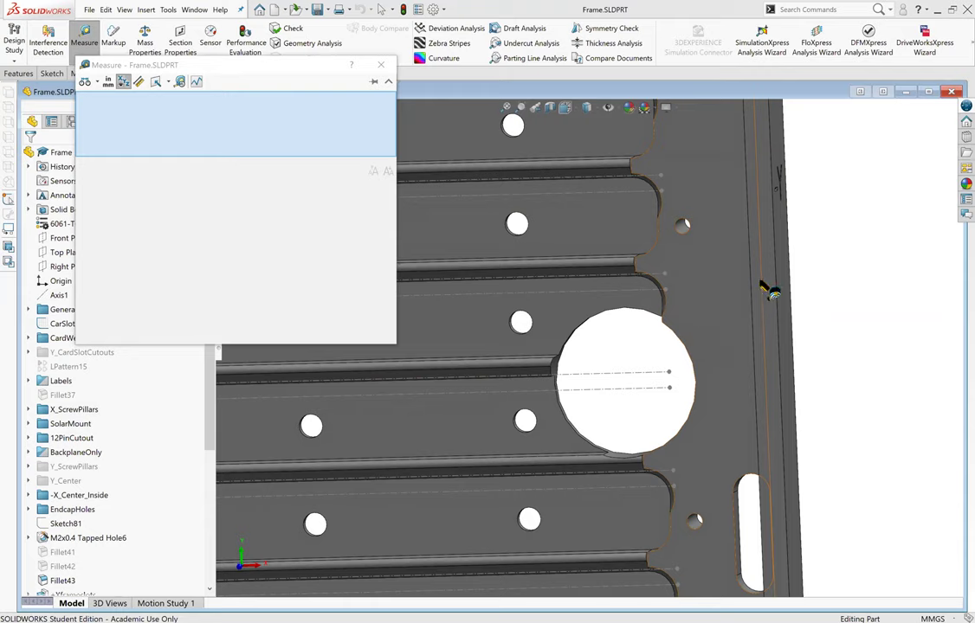
pyautogui.moveTo(762, 293); pyautogui.dragTo(737, 252, button='middle')
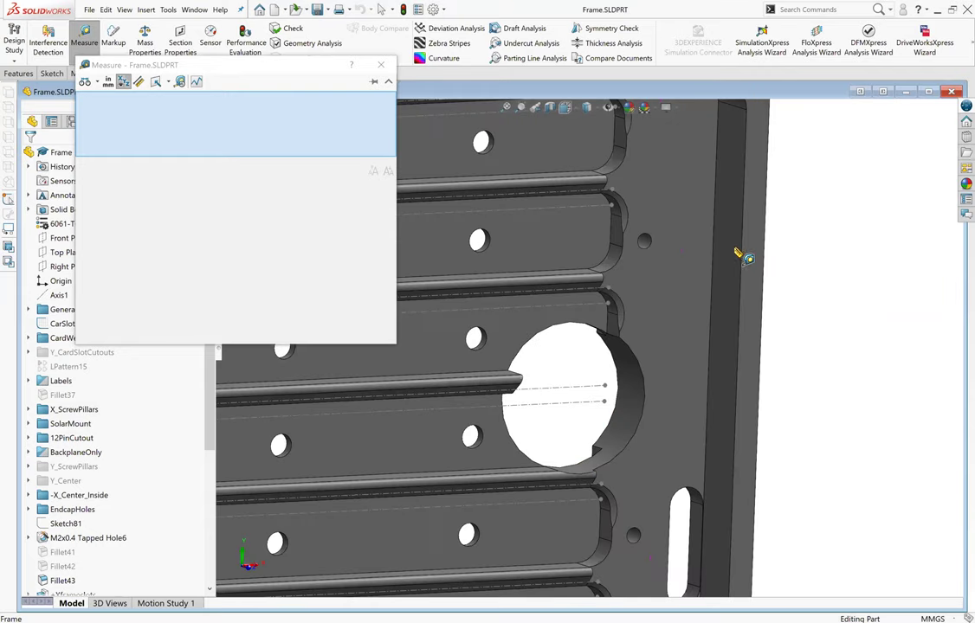
pyautogui.click(737, 252)
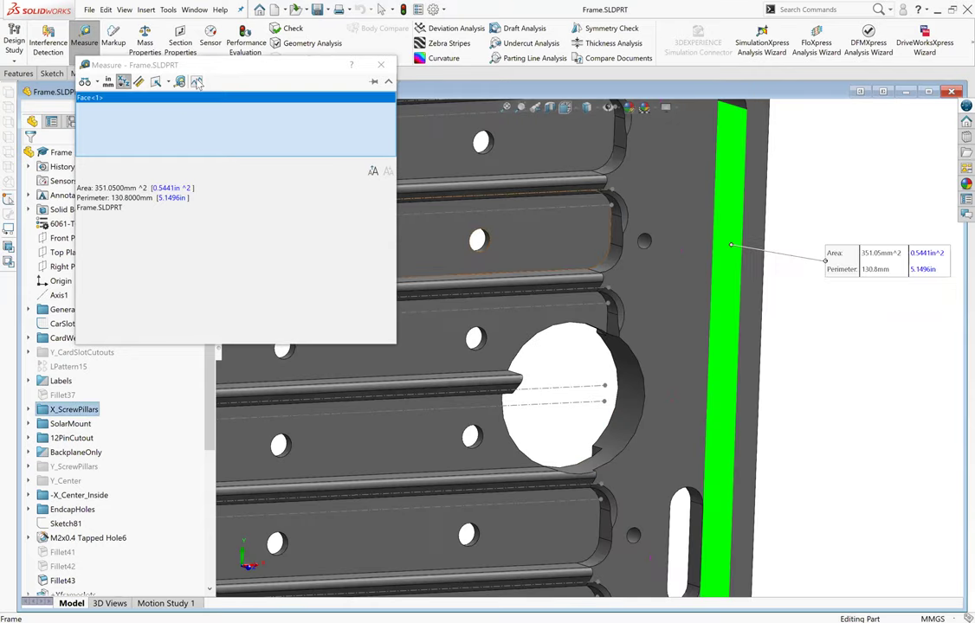
pyautogui.click(196, 84)
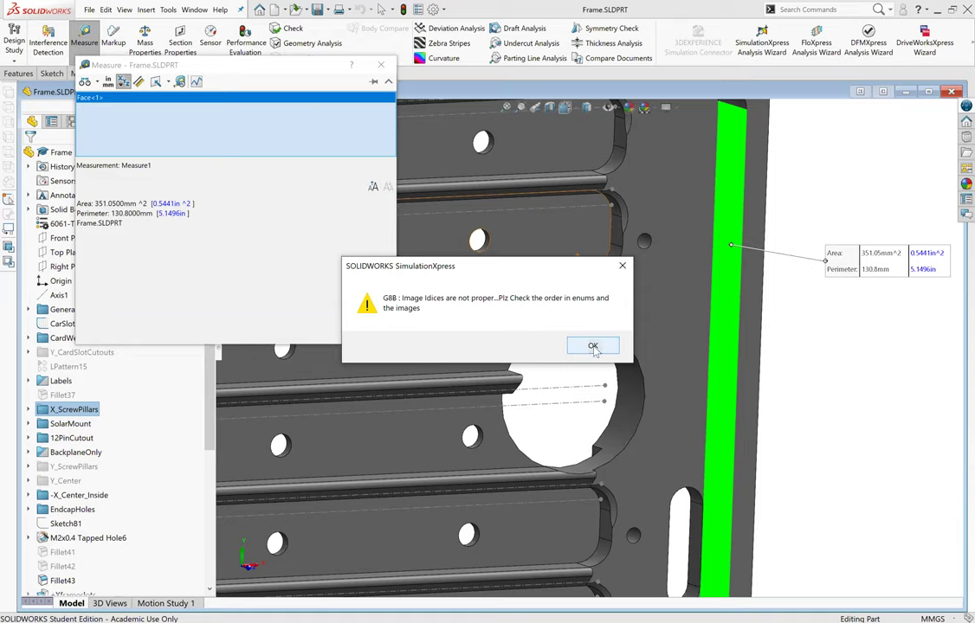
# Close the Measure window and dismiss the SimulationXpress error message.
pyautogui.click(382, 66)
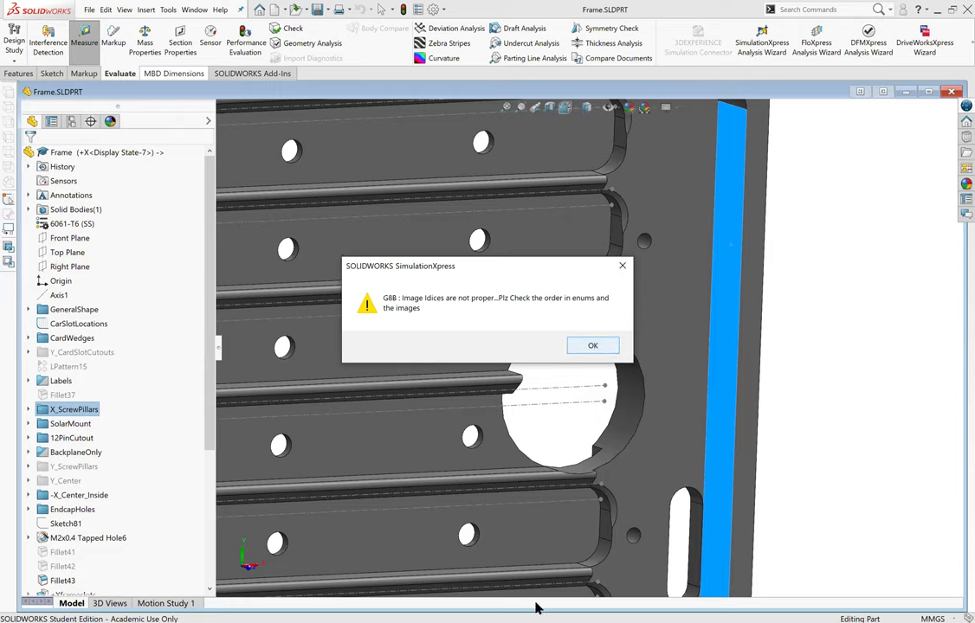
pyautogui.click(578, 346)
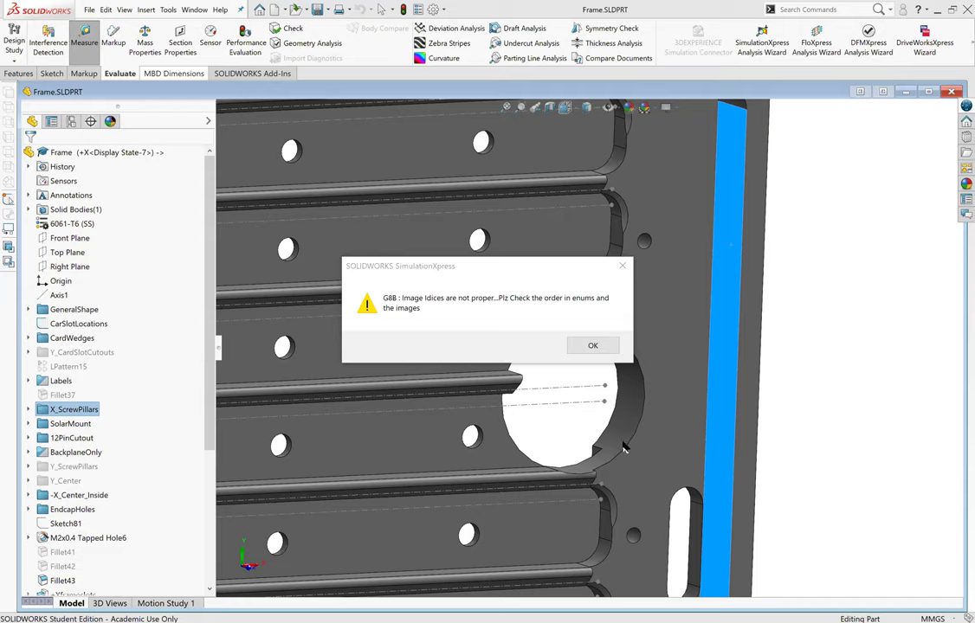
pyautogui.click(589, 346)
pyautogui.click(589, 348)
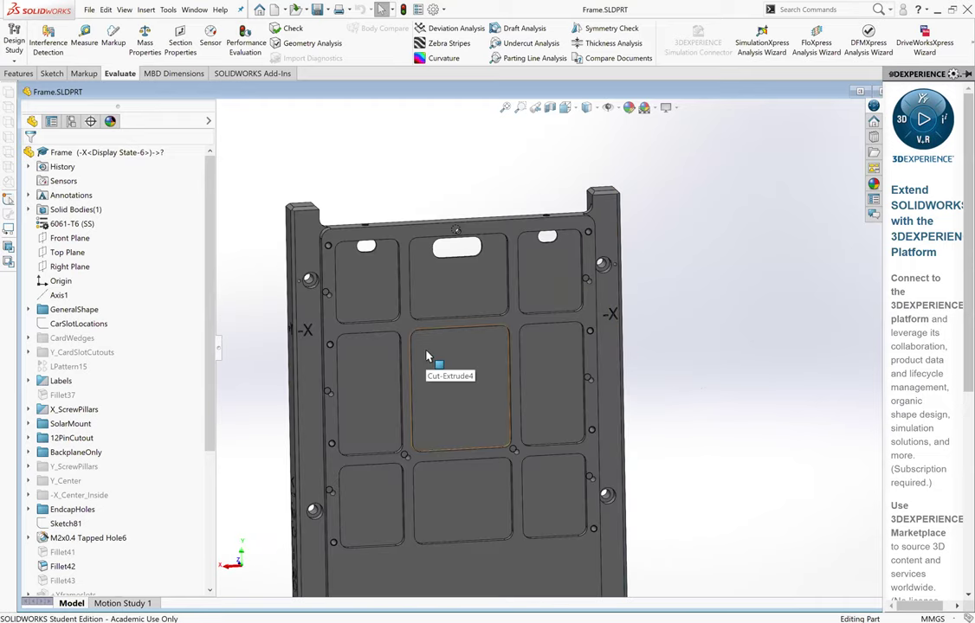
pyautogui.scroll(-3, 555, 345)
pyautogui.scroll(-3, 551, 331)
pyautogui.scroll(-2, 545, 322)
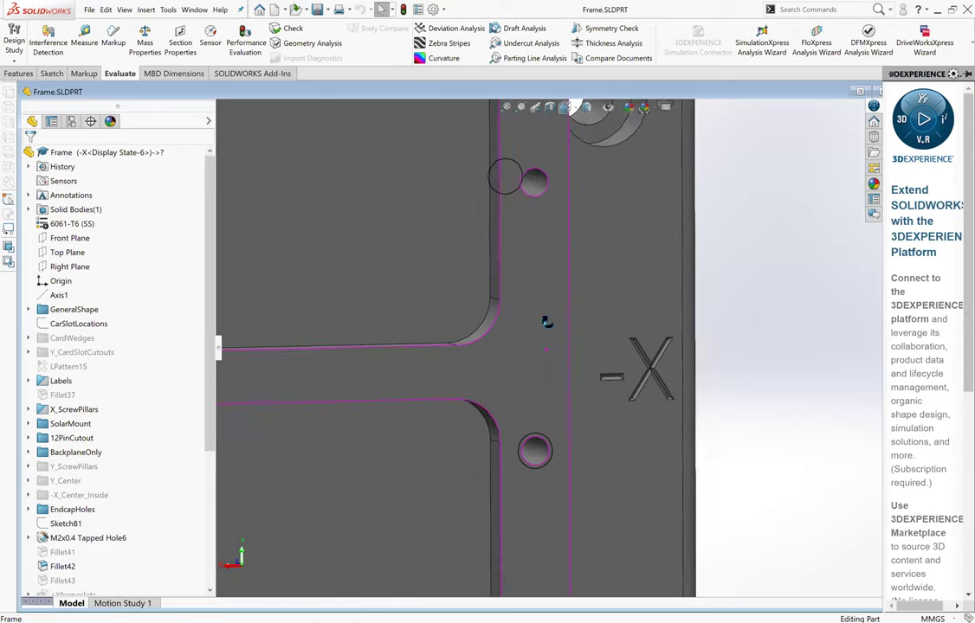
pyautogui.moveTo(545, 322); pyautogui.dragTo(658, 390, button='middle')
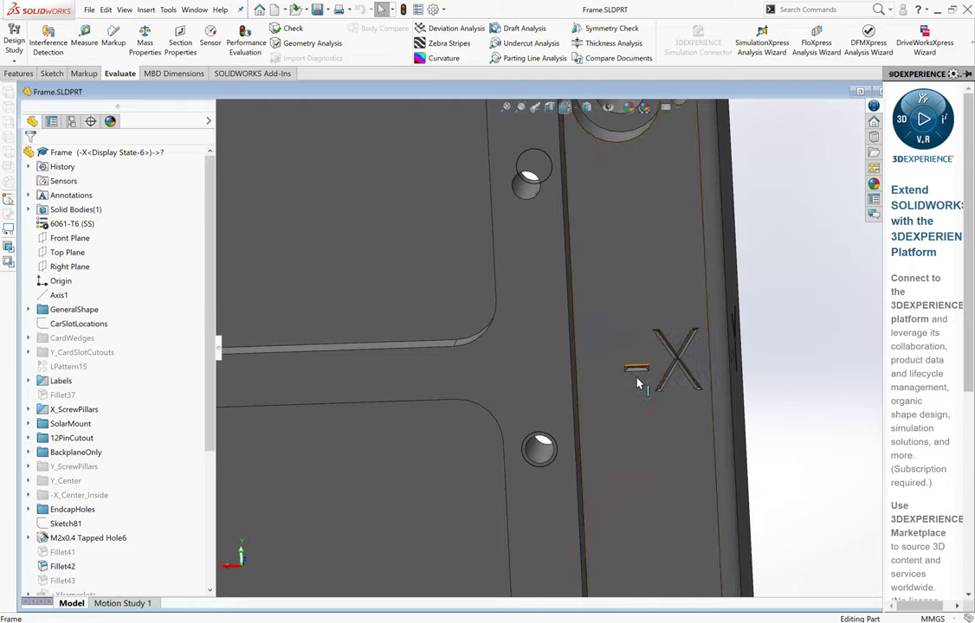
pyautogui.scroll(-2, 630, 370)
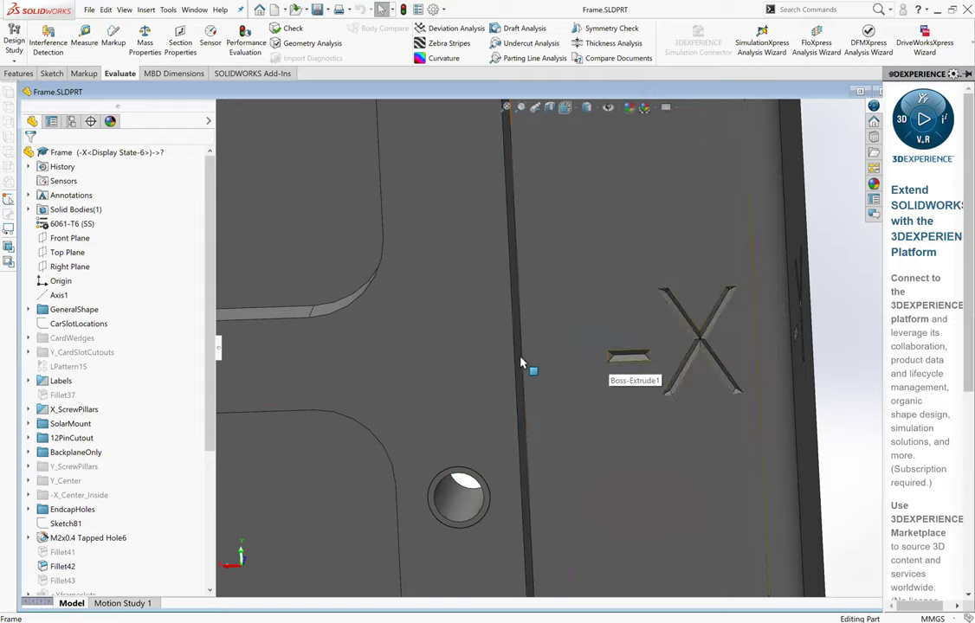
pyautogui.scroll(-2, 559, 311)
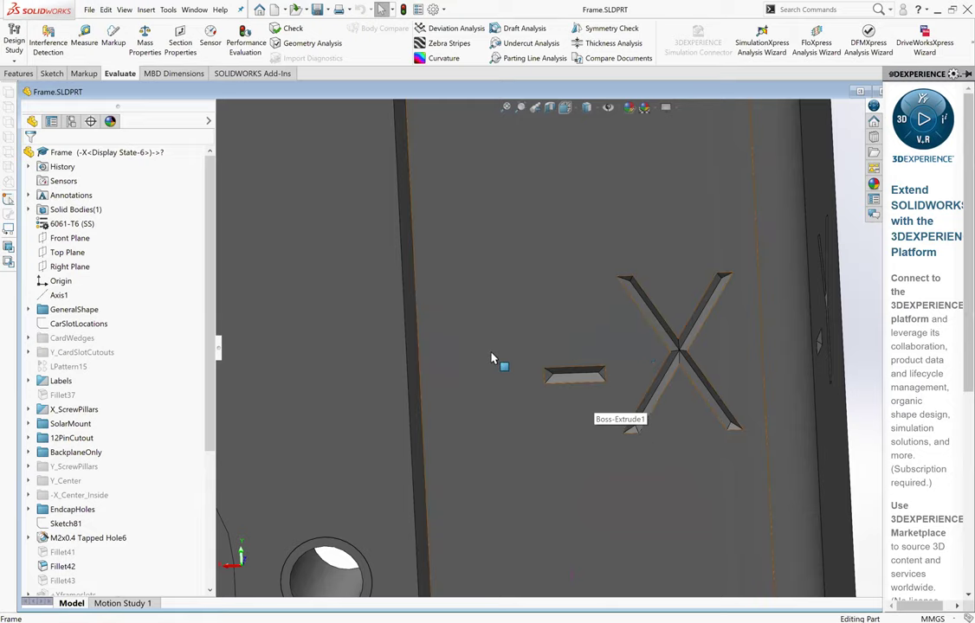
pyautogui.scroll(2, 491, 357)
pyautogui.moveTo(472, 389); pyautogui.dragTo(517, 353, button='middle')
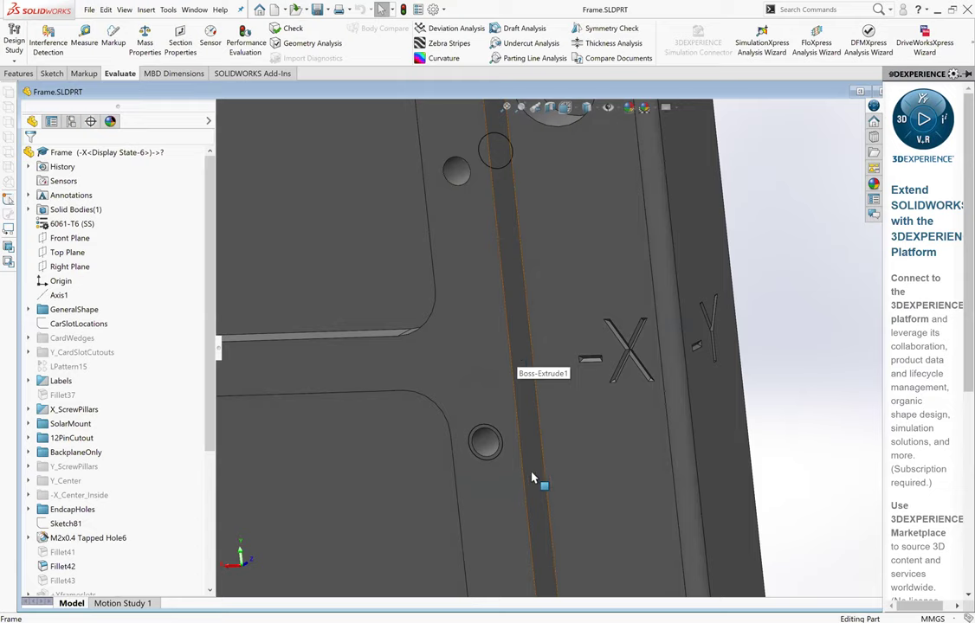
pyautogui.scroll(3, 386, 461)
pyautogui.scroll(3, 386, 461)
pyautogui.moveTo(386, 461)
pyautogui.mouseDown(button='middle')
pyautogui.moveTo(496, 457)
pyautogui.moveTo(564, 399)
pyautogui.moveTo(522, 450)
pyautogui.moveTo(555, 470)
pyautogui.mouseUp(button='middle')
pyautogui.scroll(3, 555, 470)
pyautogui.scroll(-2, 555, 470)
pyautogui.scroll(-2, 609, 437)
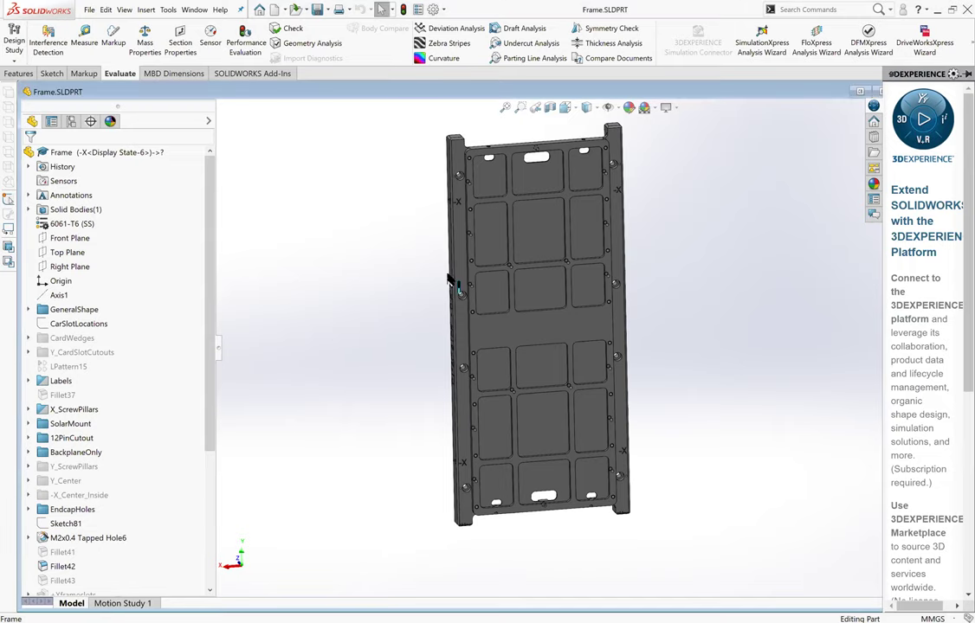
# Return to the front view, create a new blank Part, and start Sketch1 on its Front Plane.
pyautogui.moveTo(446, 278)
pyautogui.mouseDown(button='middle')
pyautogui.moveTo(442, 228)
pyautogui.moveTo(631, 268)
pyautogui.moveTo(670, 353)
pyautogui.moveTo(687, 289)
pyautogui.mouseUp(button='middle')
pyautogui.hotkey('ctrl', '1')
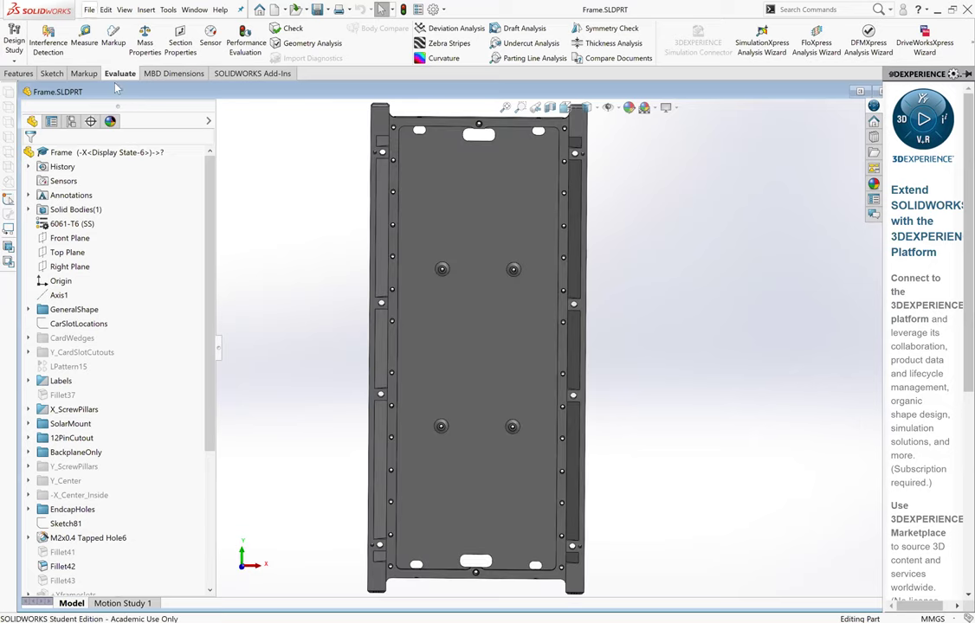
pyautogui.click(89, 11)
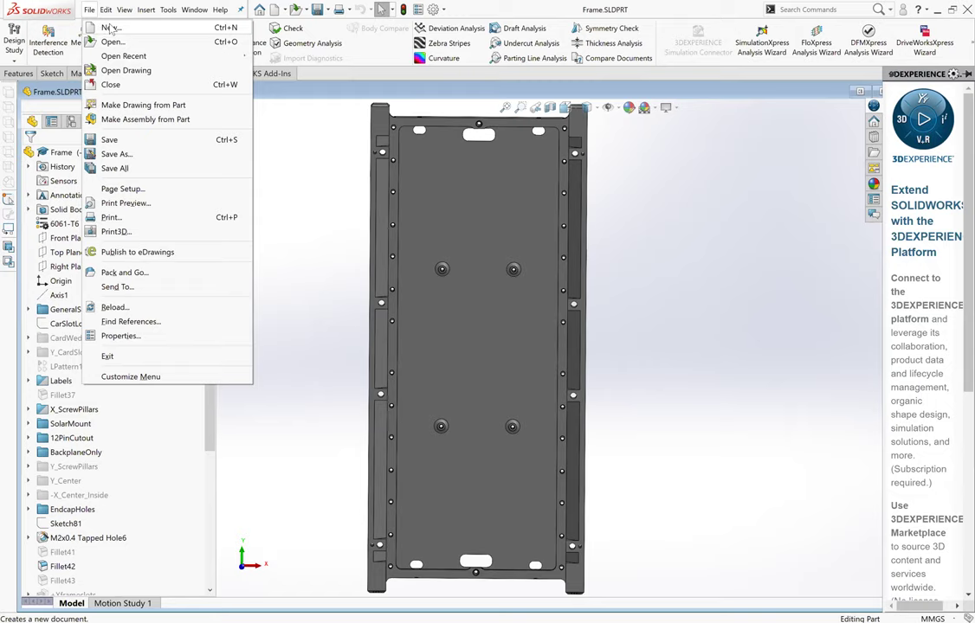
pyautogui.click(108, 27)
pyautogui.click(341, 340)
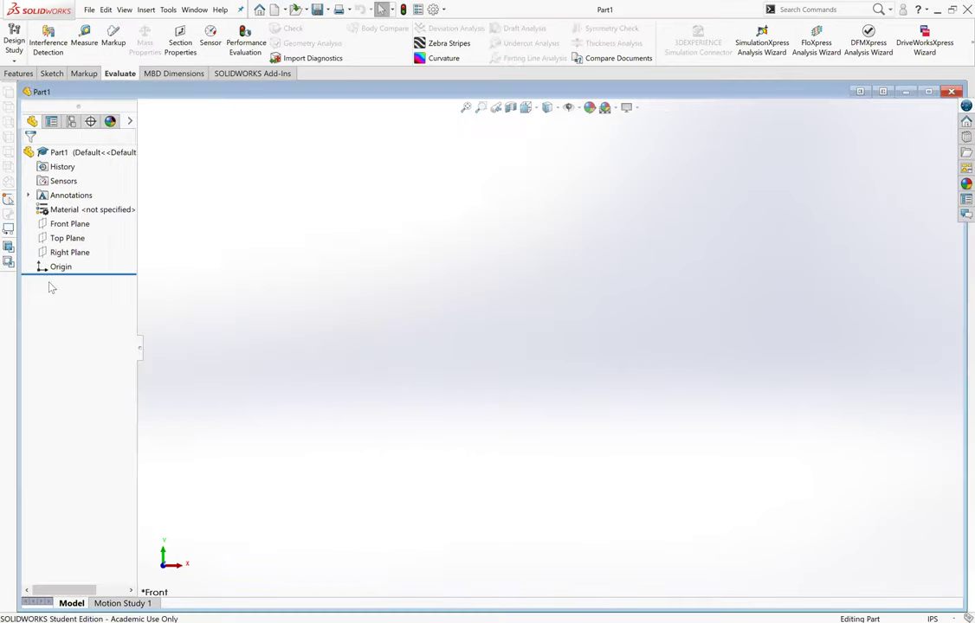
pyautogui.click(85, 224)
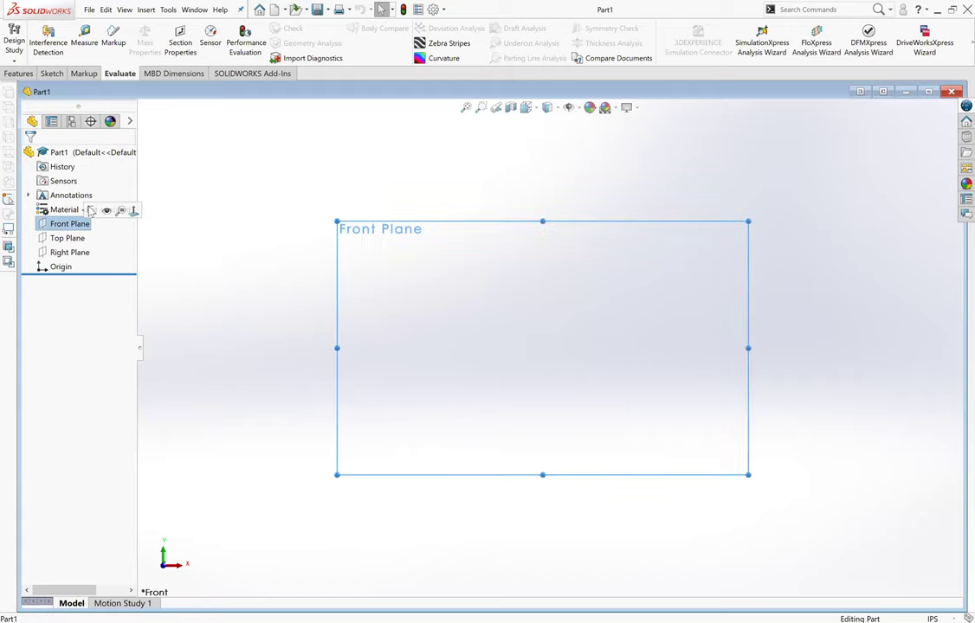
pyautogui.click(80, 208)
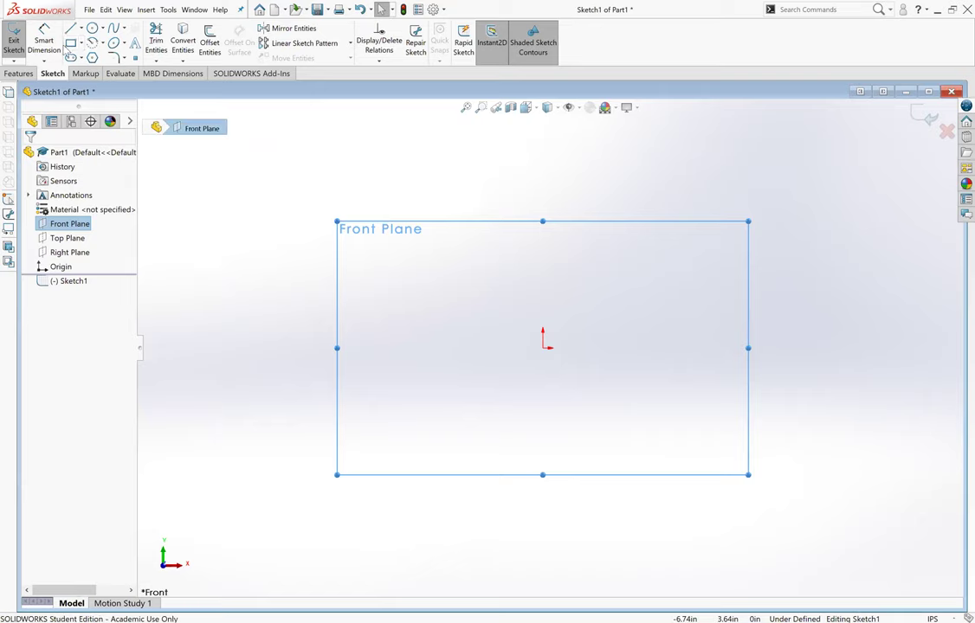
# Draw a center rectangle anchored on the origin.
pyautogui.click(80, 43)
pyautogui.click(101, 74)
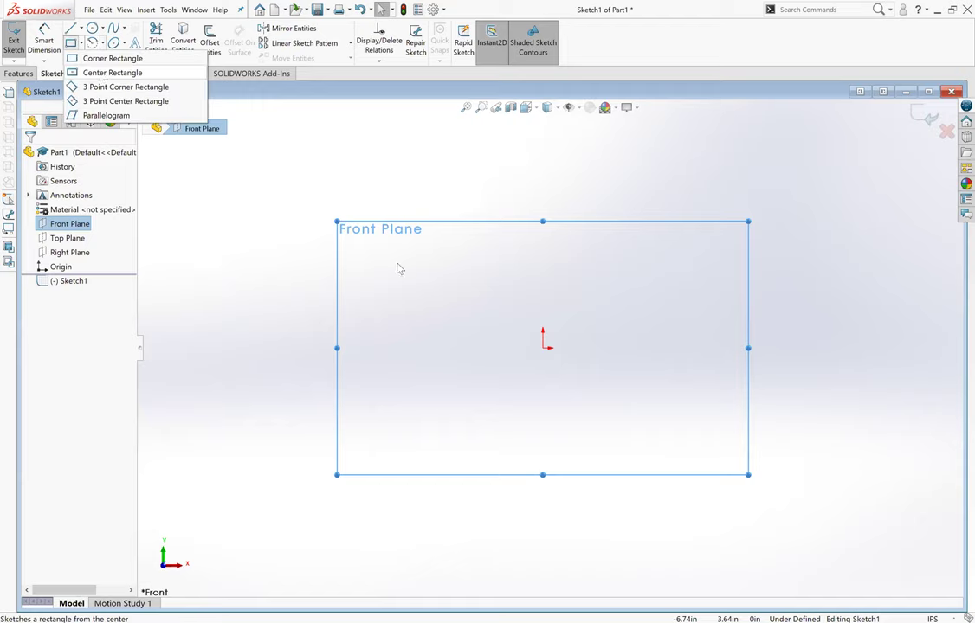
pyautogui.click(542, 347)
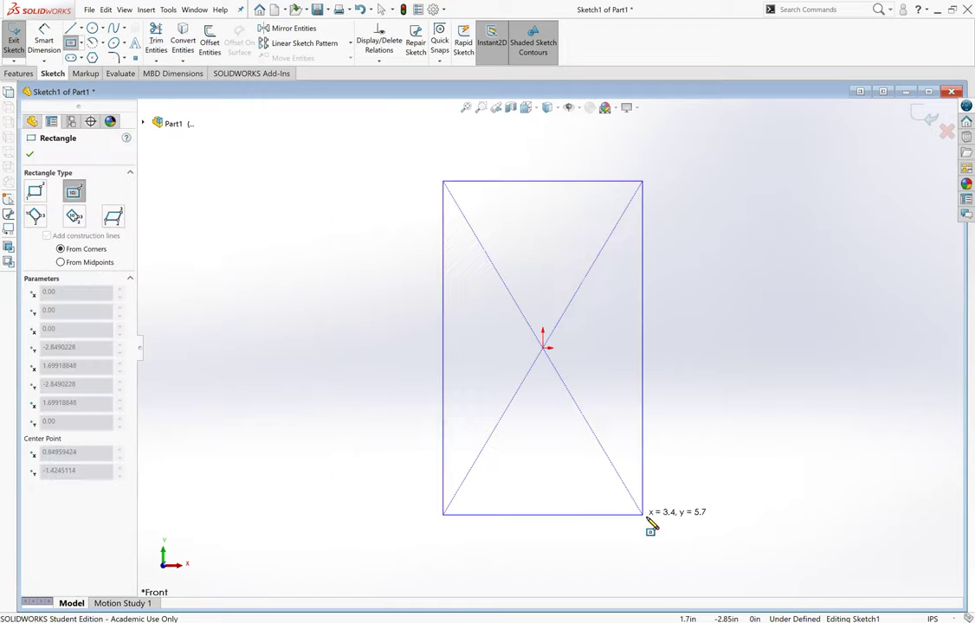
pyautogui.click(647, 516)
pyautogui.press('Escape')
# Dimension the rectangle 5.76 tall and 3.54 wide, then select the 3.54 dimension.
pyautogui.press('d')
pyautogui.click(646, 374)
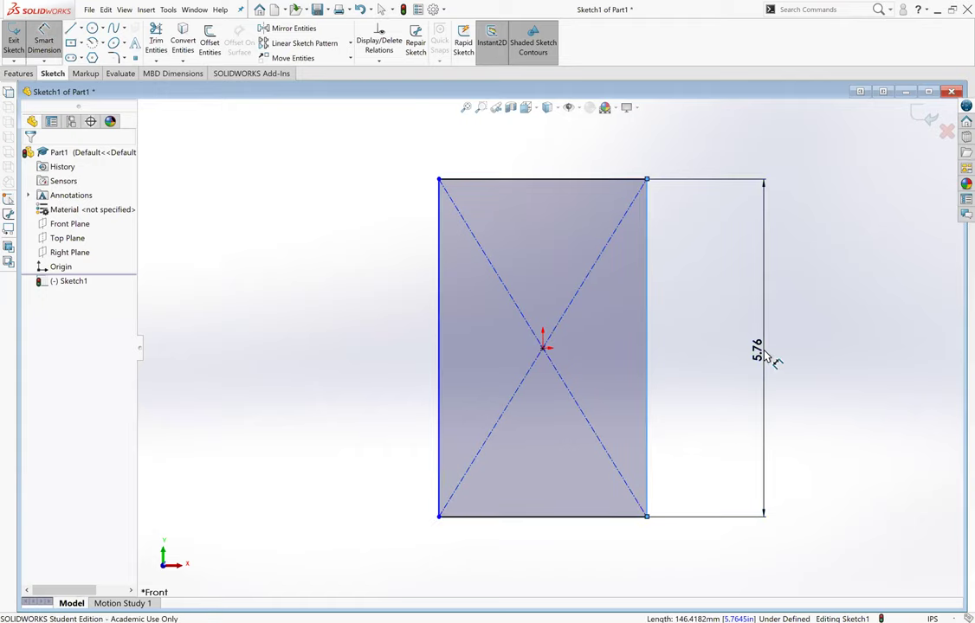
pyautogui.click(766, 355)
pyautogui.click(534, 180)
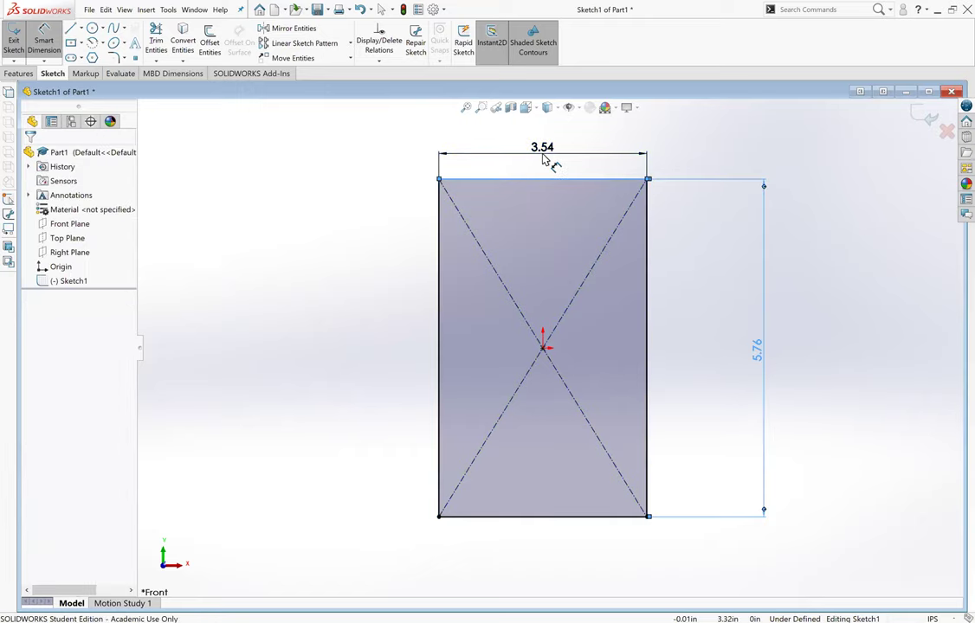
pyautogui.click(544, 158)
pyautogui.click(29, 153)
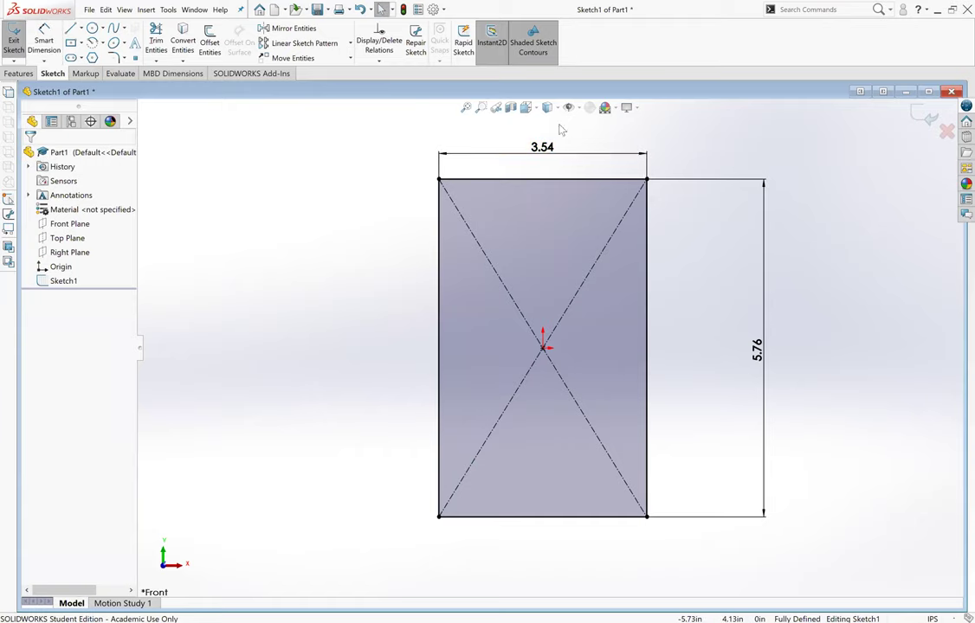
pyautogui.click(540, 149)
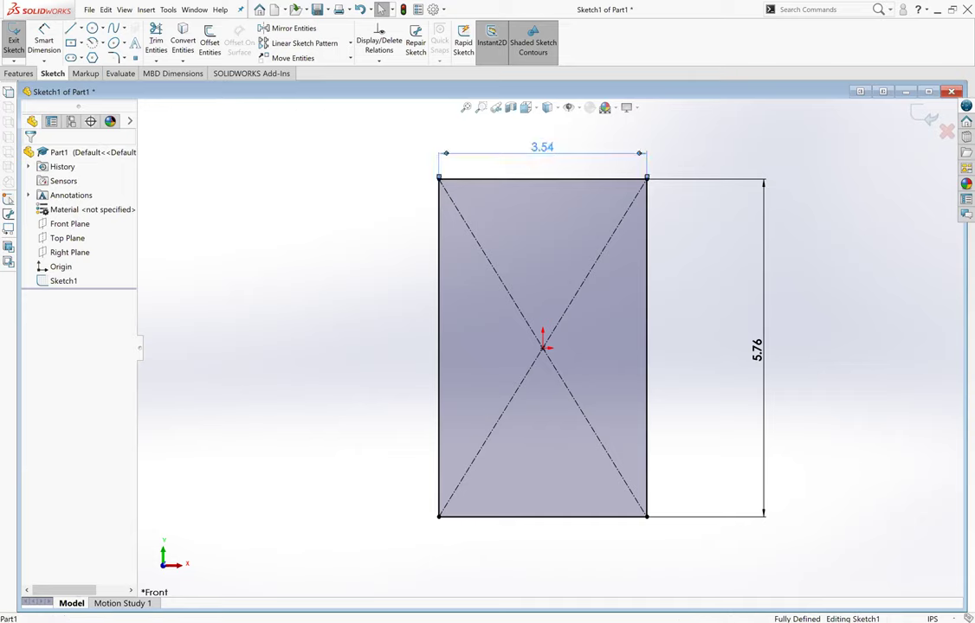
# Delete the 3.54 width dimension and give the top and bottom edges Parallel, Equal and Vertical relations.
pyautogui.press('Delete')
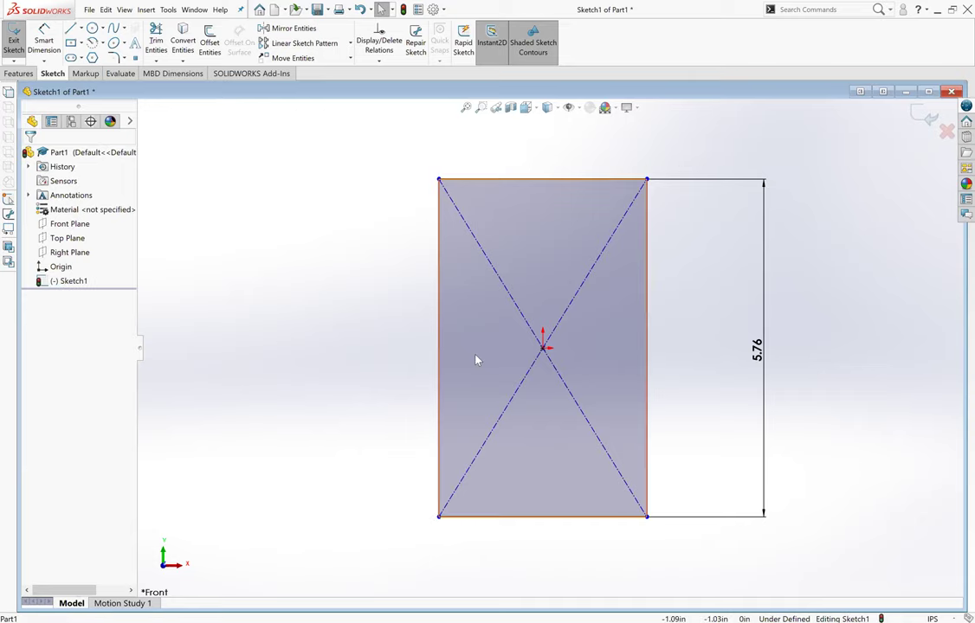
pyautogui.click(528, 517)
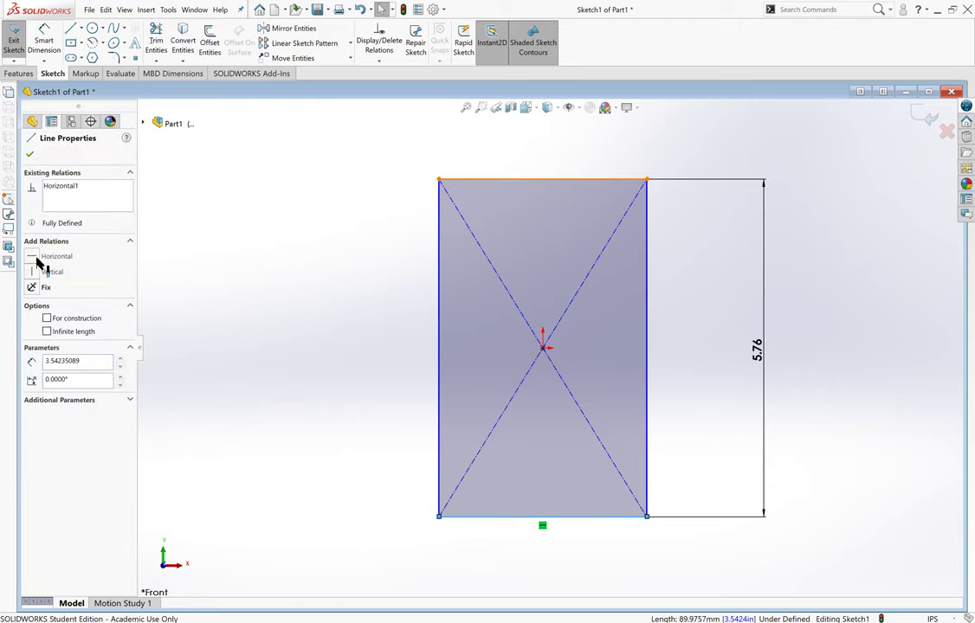
pyautogui.keyDown('ctrl'); pyautogui.click(540, 179); pyautogui.keyUp('ctrl')
pyautogui.click(32, 367)
pyautogui.click(32, 384)
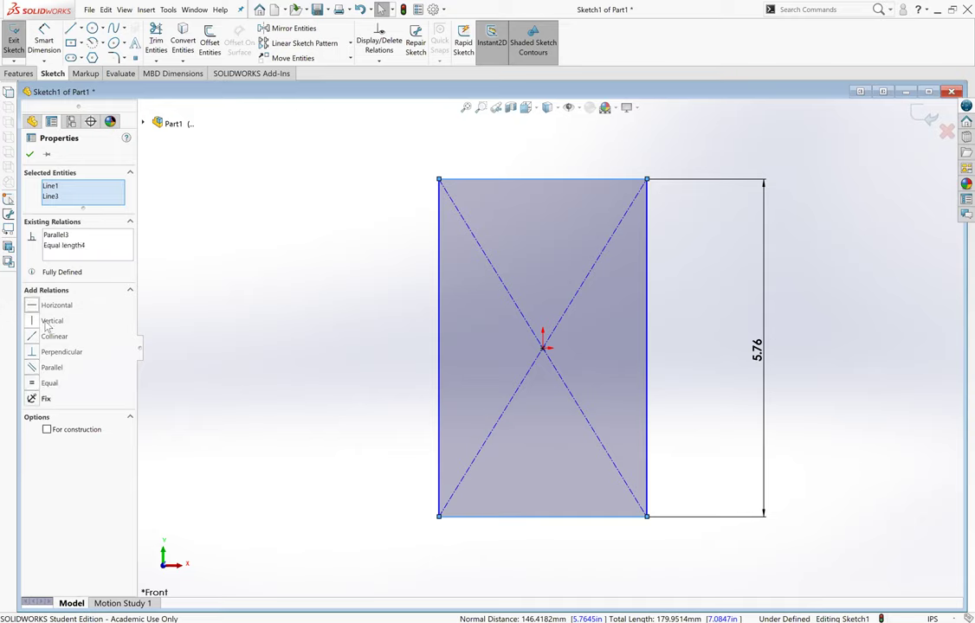
pyautogui.click(32, 322)
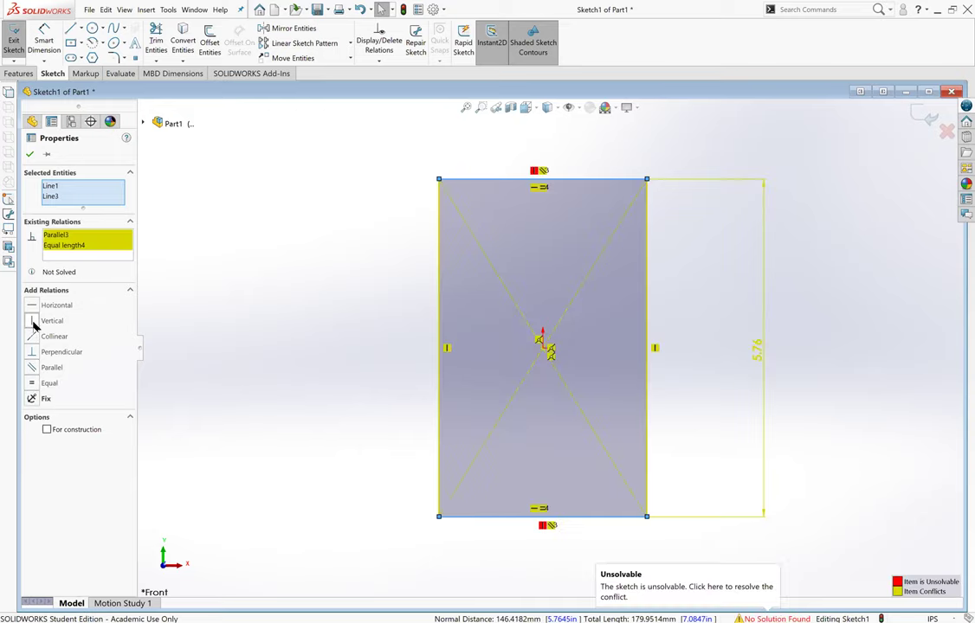
# Clear the edge selection and adjust the view of the unsolvable sketch.
pyautogui.click(321, 192)
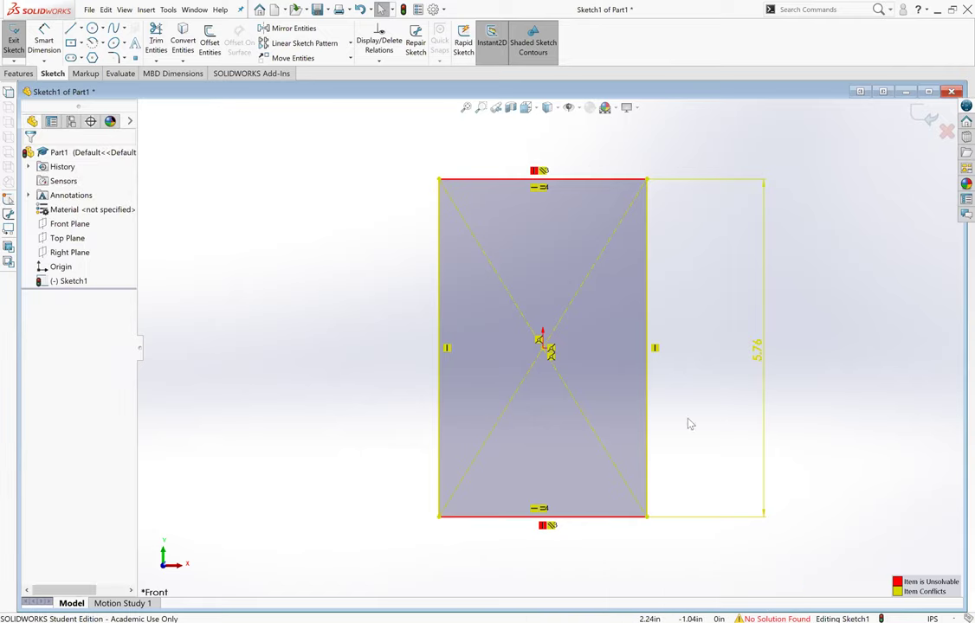
pyautogui.press('z')
pyautogui.scroll(-3, 726, 386)
pyautogui.scroll(2, 276, 289)
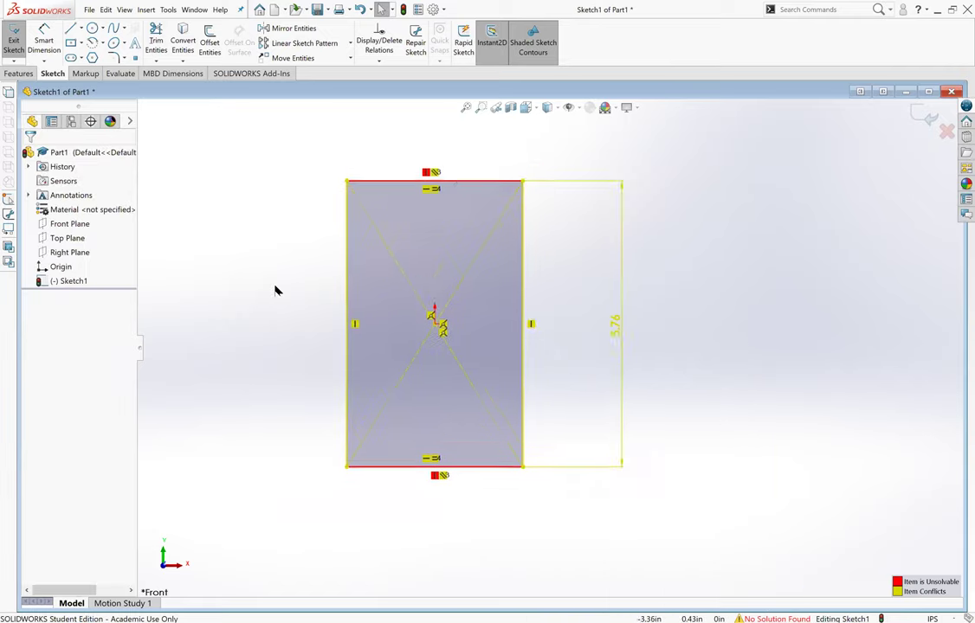
pyautogui.scroll(-4, 762, 392)
pyautogui.scroll(2, 783, 392)
pyautogui.scroll(1, 762, 387)
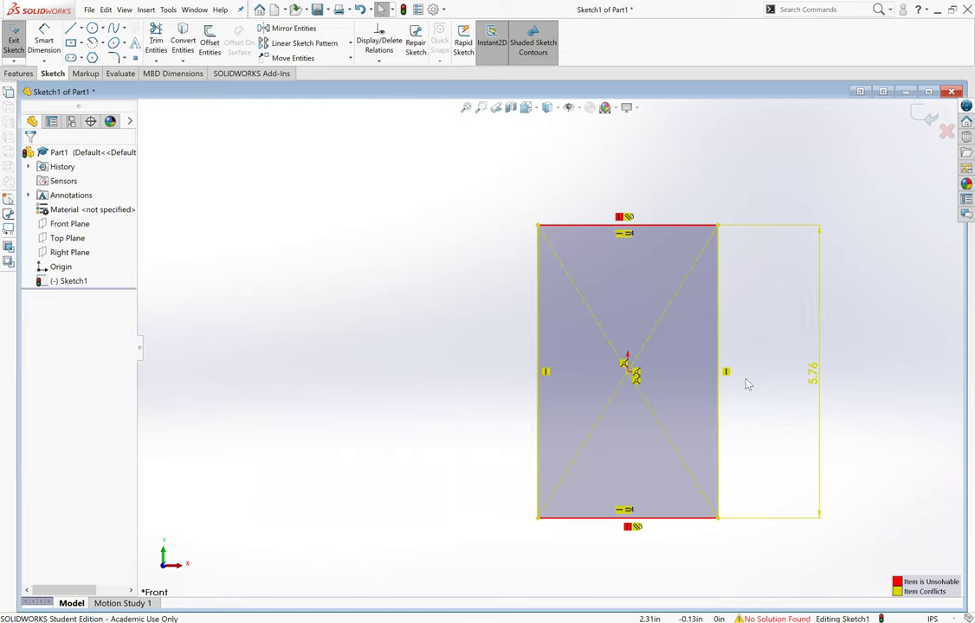
pyautogui.scroll(-1, 745, 384)
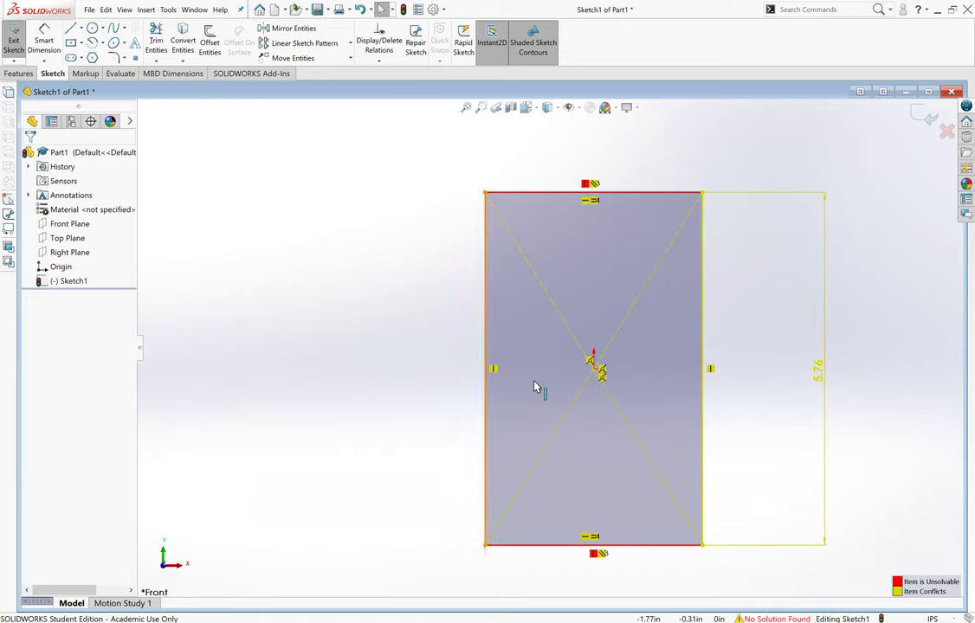
pyautogui.keyDown('ctrl'); pyautogui.moveTo(641, 398); pyautogui.dragTo(618, 386, button='middle'); pyautogui.keyUp('ctrl')
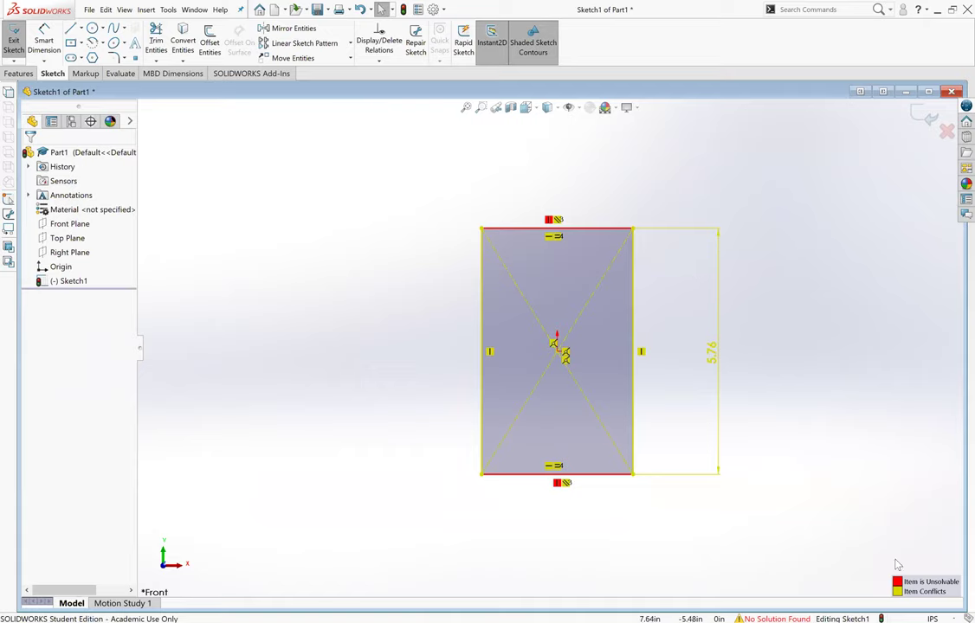
# In SketchXpert, diagnose the conflict, delete the Vertical5 relation, and accept the fix.
pyautogui.click(765, 607)
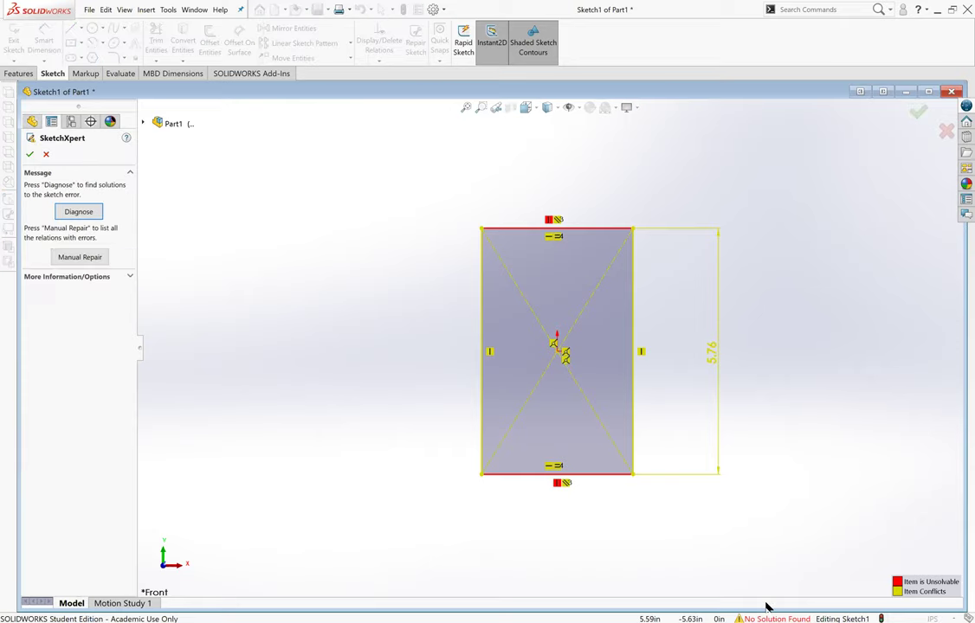
pyautogui.click(78, 211)
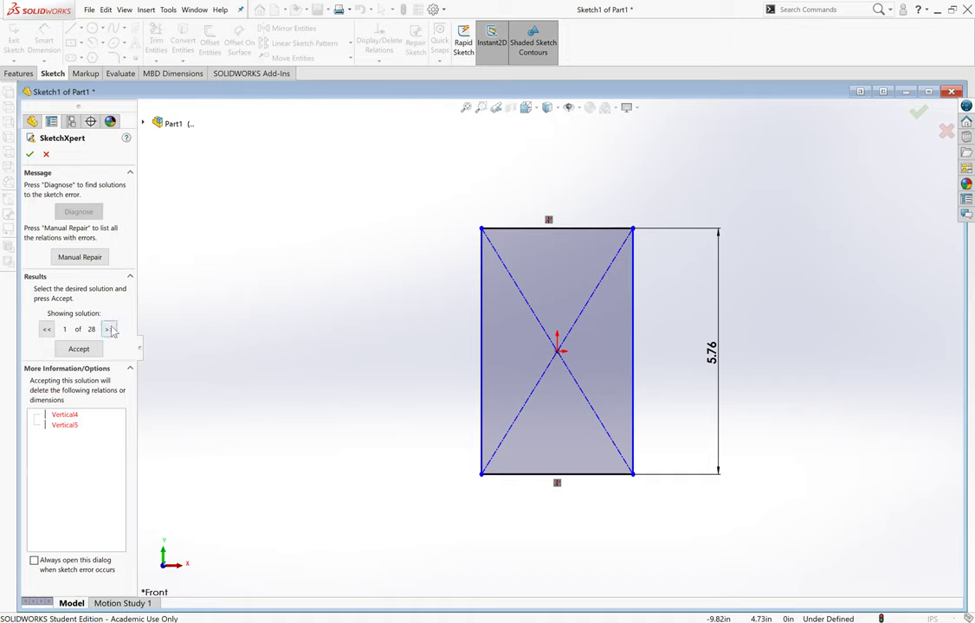
pyautogui.click(64, 415)
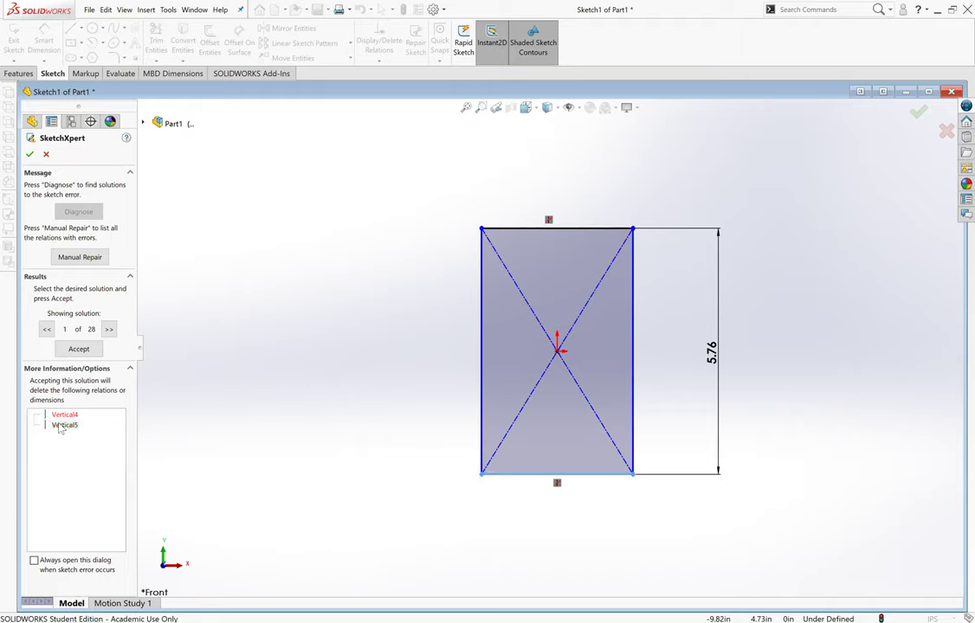
pyautogui.click(62, 426)
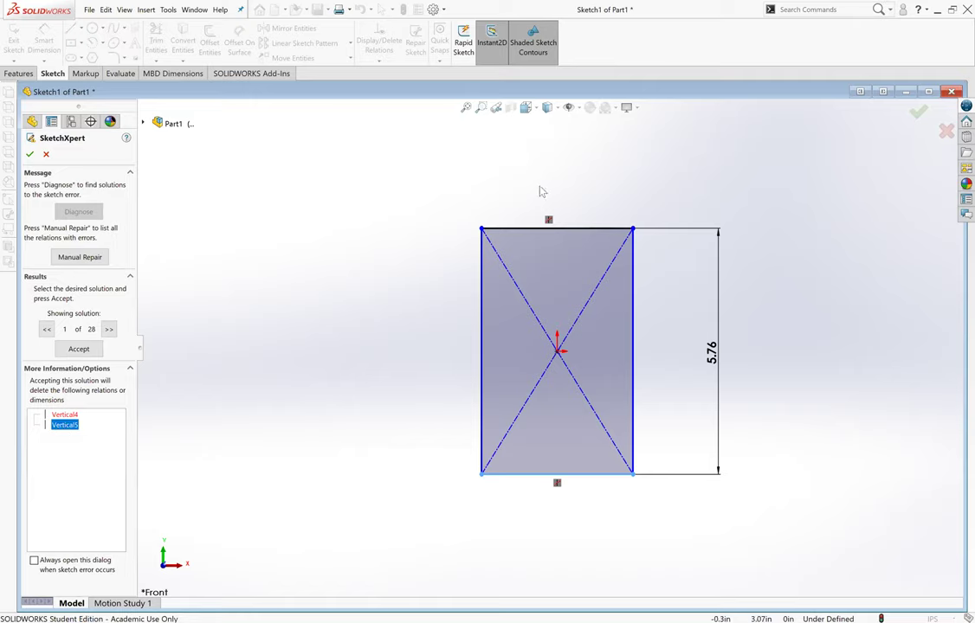
pyautogui.rightClick(67, 421)
pyautogui.click(90, 422)
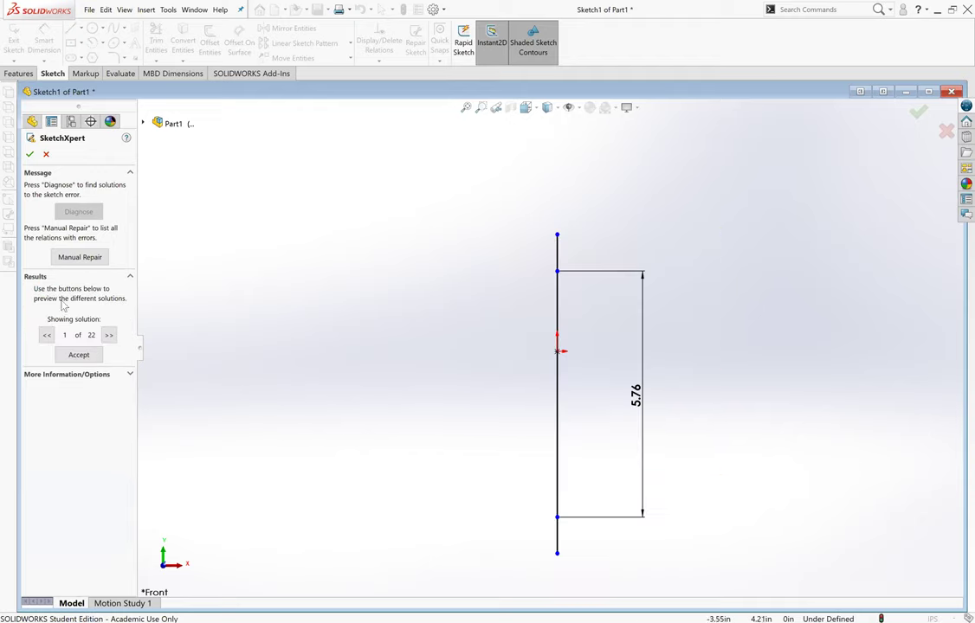
pyautogui.scroll(-2, 606, 368)
pyautogui.moveTo(518, 348)
pyautogui.mouseDown(button='middle')
pyautogui.moveTo(627, 391)
pyautogui.moveTo(625, 377)
pyautogui.moveTo(573, 361)
pyautogui.moveTo(576, 442)
pyautogui.mouseUp(button='middle')
pyautogui.scroll(2, 613, 471)
pyautogui.scroll(-2, 474, 471)
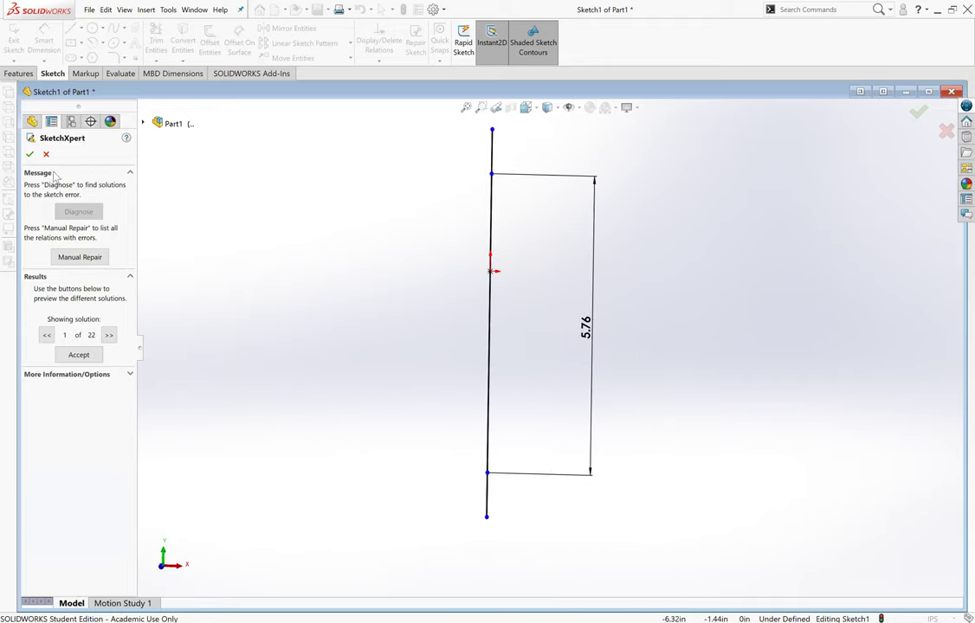
pyautogui.click(90, 355)
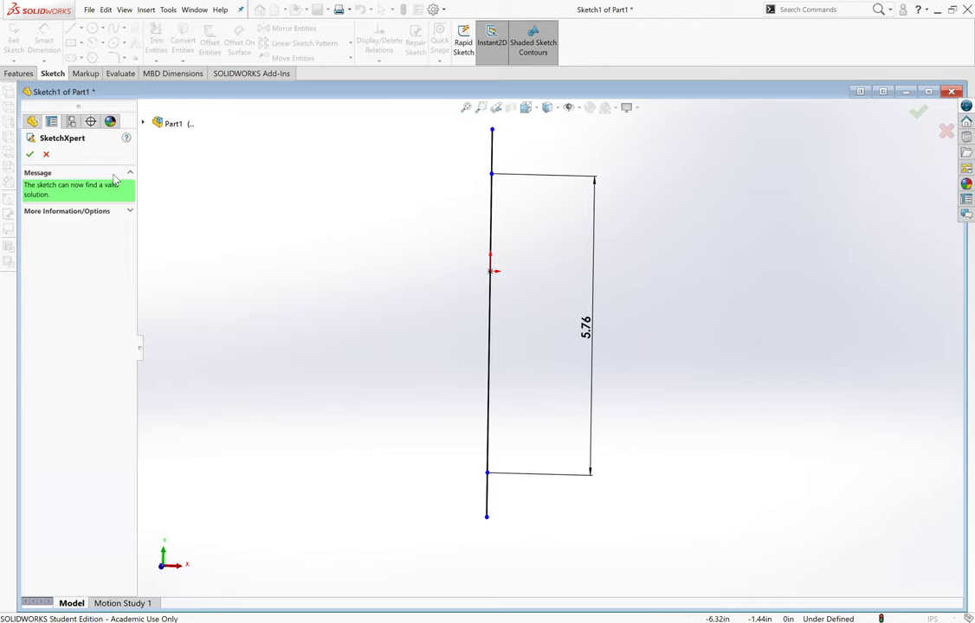
pyautogui.click(47, 155)
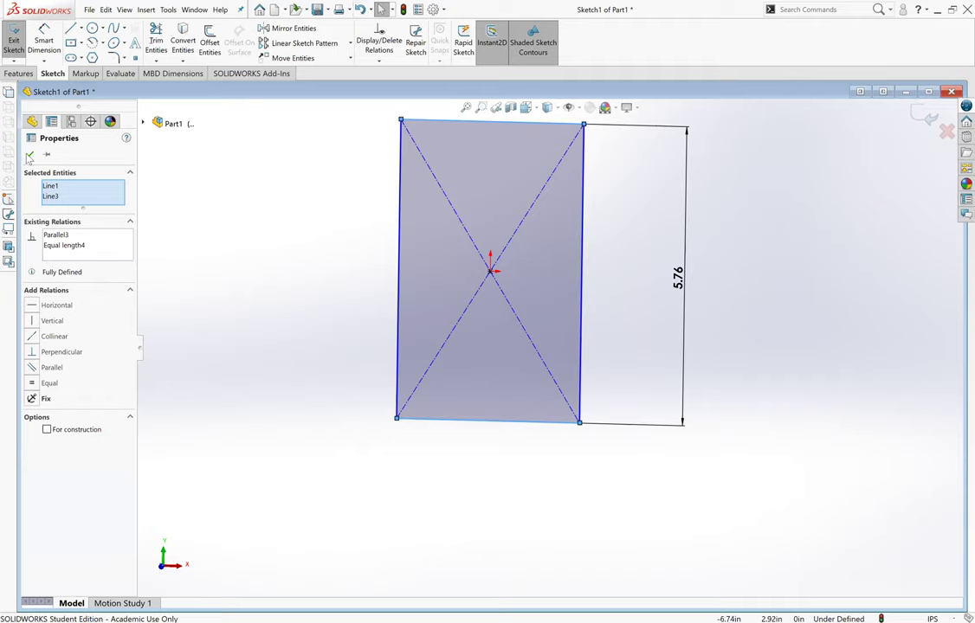
# Add a Vertical relation to the top and bottom edges, then select the top edge's conflicting relation.
pyautogui.scroll(2, 541, 239)
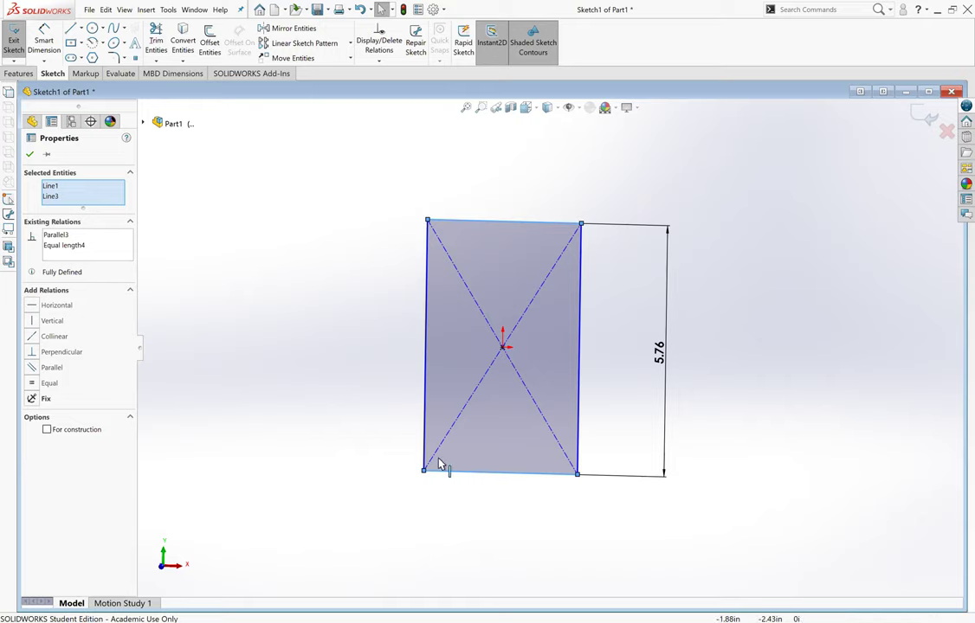
pyautogui.click(32, 320)
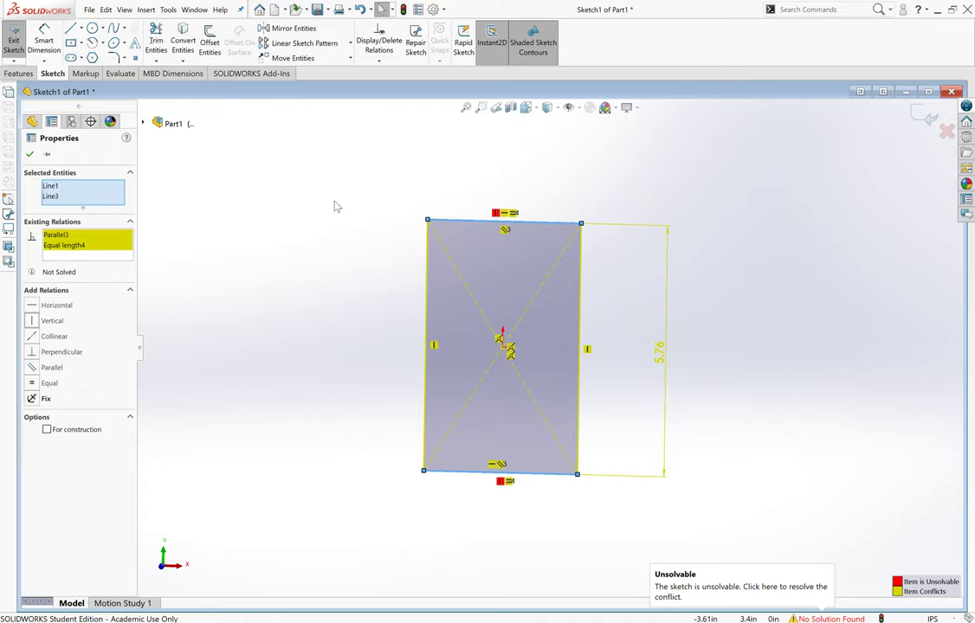
pyautogui.click(658, 410)
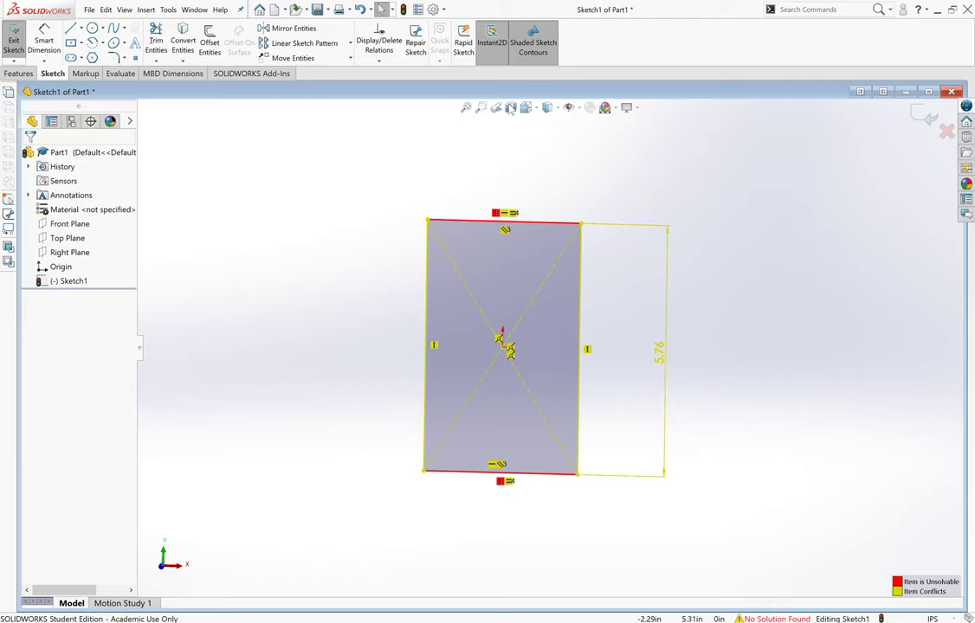
pyautogui.scroll(-2, 494, 199)
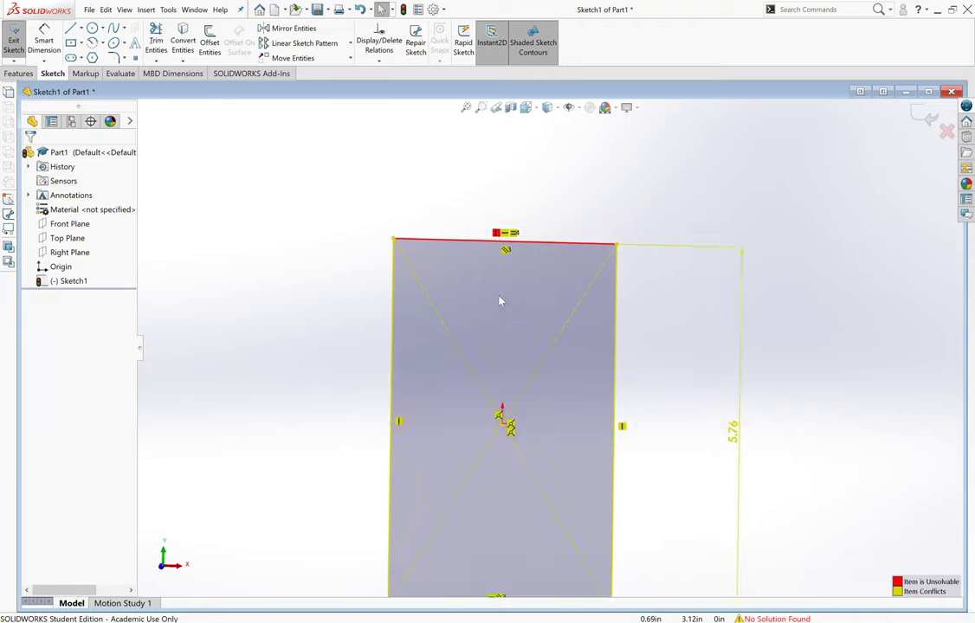
pyautogui.scroll(-1, 502, 178)
pyautogui.click(497, 248)
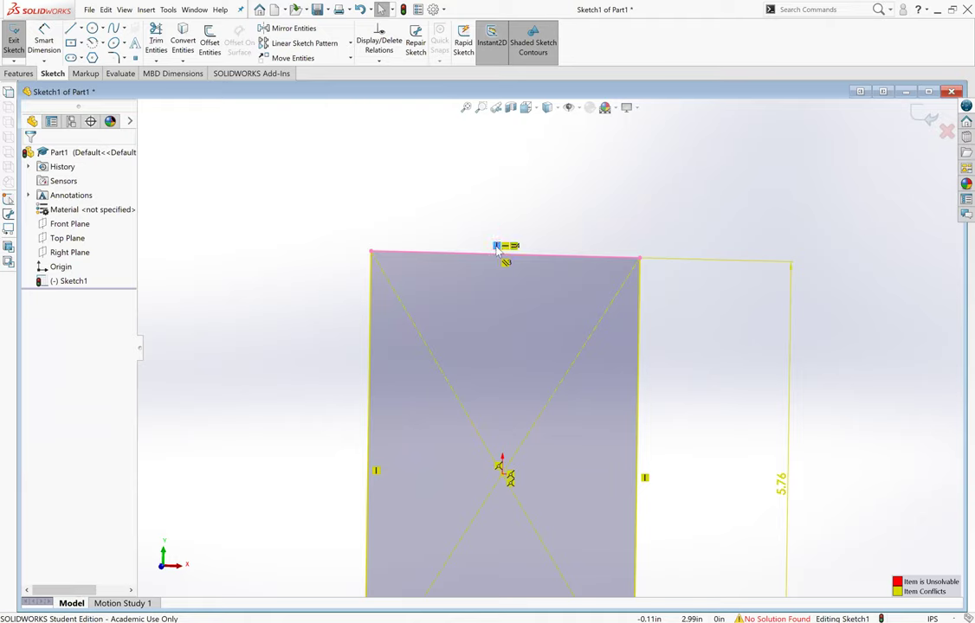
# Delete the conflicting Vertical relation on the rectangle's top edge.
pyautogui.rightClick(497, 251)
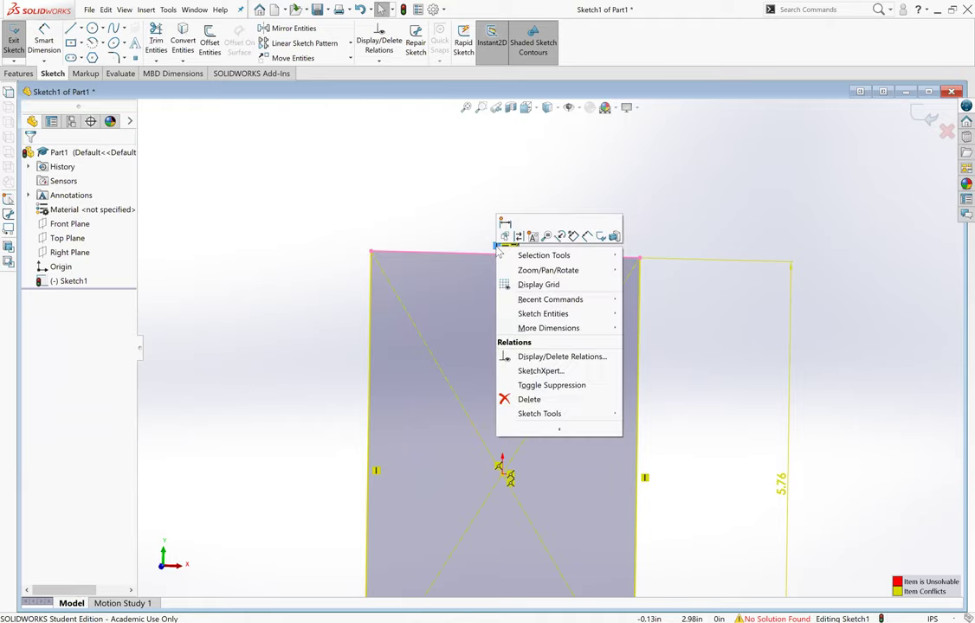
pyautogui.click(448, 197)
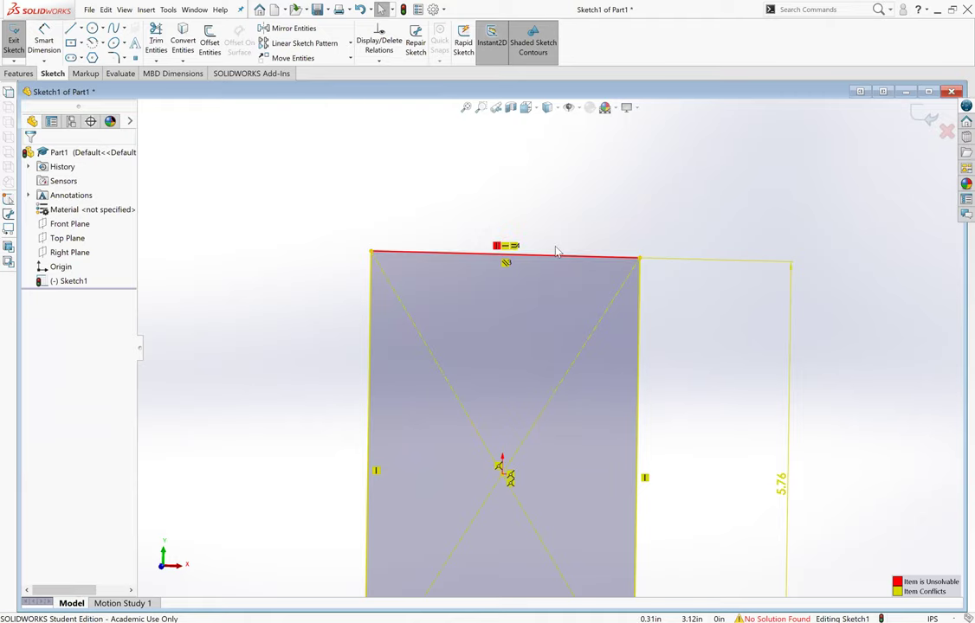
pyautogui.rightClick(498, 250)
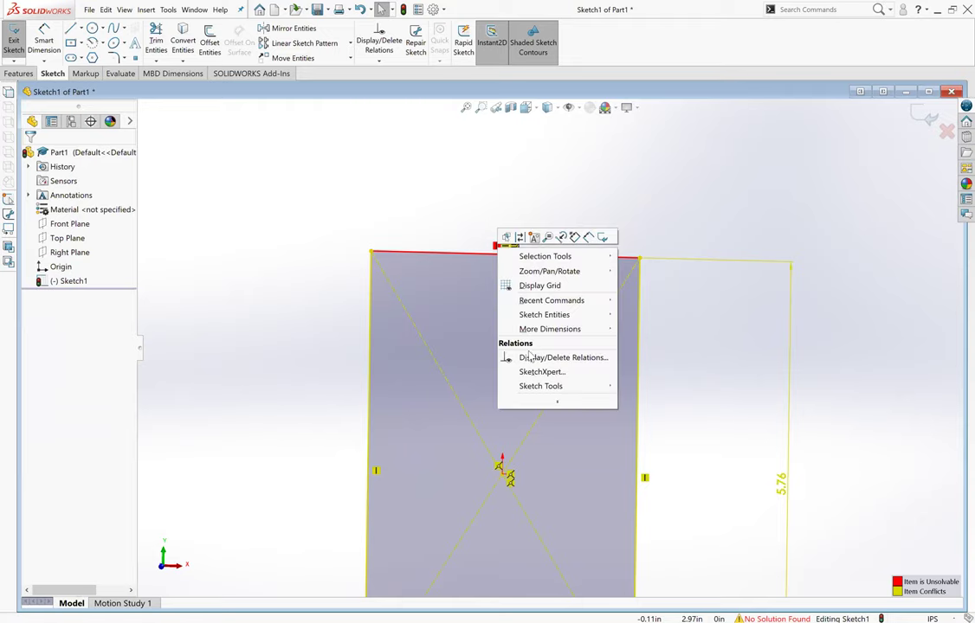
pyautogui.click(543, 404)
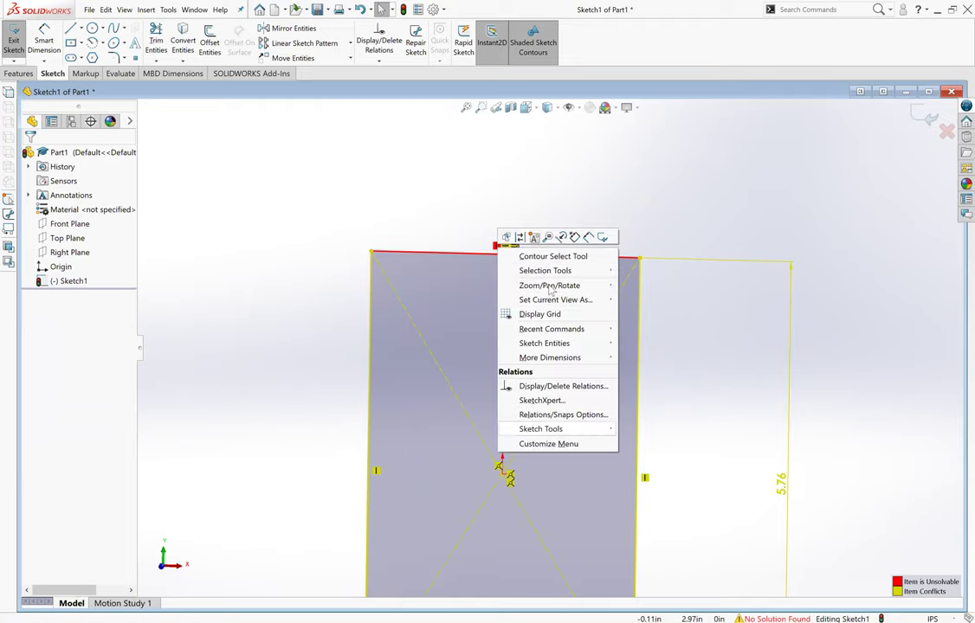
pyautogui.click(485, 182)
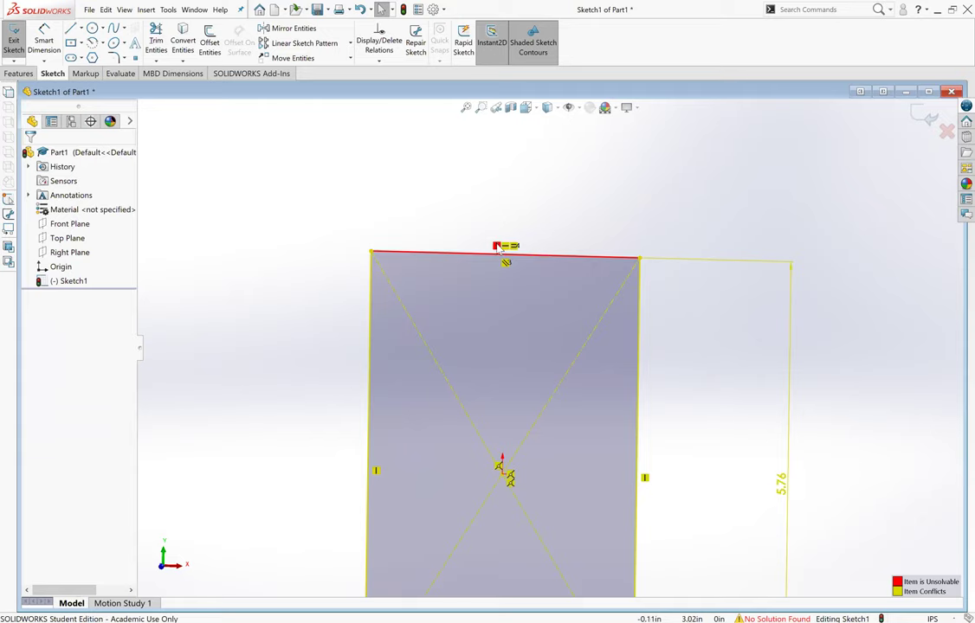
pyautogui.rightClick(498, 248)
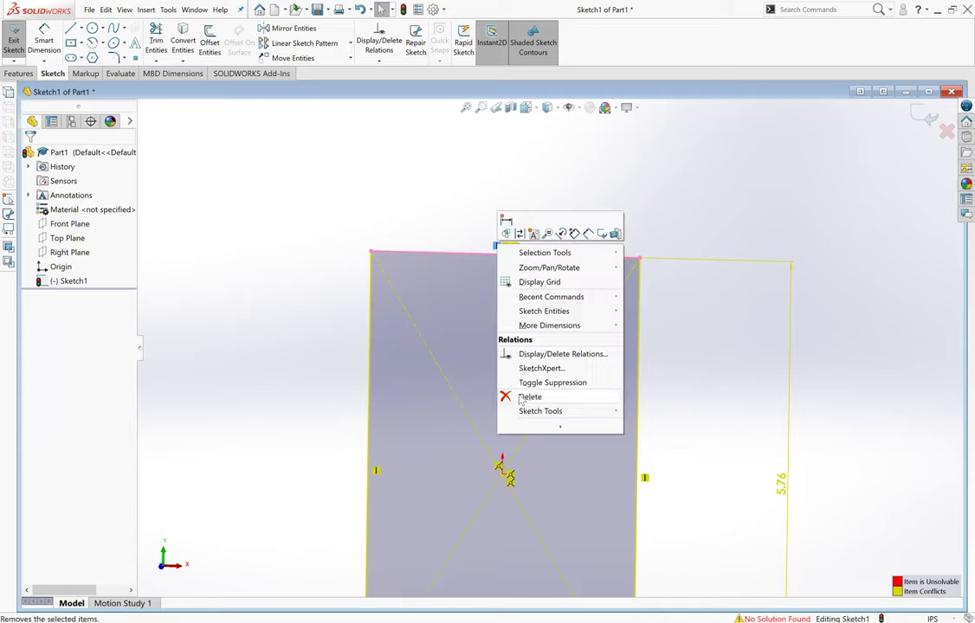
pyautogui.click(528, 397)
# Delete the bottom edge's Vertical relation, then undo that deletion.
pyautogui.scroll(1, 548, 355)
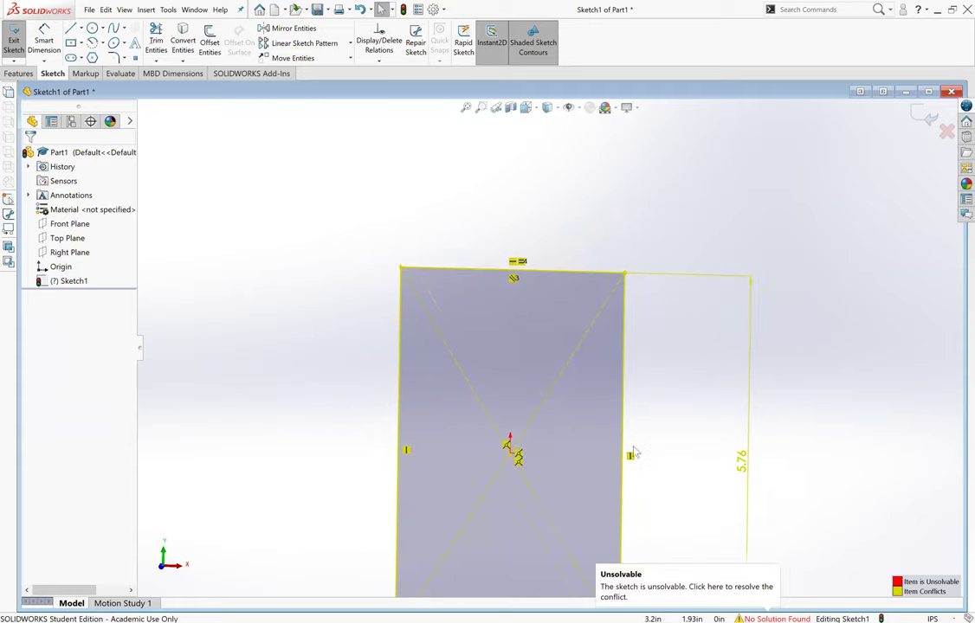
pyautogui.scroll(3, 548, 350)
pyautogui.scroll(-1, 536, 489)
pyautogui.scroll(-1, 510, 506)
pyautogui.scroll(-1, 500, 509)
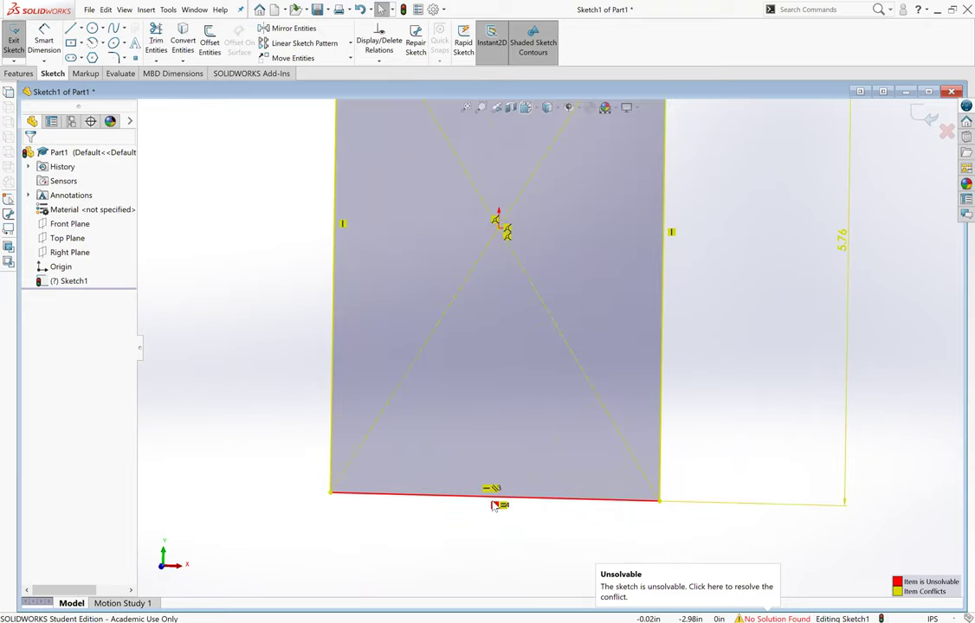
pyautogui.rightClick(500, 509)
pyautogui.press('Escape')
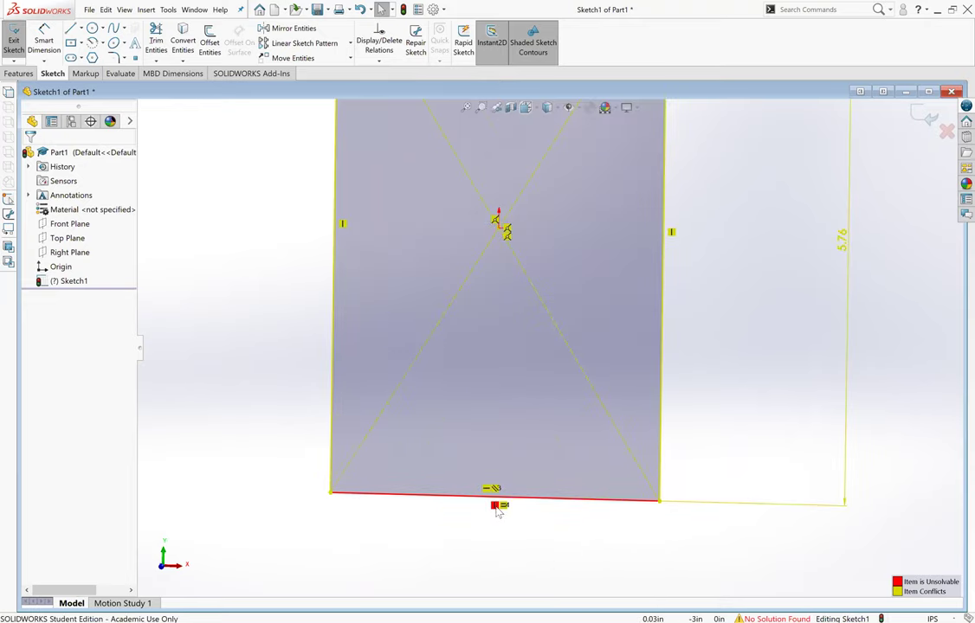
pyautogui.click(497, 510)
pyautogui.rightClick(497, 511)
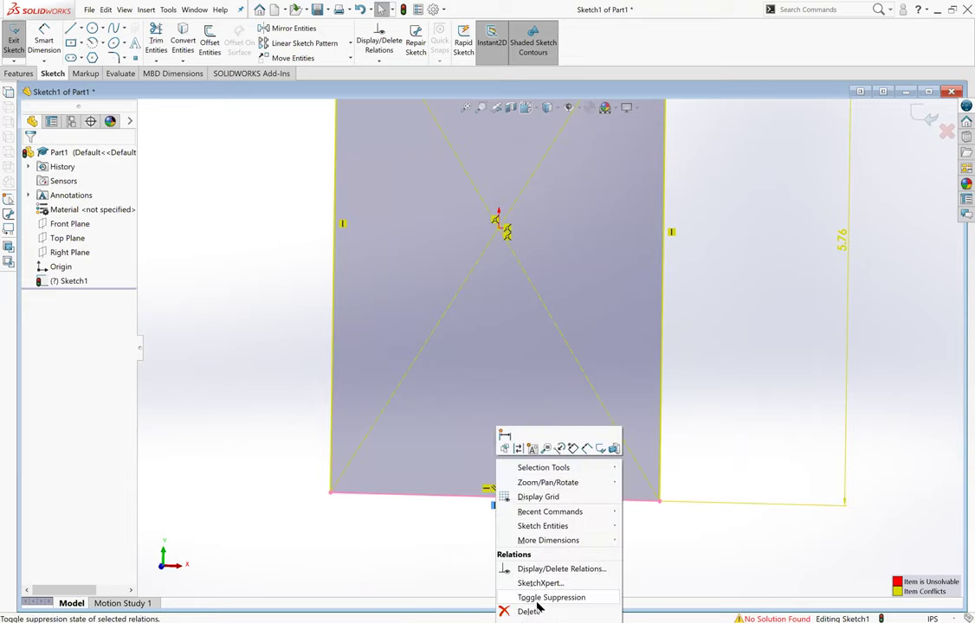
pyautogui.click(528, 607)
pyautogui.scroll(3, 624, 264)
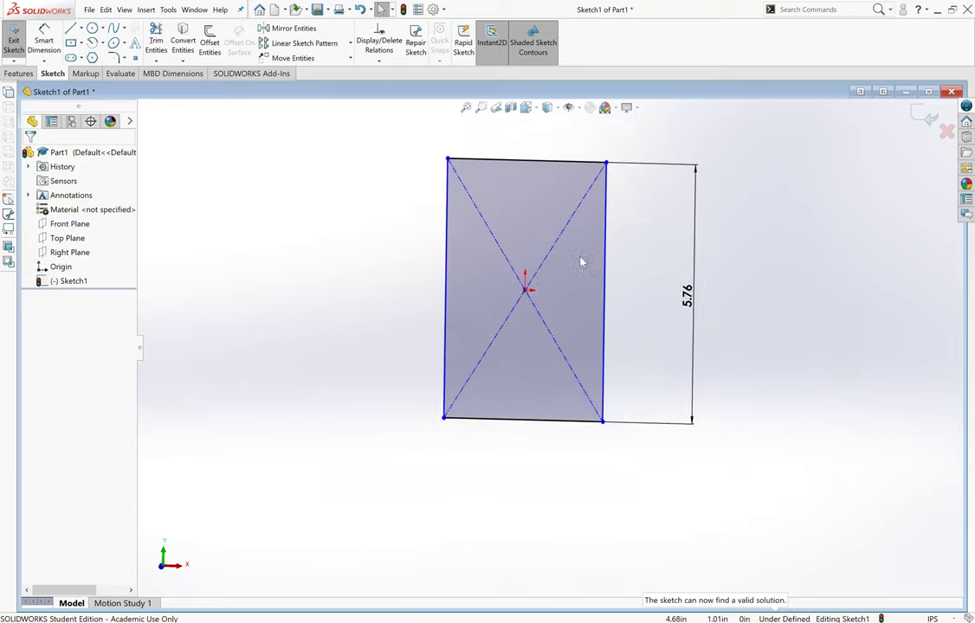
pyautogui.scroll(-1, 381, 364)
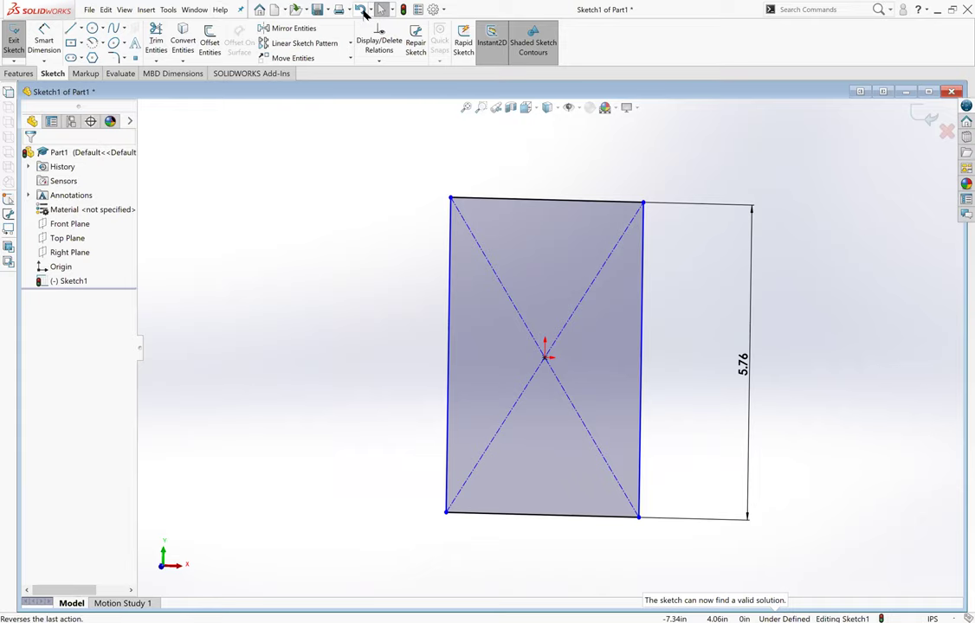
pyautogui.click(362, 10)
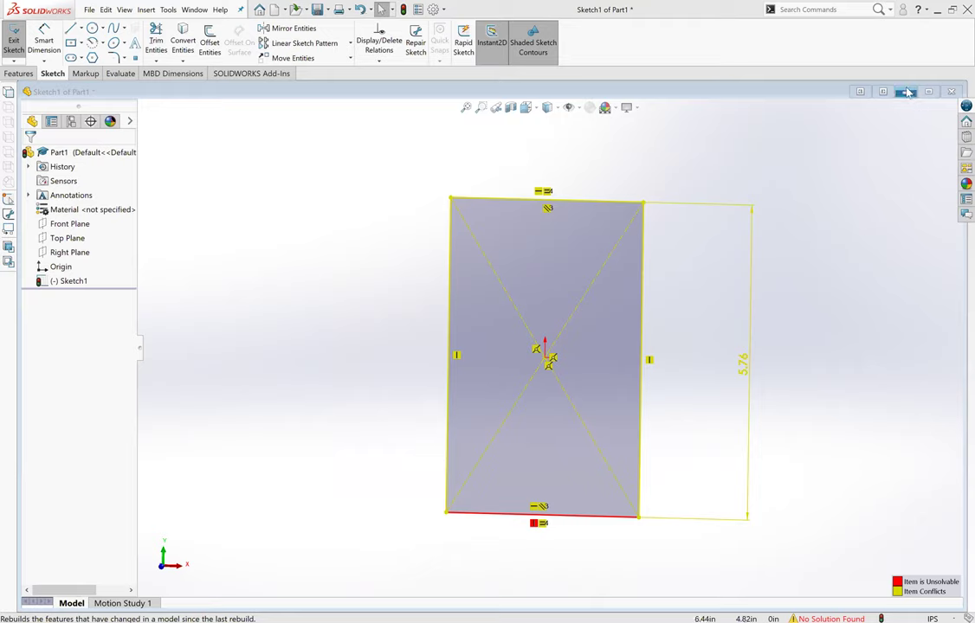
# Remove the Vertical relation from the top edge via its Existing Relations list.
pyautogui.scroll(-1, 896, 107)
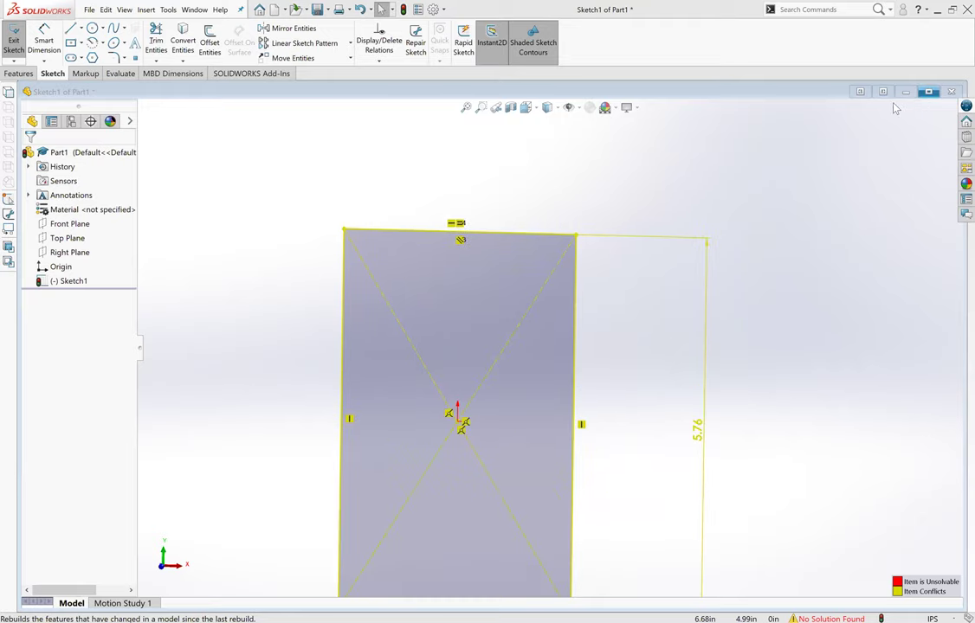
pyautogui.scroll(3, 537, 449)
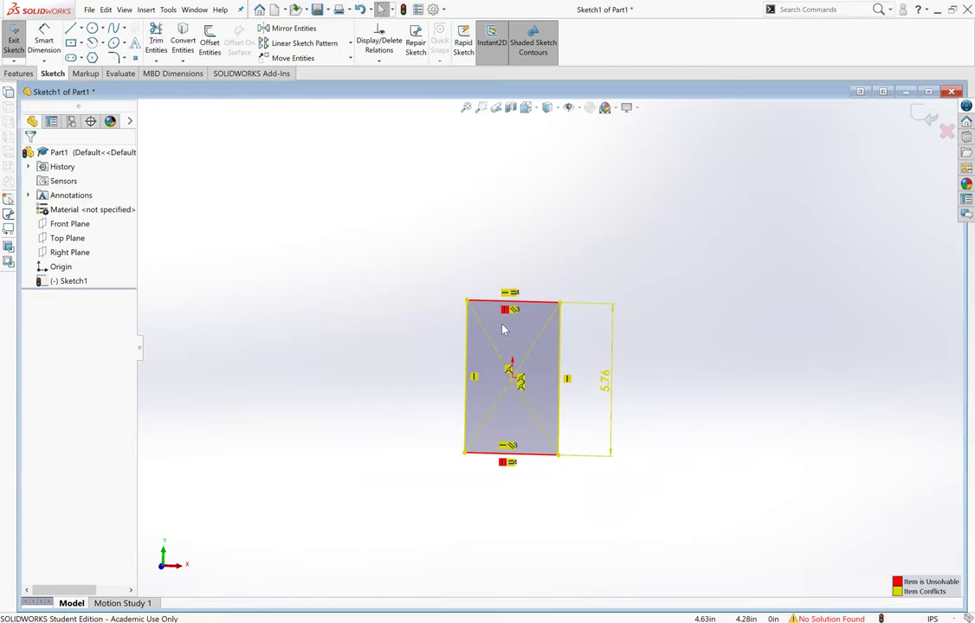
pyautogui.scroll(-1, 502, 328)
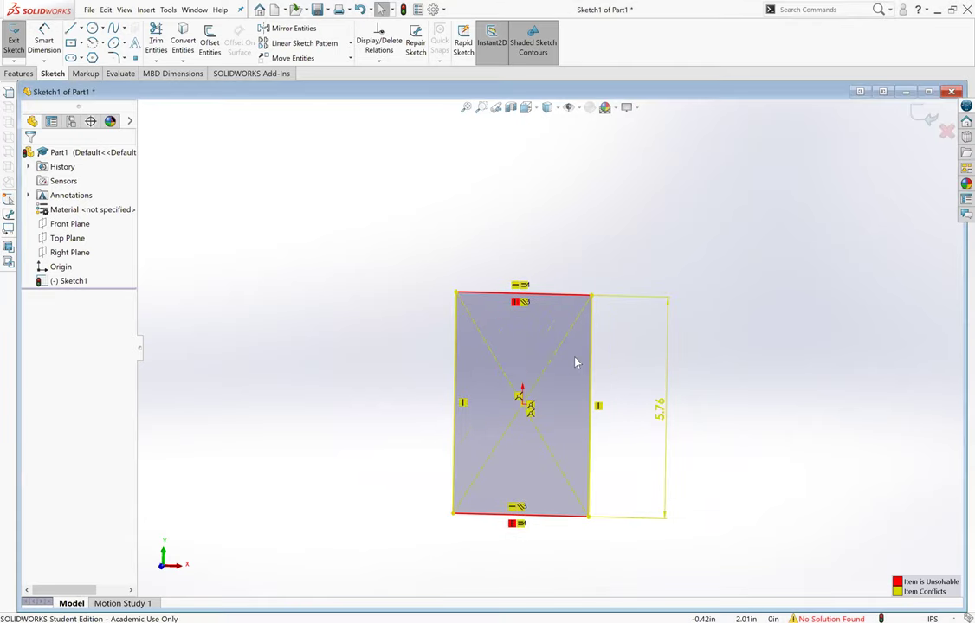
pyautogui.click(551, 297)
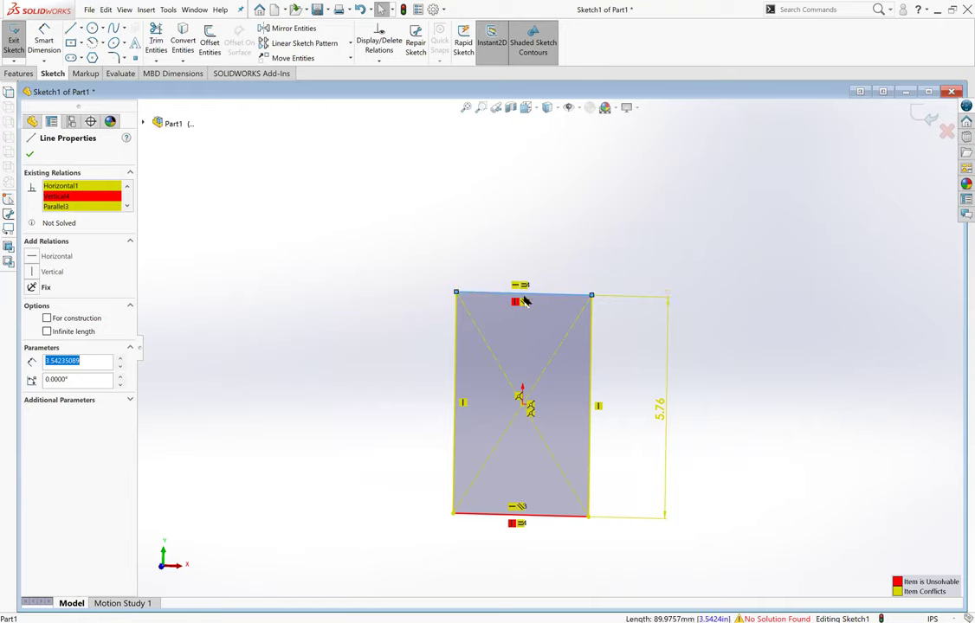
pyautogui.scroll(-2, 522, 300)
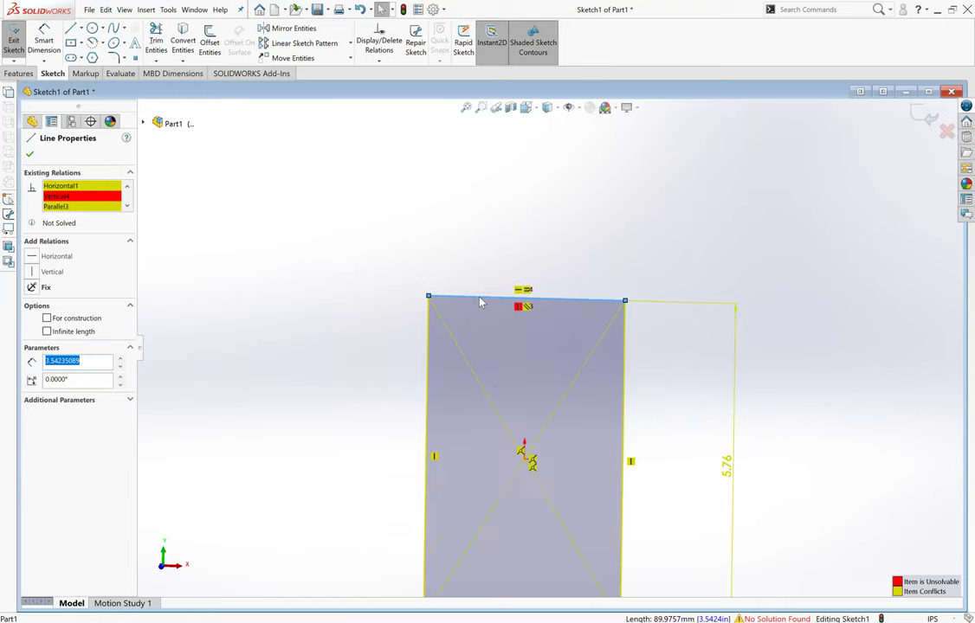
pyautogui.click(65, 197)
pyautogui.rightClick(73, 196)
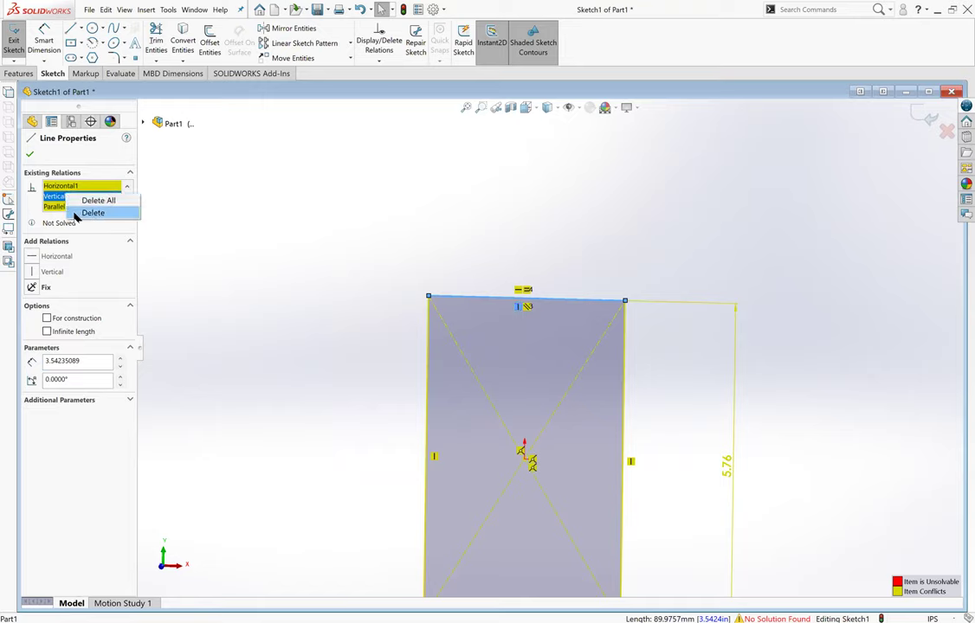
pyautogui.click(92, 213)
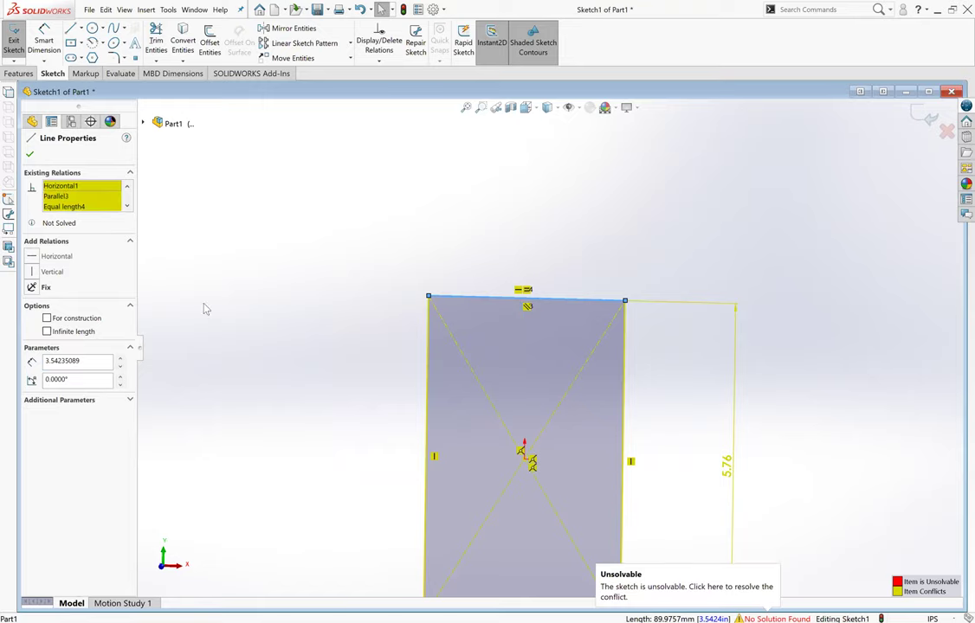
pyautogui.click(387, 420)
# Remove the Vertical relation from the bottom edge and let the sketch re-solve.
pyautogui.scroll(2, 571, 433)
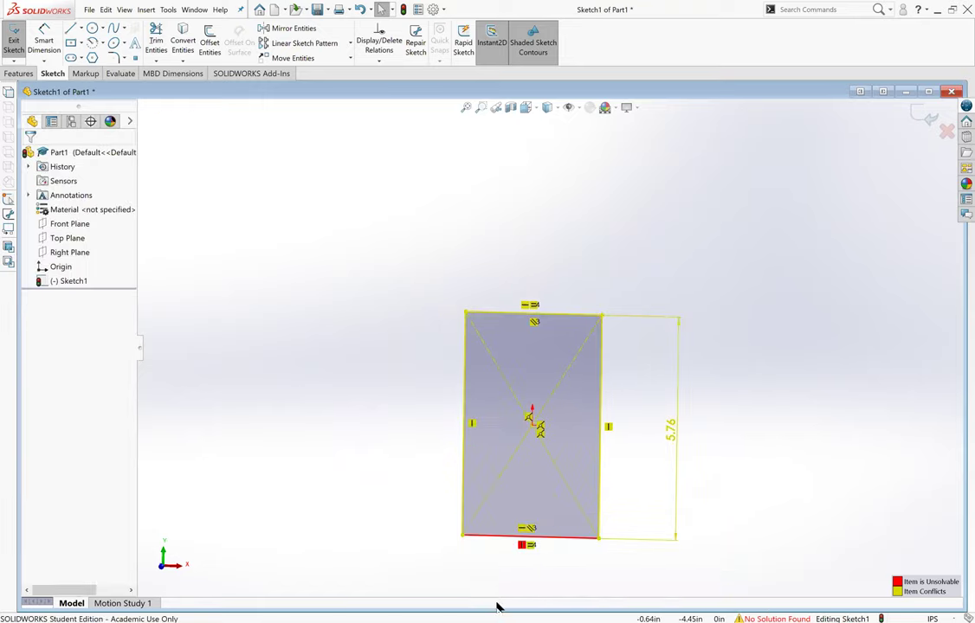
pyautogui.scroll(-2, 554, 545)
pyautogui.scroll(-2, 520, 485)
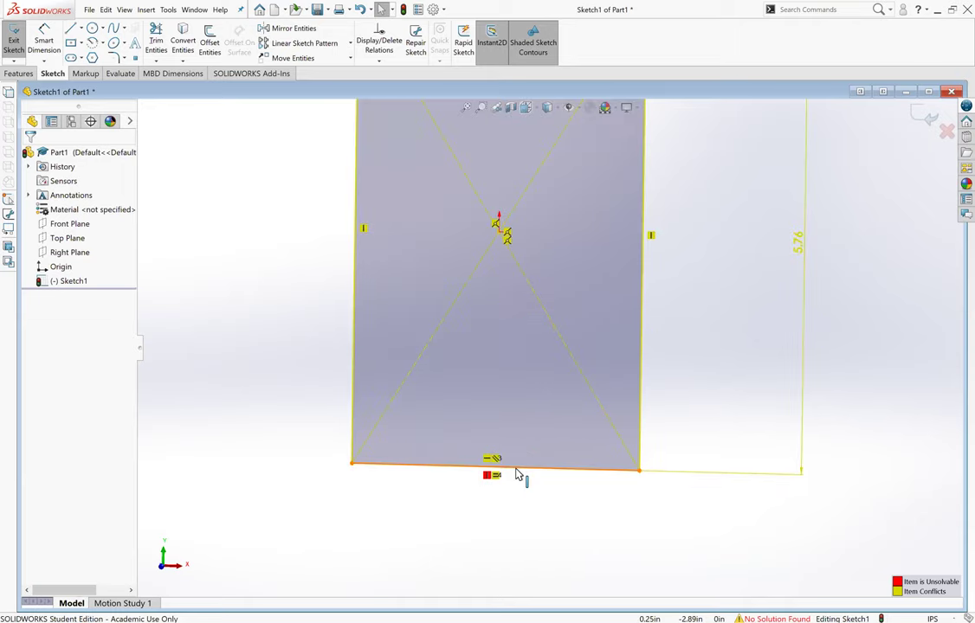
pyautogui.click(424, 465)
pyautogui.click(70, 192)
pyautogui.rightClick(78, 195)
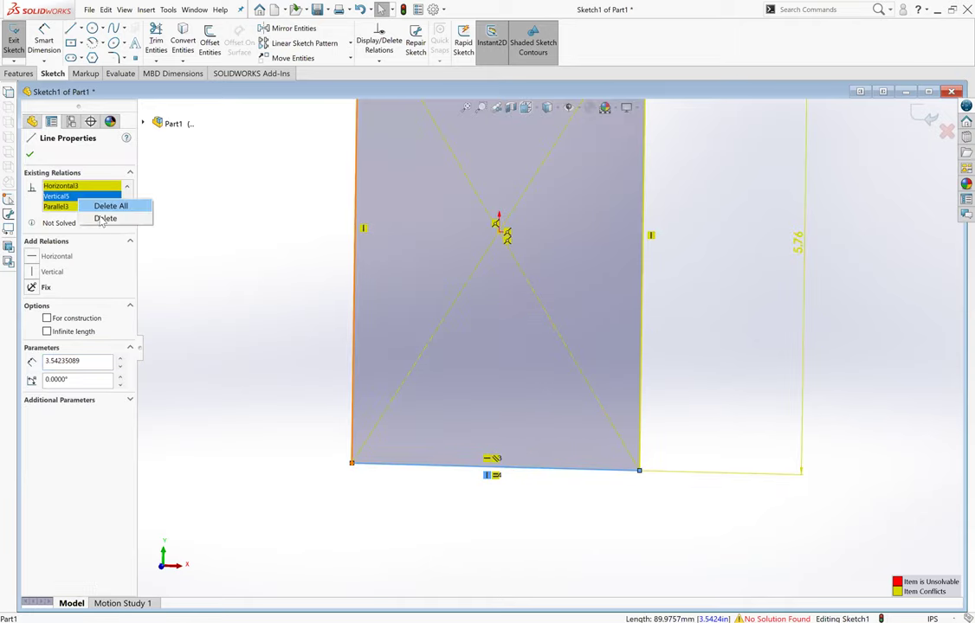
pyautogui.click(104, 216)
pyautogui.click(309, 208)
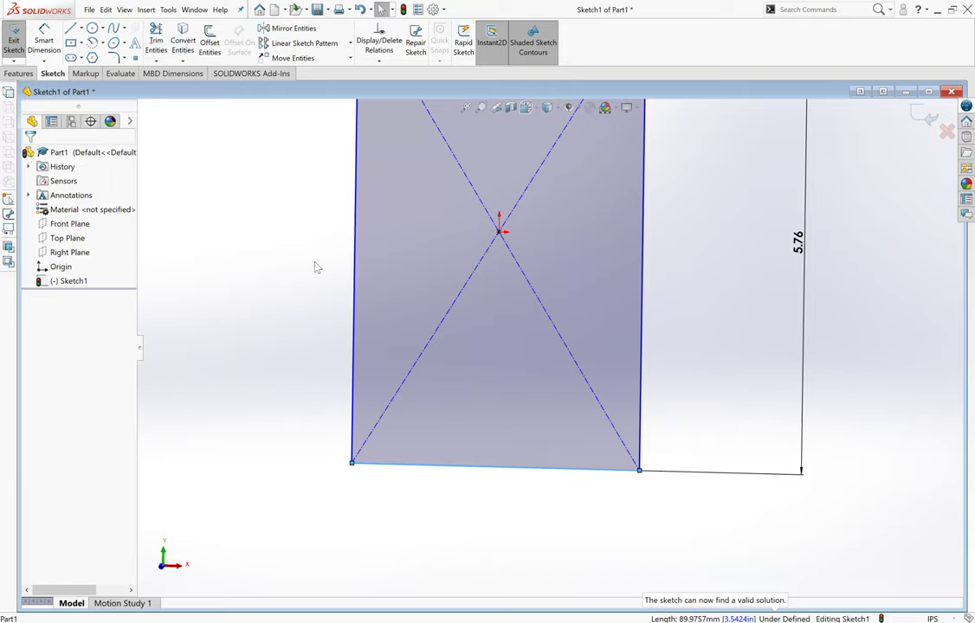
pyautogui.scroll(2, 605, 277)
pyautogui.scroll(-1, 487, 512)
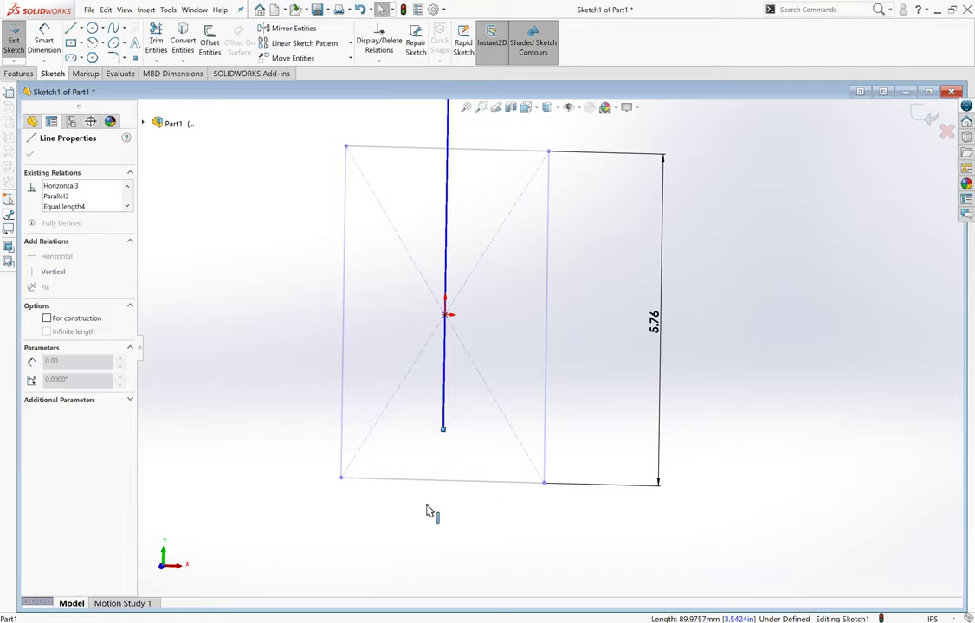
# Drag the rectangle's bottom-left corner far to the left to widen it.
pyautogui.moveTo(505, 407); pyautogui.dragTo(455, 381)
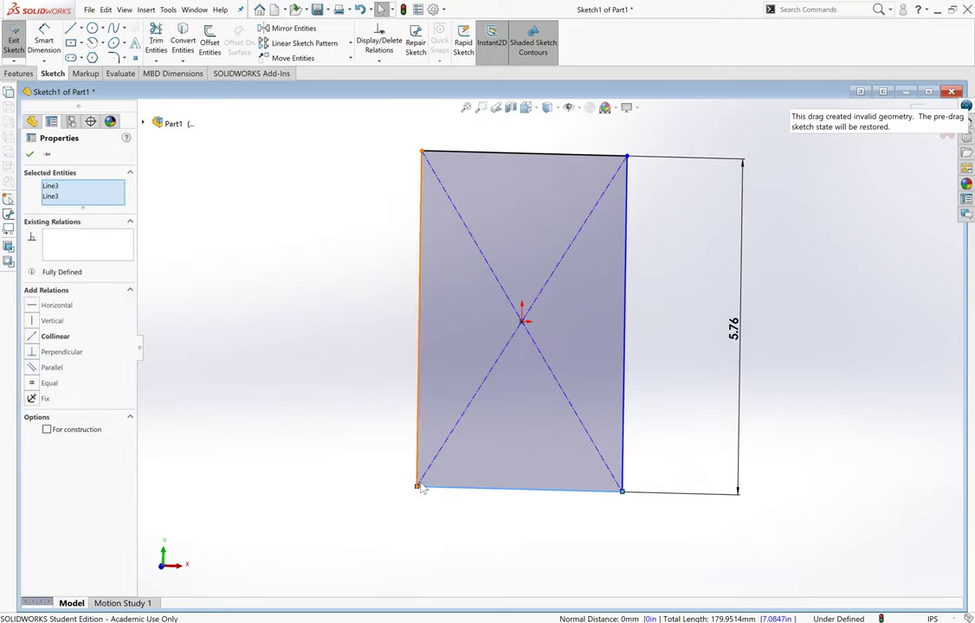
pyautogui.moveTo(416, 485); pyautogui.dragTo(541, 340)
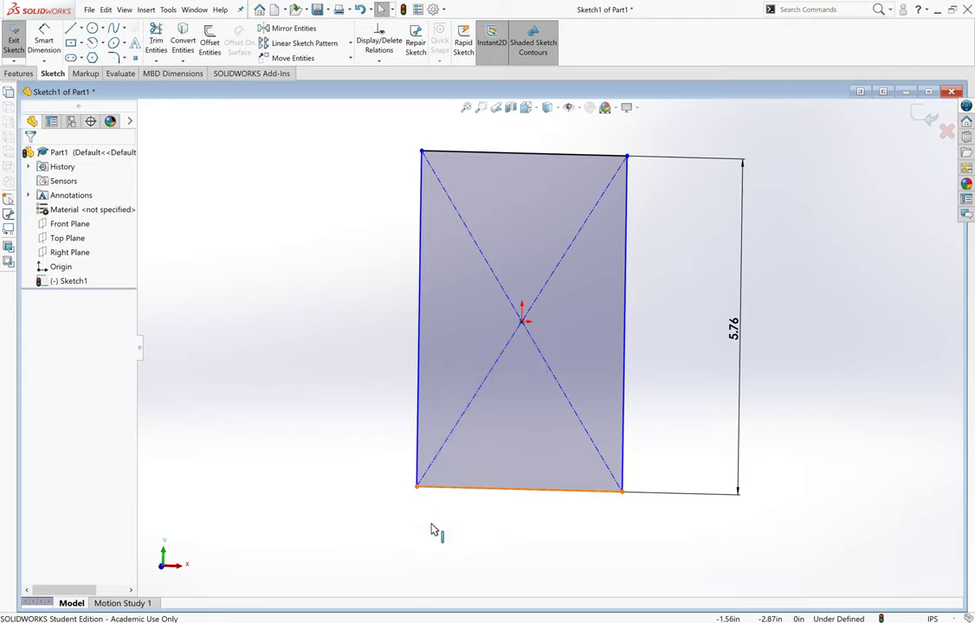
pyautogui.hotkey('ctrl', 'z')
pyautogui.click(452, 400)
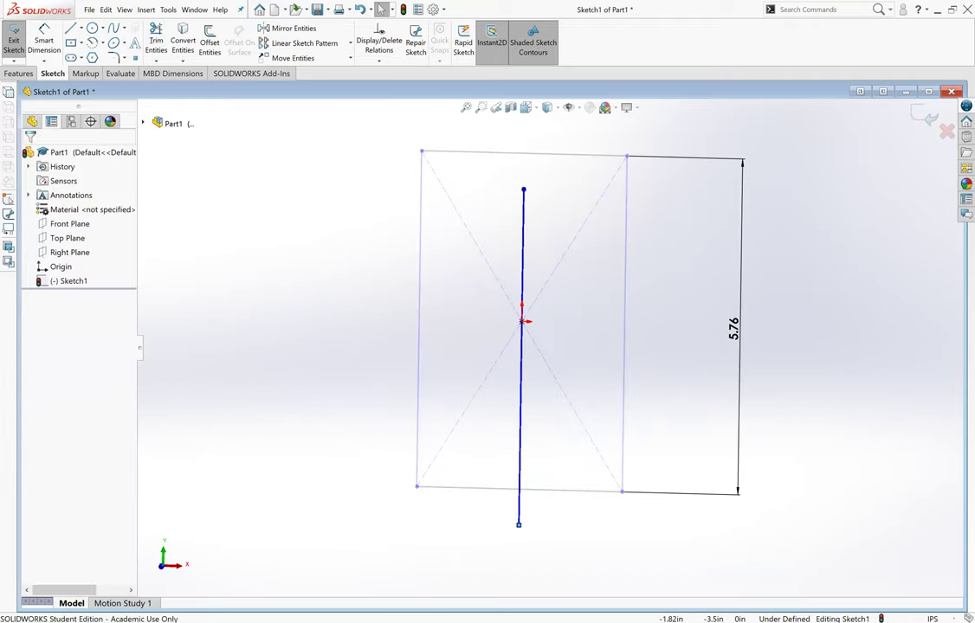
pyautogui.hotkey('ctrl', 'y')
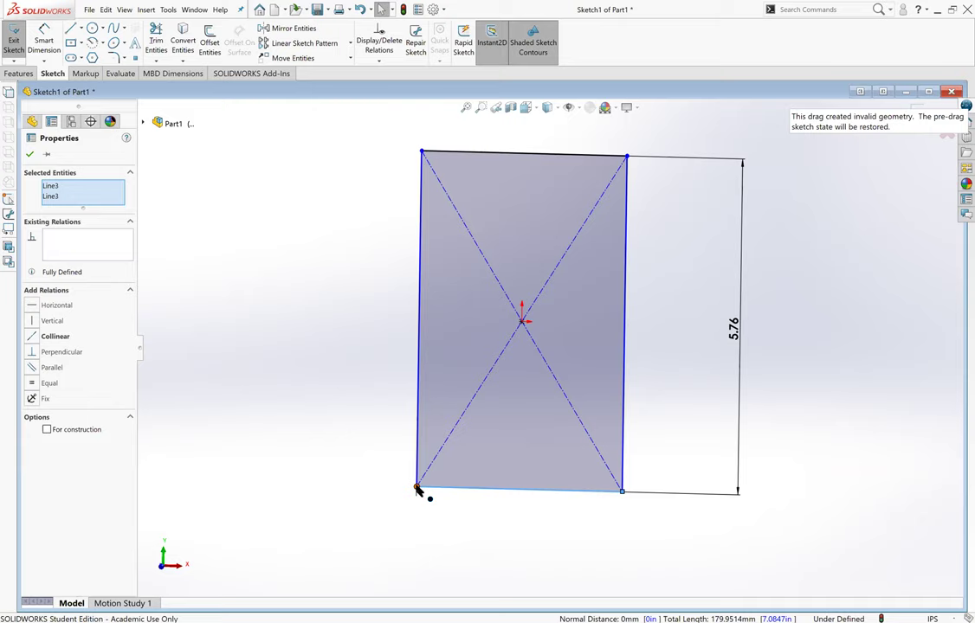
pyautogui.click(416, 487)
pyautogui.moveTo(562, 283)
pyautogui.mouseDown()
pyautogui.moveTo(539, 368)
pyautogui.moveTo(284, 378)
pyautogui.moveTo(385, 363)
pyautogui.moveTo(233, 327)
pyautogui.moveTo(398, 355)
pyautogui.moveTo(222, 312)
pyautogui.moveTo(445, 355)
pyautogui.moveTo(279, 350)
pyautogui.mouseUp()
pyautogui.moveTo(278, 483); pyautogui.dragTo(255, 482)
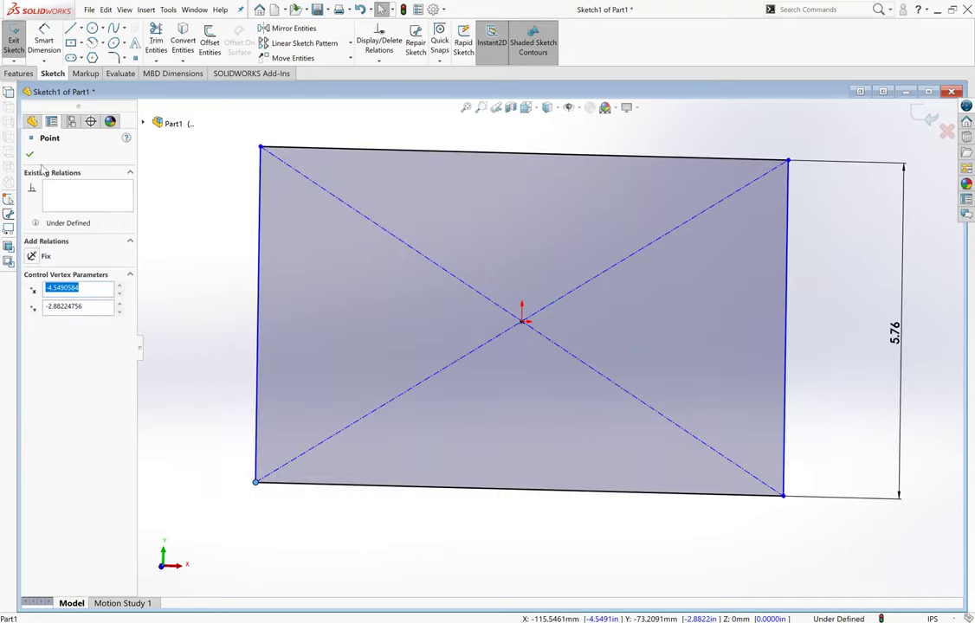
# Dimension the rectangle's top edge at 9.10 wide.
pyautogui.click(447, 154)
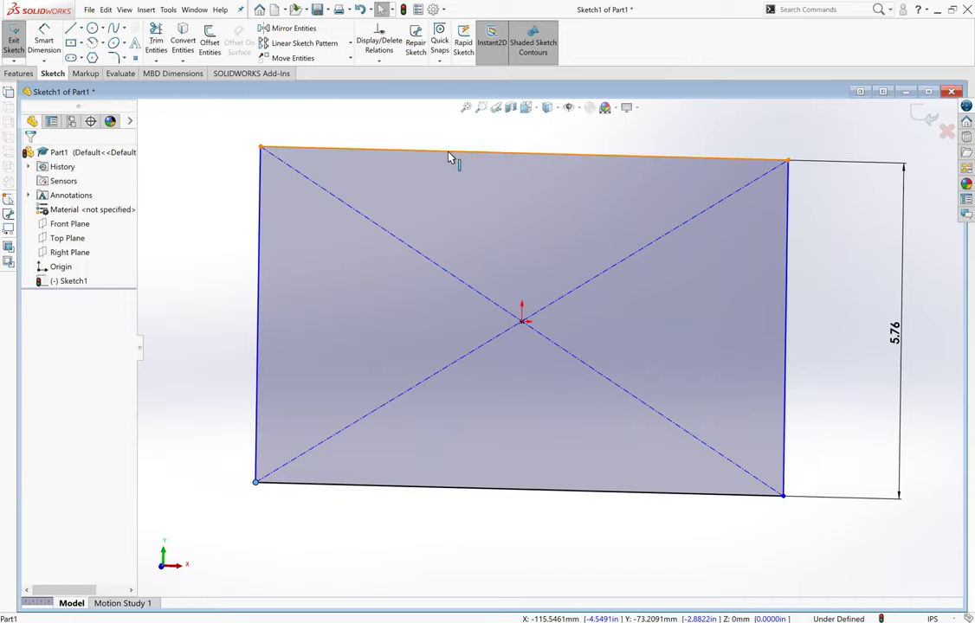
pyautogui.click(367, 132)
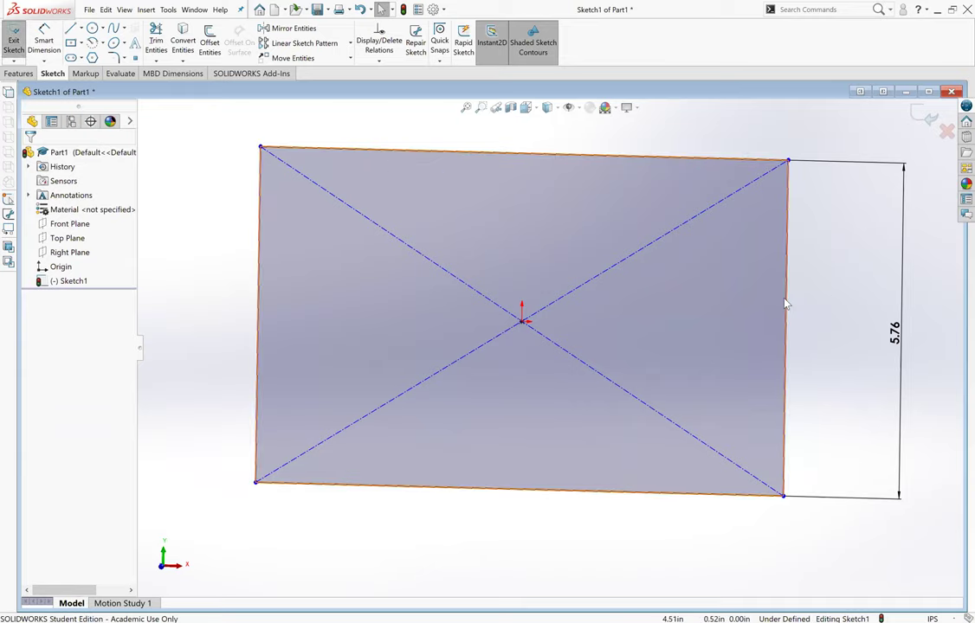
pyautogui.click(43, 39)
pyautogui.click(515, 152)
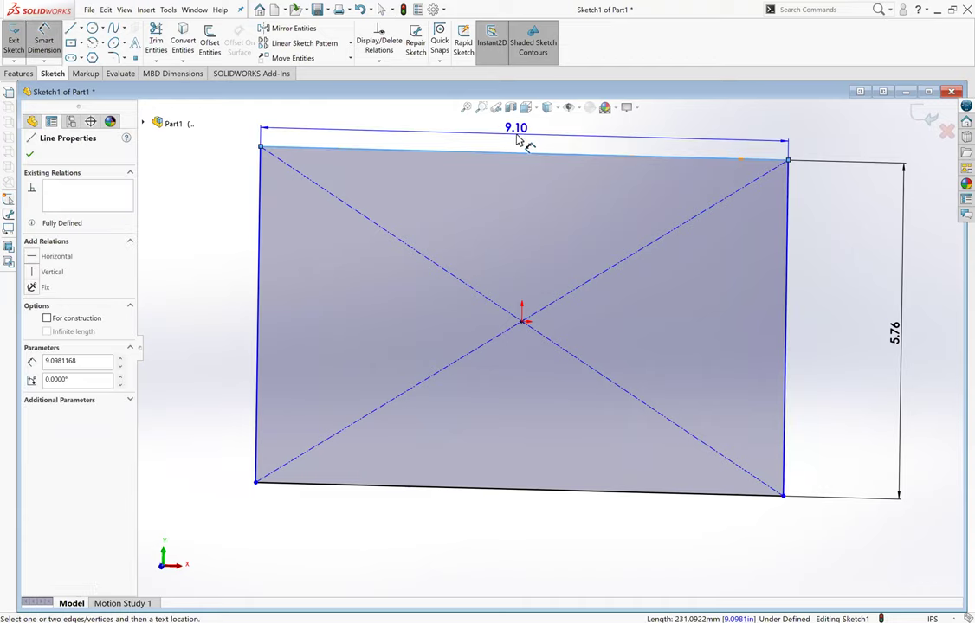
pyautogui.click(517, 138)
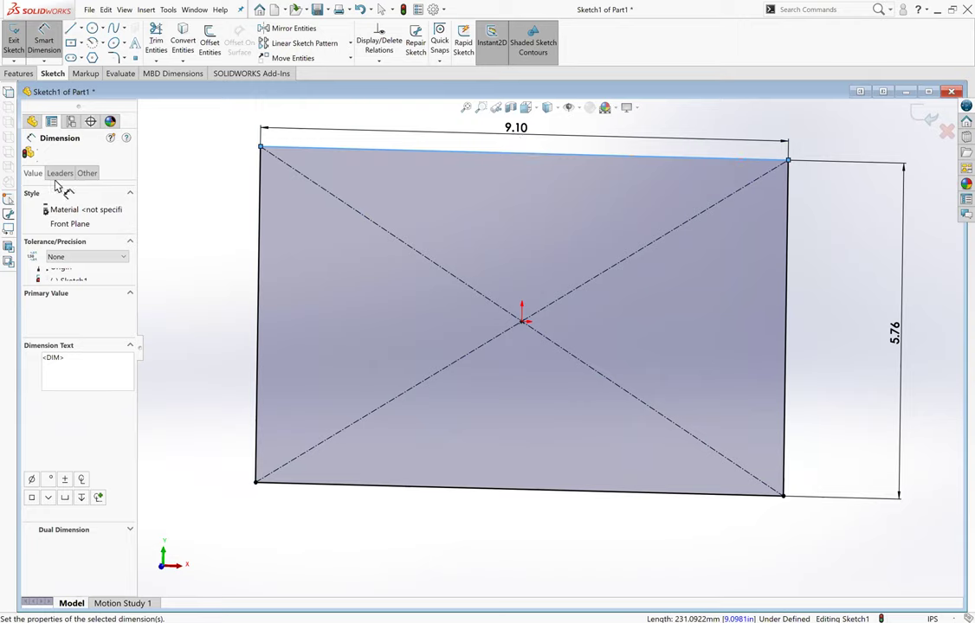
pyautogui.press('Escape')
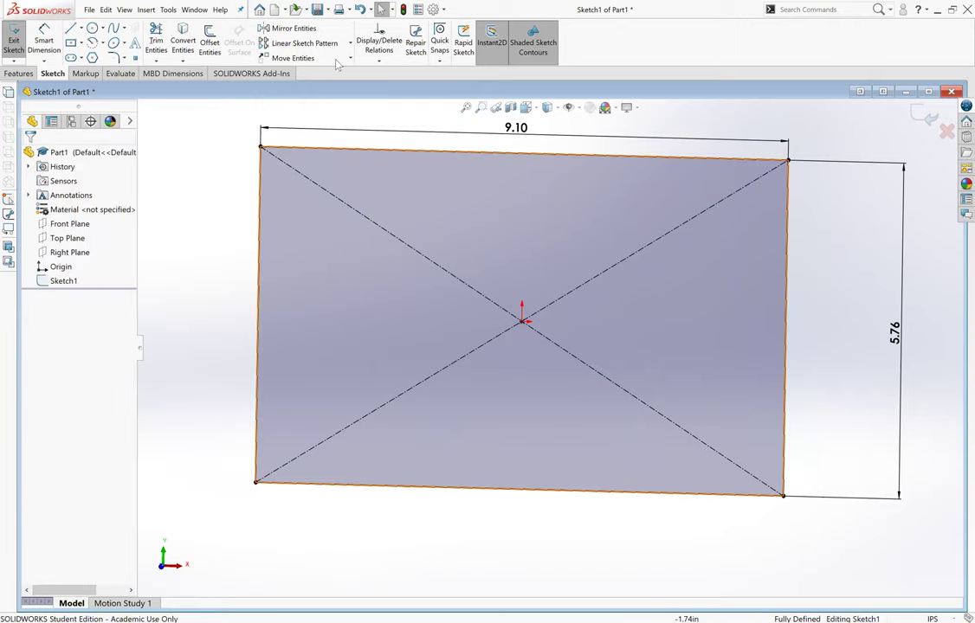
# Review the sketch relations (Distance5, Parallel3, Coincident1) in Display/Delete Relations.
pyautogui.click(387, 41)
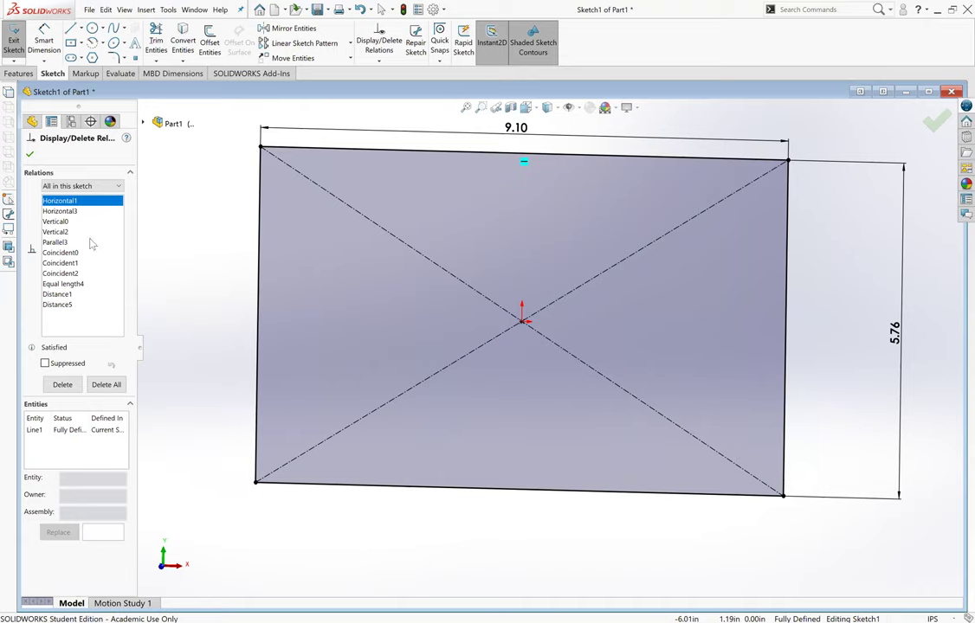
pyautogui.click(59, 251)
pyautogui.click(55, 221)
pyautogui.click(55, 241)
pyautogui.click(57, 304)
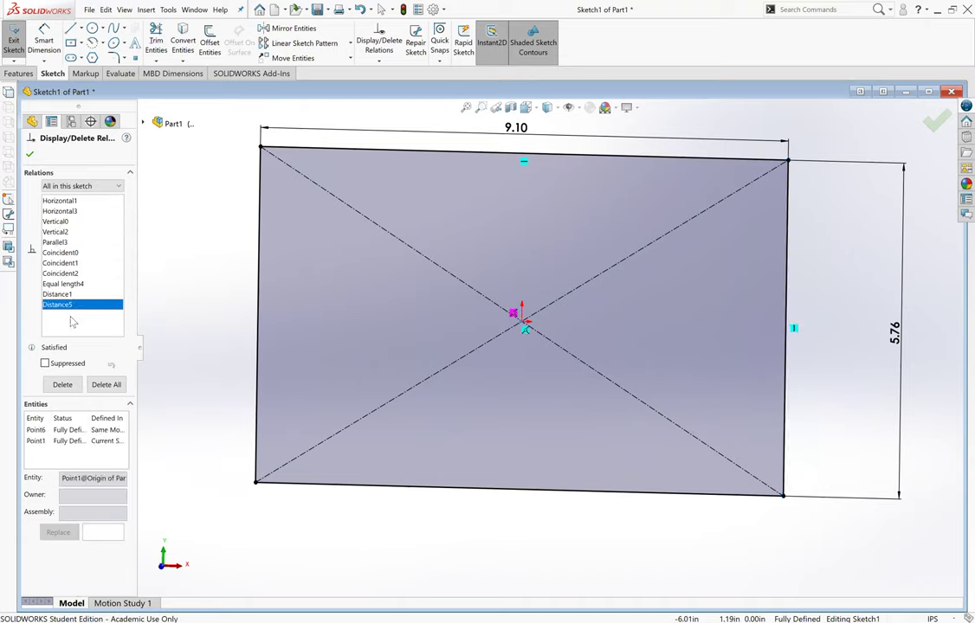
pyautogui.click(54, 242)
pyautogui.click(59, 262)
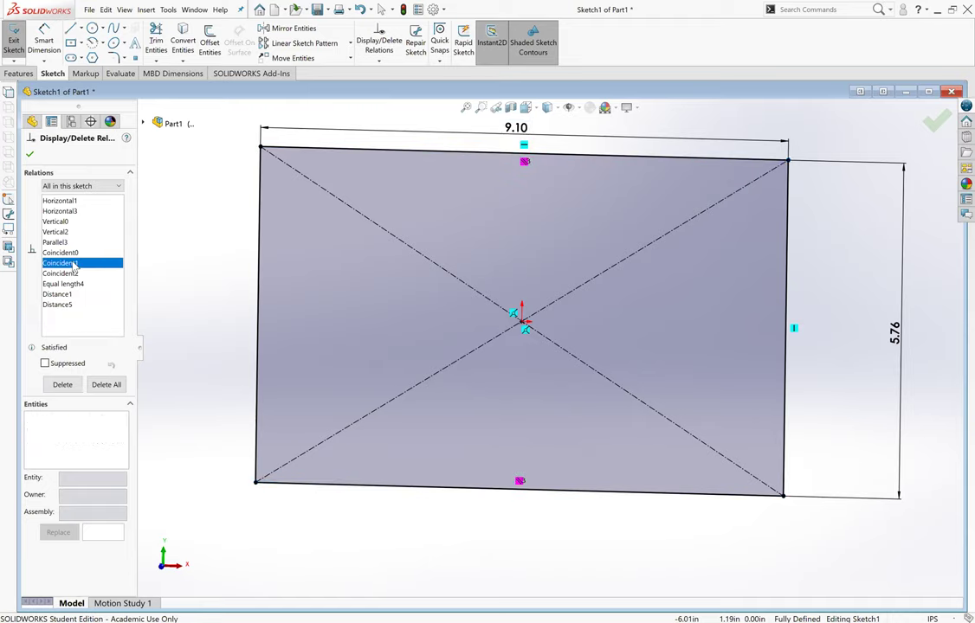
pyautogui.click(30, 154)
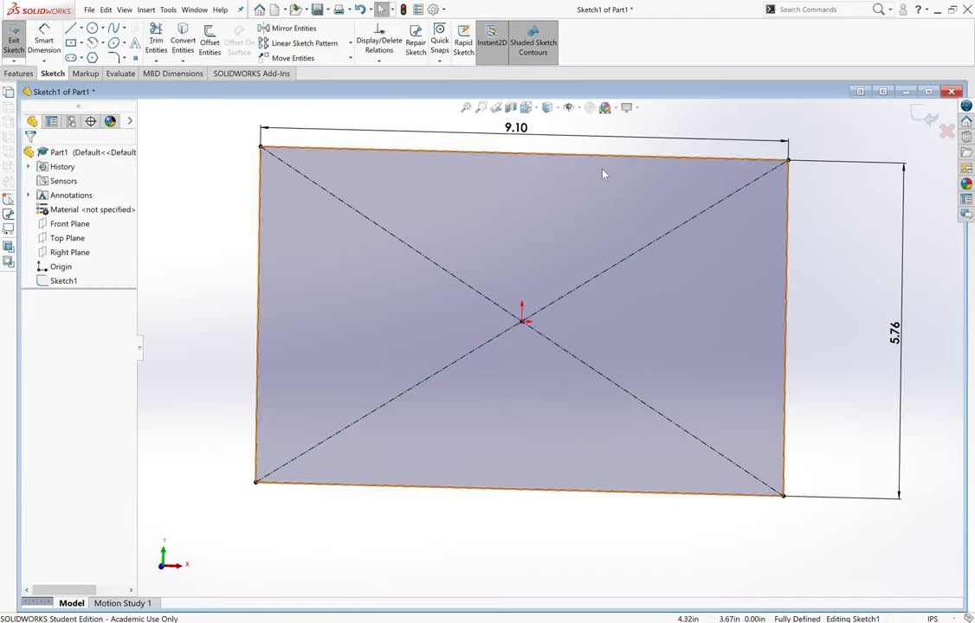
pyautogui.scroll(3, 563, 164)
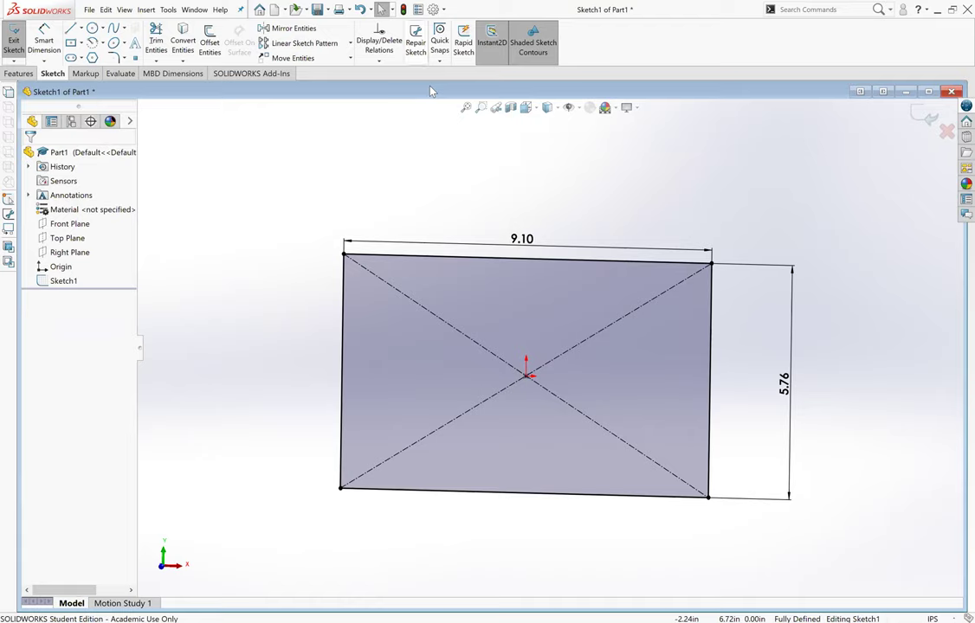
# Add another relation to the top edge, then check the No Solution Found conflict with Repair Sketch.
pyautogui.click(373, 259)
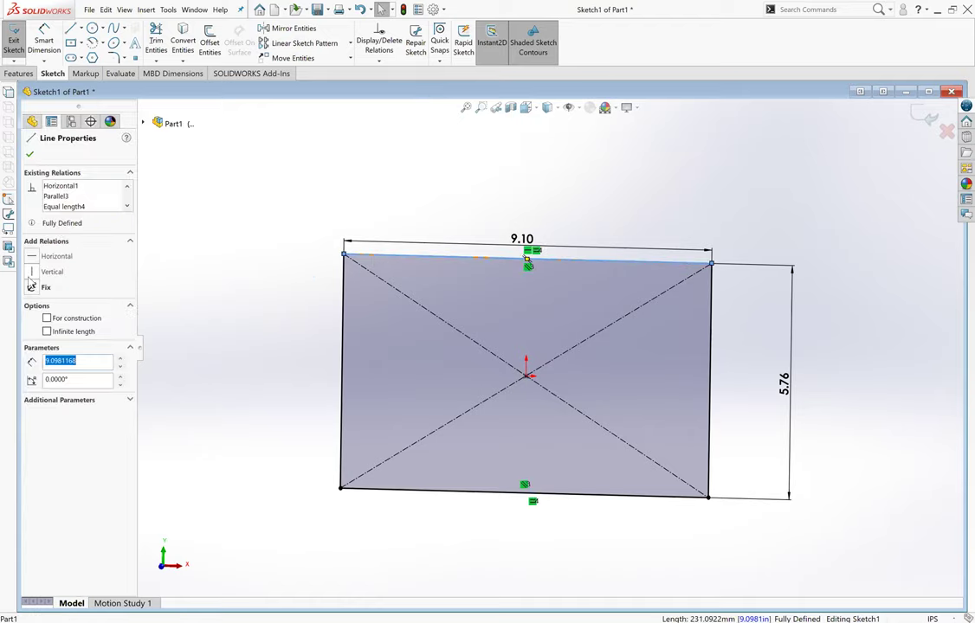
pyautogui.click(32, 273)
pyautogui.press('Escape')
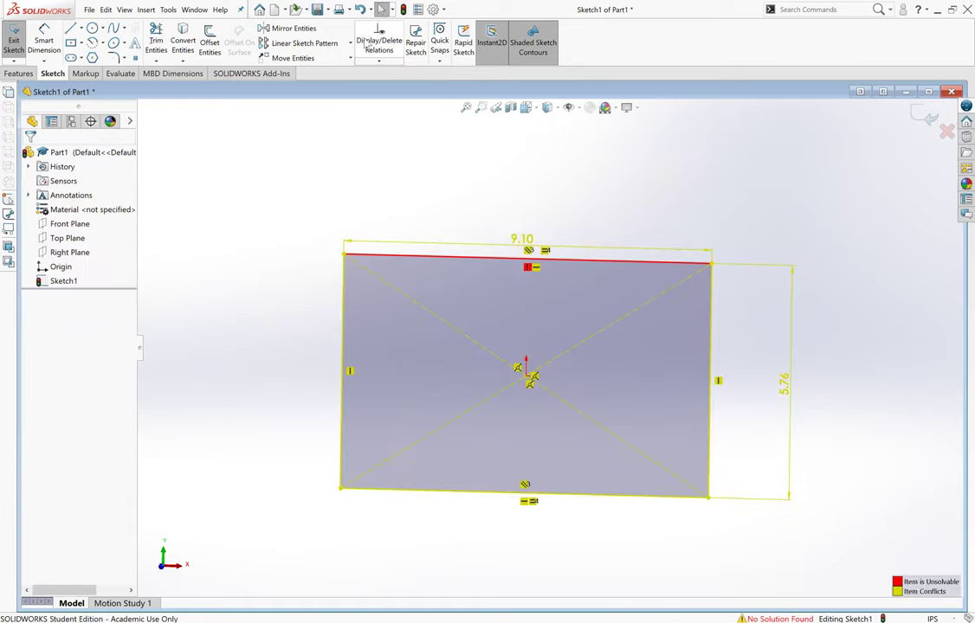
pyautogui.click(413, 52)
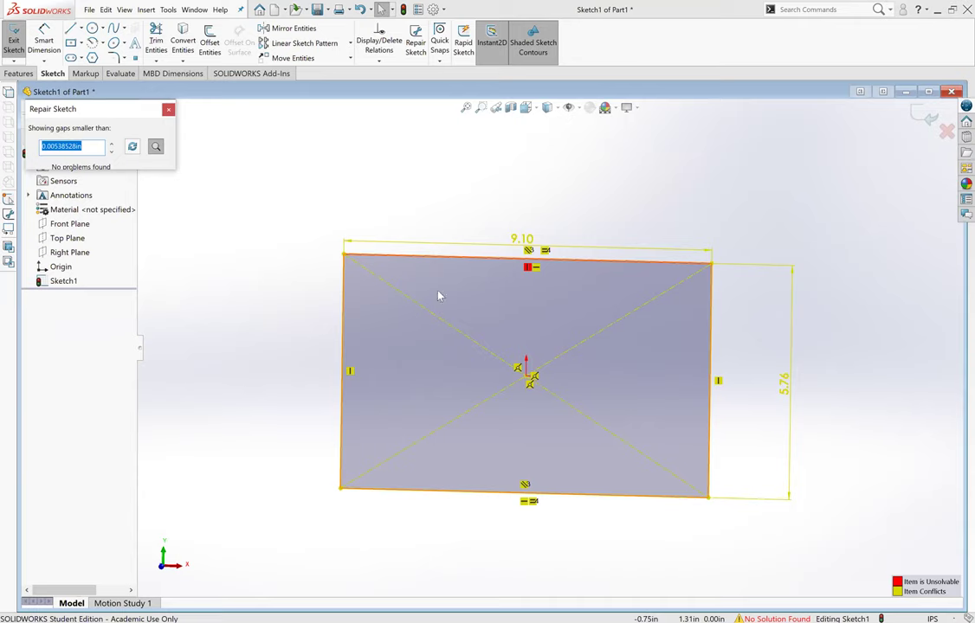
pyautogui.click(169, 110)
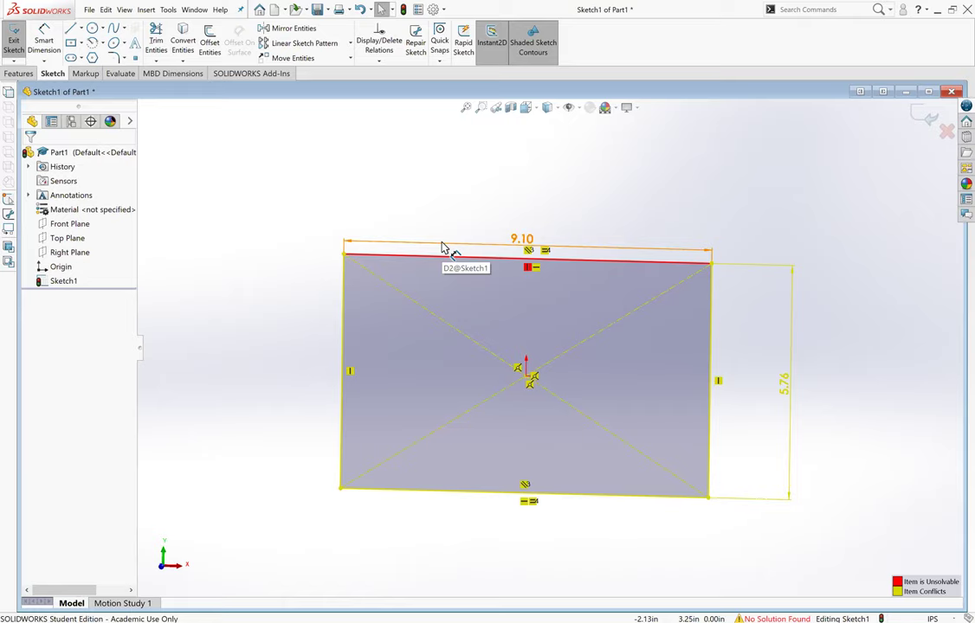
pyautogui.scroll(-3, 266, 344)
pyautogui.scroll(-2, 219, 300)
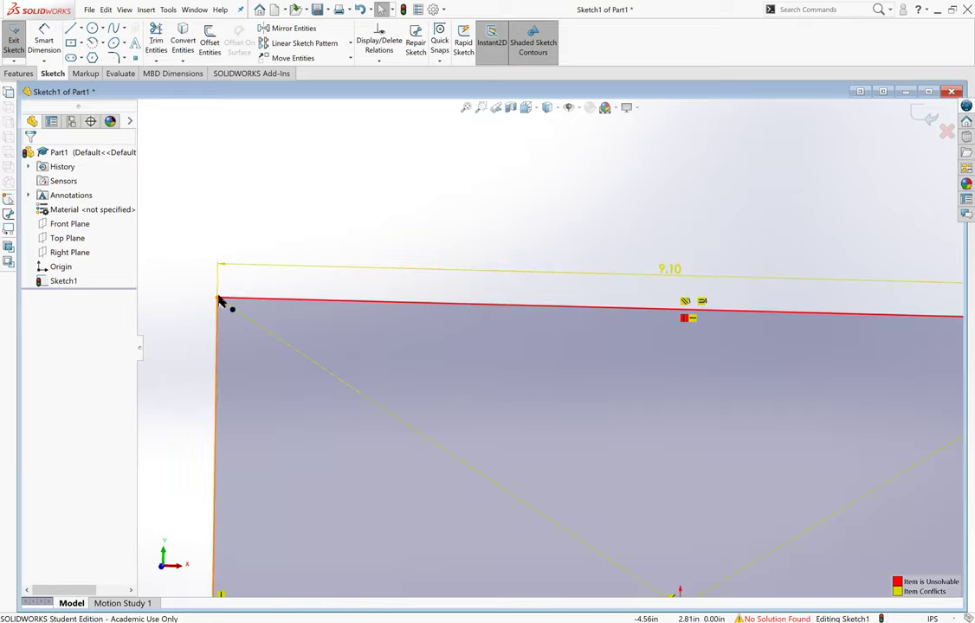
pyautogui.scroll(5, 536, 416)
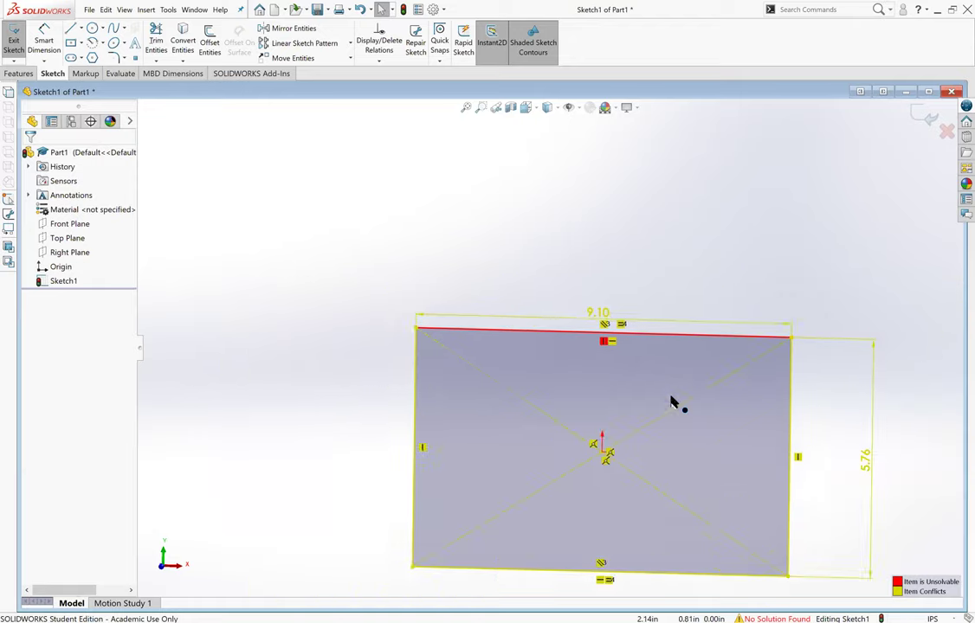
pyautogui.scroll(2, 589, 346)
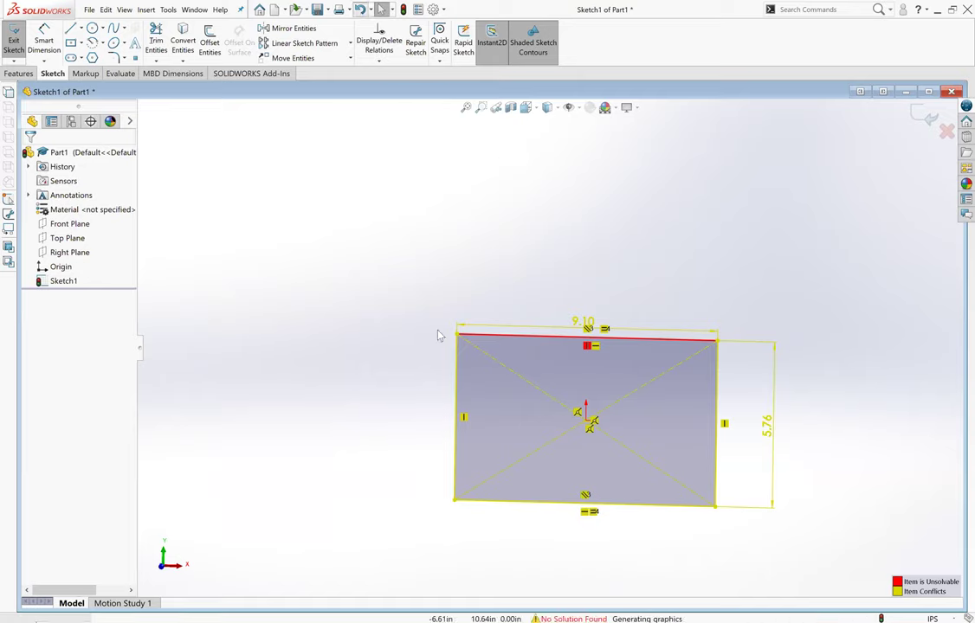
pyautogui.click(362, 9)
# View the fully defined 9.10 × 5.76 rectangle Normal To (Ctrl+8) and zoom in closer.
pyautogui.click(529, 339)
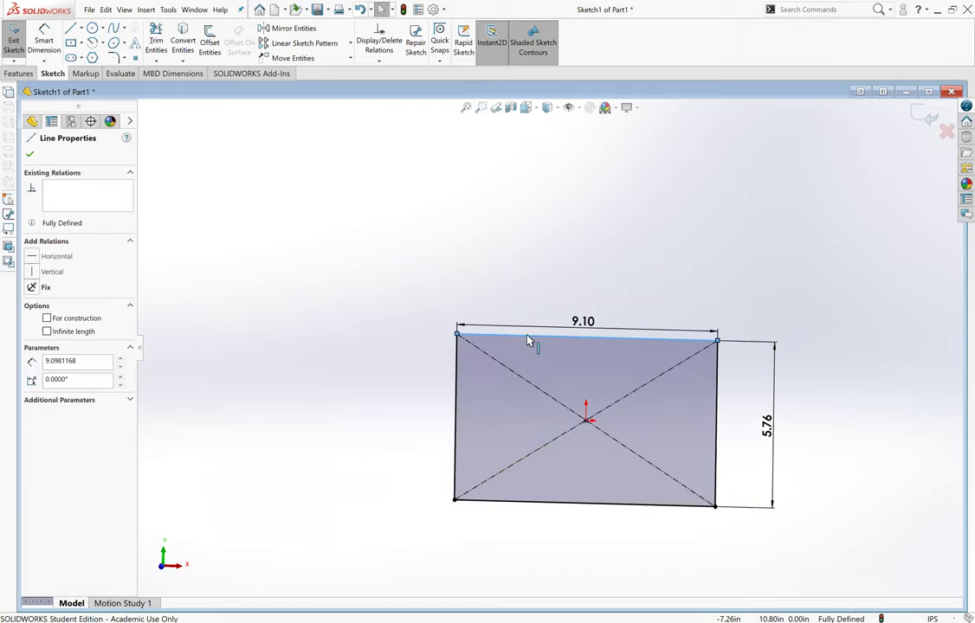
pyautogui.click(29, 154)
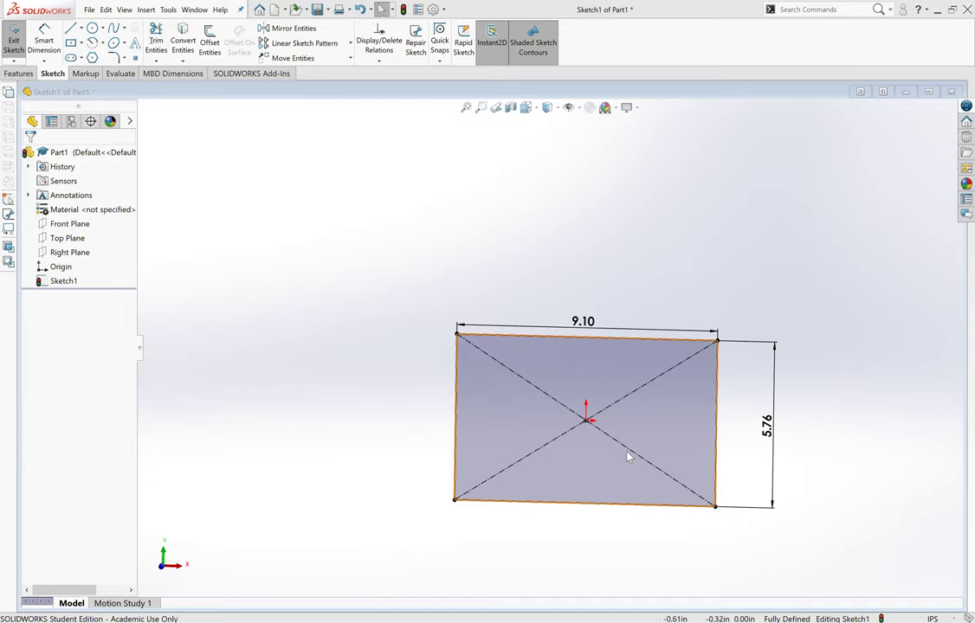
pyautogui.scroll(-2, 630, 459)
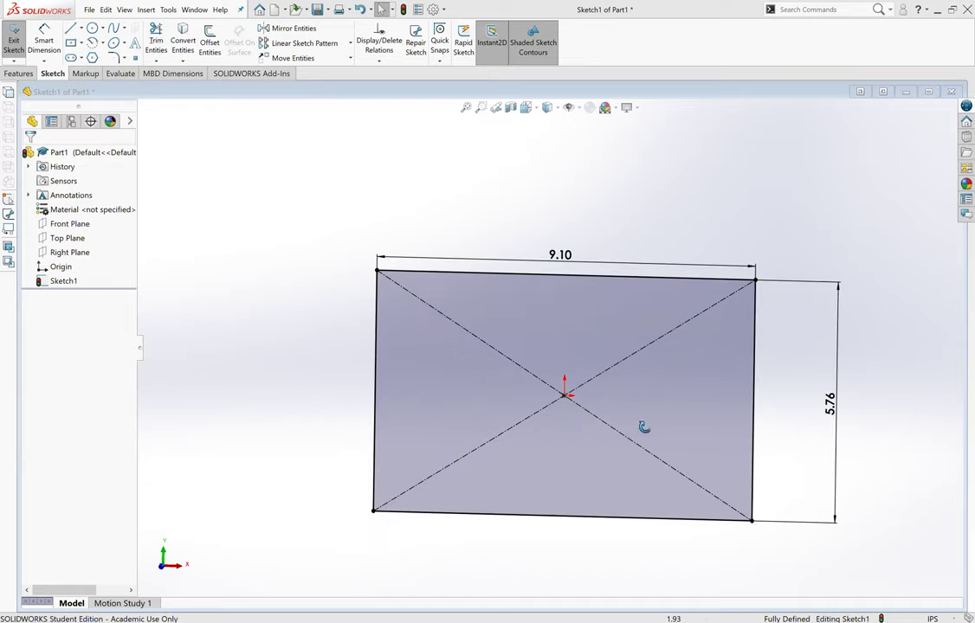
pyautogui.click(645, 409)
pyautogui.hotkey('ctrl', '8')
pyautogui.scroll(-1, 481, 354)
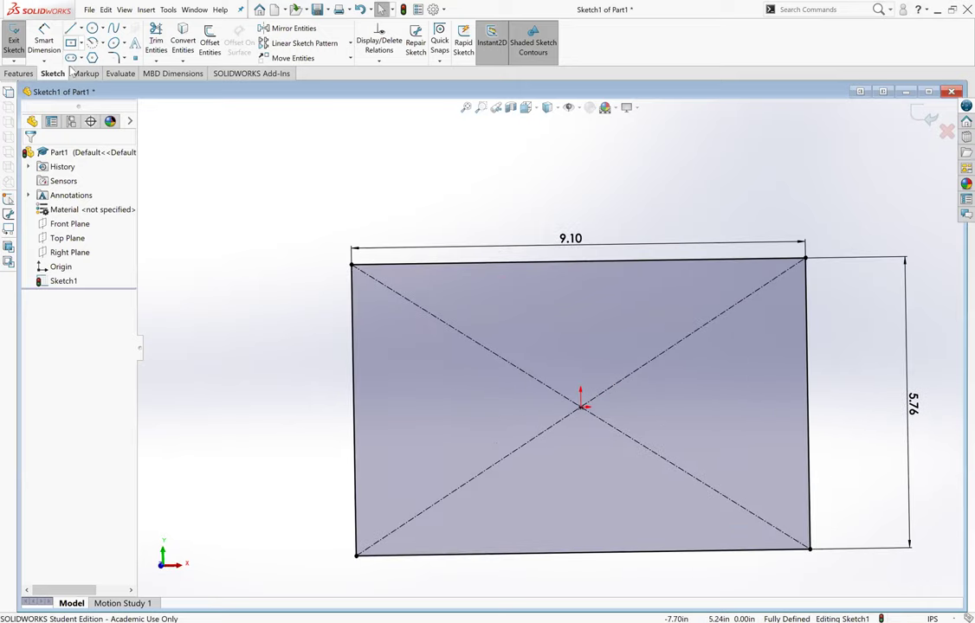
pyautogui.click(91, 28)
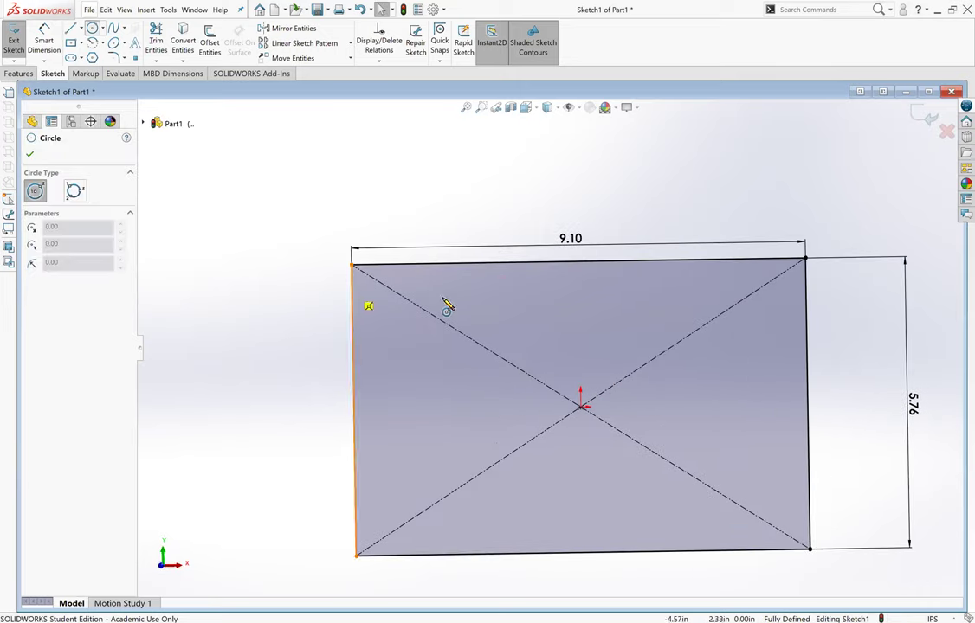
# Draw a circle of about 0.46 radius near the rectangle's top-left corner.
pyautogui.click(409, 301)
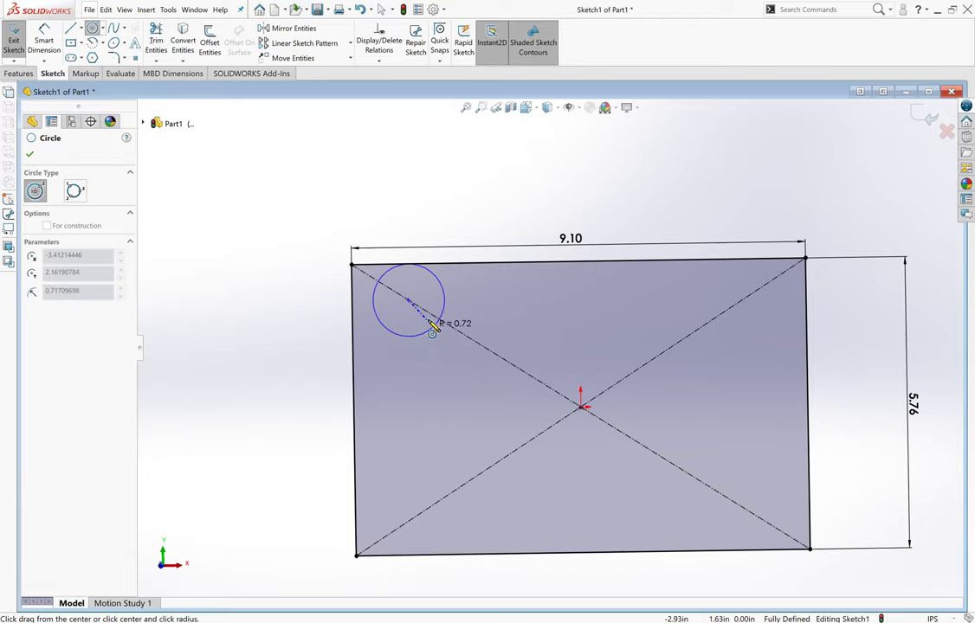
pyautogui.click(428, 310)
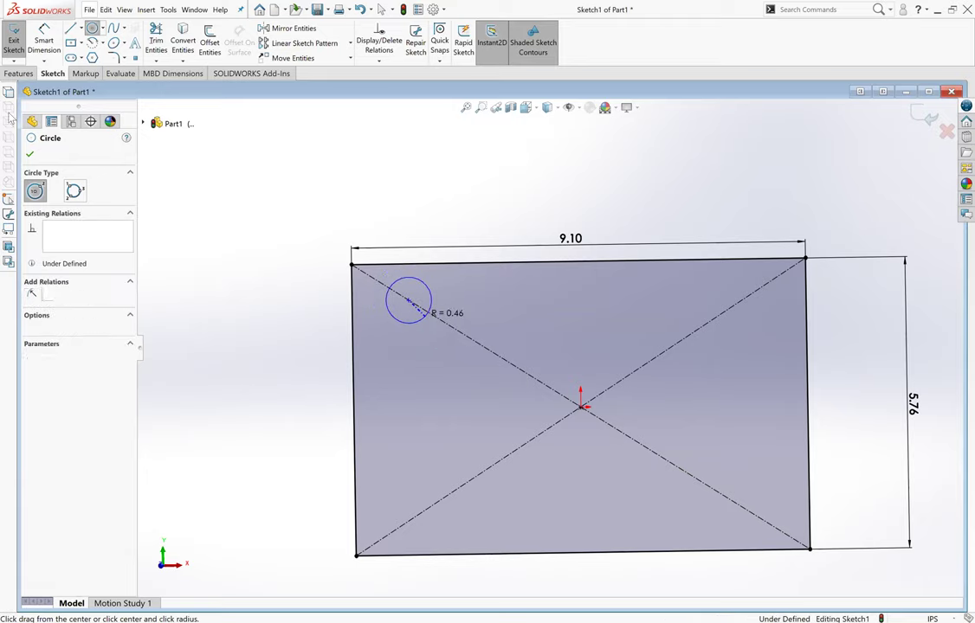
pyautogui.click(30, 153)
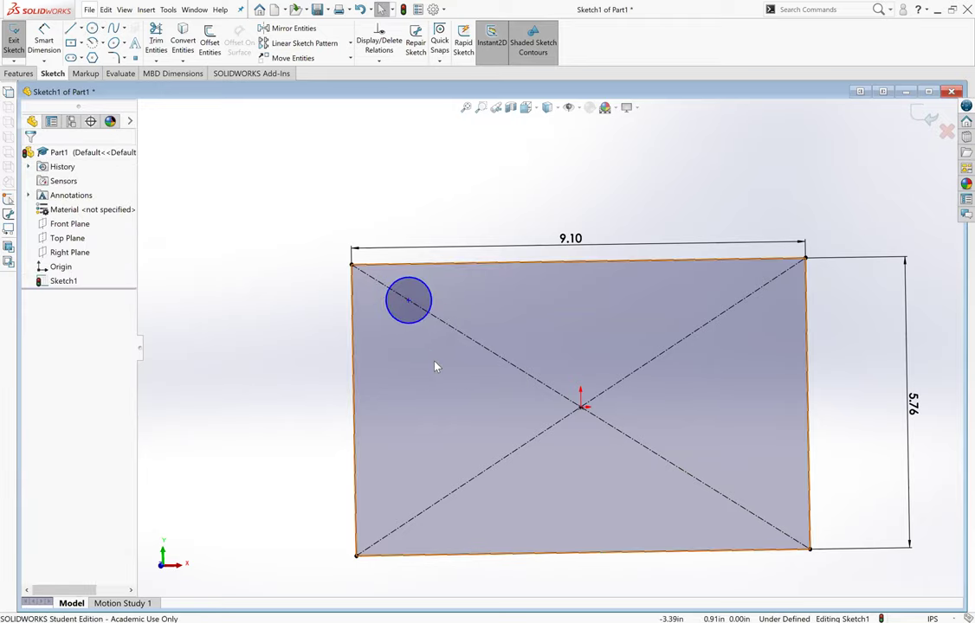
pyautogui.scroll(2, 435, 367)
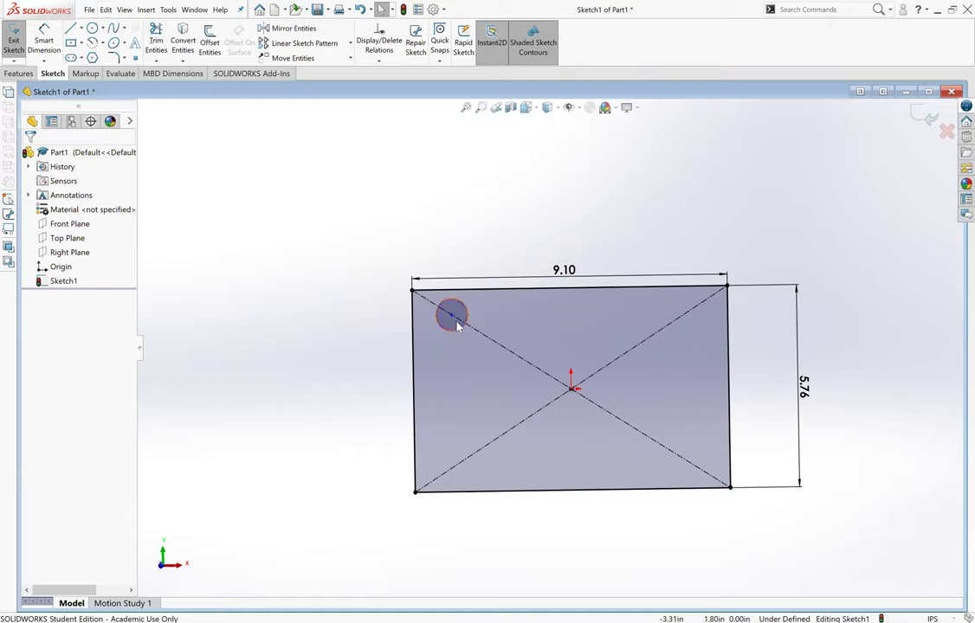
pyautogui.moveTo(452, 318); pyautogui.dragTo(446, 322)
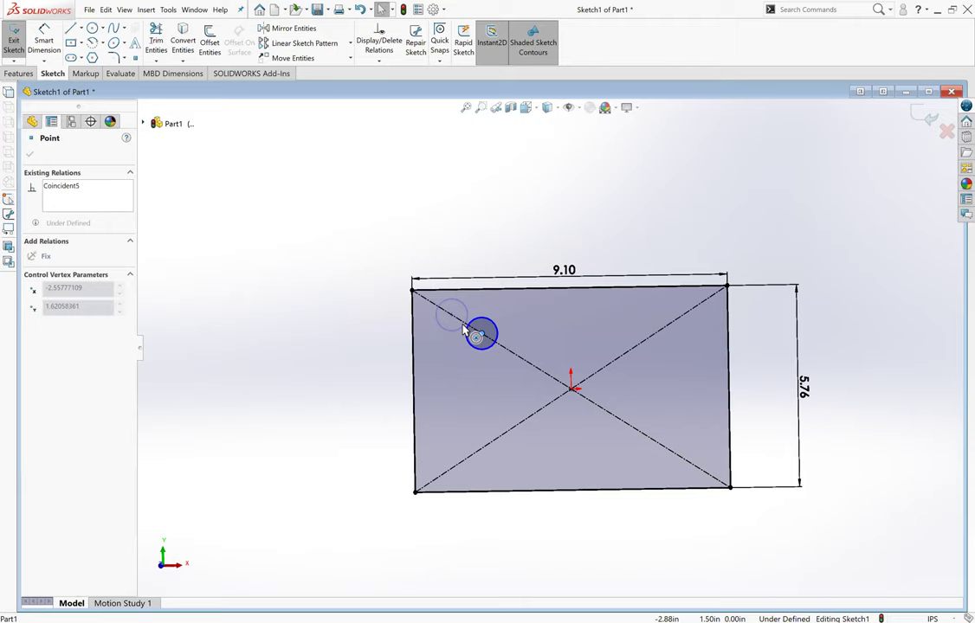
# Zoom to fit and drag the circle's centre along the diagonal toward the top-left corner.
pyautogui.click(39, 255)
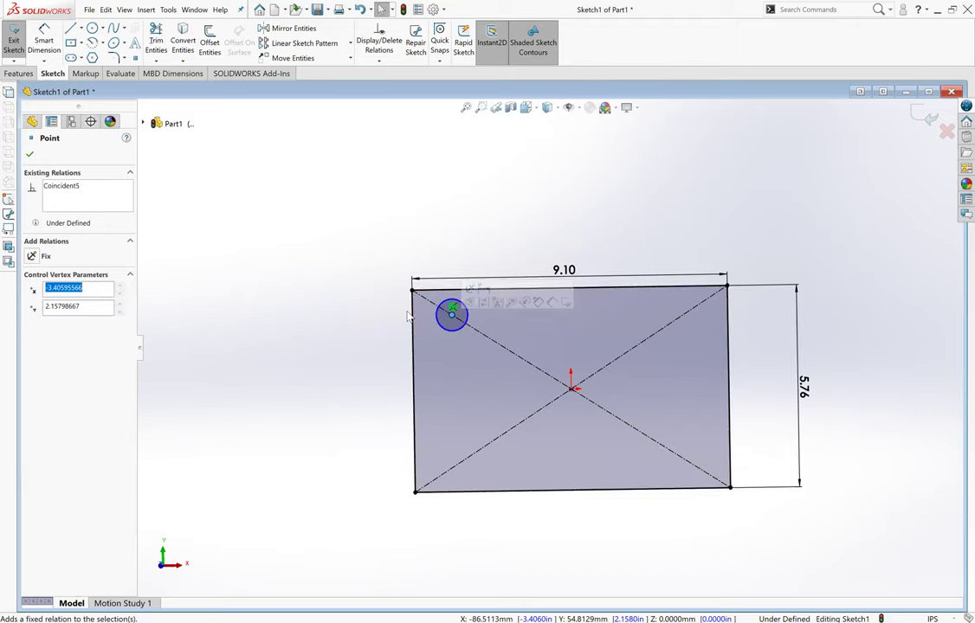
pyautogui.scroll(-1, 480, 331)
pyautogui.scroll(-2, 481, 332)
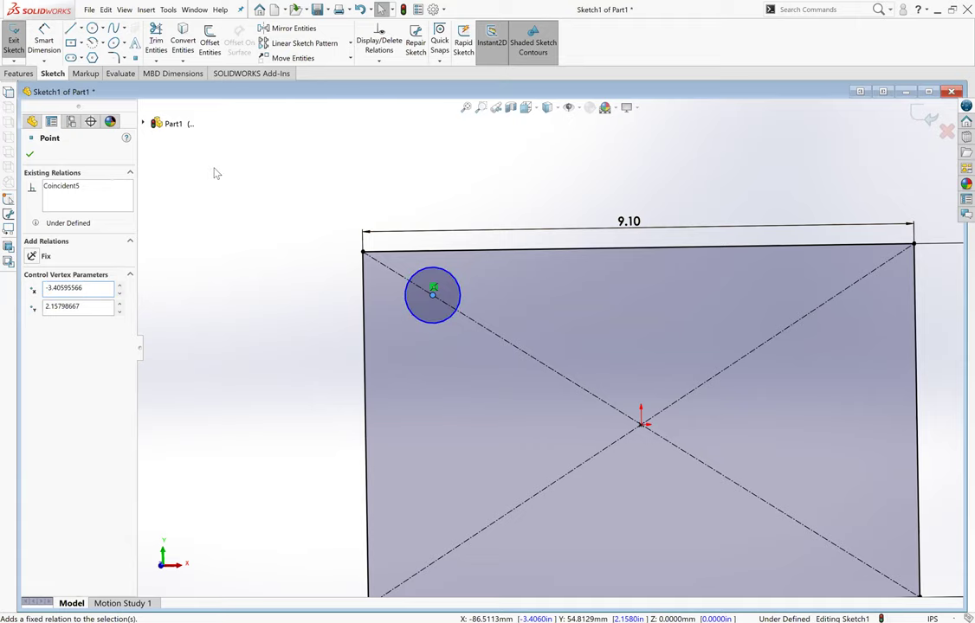
pyautogui.click(335, 307)
pyautogui.scroll(-1, 624, 322)
pyautogui.press('z')
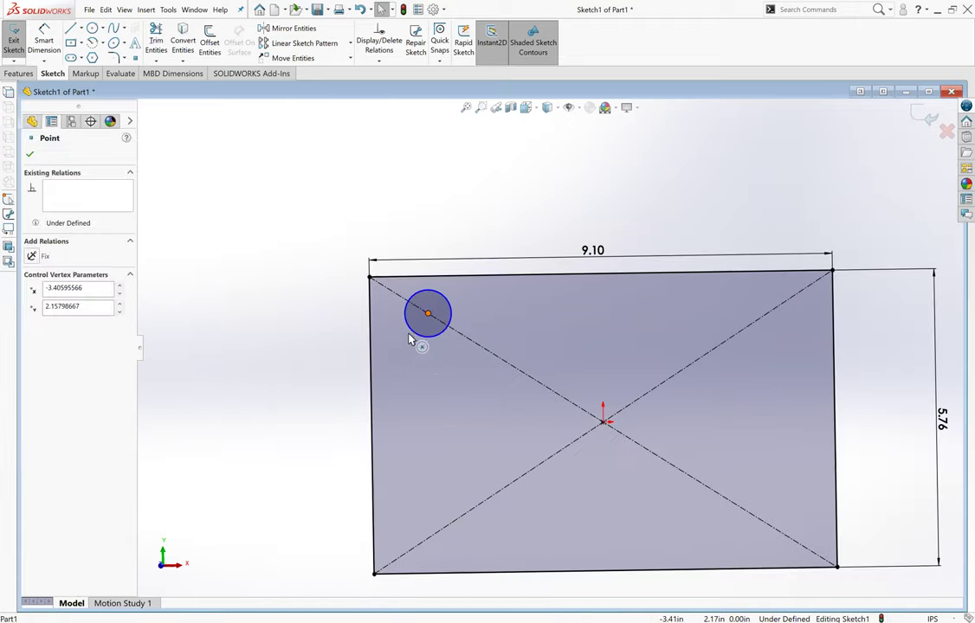
pyautogui.moveTo(428, 315); pyautogui.dragTo(369, 276)
pyautogui.moveTo(493, 359)
pyautogui.mouseDown()
pyautogui.moveTo(517, 391)
pyautogui.moveTo(421, 329)
pyautogui.moveTo(435, 344)
pyautogui.moveTo(400, 326)
pyautogui.moveTo(424, 348)
pyautogui.moveTo(399, 341)
pyautogui.moveTo(415, 303)
pyautogui.mouseUp()
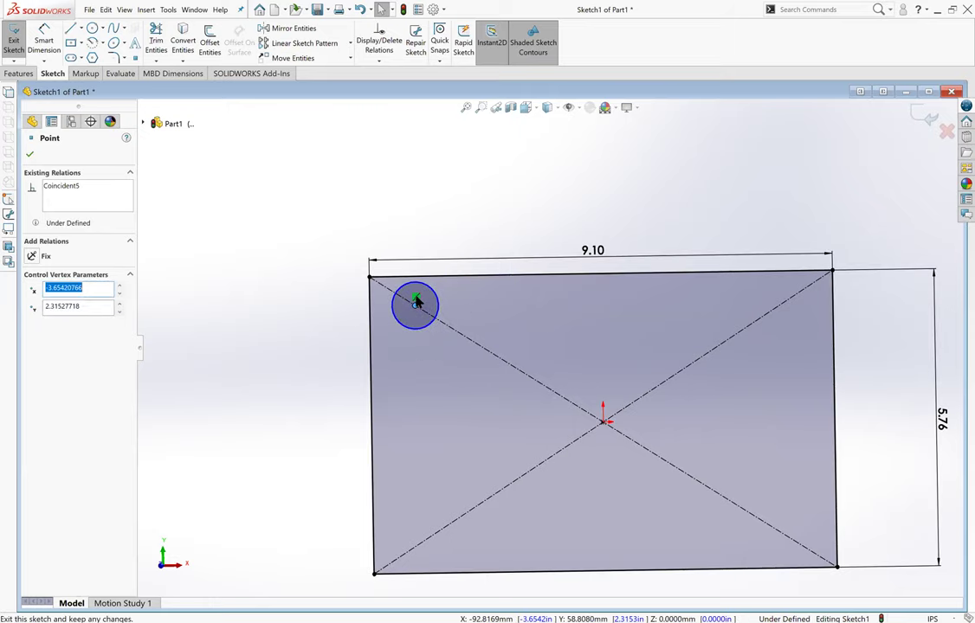
# Delete the Coincident5 and Coincident6 relations from the circle's centre point.
pyautogui.click(61, 185)
pyautogui.rightClick(78, 188)
pyautogui.click(87, 208)
pyautogui.press('Escape')
pyautogui.click(413, 310)
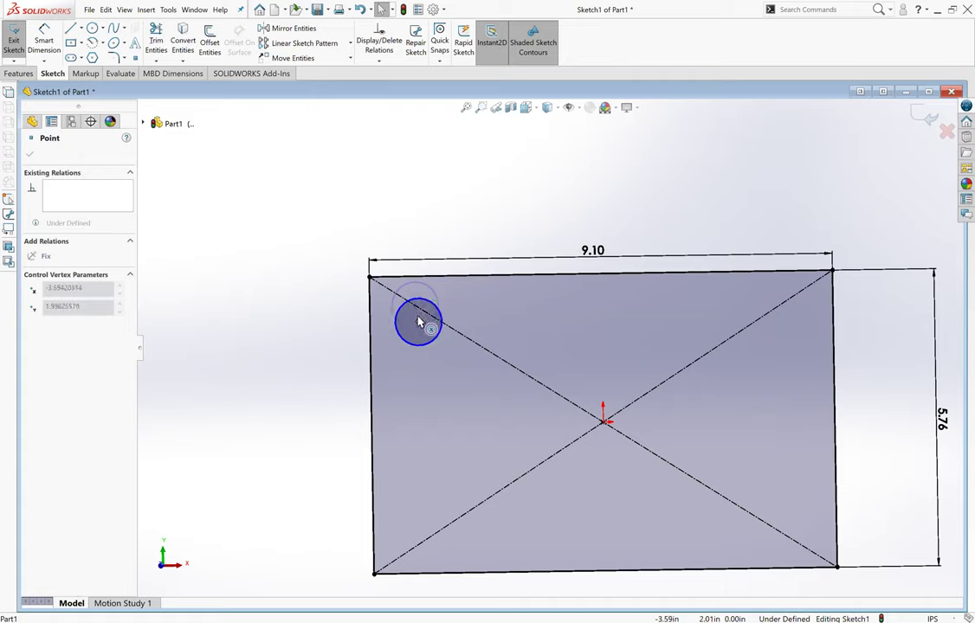
pyautogui.moveTo(418, 322)
pyautogui.mouseDown()
pyautogui.moveTo(423, 354)
pyautogui.moveTo(398, 305)
pyautogui.mouseUp()
pyautogui.moveTo(425, 348); pyautogui.dragTo(411, 303)
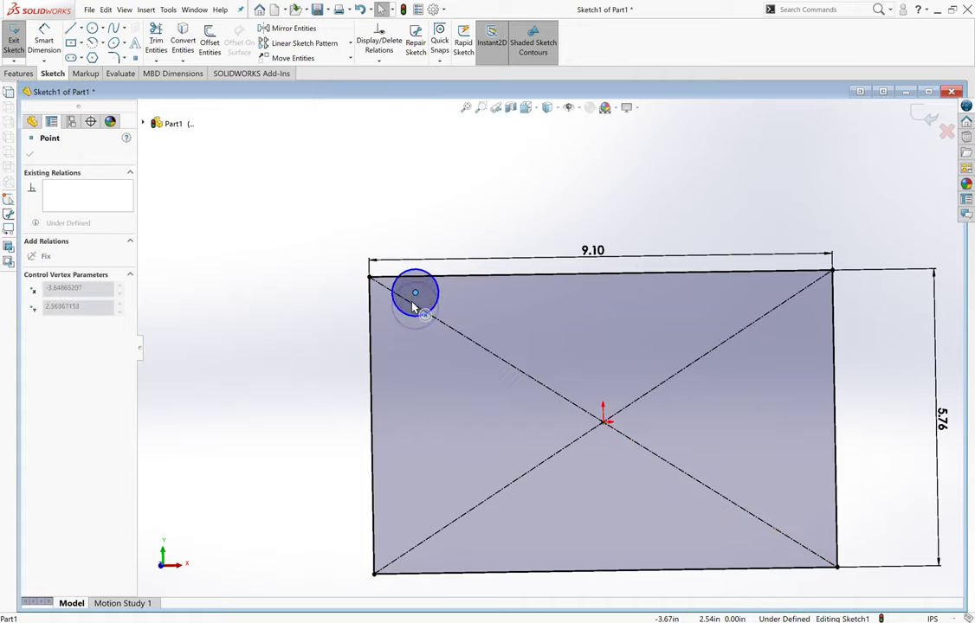
pyautogui.click(353, 200)
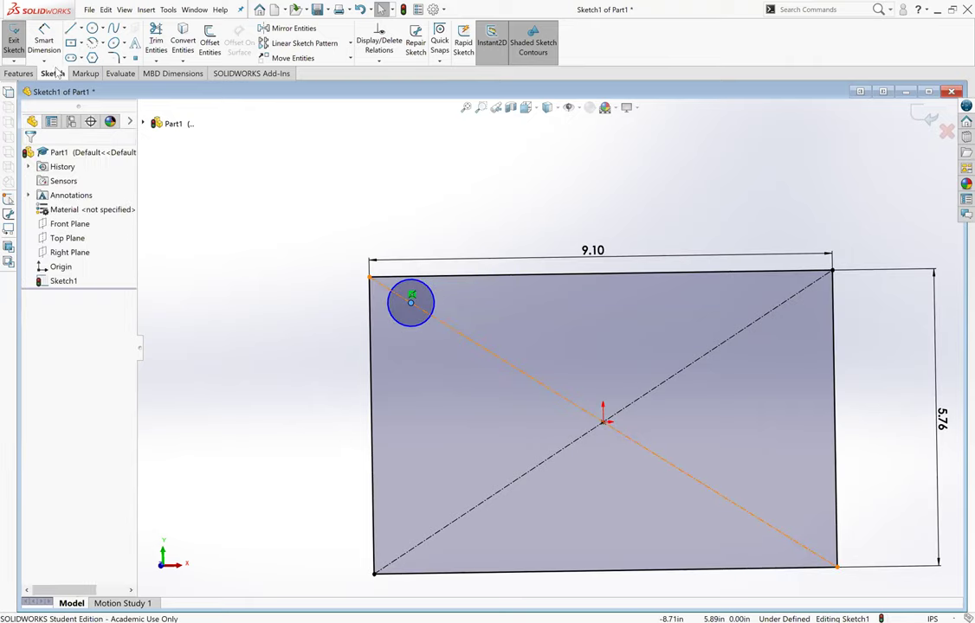
pyautogui.click(412, 307)
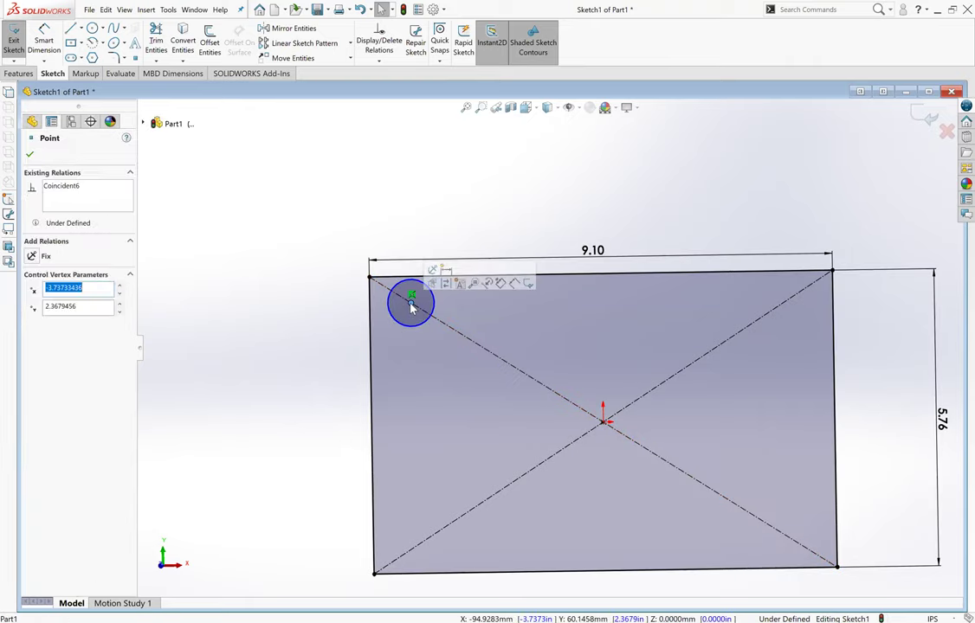
pyautogui.rightClick(73, 189)
pyautogui.click(126, 202)
# Move the circle above the origin and add a Vertical relation between its centre and the origin.
pyautogui.click(542, 191)
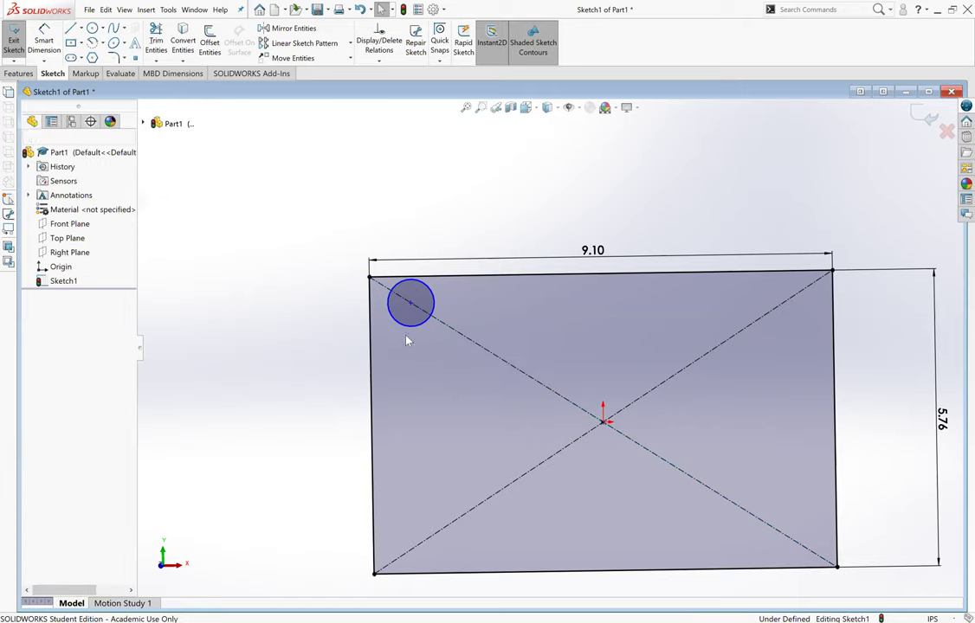
pyautogui.moveTo(413, 310); pyautogui.dragTo(603, 312)
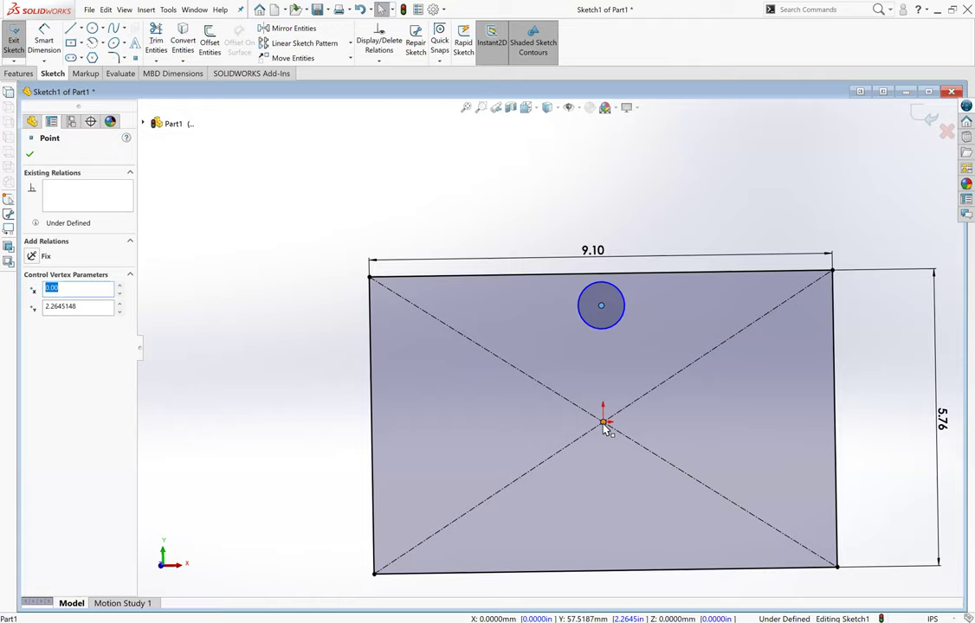
pyautogui.keyDown('ctrl'); pyautogui.click(603, 422); pyautogui.keyUp('ctrl')
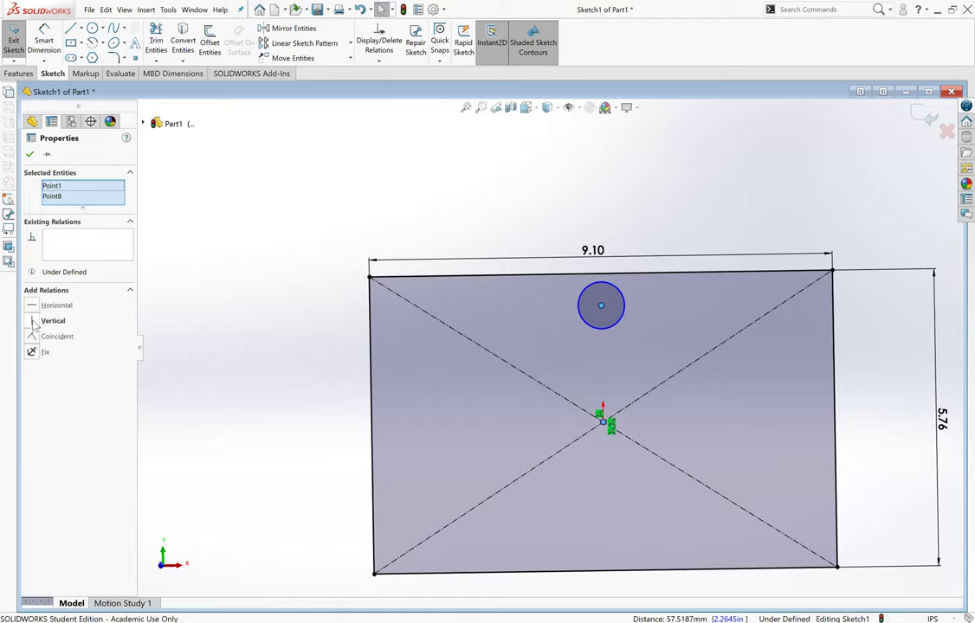
pyautogui.click(35, 323)
pyautogui.click(30, 155)
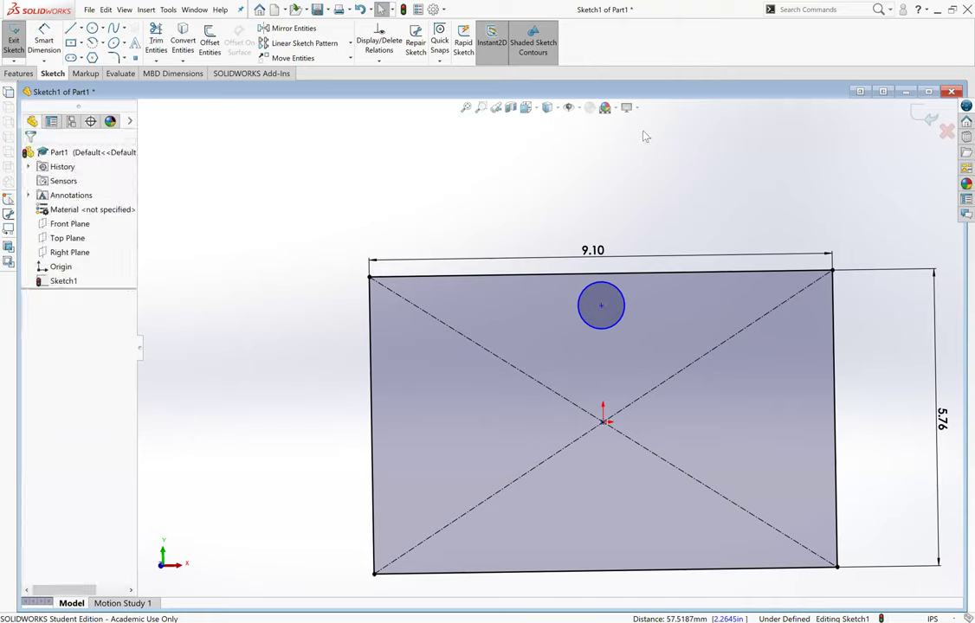
# Drag the circle up so it sits just below the rectangle's top edge.
pyautogui.moveTo(603, 310)
pyautogui.mouseDown()
pyautogui.moveTo(591, 284)
pyautogui.moveTo(588, 338)
pyautogui.mouseUp()
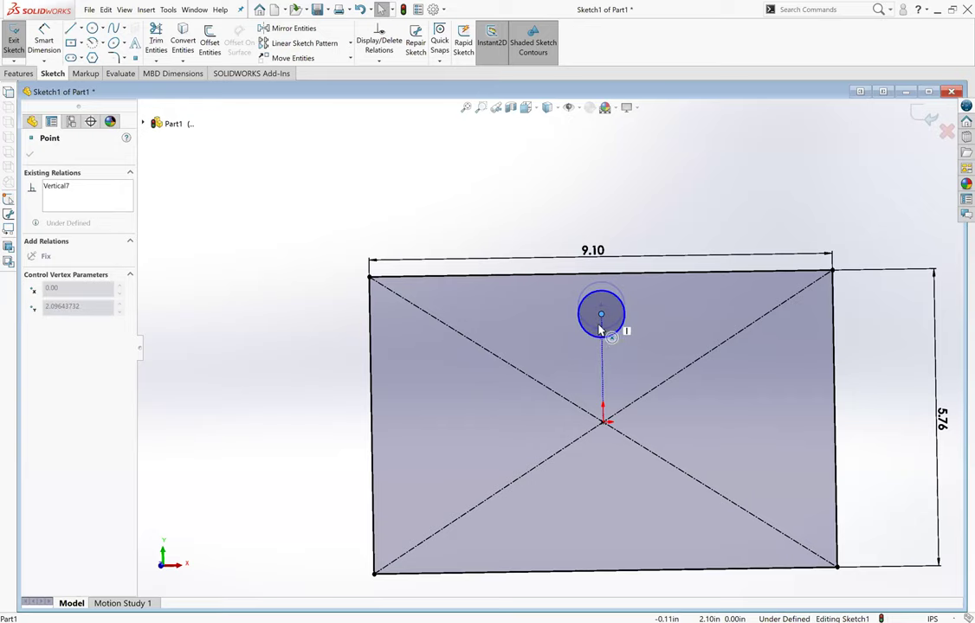
pyautogui.moveTo(589, 337); pyautogui.dragTo(618, 329)
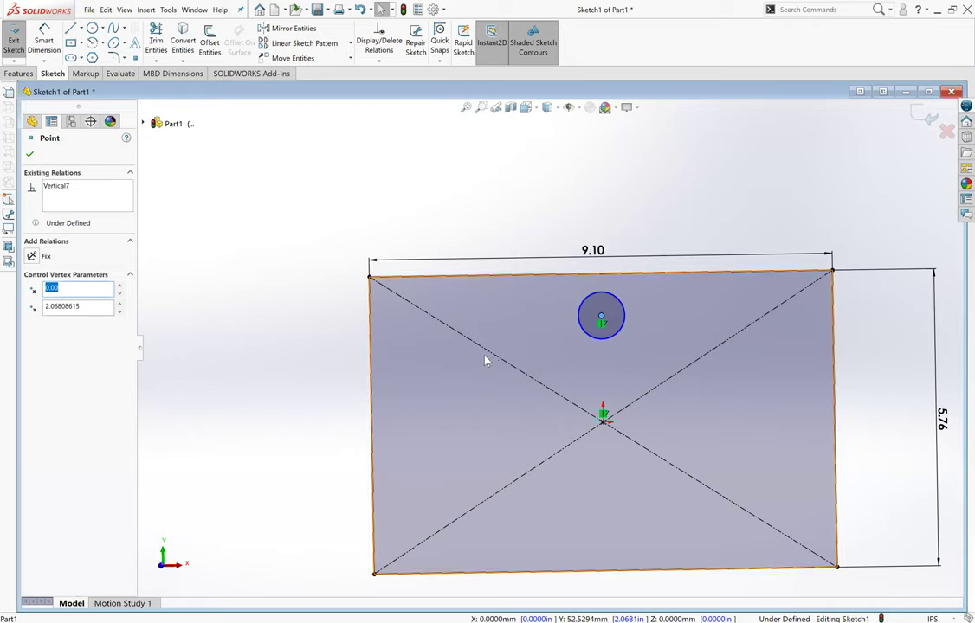
pyautogui.press('Escape')
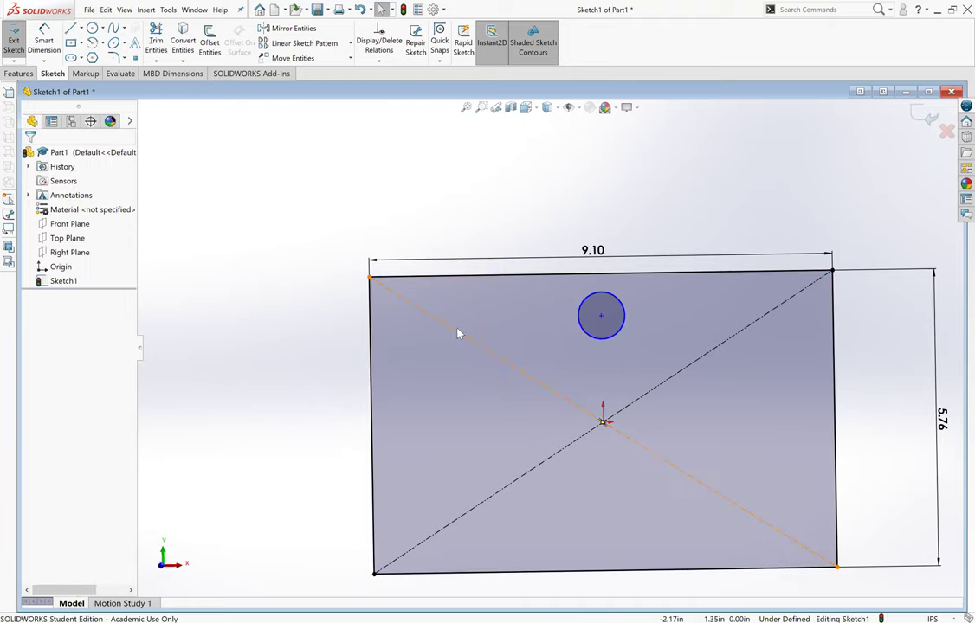
pyautogui.moveTo(601, 324); pyautogui.dragTo(602, 286, button='right')
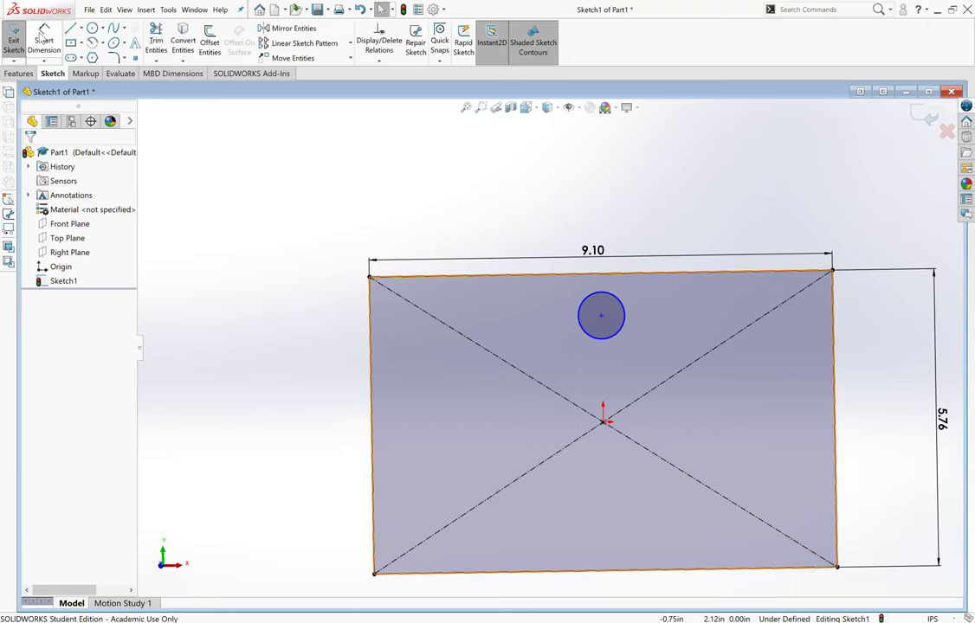
# Dimension the circle centre 0.50 below the rectangle's top edge.
pyautogui.click(602, 317)
pyautogui.click(609, 278)
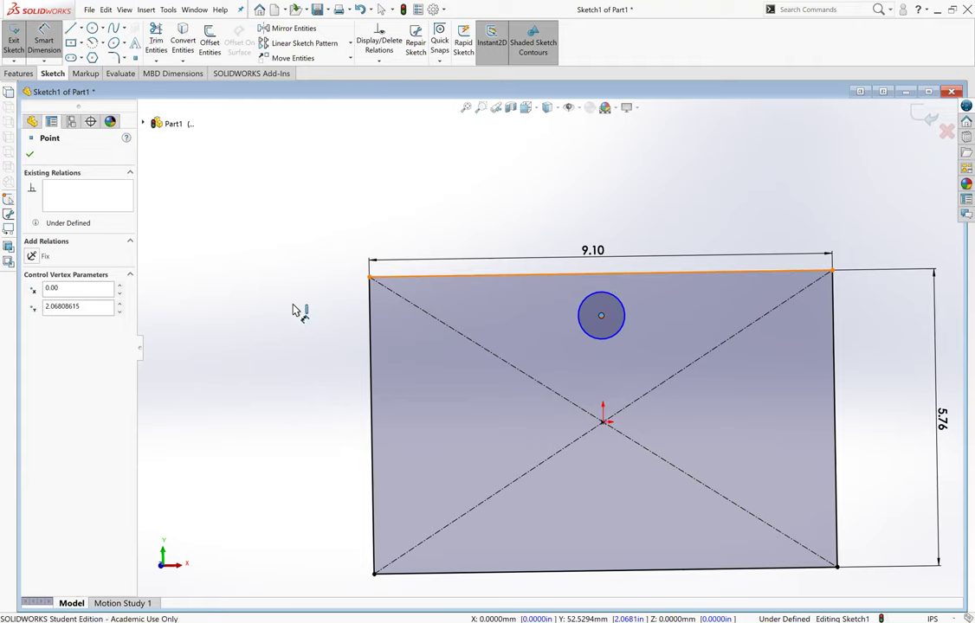
pyautogui.click(297, 313)
pyautogui.click(298, 315)
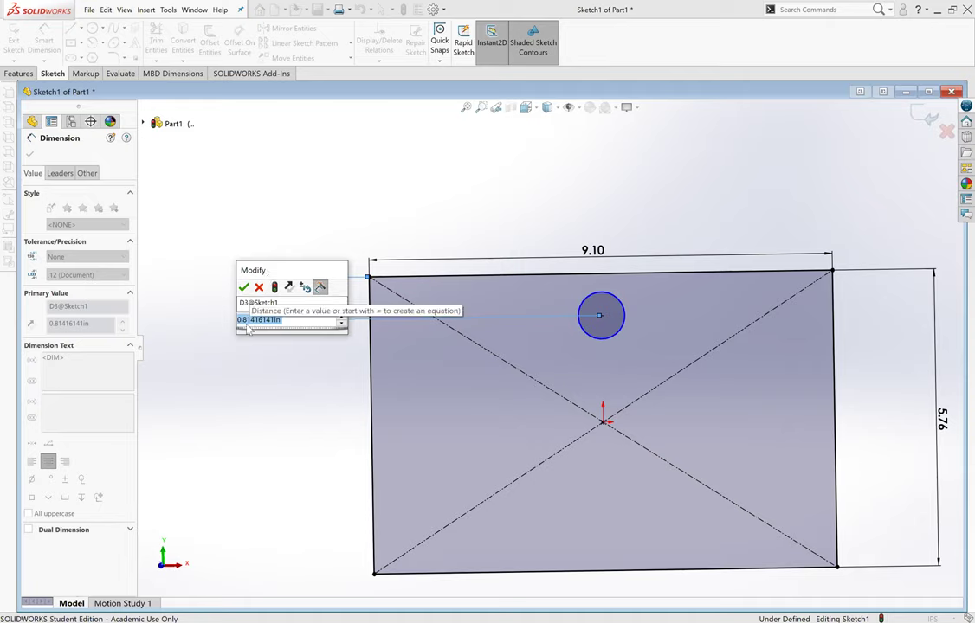
pyautogui.write('0')
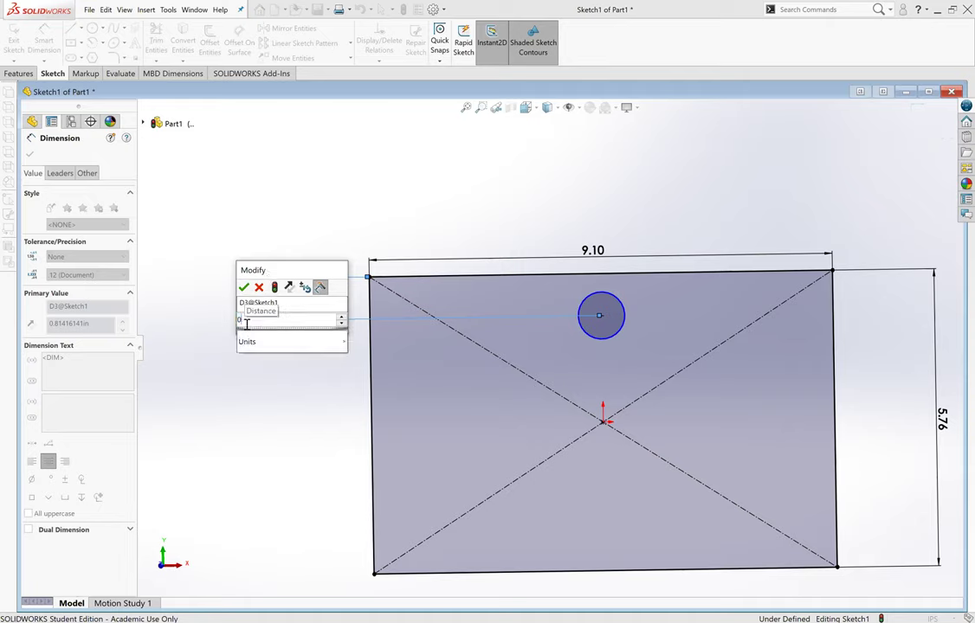
pyautogui.write('.5')
pyautogui.press('Return')
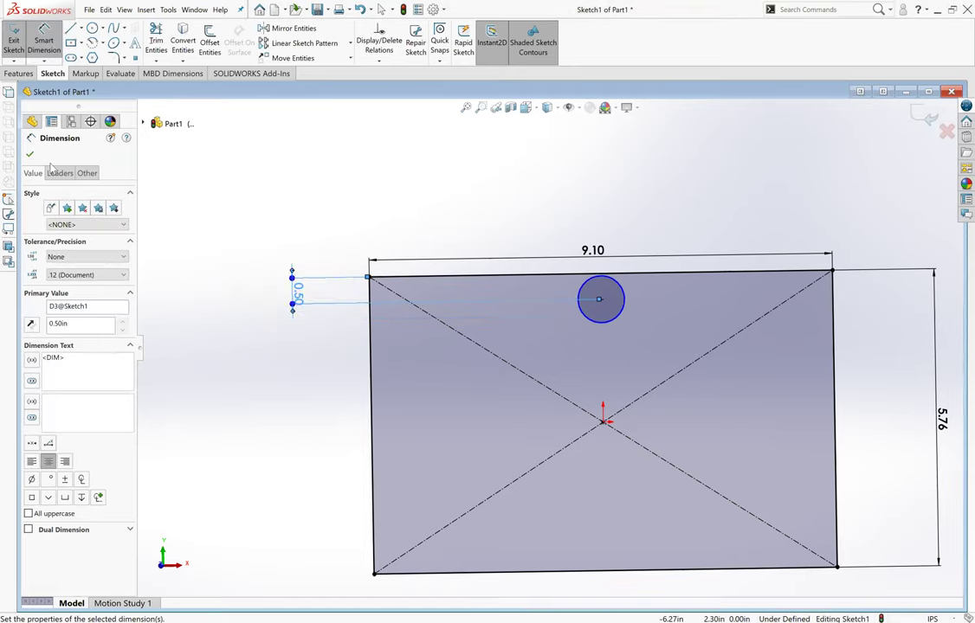
pyautogui.scroll(-2, 182, 290)
pyautogui.press('Escape')
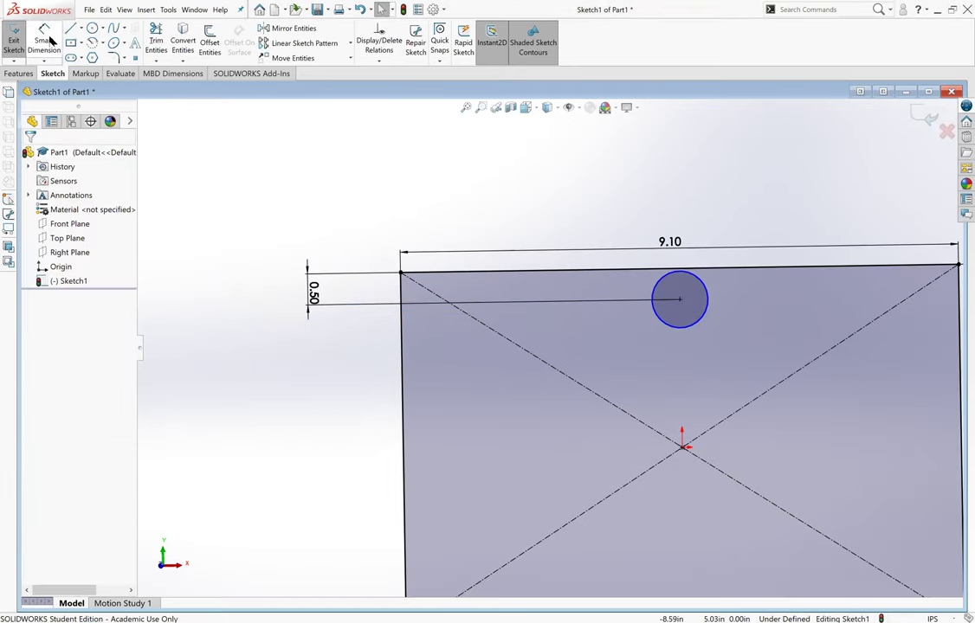
# Give the circle a Ø0.91 diameter dimension and fit the sketch in view.
pyautogui.click(44, 39)
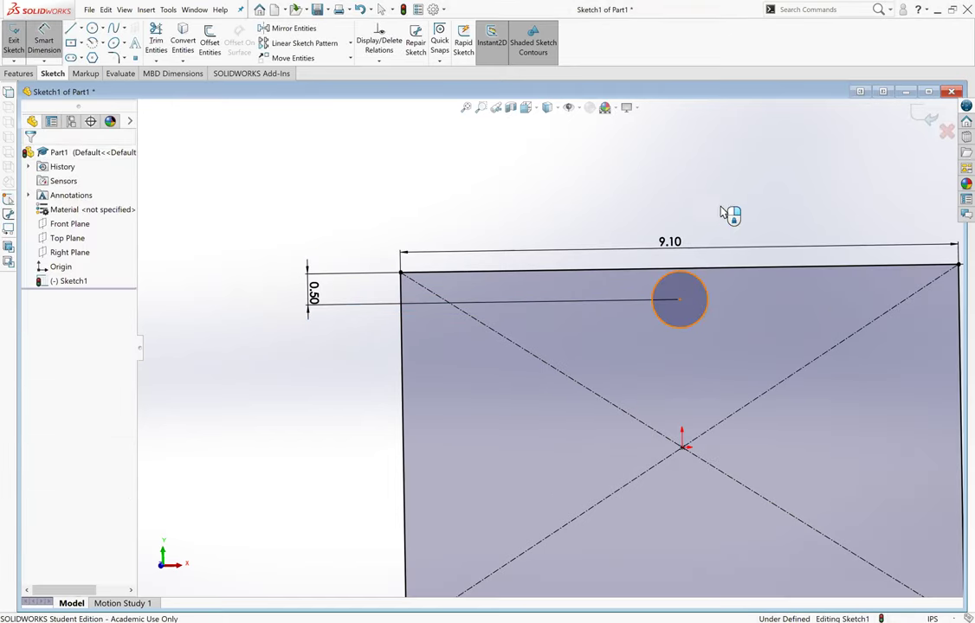
pyautogui.click(695, 277)
pyautogui.click(722, 211)
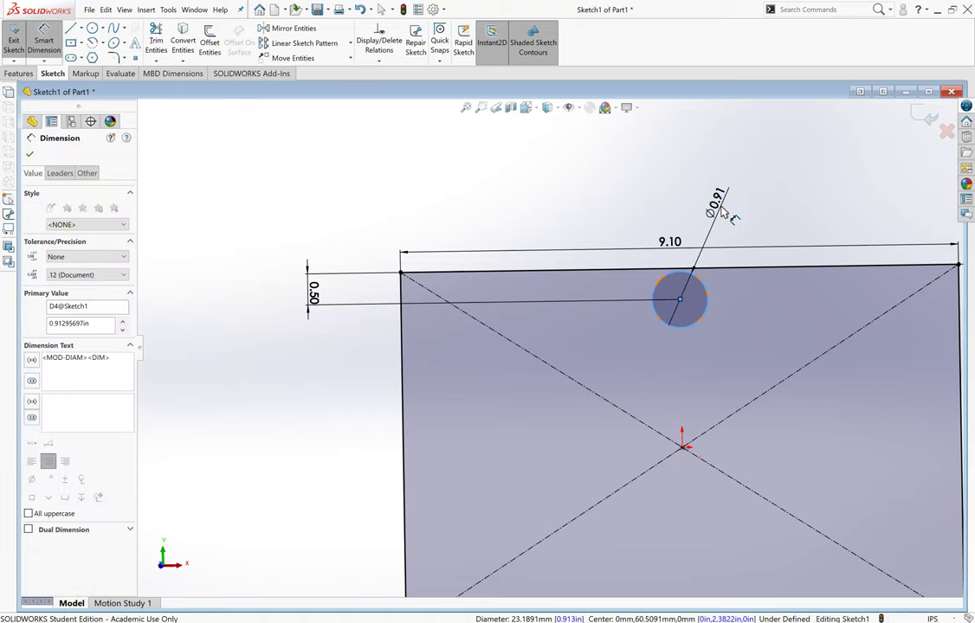
pyautogui.press('z')
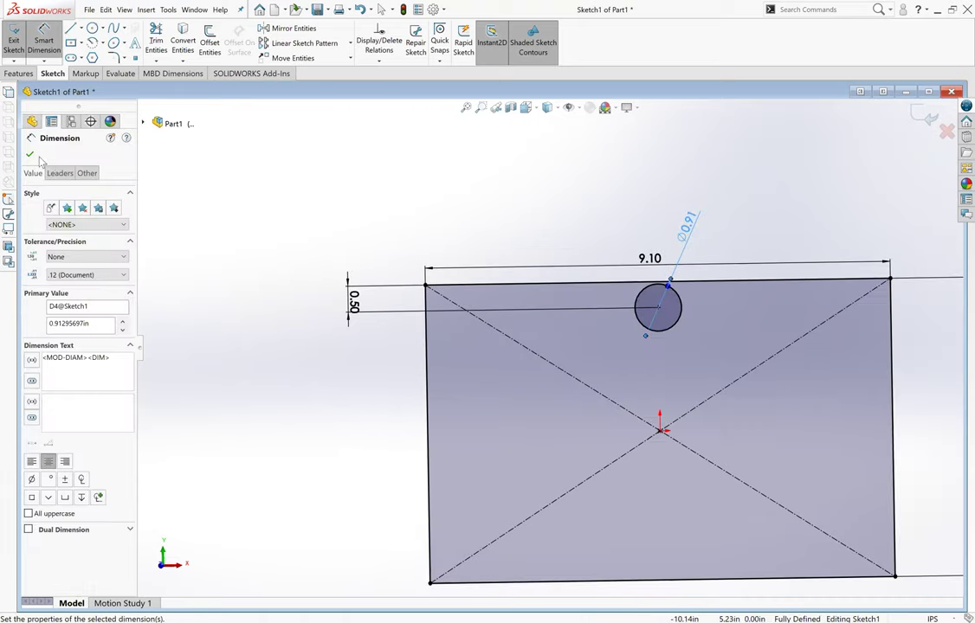
pyautogui.click(29, 155)
pyautogui.press('z')
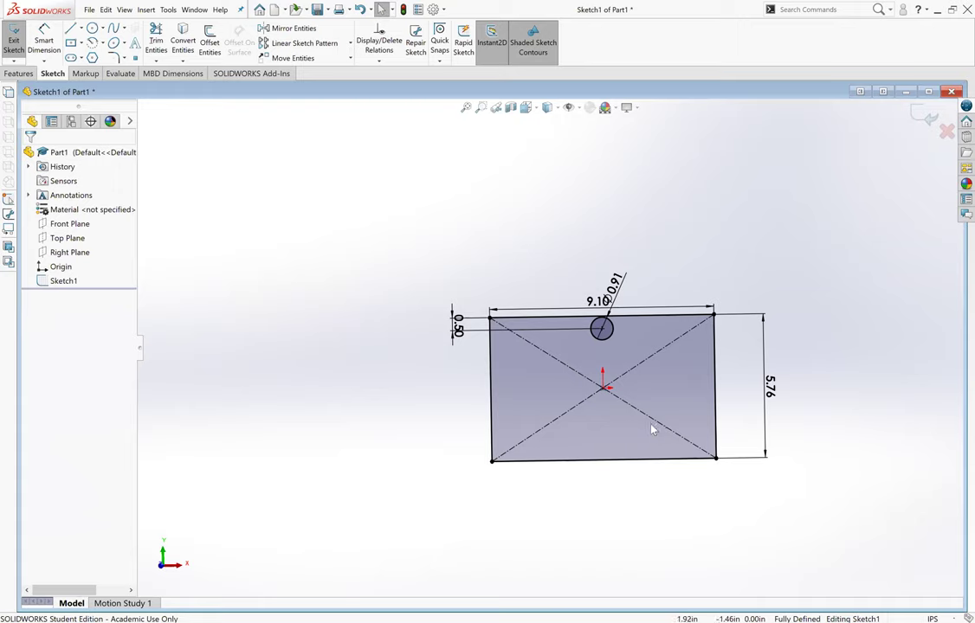
pyautogui.scroll(-1, 652, 424)
pyautogui.press('f')
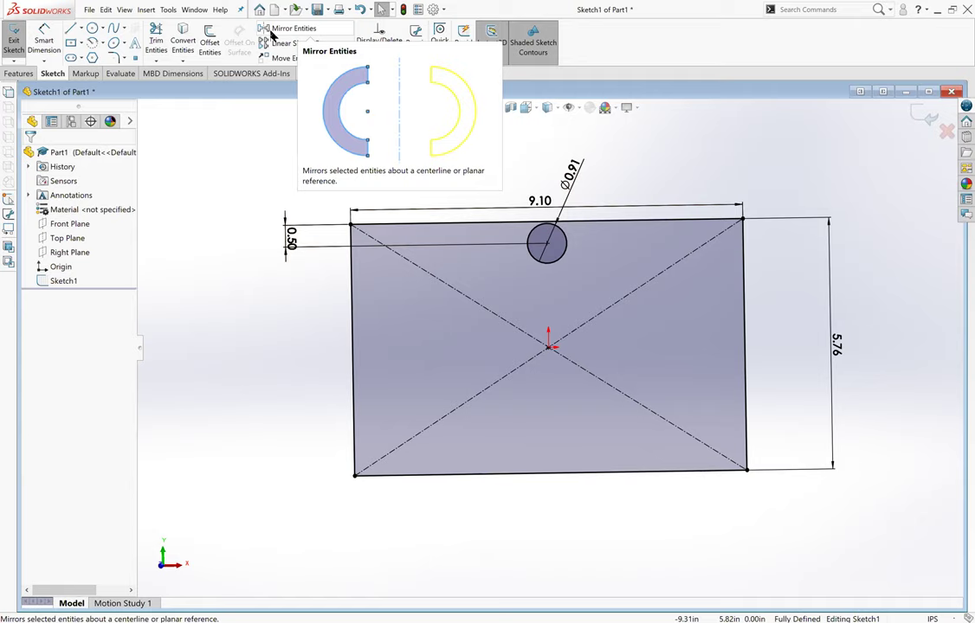
pyautogui.click(271, 31)
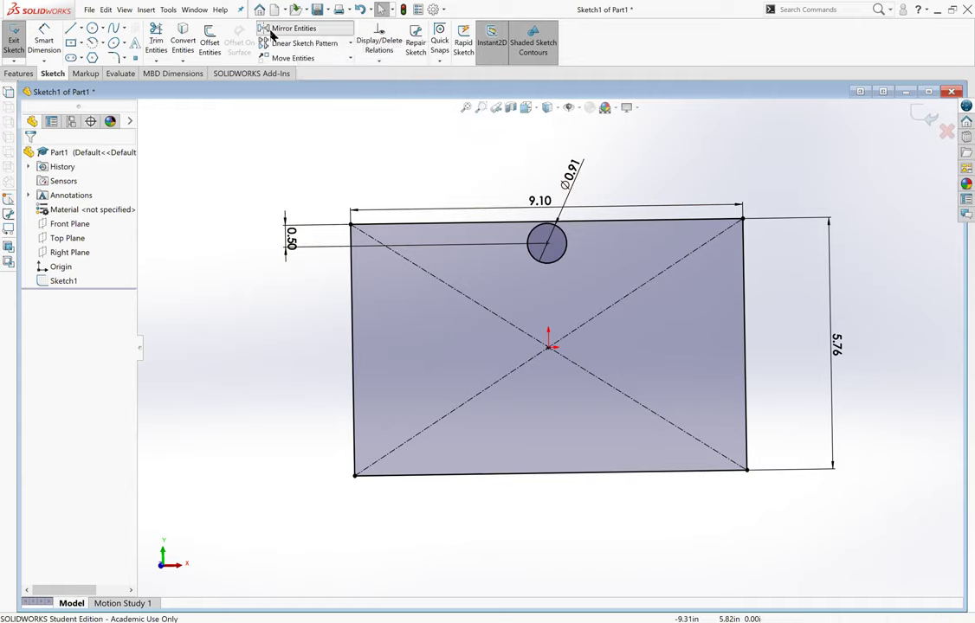
# Mirror the top circle about the Top Plane to create a matching bottom circle.
pyautogui.click(557, 246)
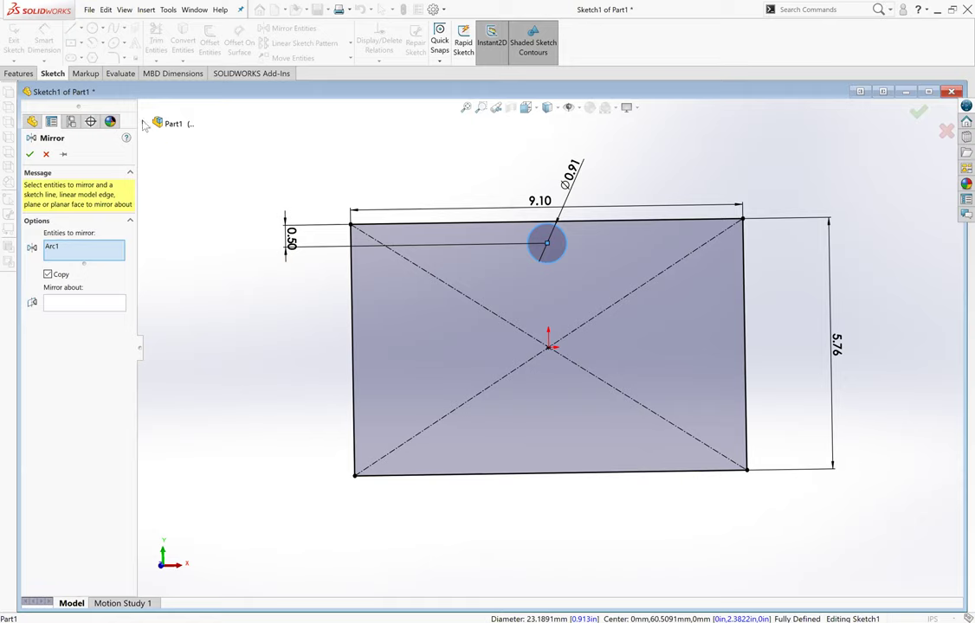
pyautogui.click(143, 124)
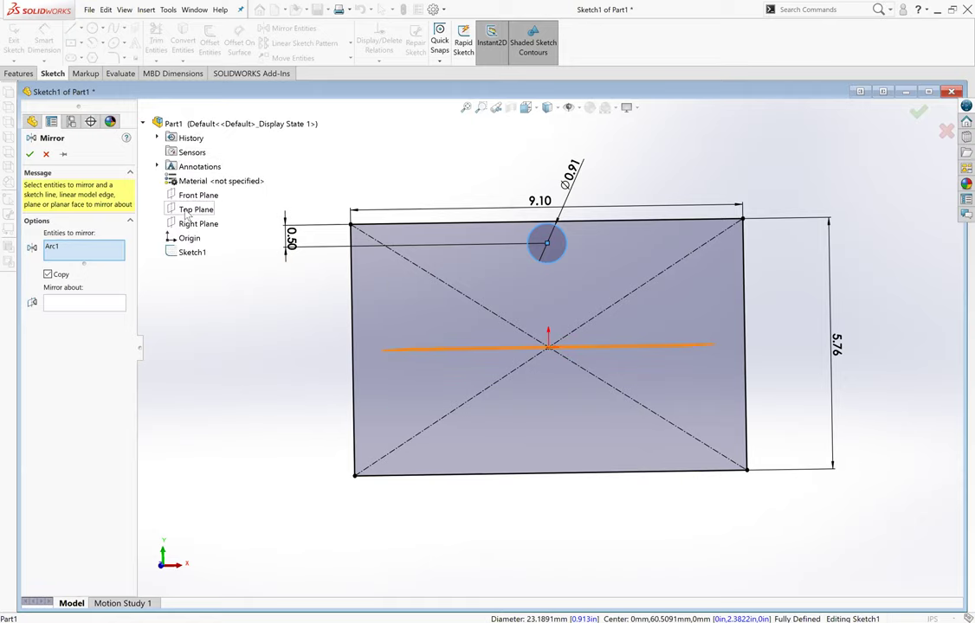
pyautogui.click(74, 304)
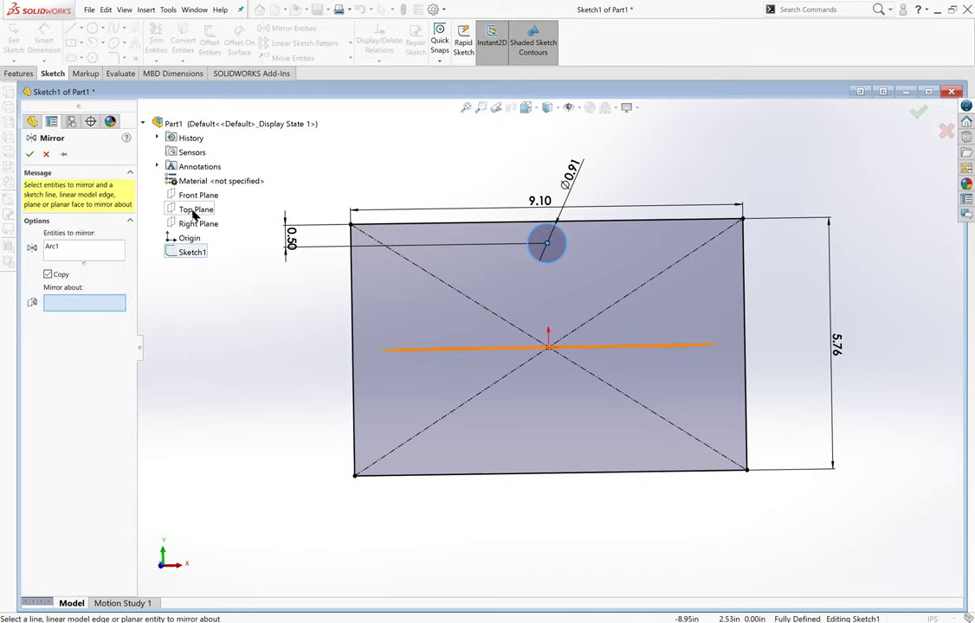
pyautogui.click(194, 212)
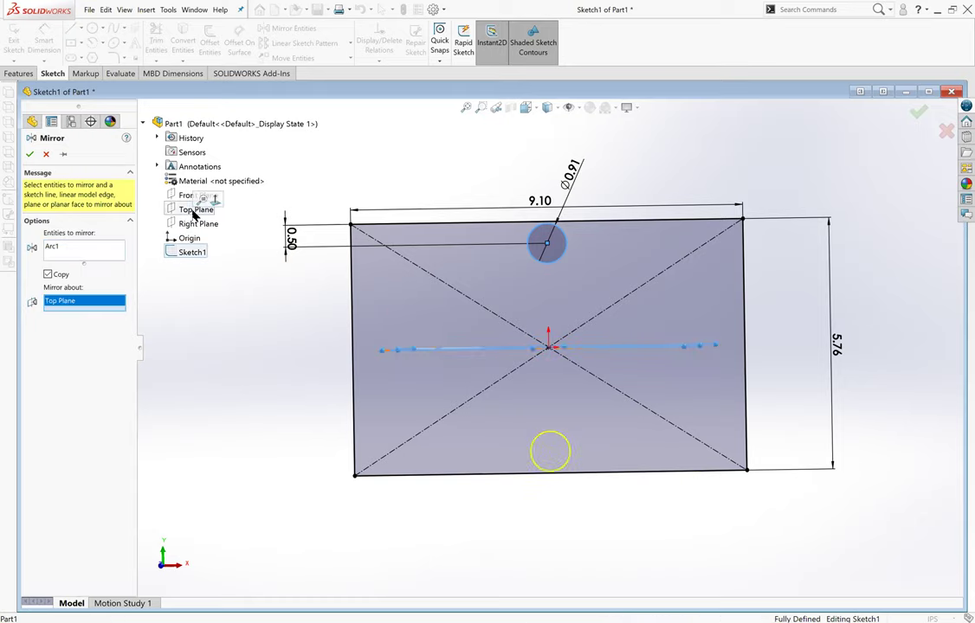
pyautogui.click(30, 154)
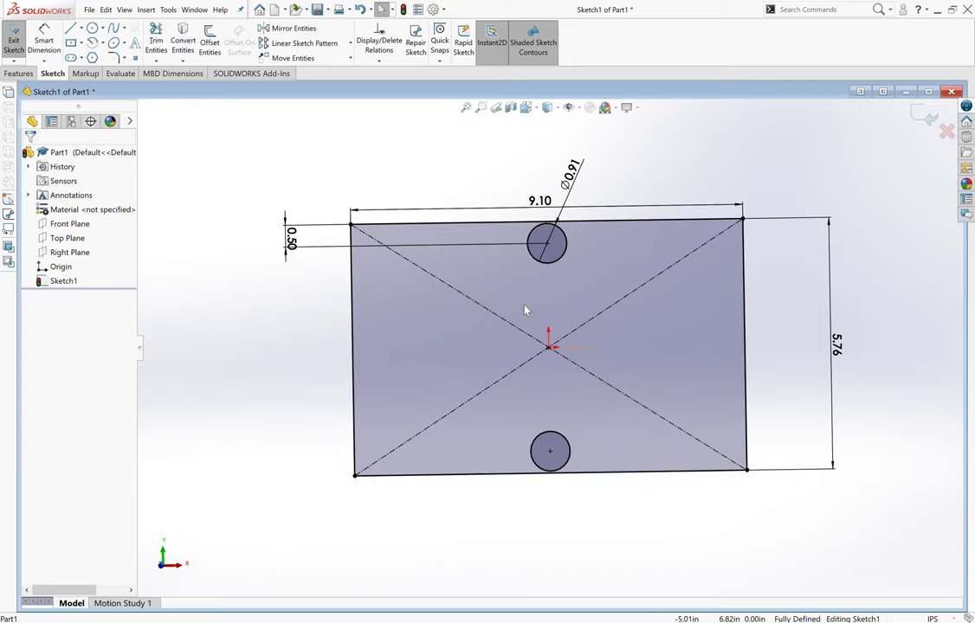
pyautogui.scroll(2, 547, 322)
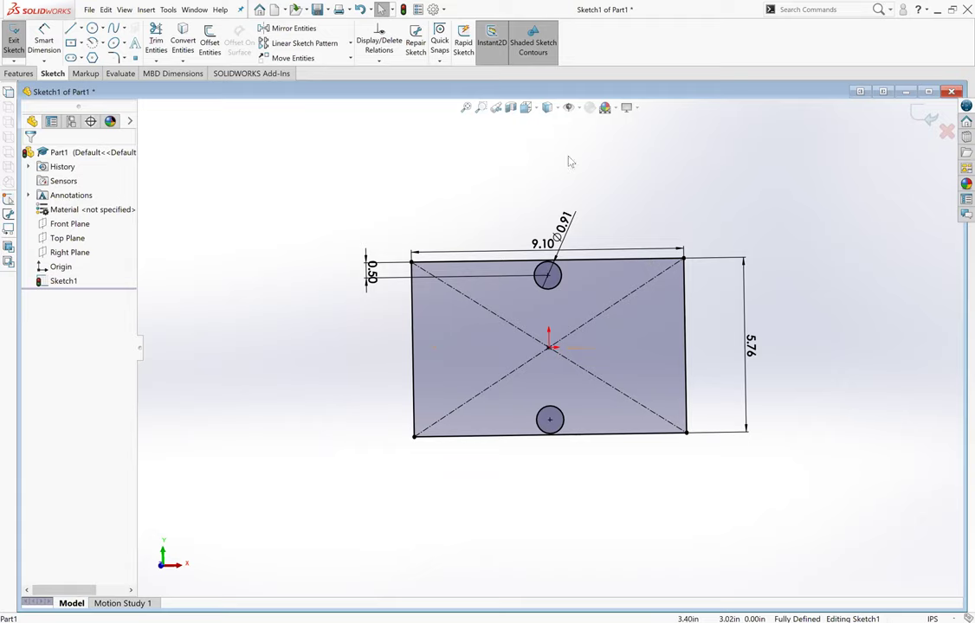
pyautogui.scroll(-2, 531, 337)
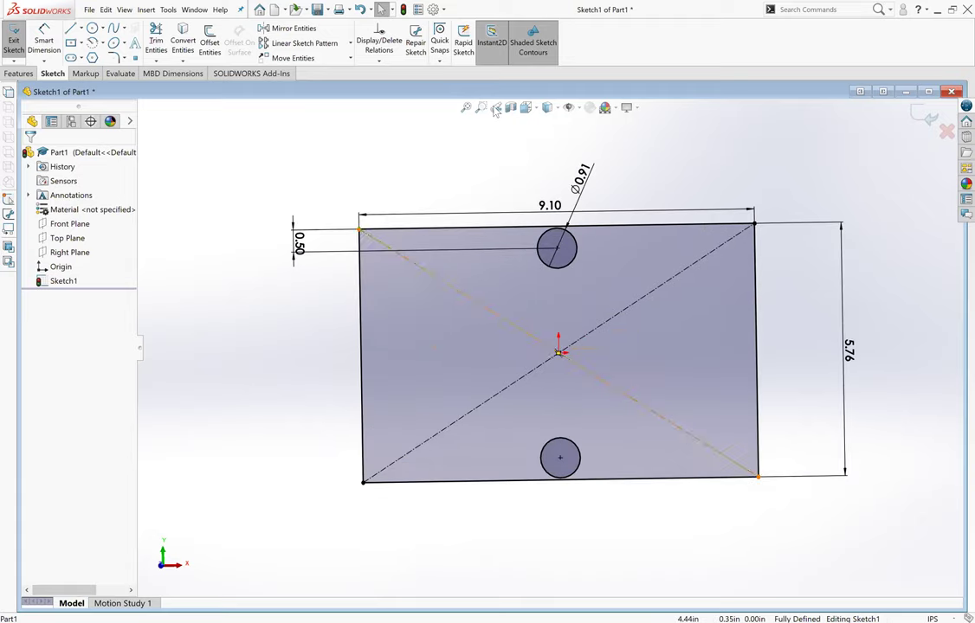
pyautogui.scroll(3, 284, 380)
pyautogui.scroll(1, 583, 333)
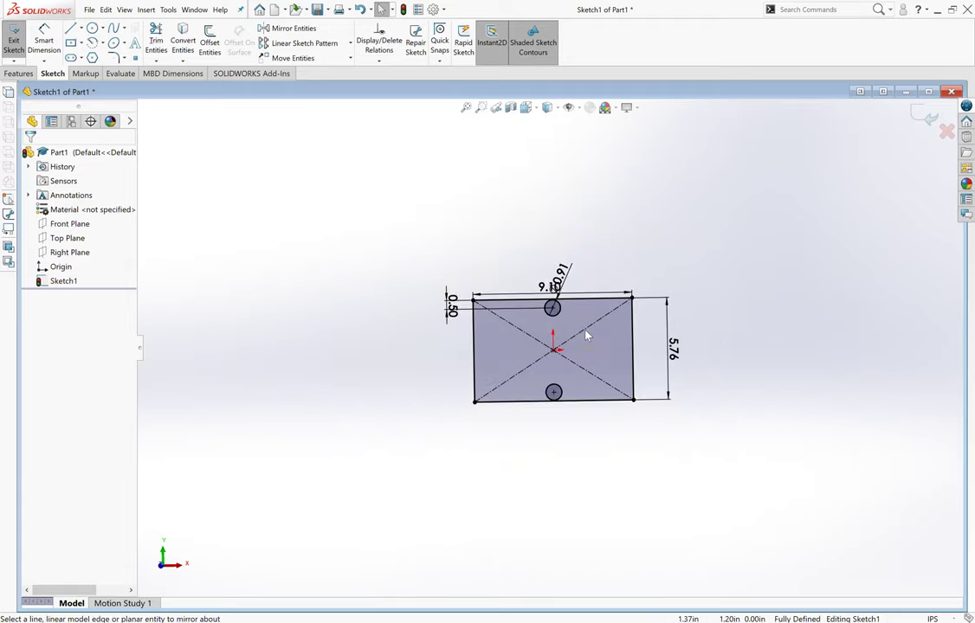
pyautogui.scroll(-4, 583, 333)
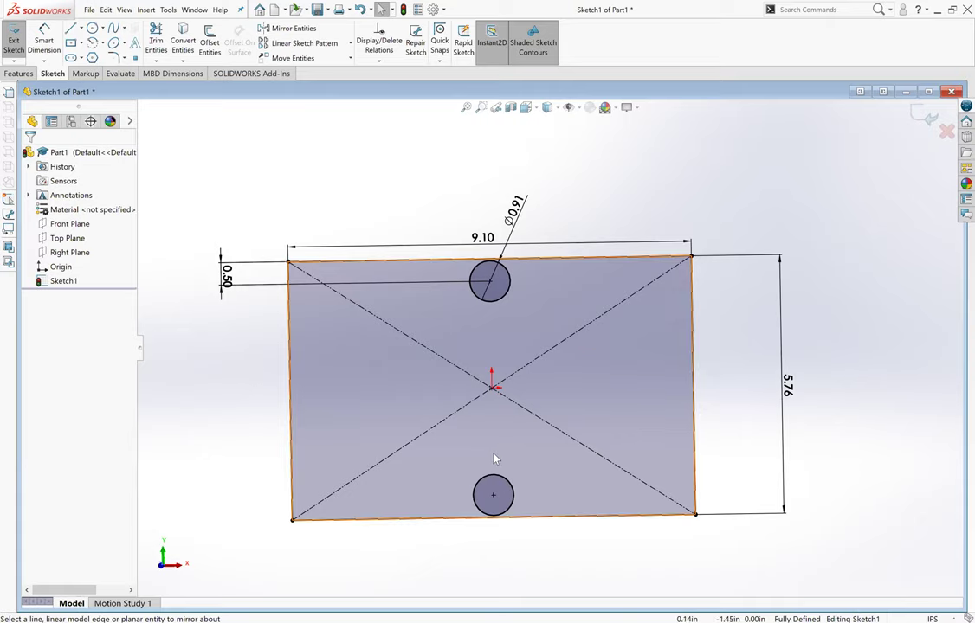
pyautogui.scroll(2, 491, 455)
pyautogui.scroll(-2, 492, 454)
pyautogui.moveTo(491, 455)
pyautogui.mouseDown(button='middle')
pyautogui.moveTo(482, 448)
pyautogui.moveTo(496, 329)
pyautogui.moveTo(516, 446)
pyautogui.moveTo(492, 417)
pyautogui.moveTo(502, 369)
pyautogui.moveTo(474, 238)
pyautogui.mouseUp(button='middle')
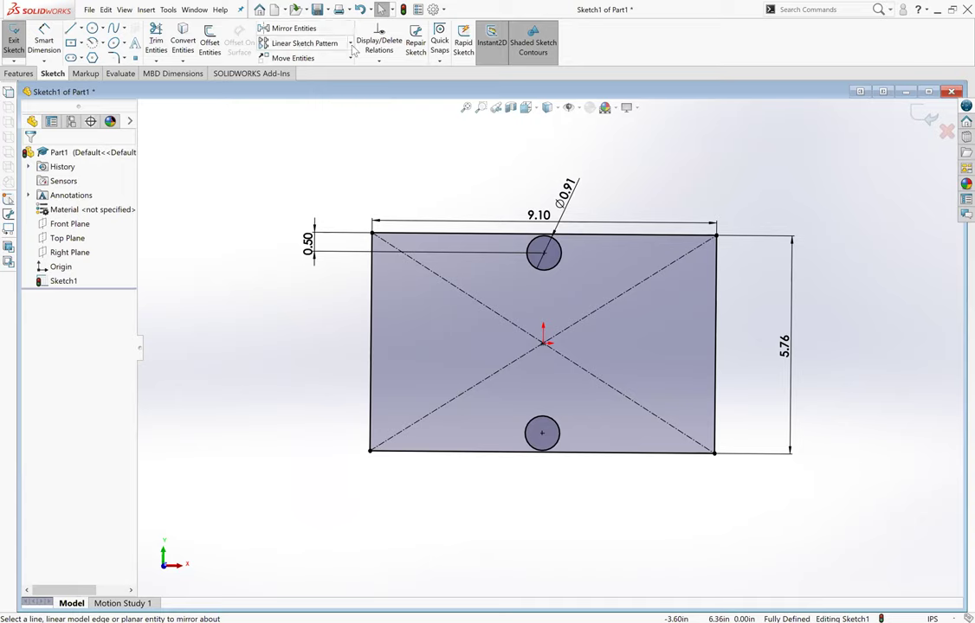
# Choose Linear Sketch Pattern from the sketch pattern dropdown.
pyautogui.click(351, 44)
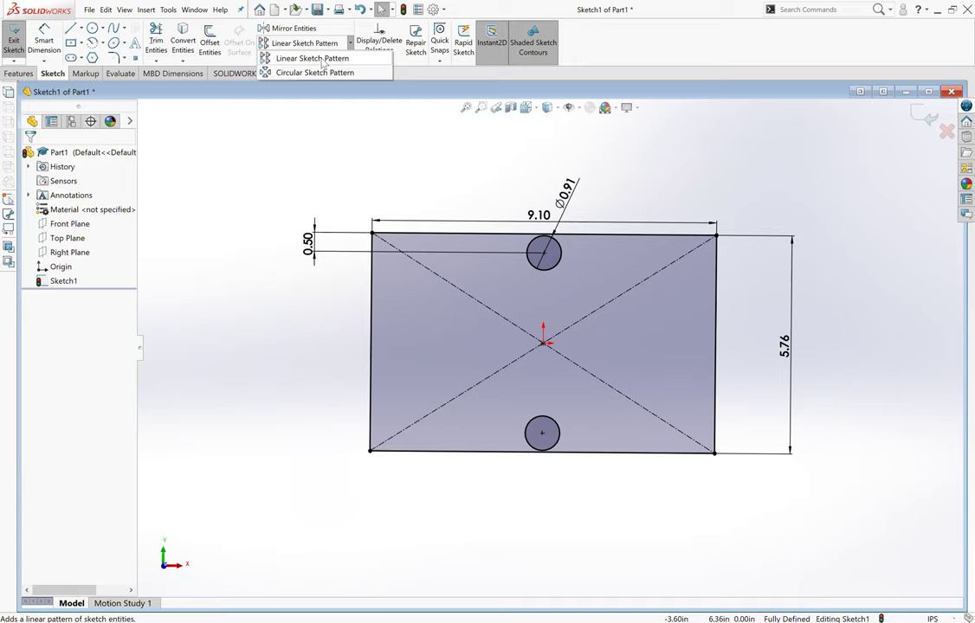
pyautogui.click(322, 62)
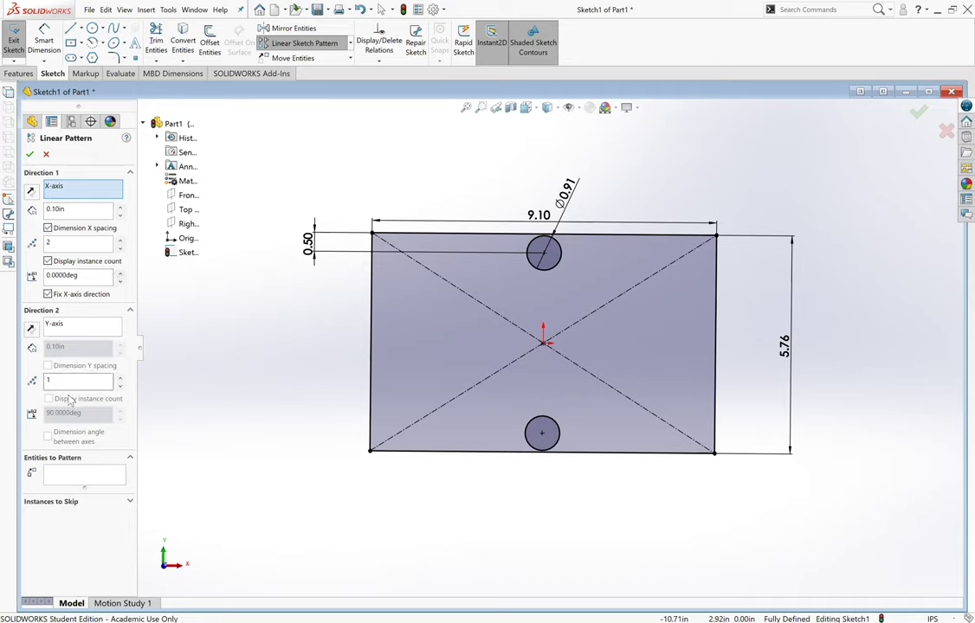
# Select both circles to pattern and set Direction 1 spacing to 2.00in.
pyautogui.click(76, 473)
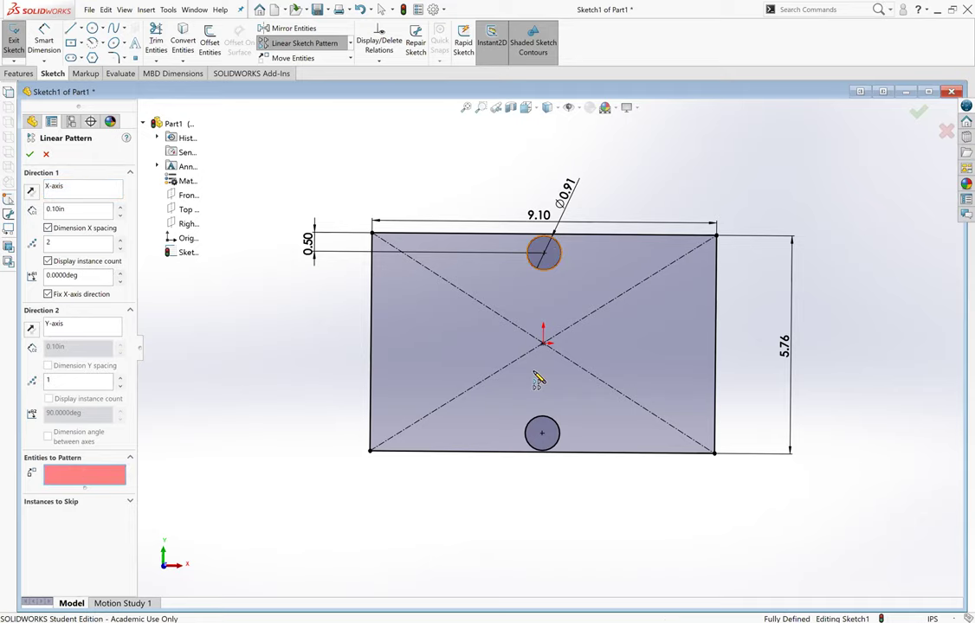
pyautogui.click(551, 253)
pyautogui.click(553, 432)
pyautogui.doubleClick(56, 210)
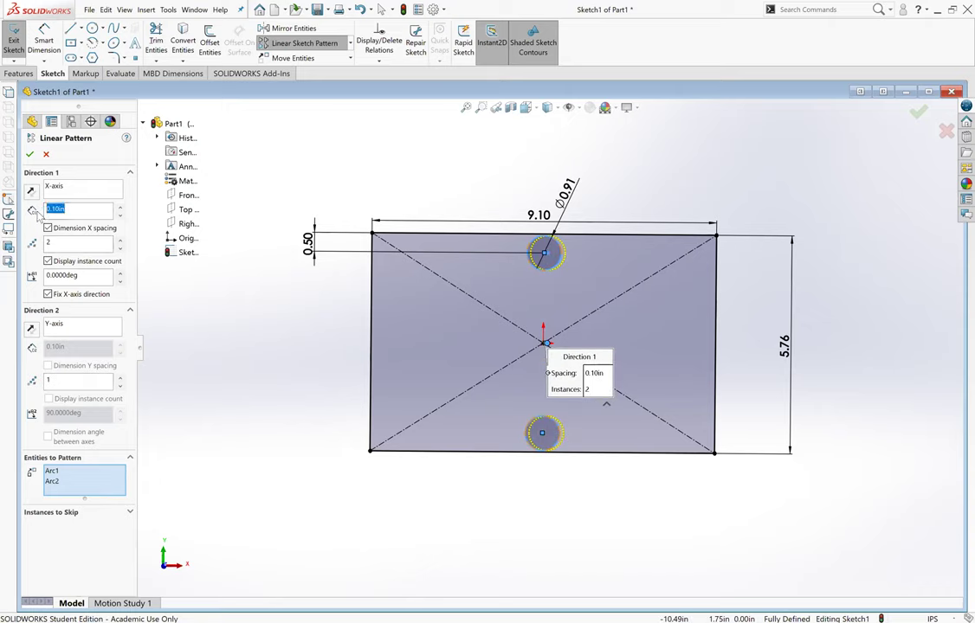
pyautogui.write('2')
pyautogui.press('Return')
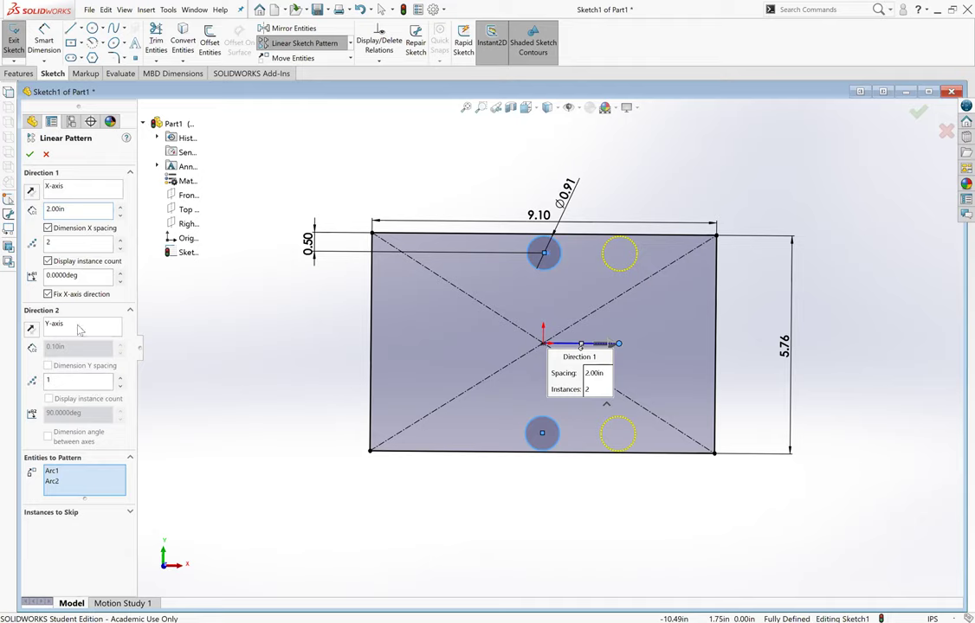
# Set Direction 2 to 3 instances with reversed direction, clearing its top-edge reference.
pyautogui.click(78, 327)
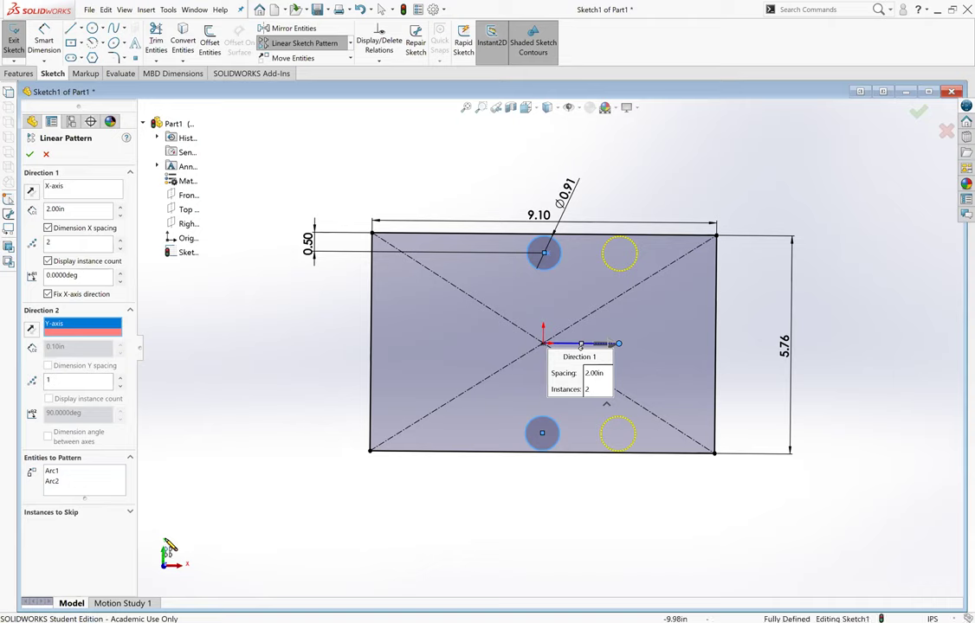
pyautogui.click(427, 233)
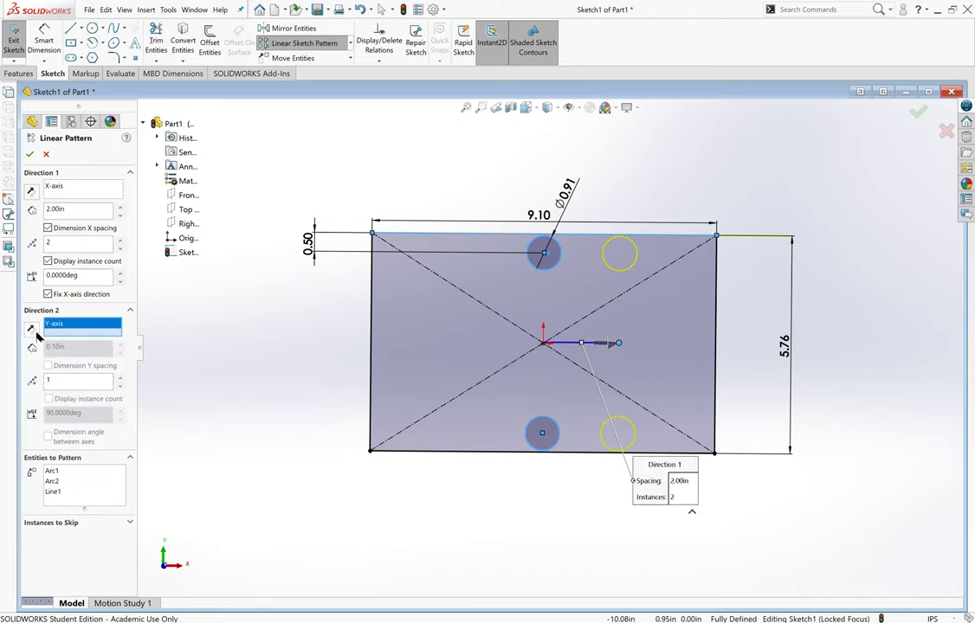
pyautogui.rightClick(83, 322)
pyautogui.click(117, 327)
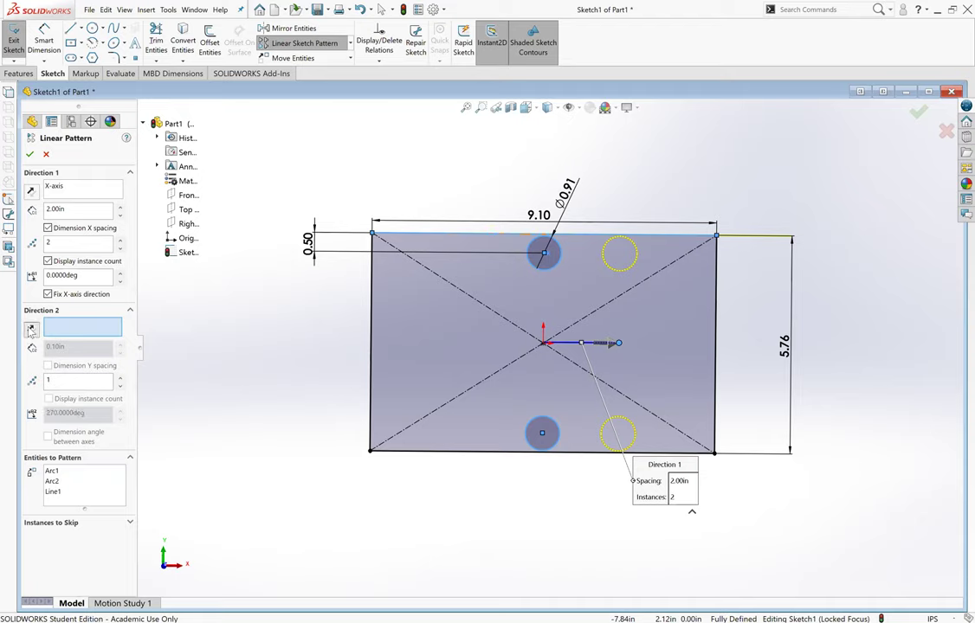
pyautogui.write('3')
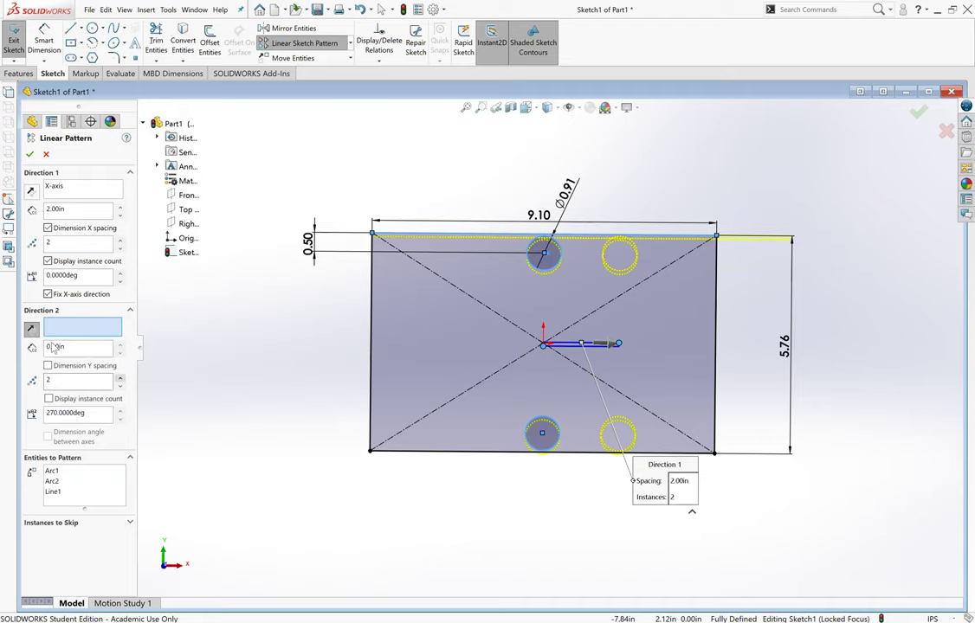
pyautogui.click(31, 329)
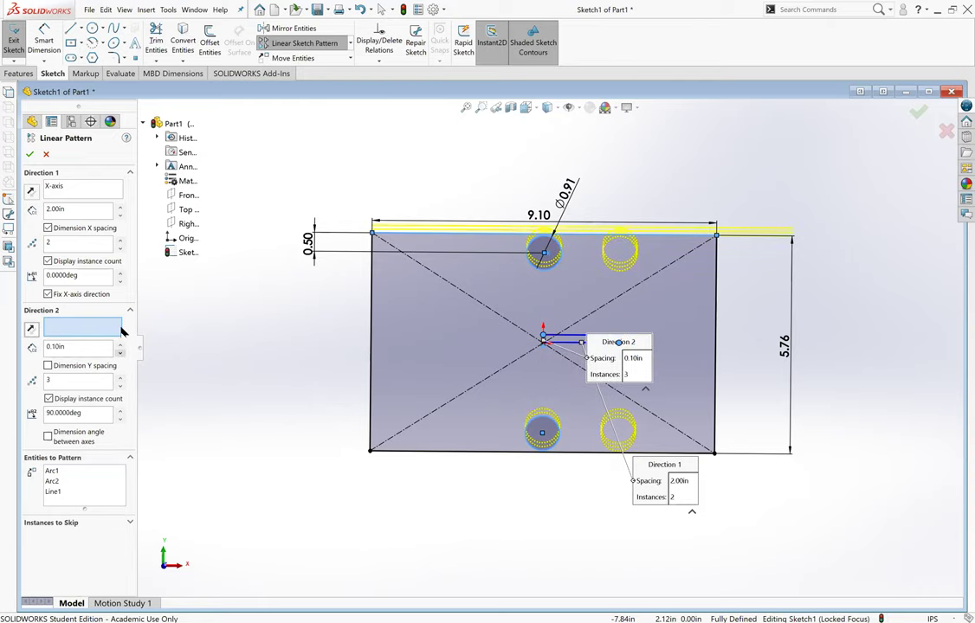
pyautogui.scroll(2, 290, 258)
pyautogui.moveTo(342, 342)
pyautogui.mouseDown(button='middle')
pyautogui.moveTo(391, 308)
pyautogui.moveTo(659, 335)
pyautogui.mouseUp(button='middle')
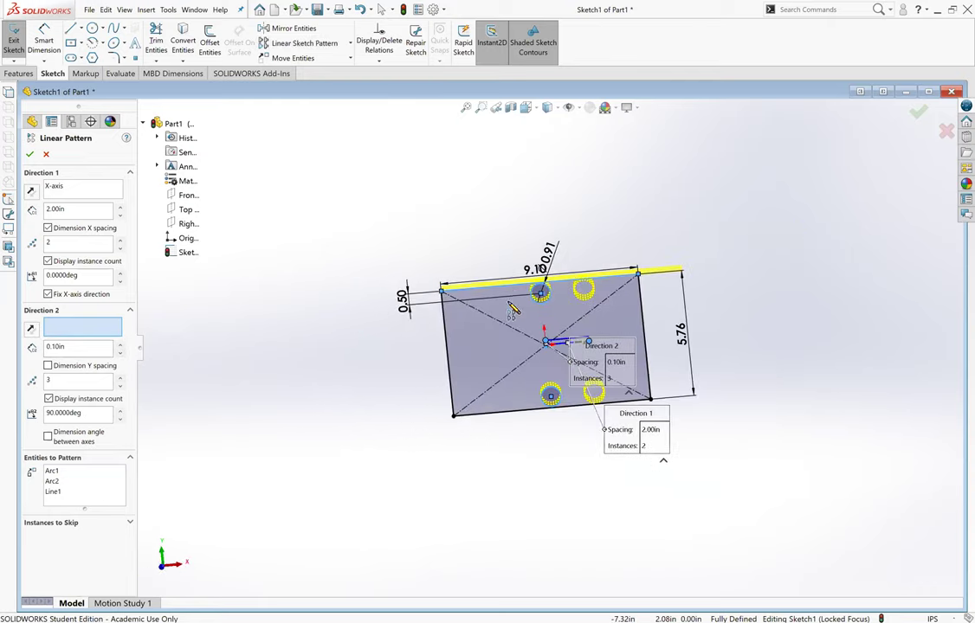
pyautogui.scroll(-5, 659, 336)
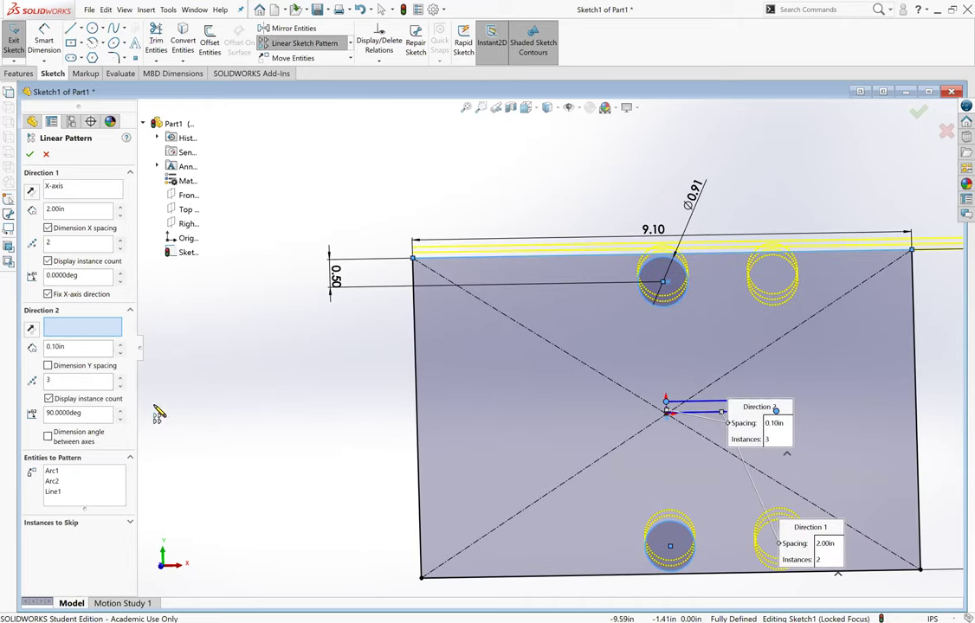
# Remove Line1 from the Entities to Pattern box and clear all remaining selections.
pyautogui.click(67, 492)
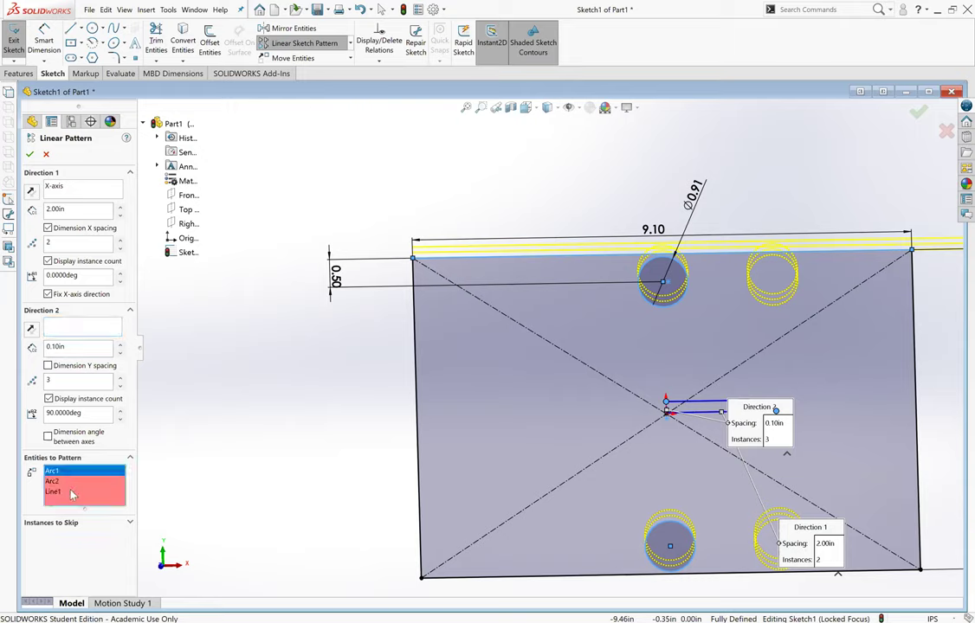
pyautogui.rightClick(69, 495)
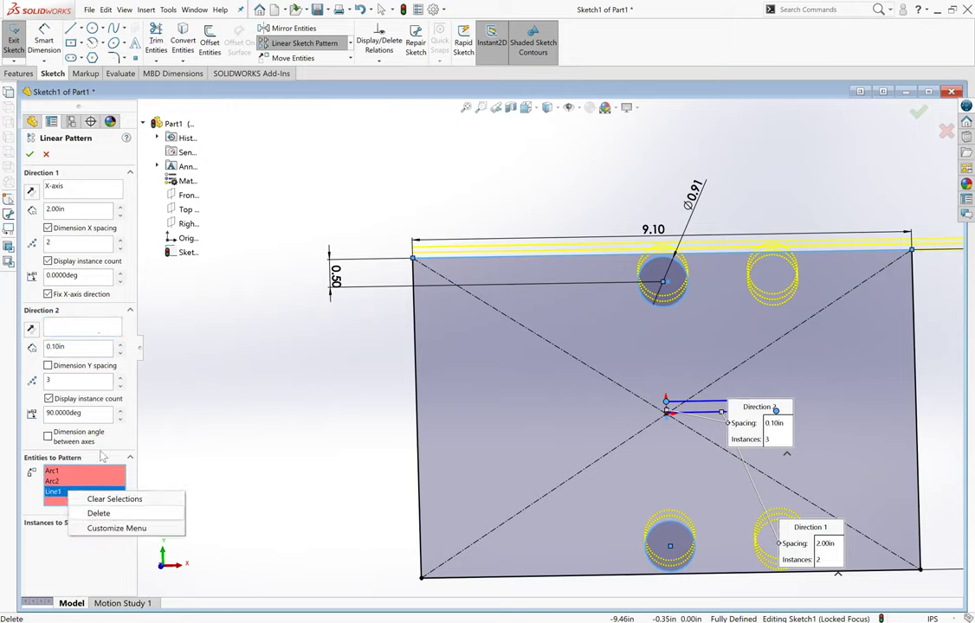
pyautogui.click(98, 514)
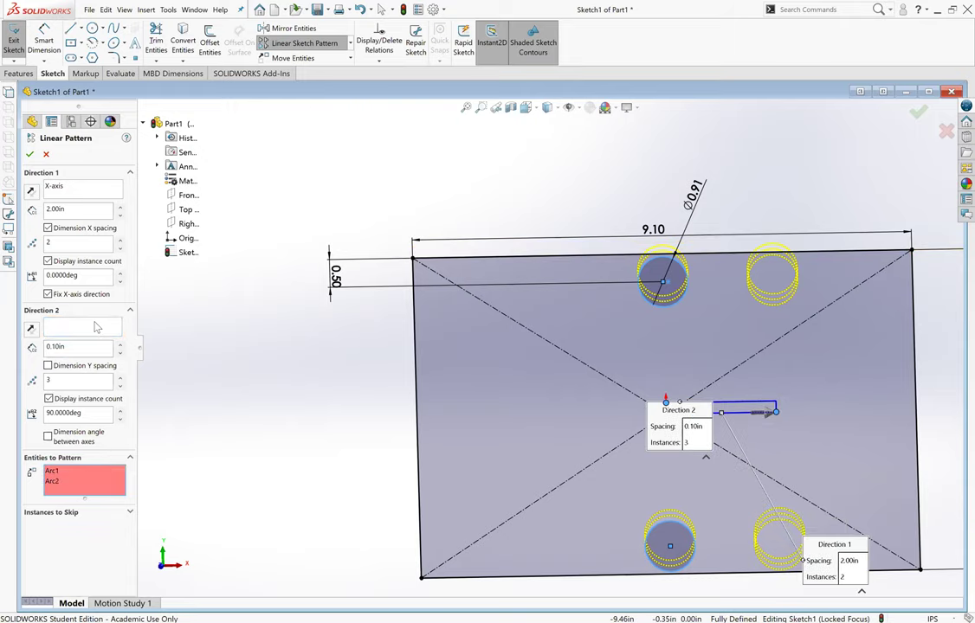
pyautogui.click(508, 263)
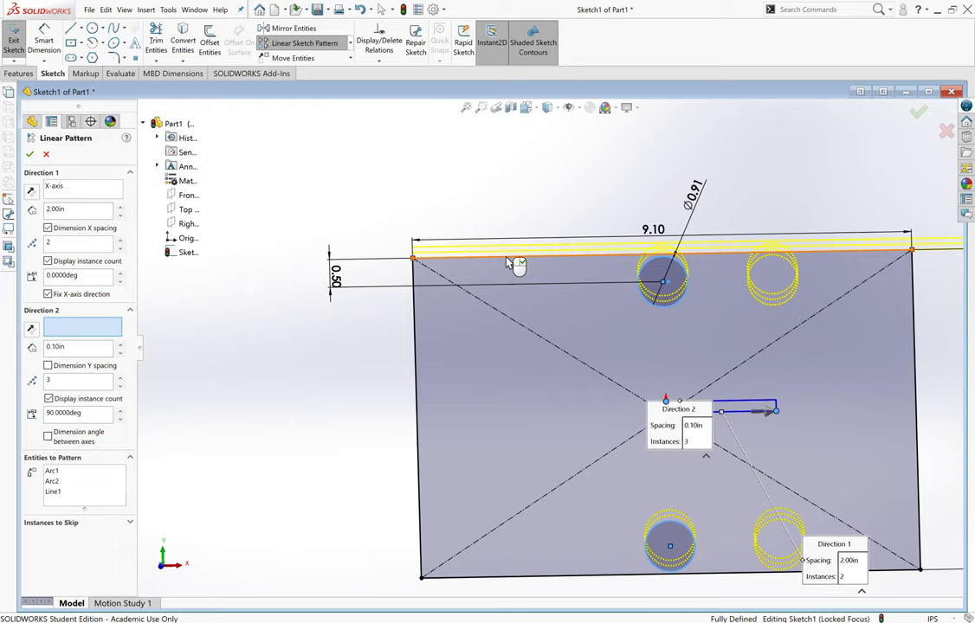
pyautogui.click(74, 493)
pyautogui.rightClick(74, 493)
pyautogui.click(98, 514)
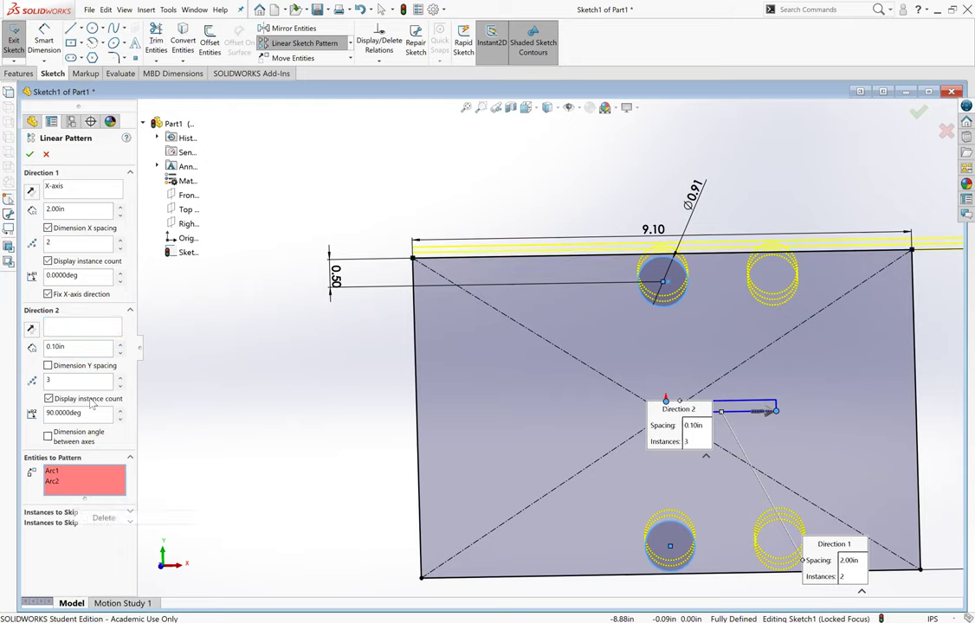
pyautogui.click(69, 310)
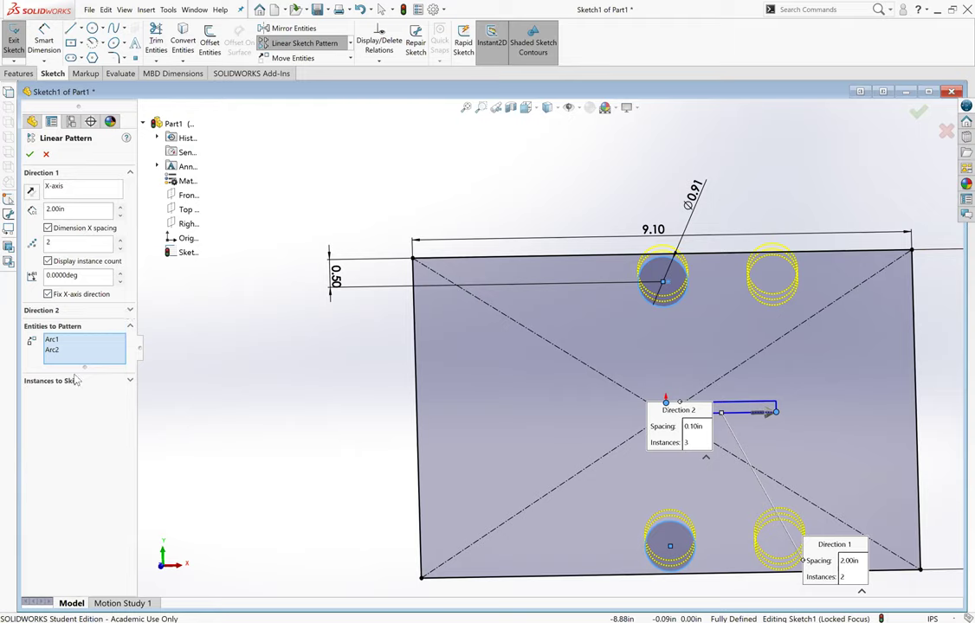
pyautogui.click(102, 489)
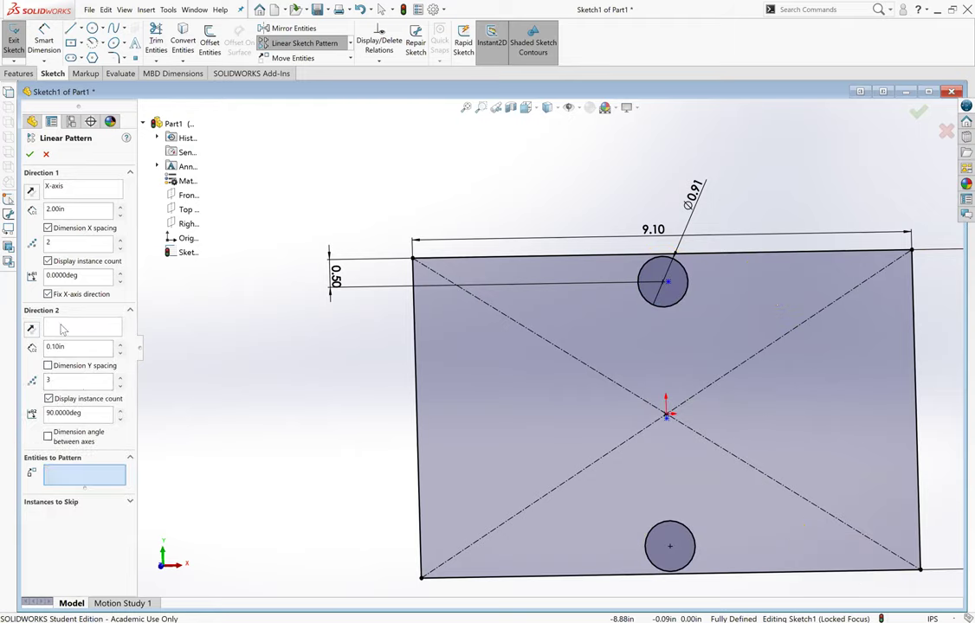
# Set Direction 2 along the top edge, reversed downward, with 2.00in spacing.
pyautogui.click(63, 329)
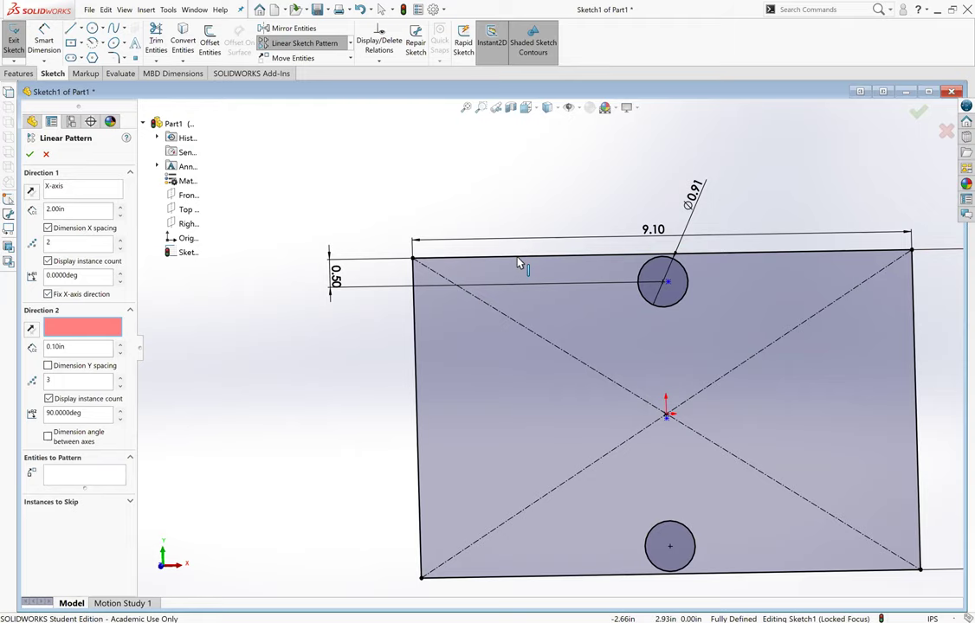
pyautogui.click(518, 262)
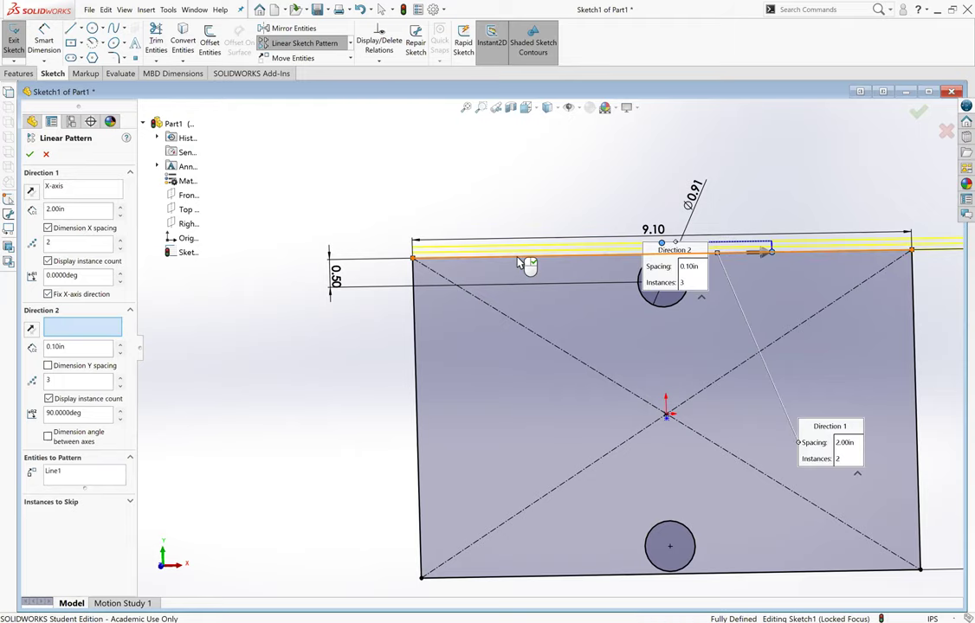
pyautogui.click(32, 330)
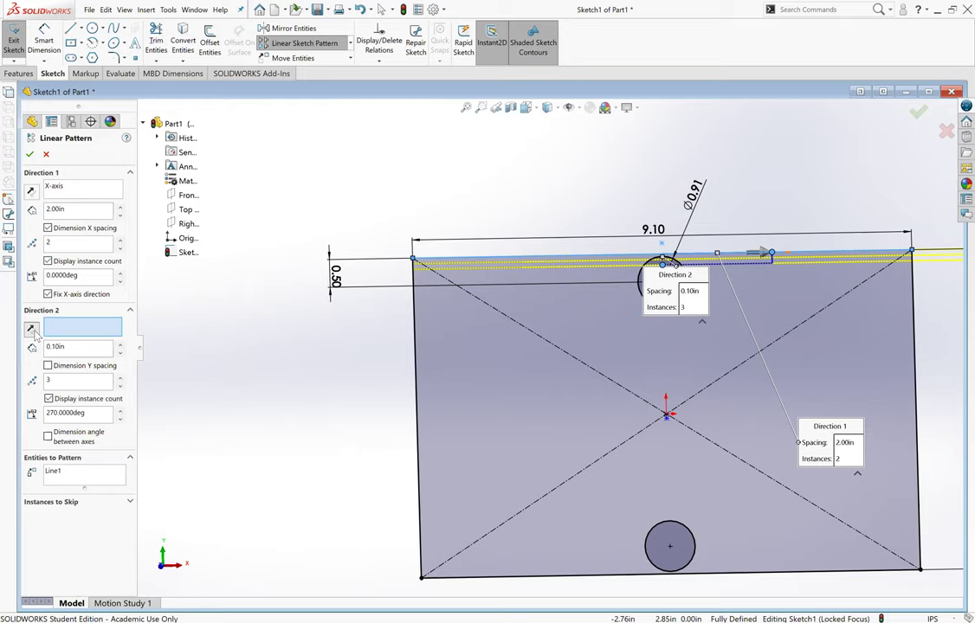
pyautogui.moveTo(91, 351); pyautogui.dragTo(17, 344)
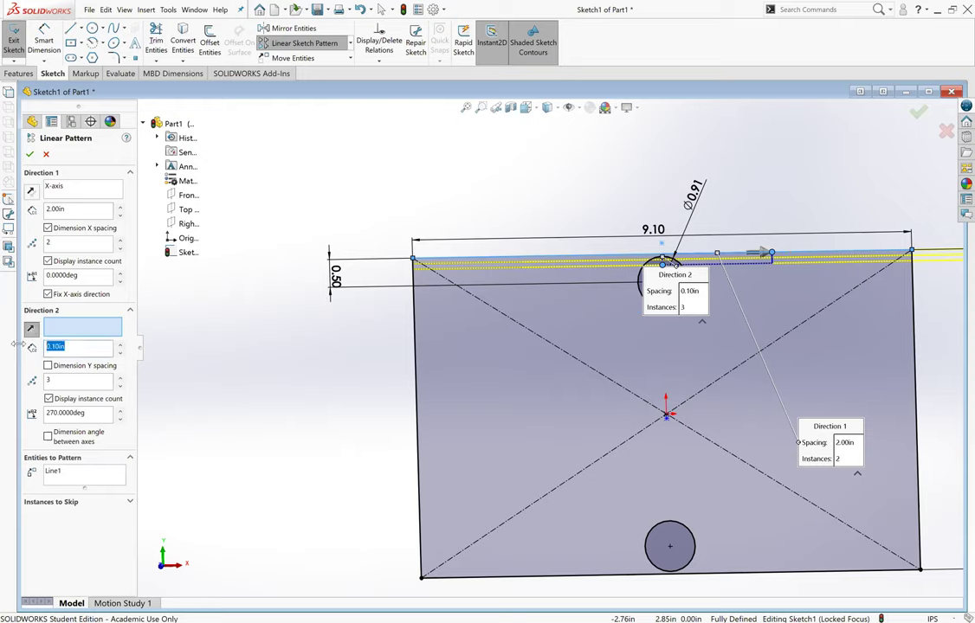
pyautogui.write('2')
pyautogui.press('Return')
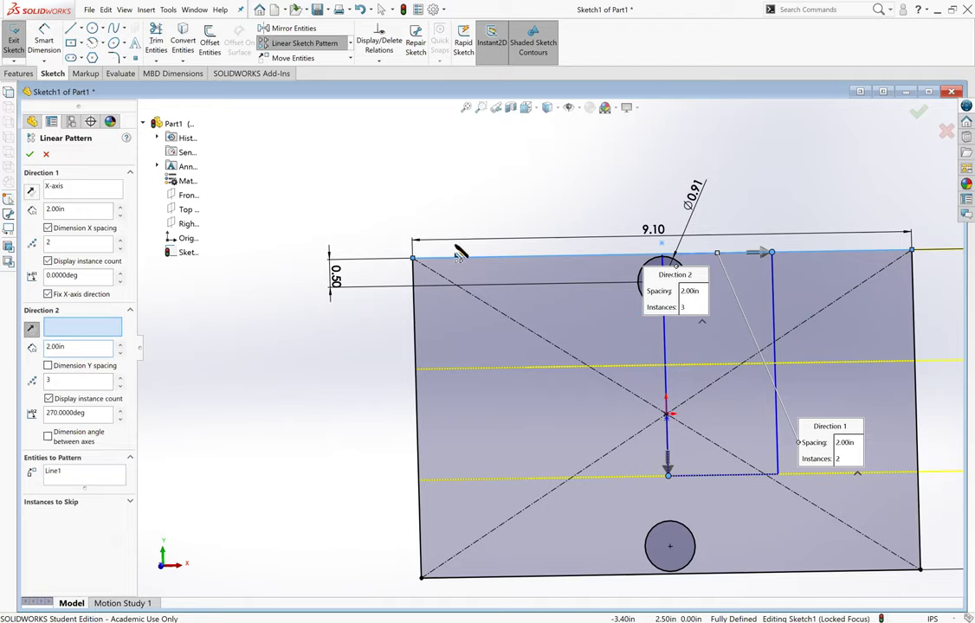
pyautogui.scroll(2, 549, 337)
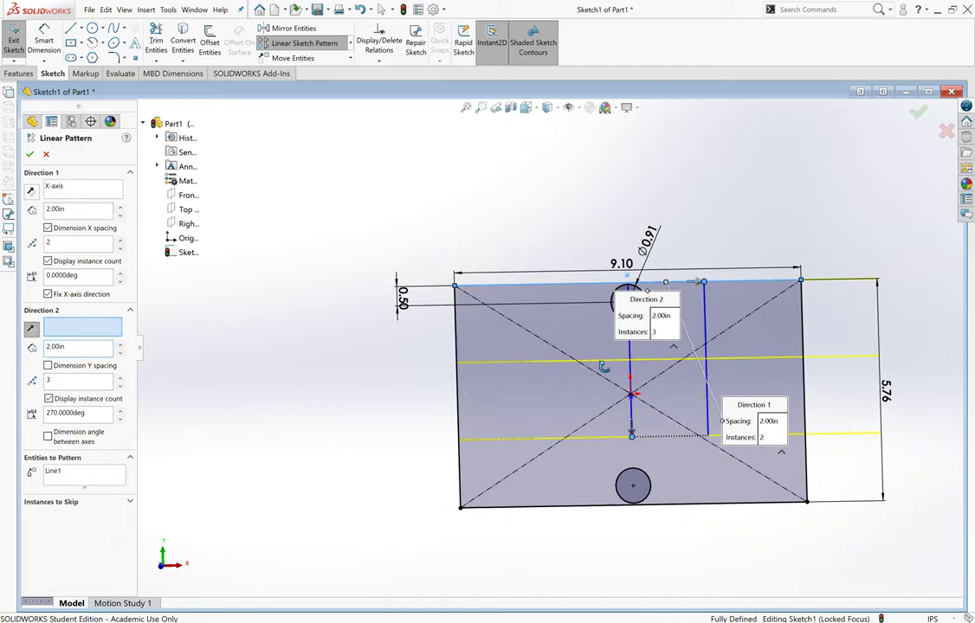
pyautogui.scroll(-1, 591, 354)
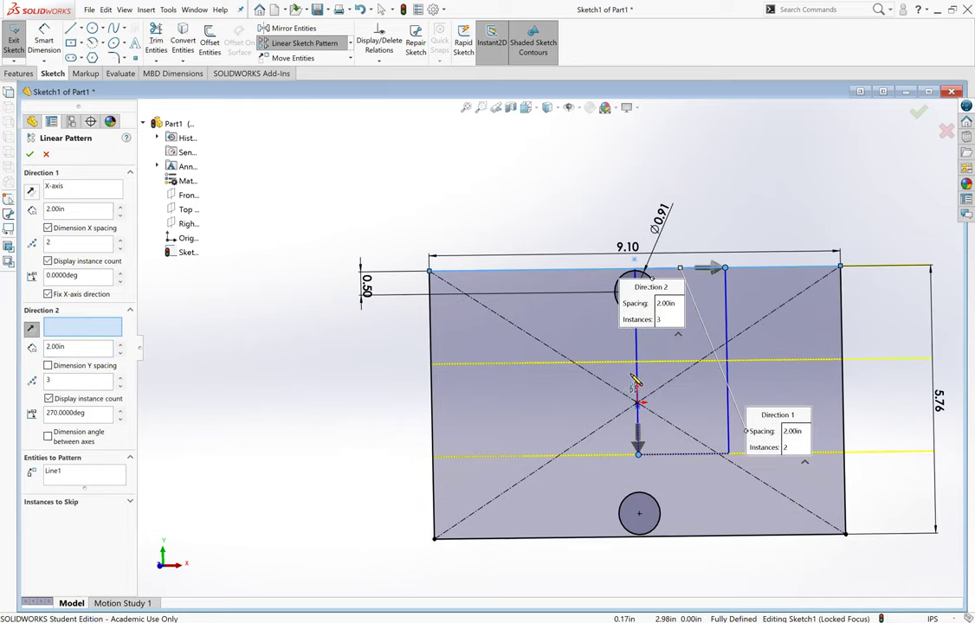
pyautogui.moveTo(553, 392)
pyautogui.mouseDown(button='middle')
pyautogui.moveTo(554, 421)
pyautogui.moveTo(573, 390)
pyautogui.moveTo(594, 382)
pyautogui.moveTo(591, 392)
pyautogui.moveTo(523, 344)
pyautogui.mouseUp(button='middle')
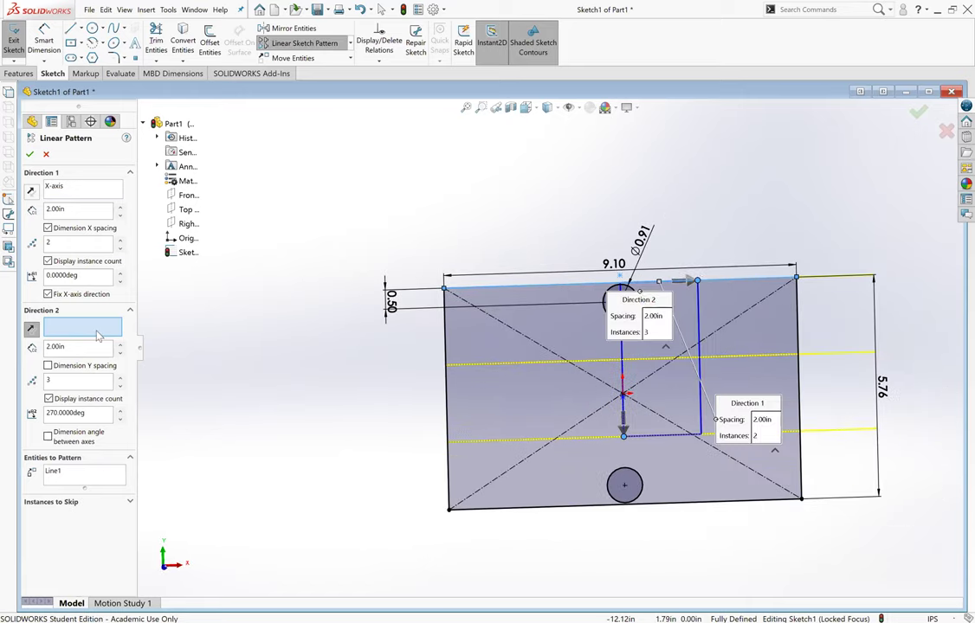
# Clear stray Line1 and Line2 entries and select the top circle as the entity to pattern.
pyautogui.click(448, 342)
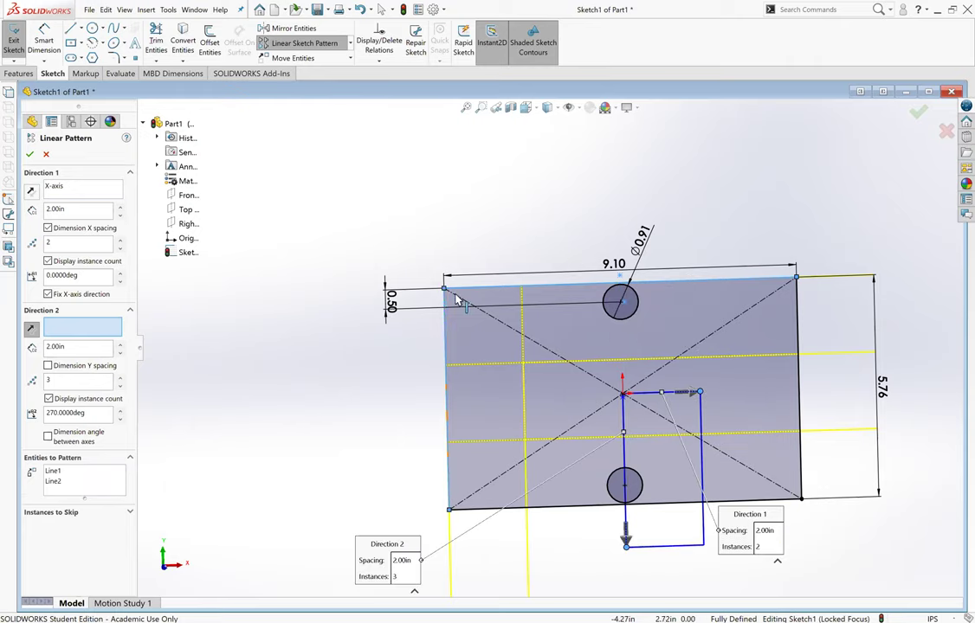
pyautogui.click(82, 327)
pyautogui.rightClick(94, 327)
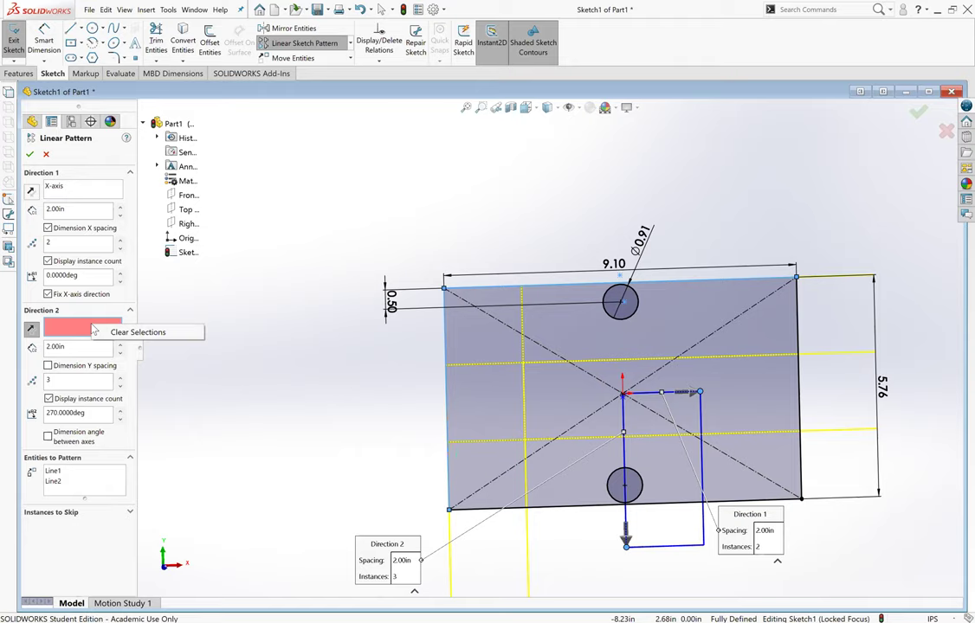
pyautogui.click(70, 328)
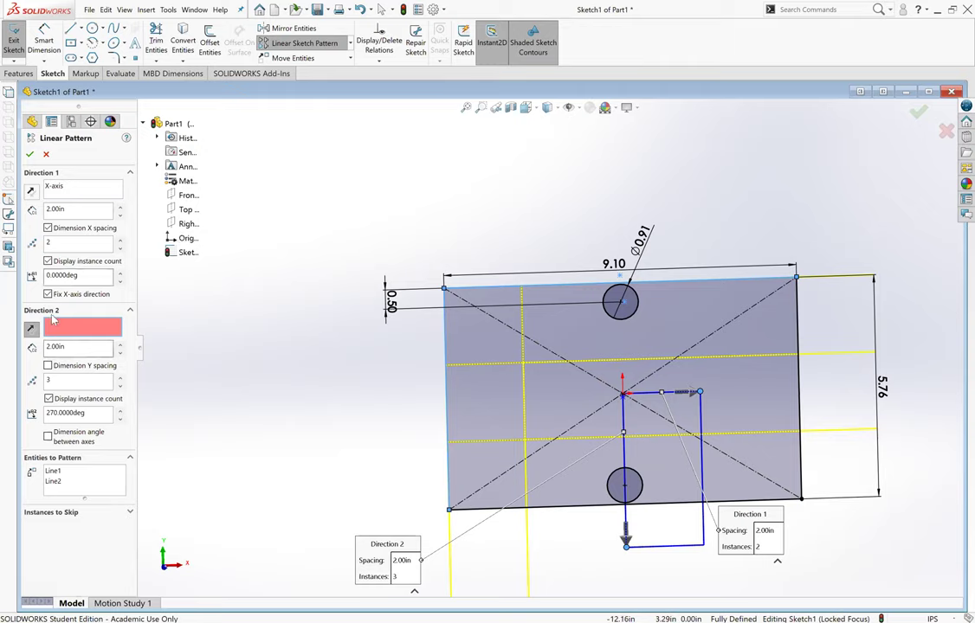
pyautogui.rightClick(65, 474)
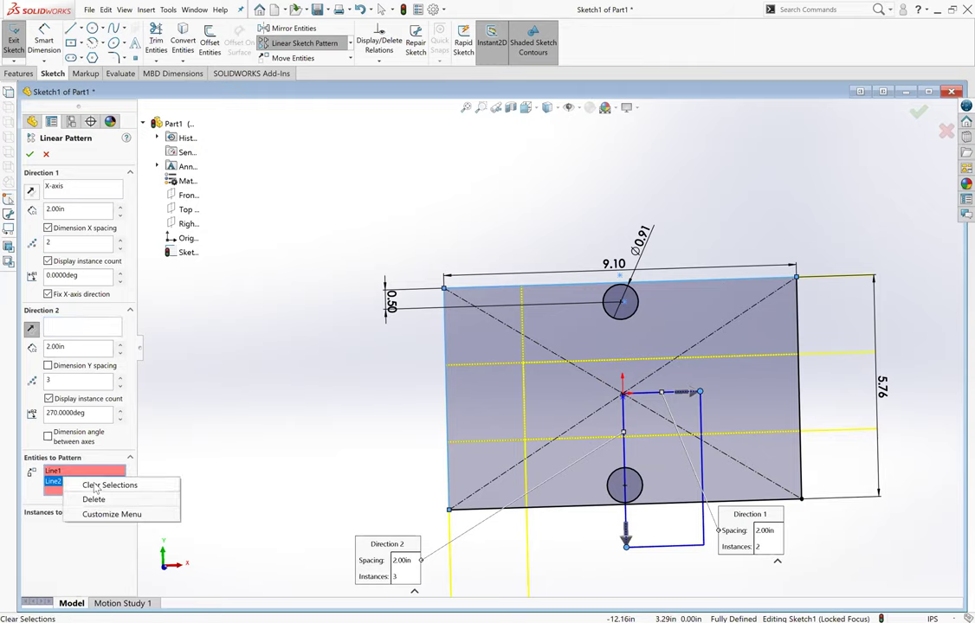
pyautogui.click(87, 484)
pyautogui.click(82, 328)
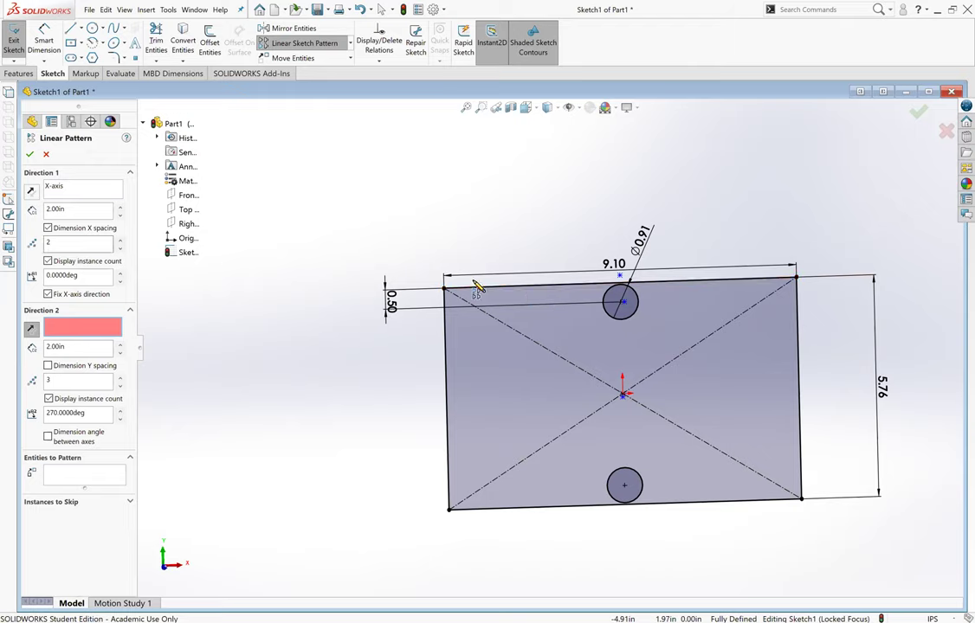
pyautogui.click(549, 290)
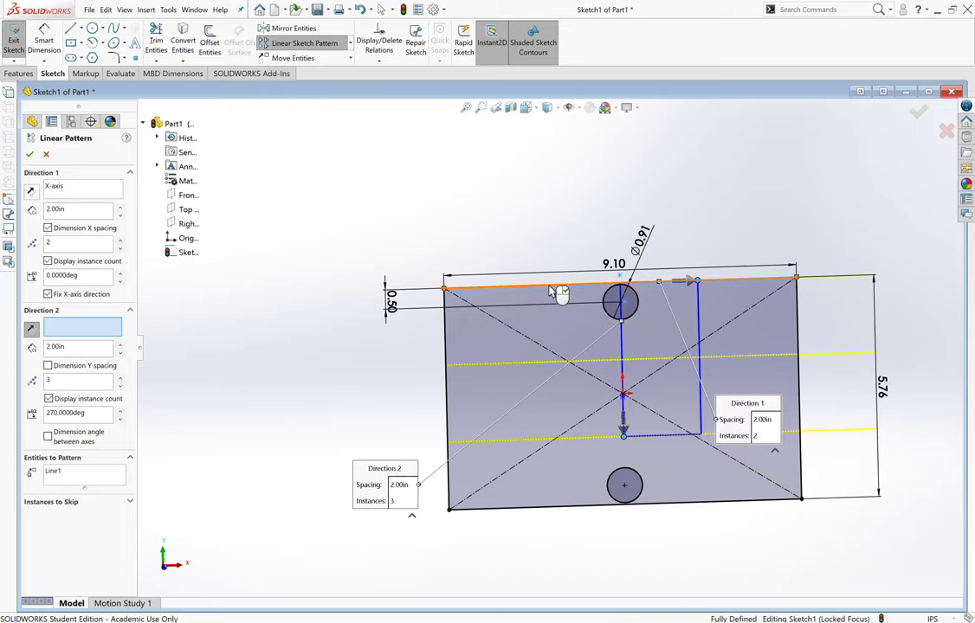
pyautogui.click(59, 482)
pyautogui.rightClick(87, 476)
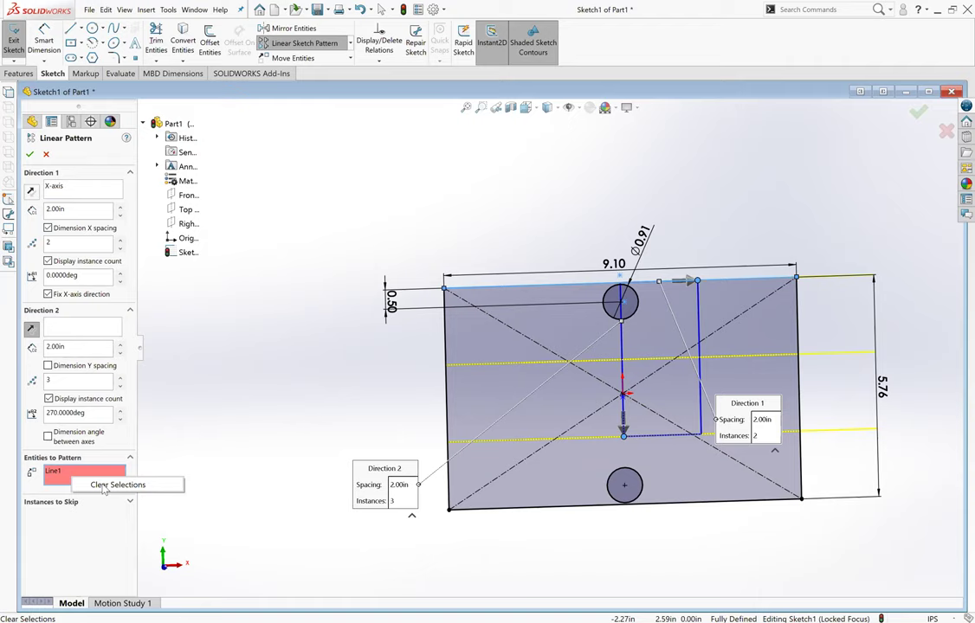
pyautogui.click(164, 483)
pyautogui.click(631, 303)
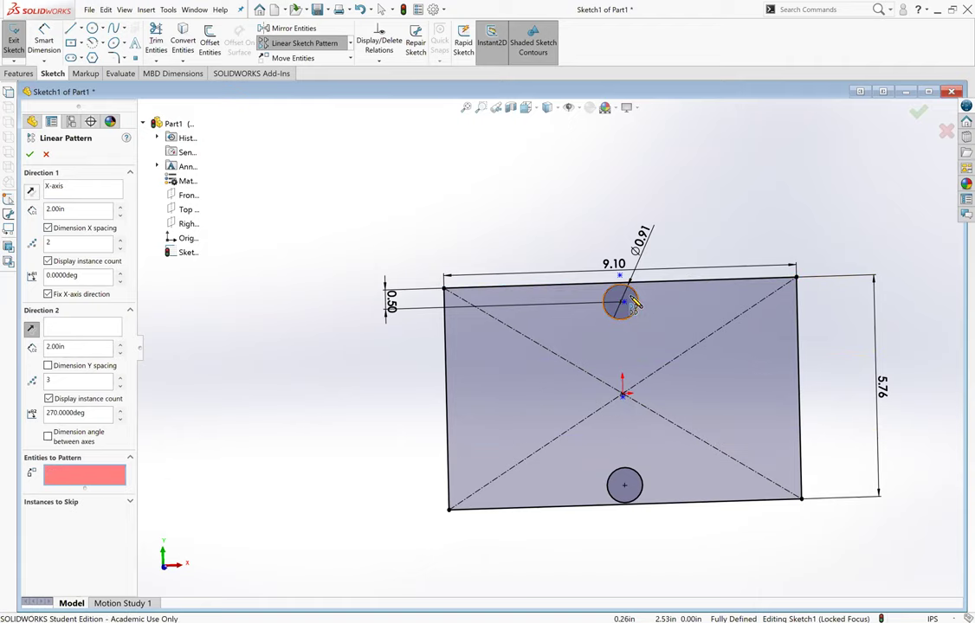
pyautogui.click(630, 486)
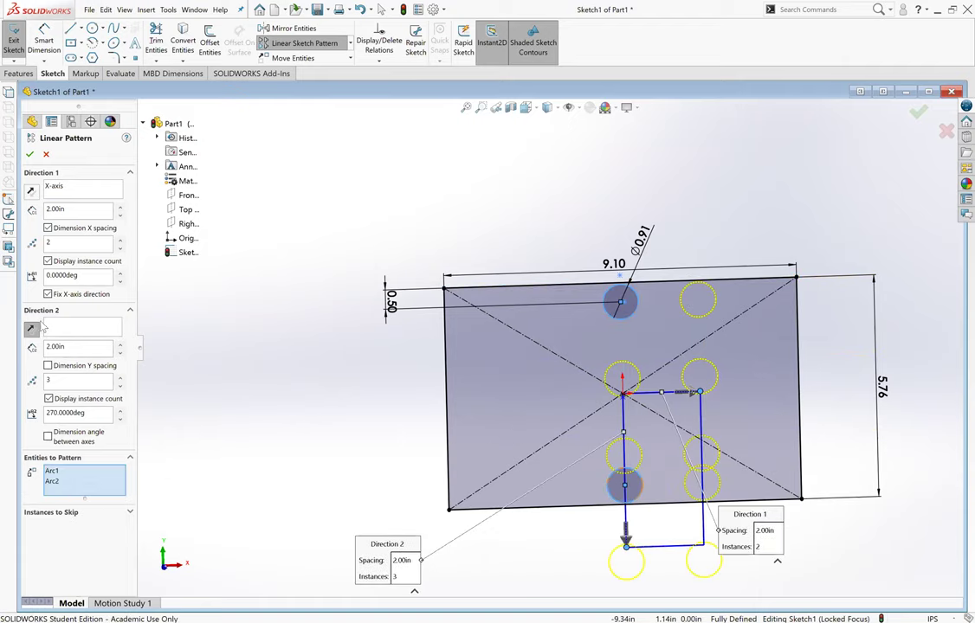
pyautogui.click(120, 385)
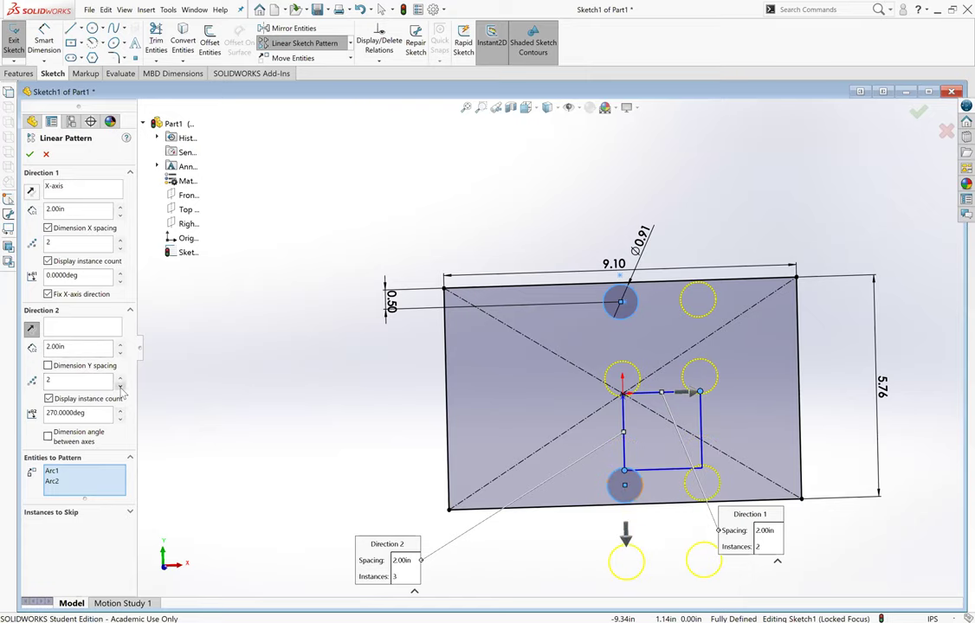
pyautogui.click(120, 386)
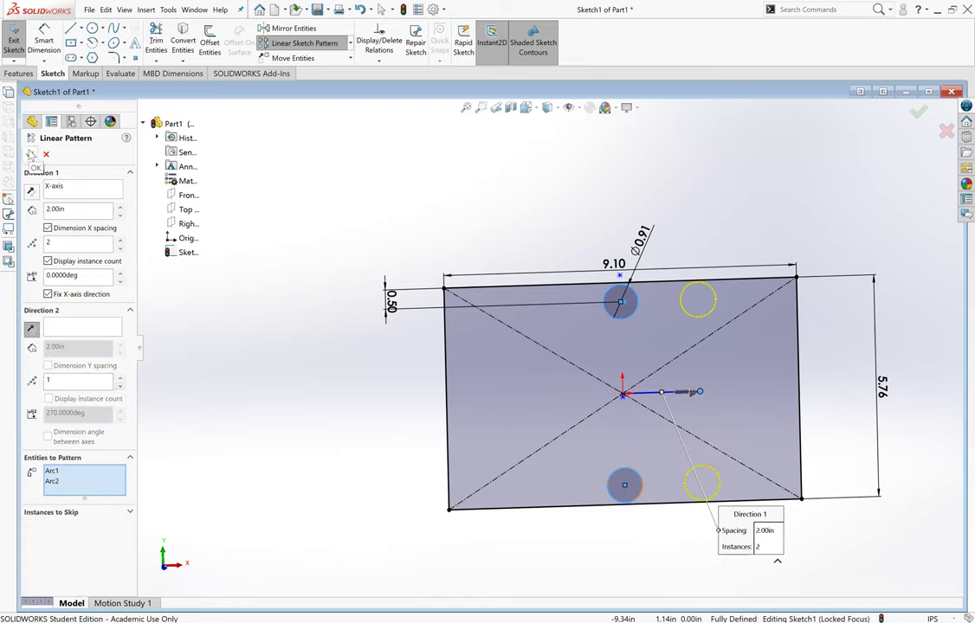
pyautogui.click(120, 514)
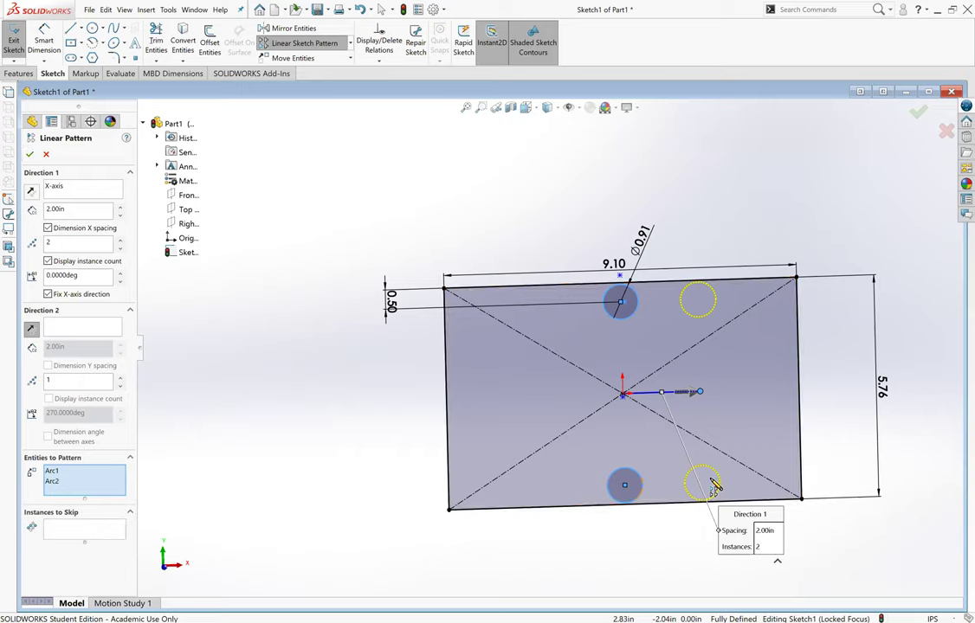
pyautogui.click(78, 538)
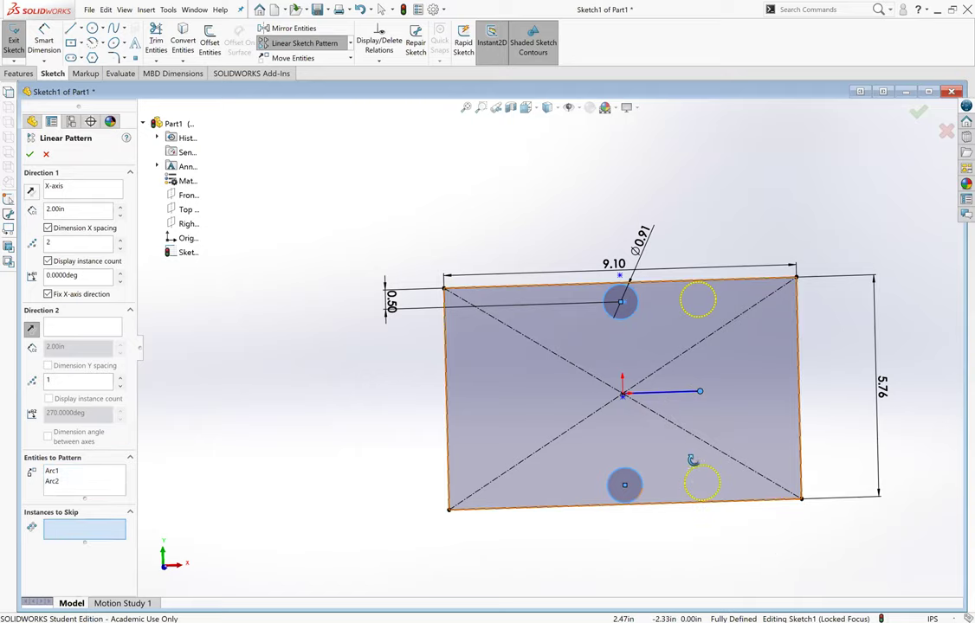
pyautogui.scroll(-3, 692, 467)
pyautogui.moveTo(700, 398); pyautogui.dragTo(538, 264, button='middle')
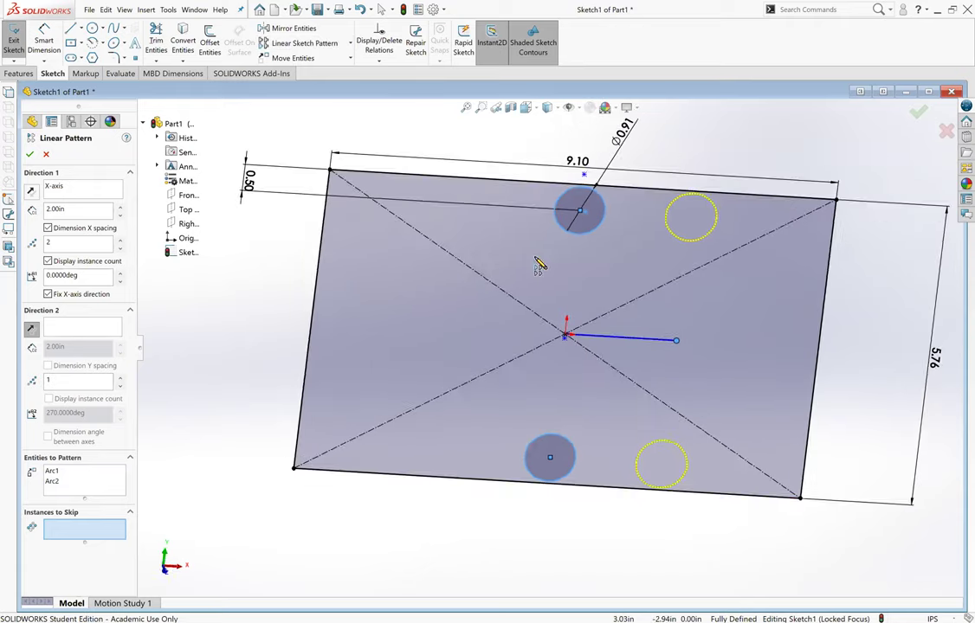
pyautogui.hotkey('ctrl', '8')
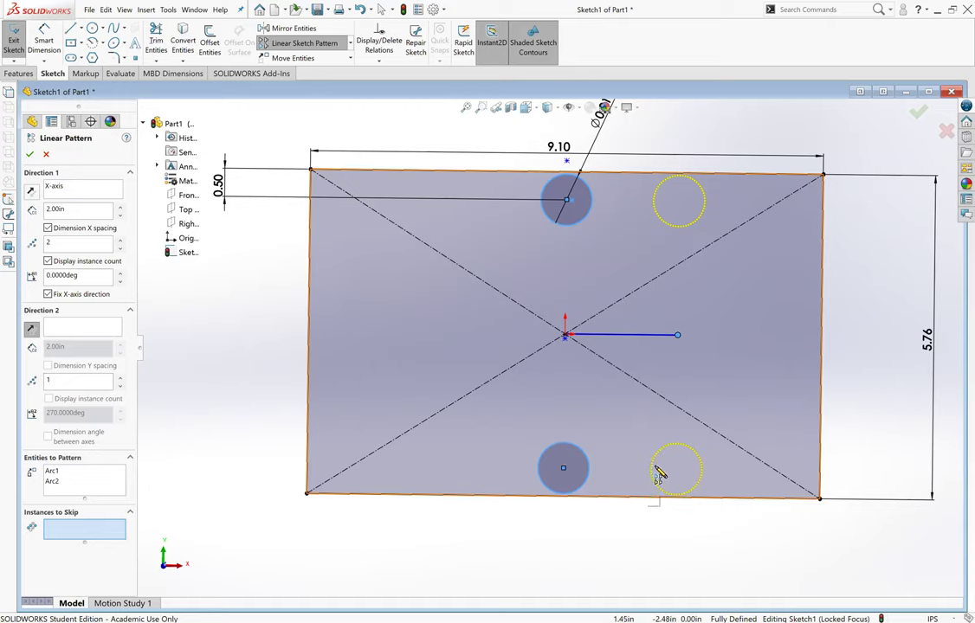
pyautogui.scroll(3, 606, 264)
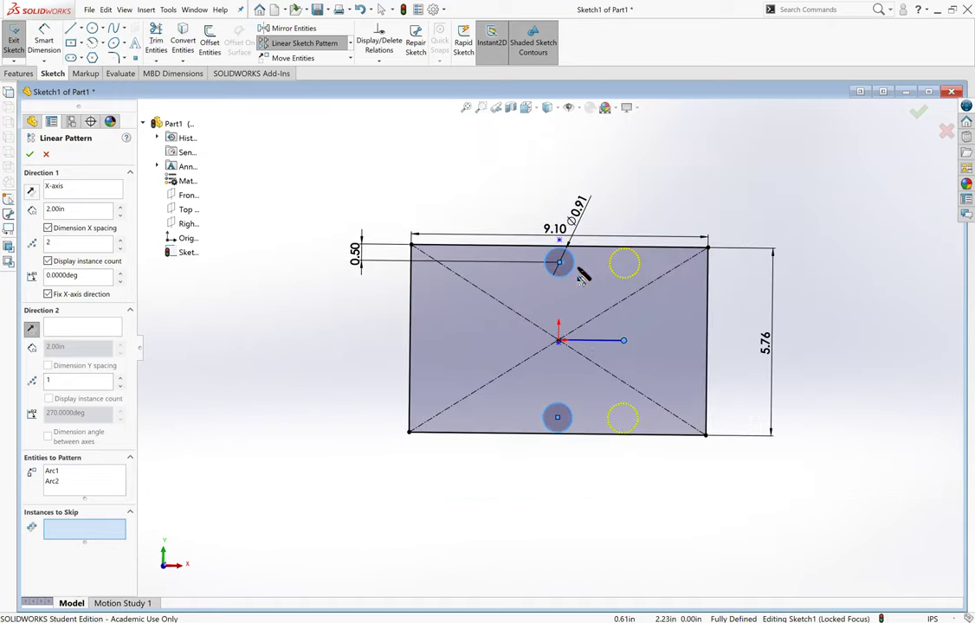
pyautogui.scroll(-2, 582, 274)
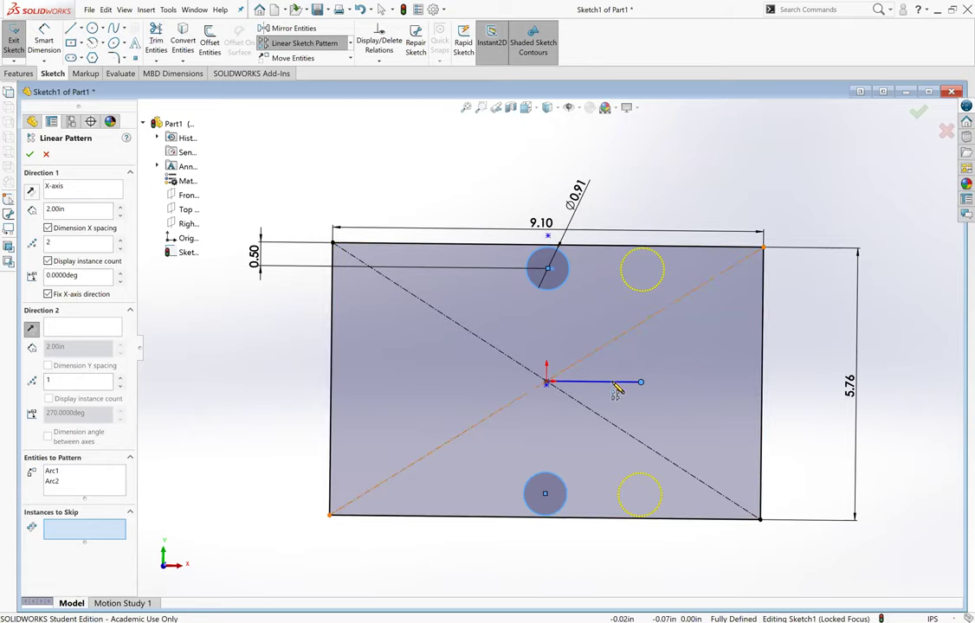
# Restart the linear pattern with both circles at 2.00in spacing along X.
pyautogui.click(47, 155)
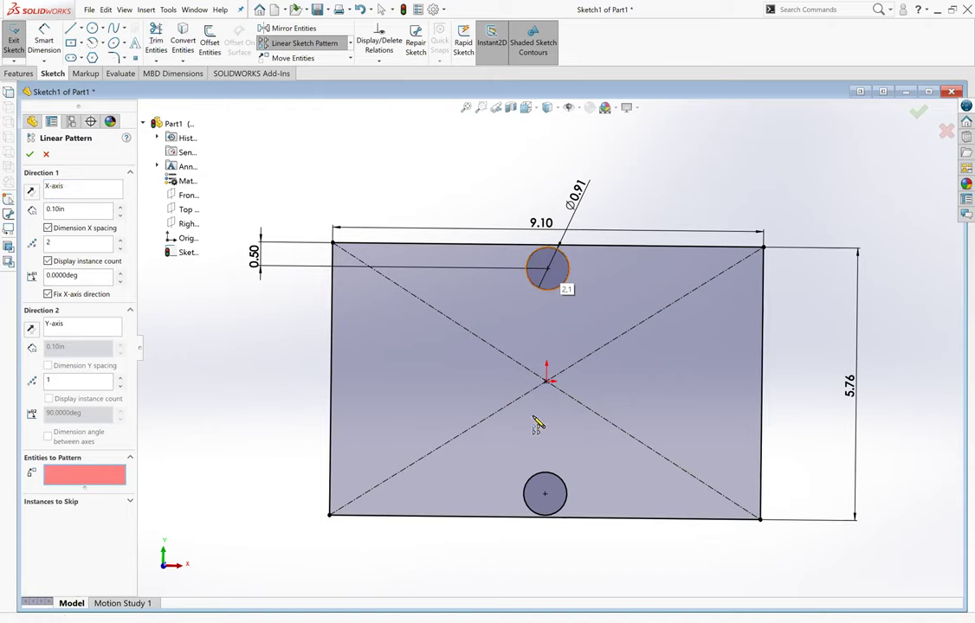
pyautogui.click(533, 492)
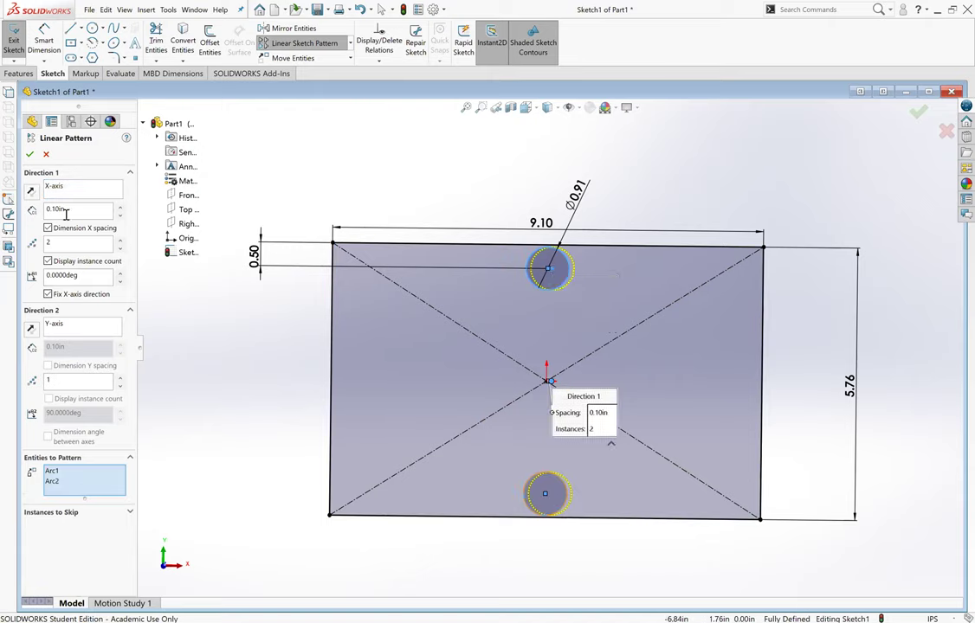
pyautogui.write('2')
pyautogui.press('Return')
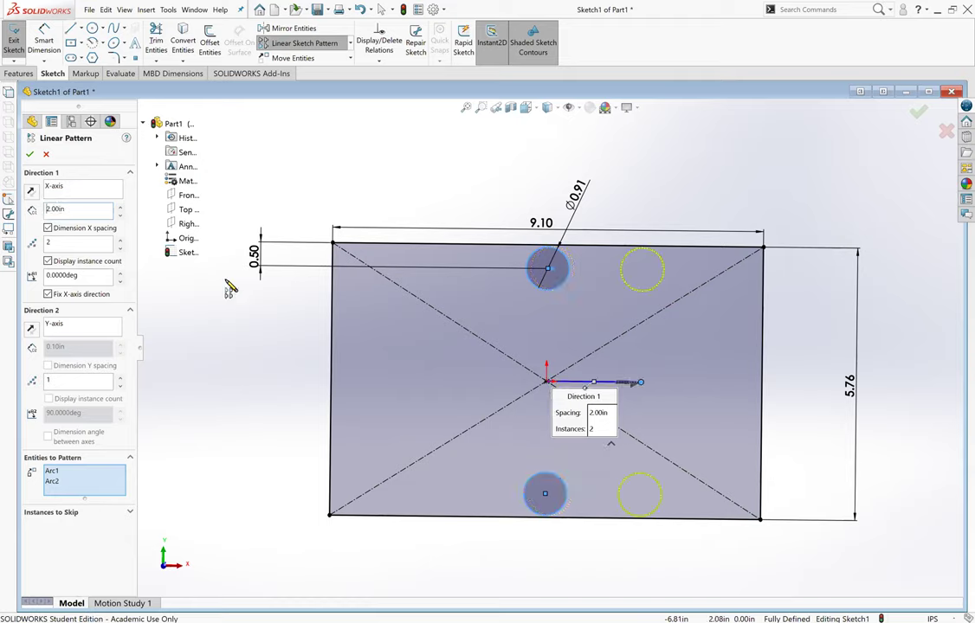
# Expand Instances to Skip and activate instance selection.
pyautogui.click(131, 514)
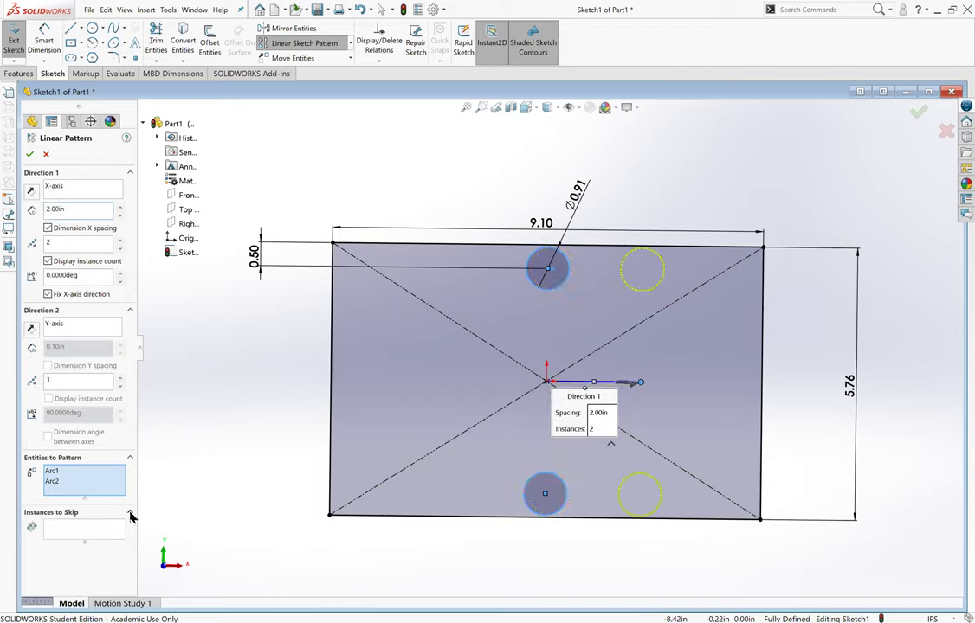
pyautogui.click(89, 531)
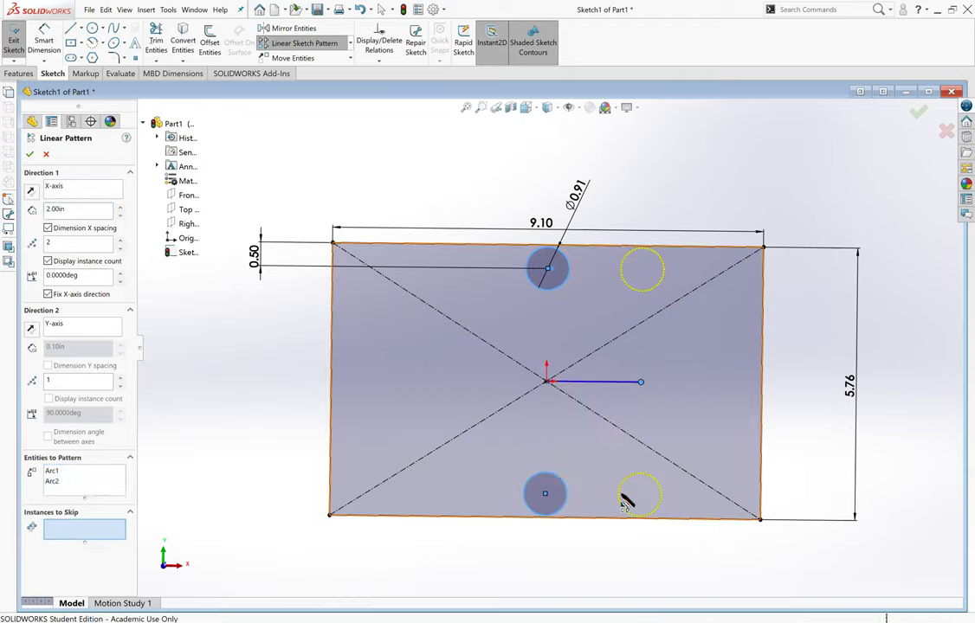
pyautogui.scroll(2, 567, 268)
pyautogui.scroll(-5, 554, 309)
pyautogui.scroll(5, 451, 463)
pyautogui.scroll(2, 513, 440)
pyautogui.scroll(-4, 554, 381)
pyautogui.scroll(-3, 524, 466)
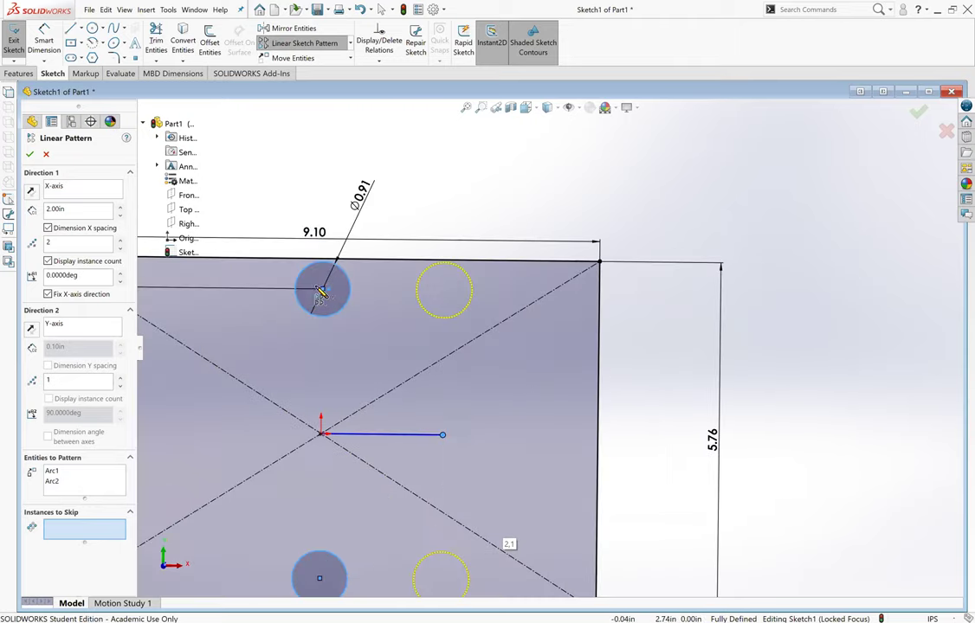
pyautogui.scroll(4, 372, 467)
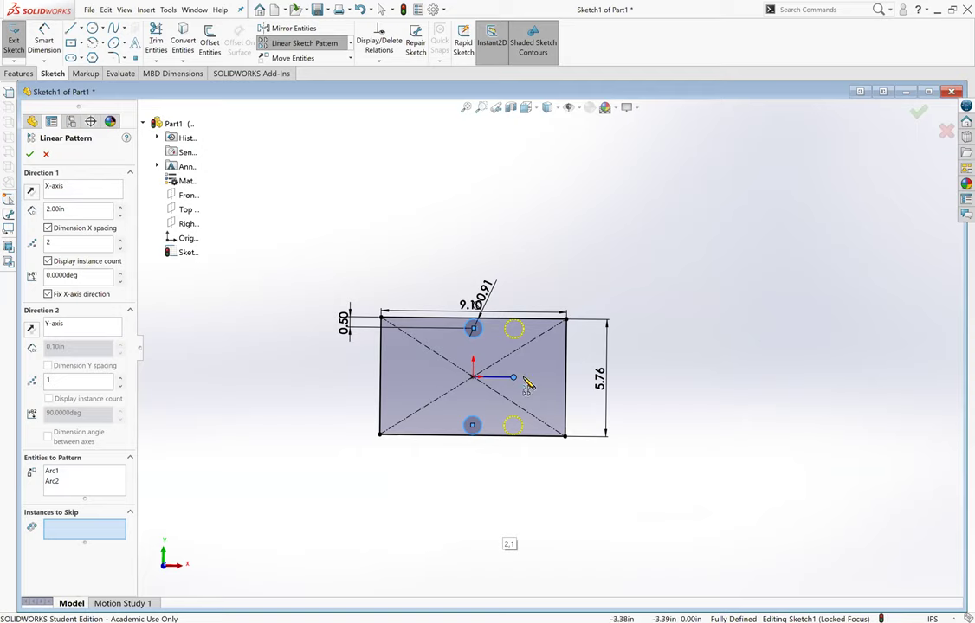
pyautogui.scroll(-2, 471, 346)
pyautogui.scroll(-2, 679, 203)
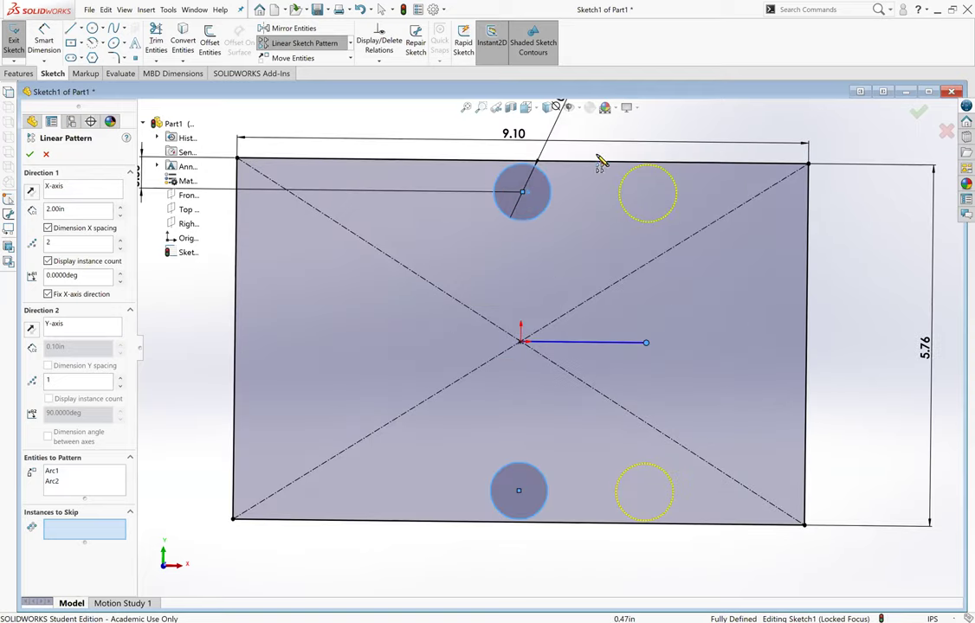
# Set the Direction 1 count to 3 and remove rectangle Lines 1–4 from Entities to Pattern.
pyautogui.click(121, 246)
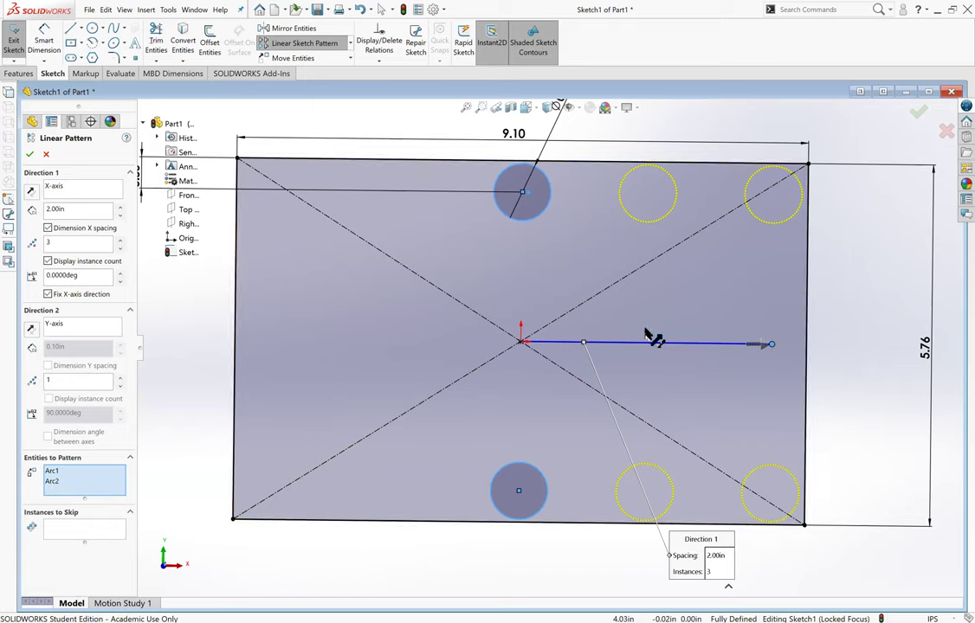
pyautogui.click(784, 476)
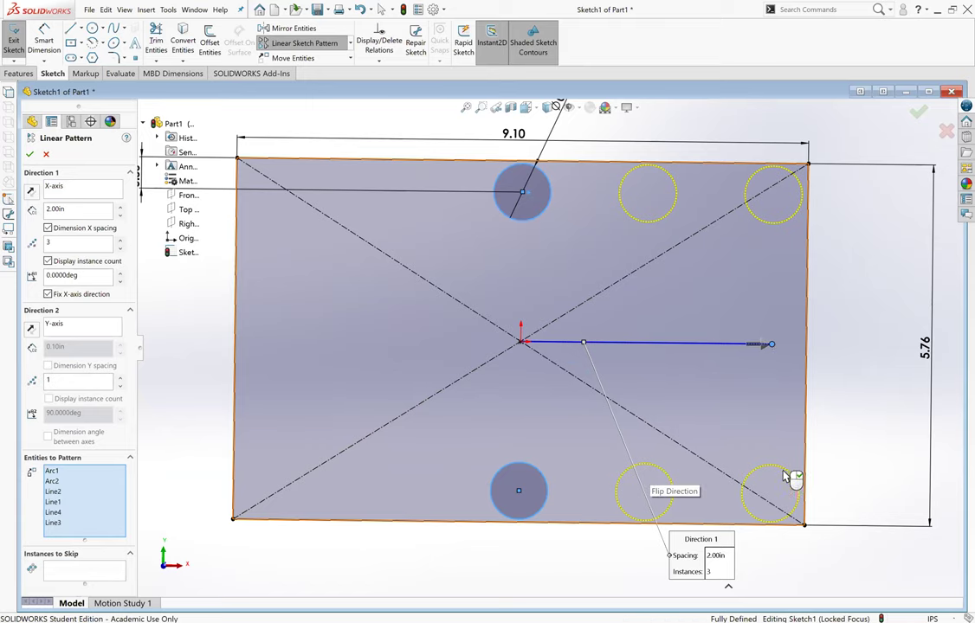
pyautogui.click(66, 503)
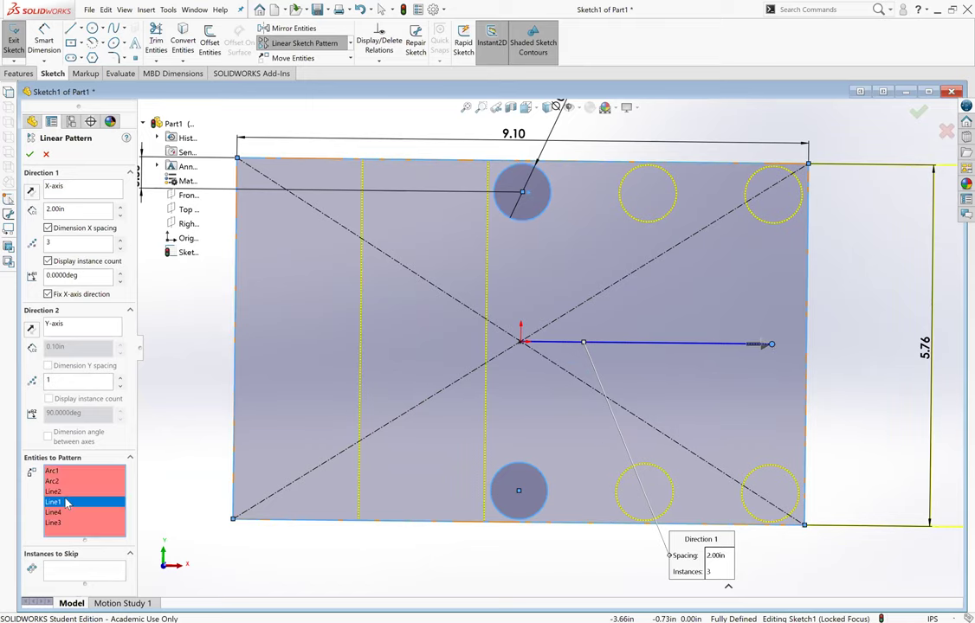
pyautogui.rightClick(67, 504)
pyautogui.click(95, 521)
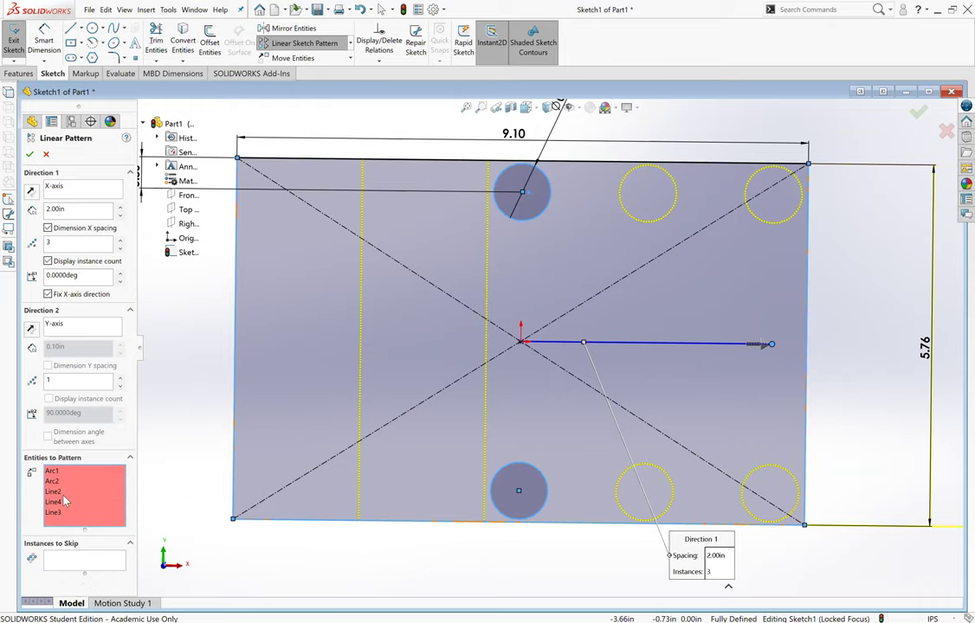
pyautogui.click(54, 491)
pyautogui.rightClick(64, 494)
pyautogui.click(95, 519)
pyautogui.rightClick(54, 490)
pyautogui.click(87, 512)
pyautogui.rightClick(54, 491)
pyautogui.click(87, 512)
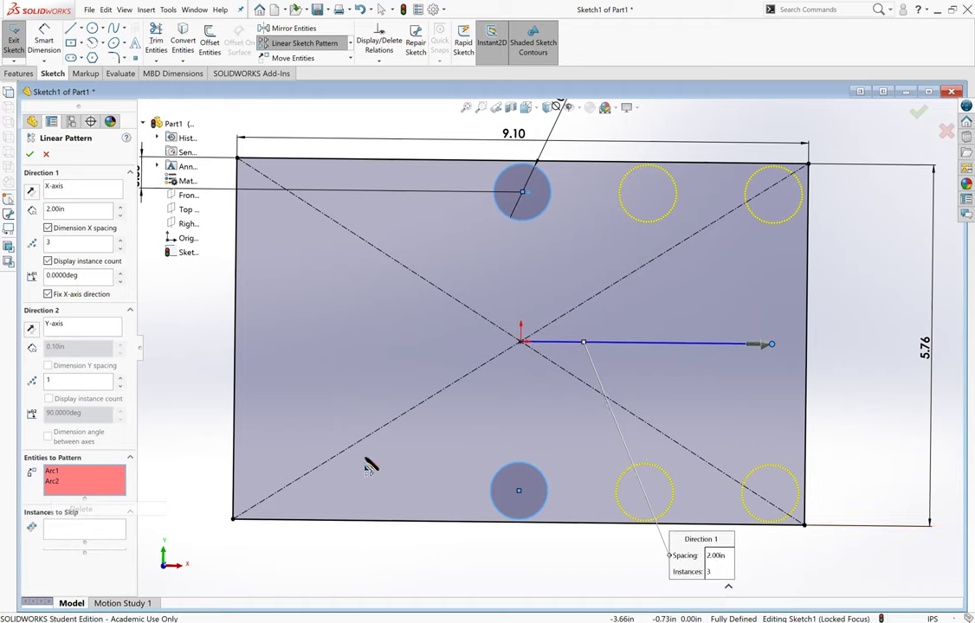
# Mark instance (3,1) to be skipped in the linear pattern.
pyautogui.click(76, 513)
pyautogui.click(127, 514)
pyautogui.click(106, 532)
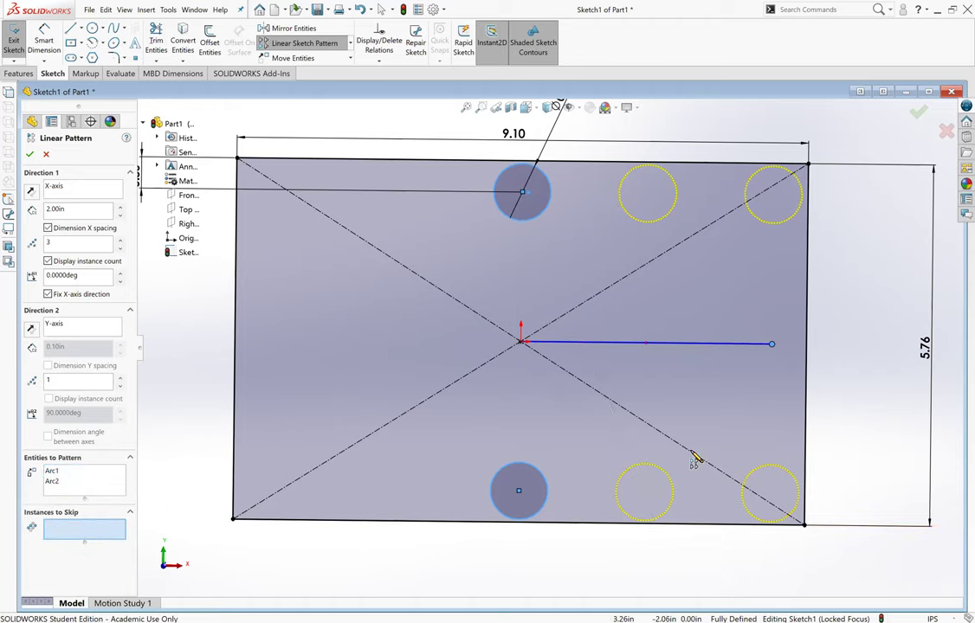
pyautogui.click(772, 346)
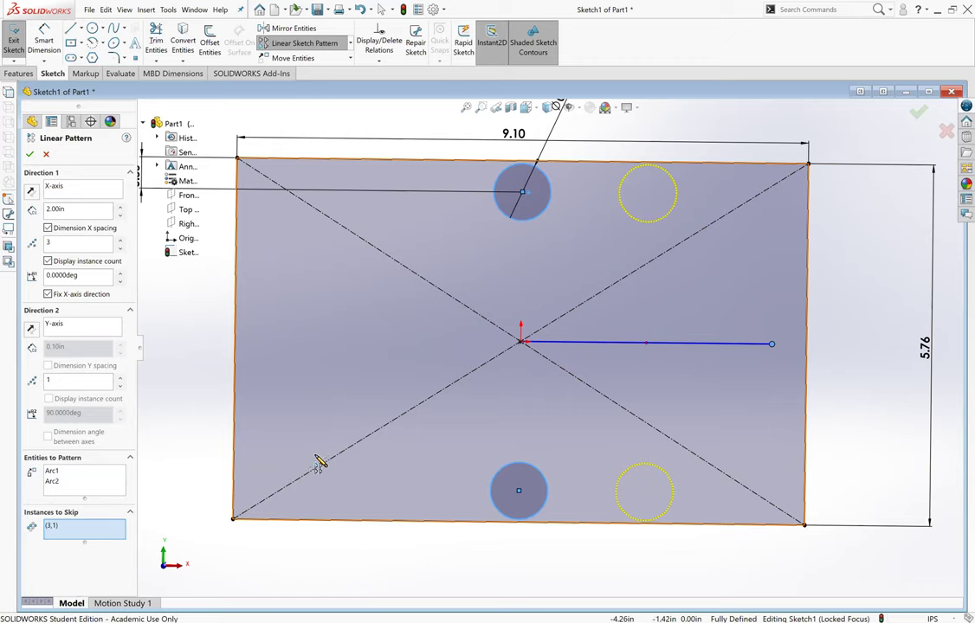
# Remove Arc2 so only the top circle patterns, and raise the Direction 1 count to 4.
pyautogui.click(52, 483)
pyautogui.rightClick(102, 485)
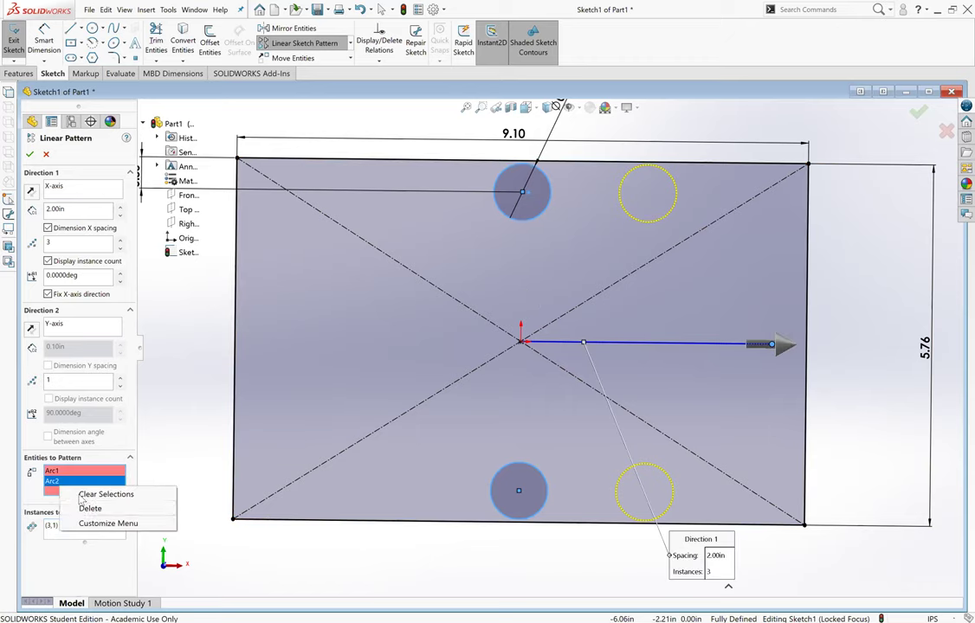
pyautogui.click(139, 507)
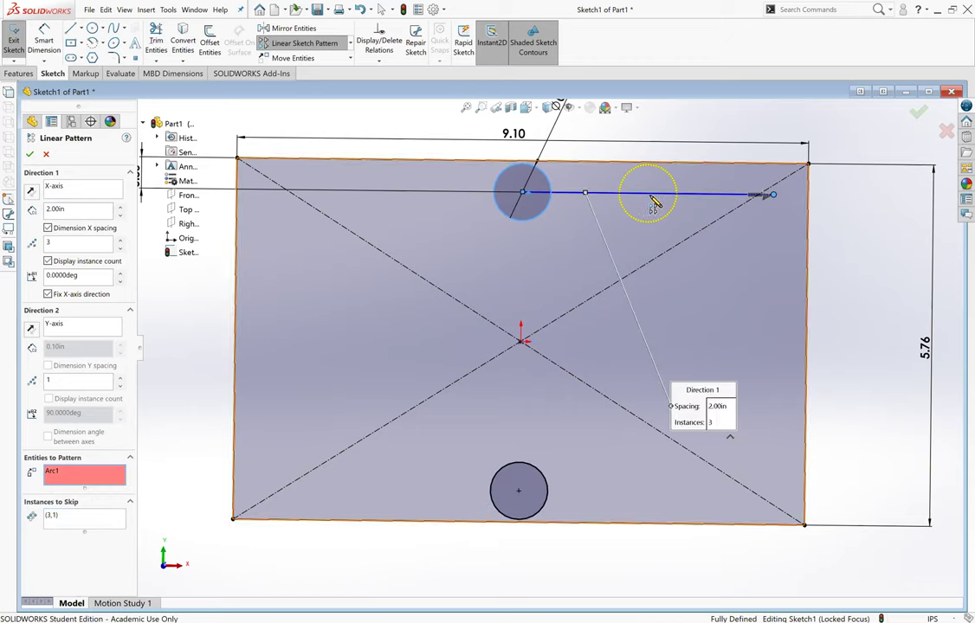
pyautogui.click(120, 239)
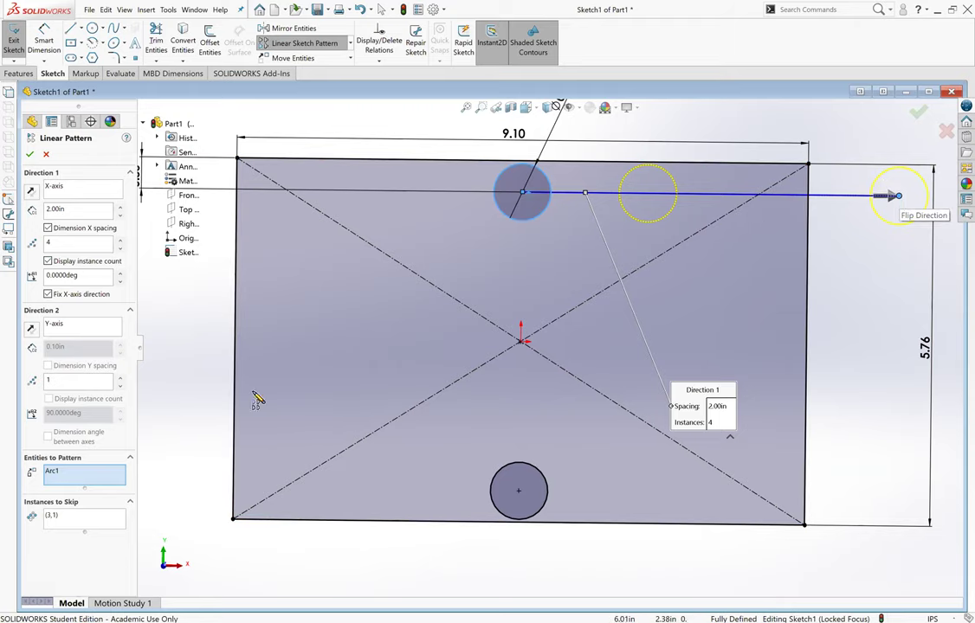
# Skip instance (2,1) instead of (3,1) in Instances to Skip.
pyautogui.click(84, 518)
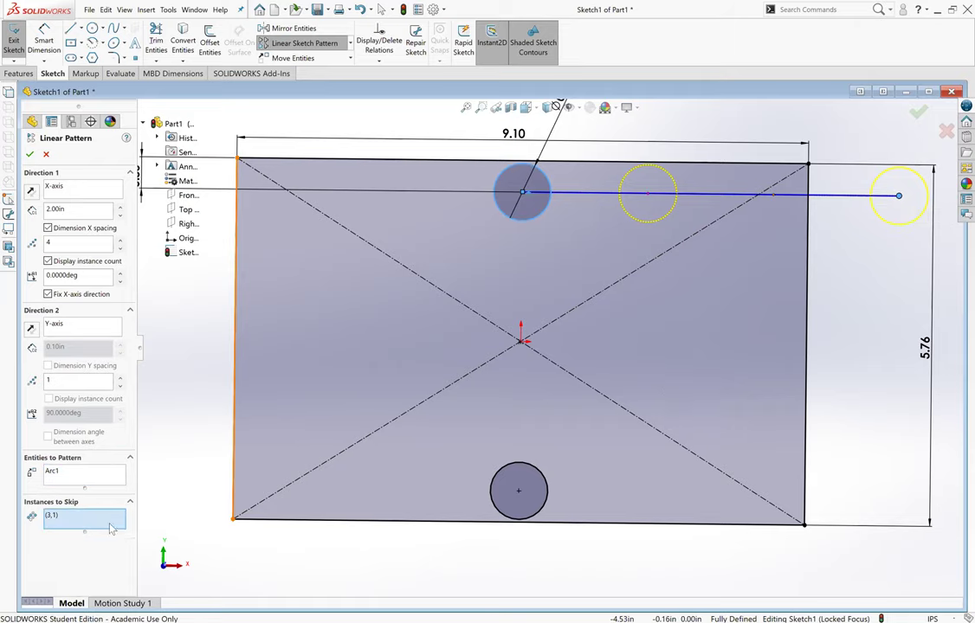
pyautogui.click(647, 198)
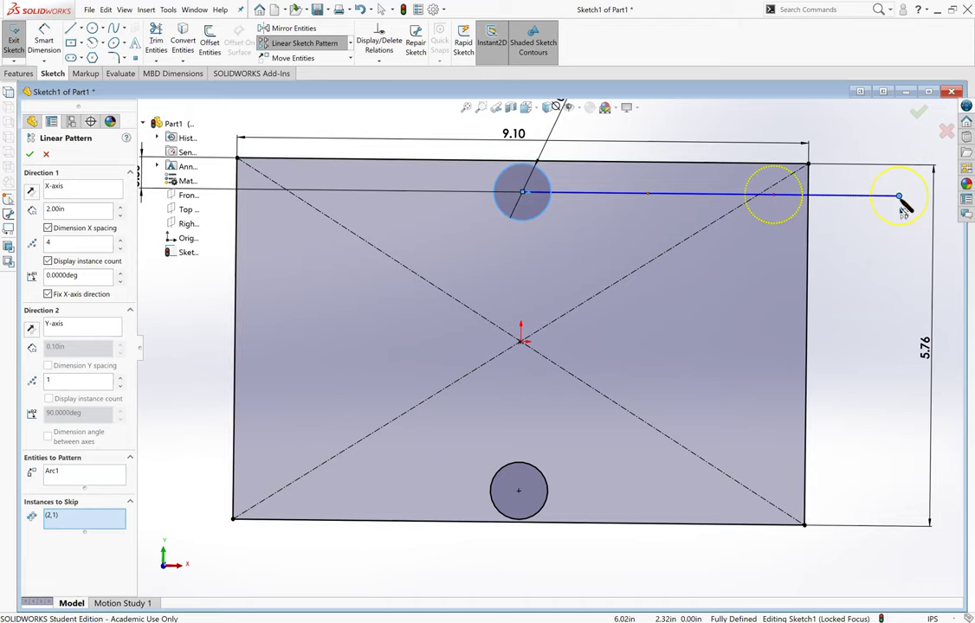
pyautogui.click(648, 199)
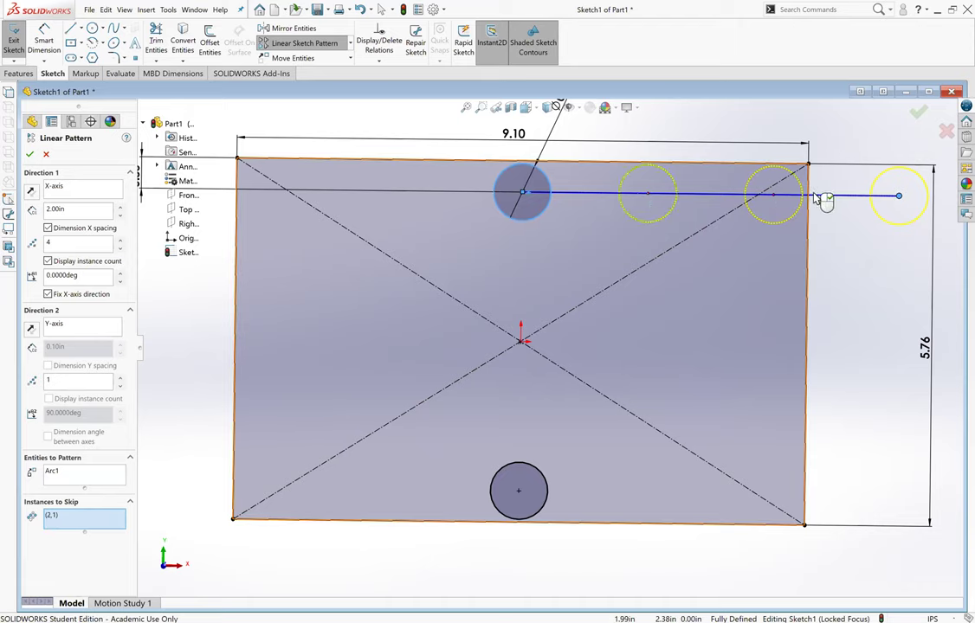
pyautogui.click(775, 203)
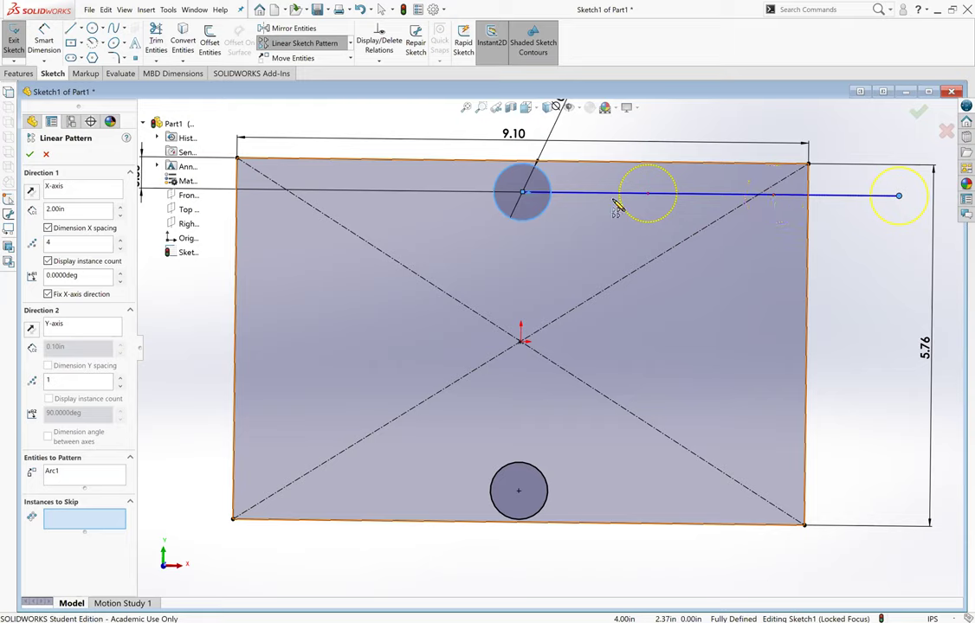
pyautogui.click(647, 200)
pyautogui.click(772, 200)
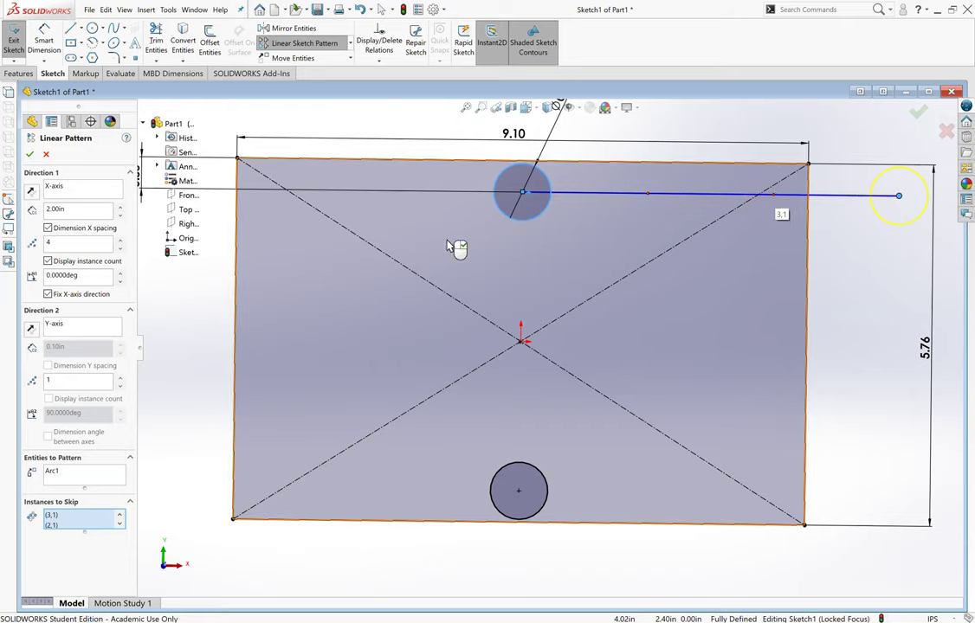
# Accept the linear pattern, adding two top-circle copies at 2.00 spacing.
pyautogui.click(30, 155)
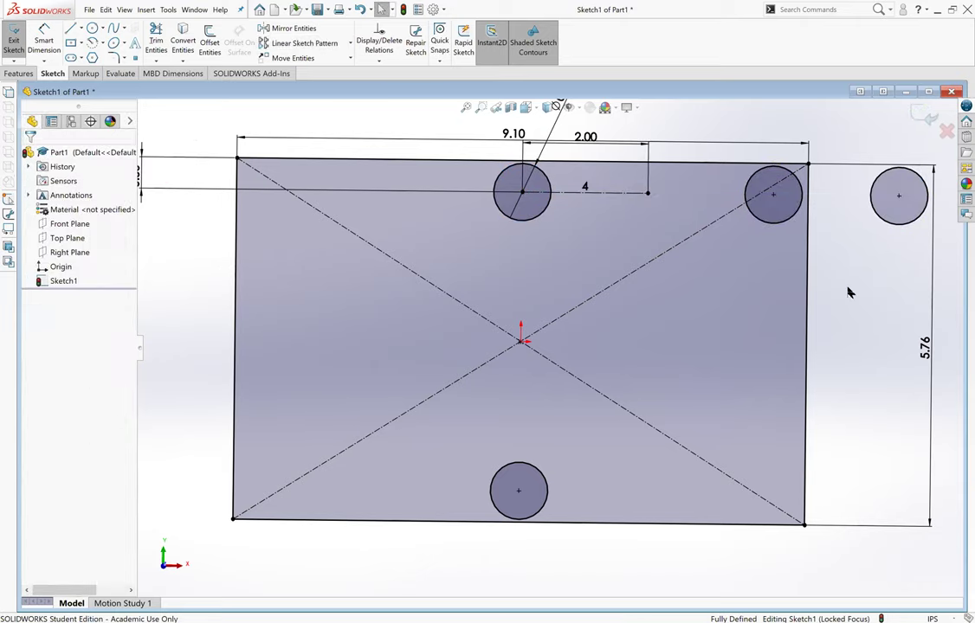
pyautogui.scroll(2, 812, 315)
pyautogui.scroll(-2, 740, 315)
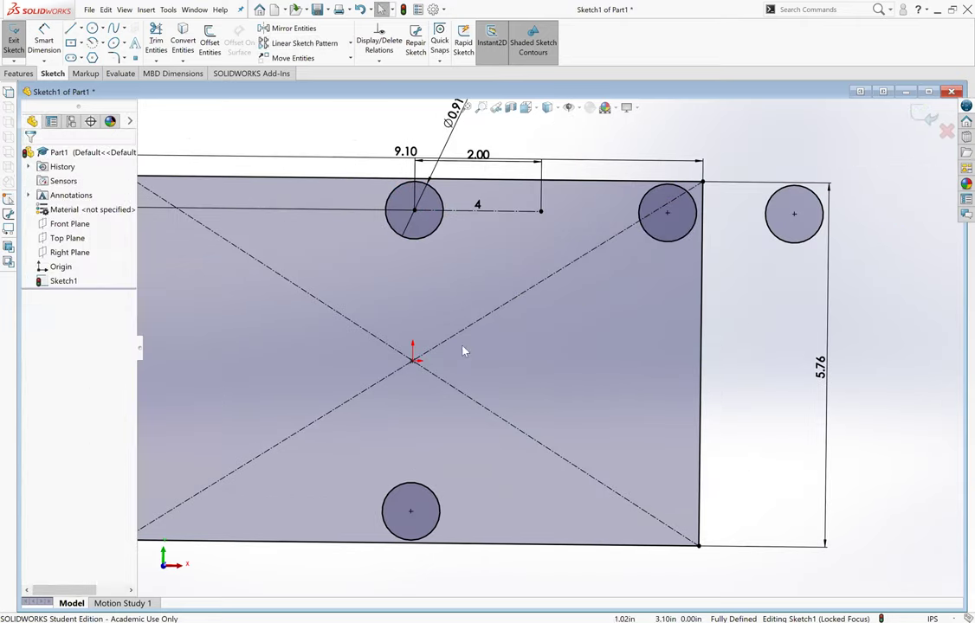
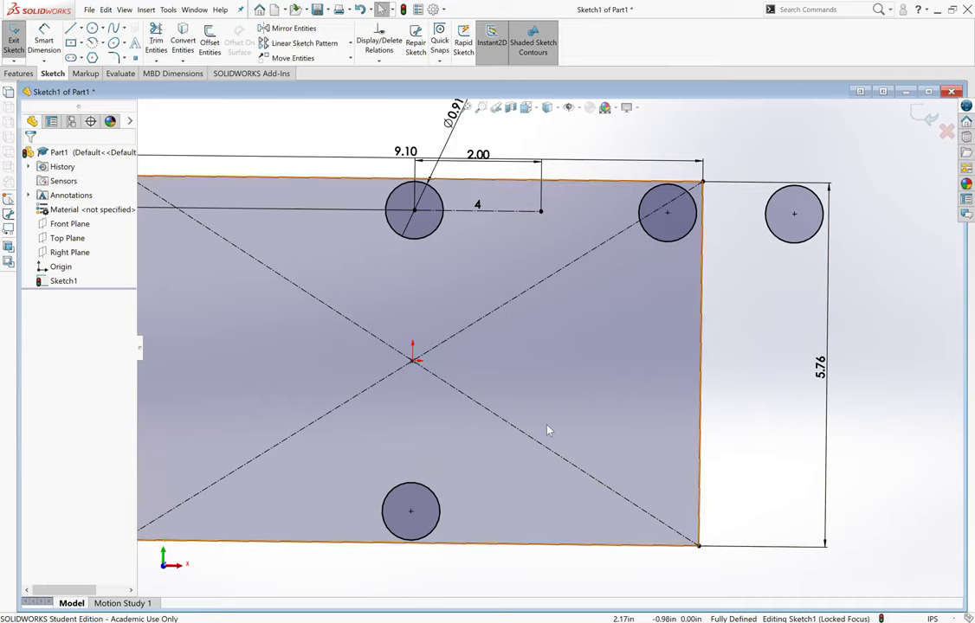
# Fit the whole plate sketch and its Ø0.91 holes in view, then show the Features commands.
pyautogui.click(798, 216)
pyautogui.press('f')
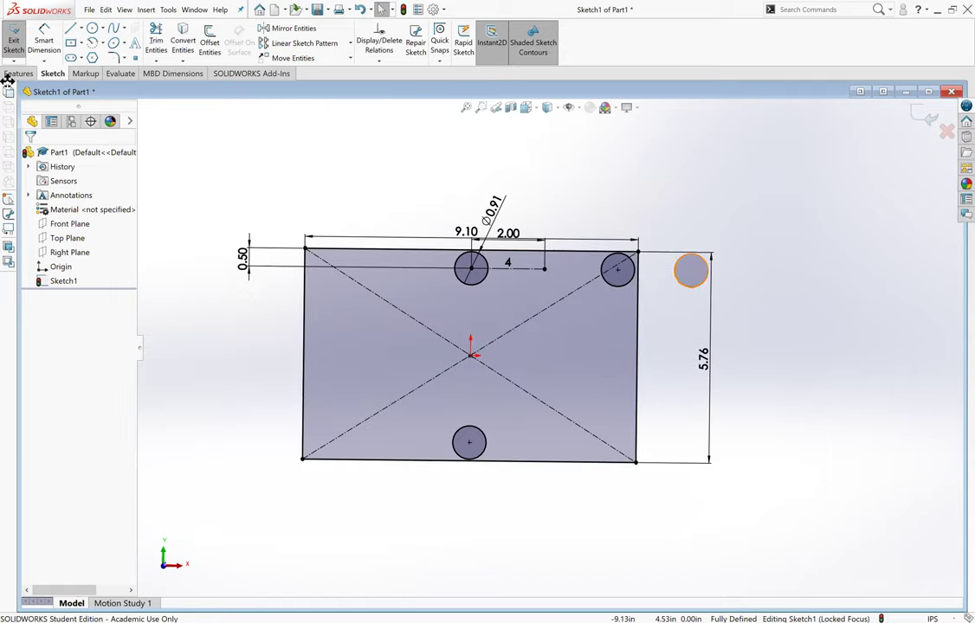
pyautogui.click(18, 72)
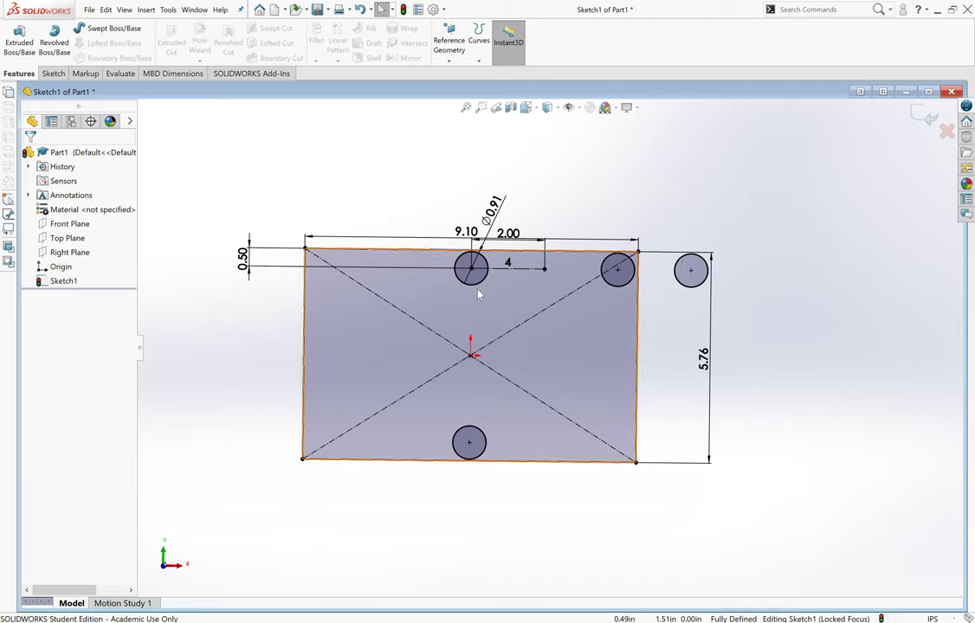
pyautogui.scroll(-2, 814, 117)
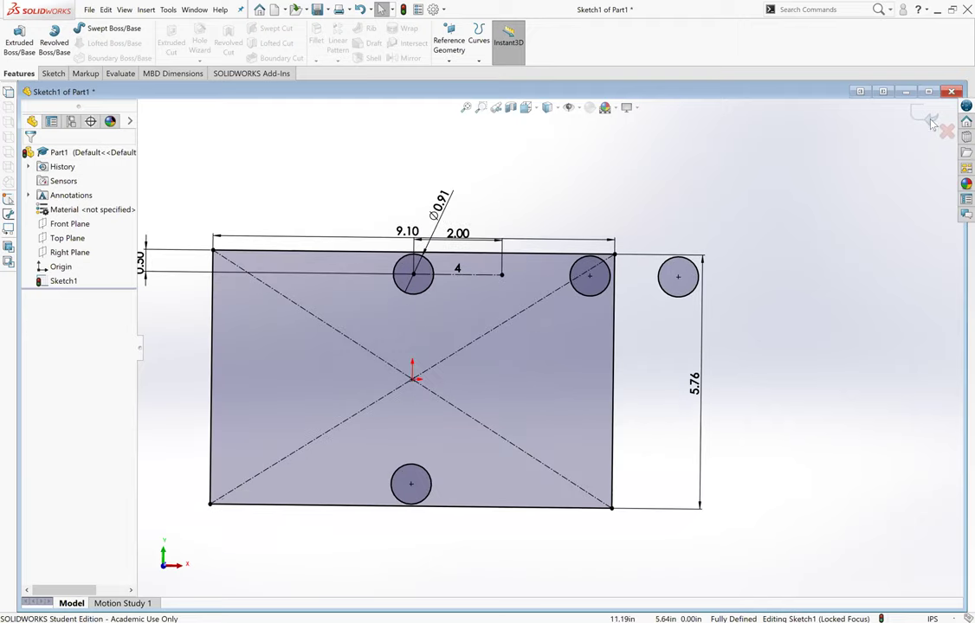
# Start Extruded Boss/Base and pick the rectangle region and hole circles as contours.
pyautogui.click(21, 35)
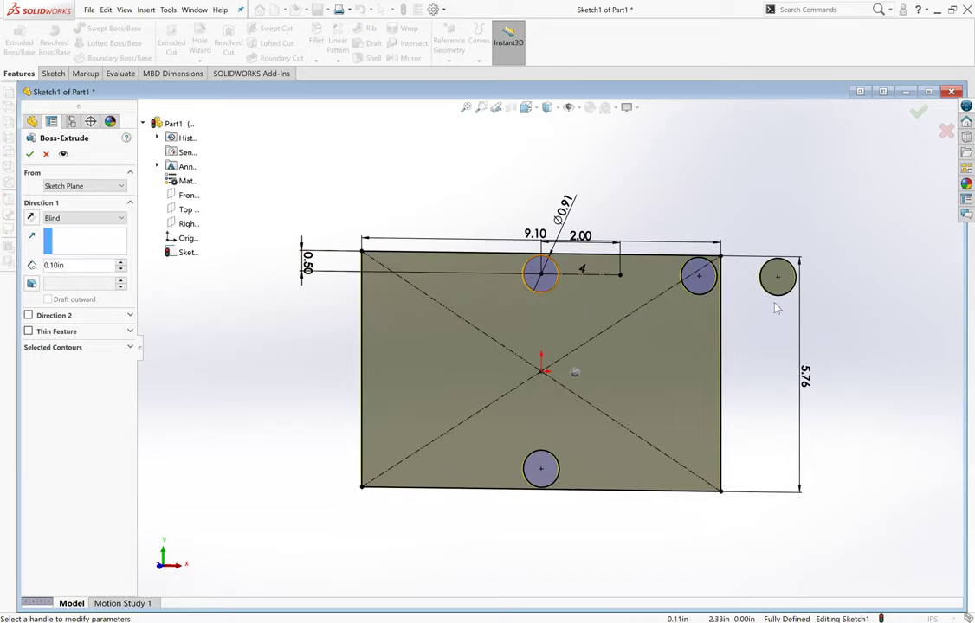
pyautogui.click(537, 272)
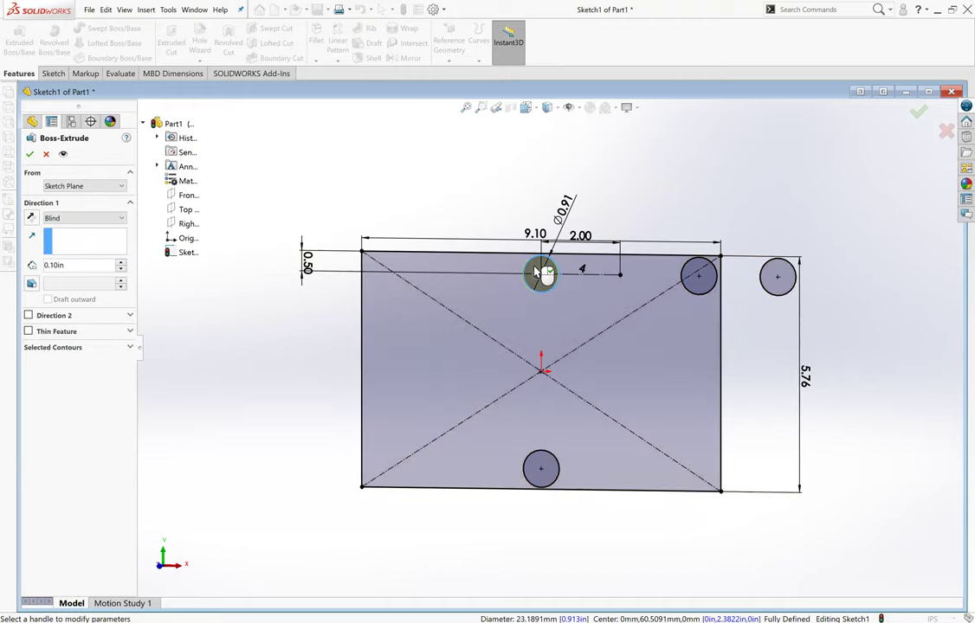
pyautogui.click(699, 276)
pyautogui.click(783, 277)
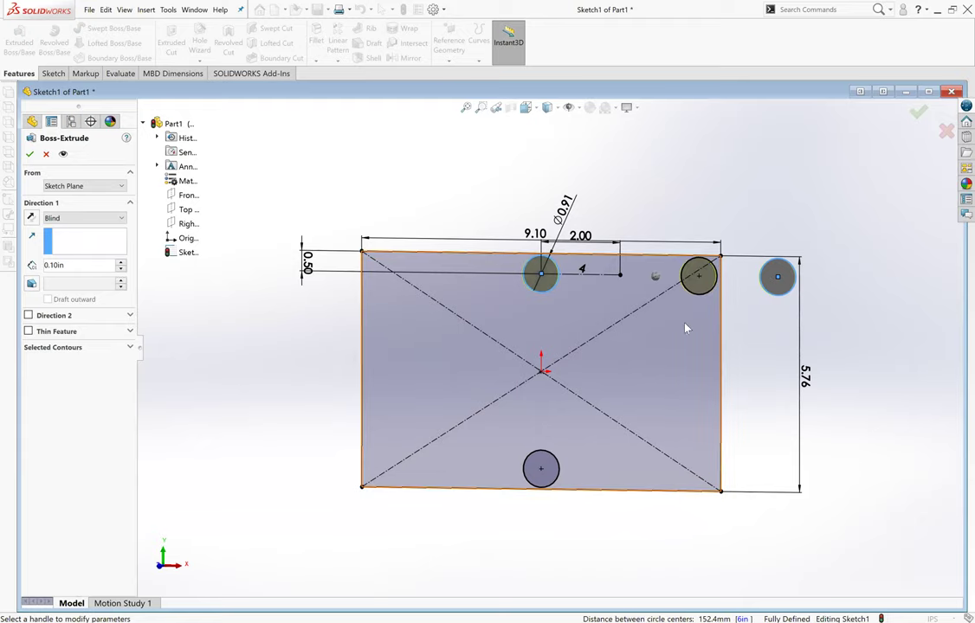
pyautogui.click(543, 300)
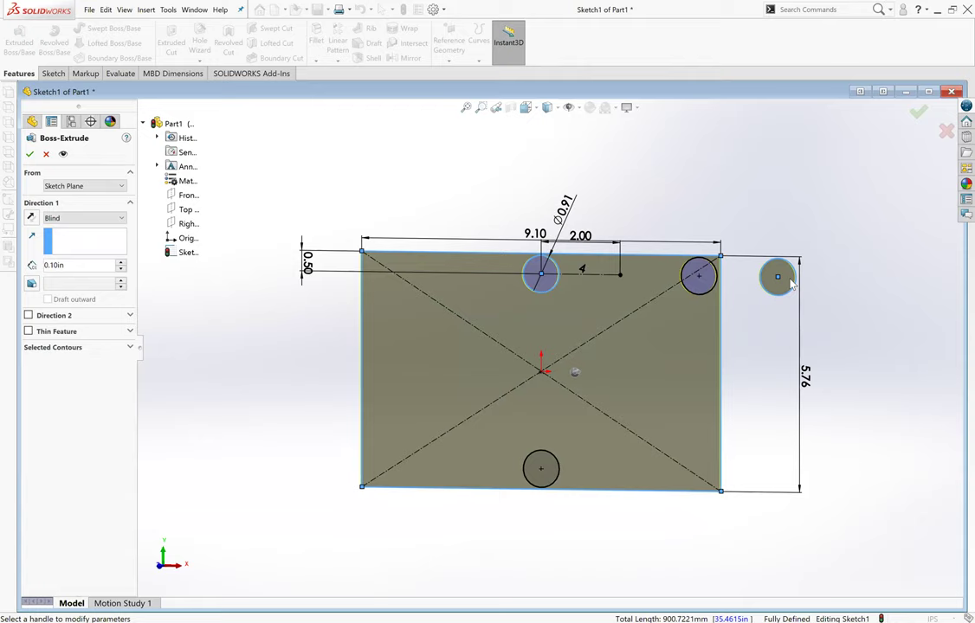
pyautogui.click(610, 480)
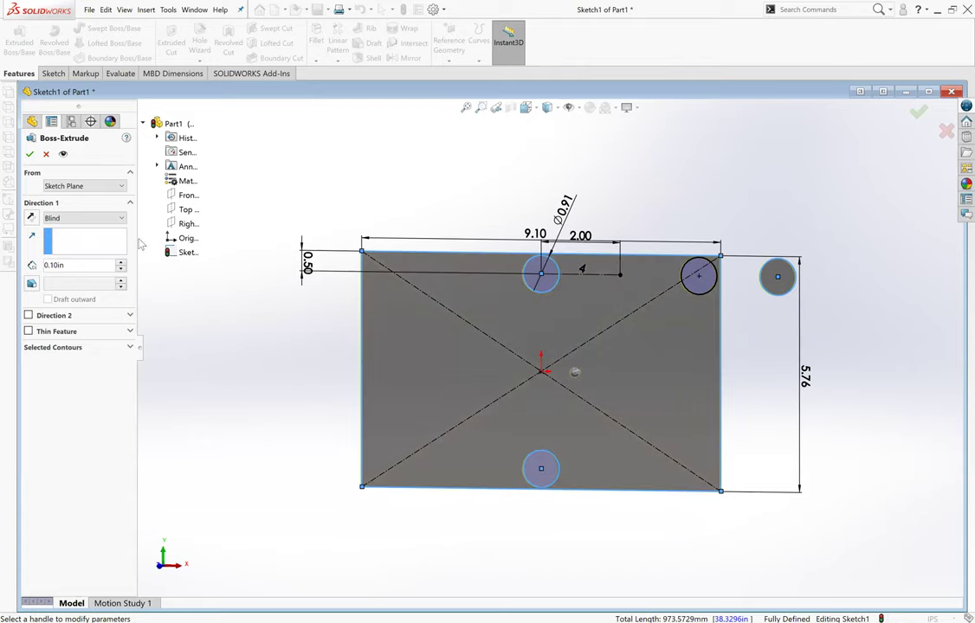
pyautogui.click(545, 470)
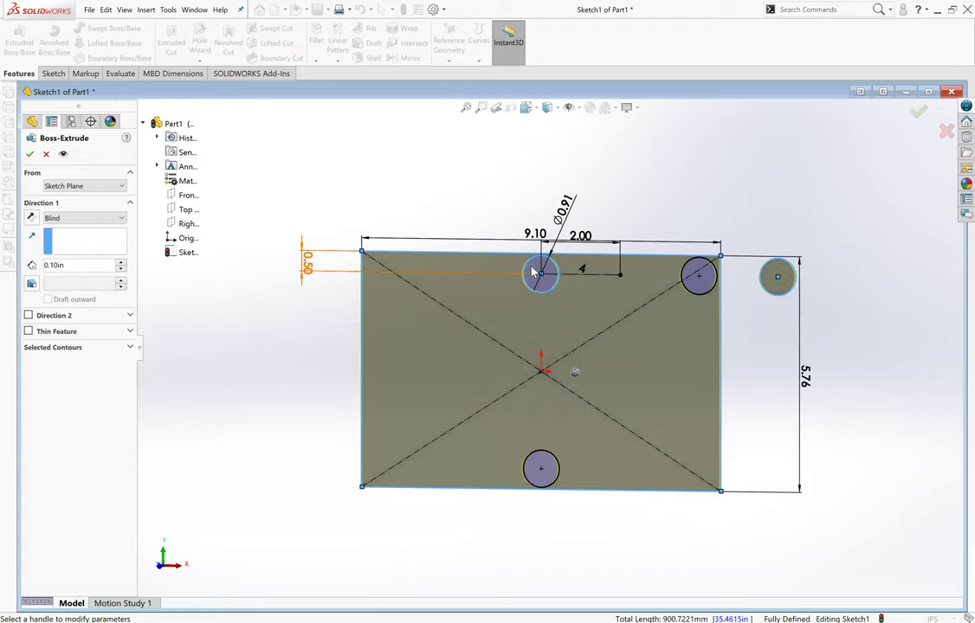
pyautogui.click(540, 272)
pyautogui.click(540, 473)
# Confirm the 0.10in blind extrusion, orbit to inspect it, and return to front view.
pyautogui.scroll(2, 545, 472)
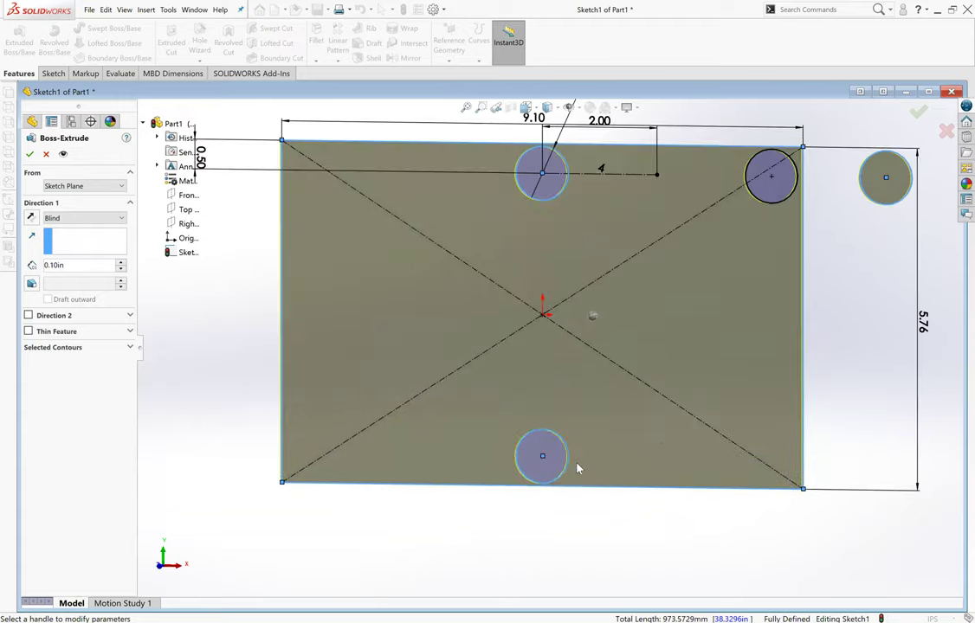
pyautogui.scroll(-2, 562, 346)
pyautogui.scroll(-1, 577, 279)
pyautogui.scroll(3, 540, 259)
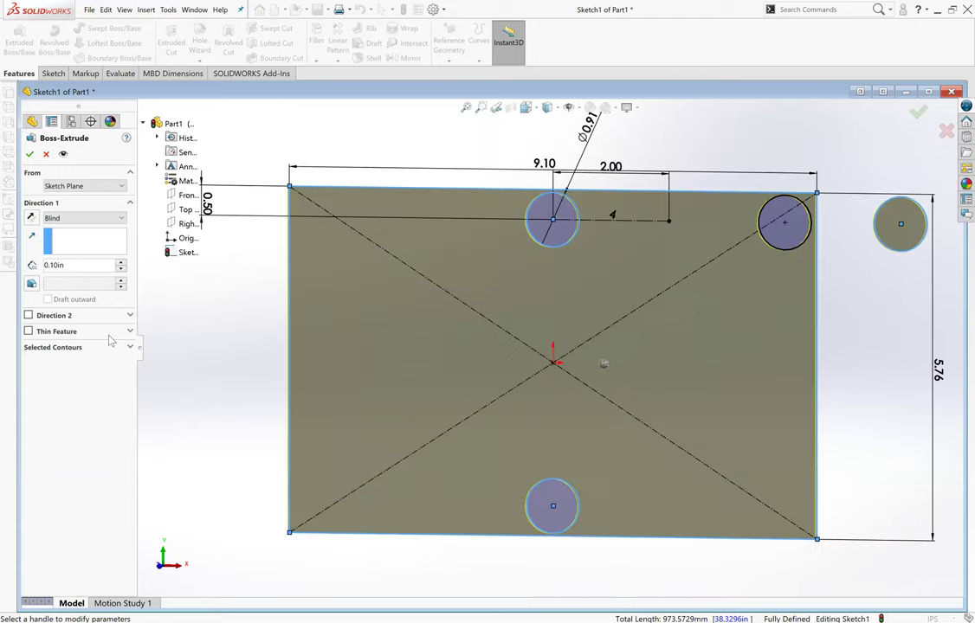
pyautogui.click(86, 347)
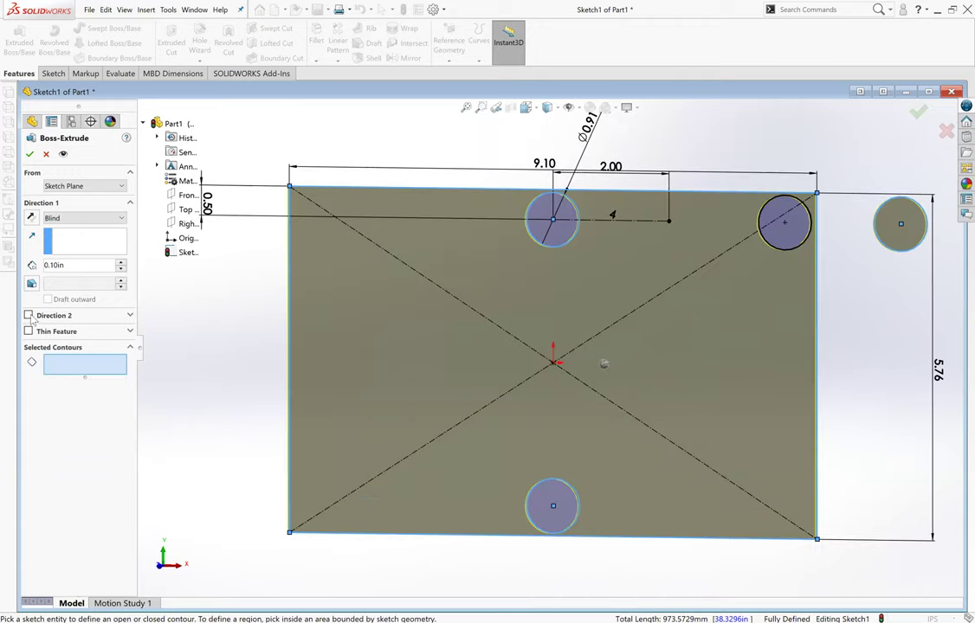
pyautogui.click(30, 154)
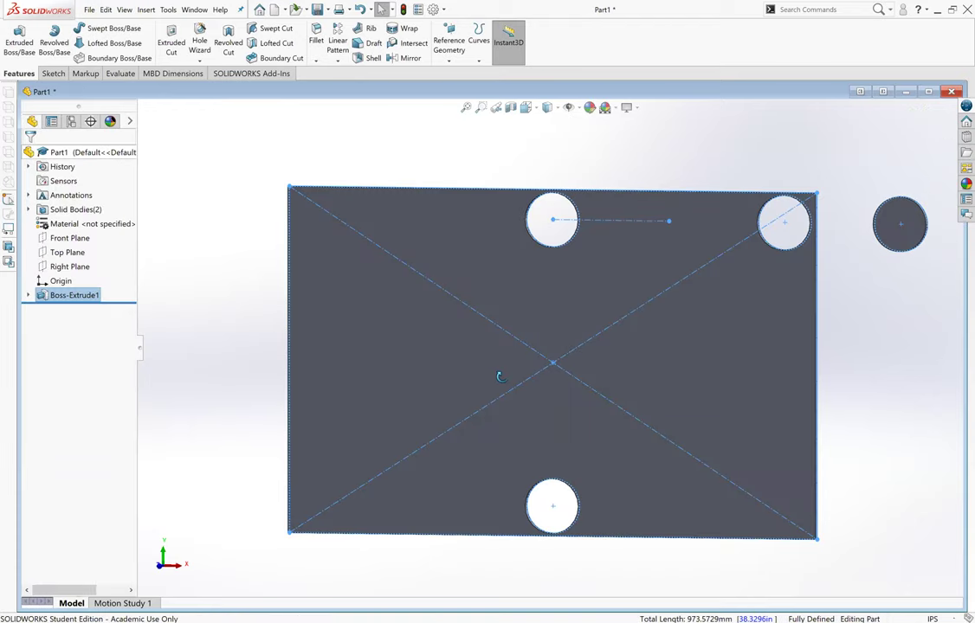
pyautogui.moveTo(499, 376)
pyautogui.mouseDown(button='middle')
pyautogui.moveTo(640, 336)
pyautogui.moveTo(681, 278)
pyautogui.moveTo(691, 391)
pyautogui.moveTo(719, 339)
pyautogui.mouseUp(button='middle')
pyautogui.hotkey('ctrl', '1')
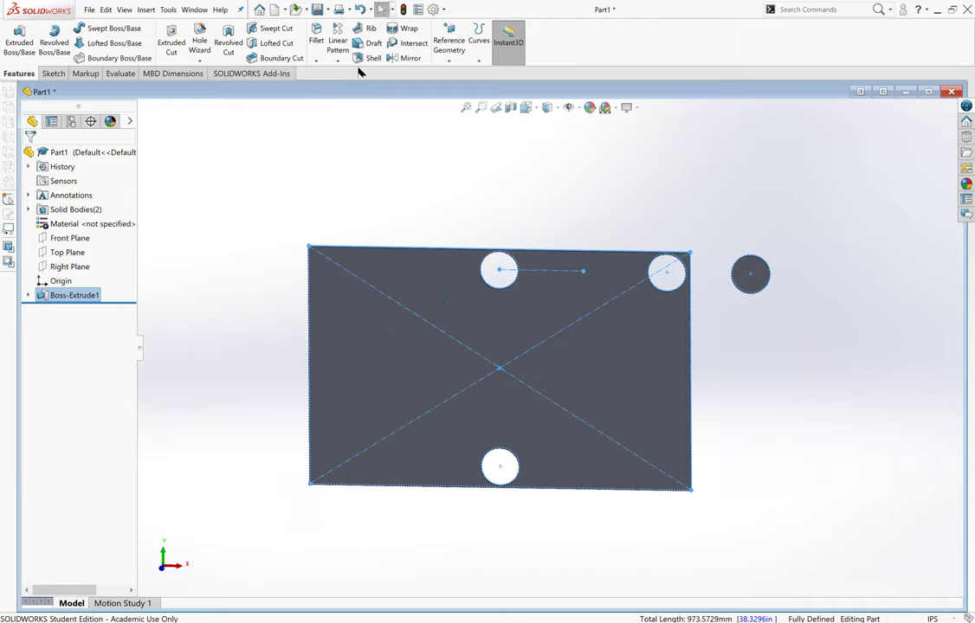
# Expand Boss-Extrude1 and choose Edit Sketch on Sketch1.
pyautogui.click(27, 295)
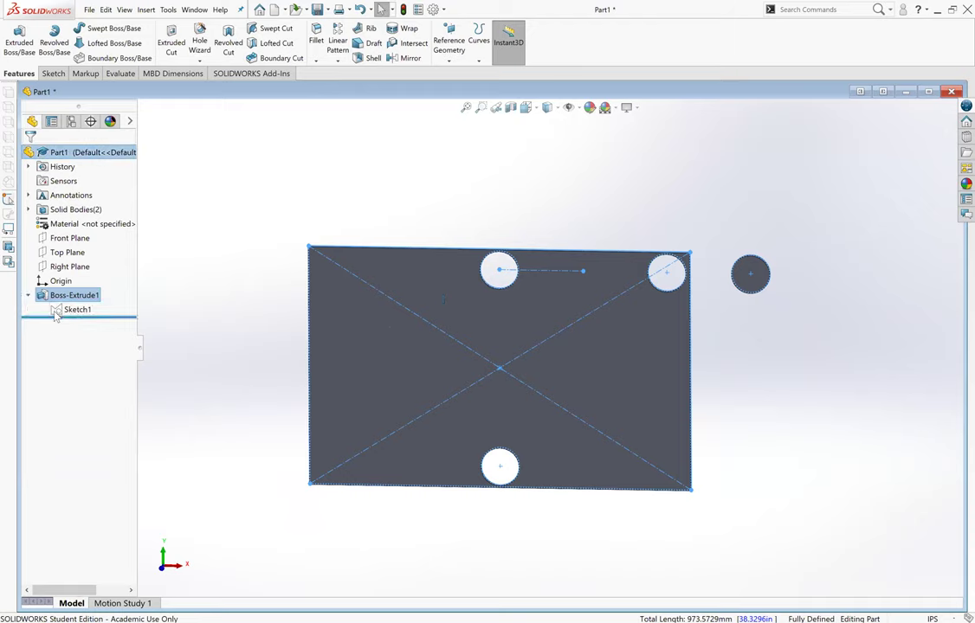
pyautogui.click(68, 309)
pyautogui.click(63, 290)
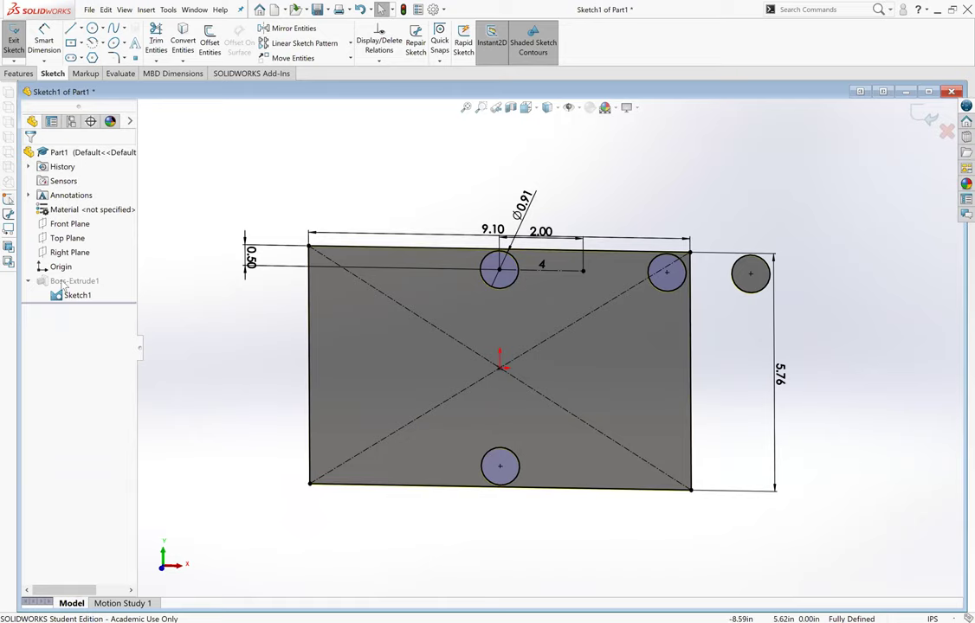
# Zoom in on Sketch1 and inspect the relations on the horizontal construction line.
pyautogui.click(64, 296)
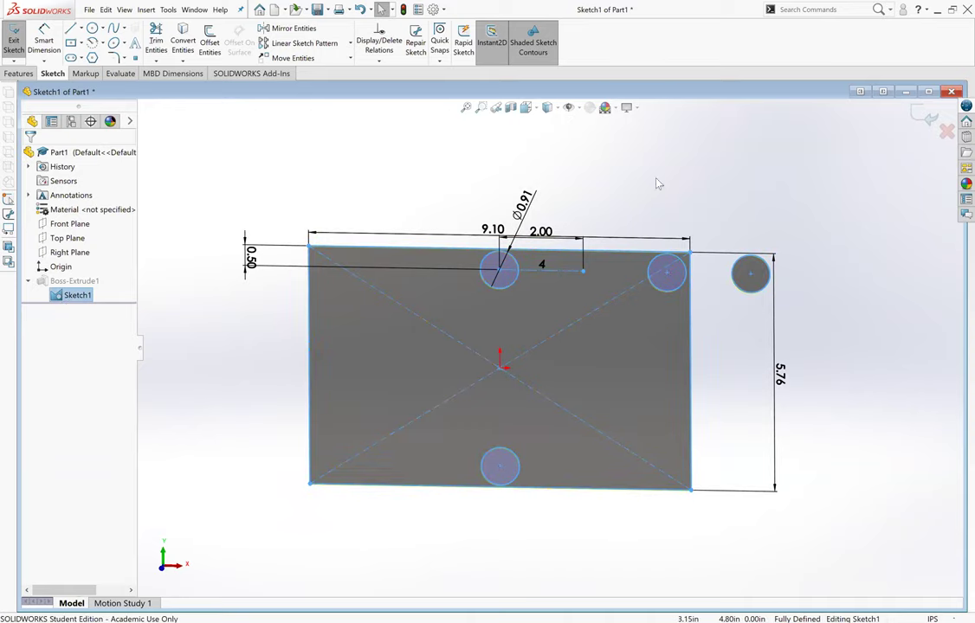
pyautogui.click(597, 166)
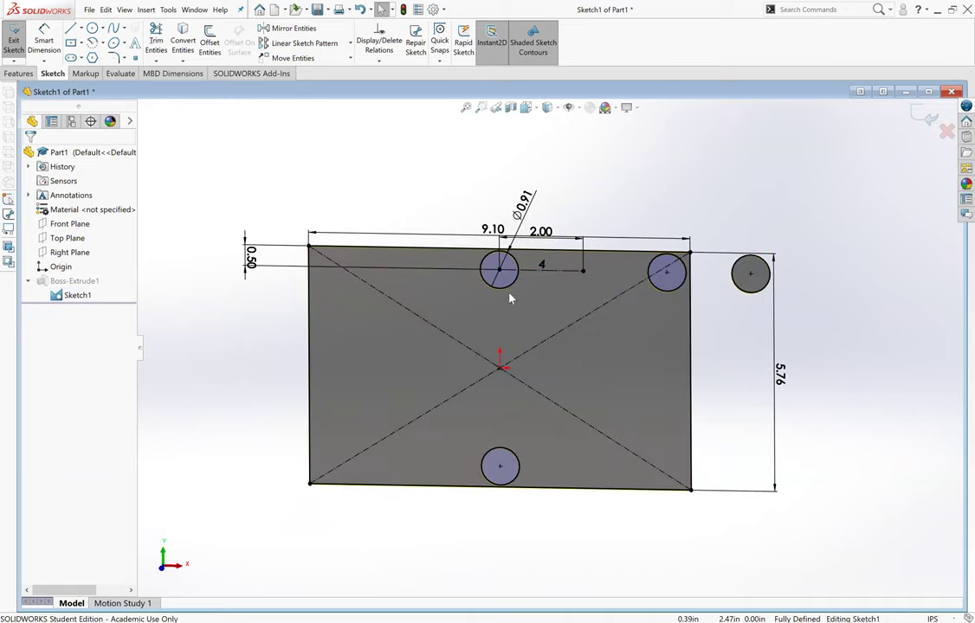
pyautogui.scroll(-3, 542, 268)
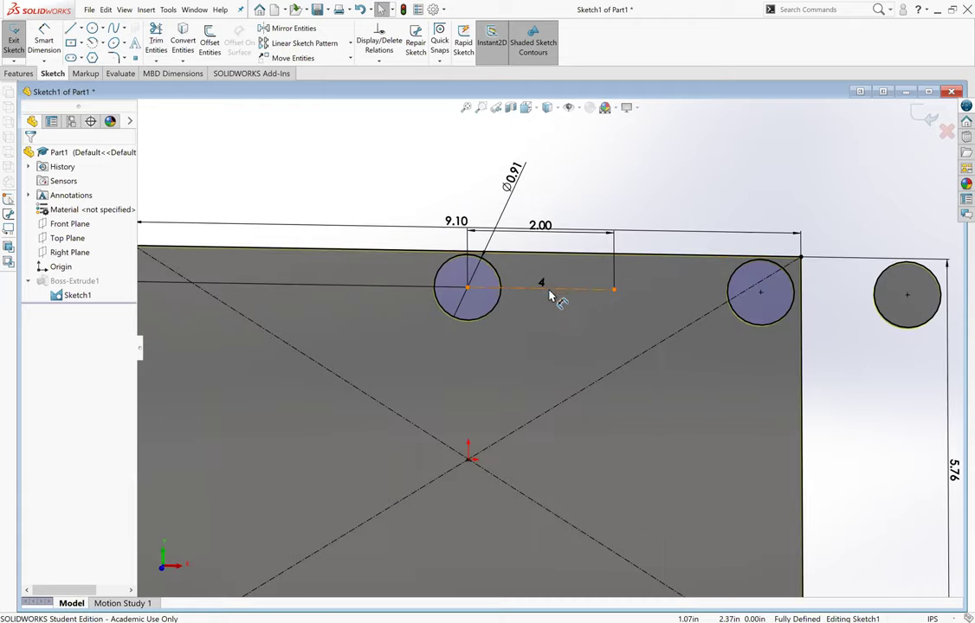
pyautogui.click(543, 283)
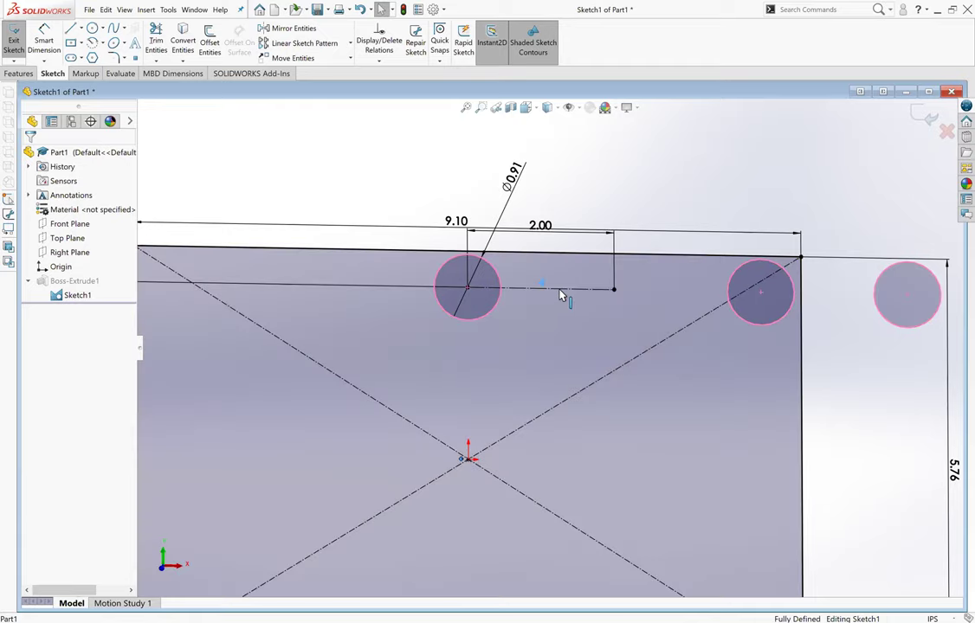
pyautogui.click(510, 291)
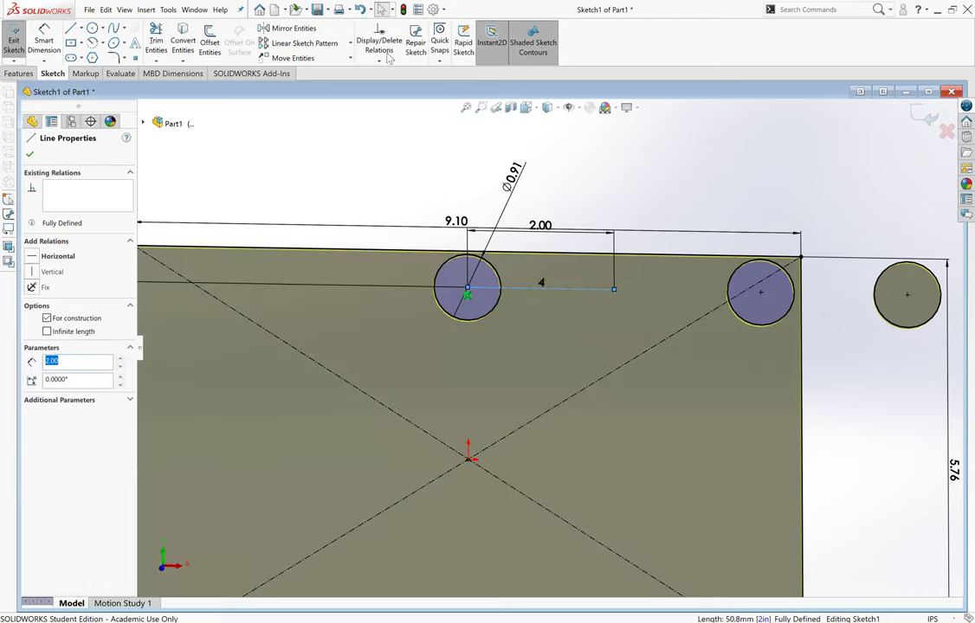
pyautogui.click(379, 42)
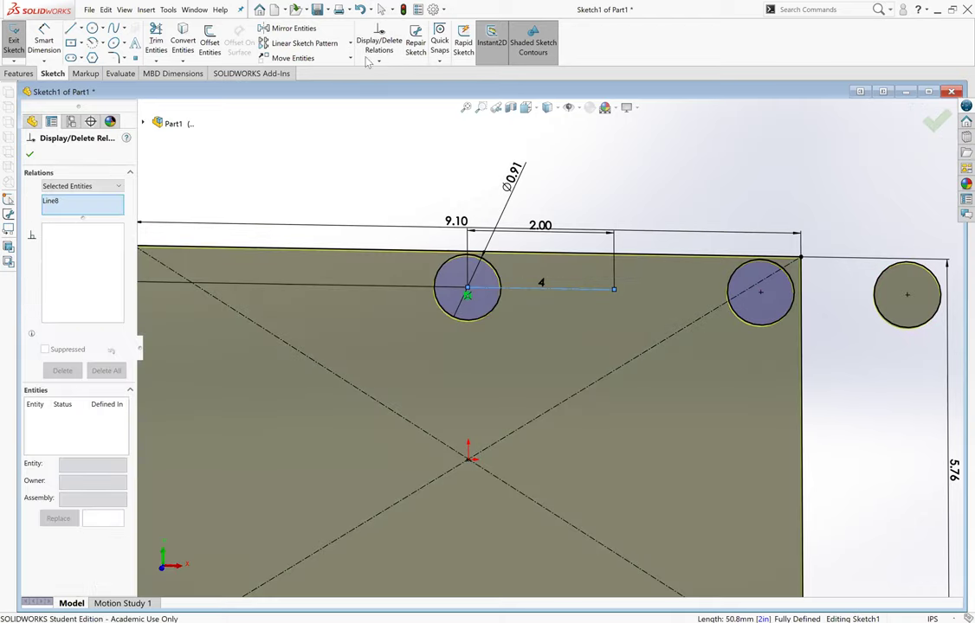
pyautogui.click(30, 153)
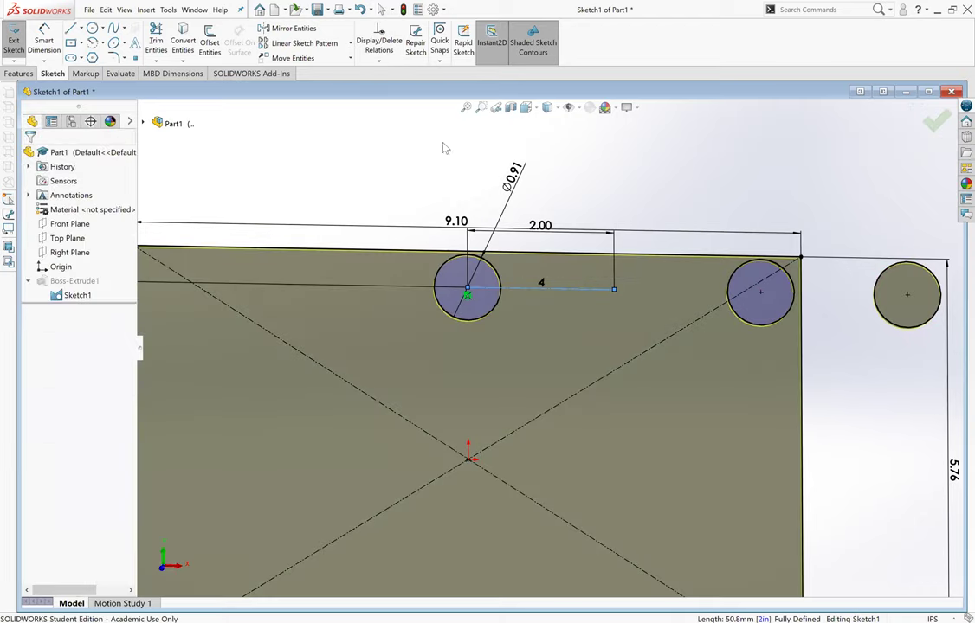
# List all relations in the sketch and right-click the Patterned0 relation.
pyautogui.click(379, 43)
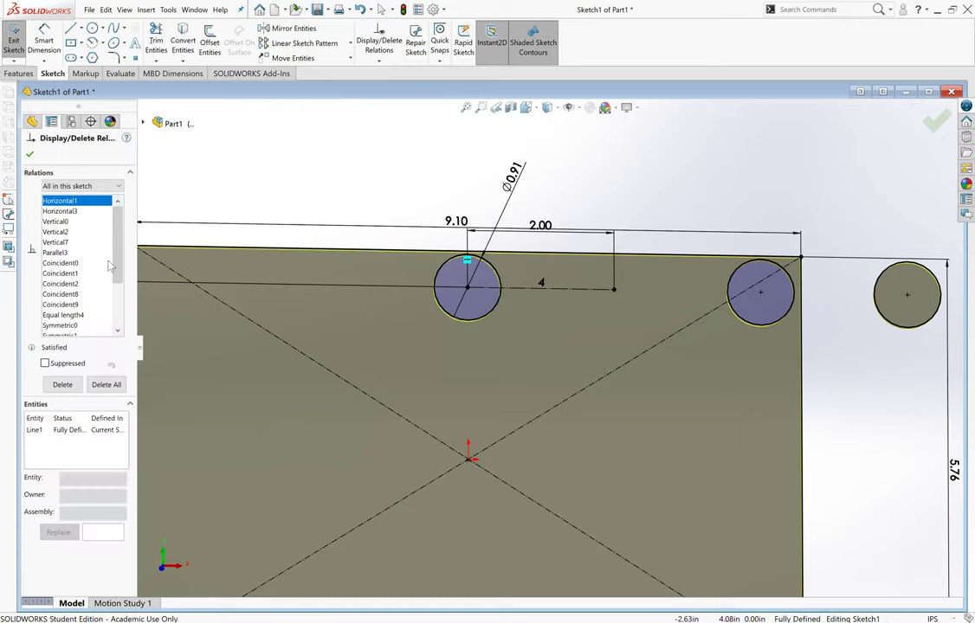
pyautogui.scroll(-1, 86, 285)
pyautogui.scroll(-2, 74, 319)
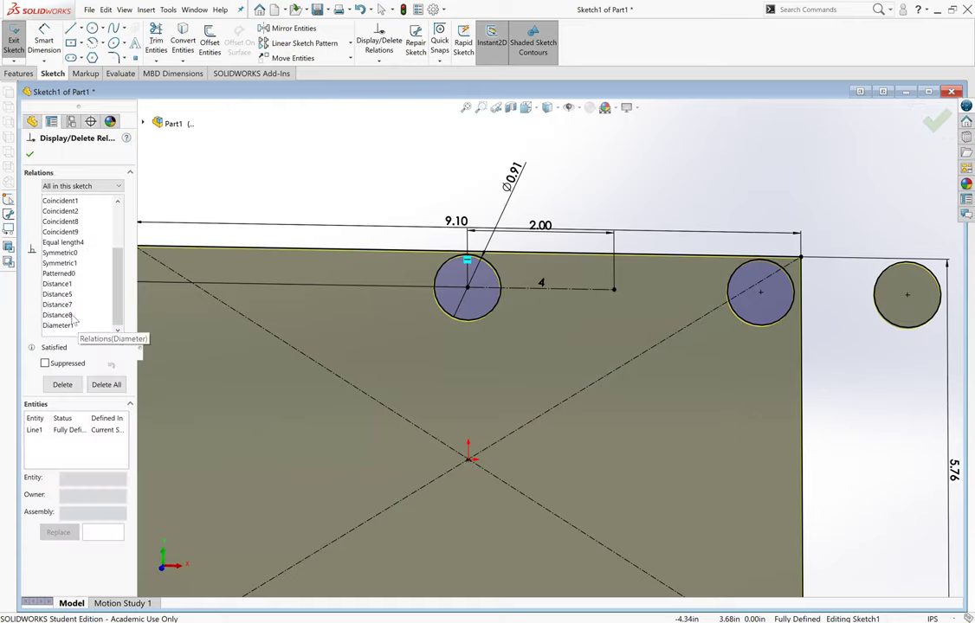
pyautogui.click(65, 274)
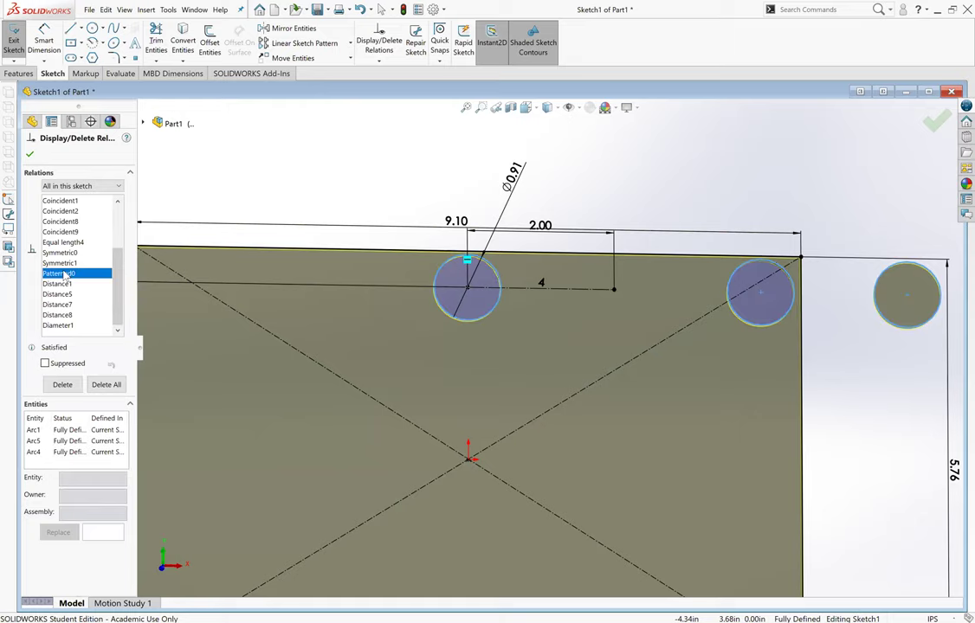
pyautogui.rightClick(59, 274)
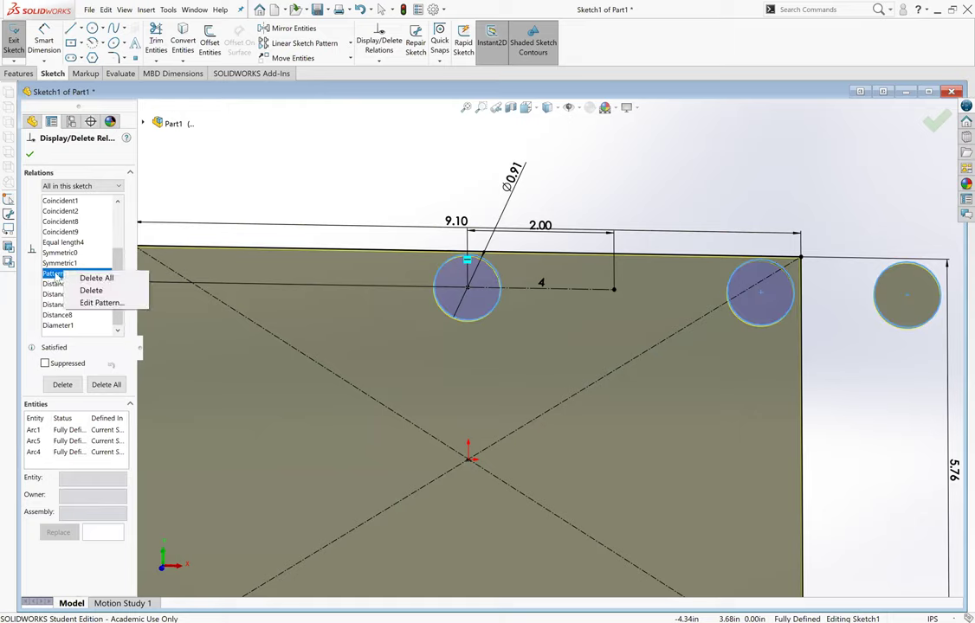
# Review the hole's linear sketch pattern (2.00in spacing, 4 instances) and cancel it unchanged.
pyautogui.click(89, 303)
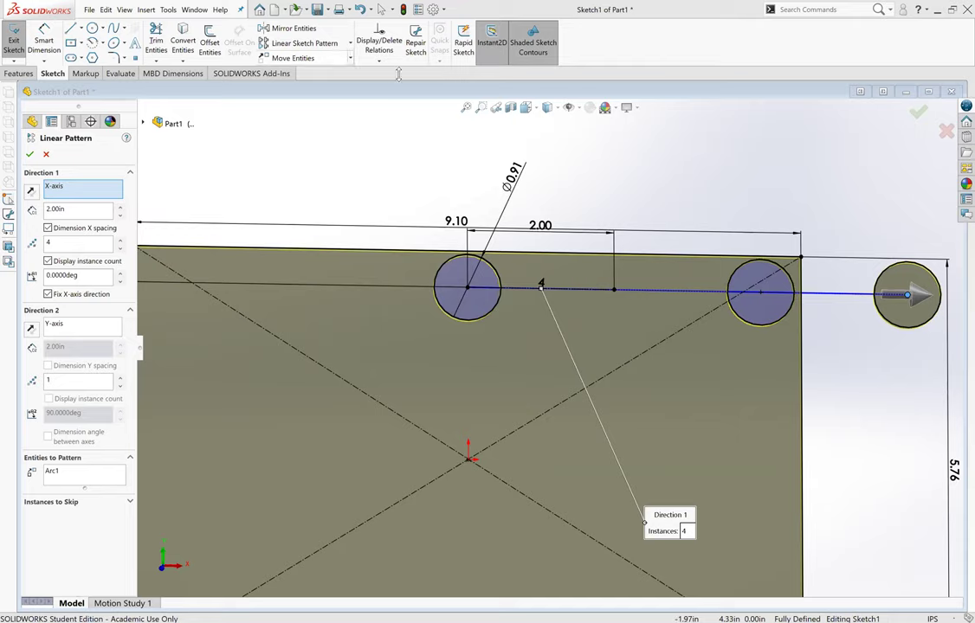
pyautogui.scroll(5, 663, 421)
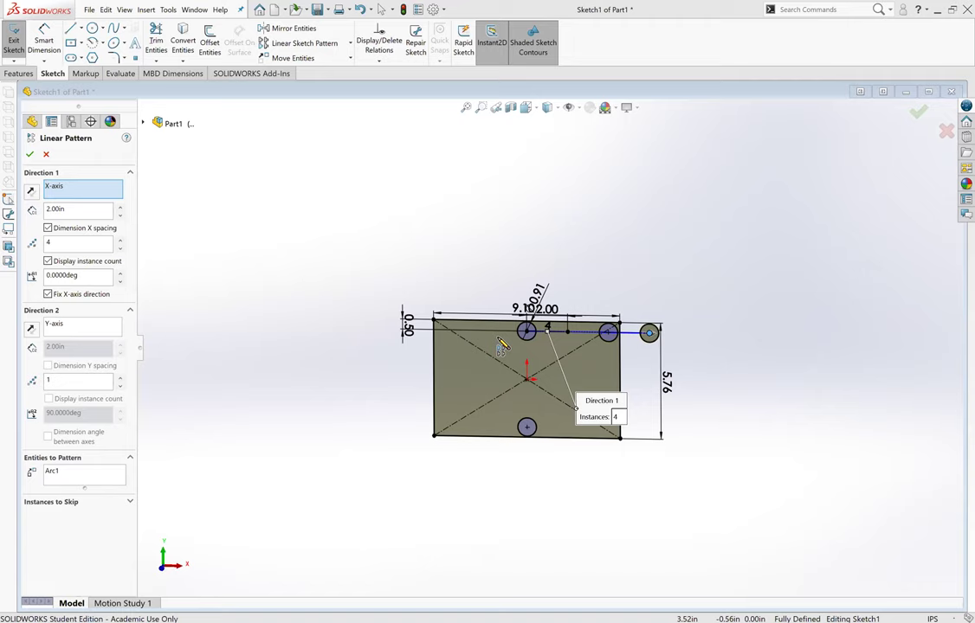
pyautogui.scroll(-5, 663, 422)
pyautogui.scroll(2, 295, 186)
pyautogui.scroll(-1, 307, 186)
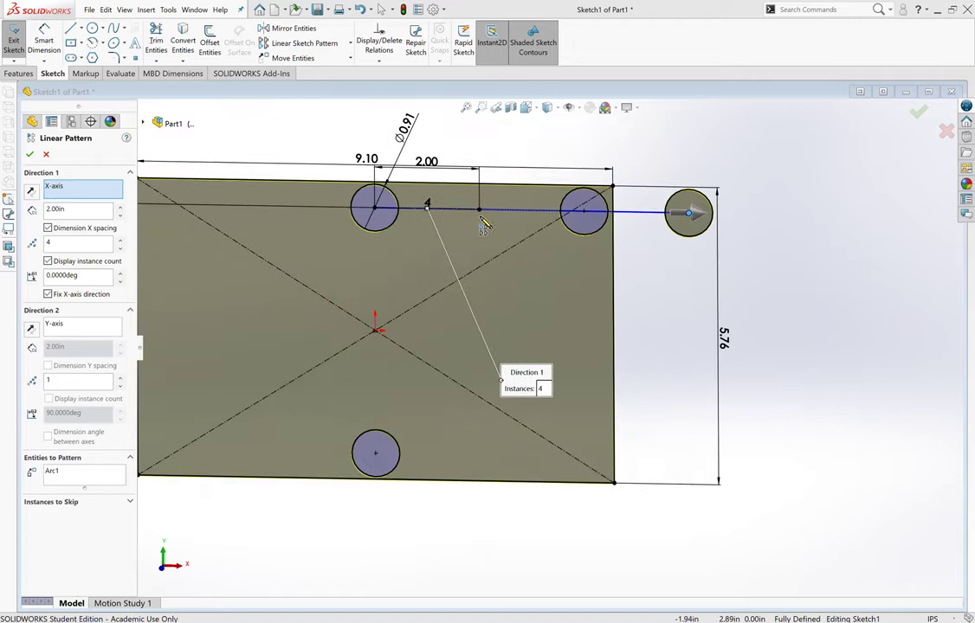
pyautogui.scroll(-1, 316, 169)
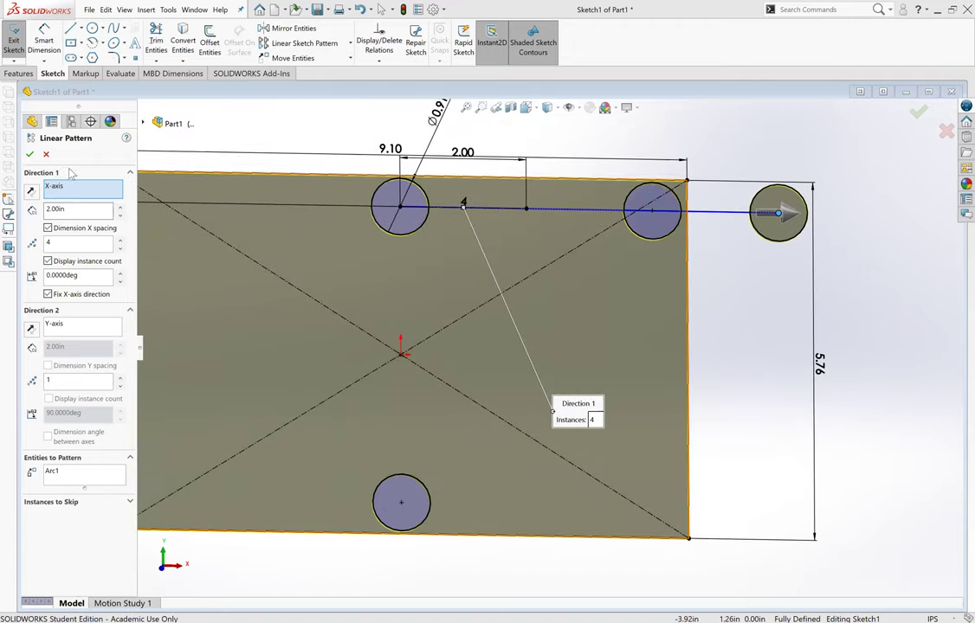
pyautogui.click(46, 155)
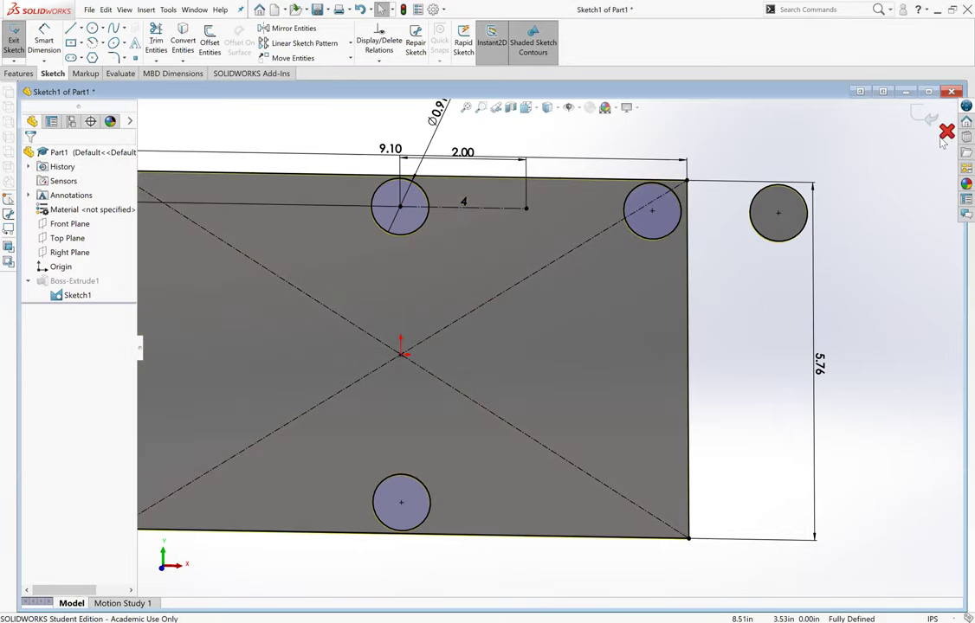
# Discard the Sketch1 changes and exit, then undock the CommandManager as a floating panel.
pyautogui.click(942, 134)
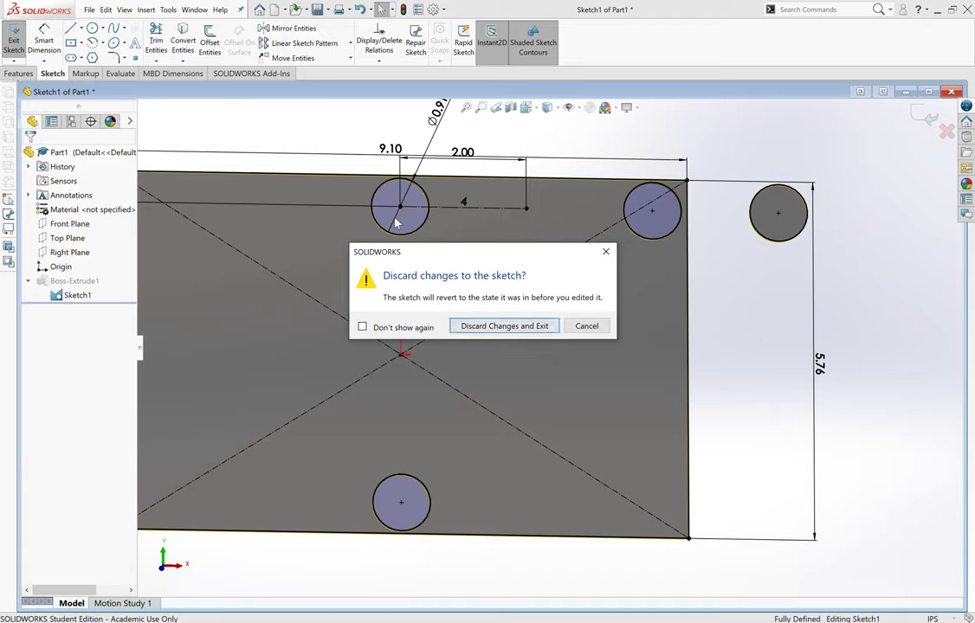
pyautogui.click(540, 328)
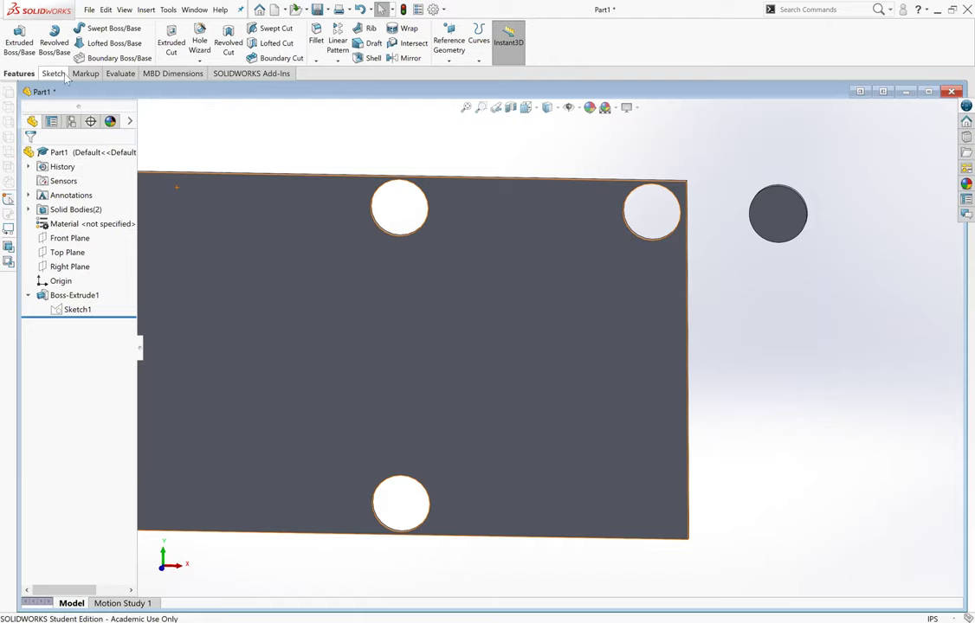
pyautogui.moveTo(66, 78); pyautogui.dragTo(122, 66)
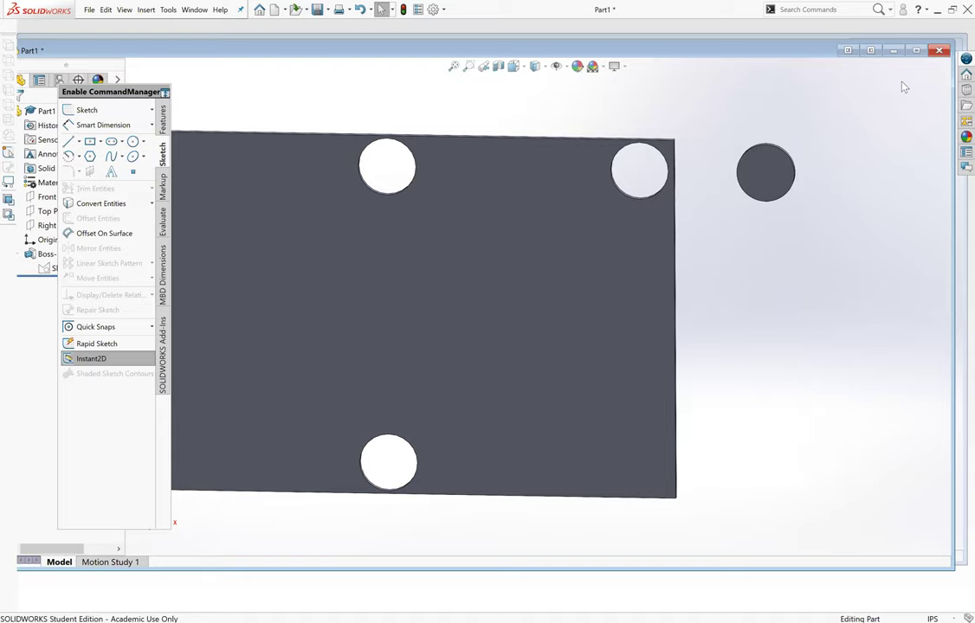
# Maximize the Part1 window, dock the CommandManager back across the top, and show Features.
pyautogui.click(916, 50)
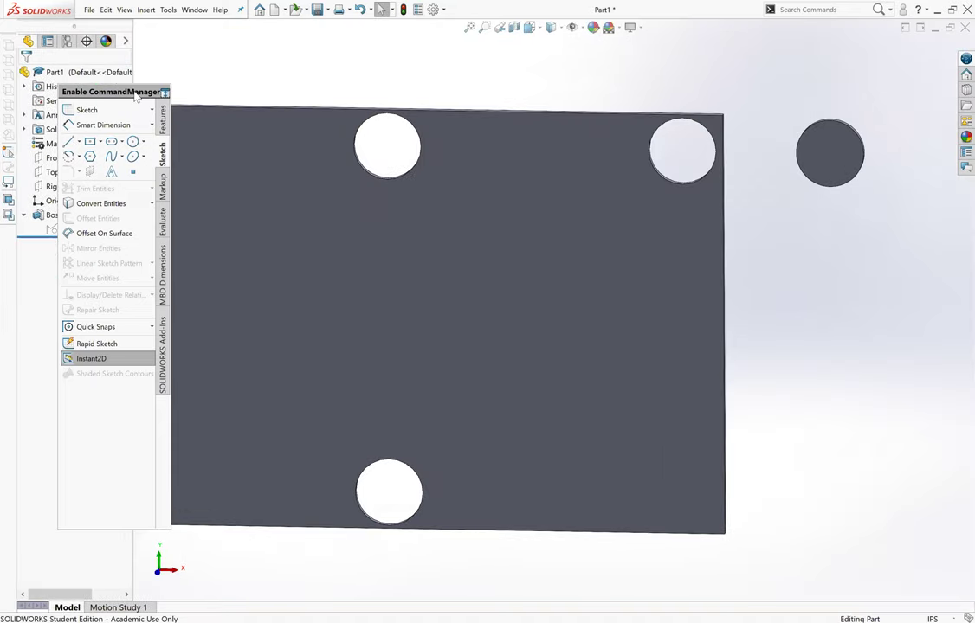
pyautogui.moveTo(136, 96); pyautogui.dragTo(176, 13)
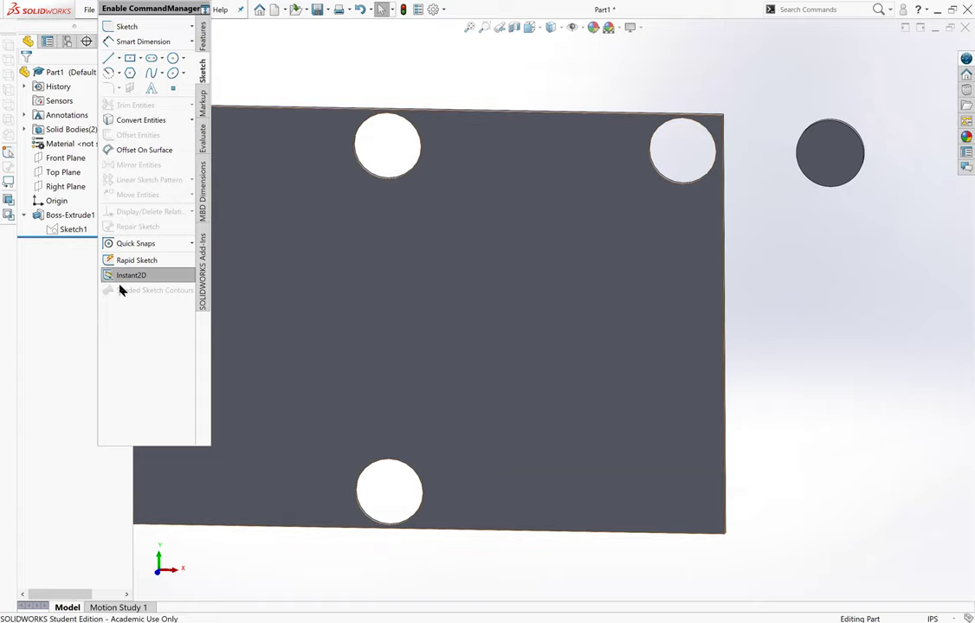
pyautogui.moveTo(125, 9)
pyautogui.mouseDown()
pyautogui.moveTo(353, 27)
pyautogui.moveTo(150, 79)
pyautogui.mouseUp()
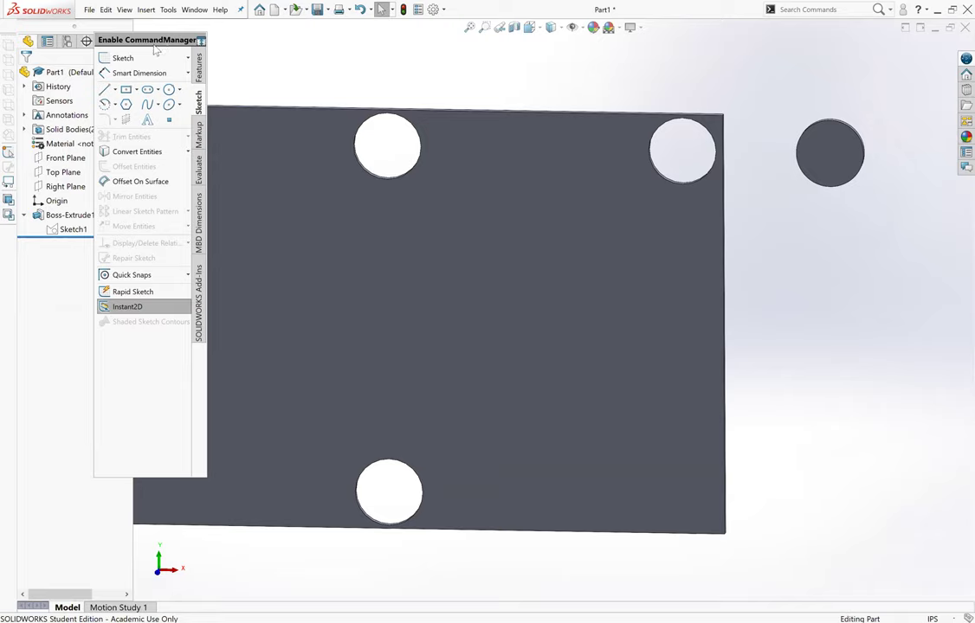
pyautogui.moveTo(147, 35); pyautogui.dragTo(99, 19)
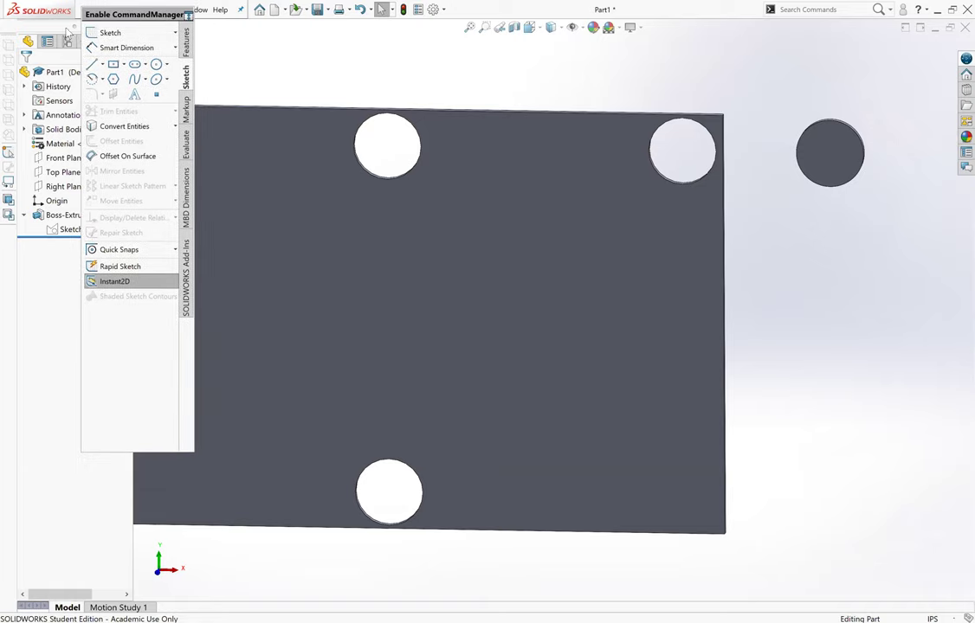
pyautogui.moveTo(116, 13)
pyautogui.mouseDown()
pyautogui.moveTo(229, 15)
pyautogui.moveTo(26, 23)
pyautogui.moveTo(272, 119)
pyautogui.mouseUp()
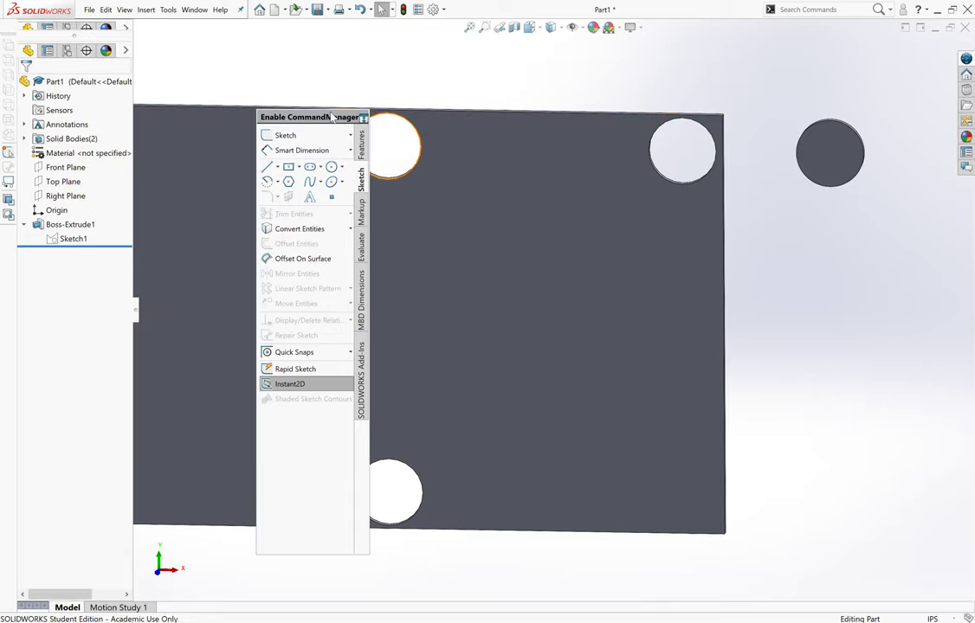
pyautogui.doubleClick(332, 116)
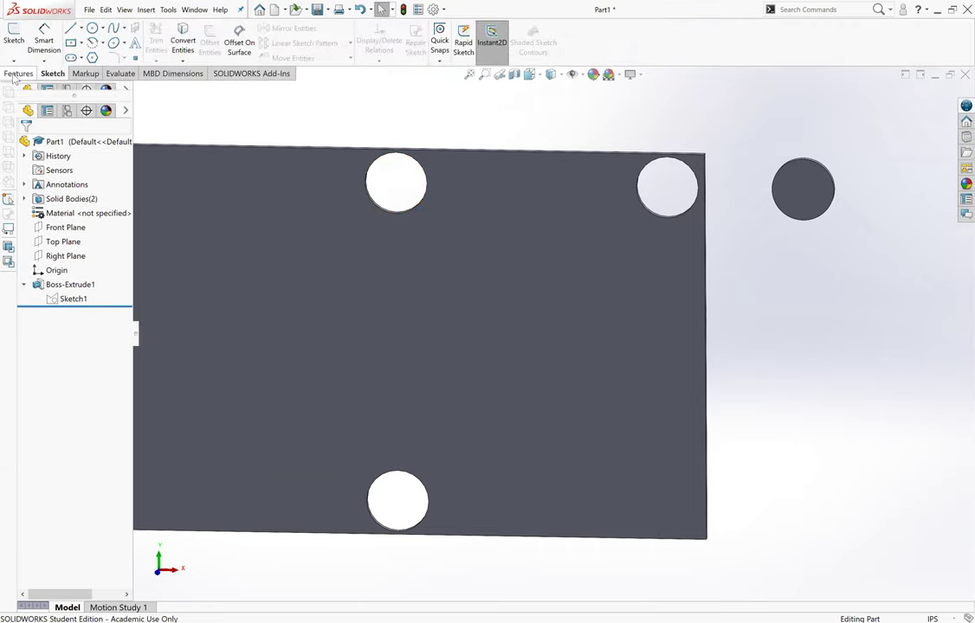
pyautogui.click(18, 73)
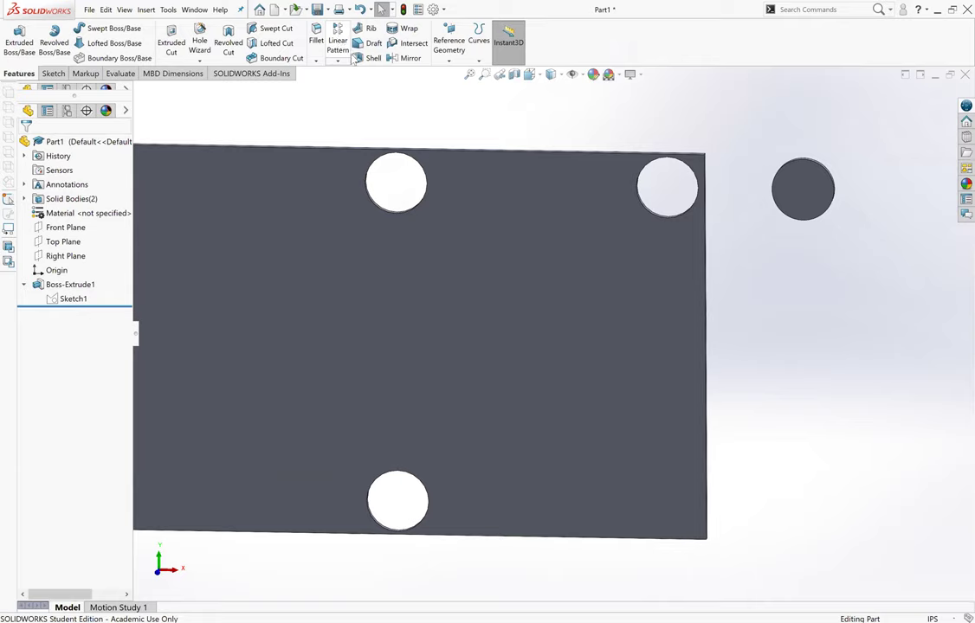
# Choose Linear Pattern from the pattern dropdown on the Features tab.
pyautogui.click(337, 61)
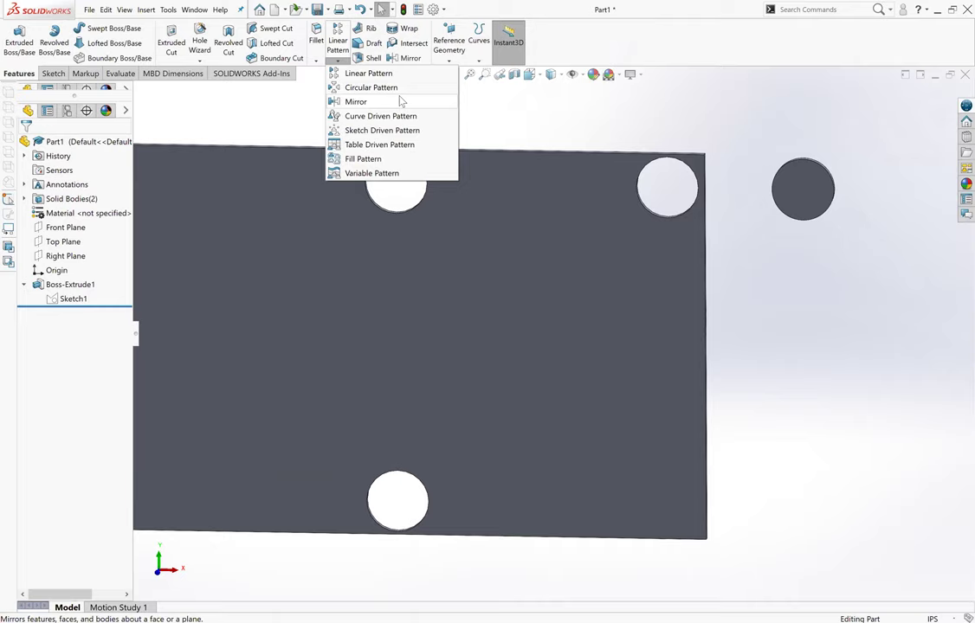
pyautogui.click(338, 60)
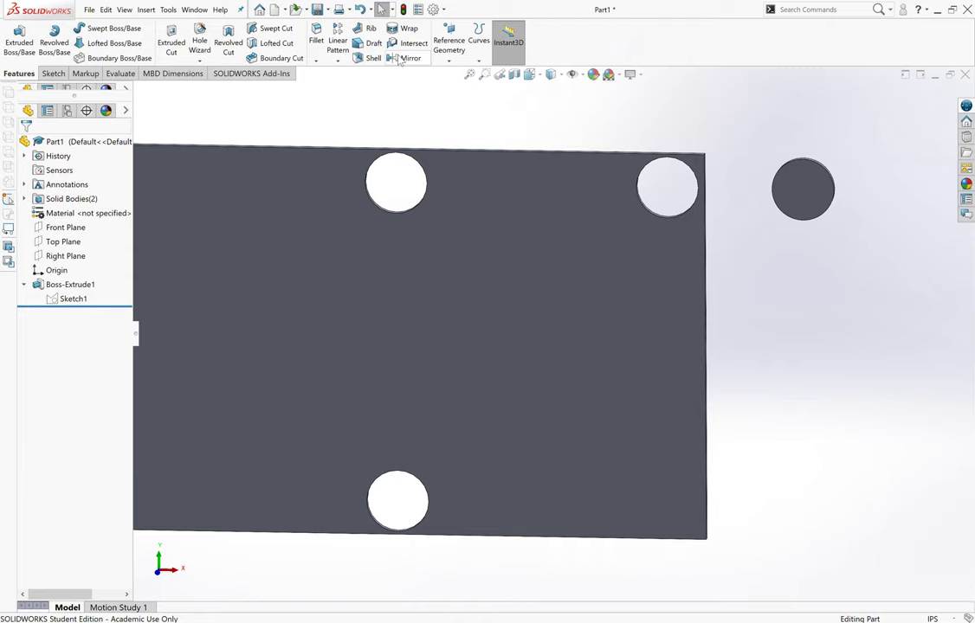
pyautogui.click(337, 60)
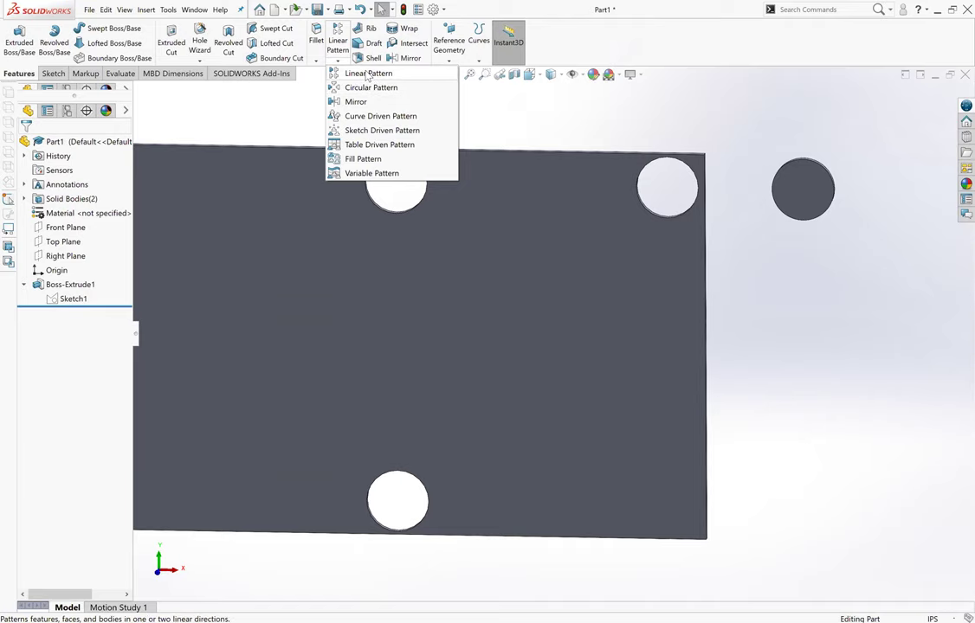
pyautogui.click(369, 74)
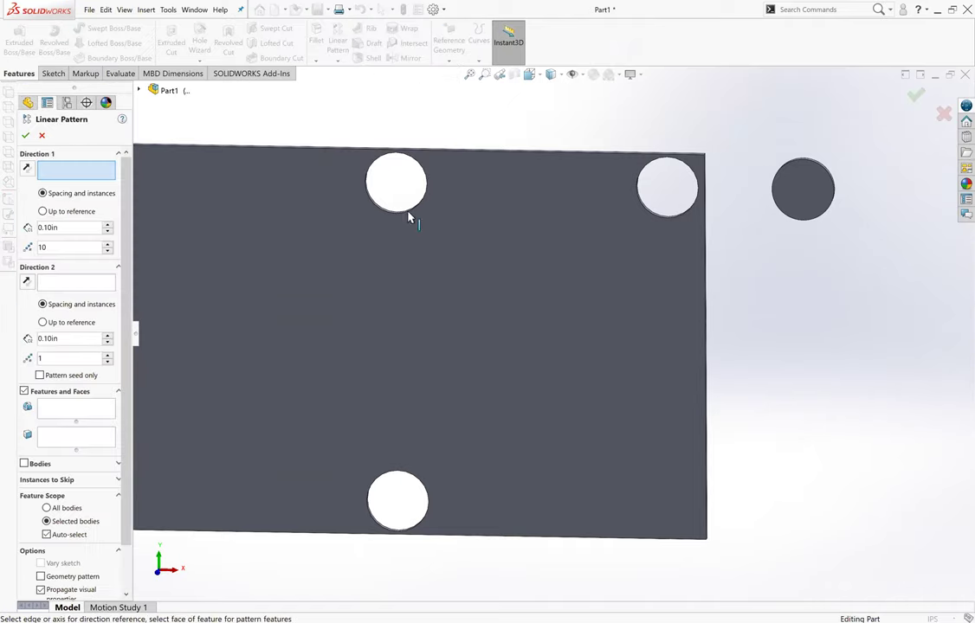
# Expand Boss-Extrude1 in the flyout tree and pick a reference for the first pattern direction.
pyautogui.scroll(1, 396, 216)
pyautogui.scroll(2, 578, 254)
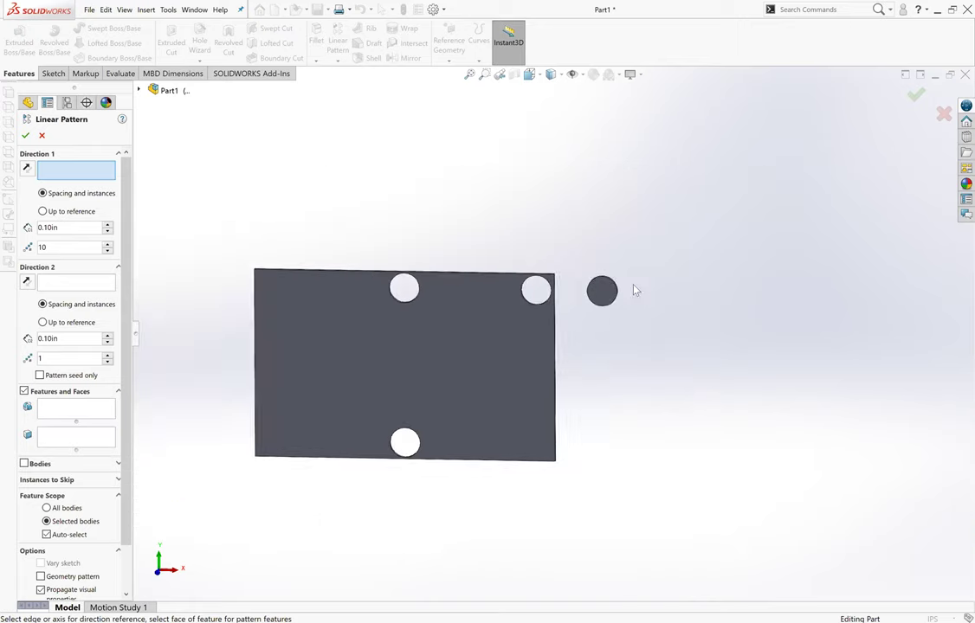
pyautogui.scroll(-2, 635, 290)
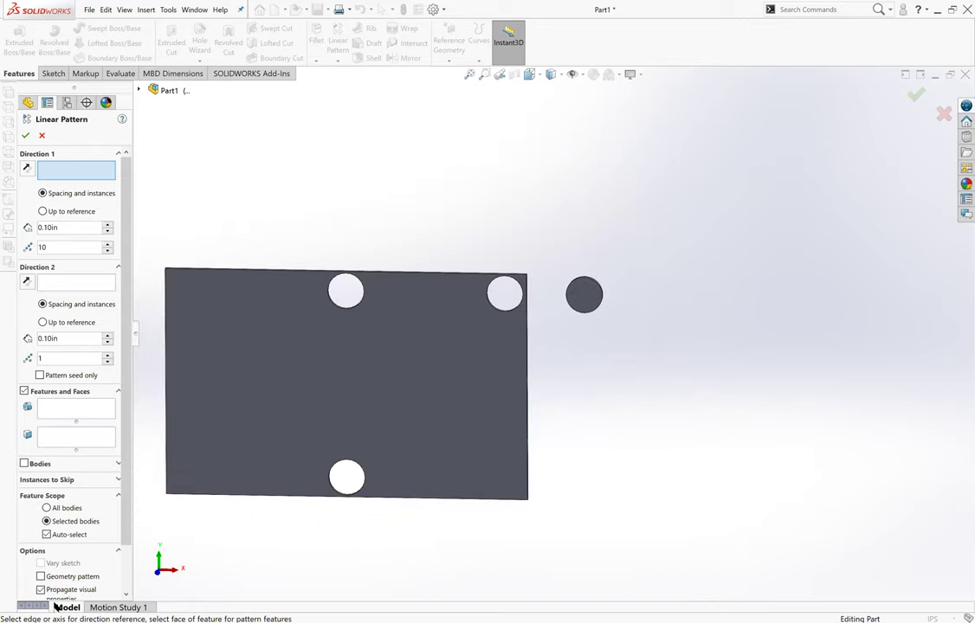
pyautogui.scroll(-1, 83, 520)
pyautogui.scroll(1, 25, 260)
pyautogui.scroll(-1, 84, 303)
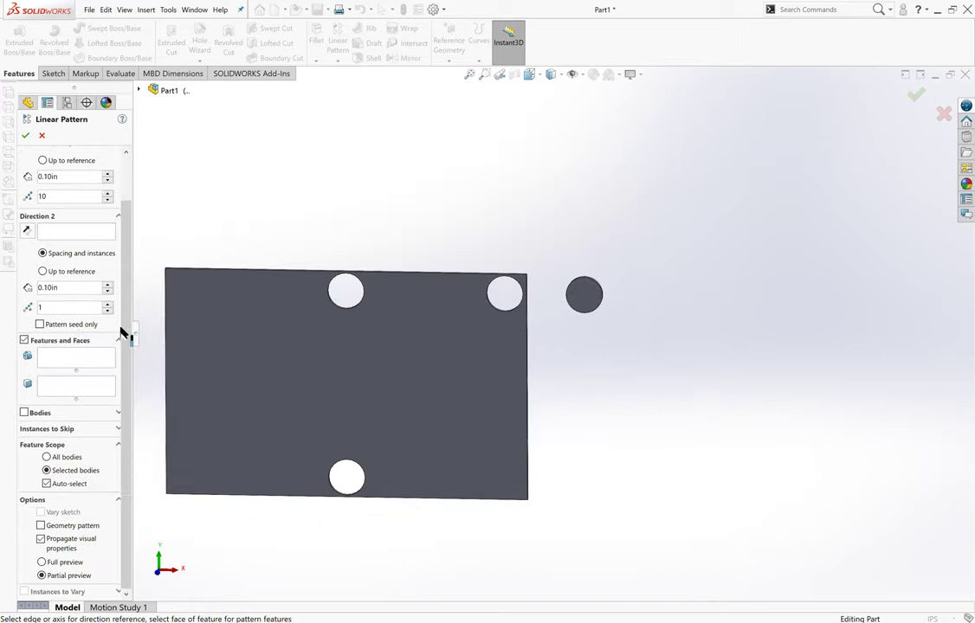
pyautogui.scroll(1, 86, 251)
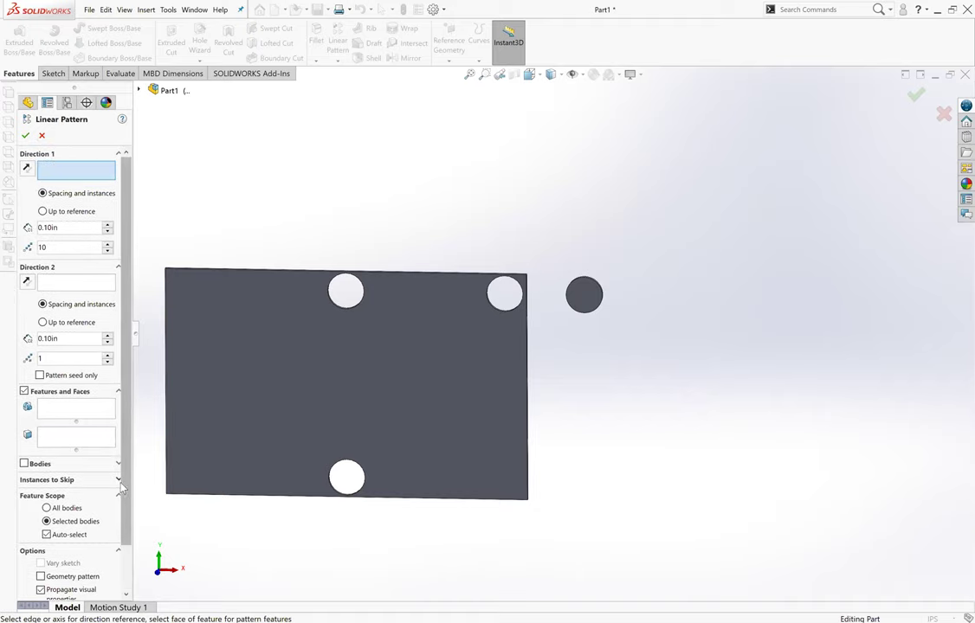
pyautogui.click(74, 411)
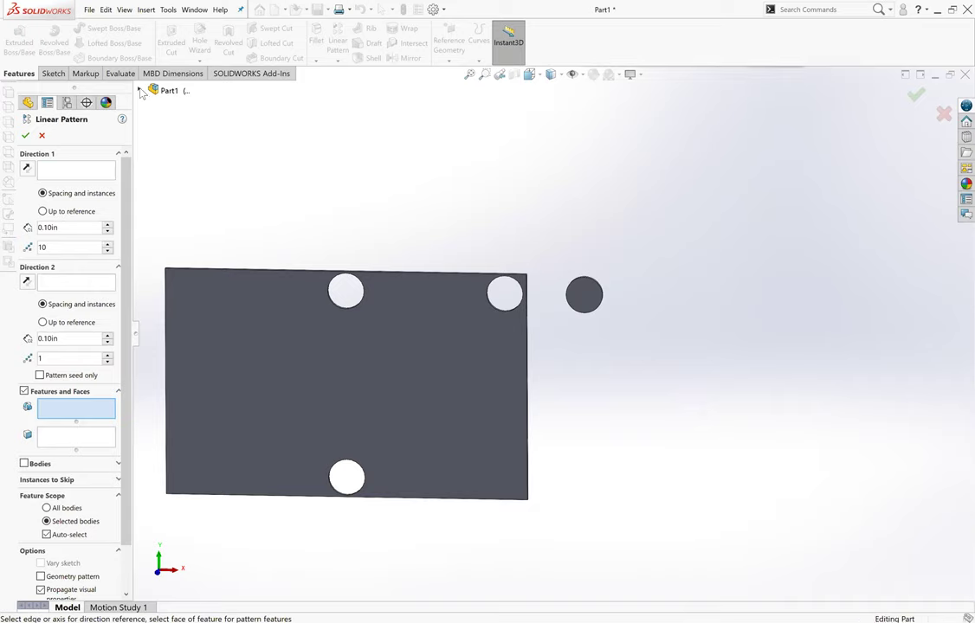
pyautogui.click(140, 90)
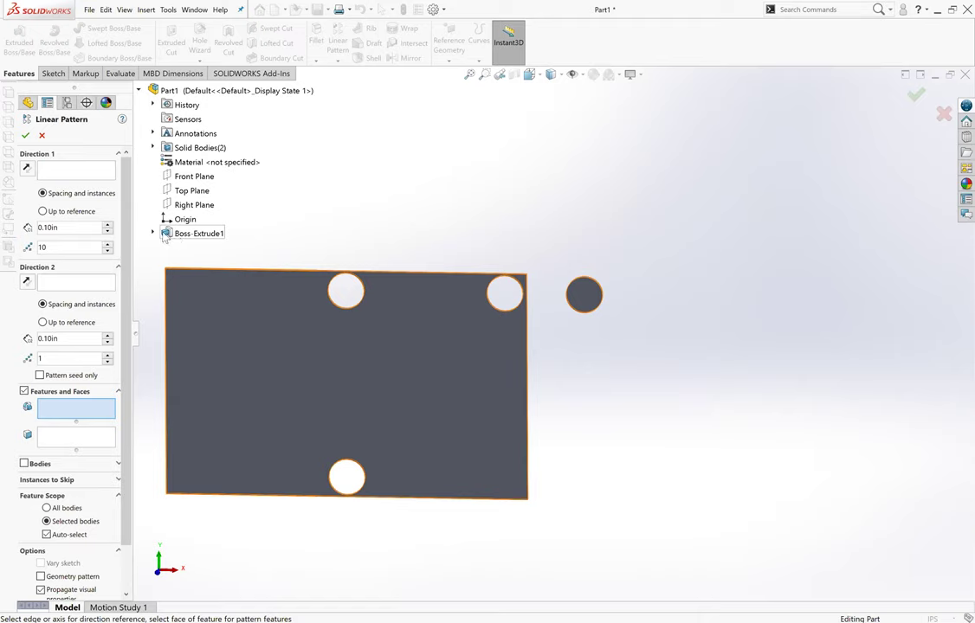
pyautogui.click(153, 233)
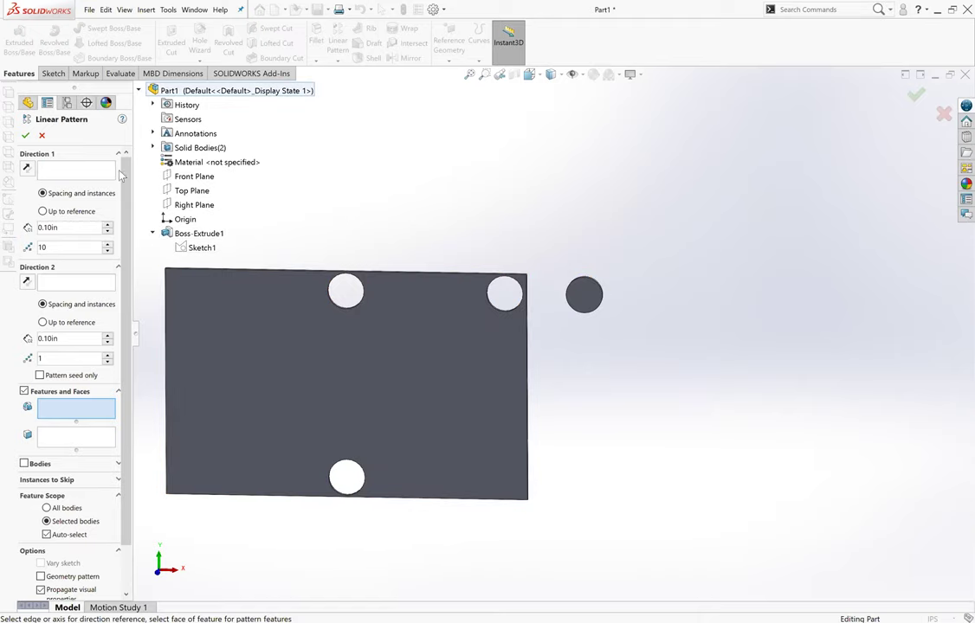
pyautogui.click(76, 170)
pyautogui.scroll(-2, 80, 392)
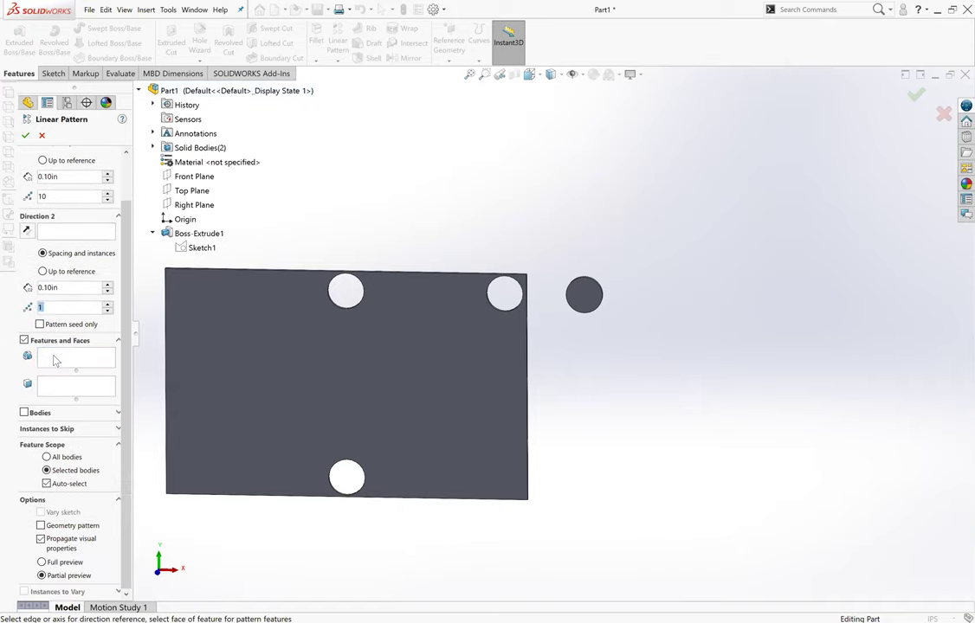
# Add Boss-Extrude1 to pattern, expand Solid Bodies, then clear the features list.
pyautogui.click(75, 357)
pyautogui.click(586, 294)
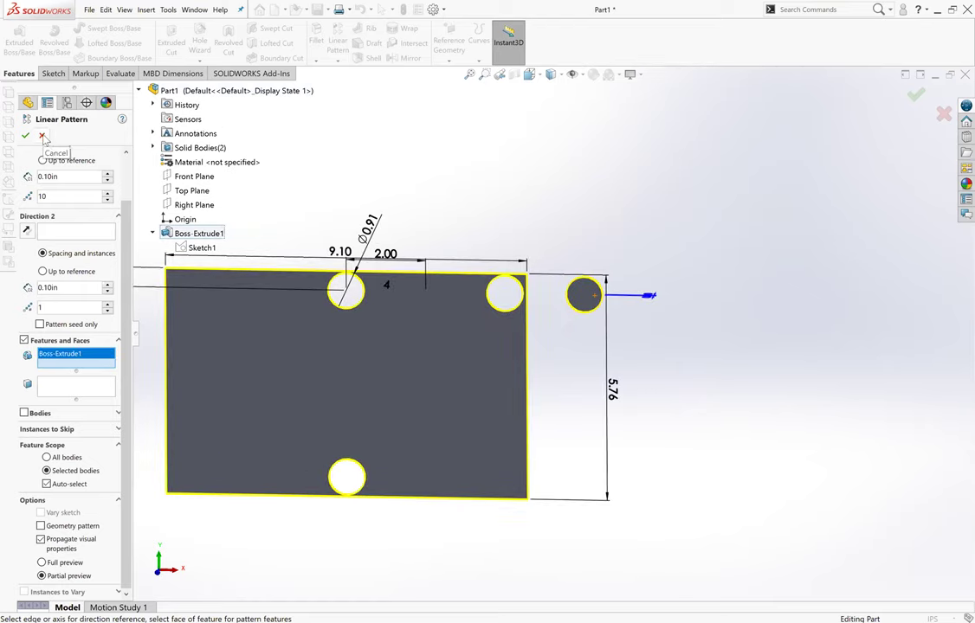
pyautogui.scroll(2, 69, 286)
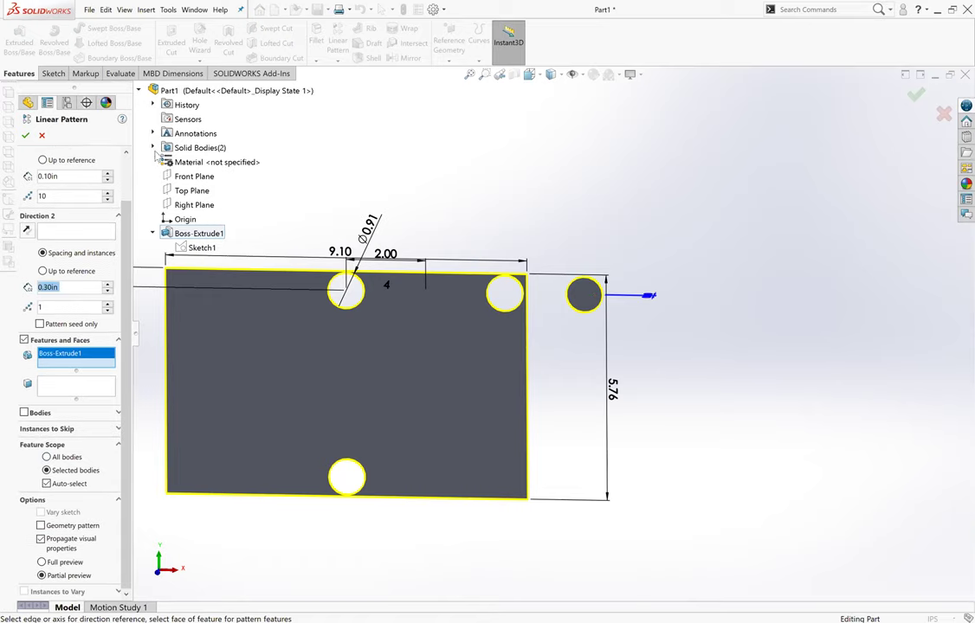
pyautogui.click(152, 148)
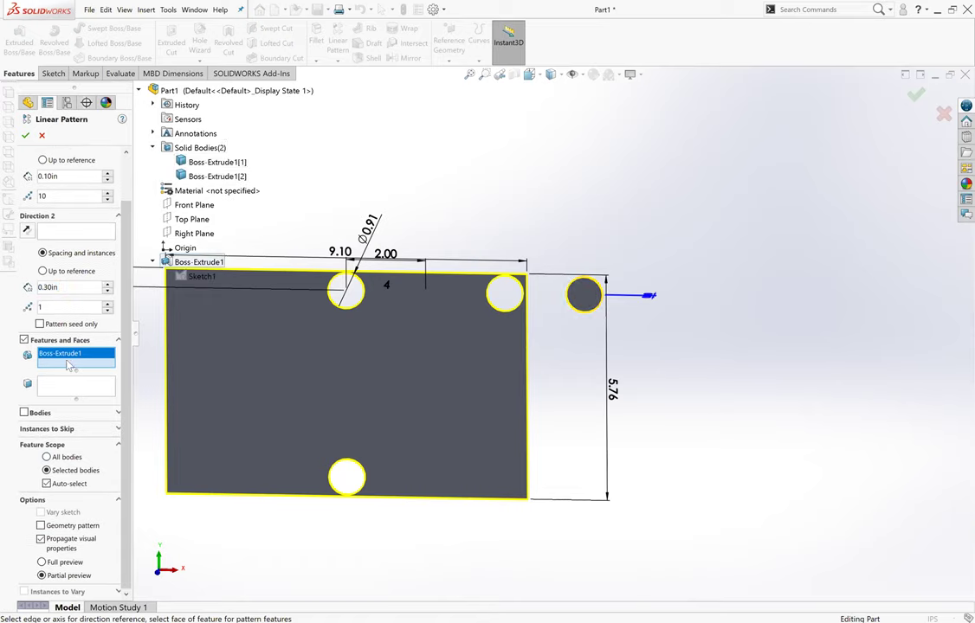
pyautogui.rightClick(85, 362)
pyautogui.click(104, 369)
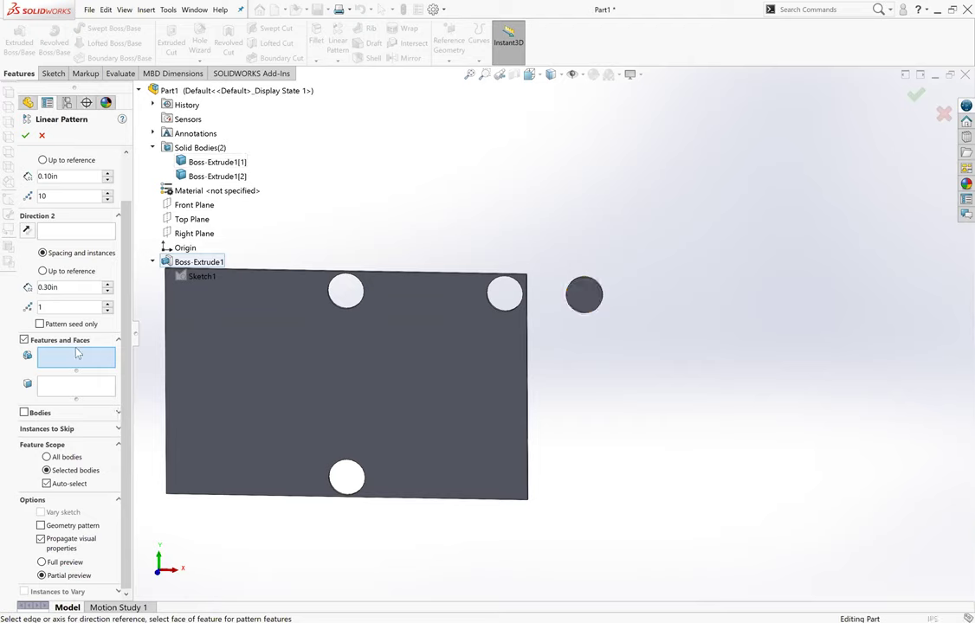
pyautogui.click(84, 385)
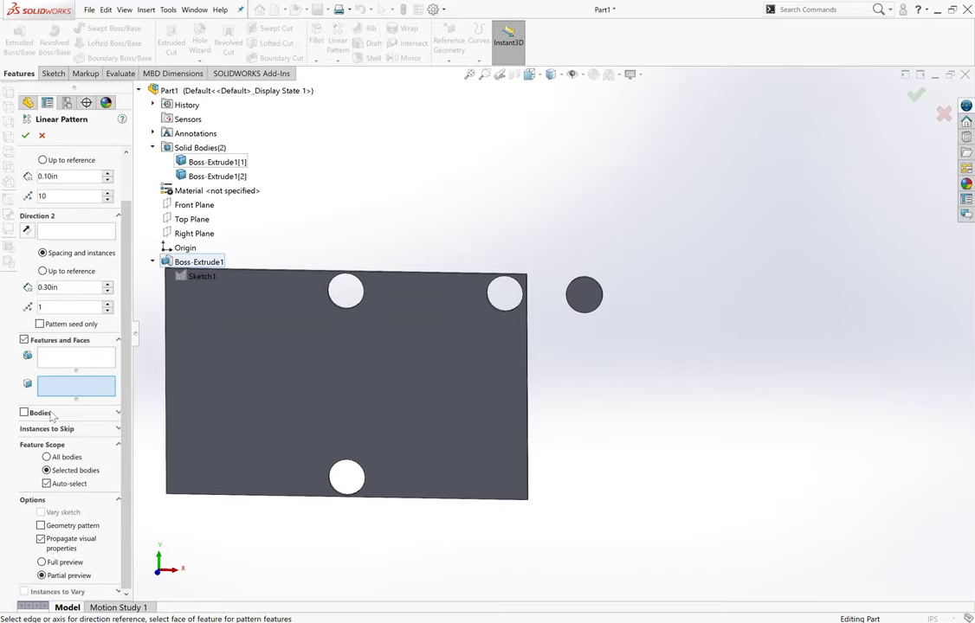
# Pattern bodies instead, replacing the plate with the circular body Boss-Extrude1[1].
pyautogui.click(24, 413)
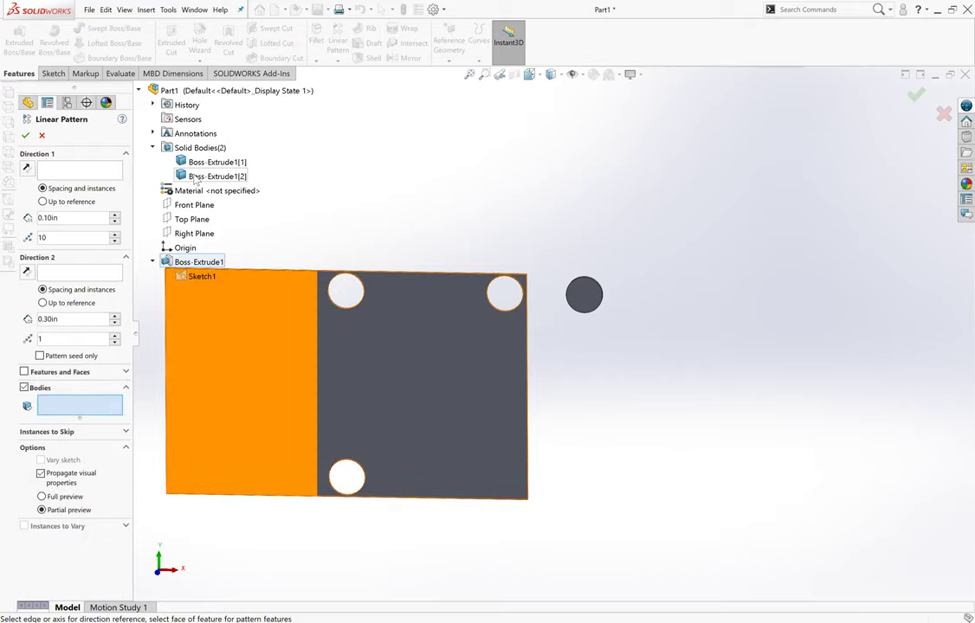
pyautogui.click(196, 176)
pyautogui.rightClick(76, 406)
pyautogui.click(97, 407)
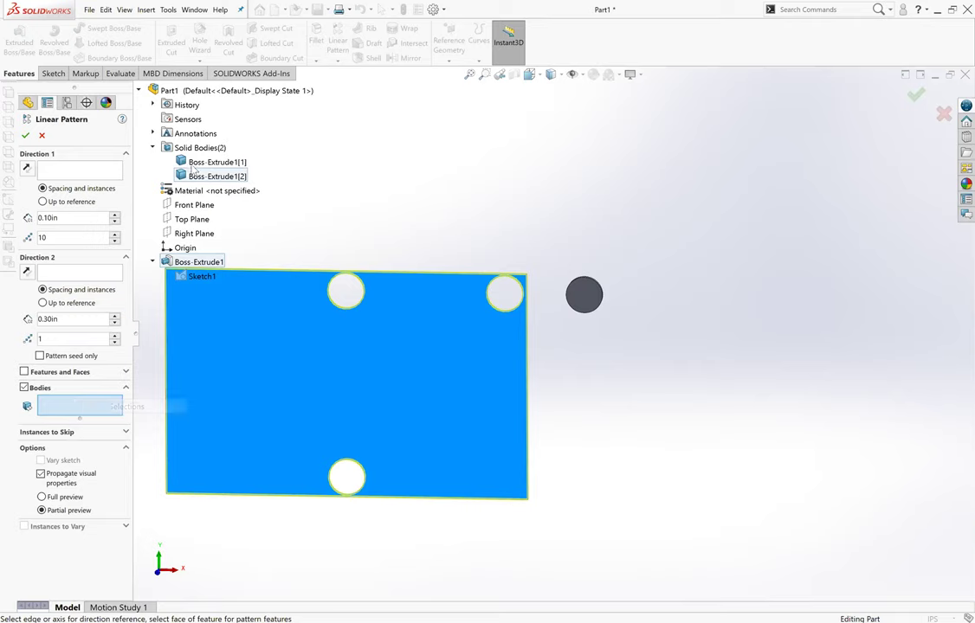
pyautogui.click(212, 162)
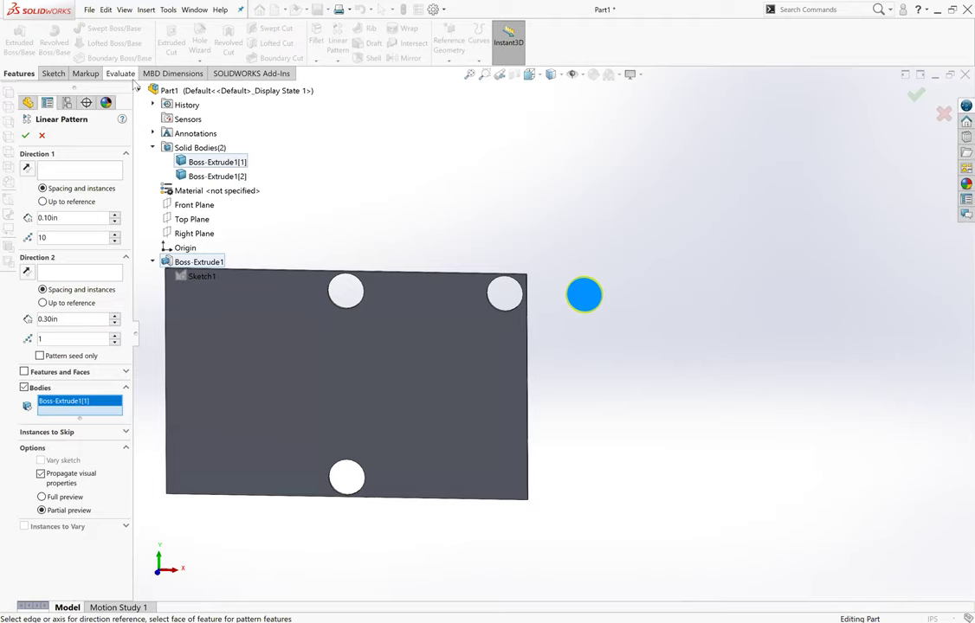
pyautogui.scroll(3, 550, 325)
pyautogui.scroll(-2, 554, 336)
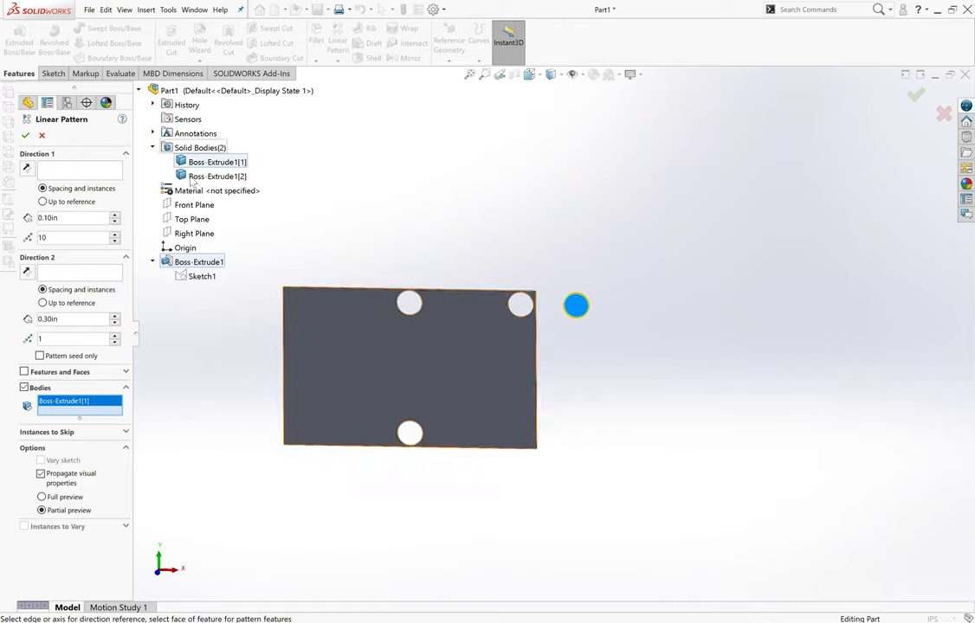
# Run the pattern's first direction along the plate's right edge at 3.00in spacing, previewing 10 copies.
pyautogui.click(139, 90)
pyautogui.click(139, 90)
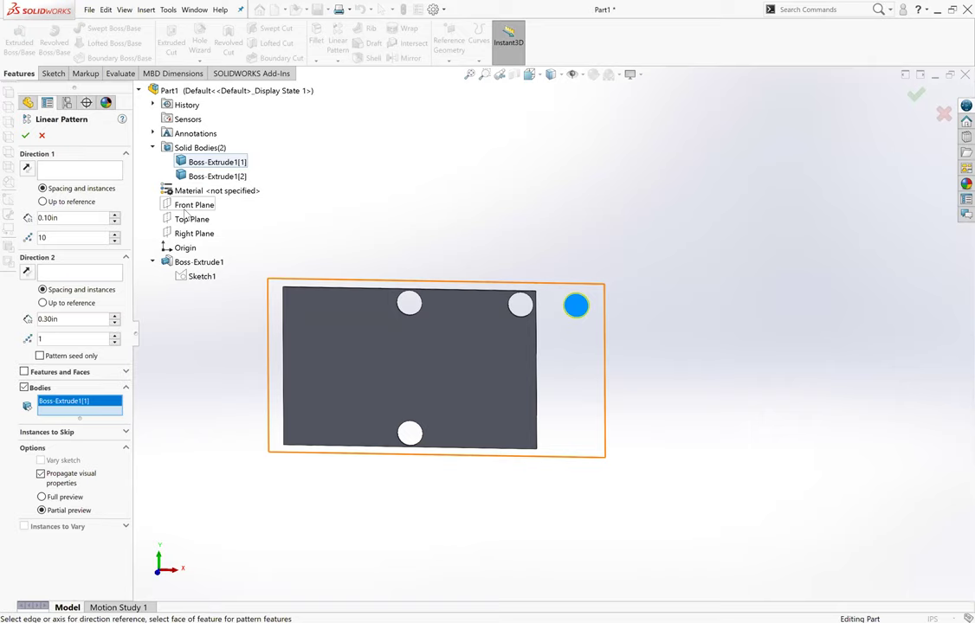
pyautogui.click(127, 432)
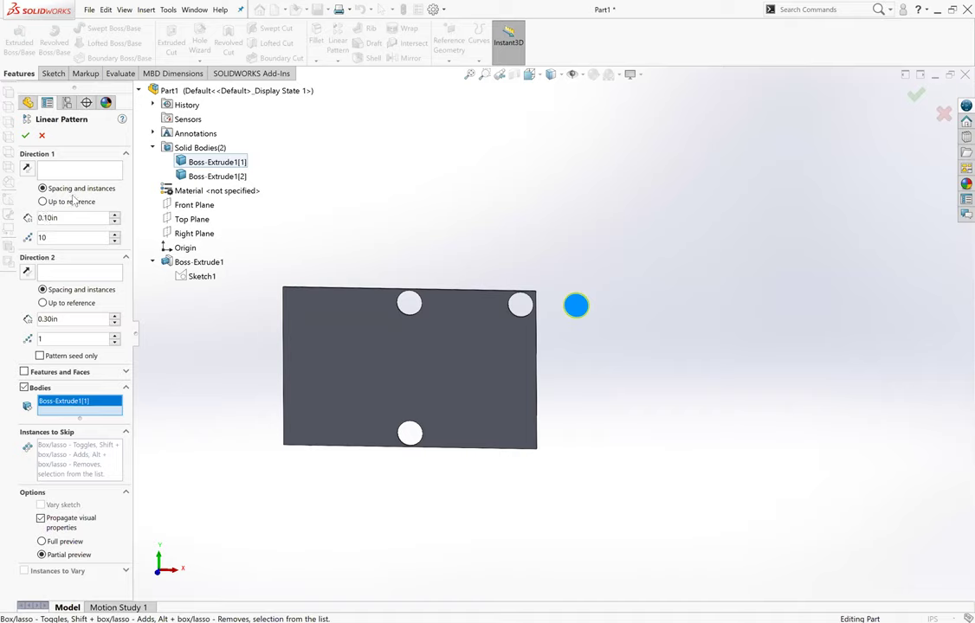
pyautogui.click(52, 173)
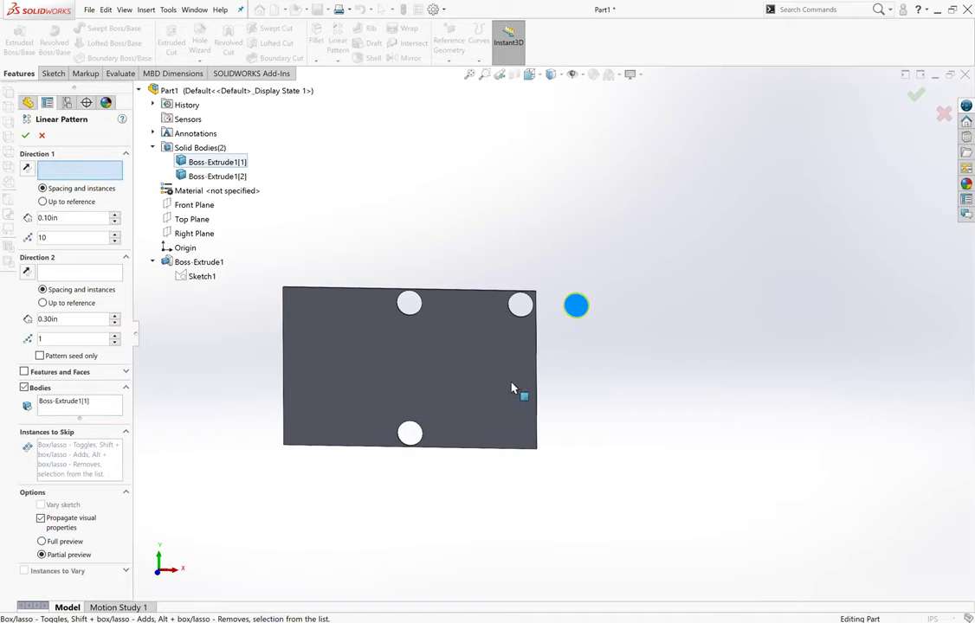
pyautogui.click(536, 387)
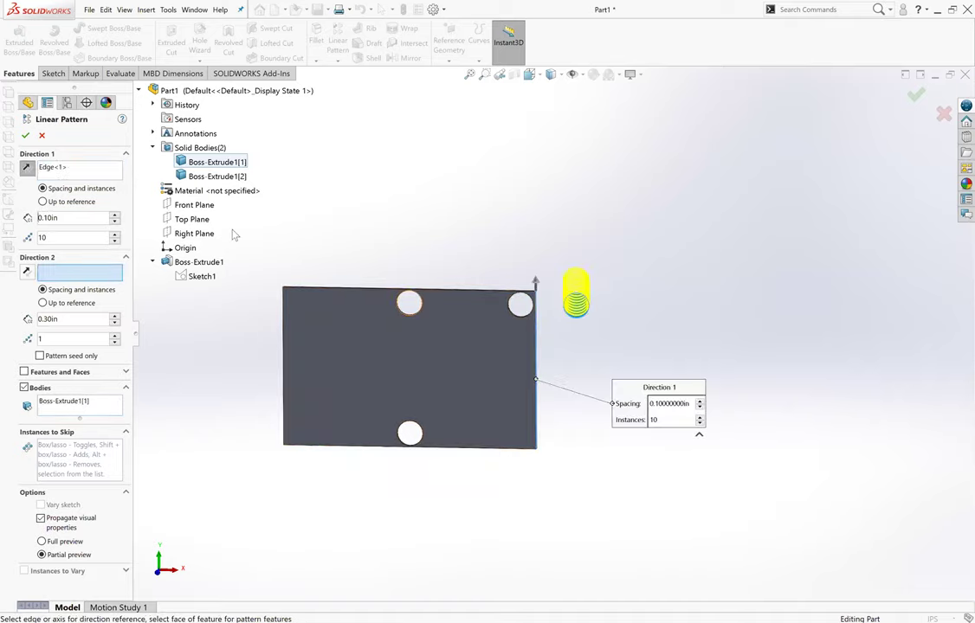
pyautogui.doubleClick(53, 218)
pyautogui.write('3')
pyautogui.press('Return')
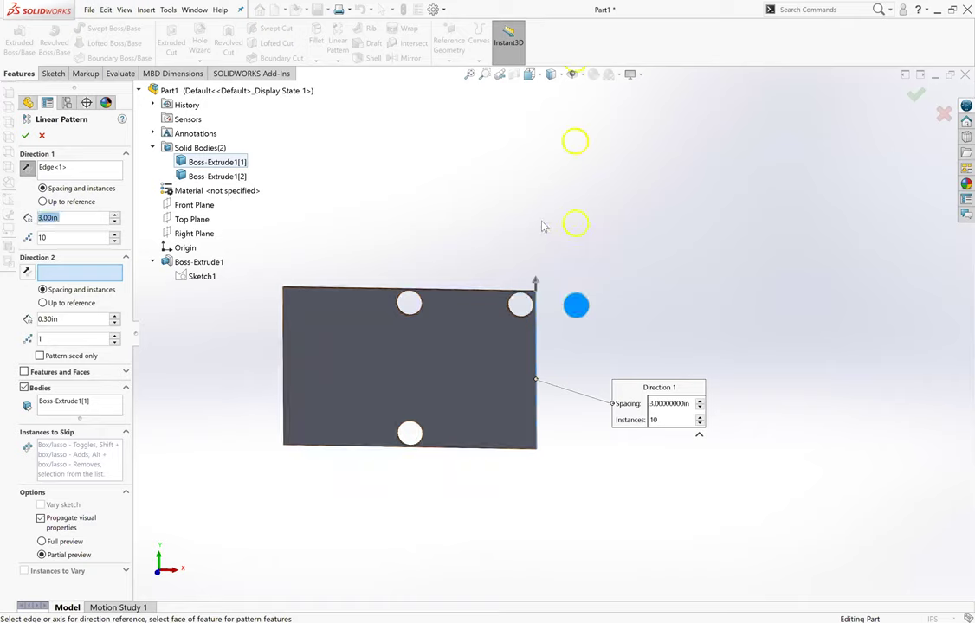
pyautogui.scroll(-2, 542, 224)
pyautogui.scroll(-2, 609, 303)
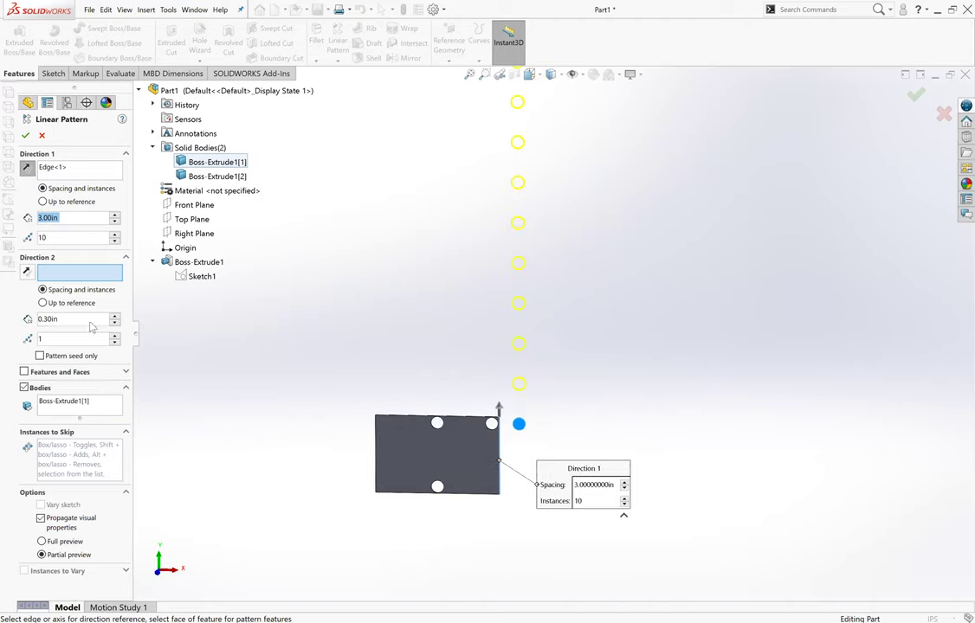
# Skip instances (5, 1) and (7, 1) of the circle pattern, restoring the others.
pyautogui.click(62, 449)
pyautogui.click(518, 305)
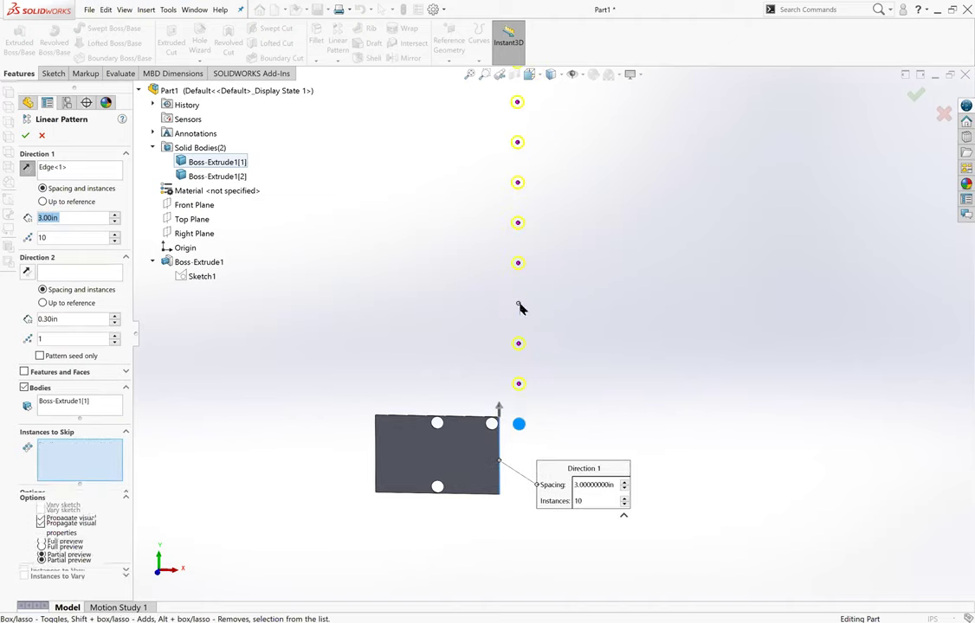
pyautogui.click(517, 103)
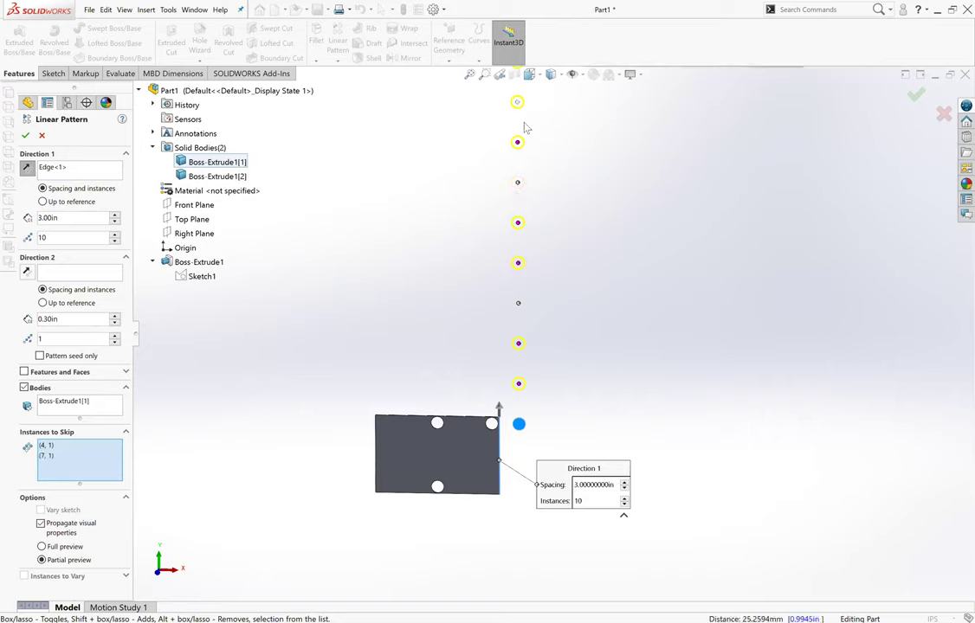
pyautogui.click(518, 305)
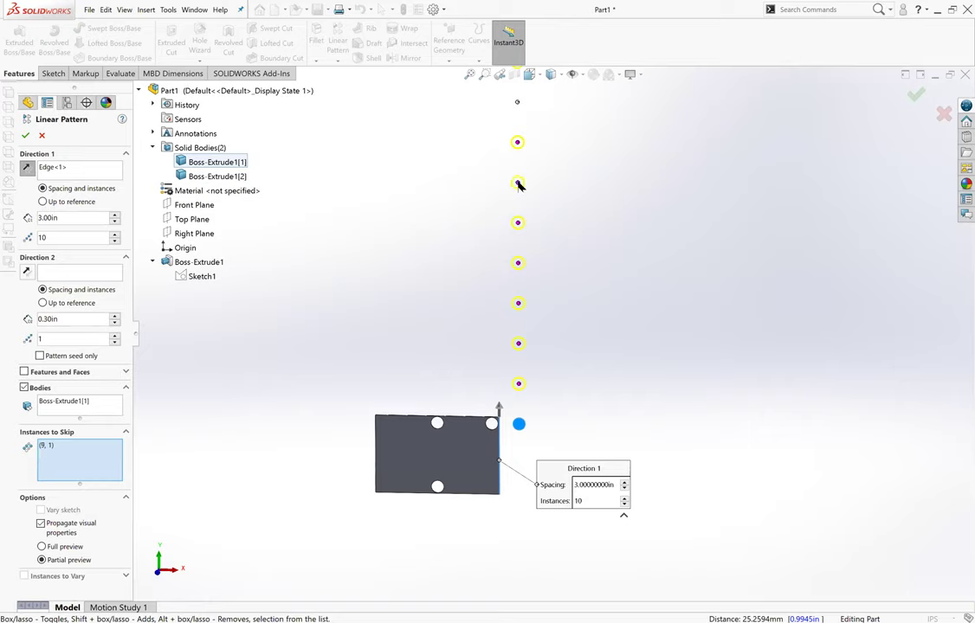
pyautogui.click(517, 264)
pyautogui.keyDown('ctrl'); pyautogui.moveTo(571, 300); pyautogui.dragTo(538, 258, button='middle'); pyautogui.keyUp('ctrl')
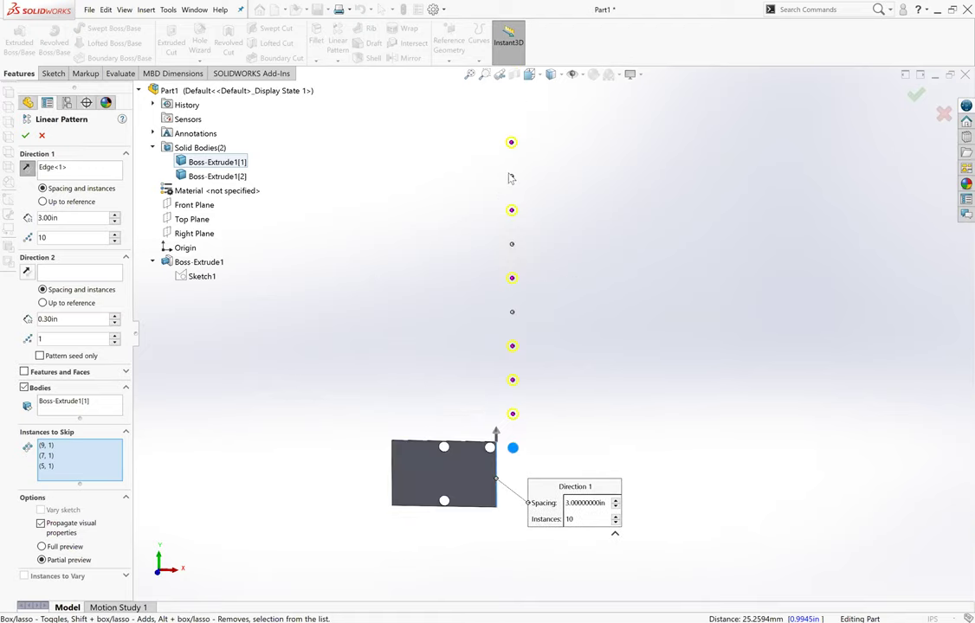
pyautogui.click(511, 176)
# Create LPattern1, then reopen it with Edit Feature from the FeatureManager tree.
pyautogui.click(26, 137)
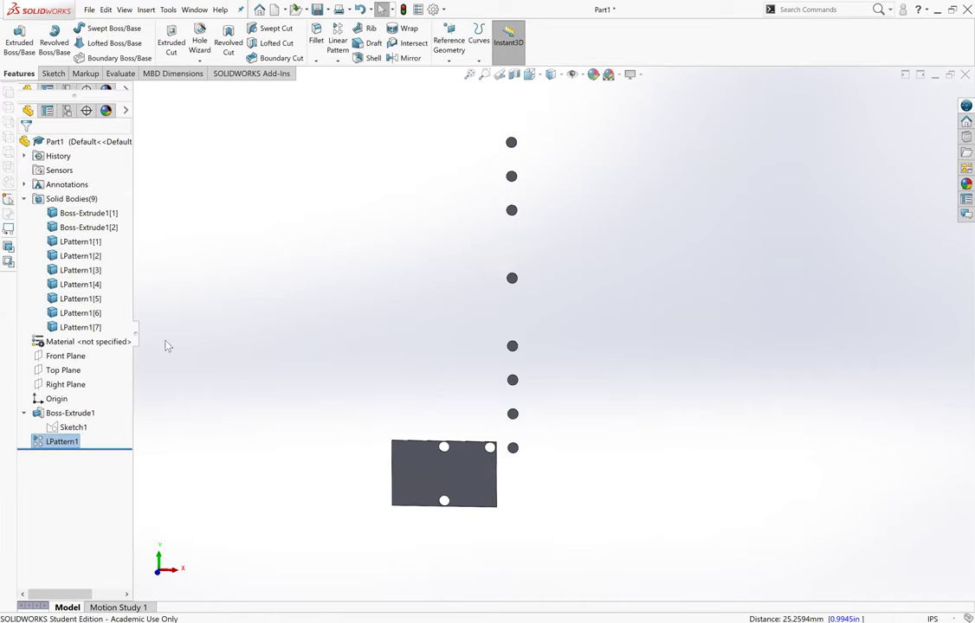
pyautogui.rightClick(50, 443)
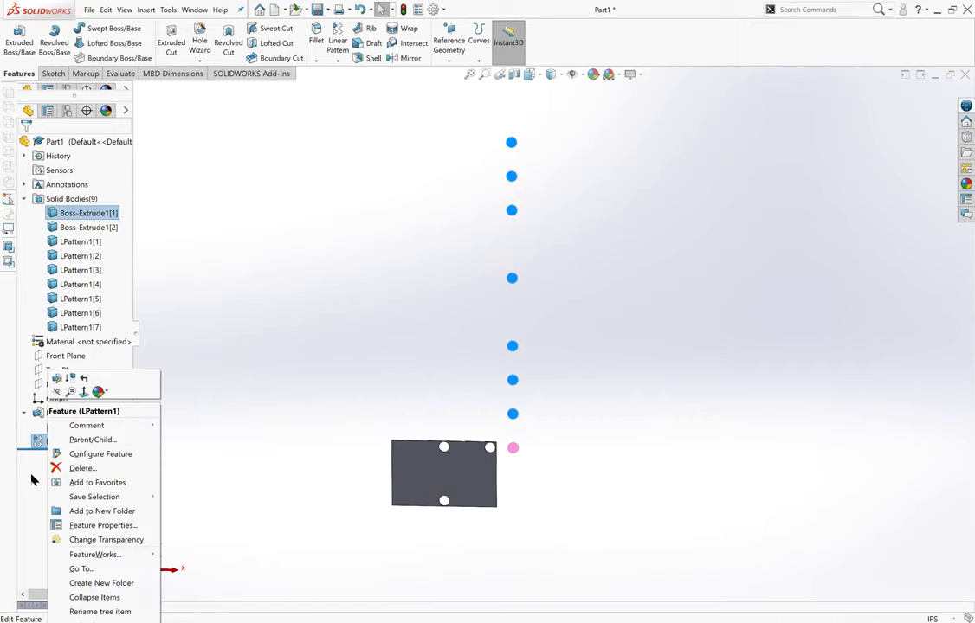
pyautogui.click(15, 426)
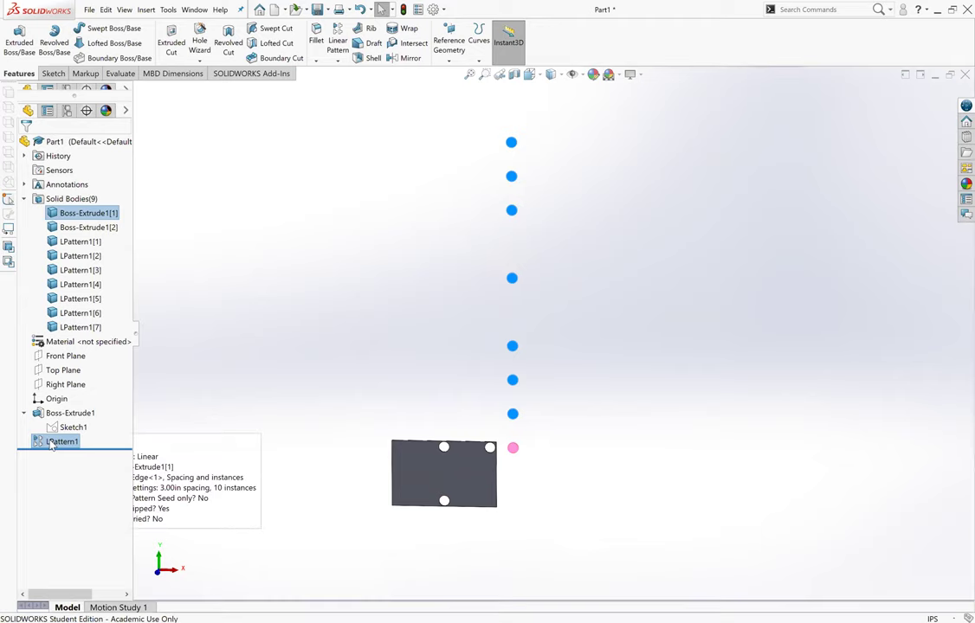
pyautogui.rightClick(50, 443)
pyautogui.click(58, 381)
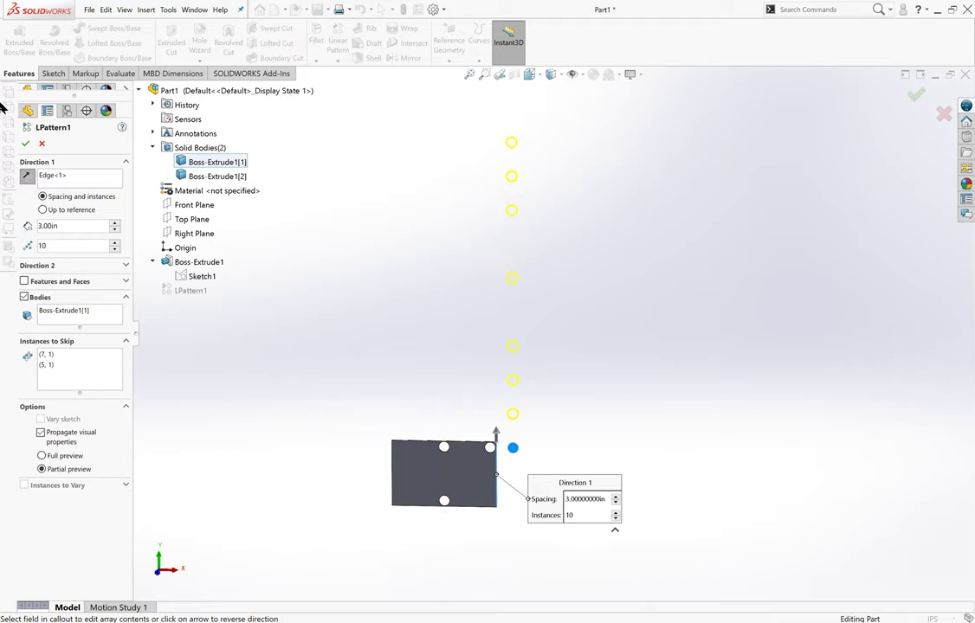
# Accept LPattern1's settings and clear the selection, leaving eight circles with two gaps.
pyautogui.click(27, 144)
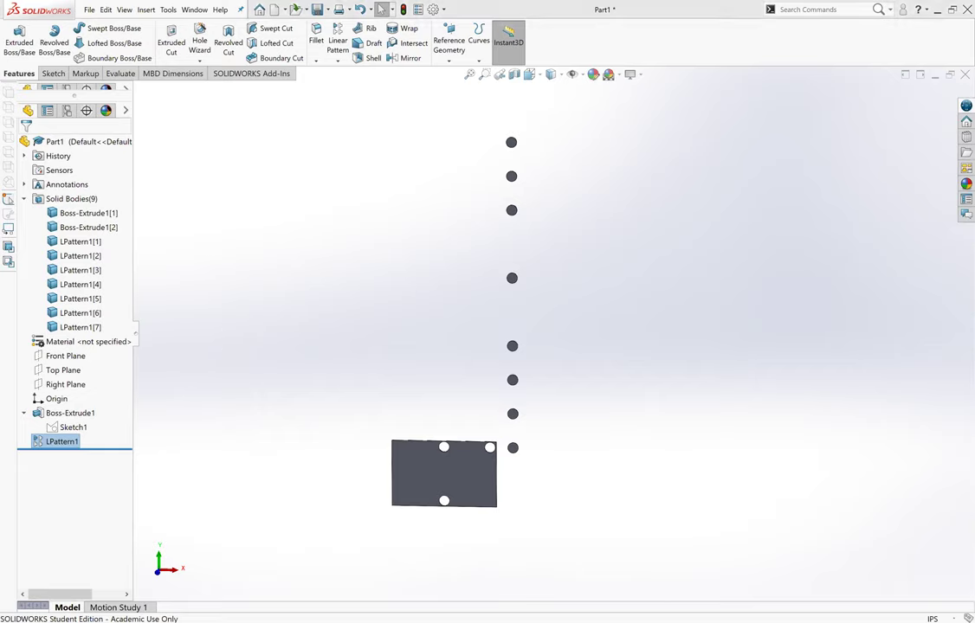
pyautogui.click(251, 454)
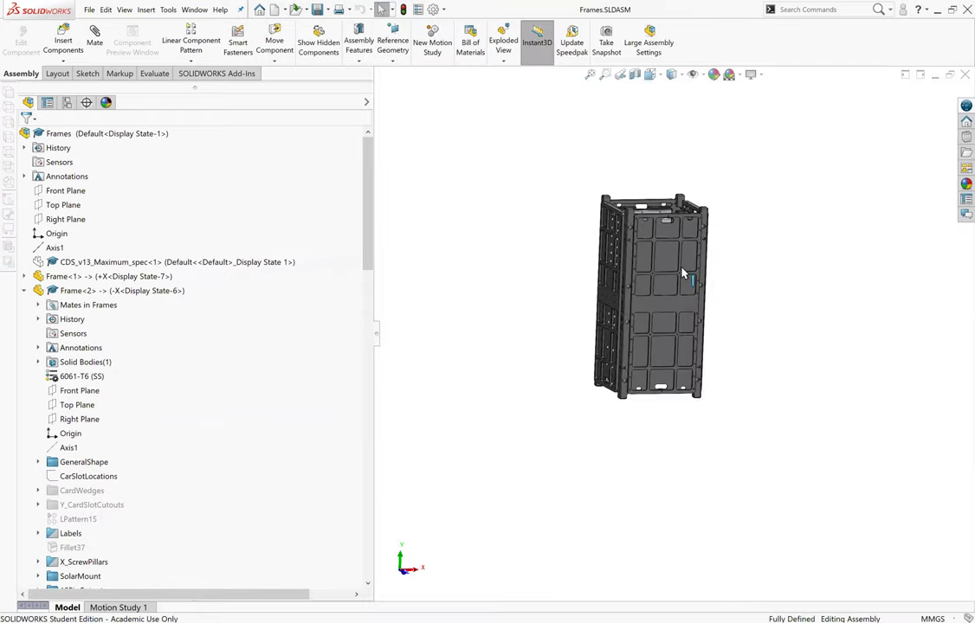
# Collapse Frame<2> in the tree and select LocalCirPattern2 to show its axis.
pyautogui.moveTo(622, 296); pyautogui.dragTo(636, 310, button='middle')
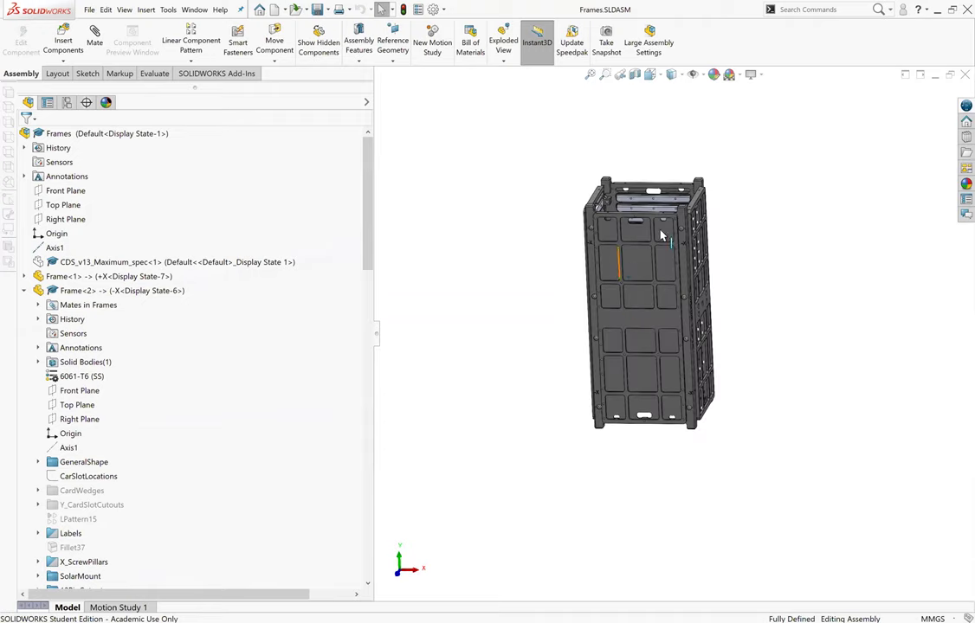
pyautogui.scroll(-2, 640, 247)
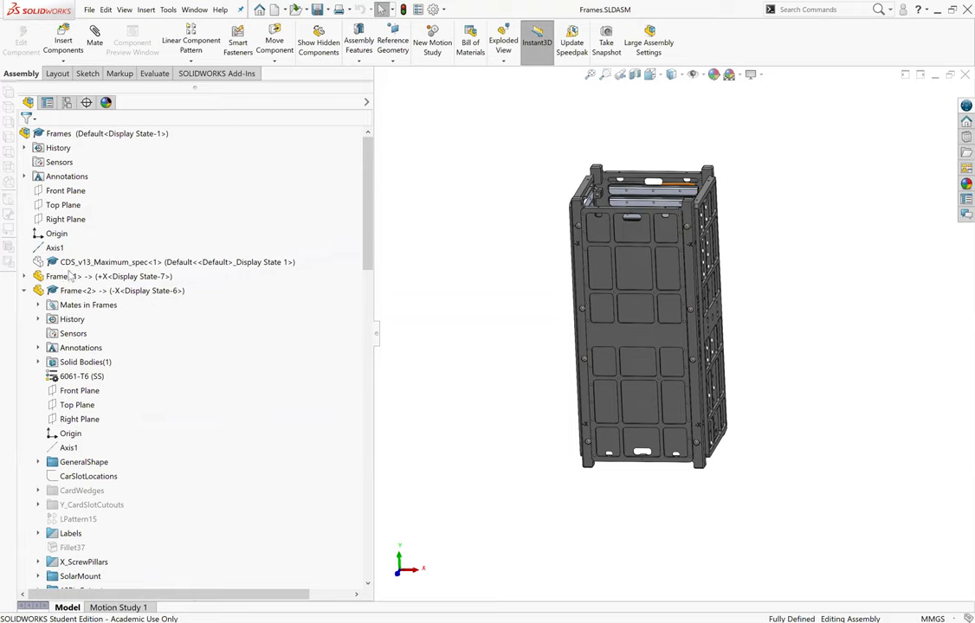
pyautogui.click(24, 294)
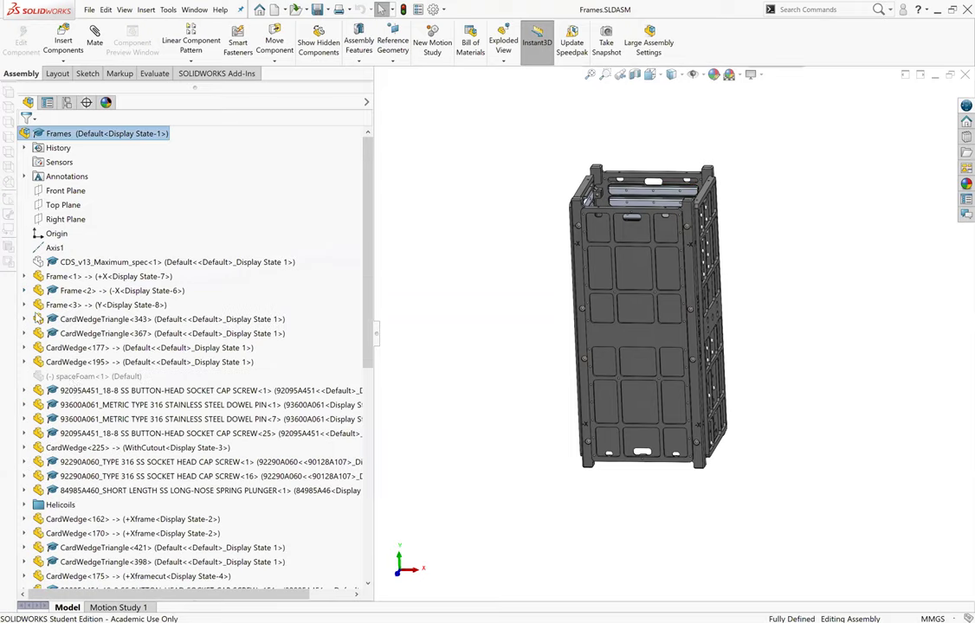
pyautogui.scroll(-6, 81, 444)
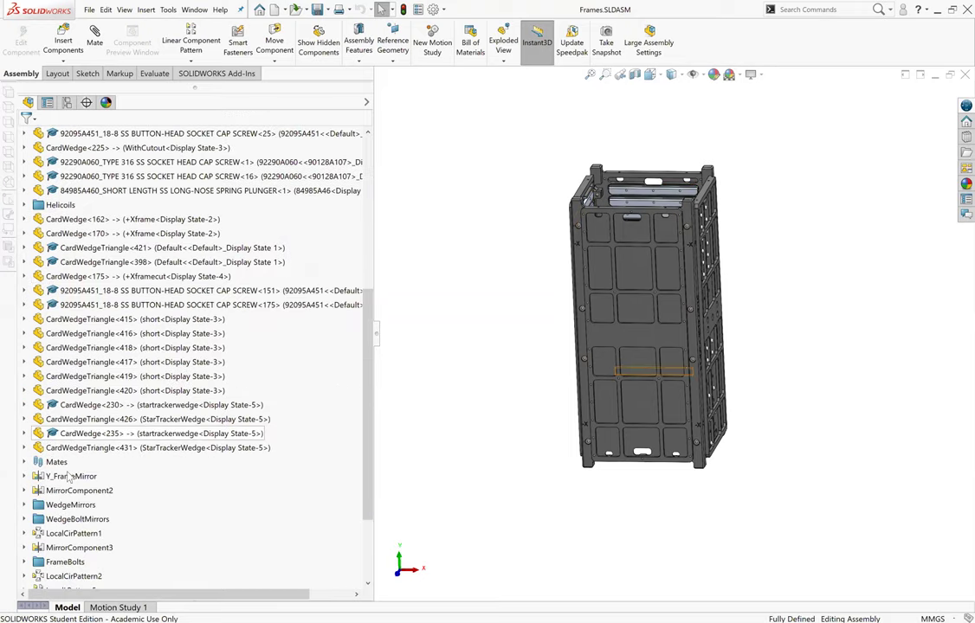
pyautogui.scroll(-3, 62, 421)
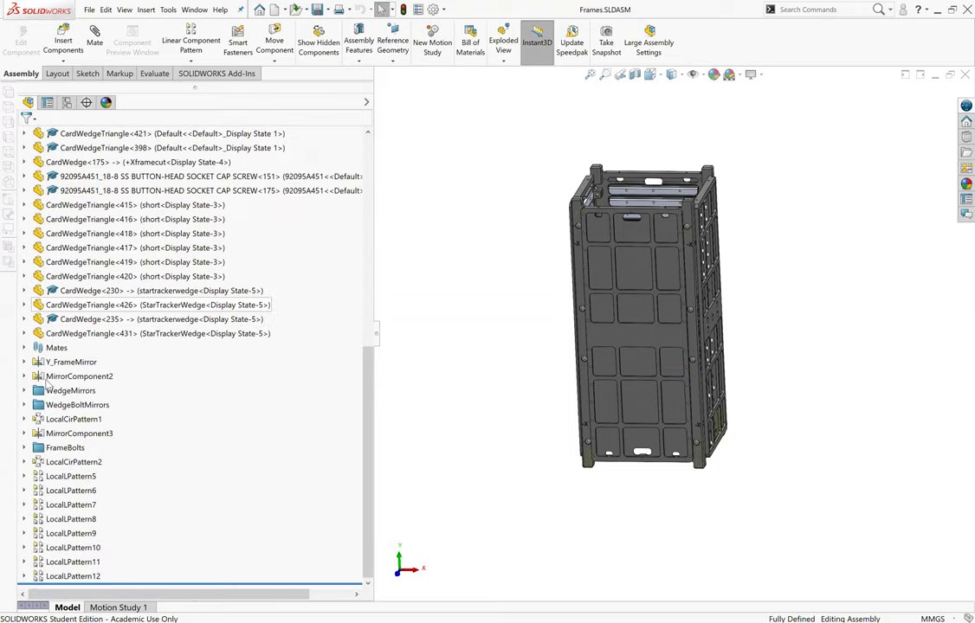
pyautogui.click(74, 462)
# Orbit the frame and fit the whole assembly, viewing it from below.
pyautogui.scroll(-3, 445, 283)
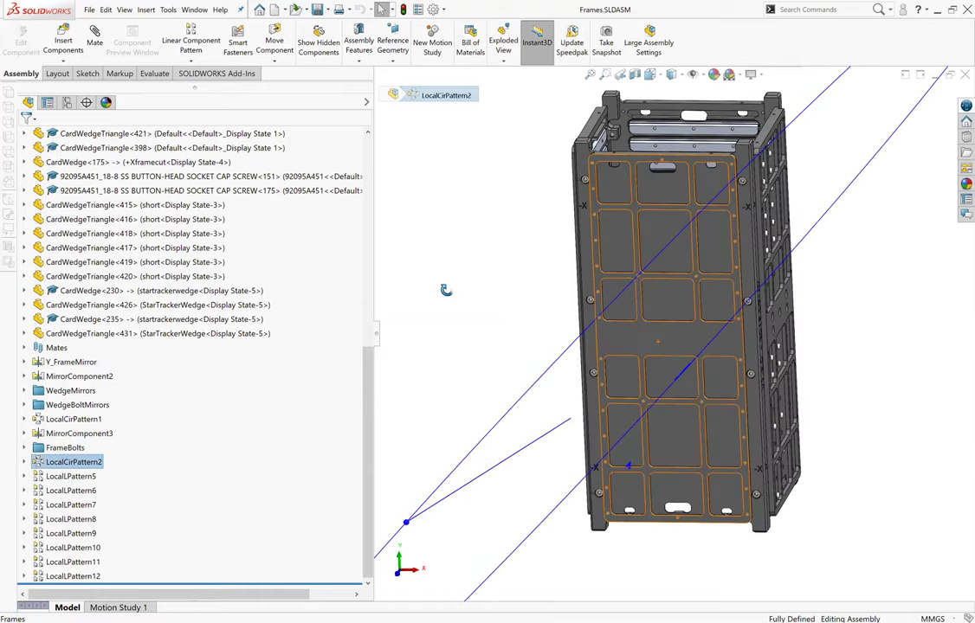
pyautogui.moveTo(446, 283)
pyautogui.mouseDown(button='middle')
pyautogui.moveTo(436, 200)
pyautogui.moveTo(458, 276)
pyautogui.mouseUp(button='middle')
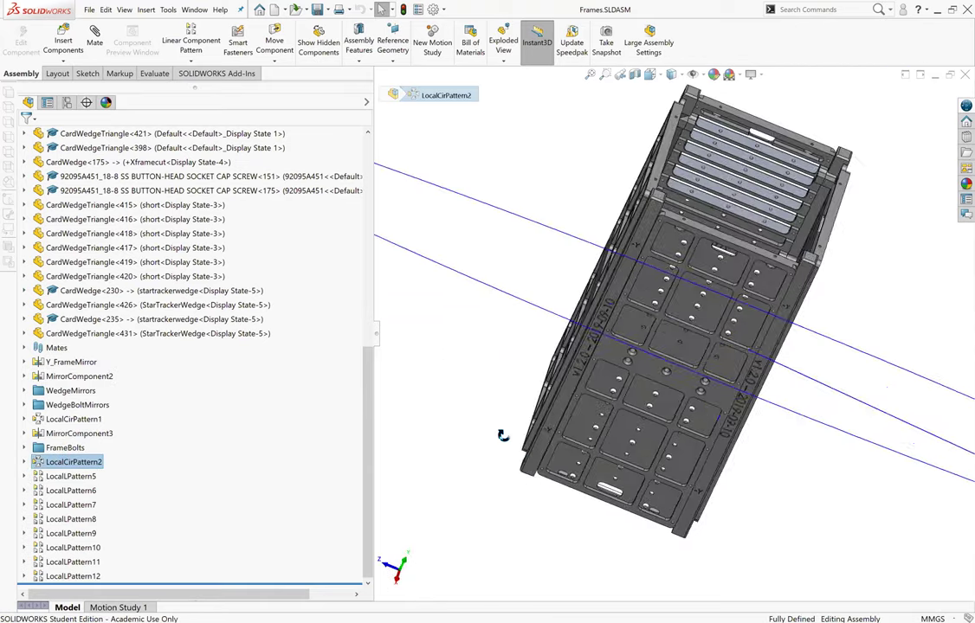
pyautogui.moveTo(769, 146); pyautogui.dragTo(657, 104, button='middle')
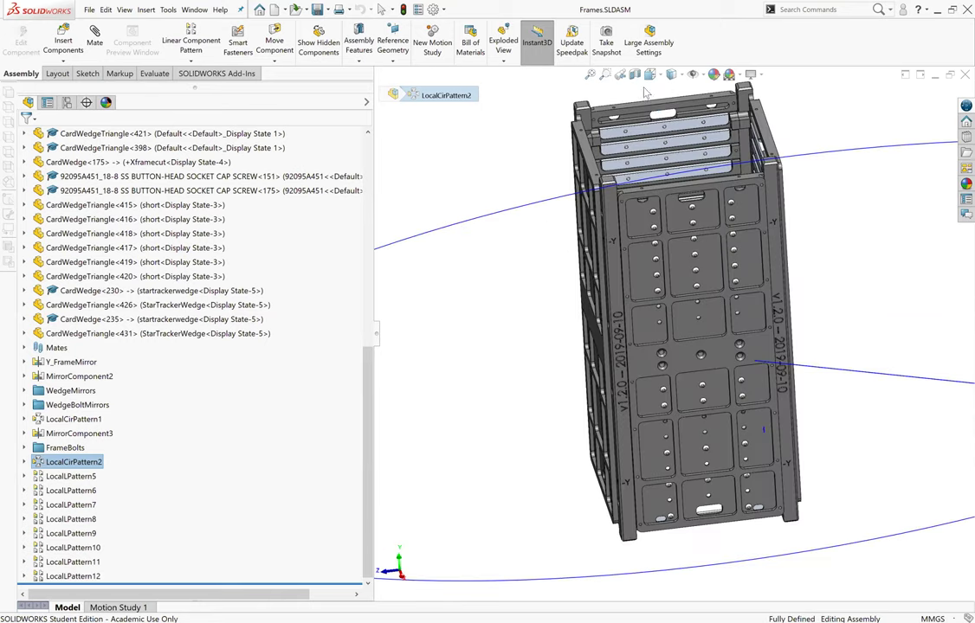
pyautogui.click(590, 74)
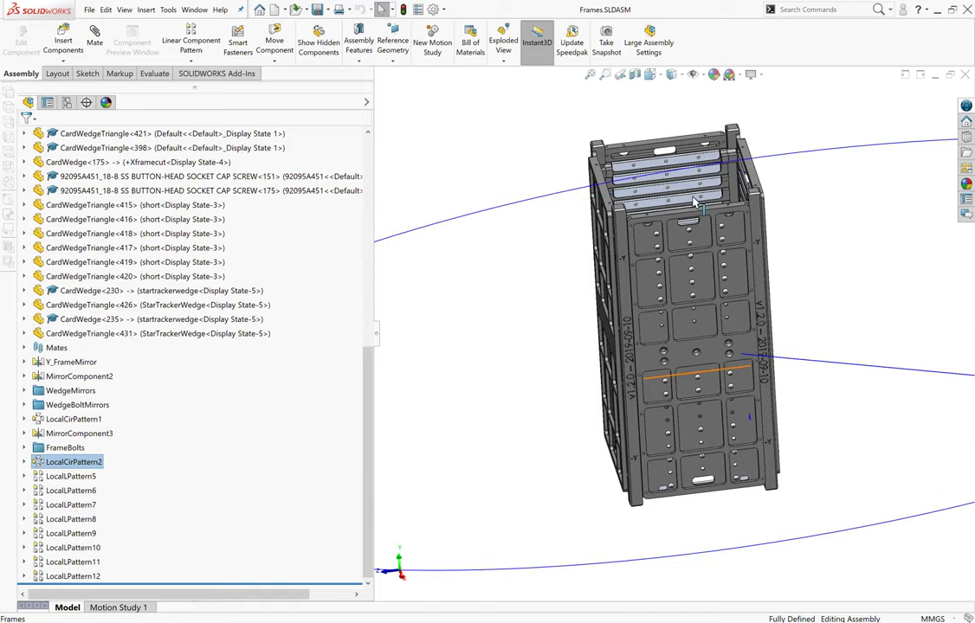
pyautogui.moveTo(695, 242)
pyautogui.mouseDown(button='middle')
pyautogui.moveTo(118, 456)
pyautogui.moveTo(599, 223)
pyautogui.mouseUp(button='middle')
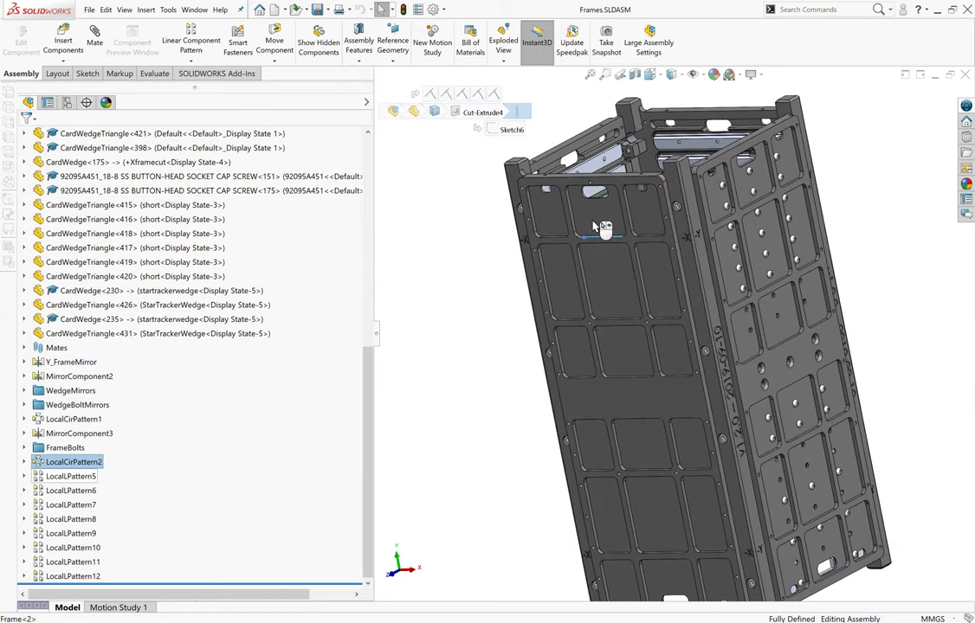
# Hide the -X frame panel, Frame<2>, by selecting one of its pocket faces.
pyautogui.rightClick(600, 227)
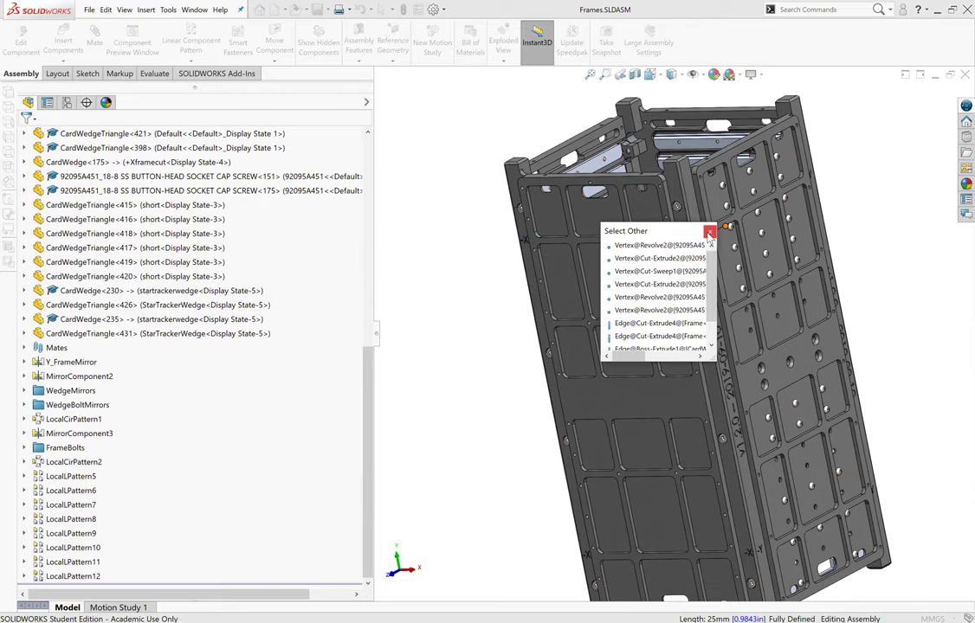
pyautogui.click(709, 233)
pyautogui.click(607, 223)
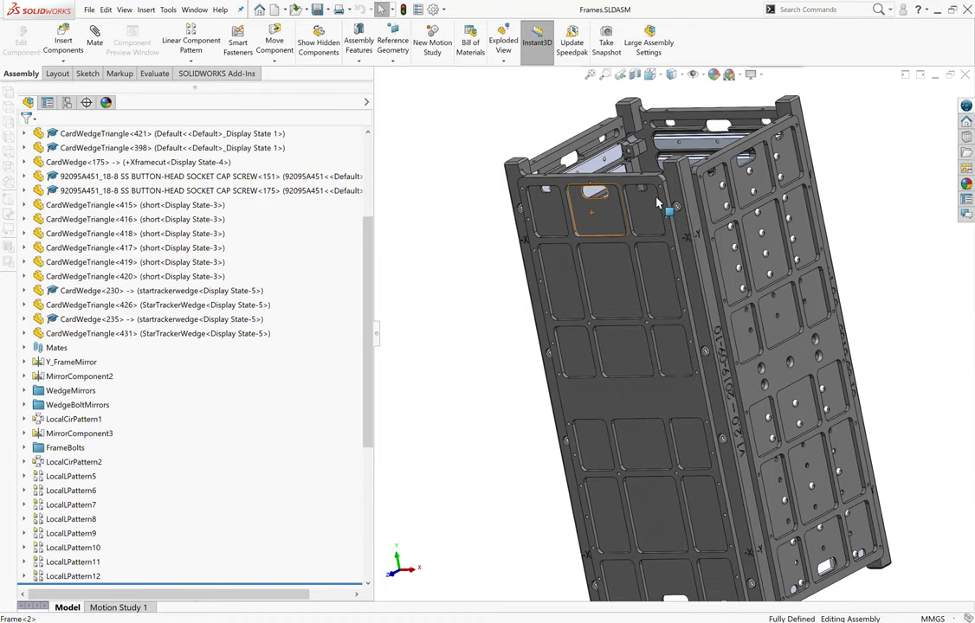
pyautogui.click(596, 208)
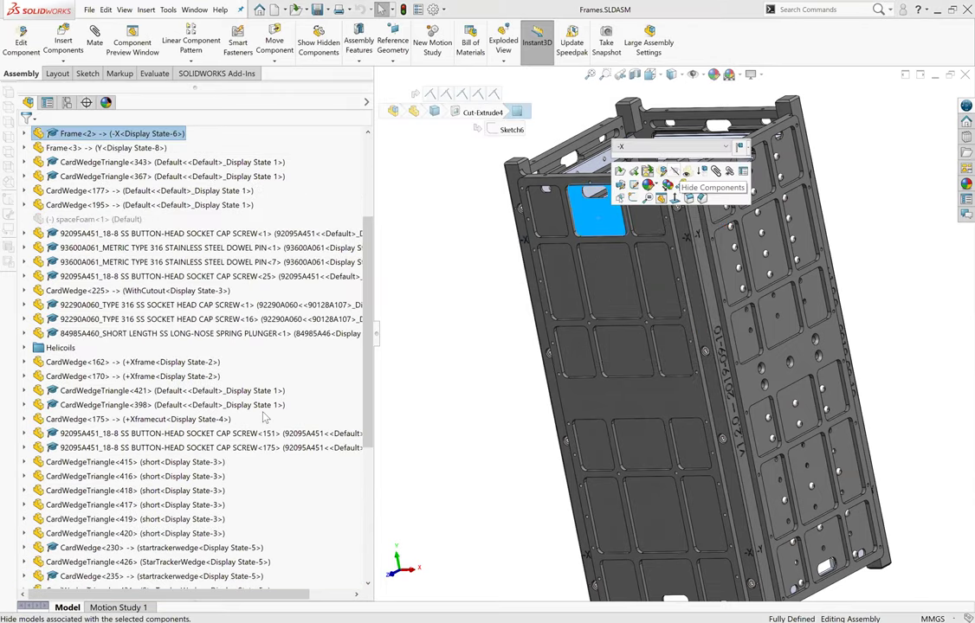
# Highlight LocalCirPattern2 and LocalCirPattern1 to show their instances and axes.
pyautogui.scroll(-6, 87, 415)
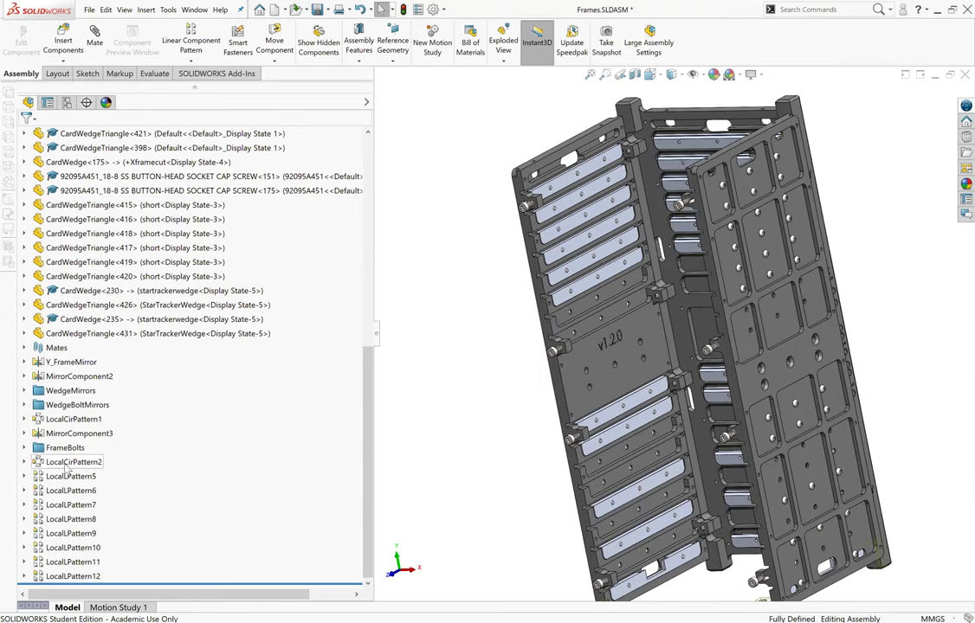
pyautogui.click(62, 463)
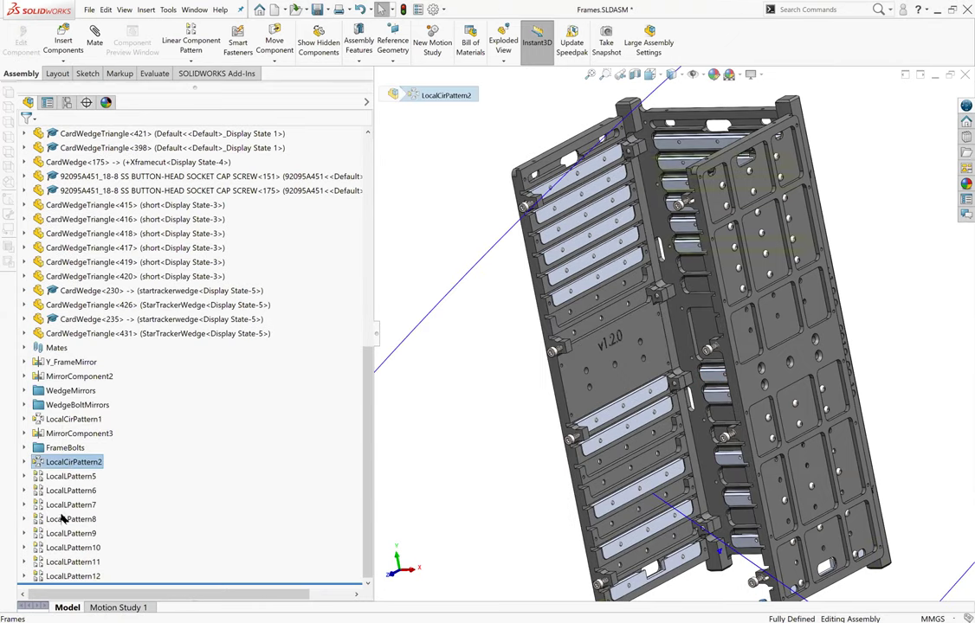
pyautogui.click(72, 423)
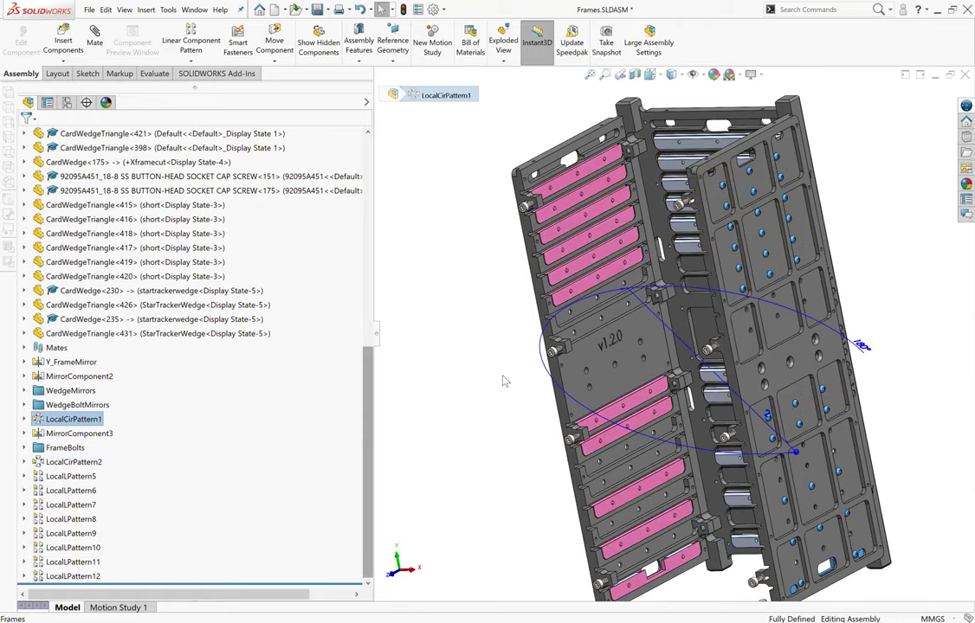
pyautogui.scroll(5, 531, 375)
pyautogui.moveTo(561, 344)
pyautogui.mouseDown(button='middle')
pyautogui.moveTo(515, 345)
pyautogui.moveTo(658, 271)
pyautogui.moveTo(640, 195)
pyautogui.mouseUp(button='middle')
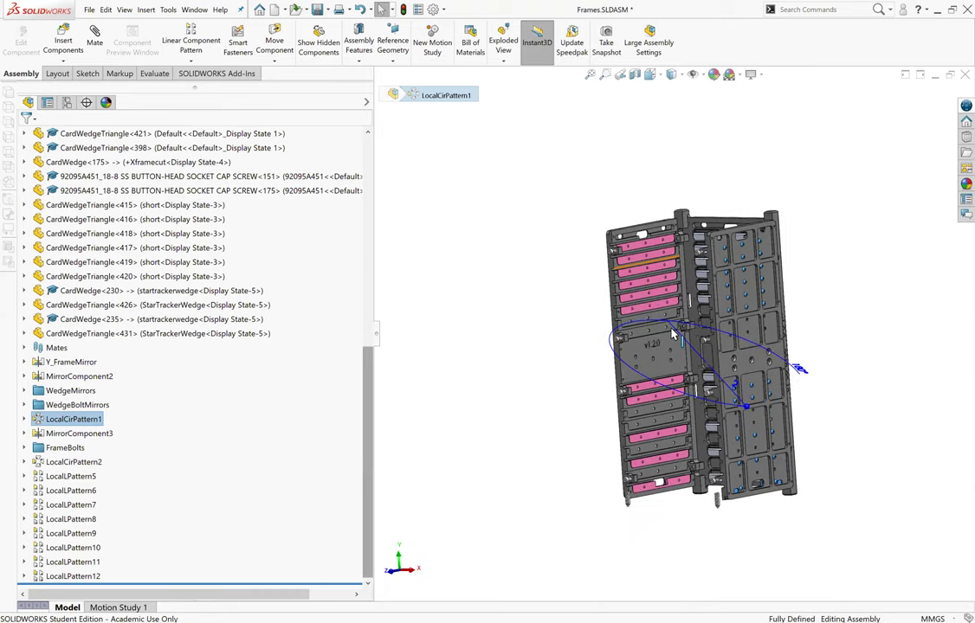
pyautogui.scroll(-3, 640, 195)
pyautogui.scroll(-2, 671, 333)
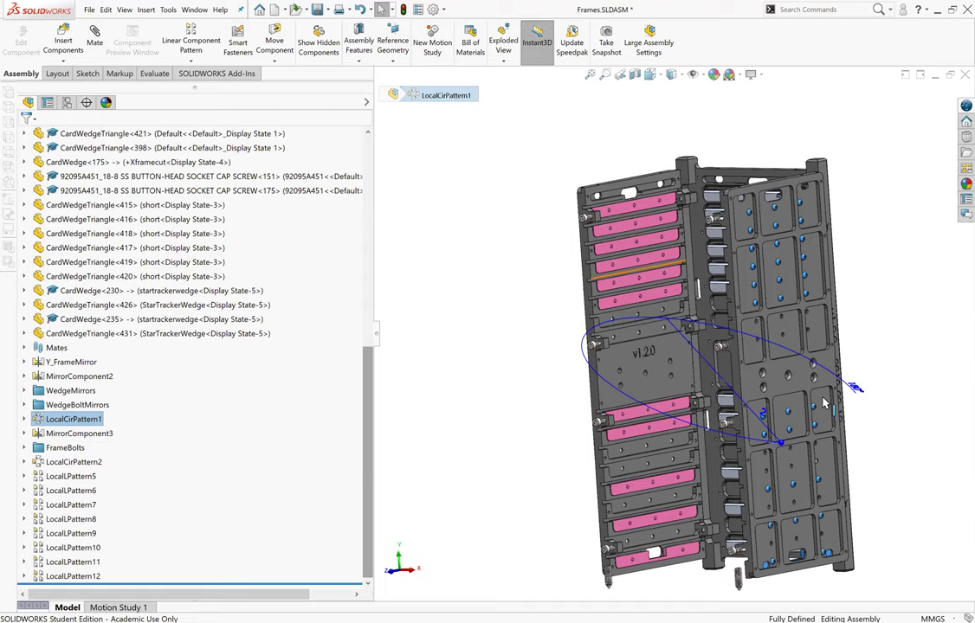
# Inspect the exposed card wedges from front and angled views, then clear the selection.
pyautogui.hotkey('ctrl', '1')
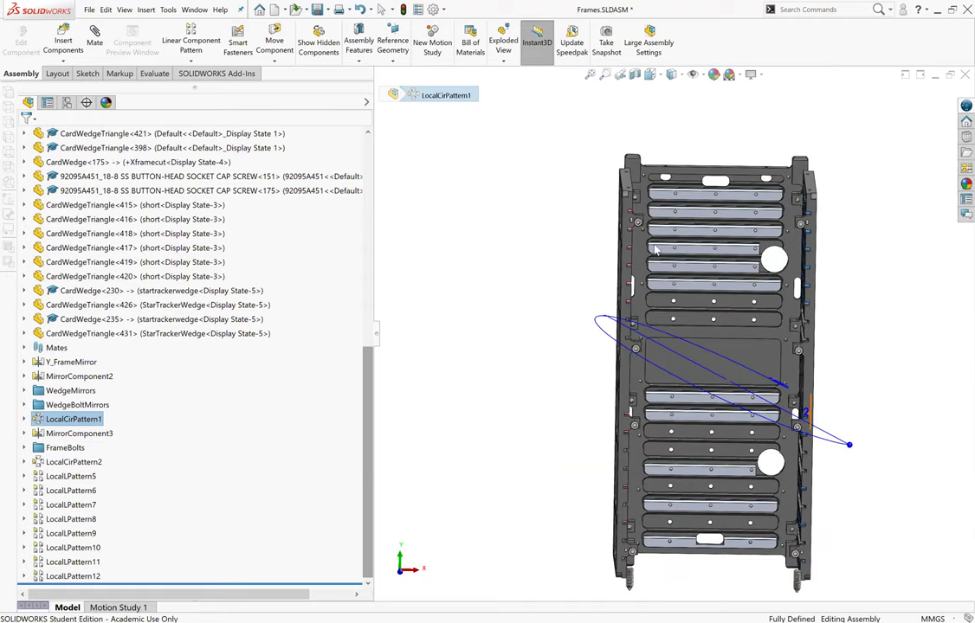
pyautogui.moveTo(891, 350)
pyautogui.mouseDown(button='middle')
pyautogui.moveTo(902, 355)
pyautogui.moveTo(657, 225)
pyautogui.mouseUp(button='middle')
pyautogui.scroll(-2, 640, 209)
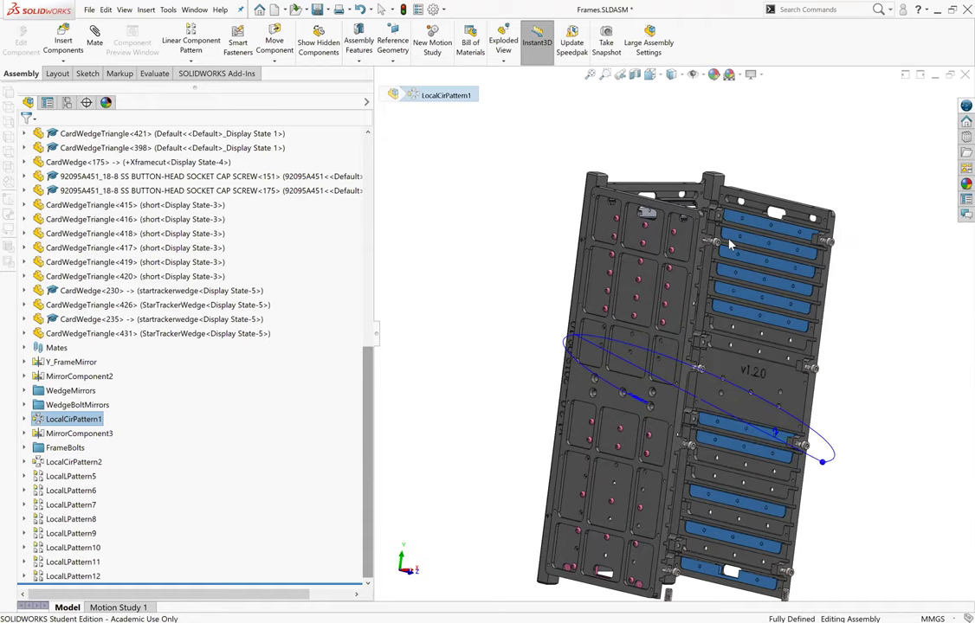
pyautogui.scroll(-2, 671, 262)
pyautogui.scroll(-2, 671, 261)
pyautogui.scroll(-2, 671, 262)
pyautogui.moveTo(671, 261)
pyautogui.mouseDown(button='middle')
pyautogui.moveTo(754, 315)
pyautogui.moveTo(800, 405)
pyautogui.moveTo(765, 327)
pyautogui.moveTo(617, 487)
pyautogui.mouseUp(button='middle')
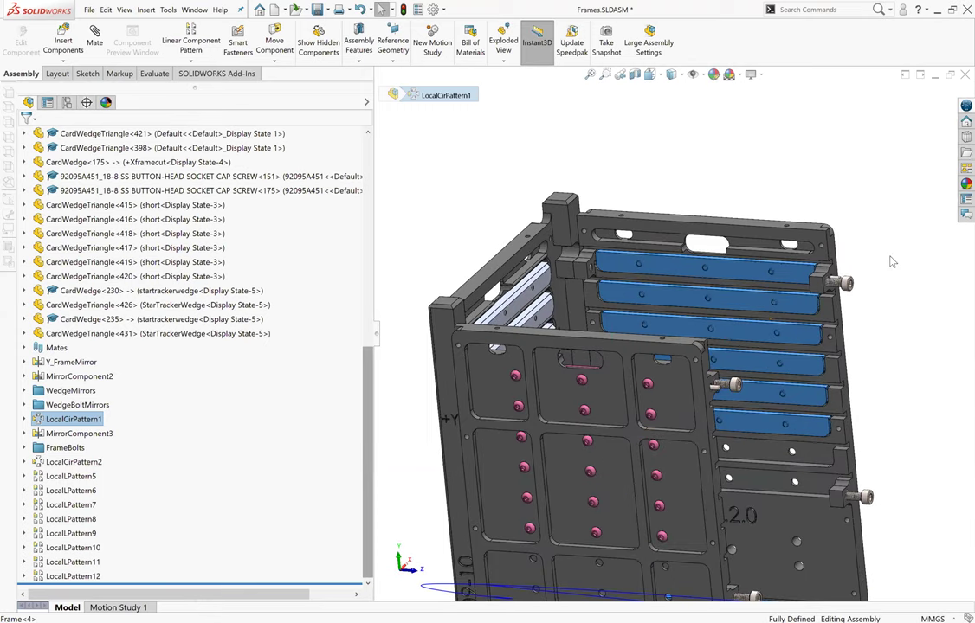
pyautogui.moveTo(627, 225); pyautogui.dragTo(499, 191, button='middle')
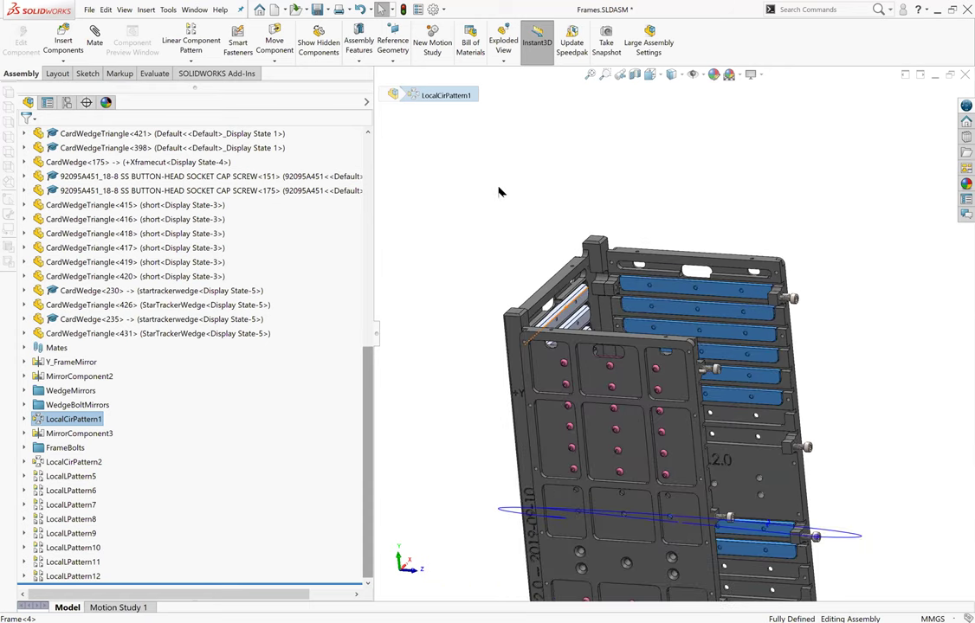
pyautogui.press('Escape')
pyautogui.scroll(2, 119, 355)
pyautogui.scroll(7, 119, 355)
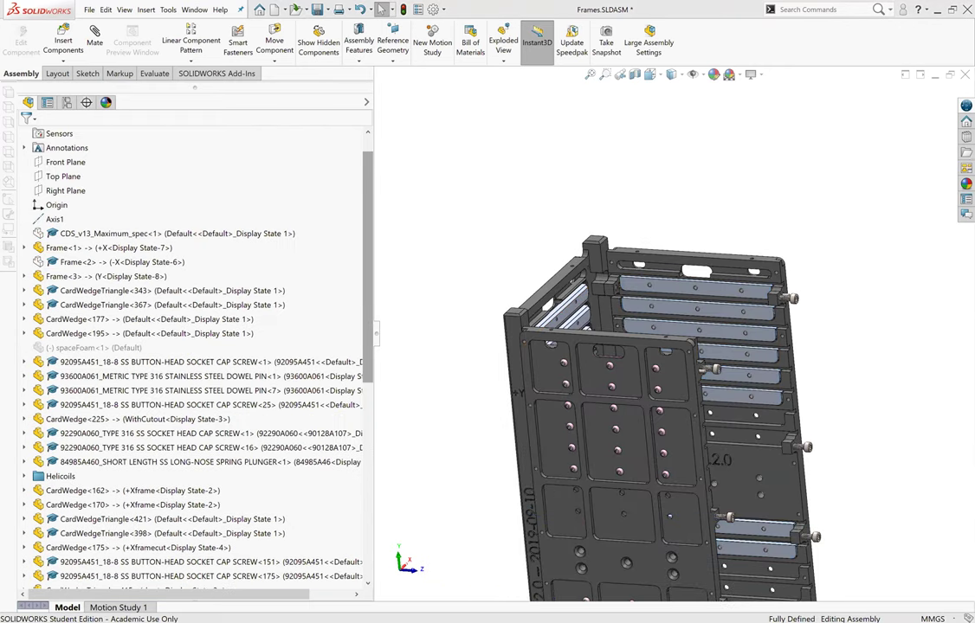
# Switch to the Part1 document, then back to the Frames assembly.
pyautogui.hotkey('ctrl', 'Tab')
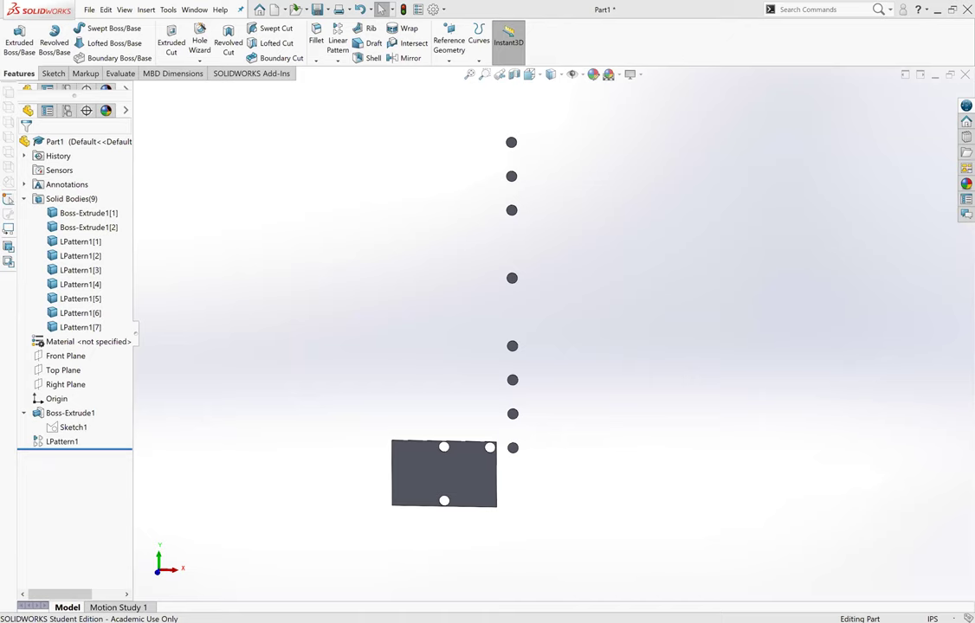
pyautogui.hotkey('ctrl', 'Tab')
# Orbit, zoom and fit the Frames assembly to inspect the interior exposed by hidden Frame<2>.
pyautogui.moveTo(543, 381)
pyautogui.mouseDown(button='middle')
pyautogui.moveTo(561, 319)
pyautogui.moveTo(551, 450)
pyautogui.moveTo(502, 402)
pyautogui.moveTo(532, 441)
pyautogui.moveTo(606, 424)
pyautogui.mouseUp(button='middle')
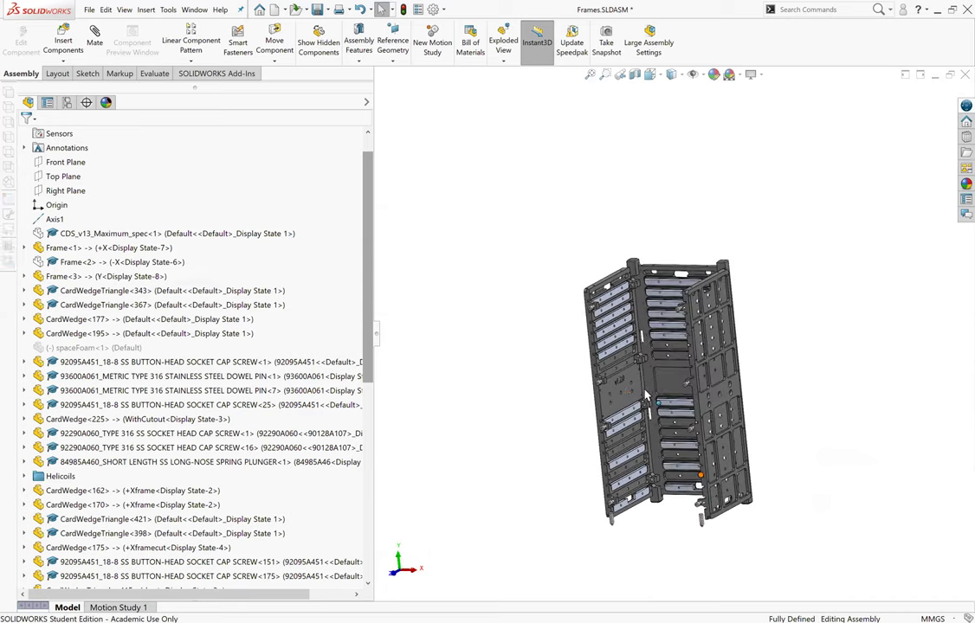
pyautogui.scroll(-2, 684, 459)
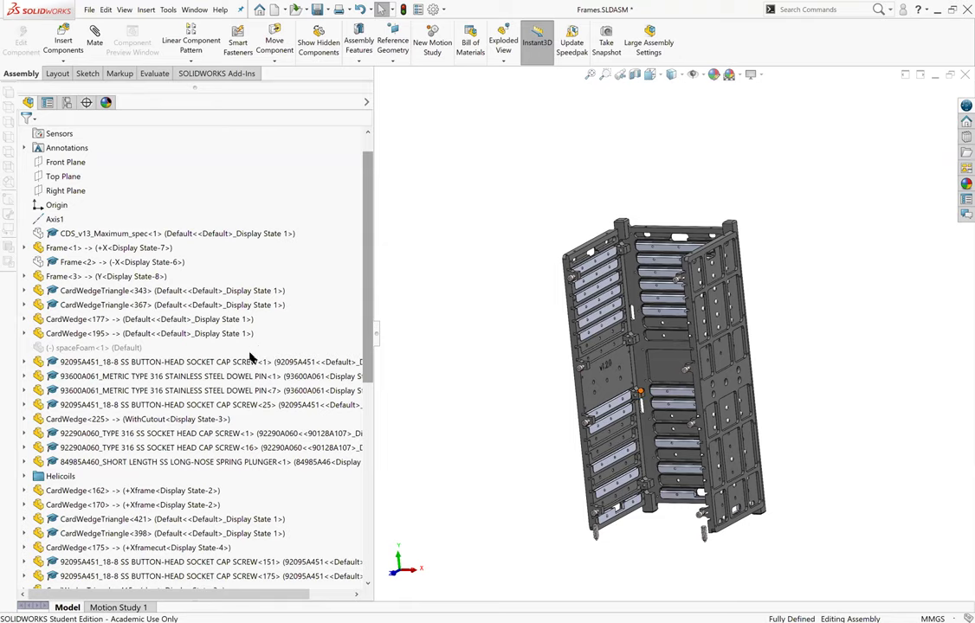
pyautogui.press('f')
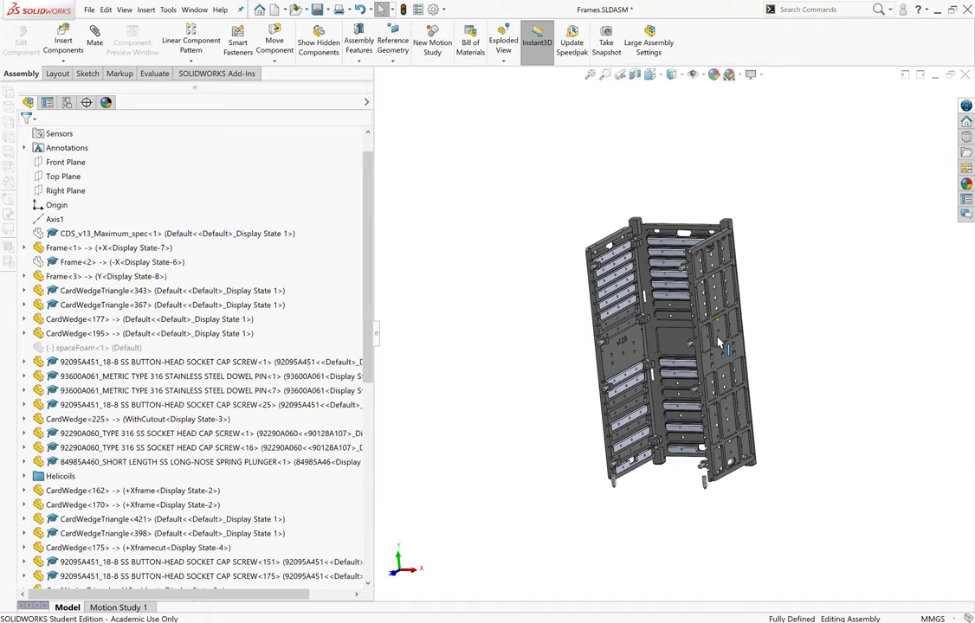
pyautogui.scroll(-2, 762, 320)
pyautogui.scroll(1, 185, 332)
pyautogui.scroll(-10, 303, 369)
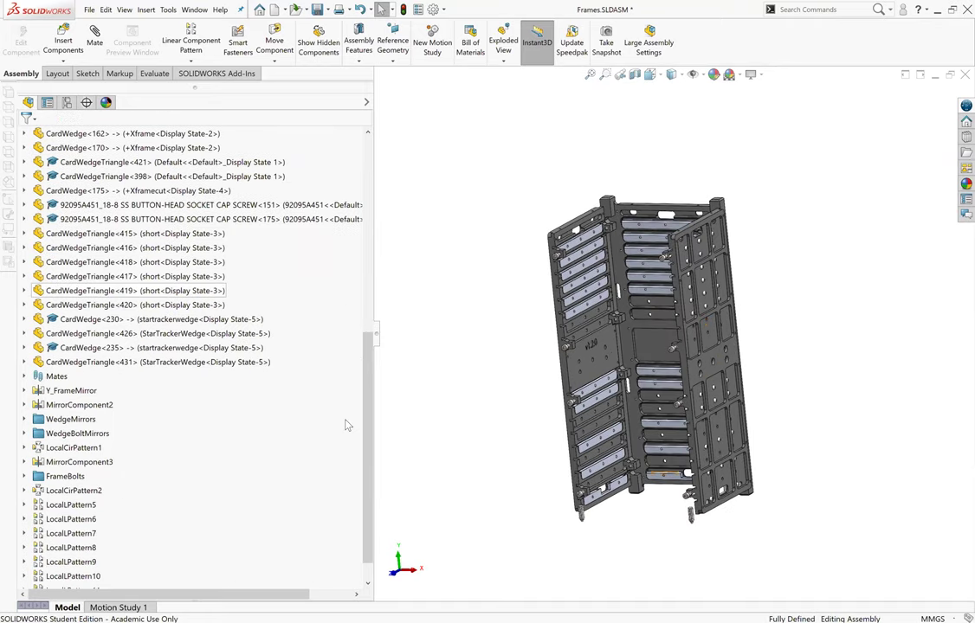
pyautogui.scroll(10, 257, 420)
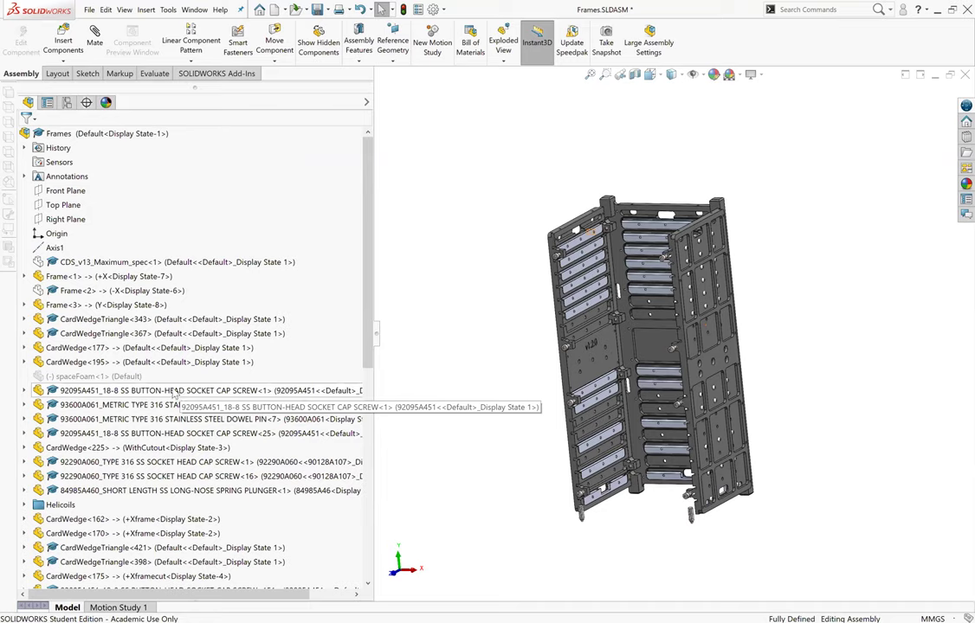
pyautogui.scroll(-1, 693, 400)
pyautogui.scroll(-1, 598, 392)
pyautogui.scroll(1, 598, 392)
pyautogui.scroll(1, 649, 397)
pyautogui.moveTo(649, 397)
pyautogui.mouseDown(button='middle')
pyautogui.moveTo(605, 372)
pyautogui.moveTo(639, 348)
pyautogui.mouseUp(button='middle')
pyautogui.moveTo(695, 269); pyautogui.dragTo(657, 242, button='middle')
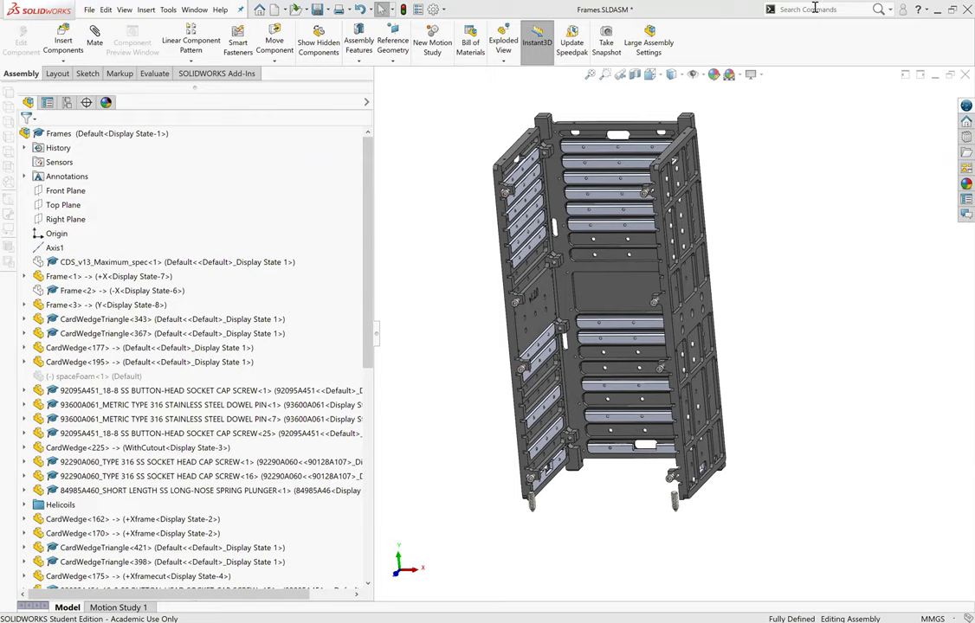
# Search the commands for 'mass' with the Evaluate tools shown and run Mass Properties.
pyautogui.click(805, 9)
pyautogui.click(889, 9)
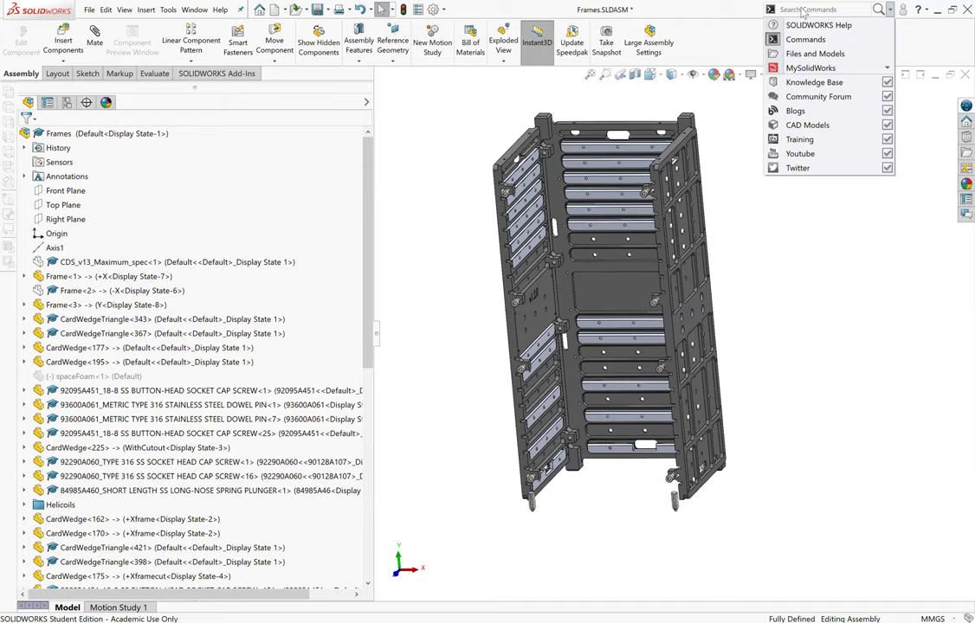
pyautogui.click(802, 9)
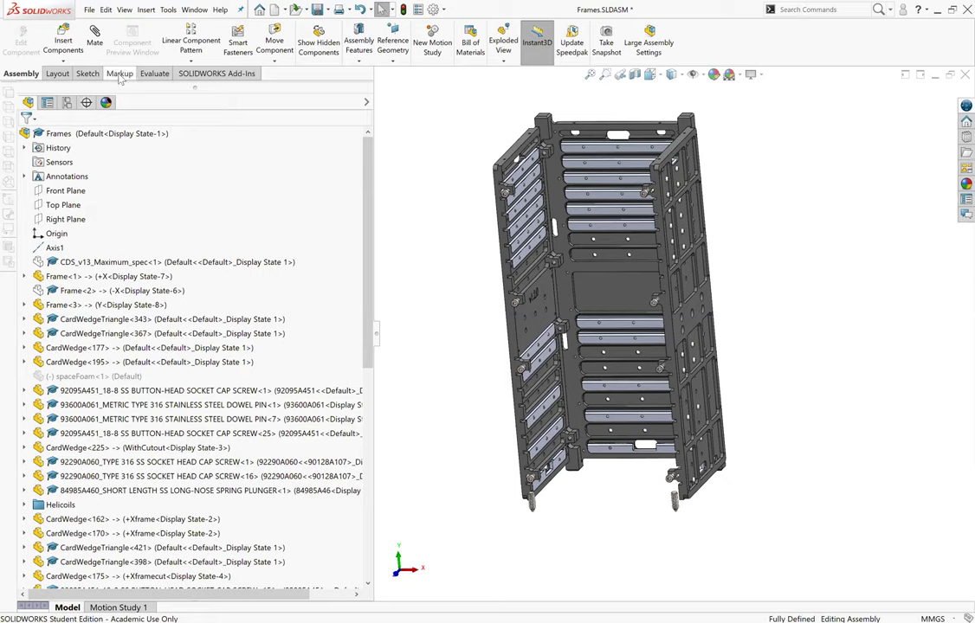
pyautogui.click(156, 75)
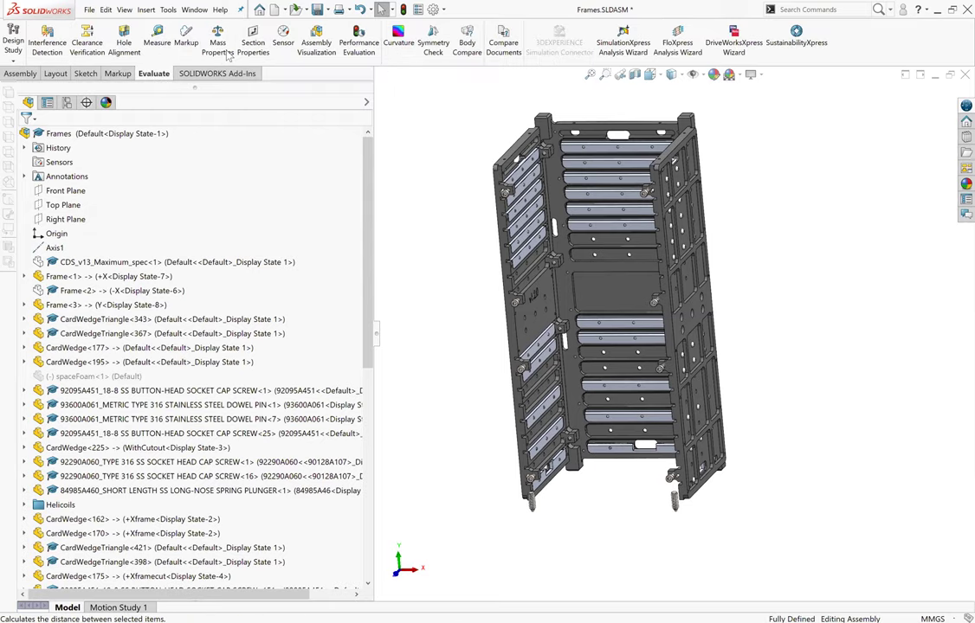
pyautogui.click(807, 8)
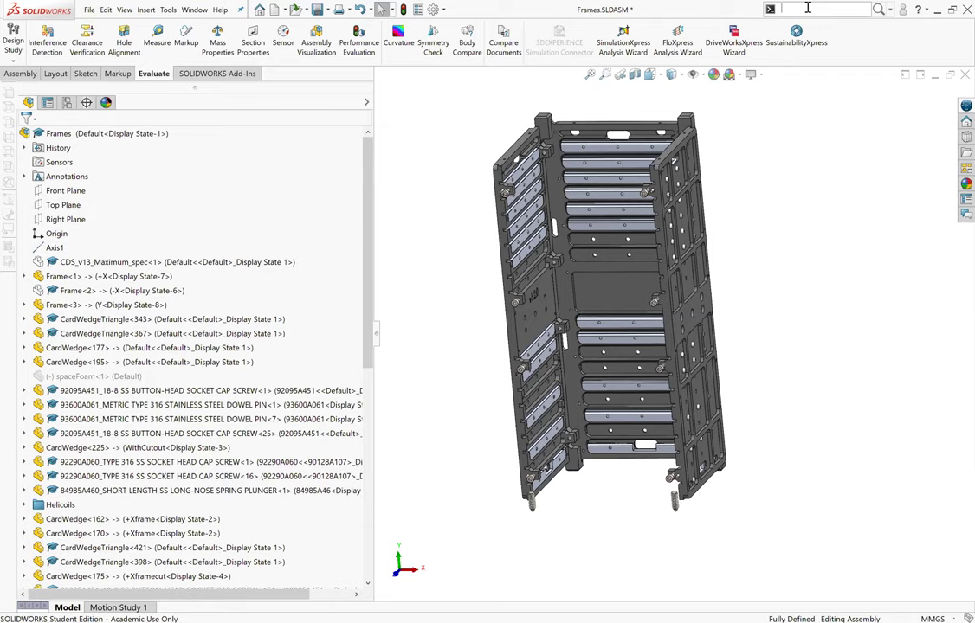
pyautogui.write('mas')
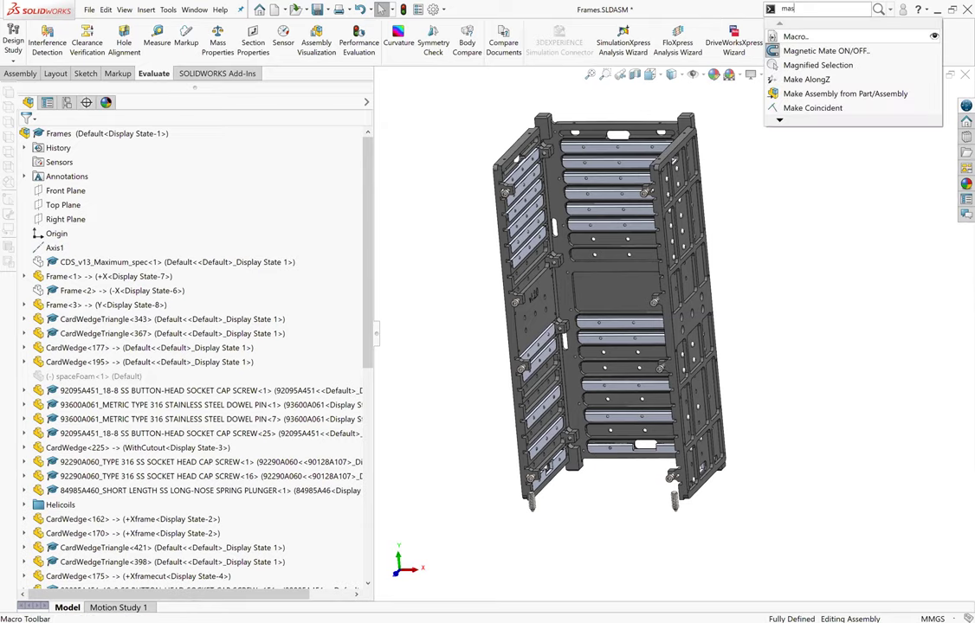
pyautogui.write('s')
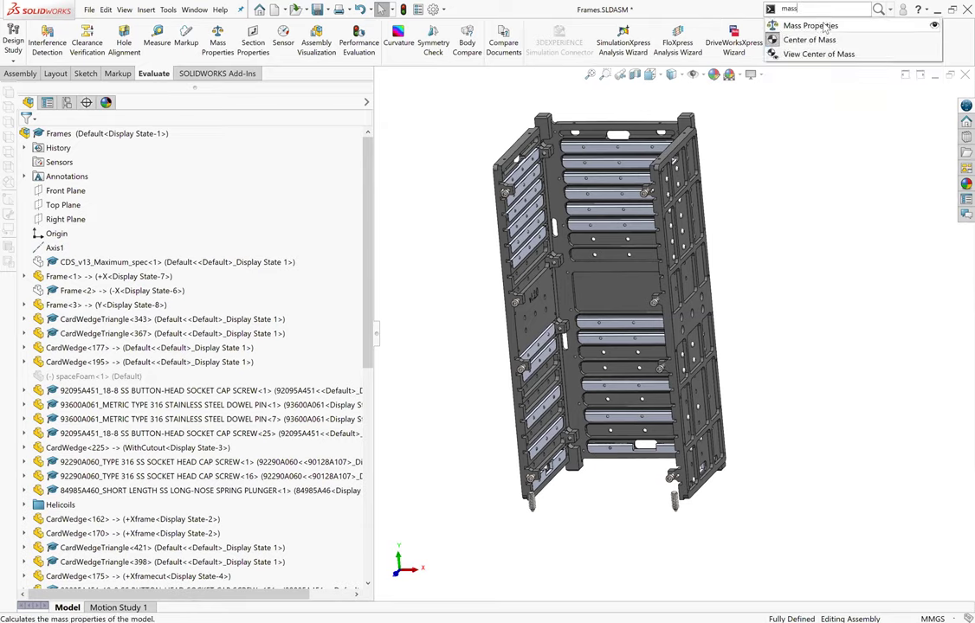
pyautogui.click(825, 27)
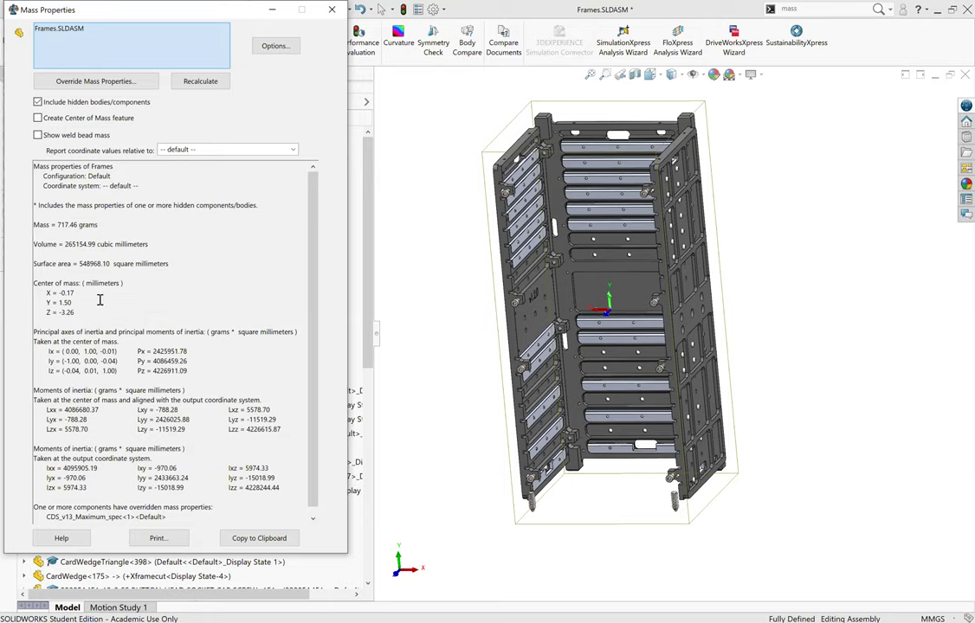
# Review the results: 717.46 grams mass, 265154.99 mm³ volume, centre of mass (-0.17, 1.50, -3.26).
pyautogui.scroll(-1, 98, 326)
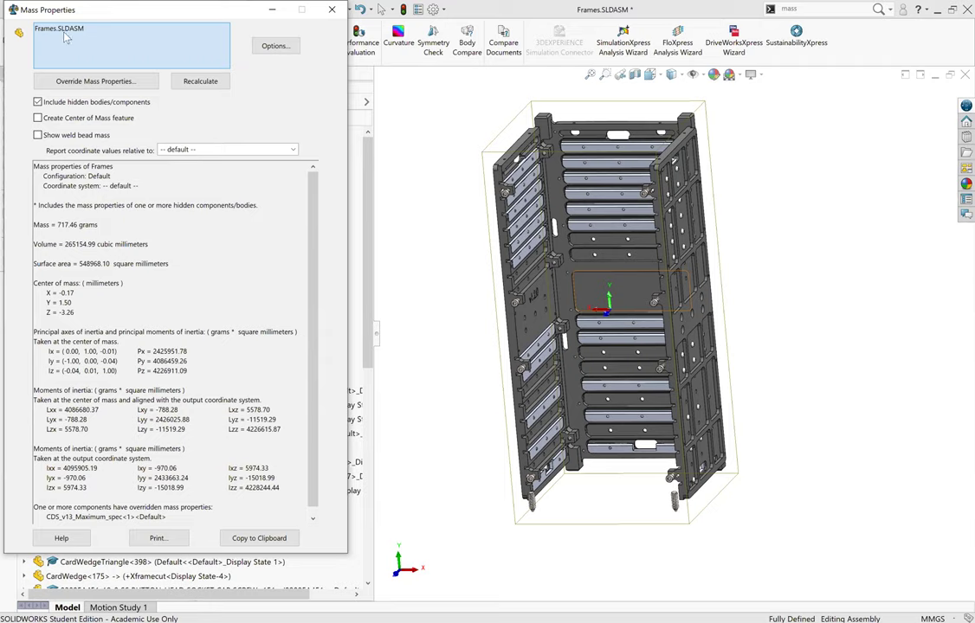
pyautogui.click(87, 82)
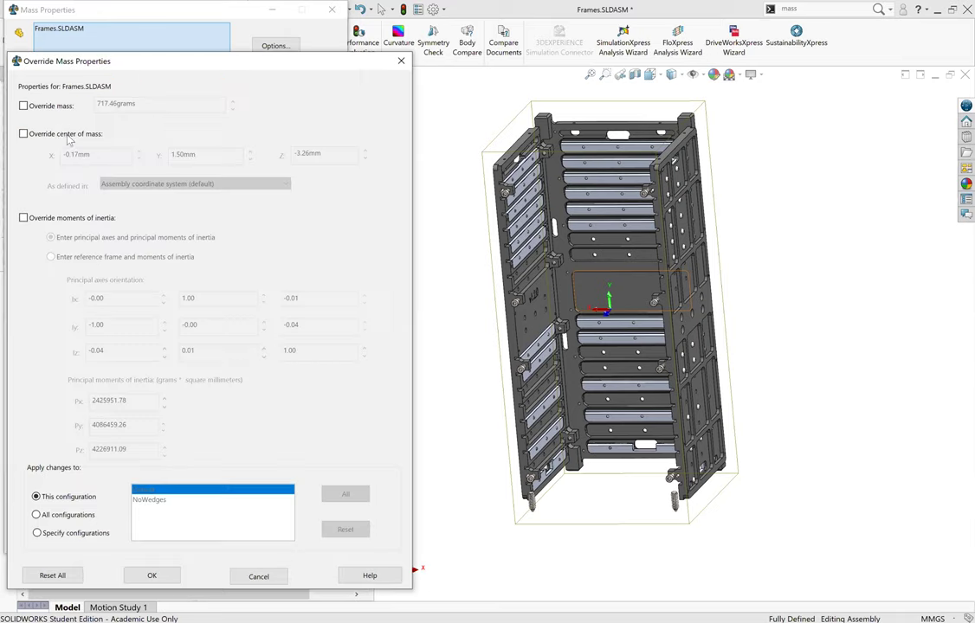
pyautogui.click(24, 106)
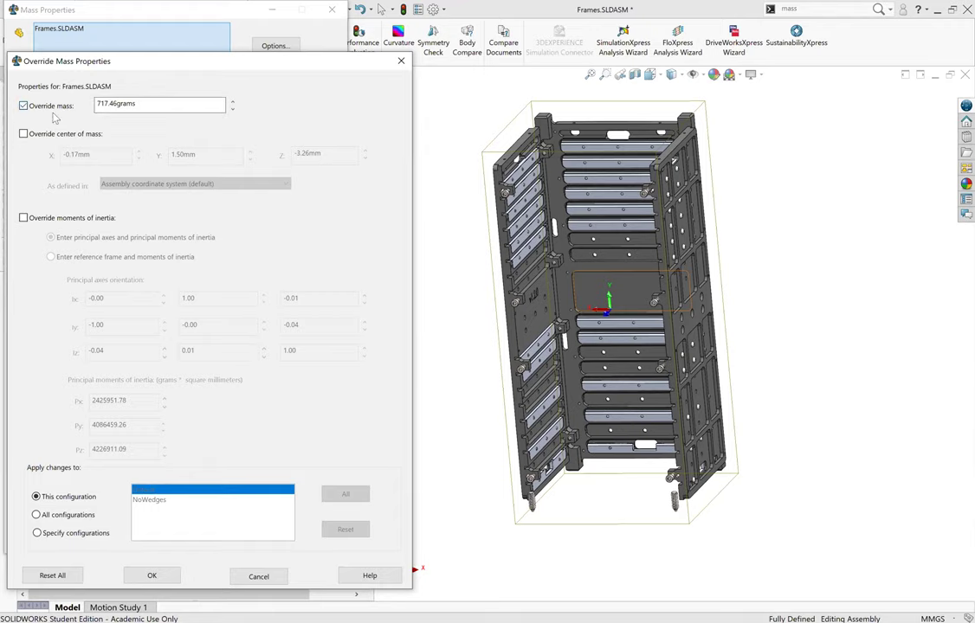
pyautogui.click(25, 107)
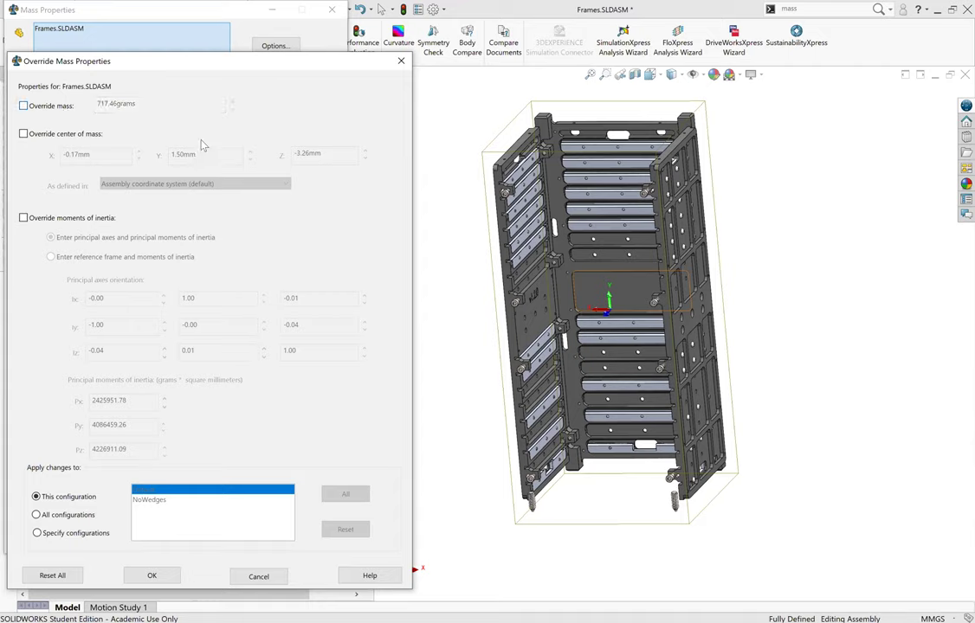
pyautogui.click(402, 63)
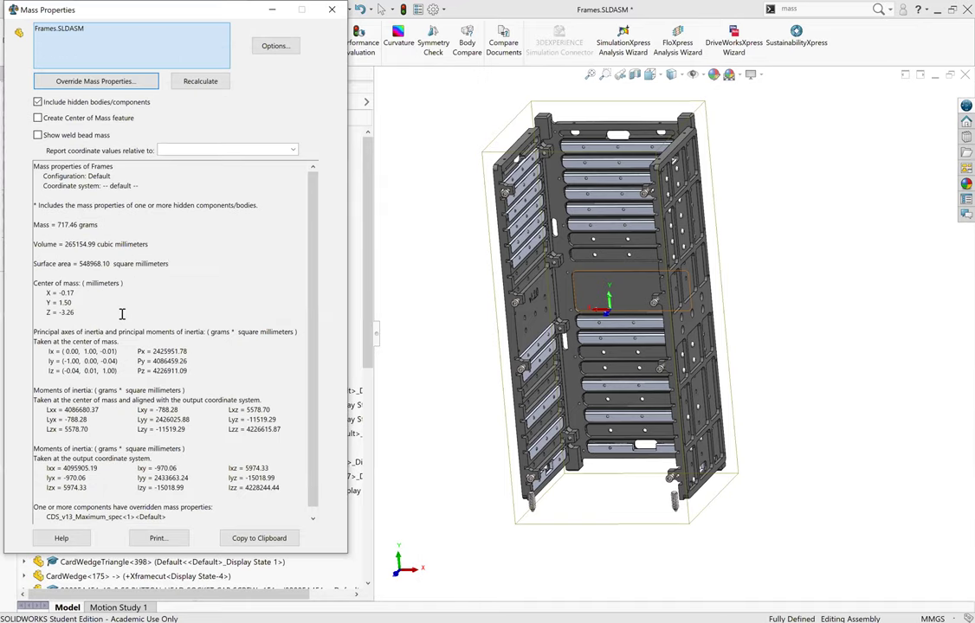
pyautogui.scroll(-1, 87, 238)
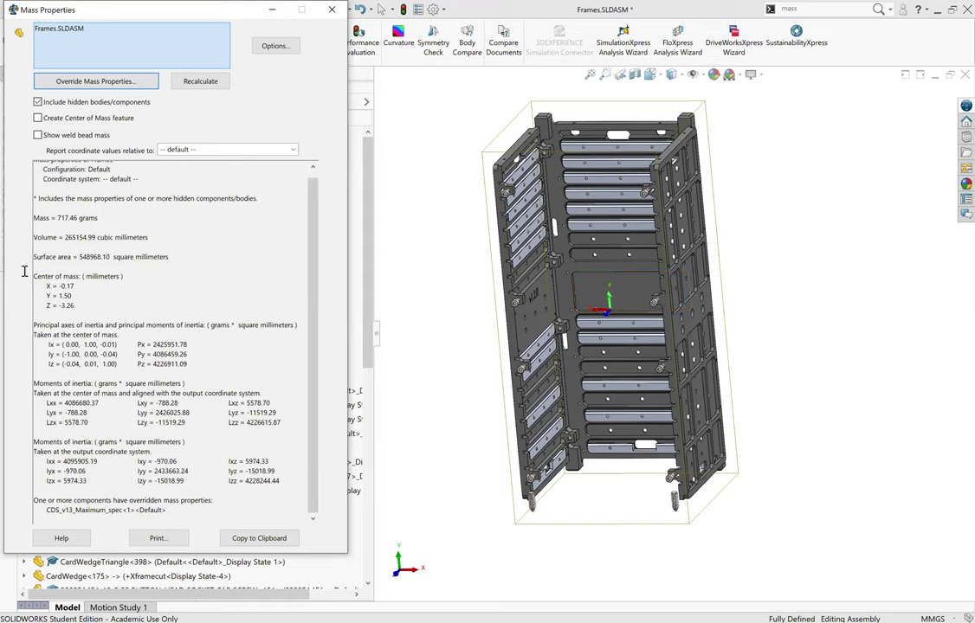
pyautogui.scroll(1, 35, 279)
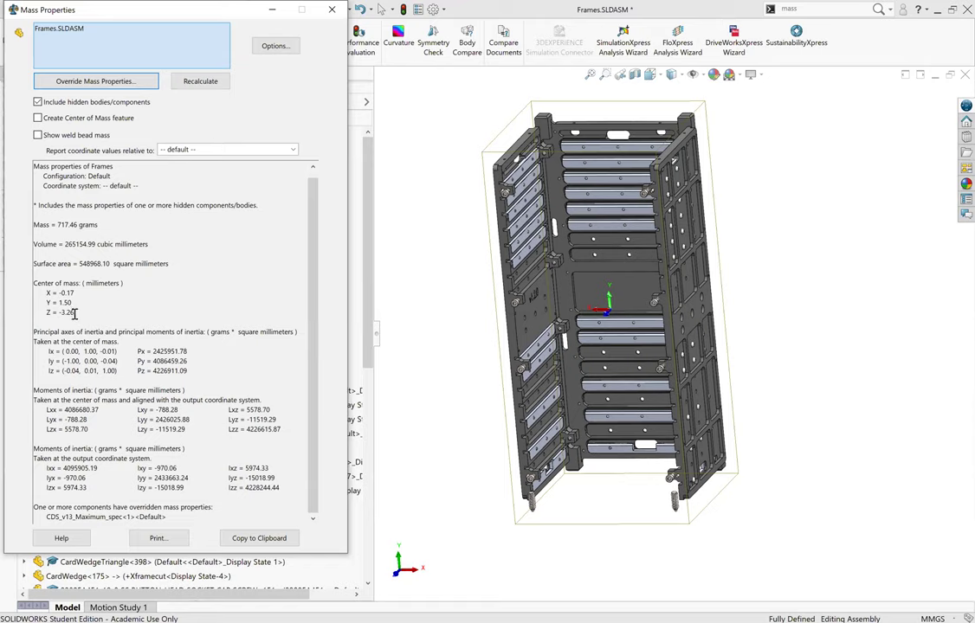
pyautogui.moveTo(75, 312); pyautogui.dragTo(16, 278)
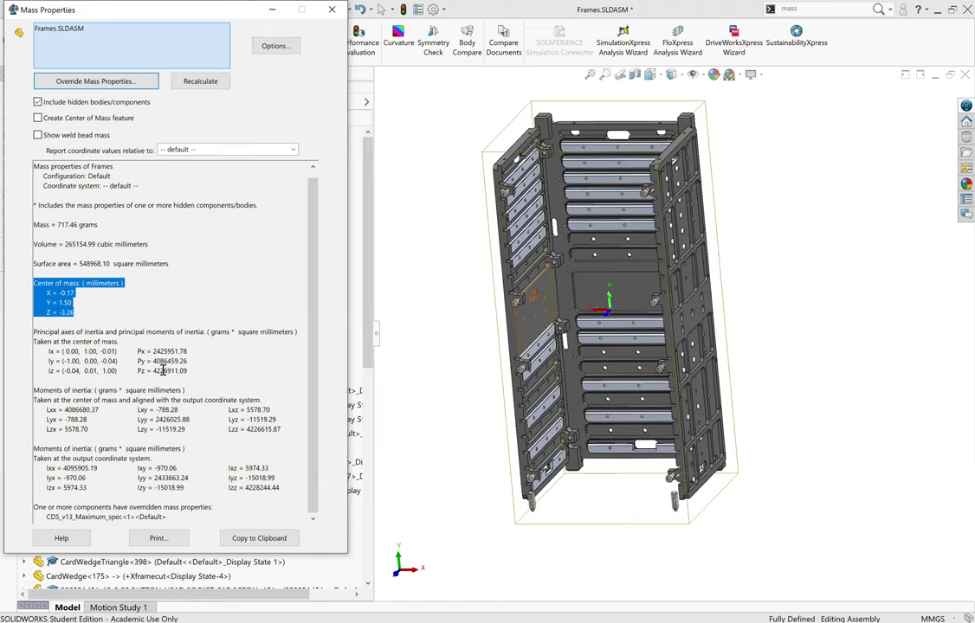
# Close Mass Properties and run Assembly Visualization, ranking Frames components by mass, Frame(+X) 168.23 first.
pyautogui.click(333, 12)
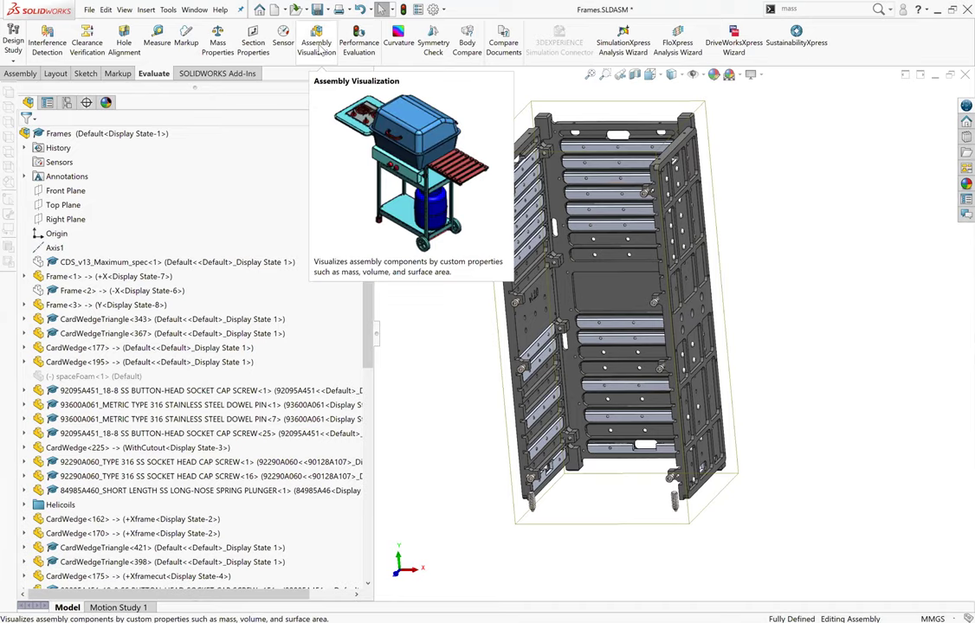
pyautogui.click(318, 47)
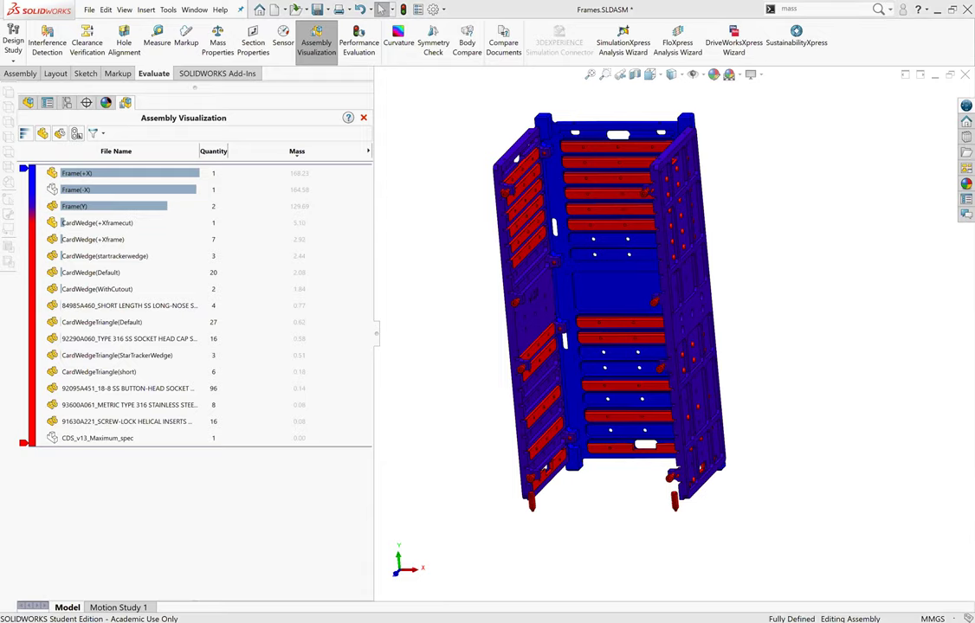
# Open the Frame part in its own window from the Frame(+X) entry in the mass list.
pyautogui.doubleClick(157, 171)
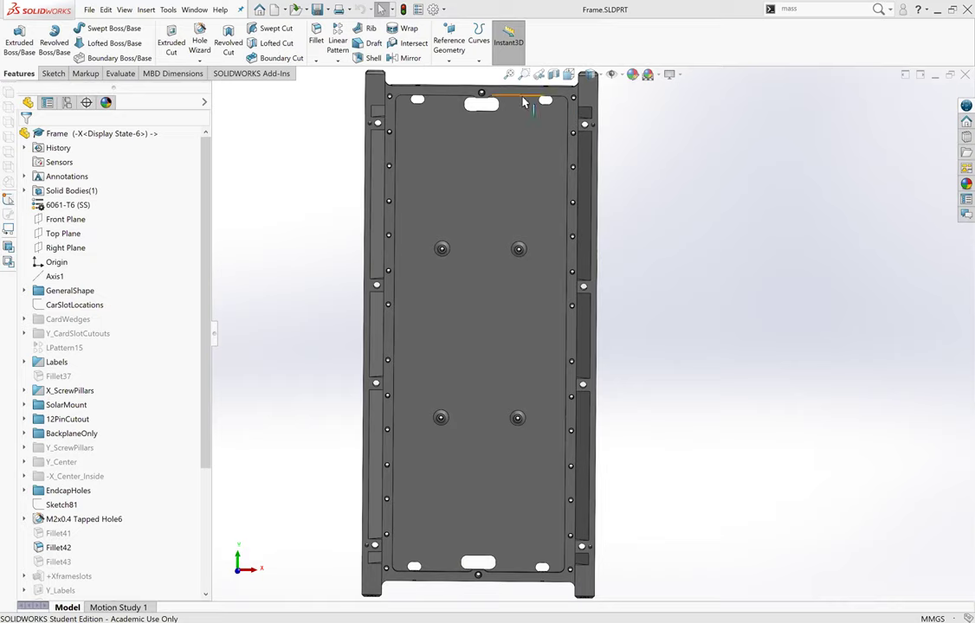
# Expand GeneralShape in the Frame tree to view its features, then switch to Part1 with Ctrl+Tab.
pyautogui.scroll(-4, 155, 346)
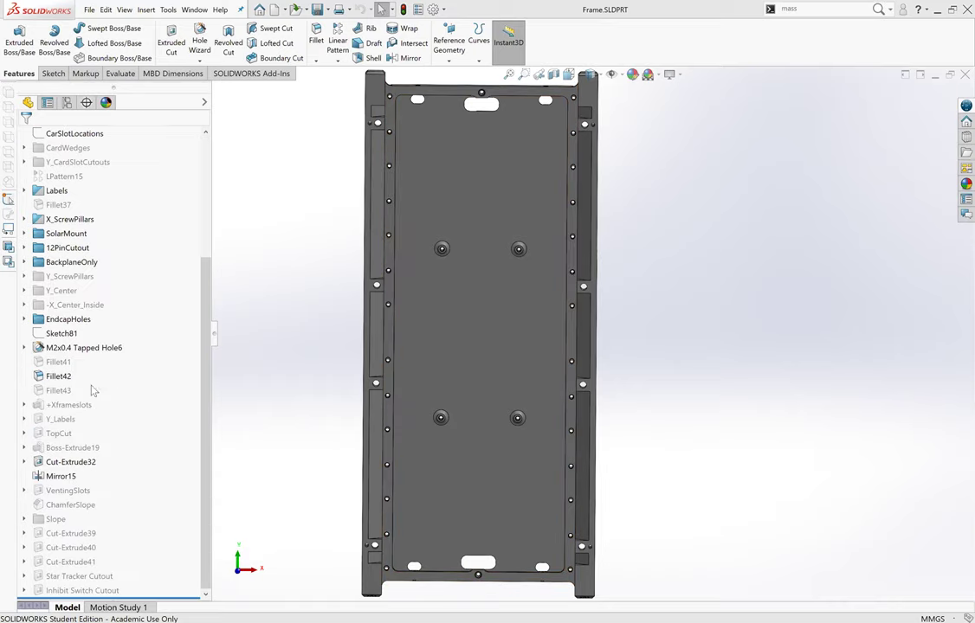
pyautogui.scroll(4, 102, 319)
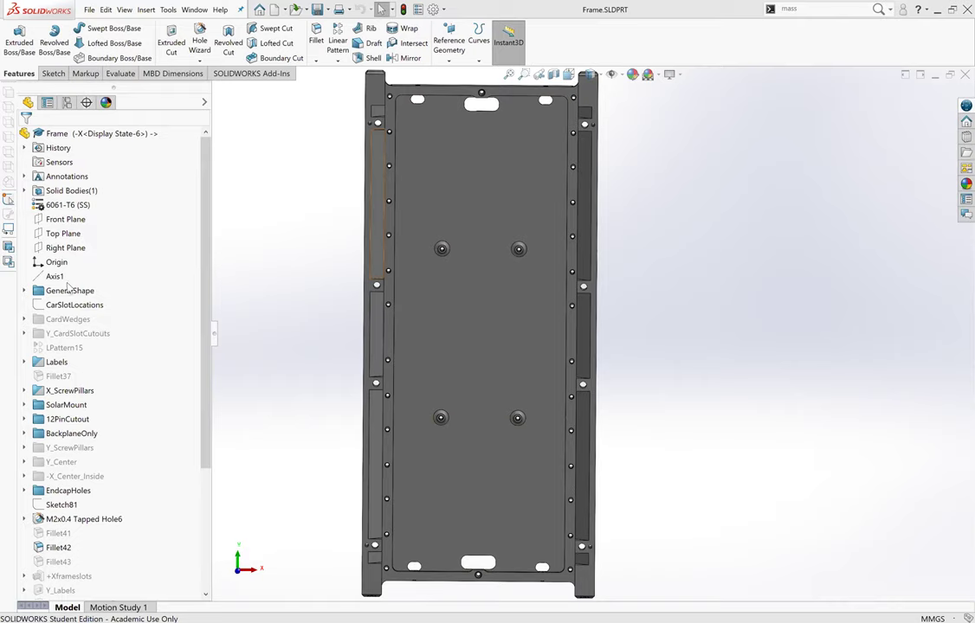
pyautogui.click(24, 290)
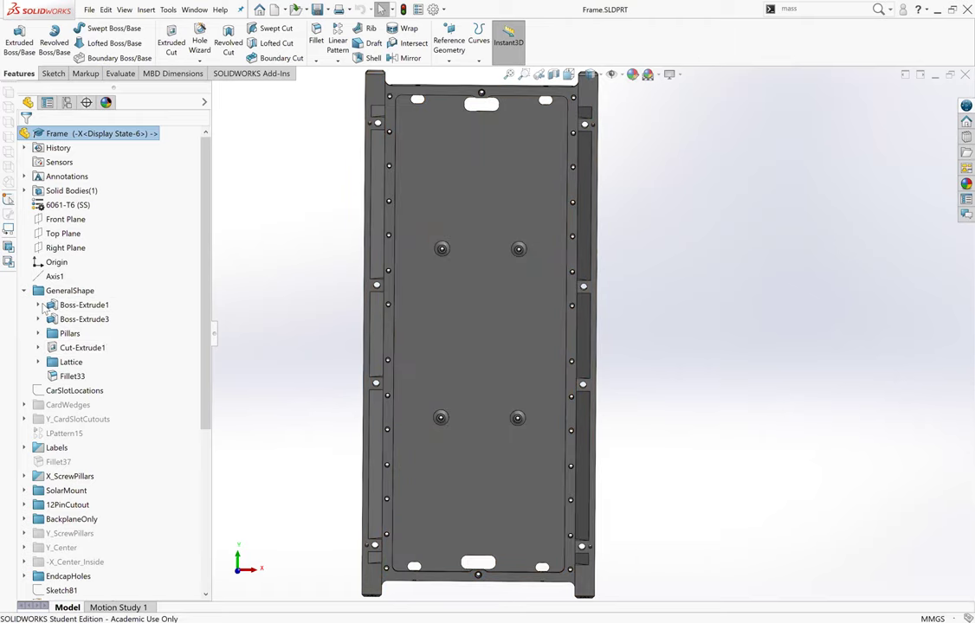
pyautogui.scroll(-6, 41, 308)
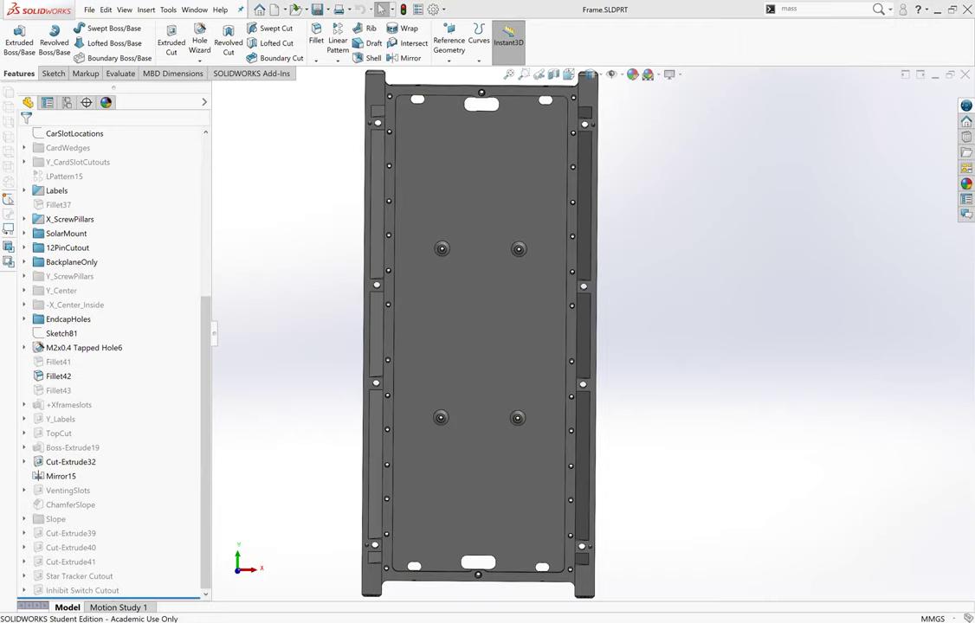
pyautogui.hotkey('ctrl', 'Tab')
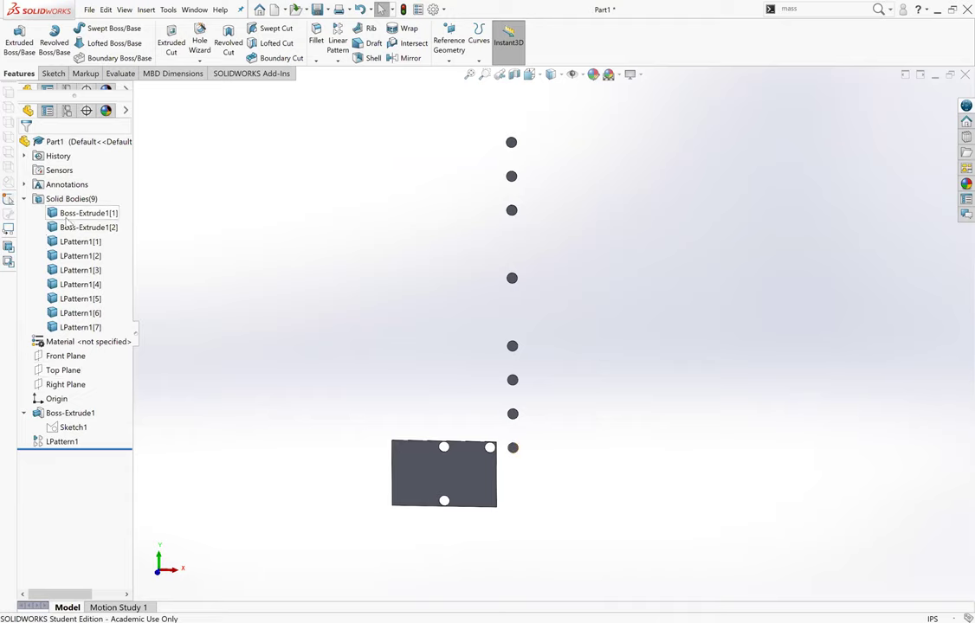
# Put Boss-Extrude1 into a new folder named 'emmy', then drag LPattern1 into that folder.
pyautogui.rightClick(65, 417)
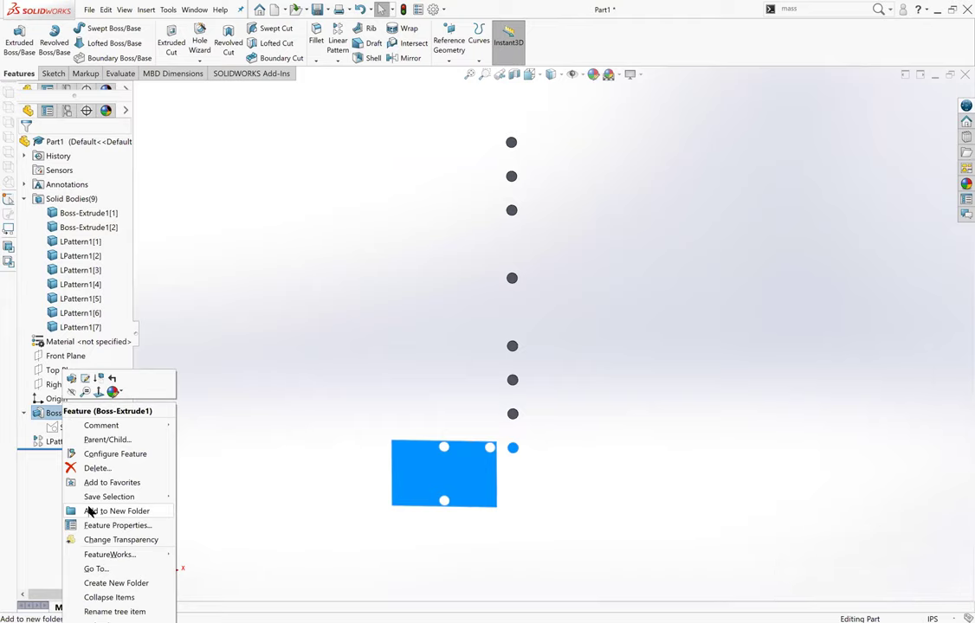
pyautogui.click(90, 511)
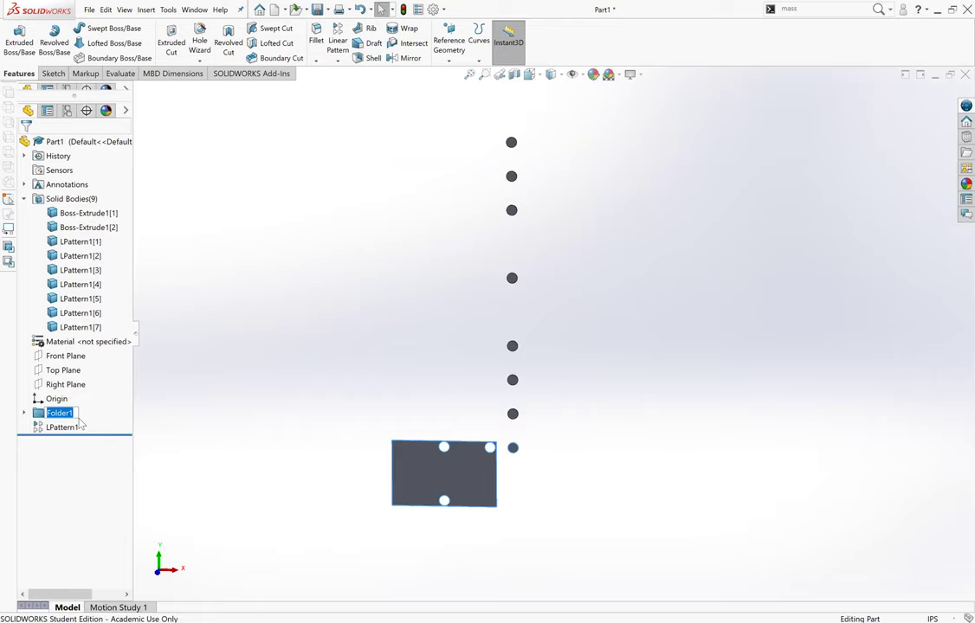
pyautogui.write('emmy')
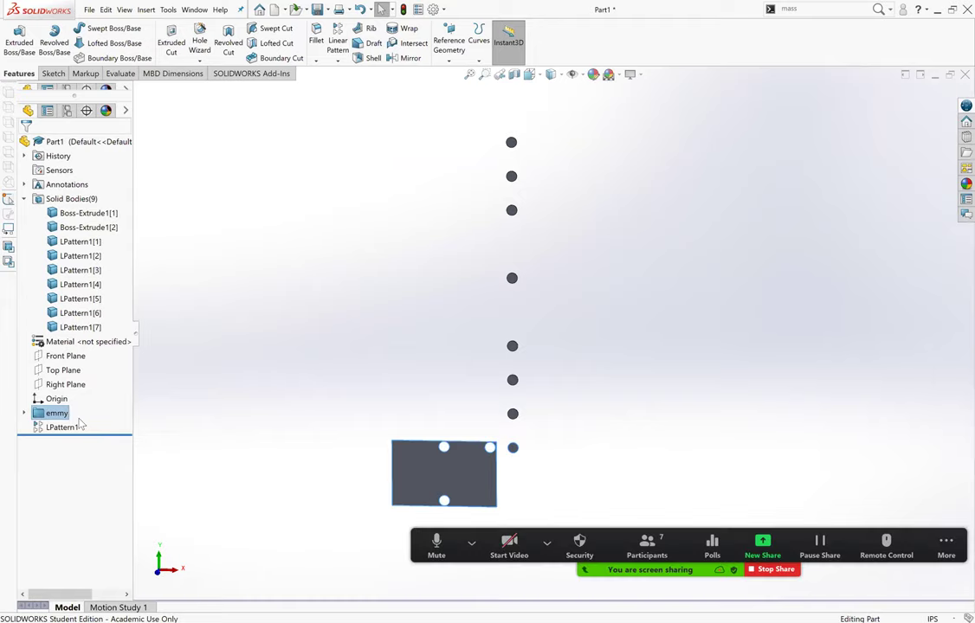
pyautogui.press('Return')
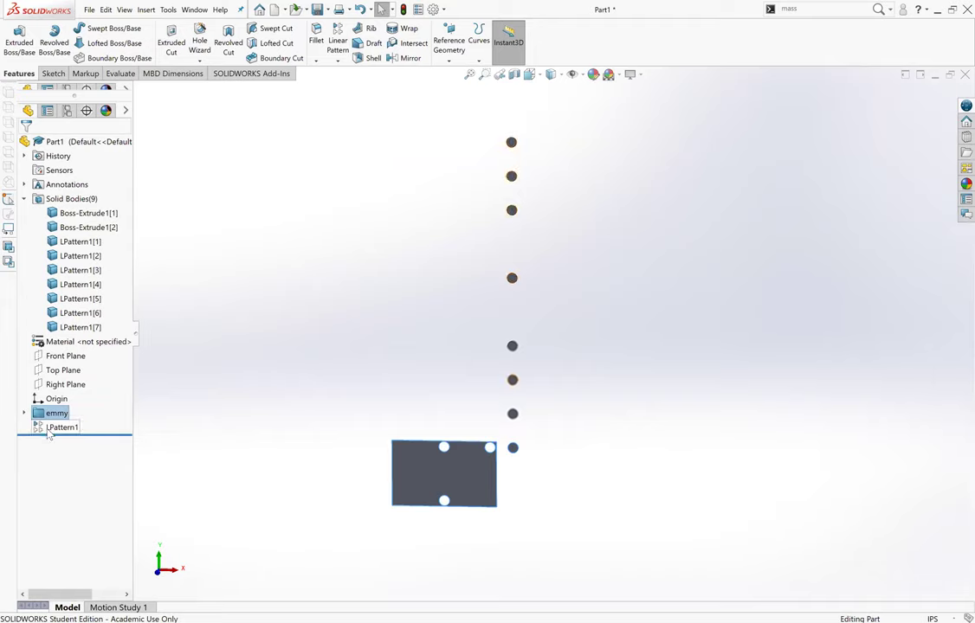
pyautogui.click(49, 427)
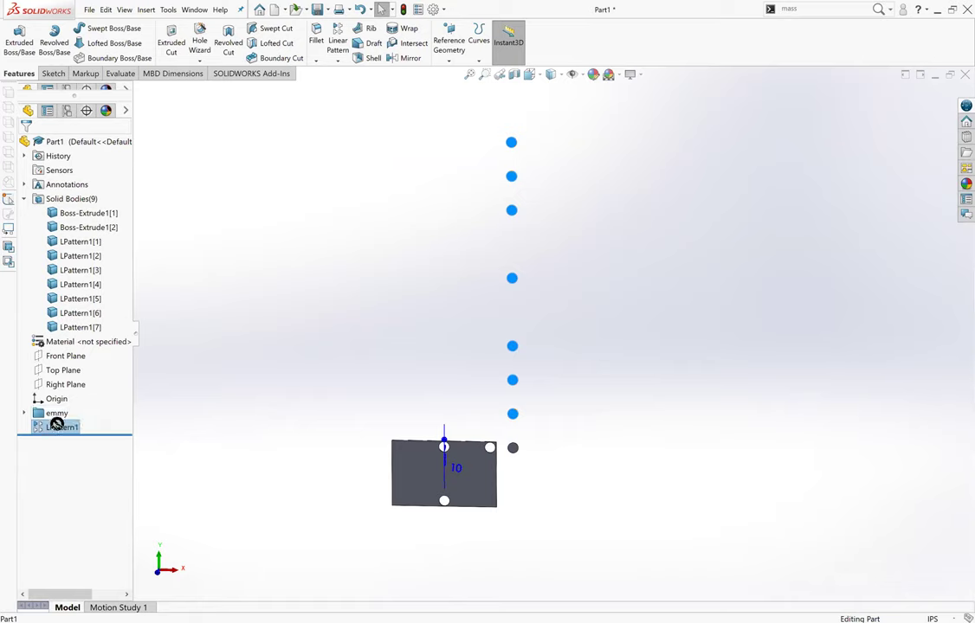
pyautogui.moveTo(50, 432); pyautogui.dragTo(64, 414)
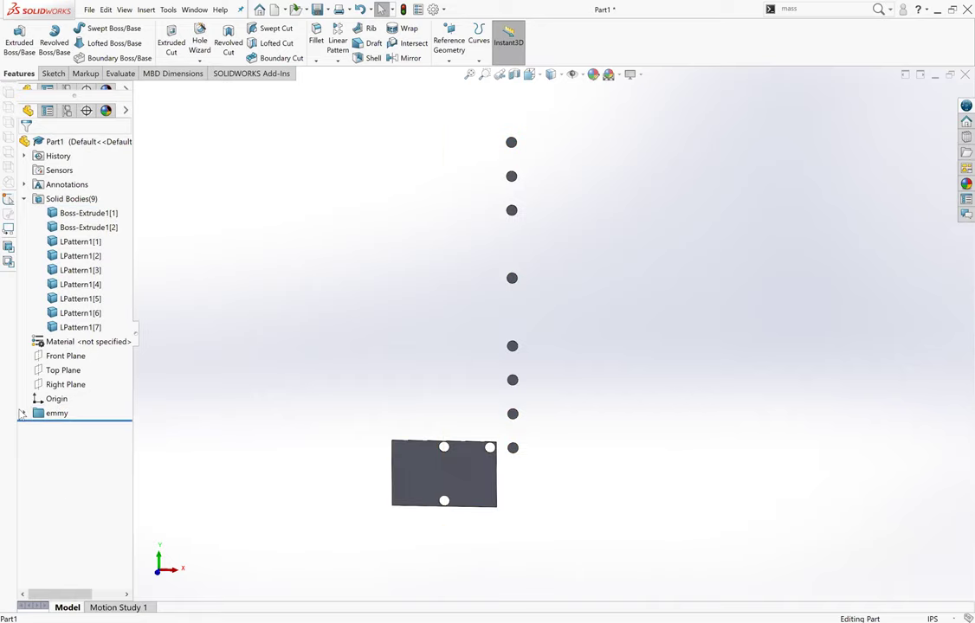
# Expand the new folder and rename Boss-Extrude1 to 'square' and LPattern1 to 'circles'.
pyautogui.click(24, 413)
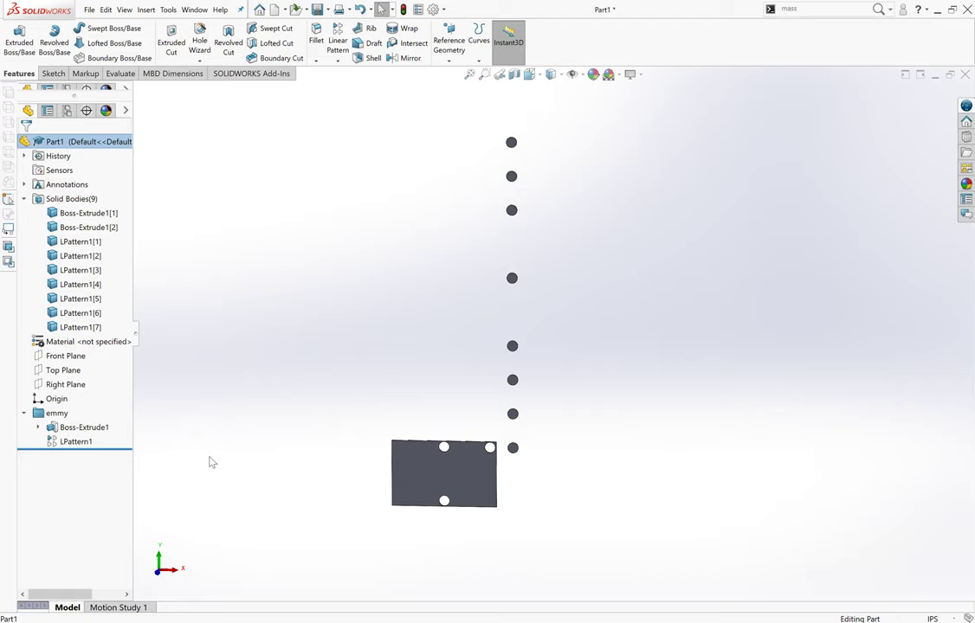
pyautogui.rightClick(84, 430)
pyautogui.moveTo(122, 424)
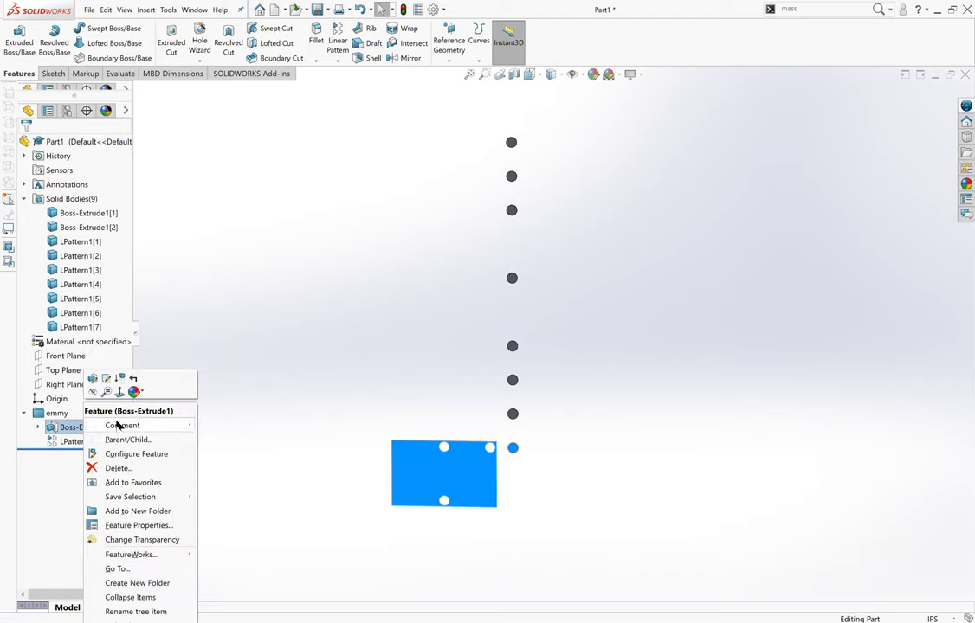
pyautogui.click(129, 610)
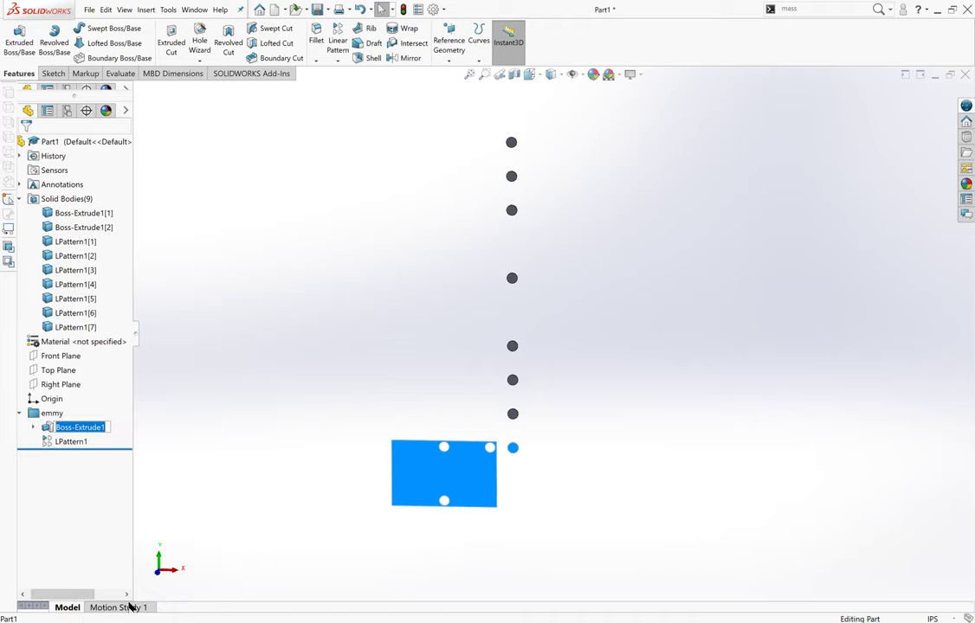
pyautogui.write('square')
pyautogui.press('Return')
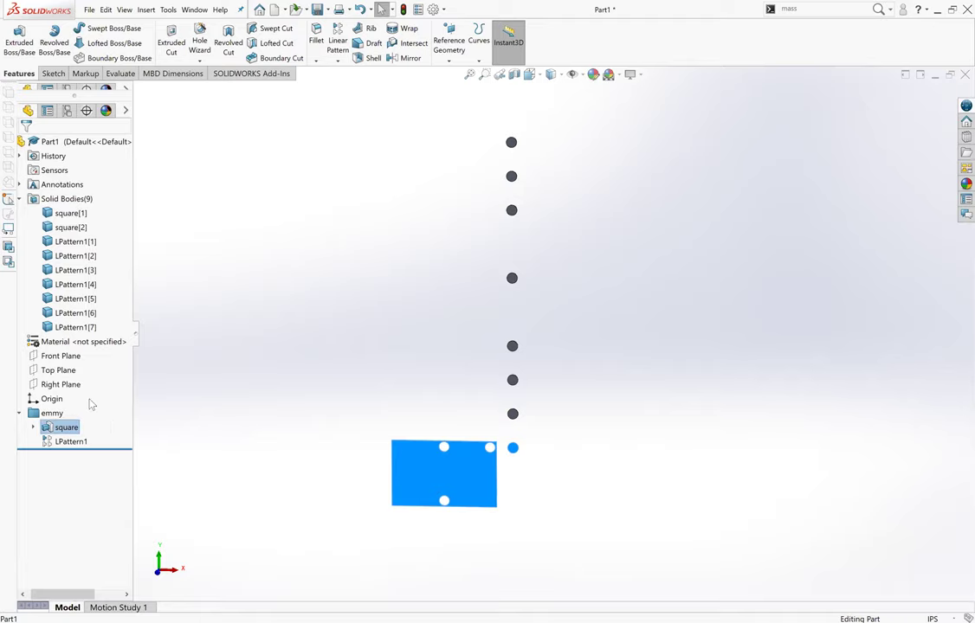
pyautogui.rightClick(72, 441)
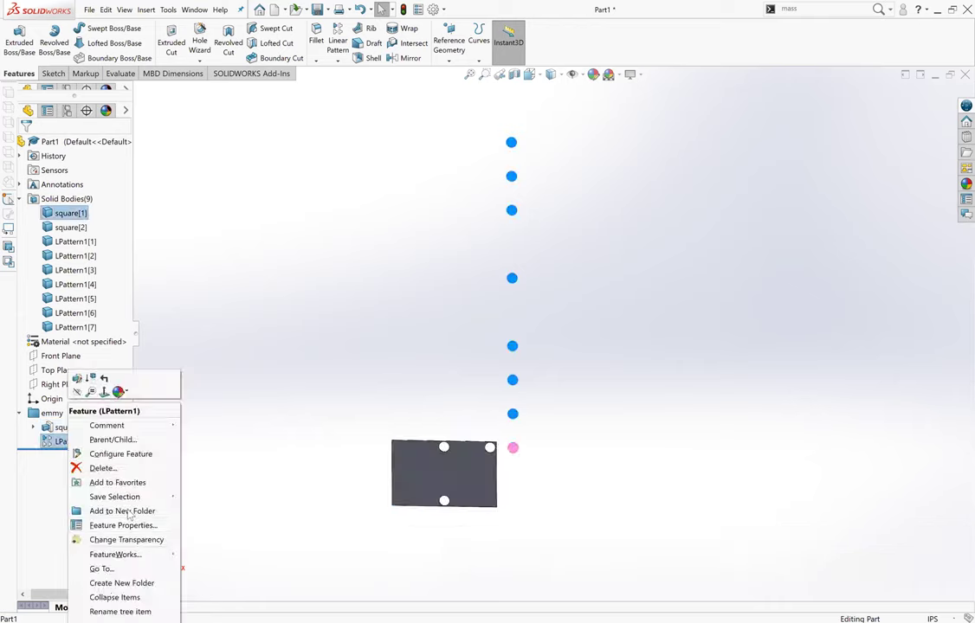
pyautogui.click(107, 608)
pyautogui.write('circles')
pyautogui.press('Return')
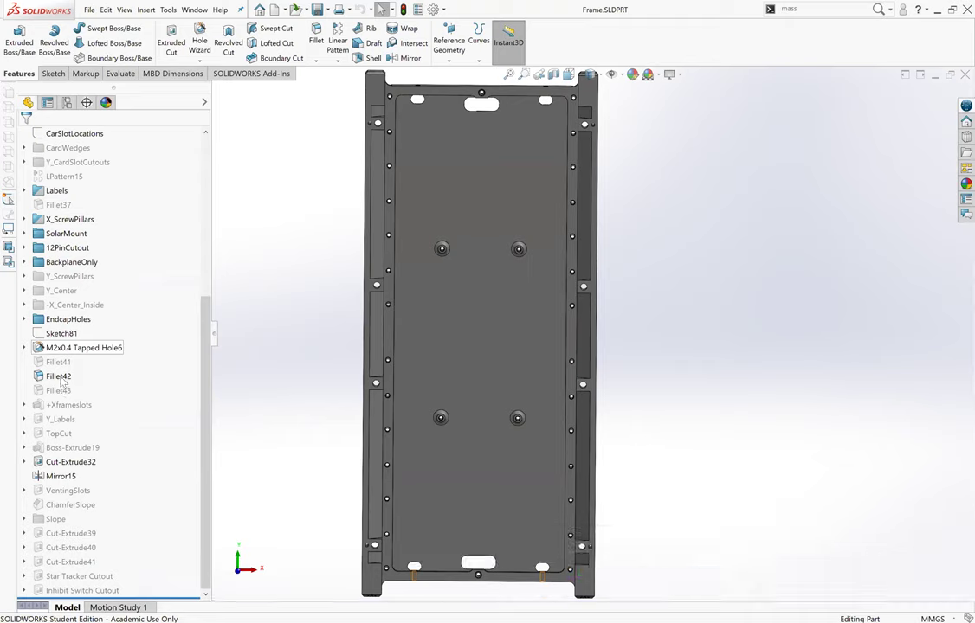
# Preview the Cut-Extrude1 and Boss-Extrude1 profiles on the frame, then clear the selection.
pyautogui.scroll(6, 97, 329)
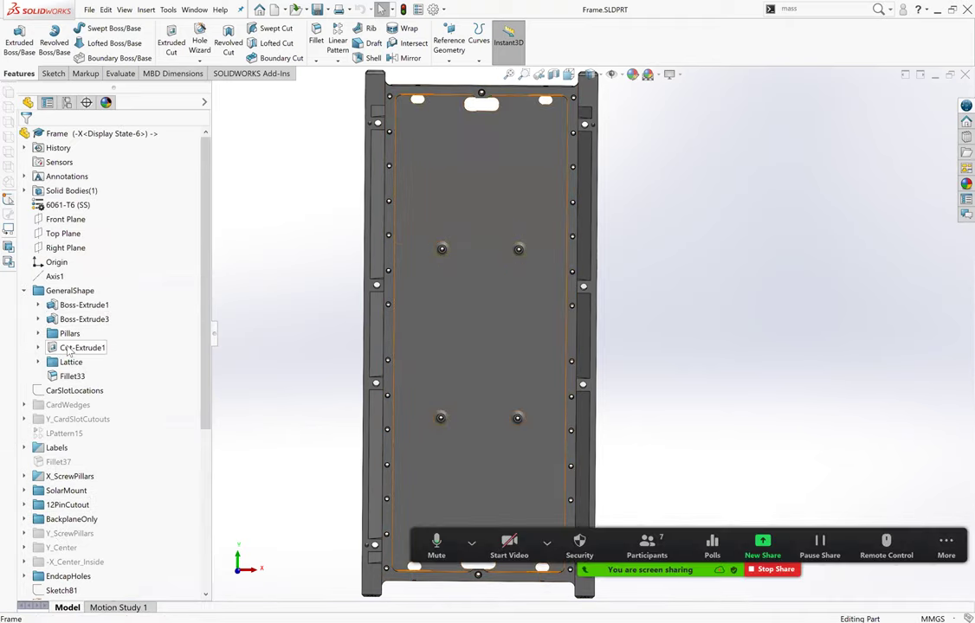
pyautogui.click(80, 347)
pyautogui.click(78, 305)
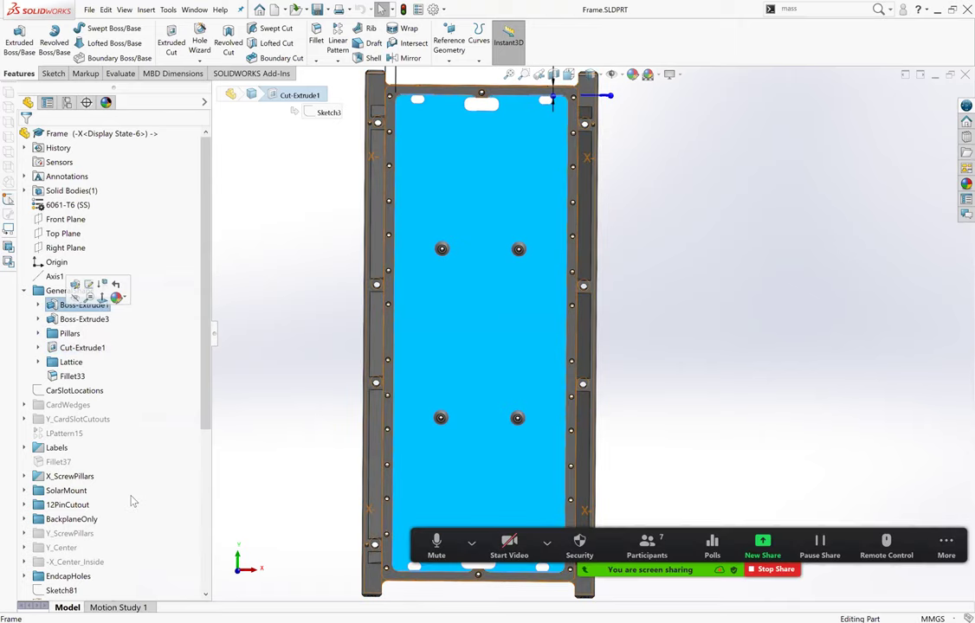
pyautogui.scroll(-5, 119, 441)
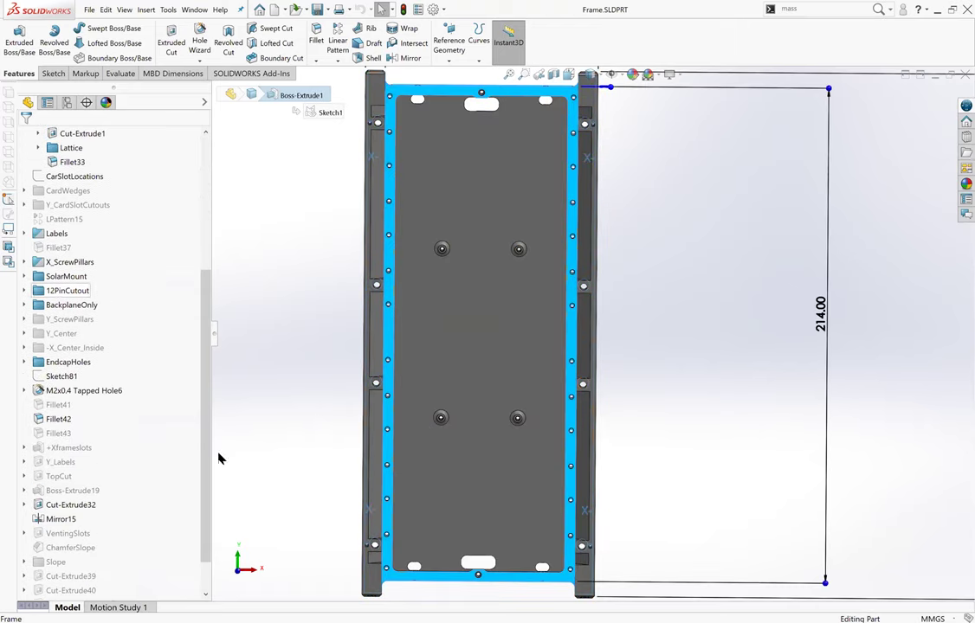
pyautogui.scroll(3, 590, 294)
pyautogui.click(711, 212)
# Zoom and pan the view to bring the frame into position for inspection.
pyautogui.scroll(-2, 705, 220)
pyautogui.scroll(-2, 654, 450)
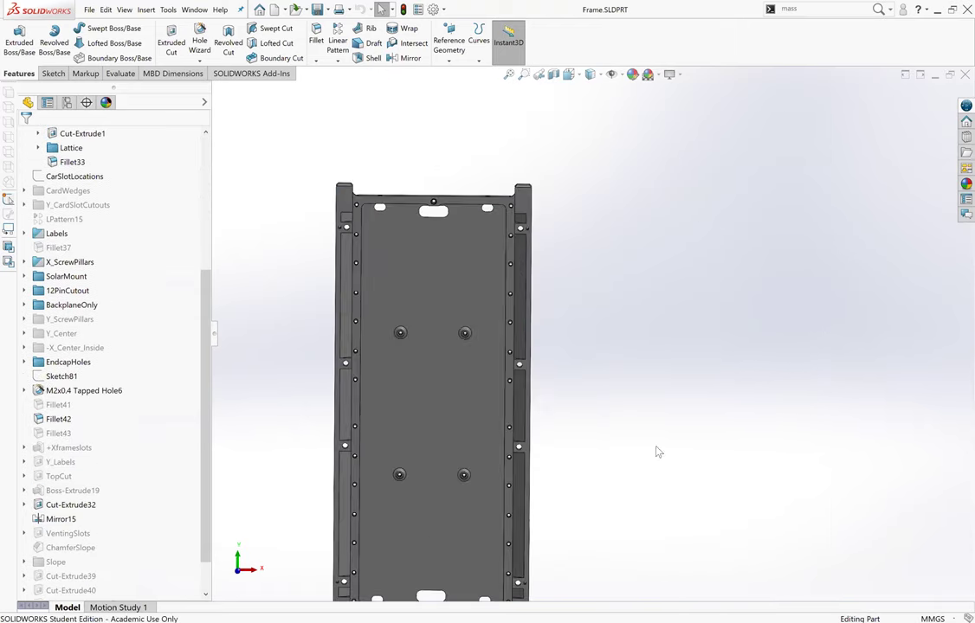
pyautogui.scroll(3, 585, 431)
pyautogui.scroll(3, 587, 407)
pyautogui.scroll(-2, 587, 408)
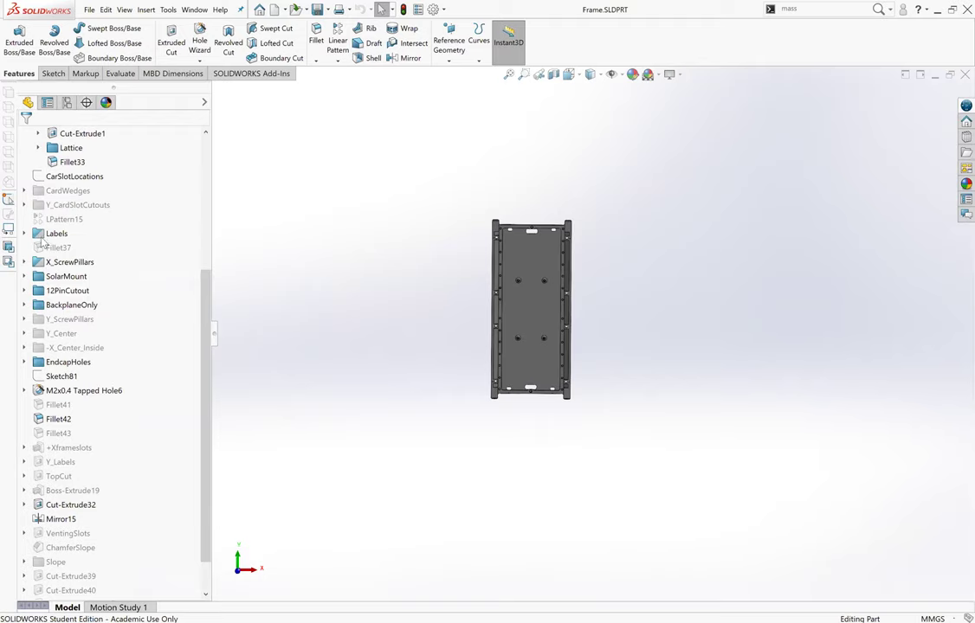
pyautogui.scroll(5, 108, 291)
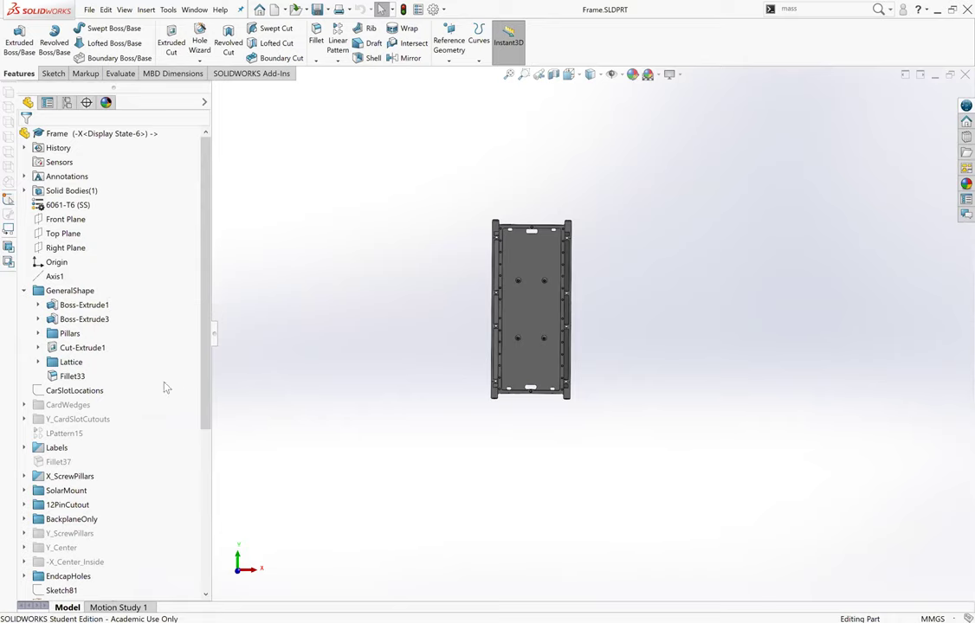
pyautogui.scroll(-6, 78, 381)
pyautogui.scroll(2, 61, 407)
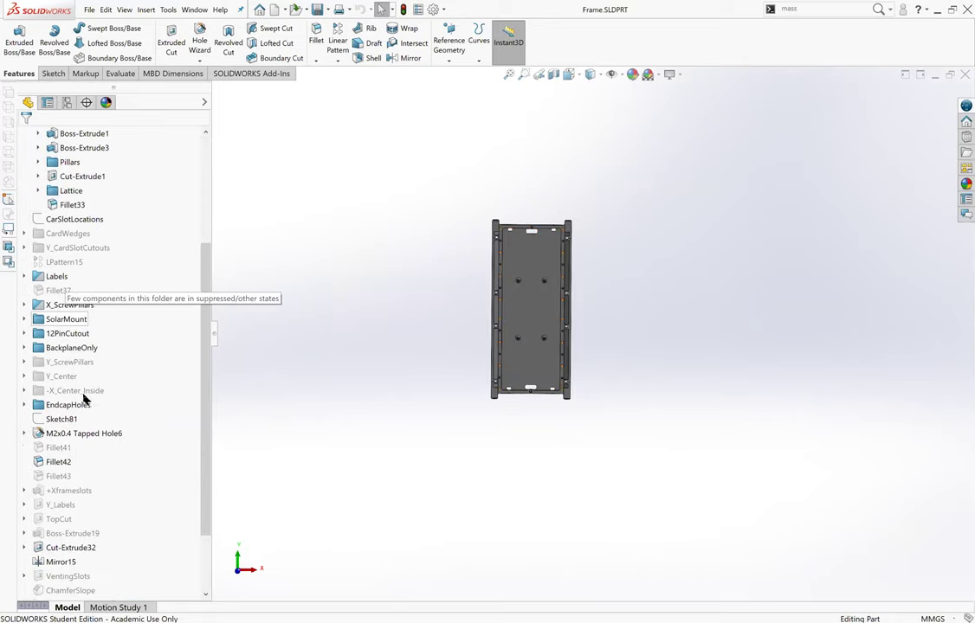
pyautogui.scroll(3, 53, 417)
pyautogui.keyDown('ctrl'); pyautogui.moveTo(463, 306); pyautogui.dragTo(741, 293, button='middle'); pyautogui.keyUp('ctrl')
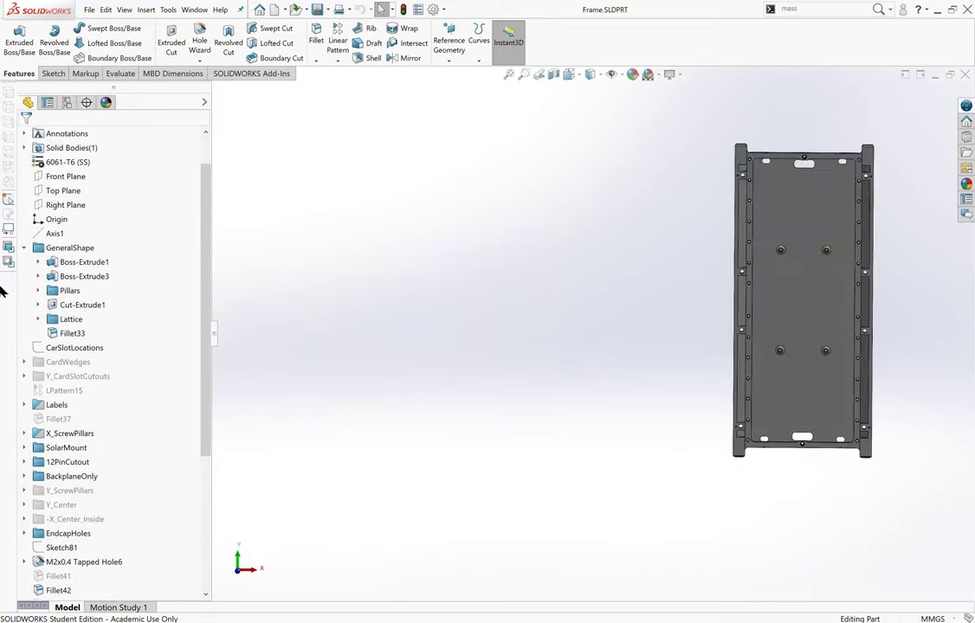
pyautogui.scroll(-3, 718, 320)
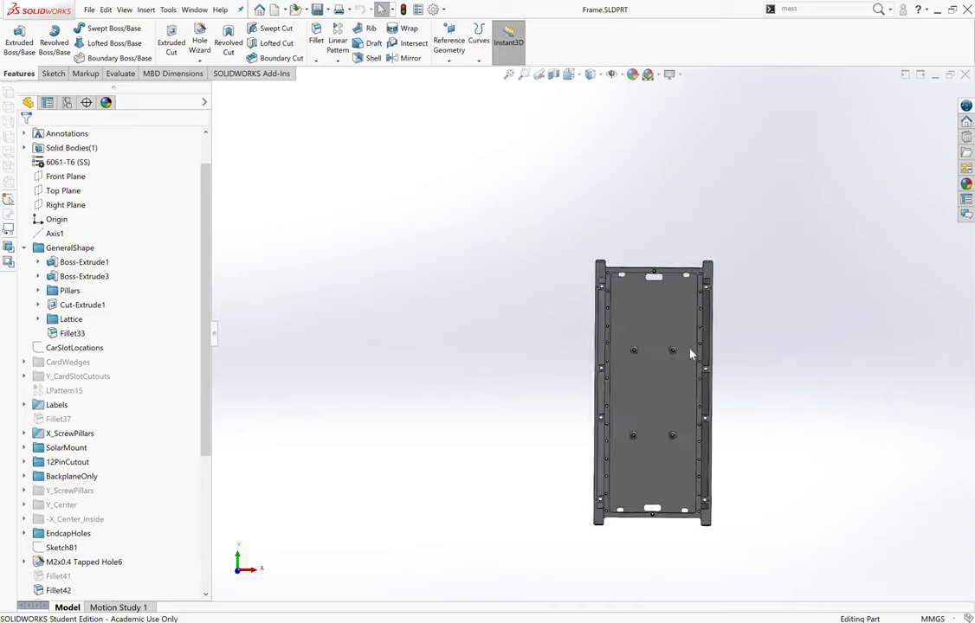
# Show the Cut-Extrude1 pocket with its 4.50 and 4.00 dimensions, then clear the highlight.
pyautogui.click(64, 306)
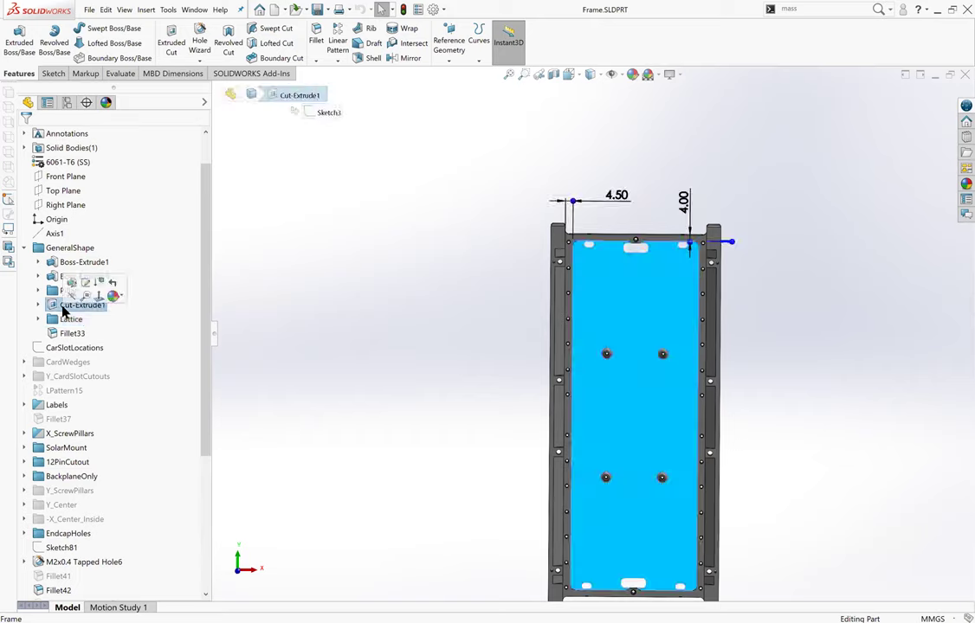
pyautogui.scroll(2, 563, 260)
pyautogui.scroll(-2, 606, 346)
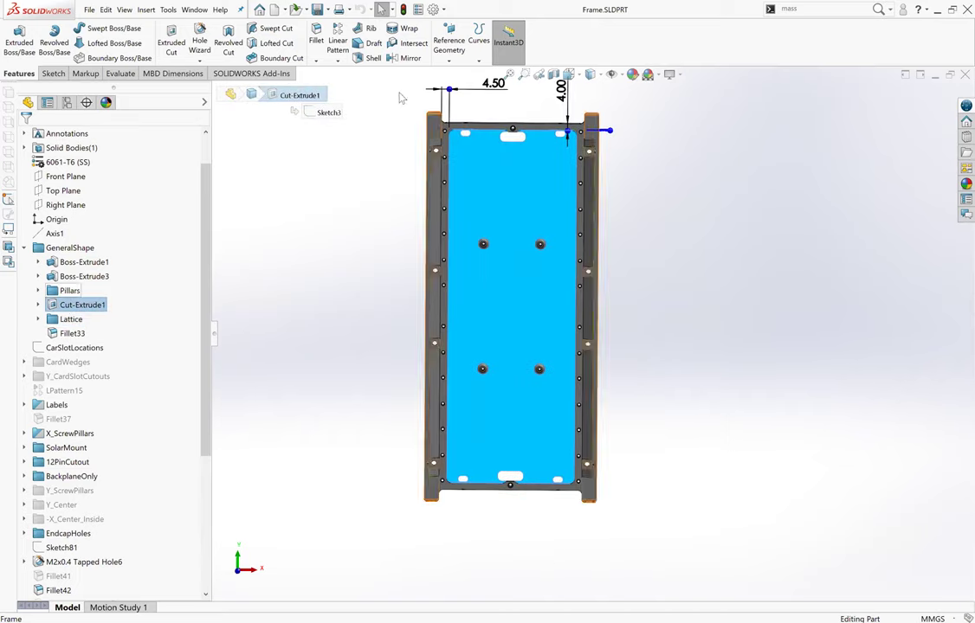
pyautogui.scroll(-2, 491, 159)
pyautogui.click(870, 276)
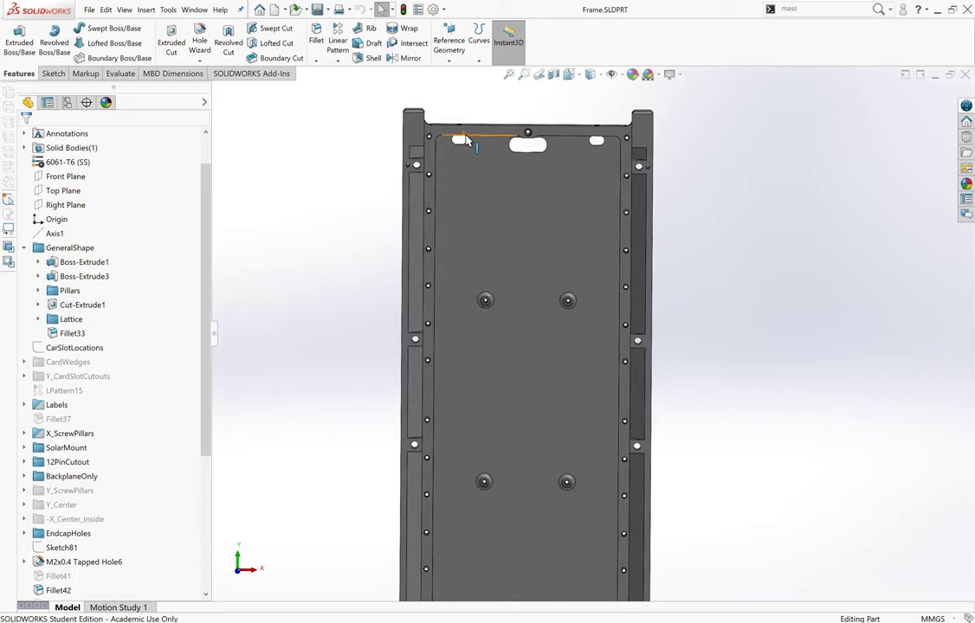
# Confirm the frame's top edge measures 30 mm, then highlight the holes made by Mirror15.
pyautogui.click(467, 140)
pyautogui.scroll(-5, 94, 415)
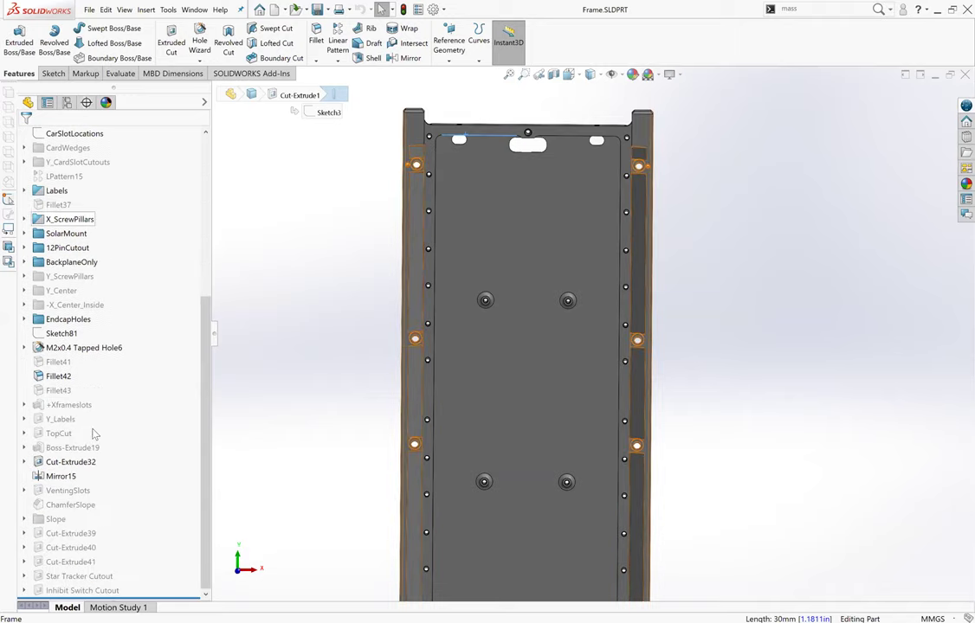
pyautogui.scroll(1, 97, 442)
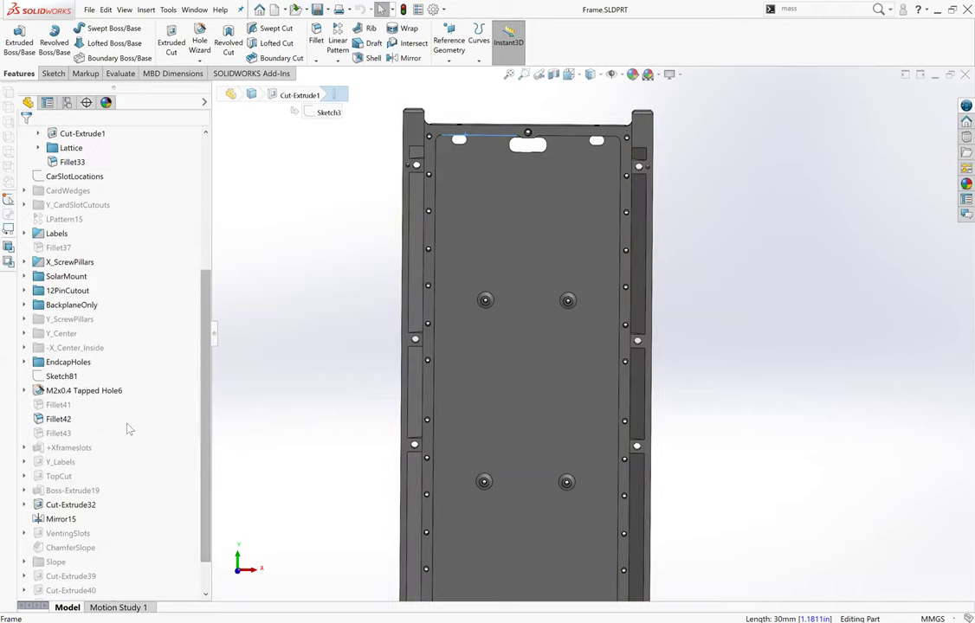
pyautogui.scroll(5, 100, 450)
pyautogui.scroll(-5, 54, 407)
pyautogui.scroll(5, 55, 416)
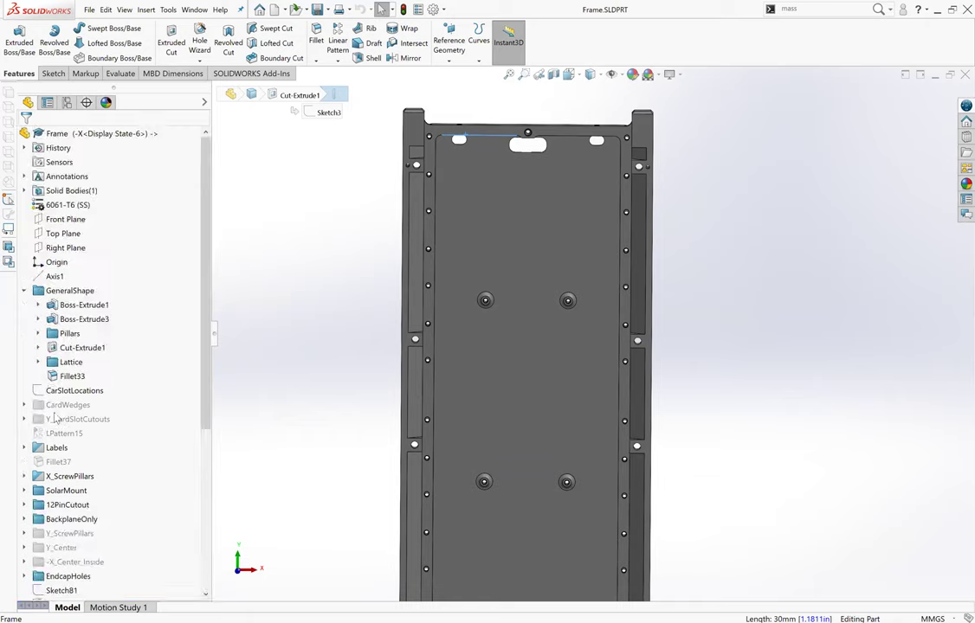
pyautogui.scroll(-5, 76, 422)
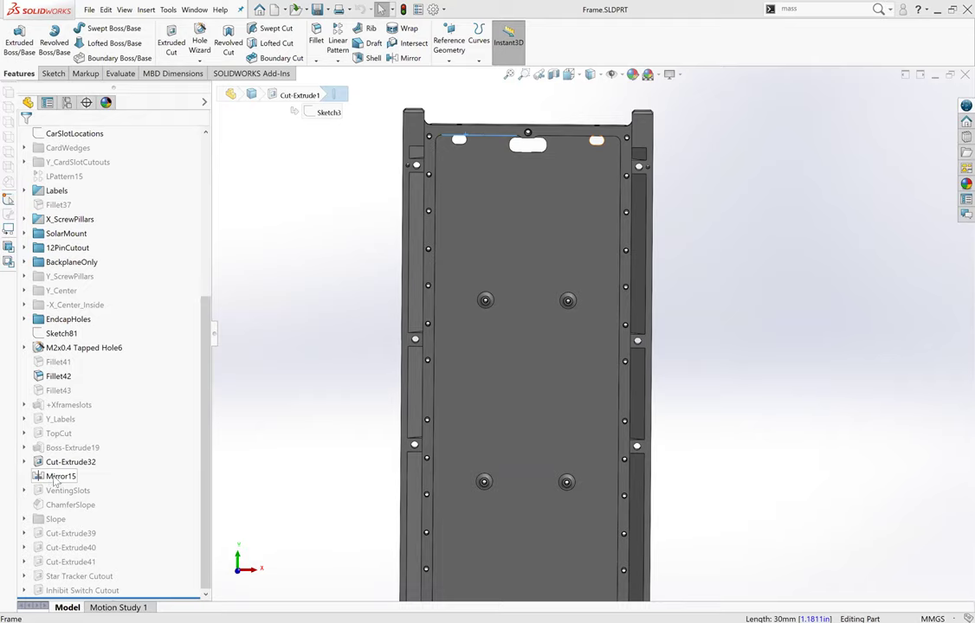
pyautogui.click(56, 477)
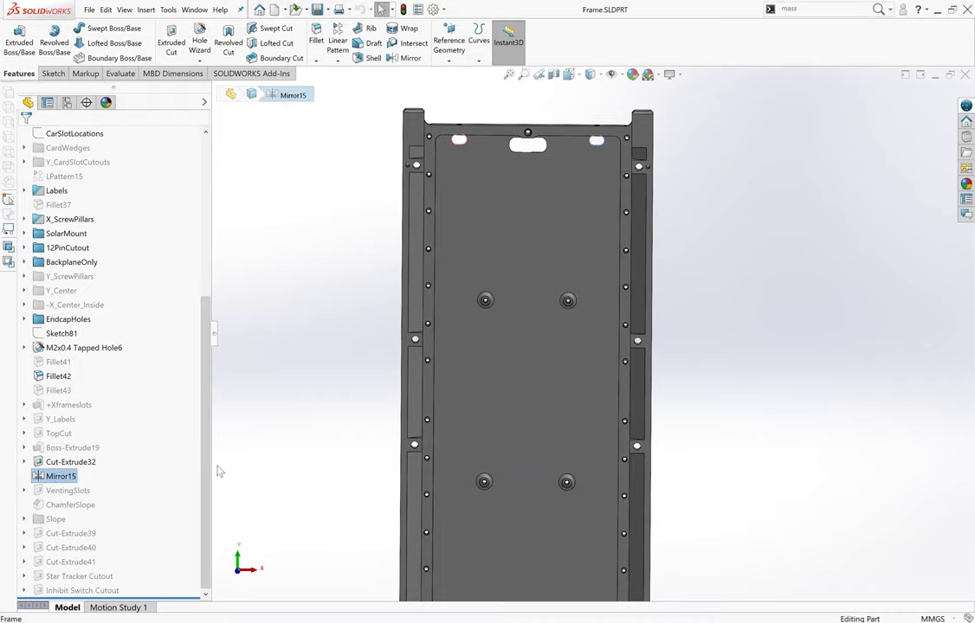
# Expand Cut-Extrude32, select its Sketch84, and zoom in on the slot near the top.
pyautogui.doubleClick(38, 464)
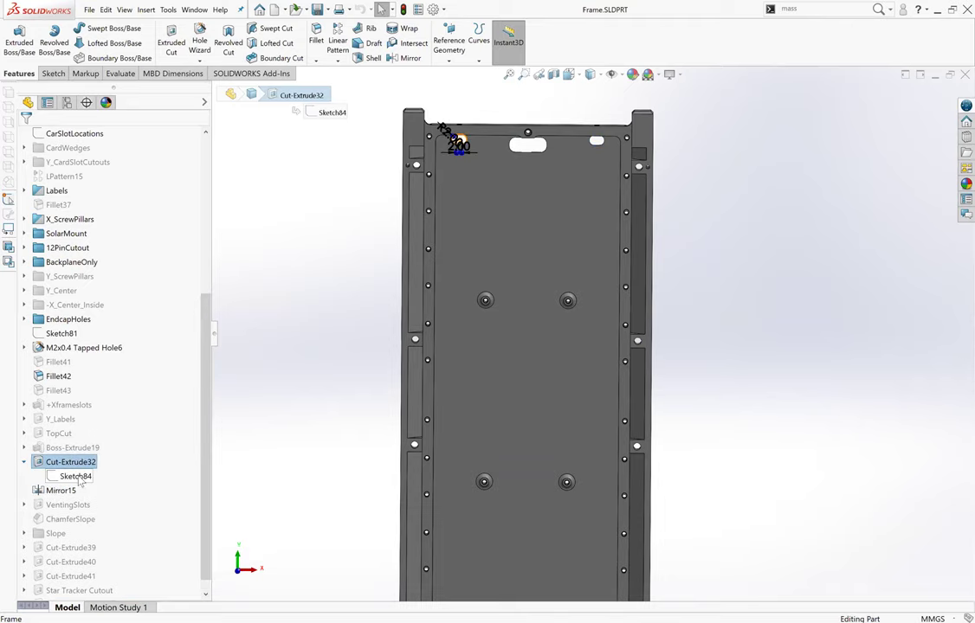
pyautogui.click(76, 477)
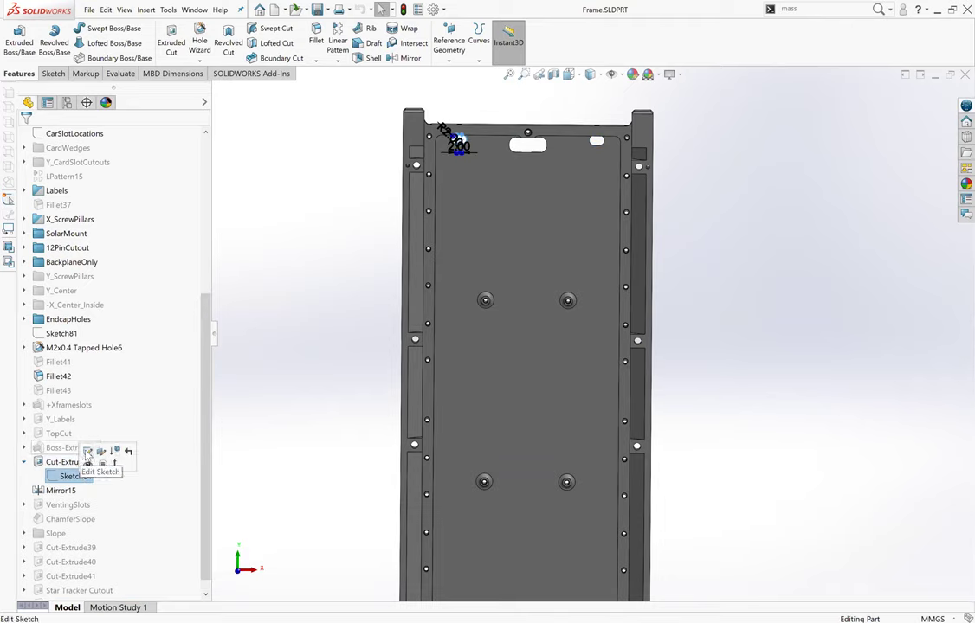
pyautogui.scroll(-2, 526, 190)
pyautogui.scroll(-2, 523, 190)
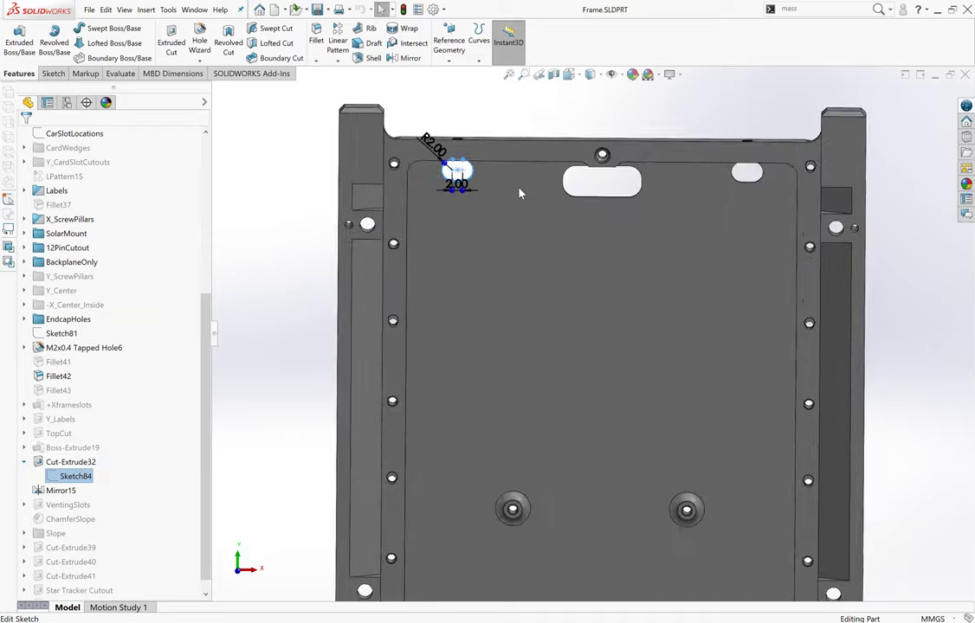
pyautogui.scroll(-3, 522, 191)
pyautogui.scroll(-2, 558, 223)
pyautogui.scroll(-2, 554, 229)
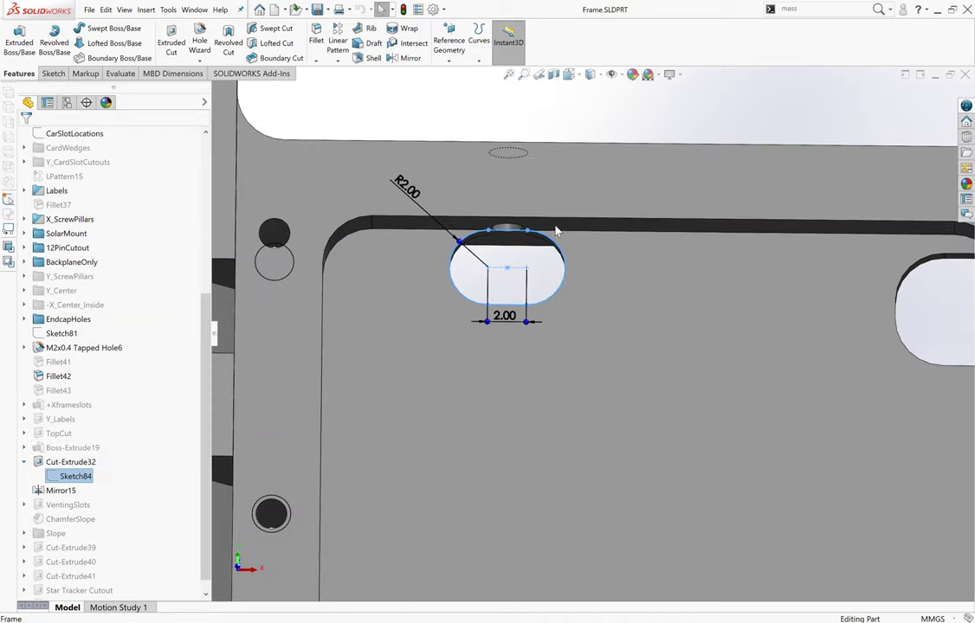
# Inspect the slot's top face and rounded end, then show Sketch84 with R2.00 and 2.00 dimensions.
pyautogui.click(546, 234)
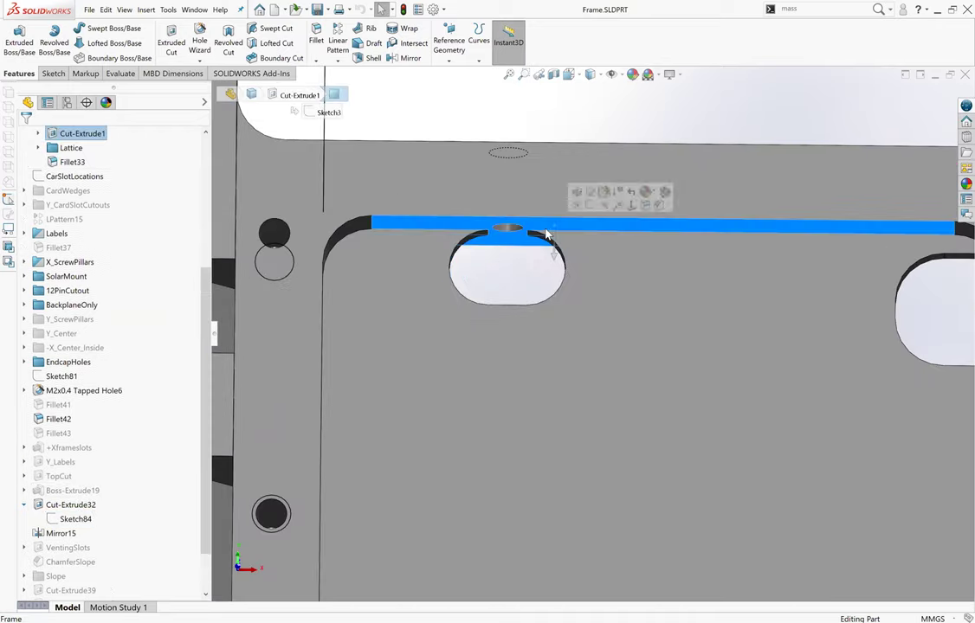
pyautogui.click(457, 254)
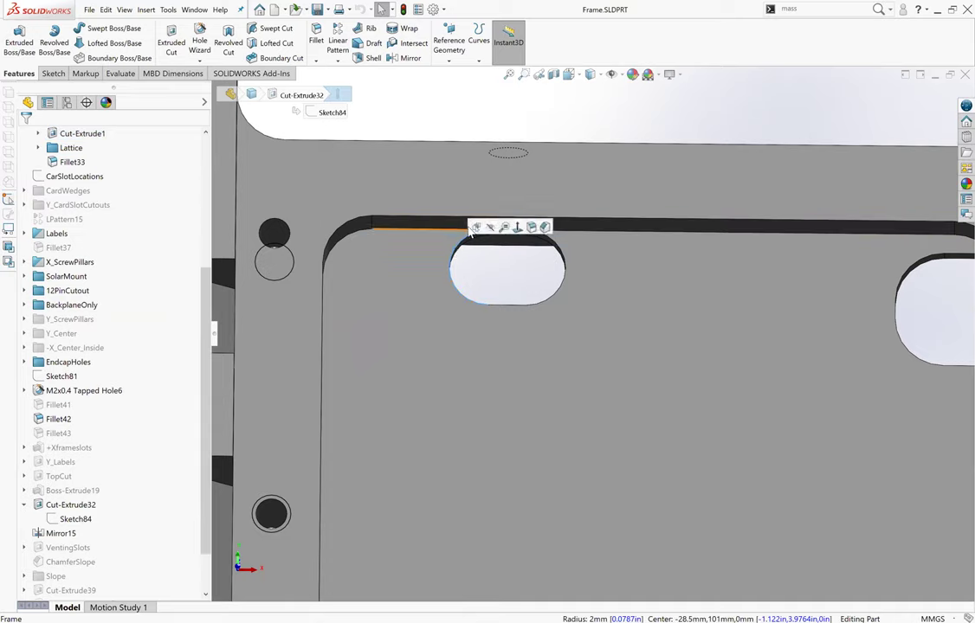
pyautogui.click(448, 227)
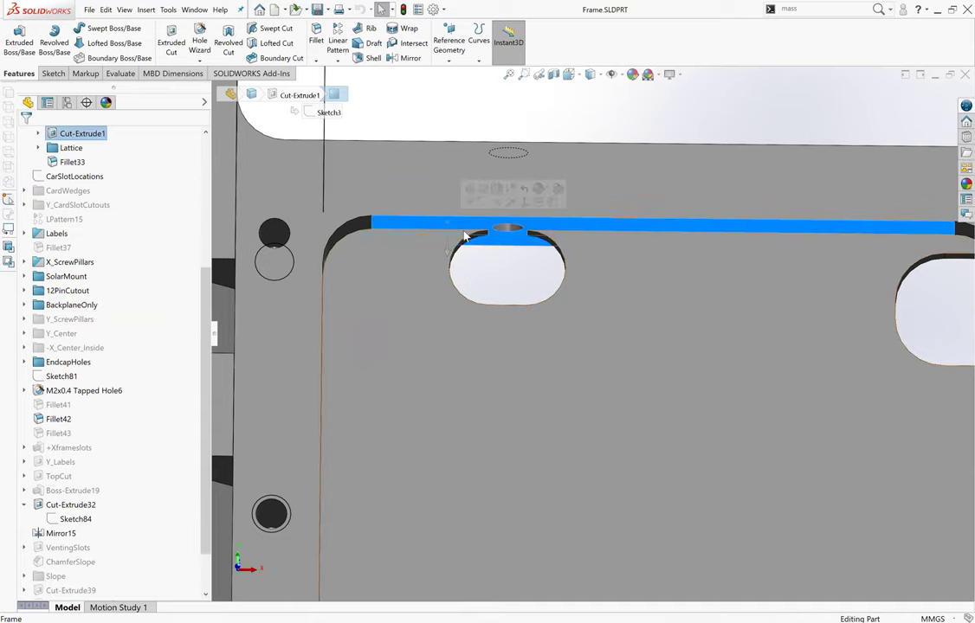
pyautogui.scroll(-2, 140, 454)
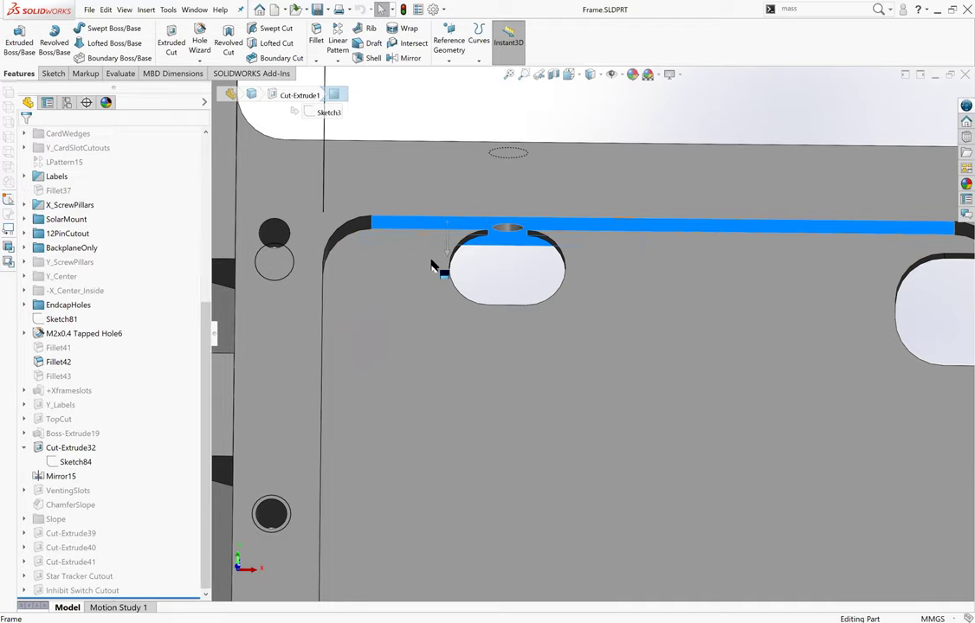
pyautogui.click(69, 462)
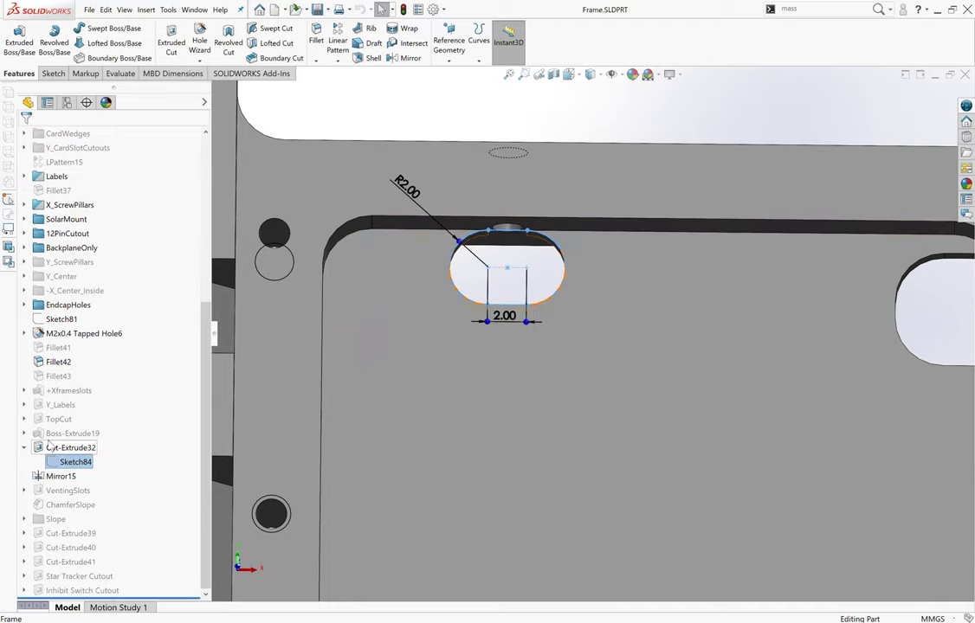
# Attempt to move Cut-Extrude32 higher in the tree, which is refused above its parent.
pyautogui.moveTo(50, 451)
pyautogui.mouseDown()
pyautogui.moveTo(66, 184)
pyautogui.moveTo(55, 177)
pyautogui.mouseUp()
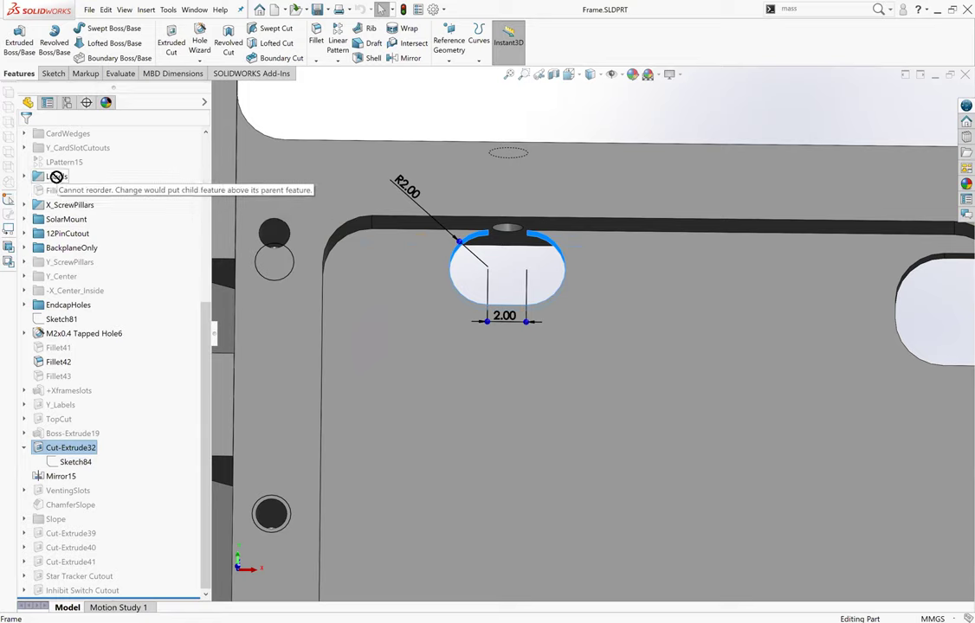
pyautogui.moveTo(56, 176); pyautogui.dragTo(62, 180)
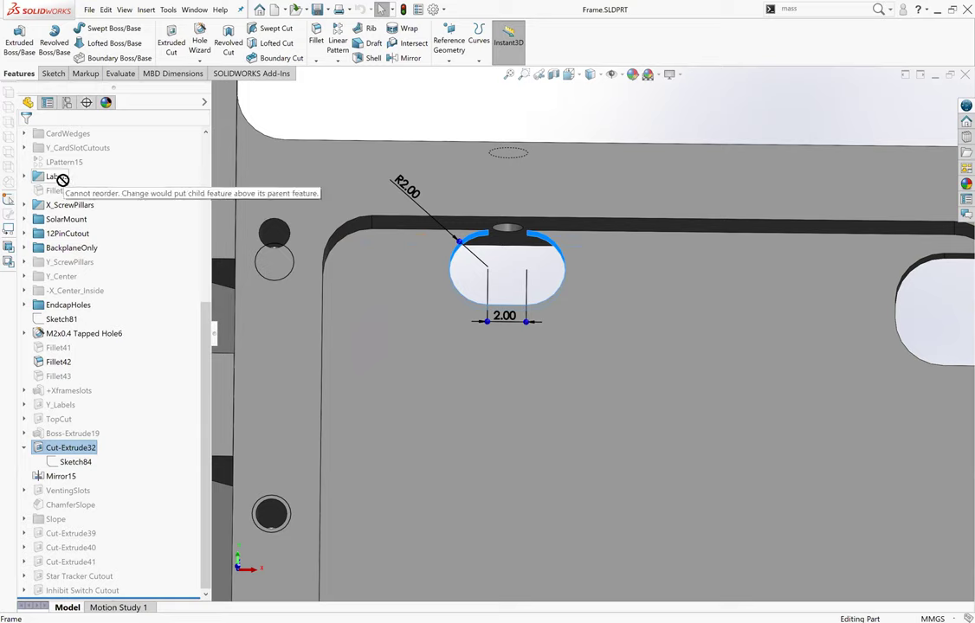
pyautogui.moveTo(62, 180)
pyautogui.mouseDown()
pyautogui.moveTo(54, 208)
pyautogui.moveTo(68, 448)
pyautogui.mouseUp()
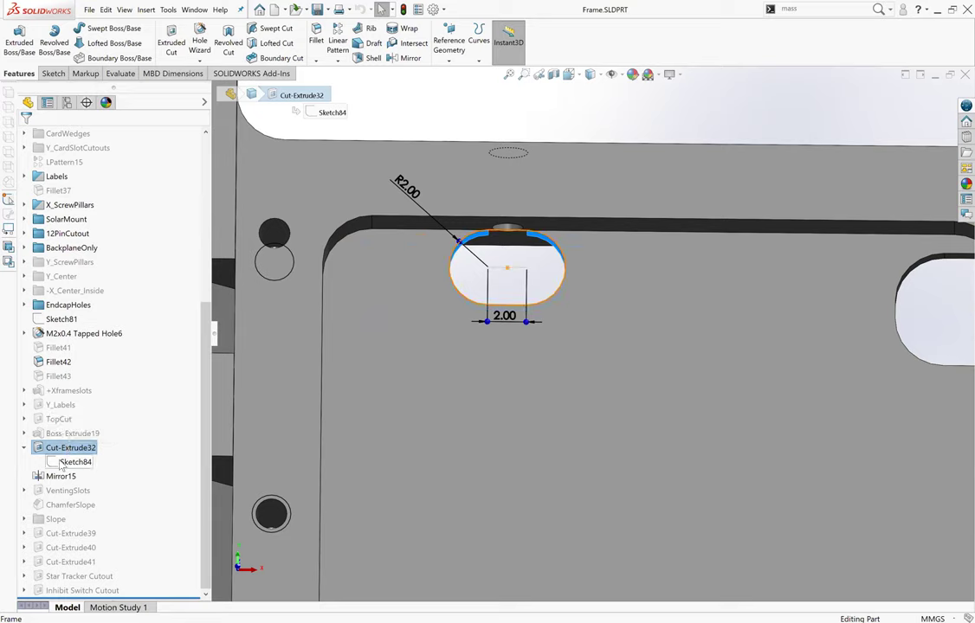
pyautogui.click(74, 462)
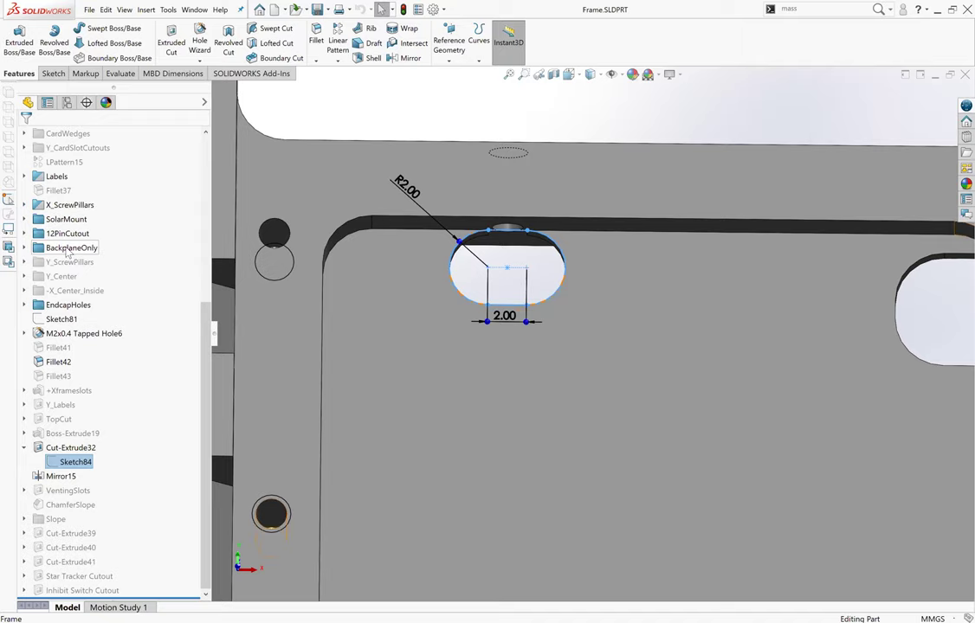
# Tilt the model, then drag the 12PinCutout folder down into the BackplaneOnly folder.
pyautogui.scroll(2, 582, 294)
pyautogui.scroll(-2, 581, 293)
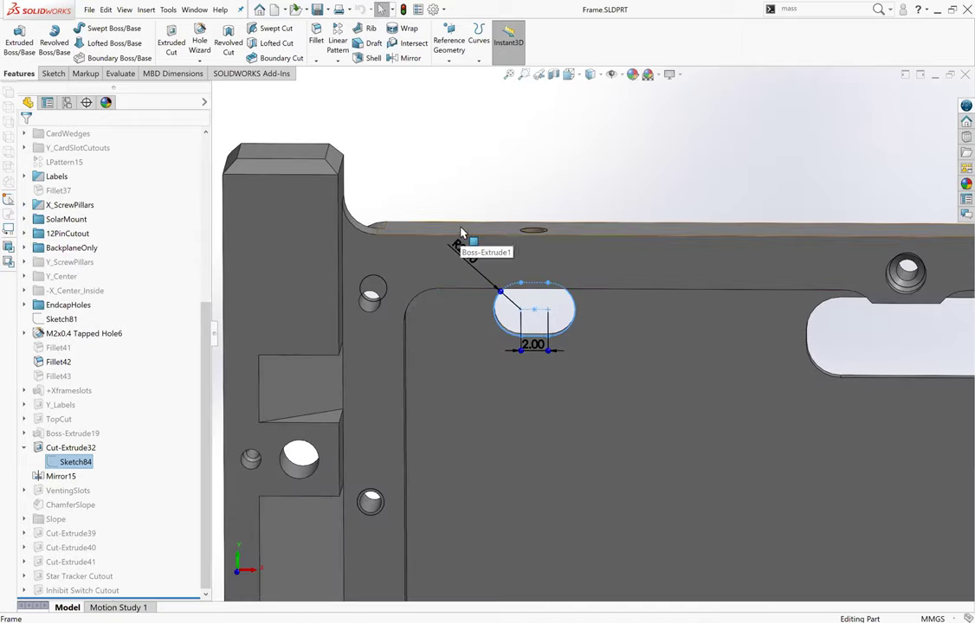
pyautogui.moveTo(483, 226)
pyautogui.mouseDown(button='middle')
pyautogui.moveTo(634, 340)
pyautogui.moveTo(130, 398)
pyautogui.mouseUp(button='middle')
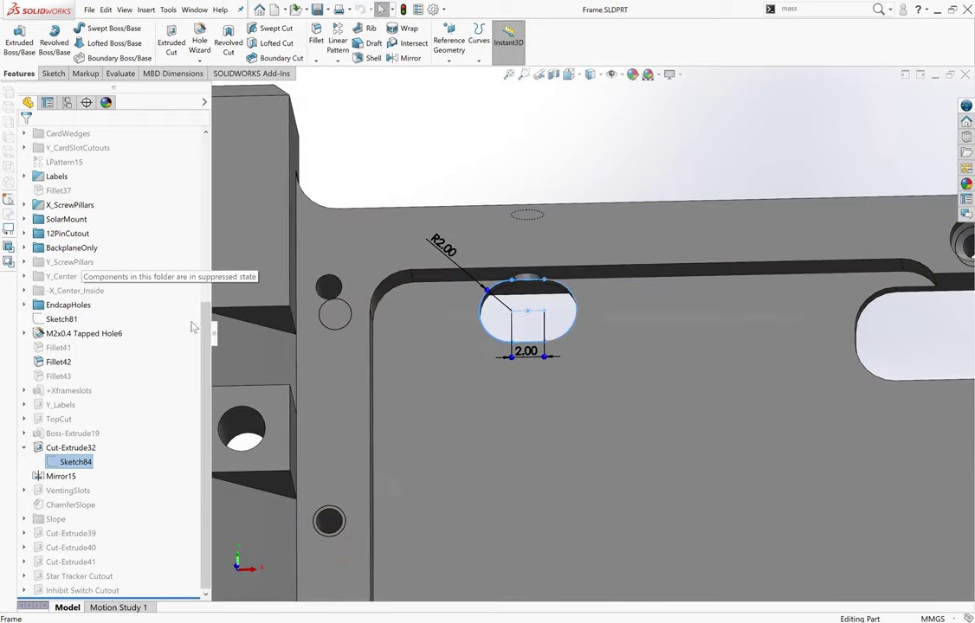
pyautogui.click(74, 233)
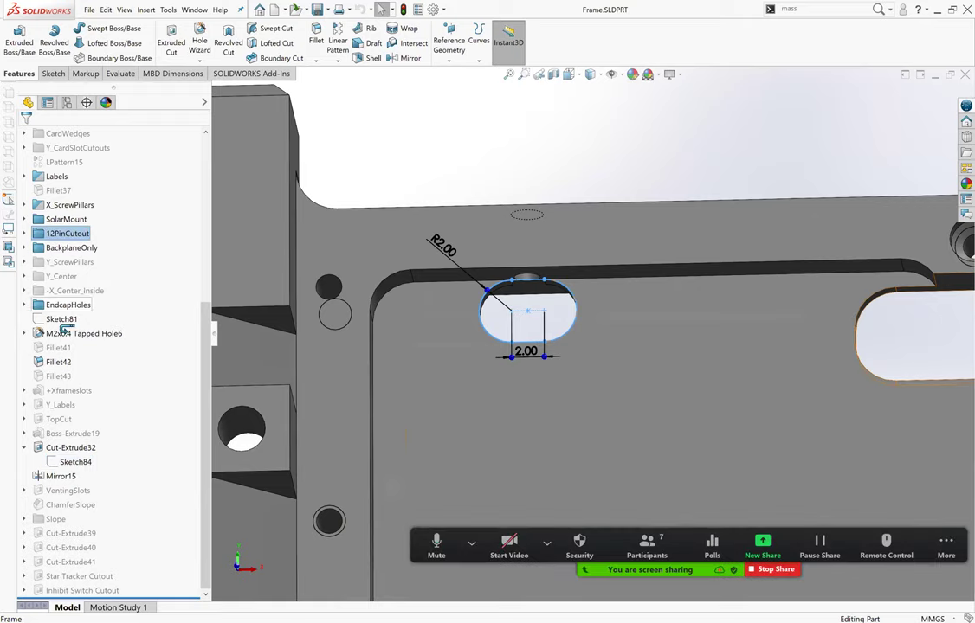
pyautogui.moveTo(51, 394); pyautogui.dragTo(56, 435)
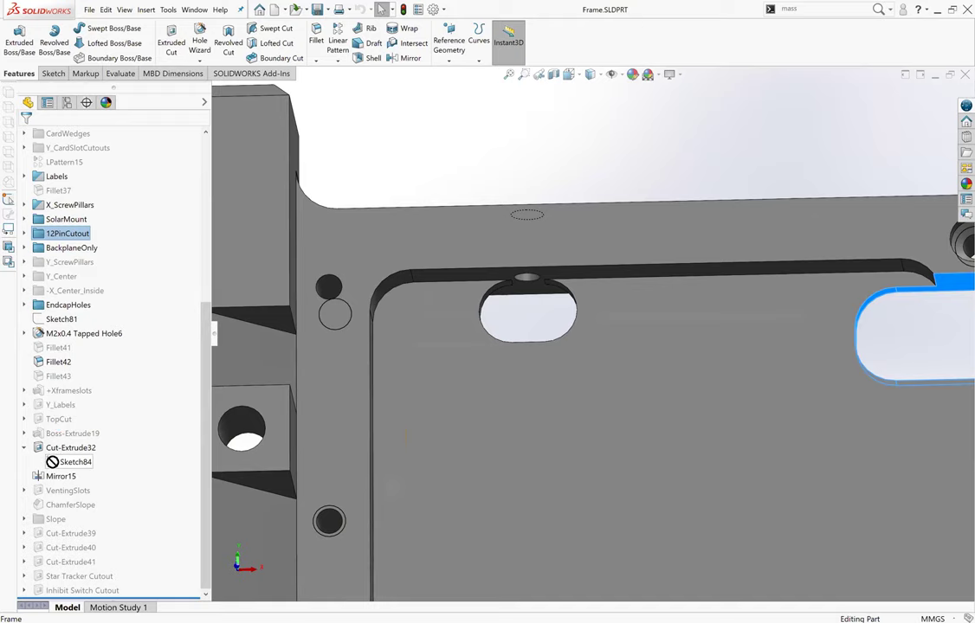
pyautogui.moveTo(52, 435); pyautogui.dragTo(46, 538)
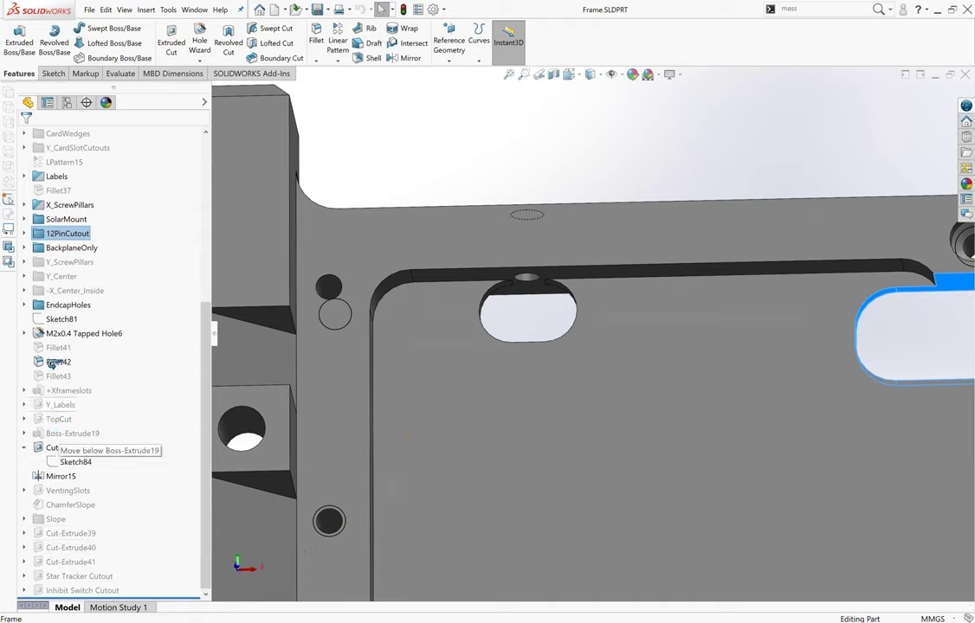
pyautogui.moveTo(47, 539); pyautogui.dragTo(54, 246)
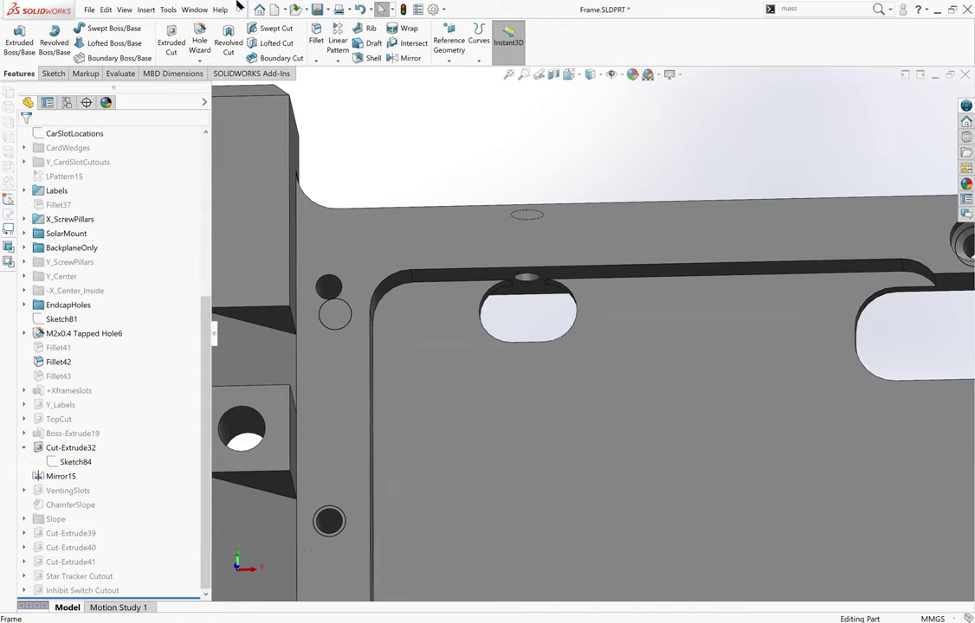
# Undo the 12PinCutout move, then zoom in on Sketch84 showing its R2.00 and 2.00 dimensions.
pyautogui.click(360, 10)
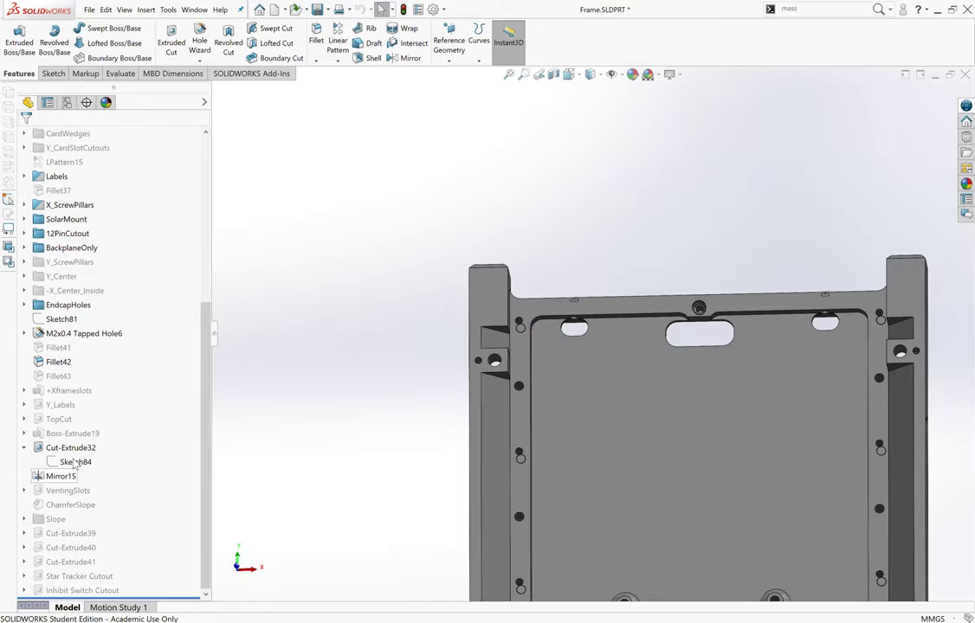
pyautogui.click(75, 462)
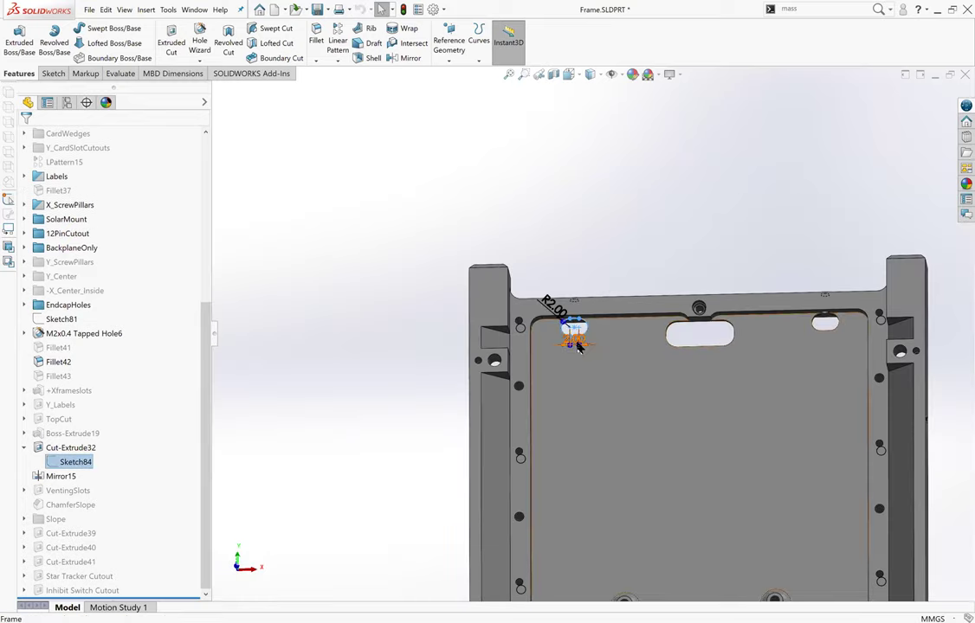
pyautogui.scroll(-3, 597, 325)
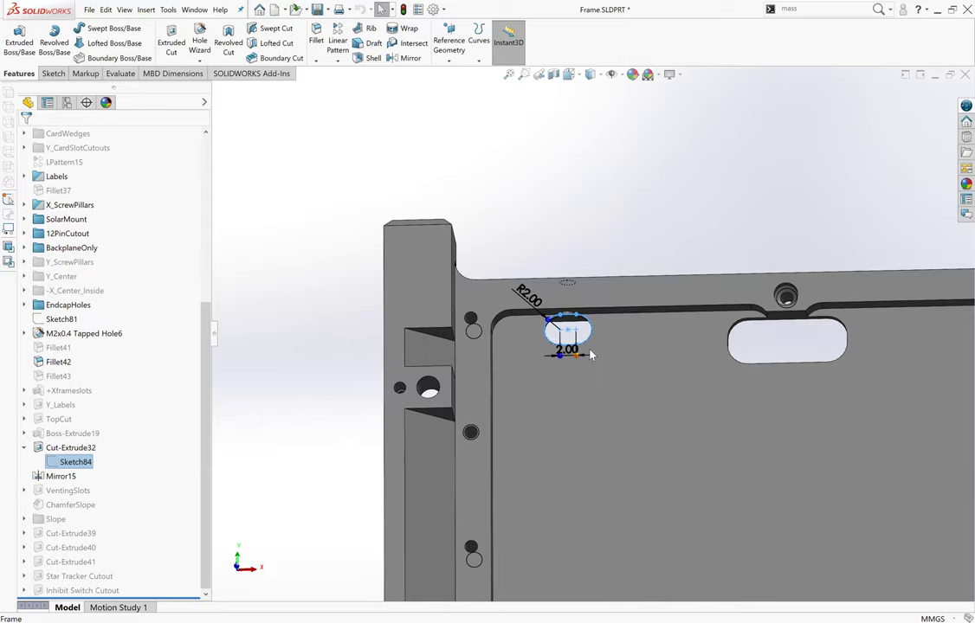
pyautogui.scroll(-2, 614, 329)
pyautogui.scroll(2, 614, 338)
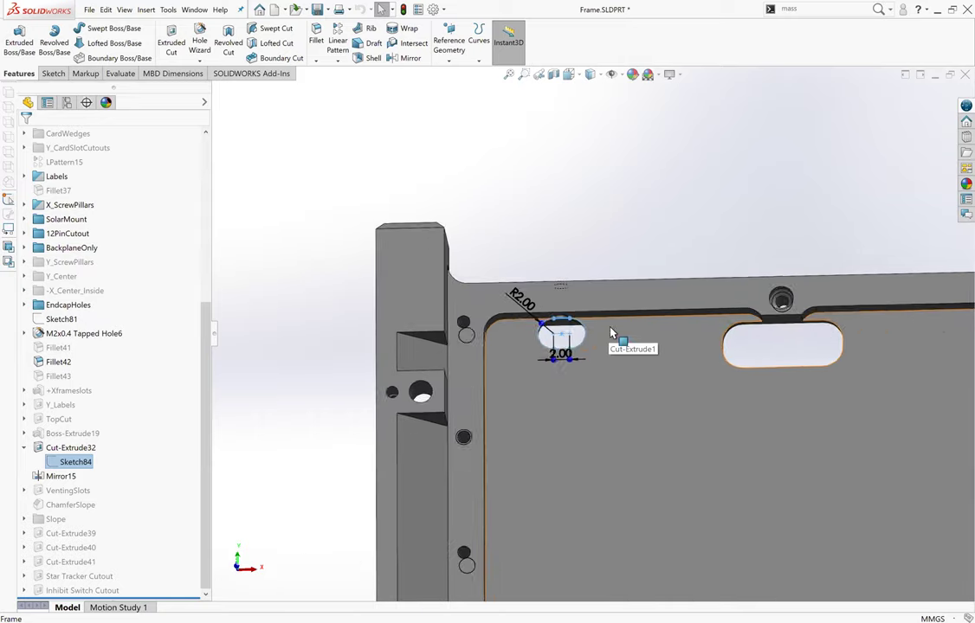
pyautogui.scroll(1, 631, 311)
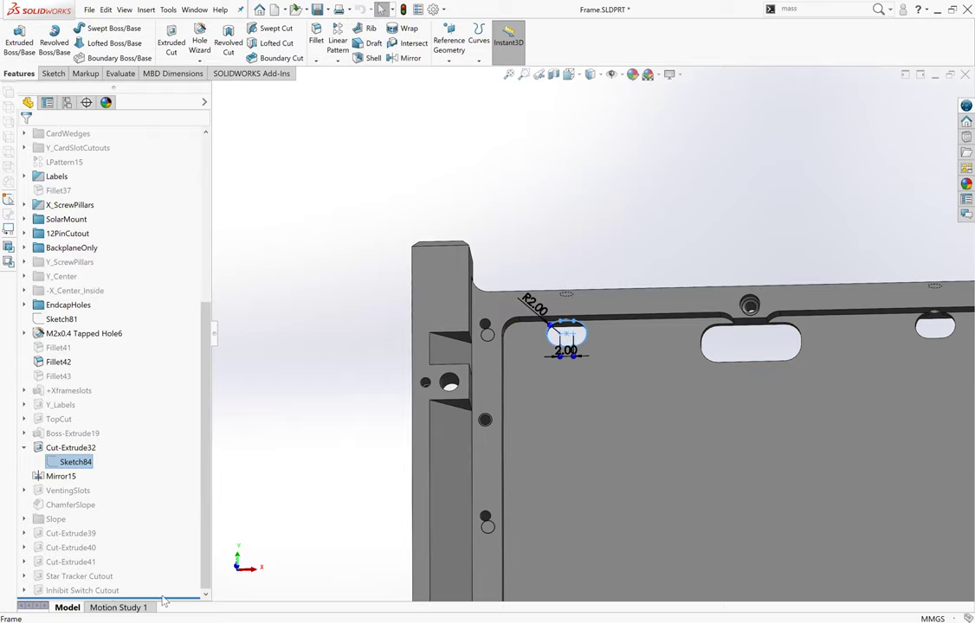
# Roll the tree back past Y_ScrewPillars to BackplaneOnly, then forward again to just after Sketch81.
pyautogui.moveTo(162, 599); pyautogui.dragTo(159, 327)
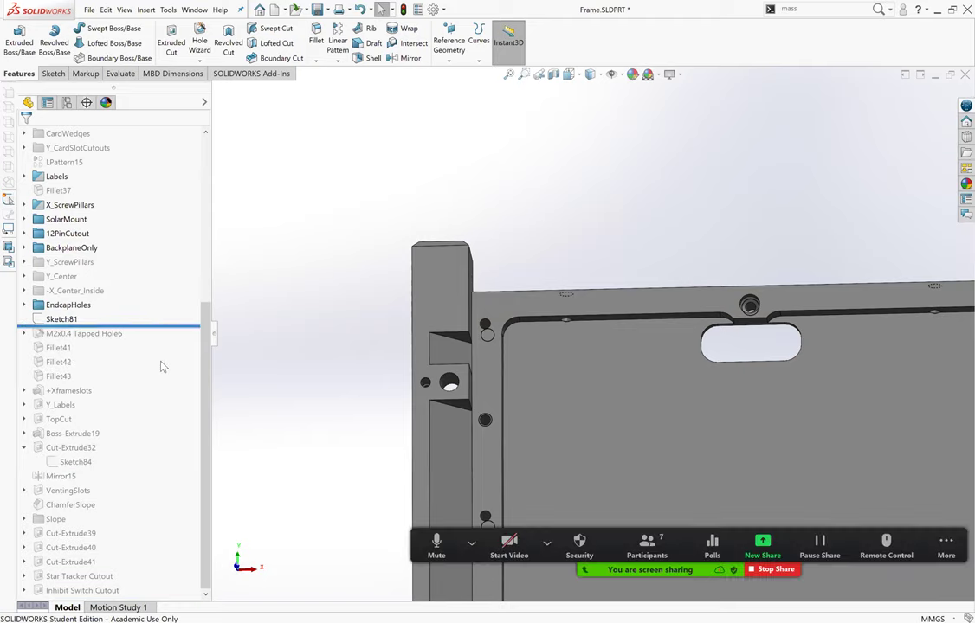
pyautogui.moveTo(160, 326); pyautogui.dragTo(161, 267)
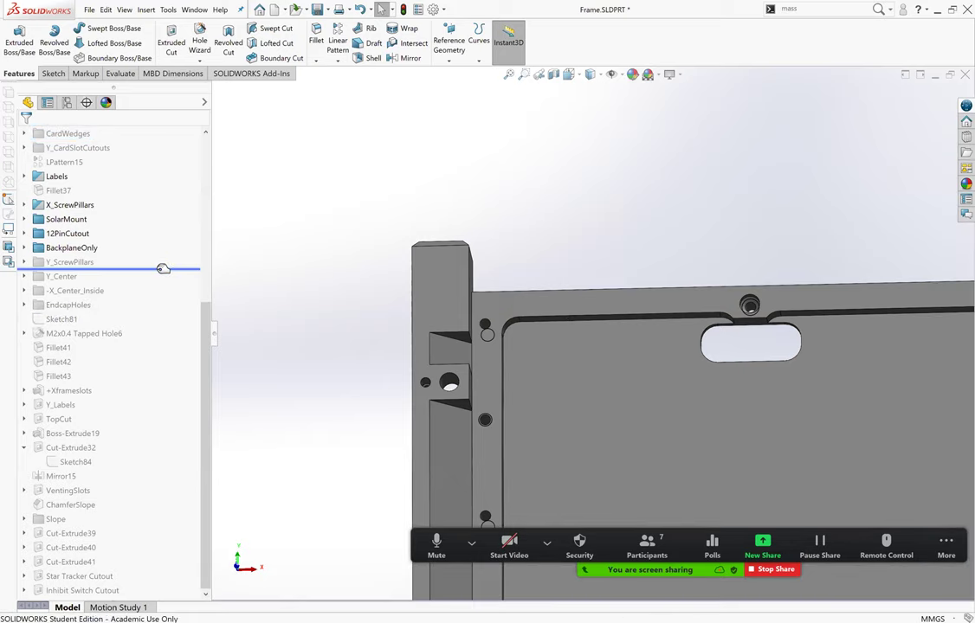
pyautogui.moveTo(163, 269); pyautogui.dragTo(162, 253)
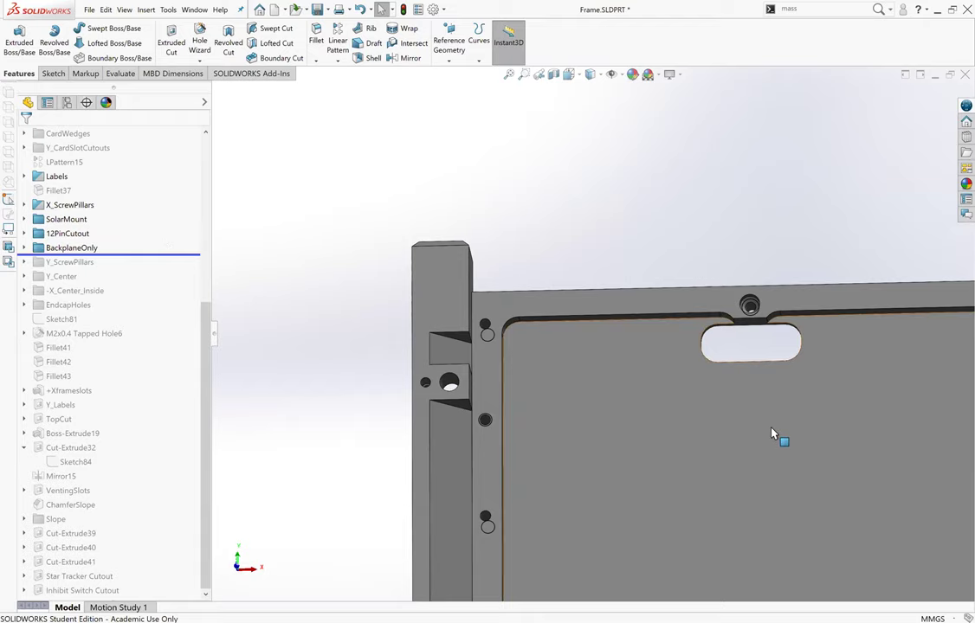
pyautogui.scroll(3, 772, 435)
pyautogui.scroll(2, 735, 422)
pyautogui.scroll(2, 675, 424)
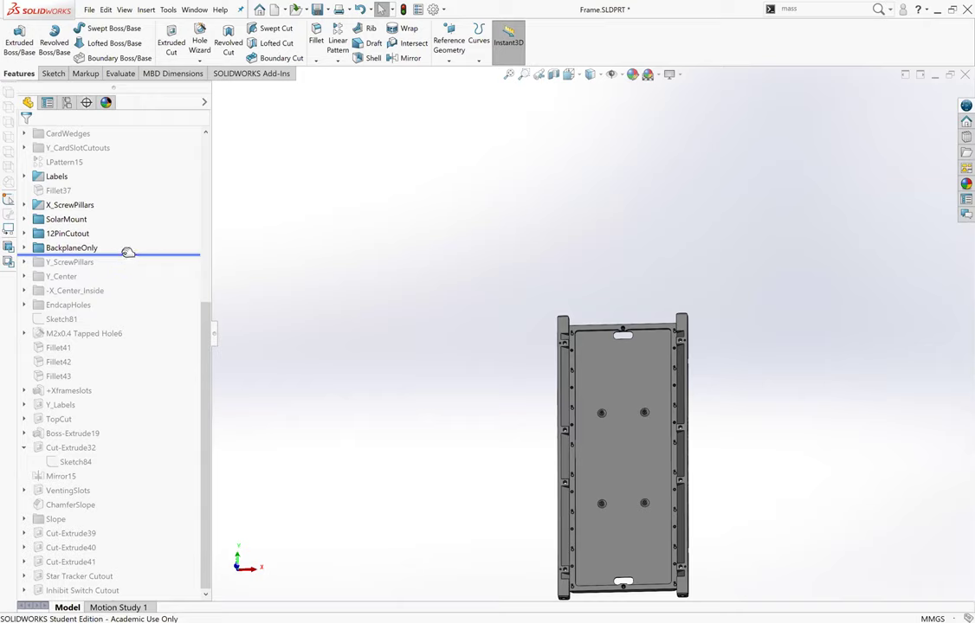
pyautogui.moveTo(128, 252); pyautogui.dragTo(118, 332)
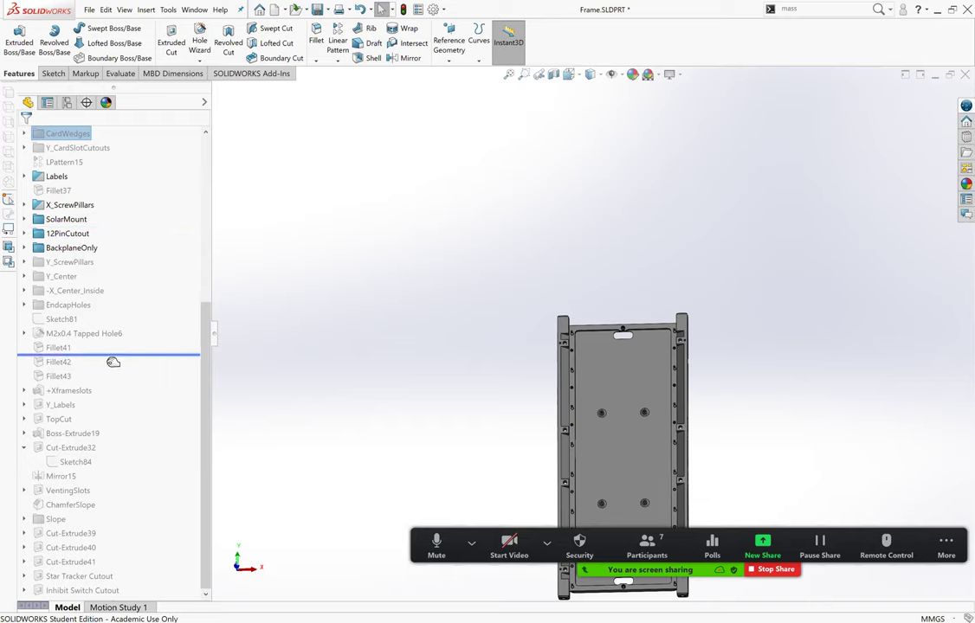
# Roll forward to include Fillet42, zoom in on its R2.50 radius, then roll back to just after Labels.
pyautogui.moveTo(118, 333); pyautogui.dragTo(45, 362)
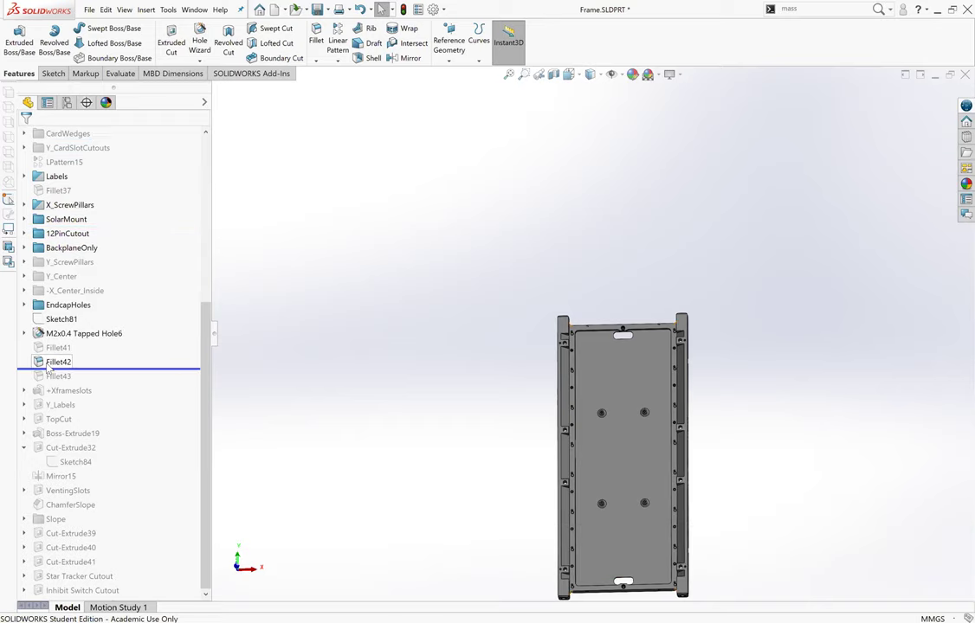
pyautogui.click(52, 363)
pyautogui.scroll(-3, 683, 320)
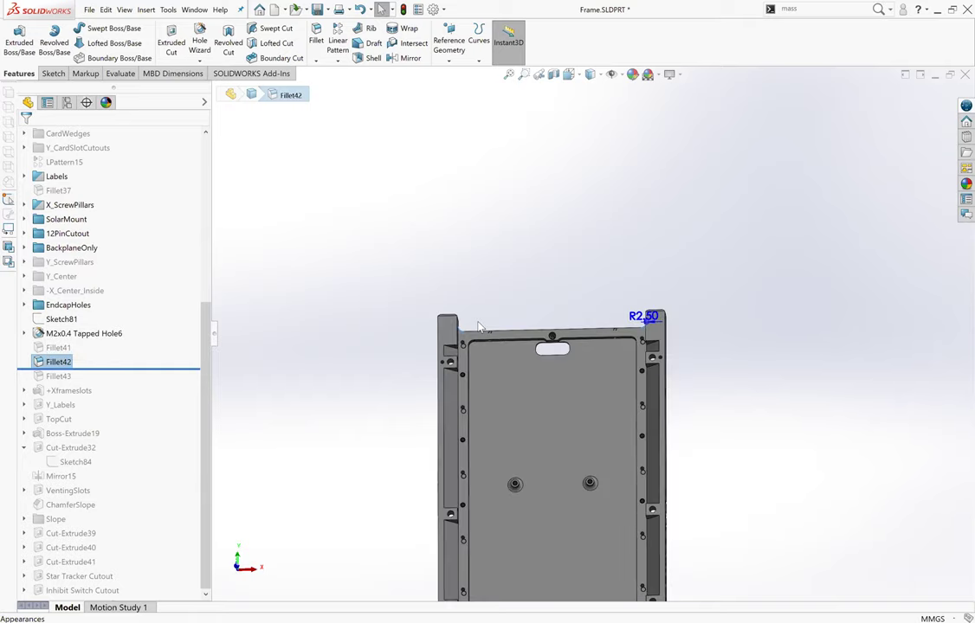
pyautogui.scroll(-3, 507, 411)
pyautogui.scroll(-3, 488, 326)
pyautogui.scroll(-2, 487, 324)
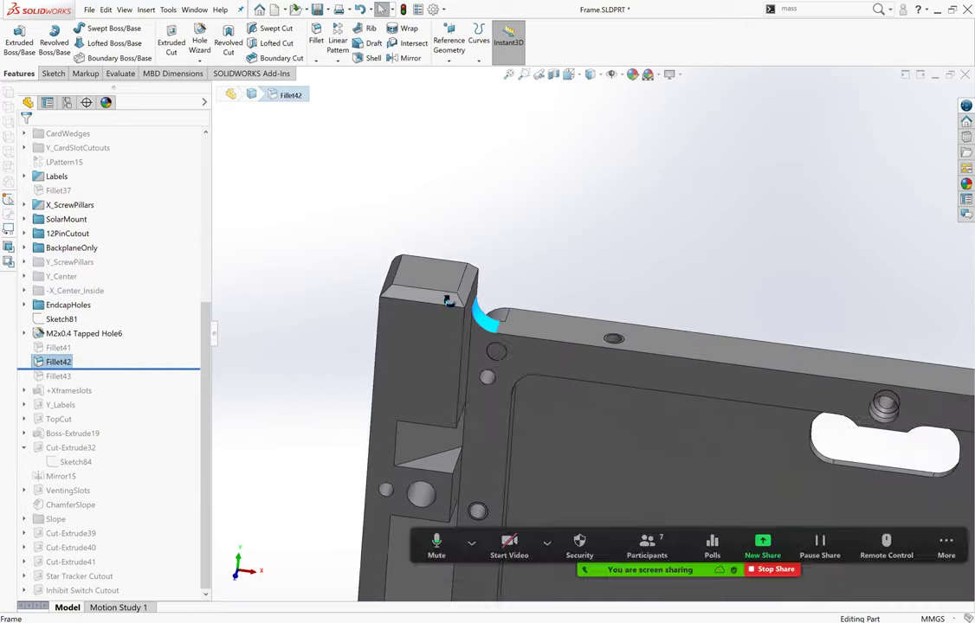
pyautogui.scroll(-2, 487, 322)
pyautogui.scroll(-2, 487, 323)
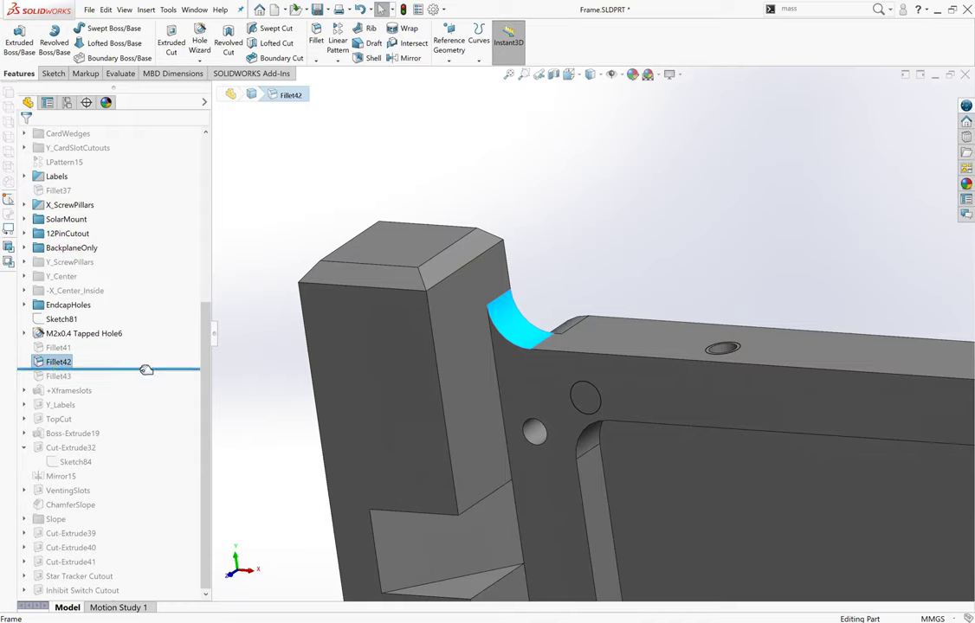
pyautogui.moveTo(144, 364); pyautogui.dragTo(142, 326)
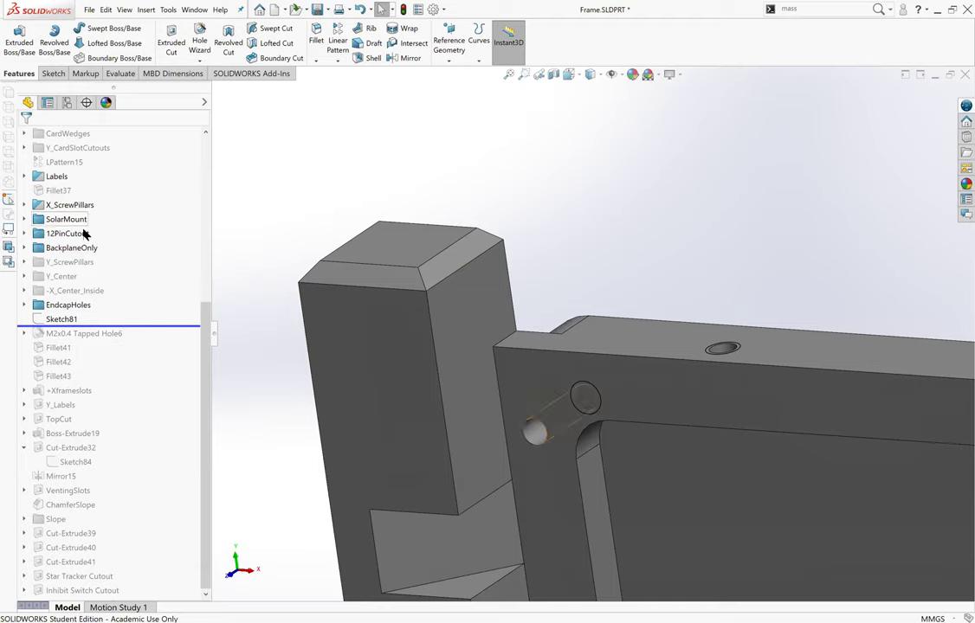
pyautogui.moveTo(130, 327); pyautogui.dragTo(128, 287)
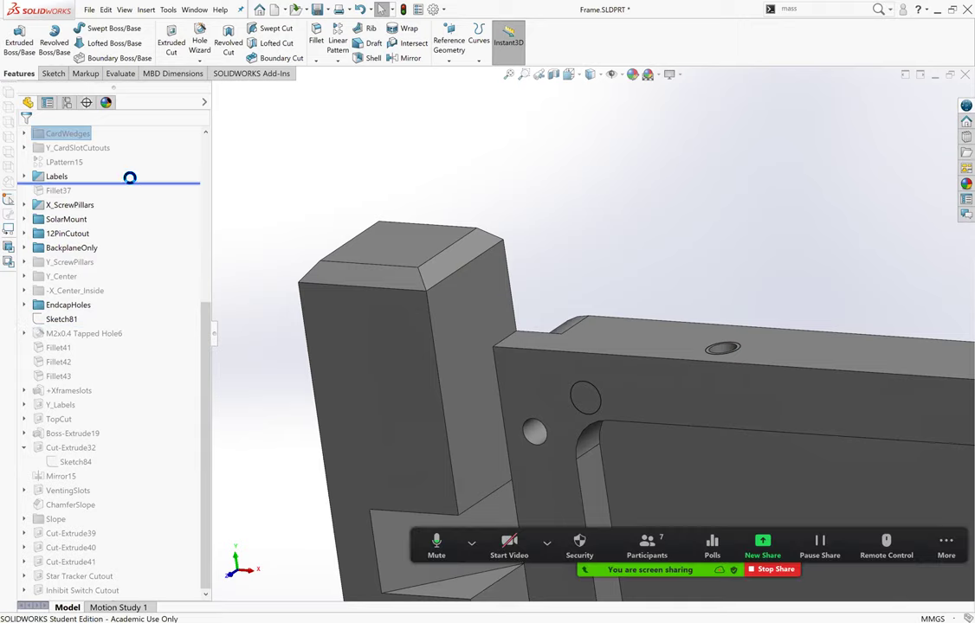
# Roll the part back so only Boss-Extrude1, the first base extrusion, remains.
pyautogui.scroll(6, 93, 319)
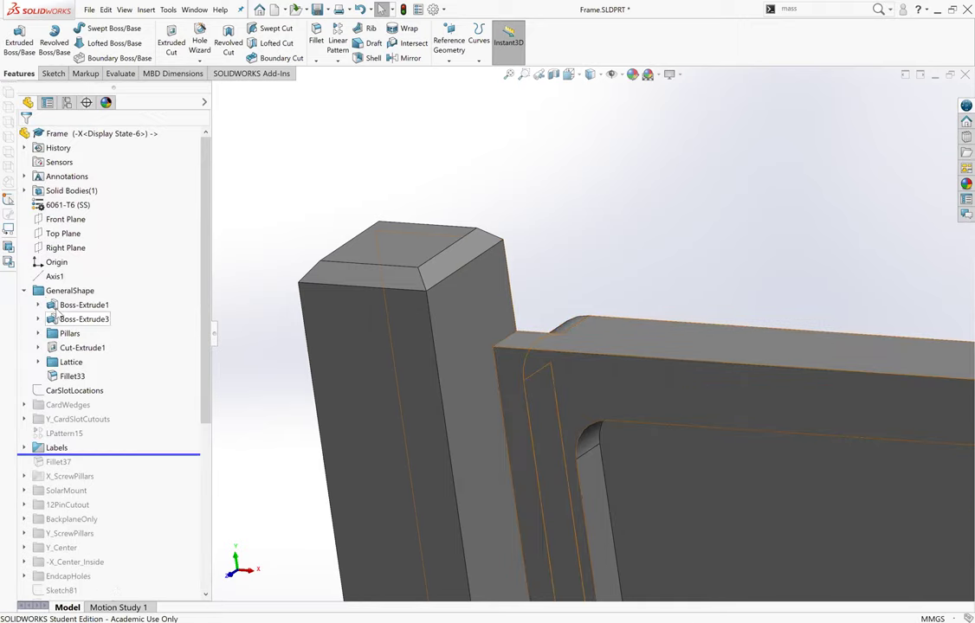
pyautogui.click(56, 304)
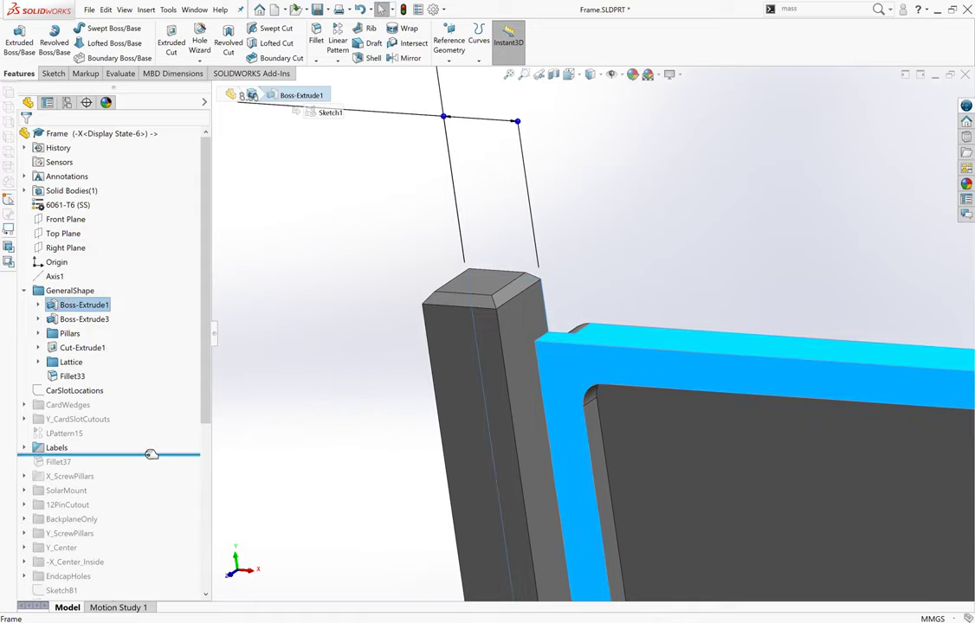
pyautogui.moveTo(148, 452); pyautogui.dragTo(132, 314)
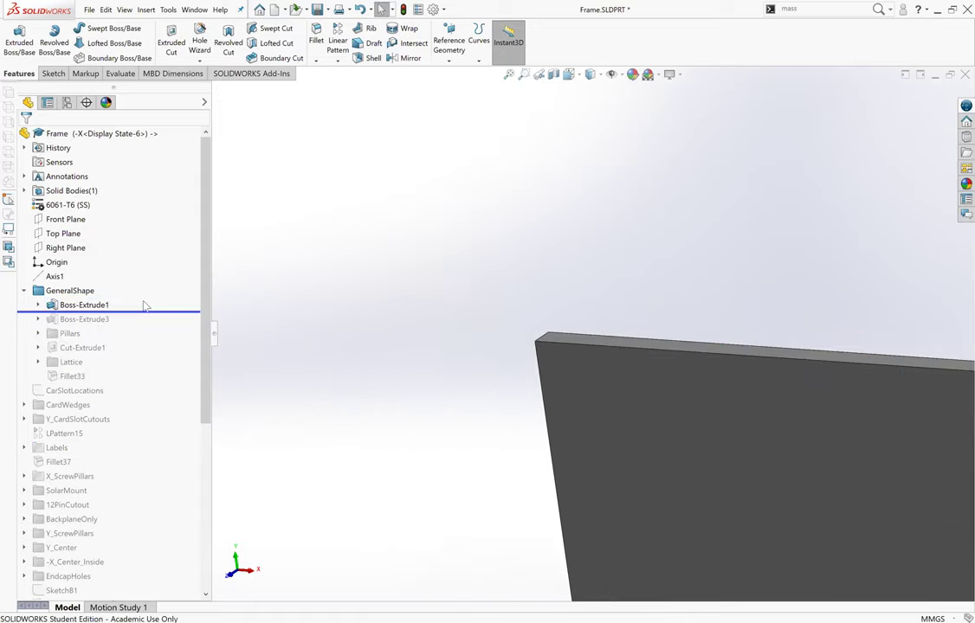
# Step the rollback bar forward through Boss-Extrude3, Cut-Extrude1, Labels and Sketch81 to restore the features.
pyautogui.moveTo(72, 311)
pyautogui.mouseDown()
pyautogui.moveTo(127, 336)
pyautogui.moveTo(114, 348)
pyautogui.mouseUp()
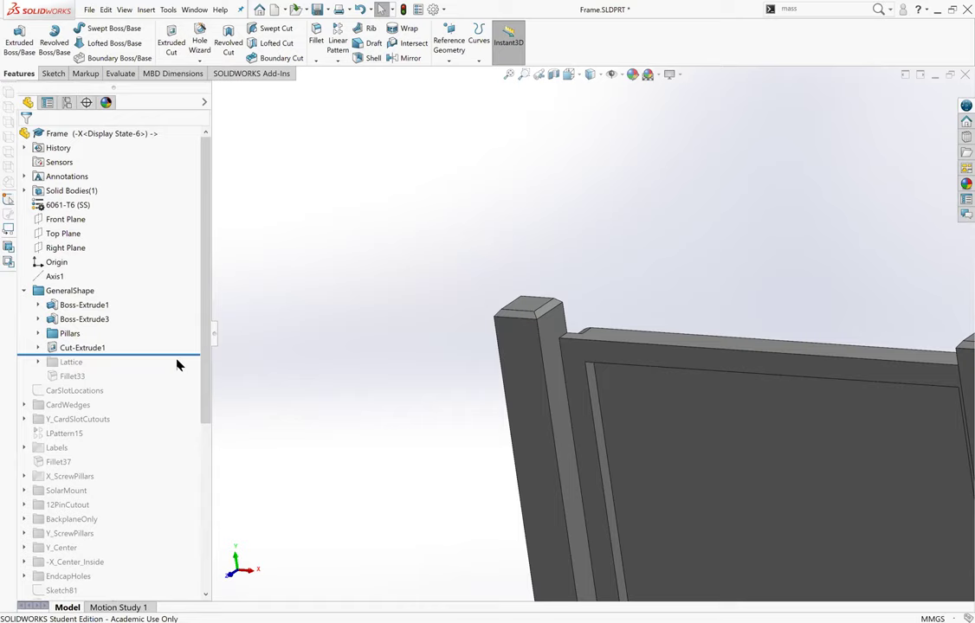
pyautogui.moveTo(175, 353); pyautogui.dragTo(166, 441)
pyautogui.scroll(-3, 165, 389)
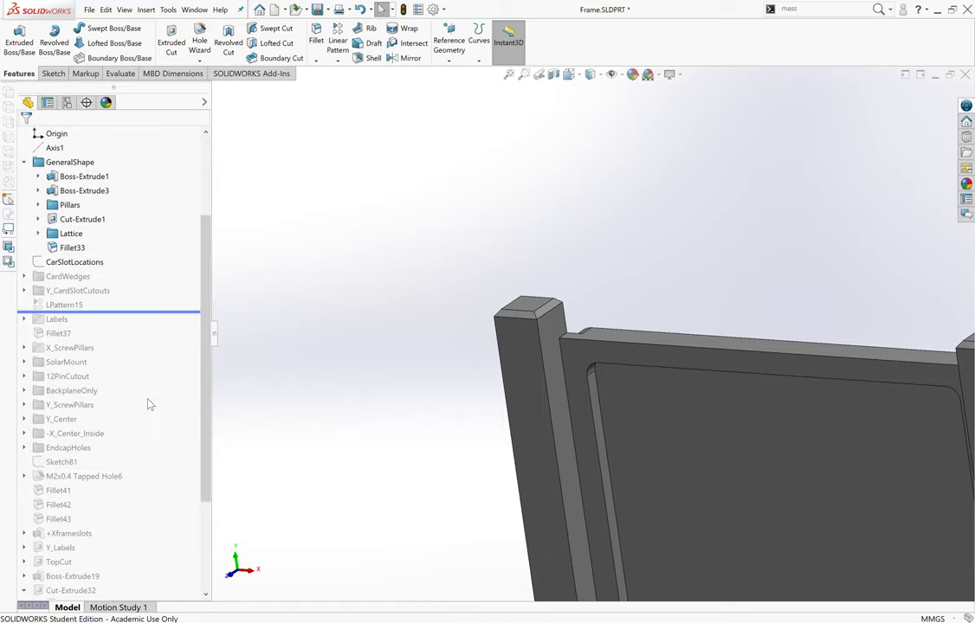
pyautogui.moveTo(153, 313); pyautogui.dragTo(148, 468)
pyautogui.scroll(-3, 165, 501)
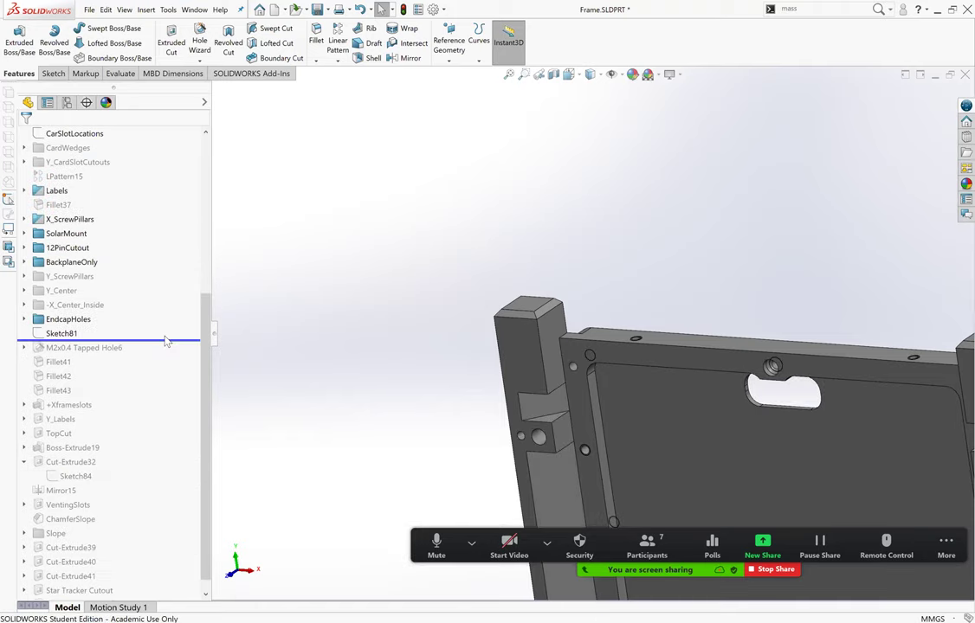
pyautogui.moveTo(169, 326); pyautogui.dragTo(145, 517)
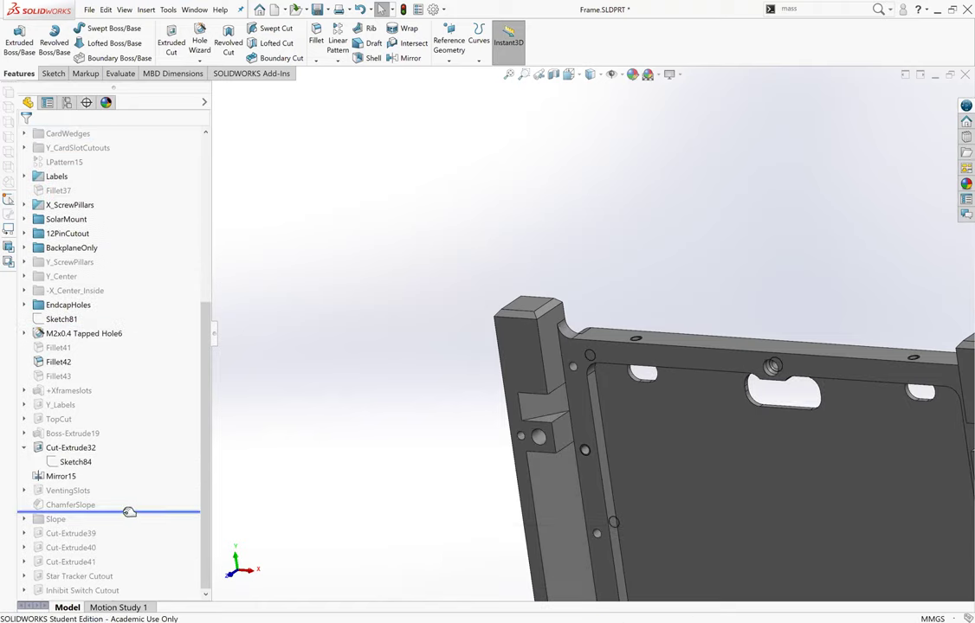
pyautogui.moveTo(128, 514); pyautogui.dragTo(137, 560)
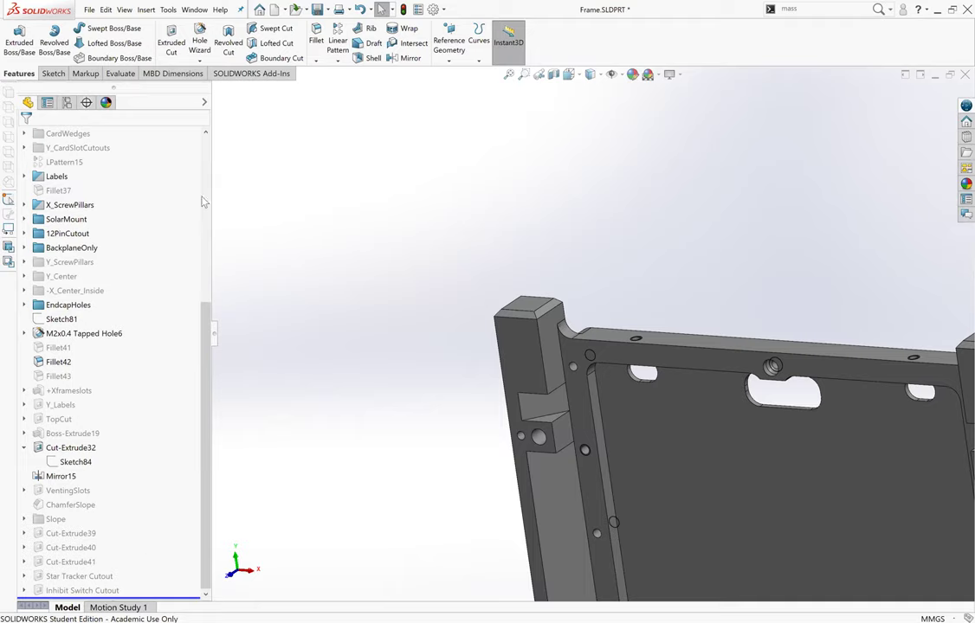
# Switch to a standard view, roll back before Boss-Extrude19, then forward past Y_Labels to Slope.
pyautogui.hotkey('ctrl', '1')
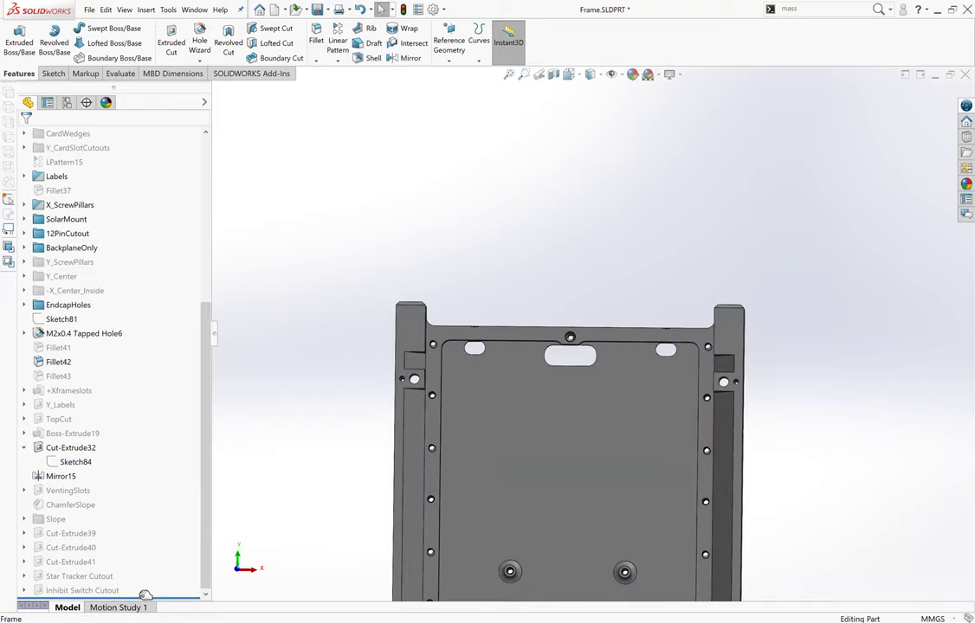
pyautogui.moveTo(144, 595)
pyautogui.mouseDown()
pyautogui.moveTo(132, 276)
pyautogui.moveTo(147, 242)
pyautogui.mouseUp()
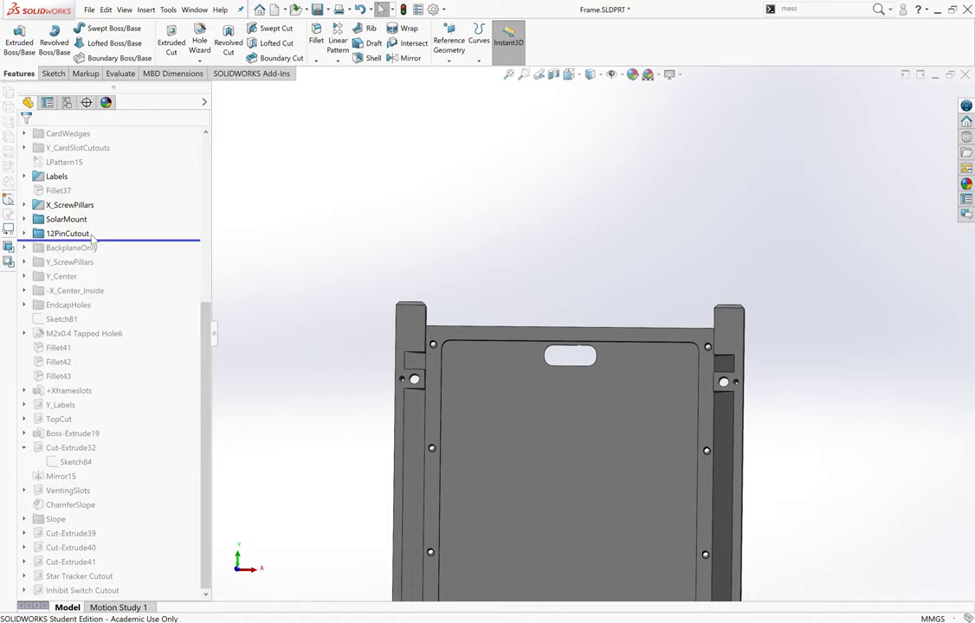
pyautogui.moveTo(104, 242); pyautogui.dragTo(106, 412)
pyautogui.moveTo(108, 474); pyautogui.dragTo(106, 525)
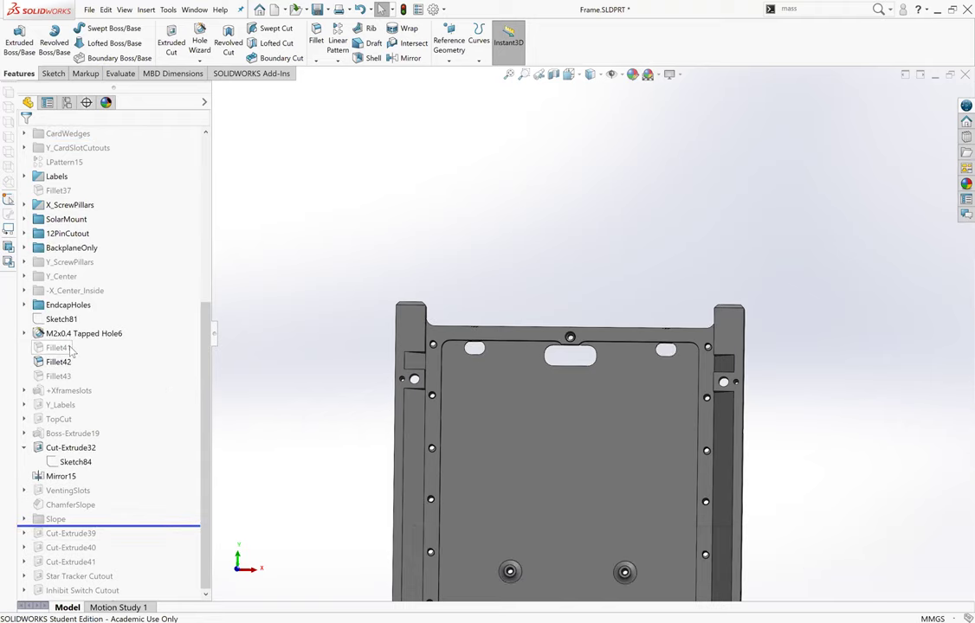
pyautogui.click(68, 391)
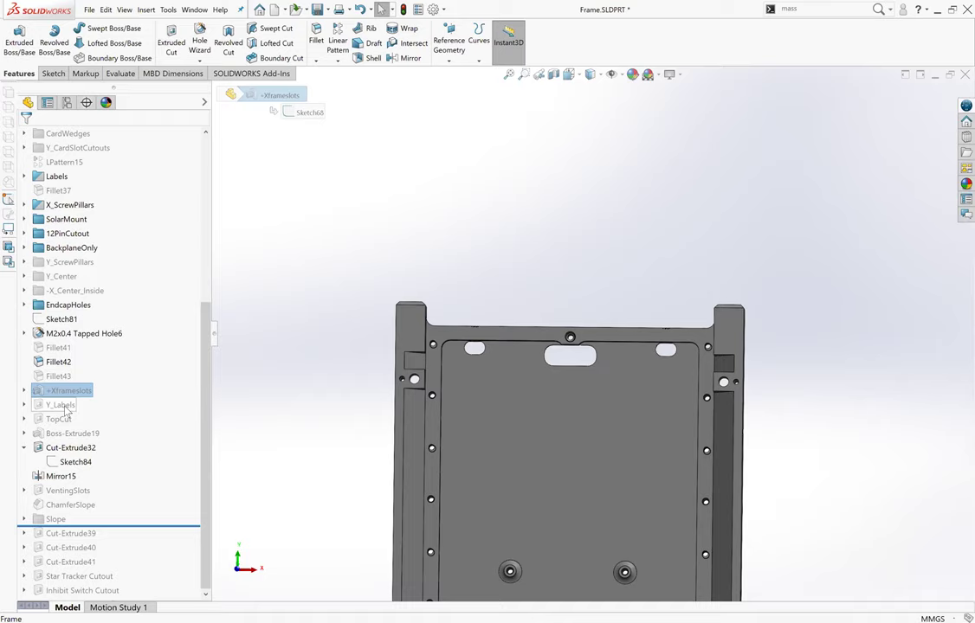
# Review the BackplaneOnly folder's options, then roll the part forward past Inhibit Switch Cutout to the end.
pyautogui.rightClick(52, 247)
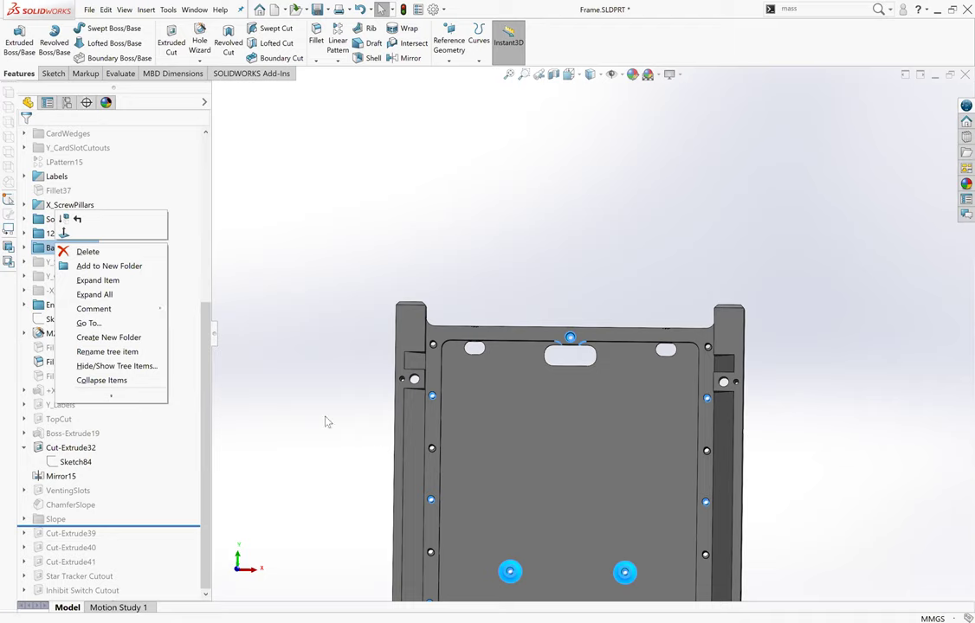
pyautogui.click(292, 443)
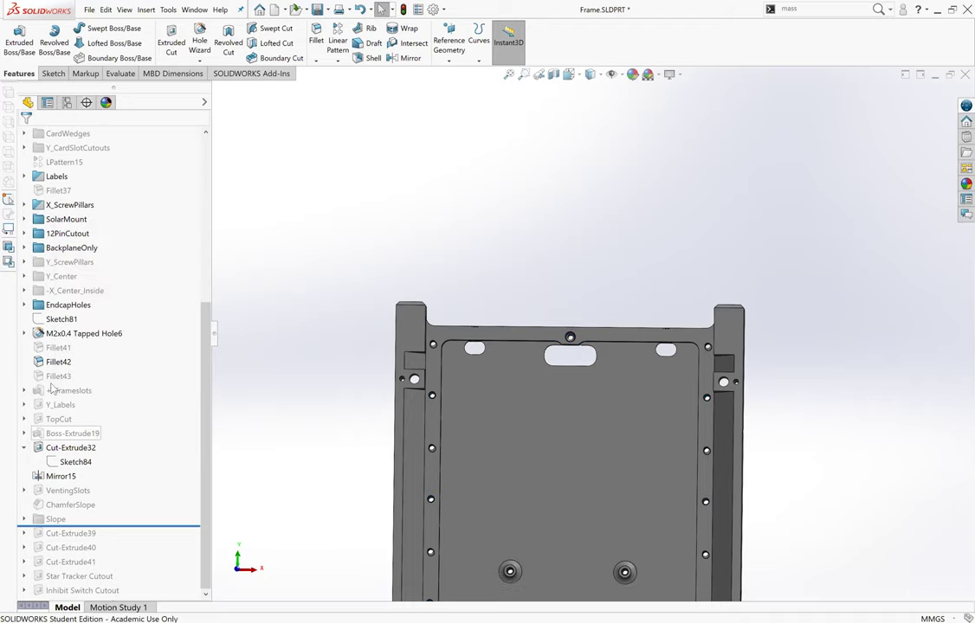
pyautogui.scroll(5, 135, 437)
pyautogui.scroll(-5, 129, 415)
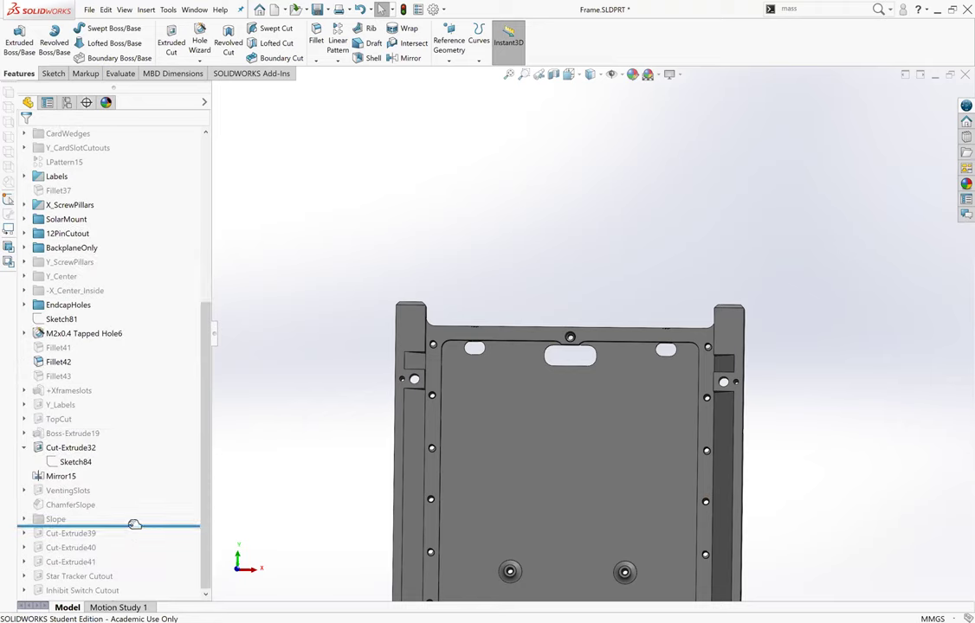
pyautogui.moveTo(134, 524); pyautogui.dragTo(125, 598)
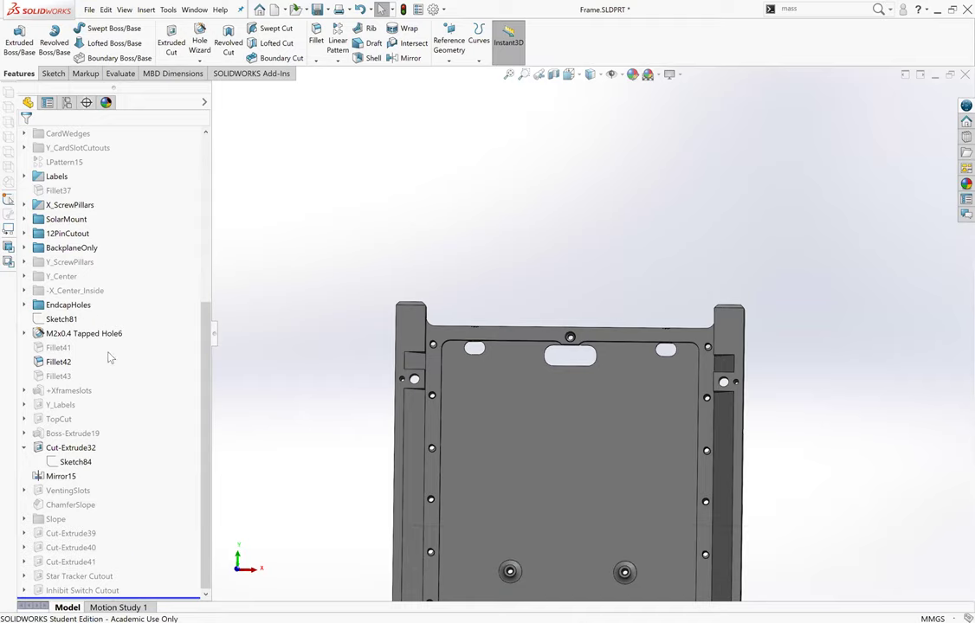
# Expand the X_ScrewPillars folder and suppress Cut-Extrude6.
pyautogui.scroll(6, 108, 360)
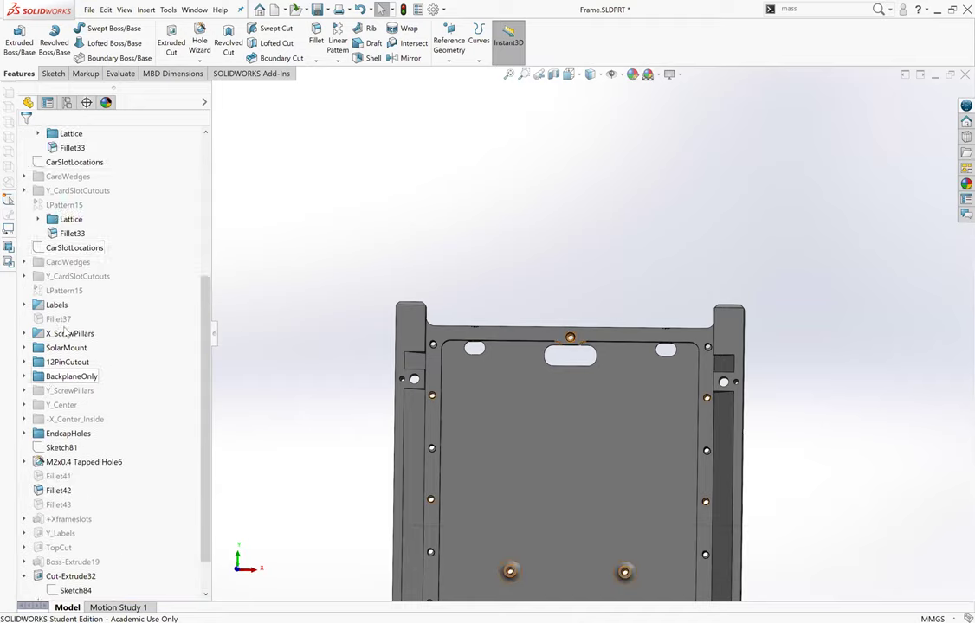
pyautogui.scroll(-4, 112, 354)
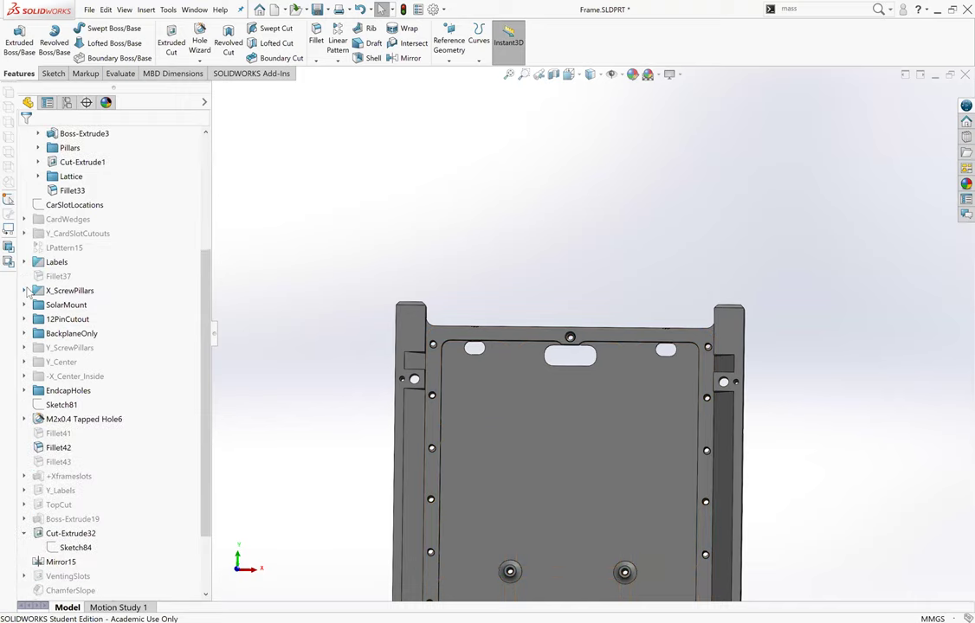
pyautogui.doubleClick(62, 291)
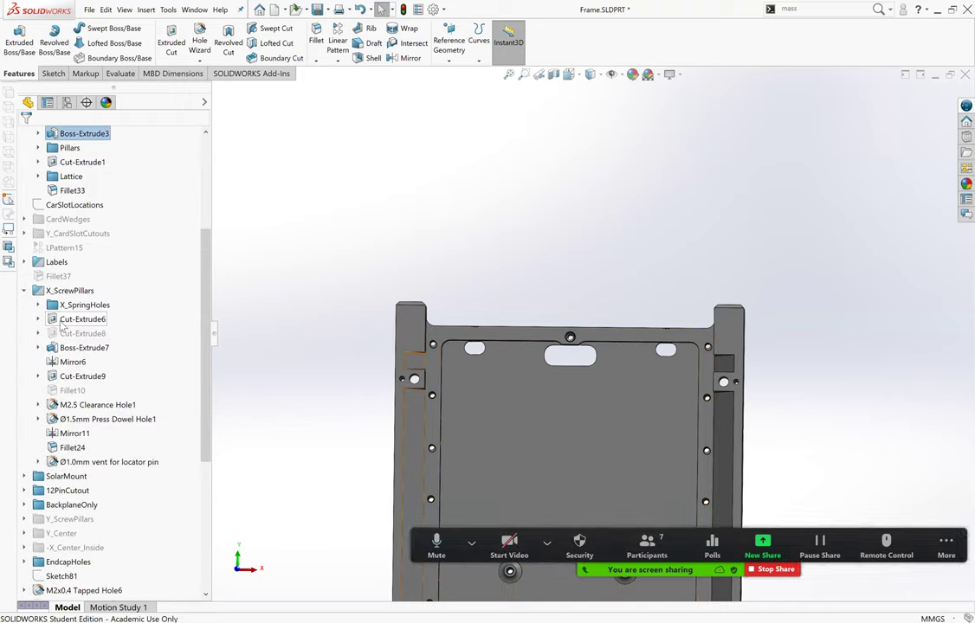
pyautogui.rightClick(62, 322)
pyautogui.click(97, 308)
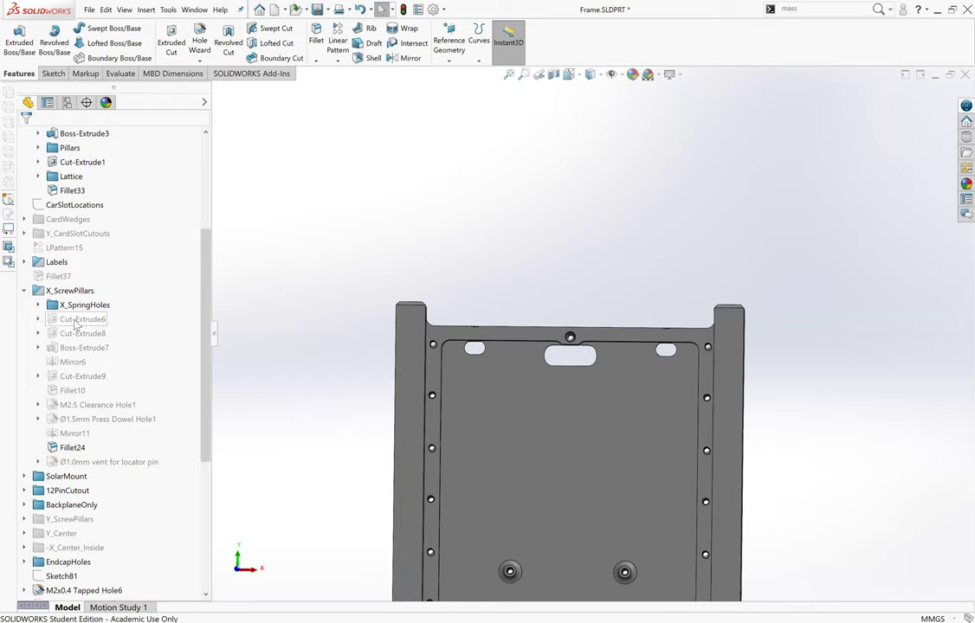
# Check Cut-Extrude6's 8.00 dimension, unsuppress it, undo the change and rebuild the part.
pyautogui.click(76, 320)
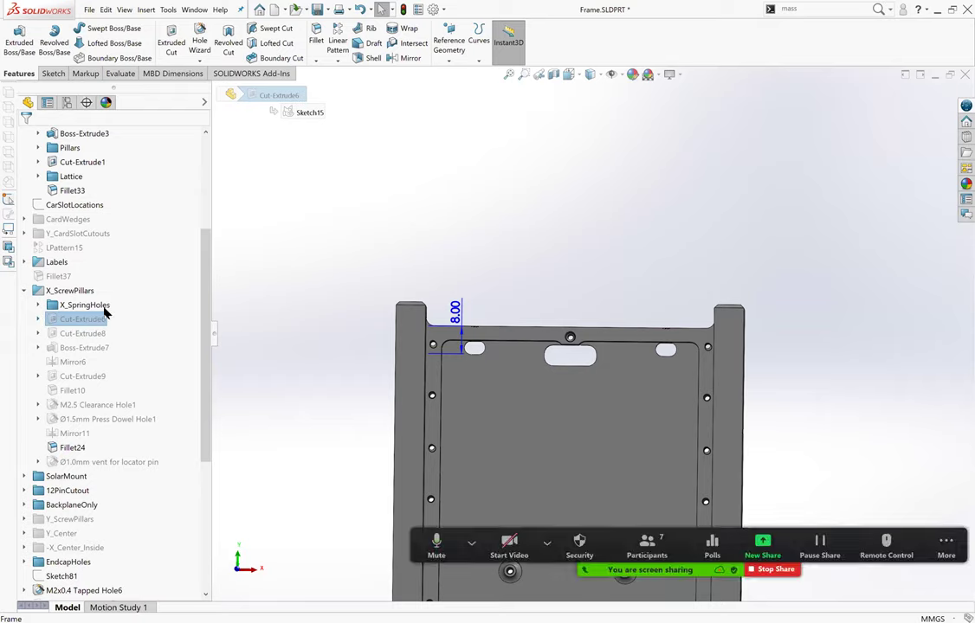
pyautogui.rightClick(82, 320)
pyautogui.click(76, 293)
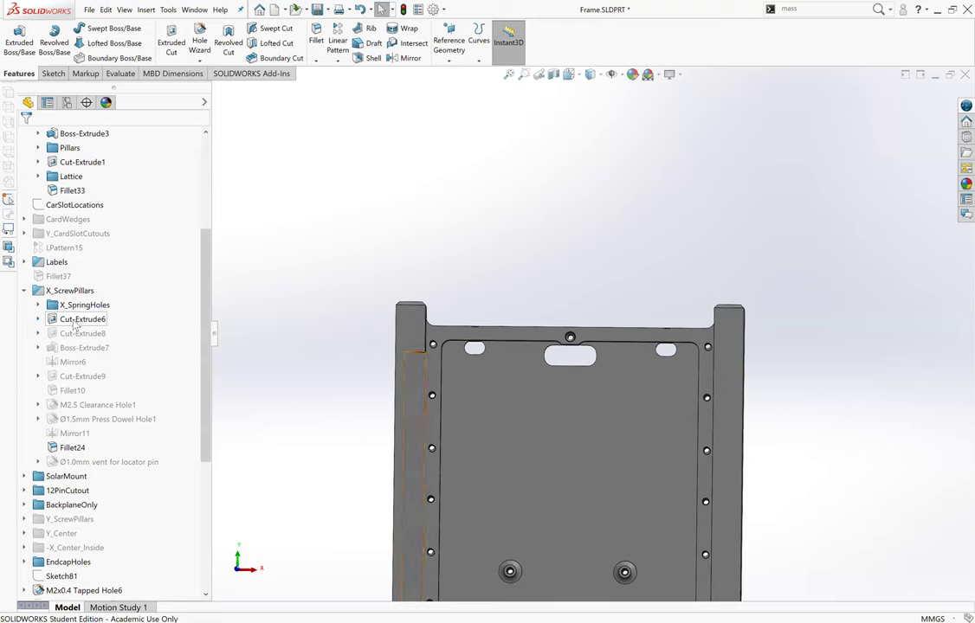
pyautogui.click(360, 11)
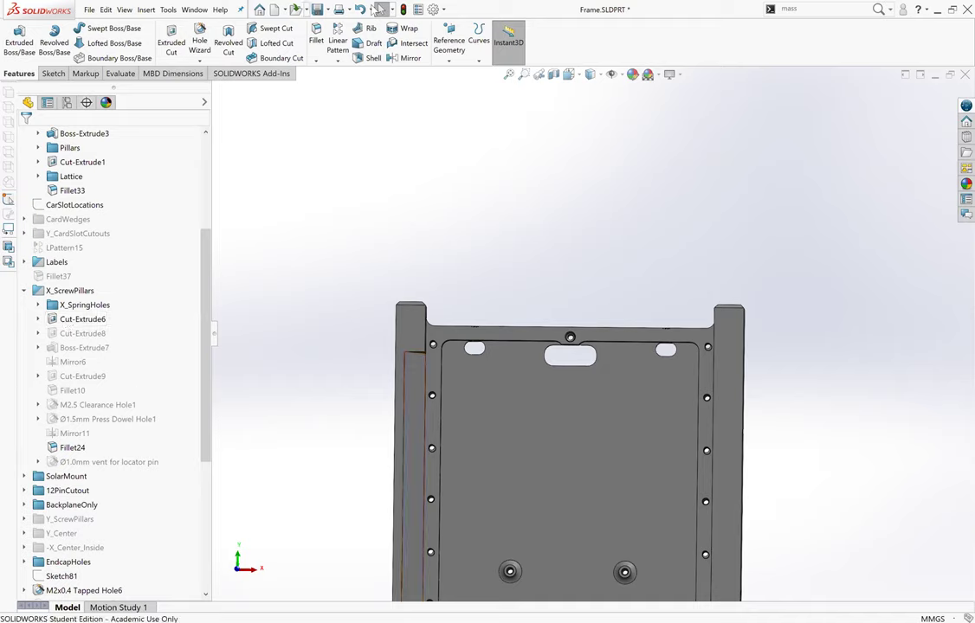
pyautogui.click(362, 9)
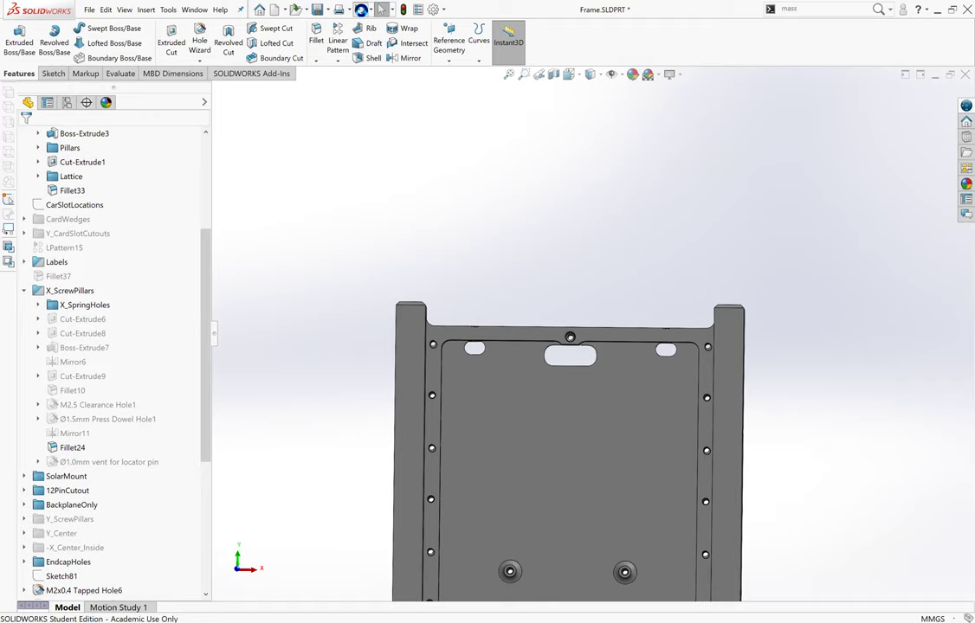
# Suppress Cut-Extrude6 again and rebuild the part.
pyautogui.click(78, 320)
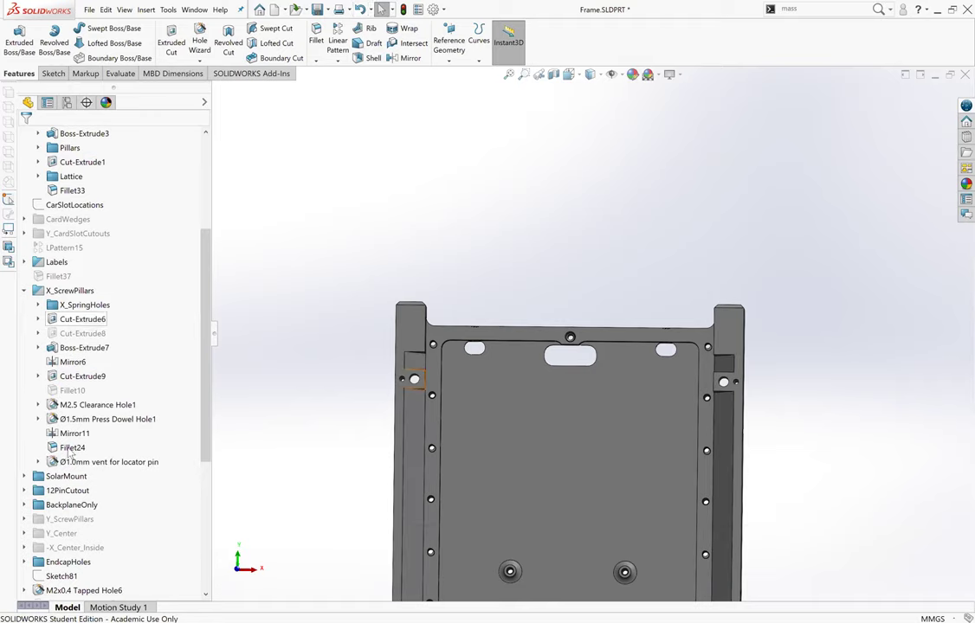
pyautogui.rightClick(87, 319)
pyautogui.click(100, 320)
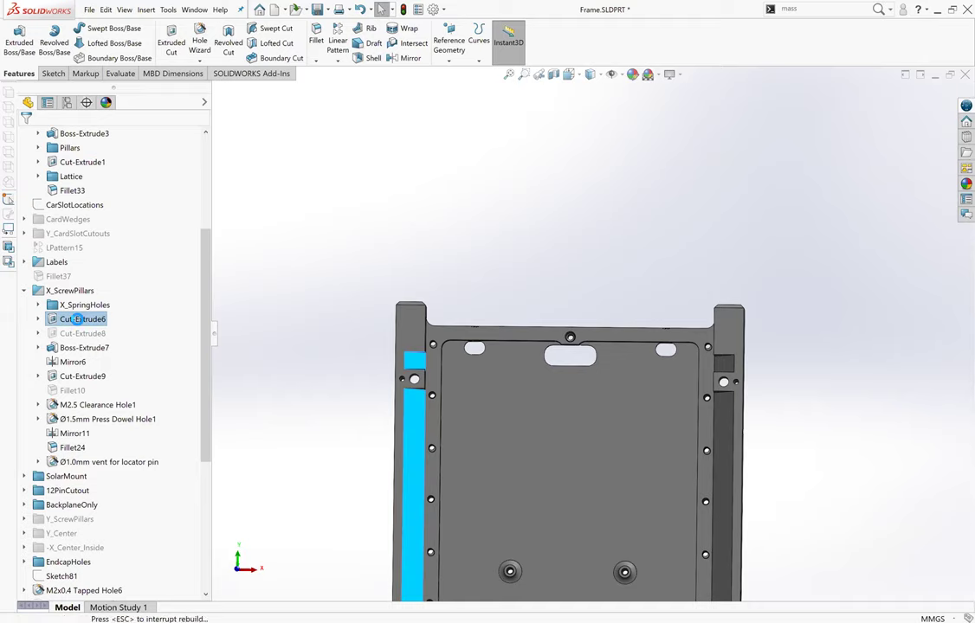
pyautogui.click(82, 319)
pyautogui.rightClick(82, 319)
pyautogui.click(99, 305)
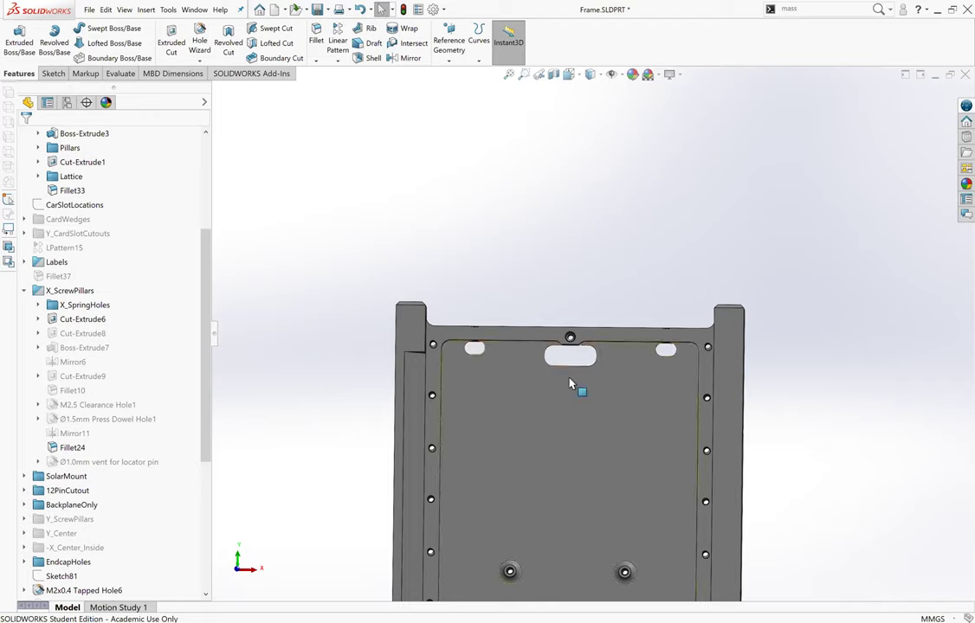
# Show the ConfigurationManager and expand Default_X and Default_Y to reveal -X, +X and Y.
pyautogui.scroll(3, 569, 383)
pyautogui.scroll(2, 560, 406)
pyautogui.scroll(-2, 437, 192)
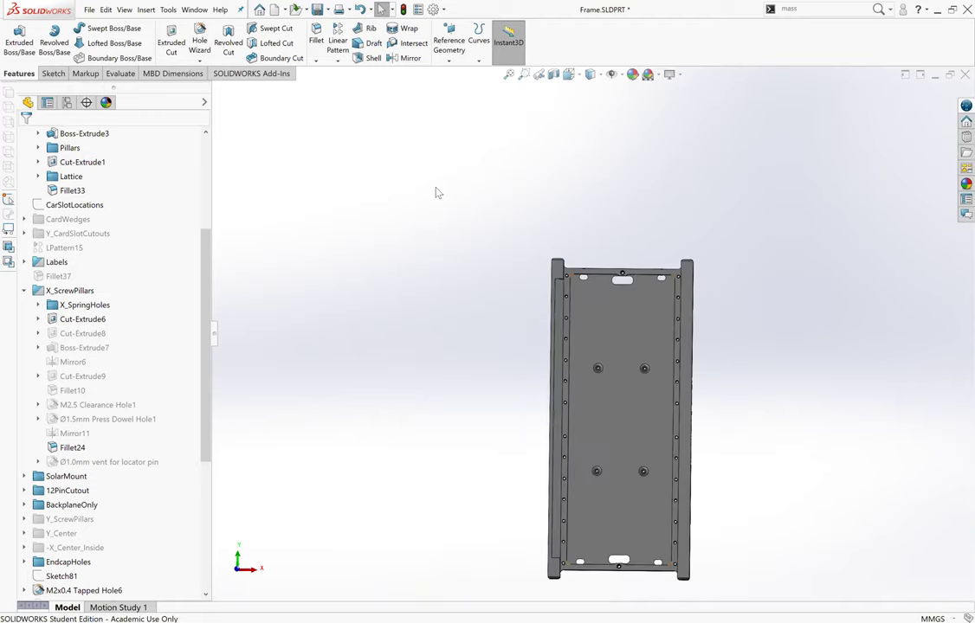
pyautogui.click(66, 102)
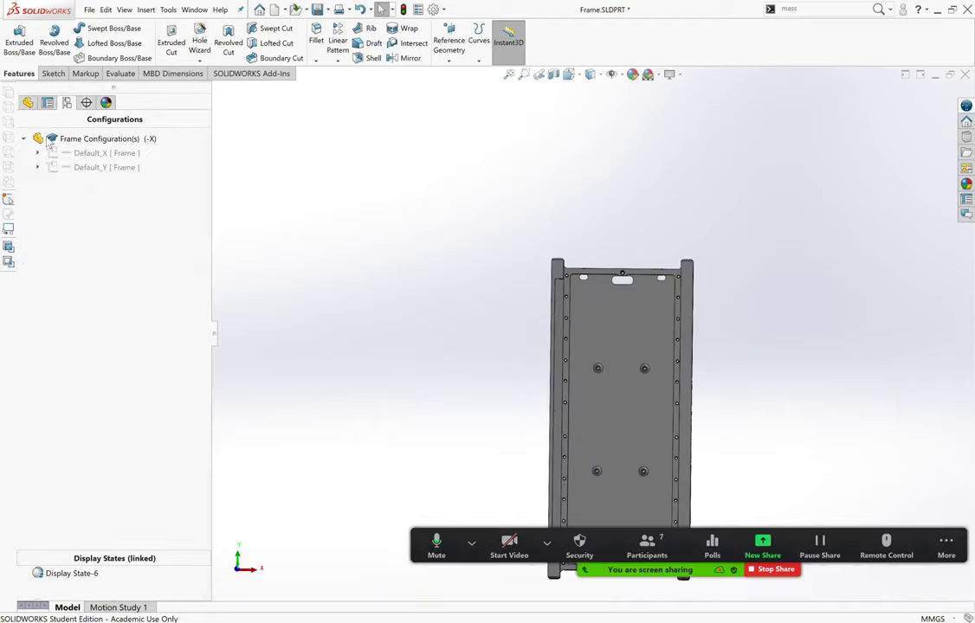
pyautogui.click(37, 152)
pyautogui.click(37, 196)
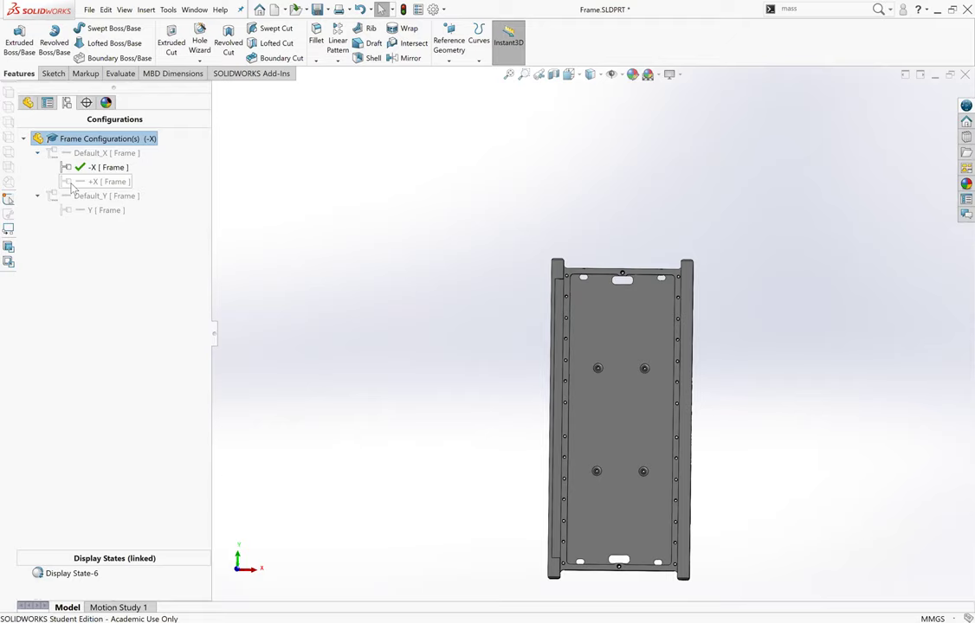
pyautogui.scroll(3, 637, 367)
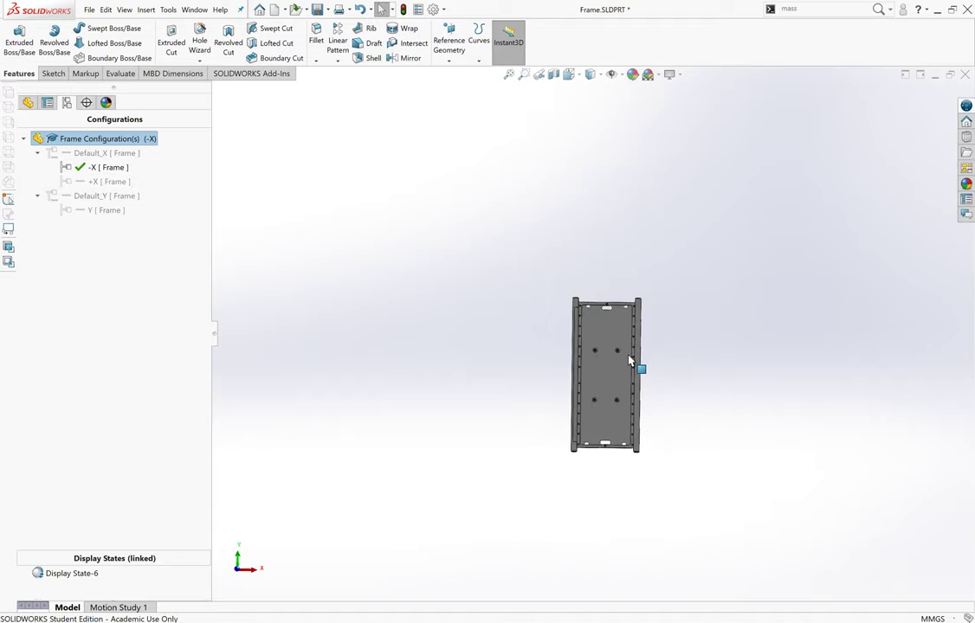
pyautogui.scroll(-2, 468, 303)
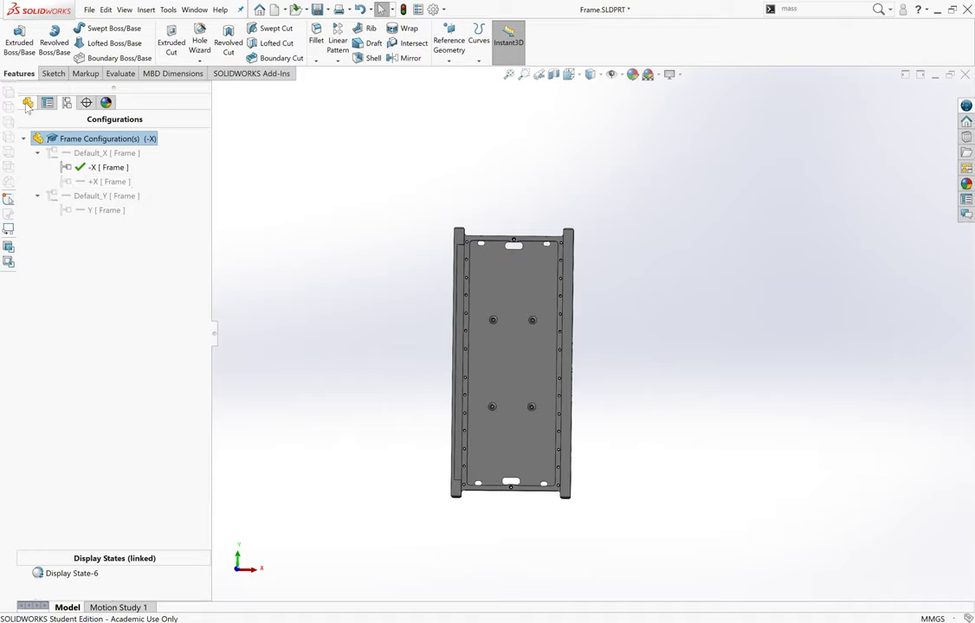
# Pick the +X configuration, then review the feature tree and select the GeneralShape folder.
pyautogui.click(97, 181)
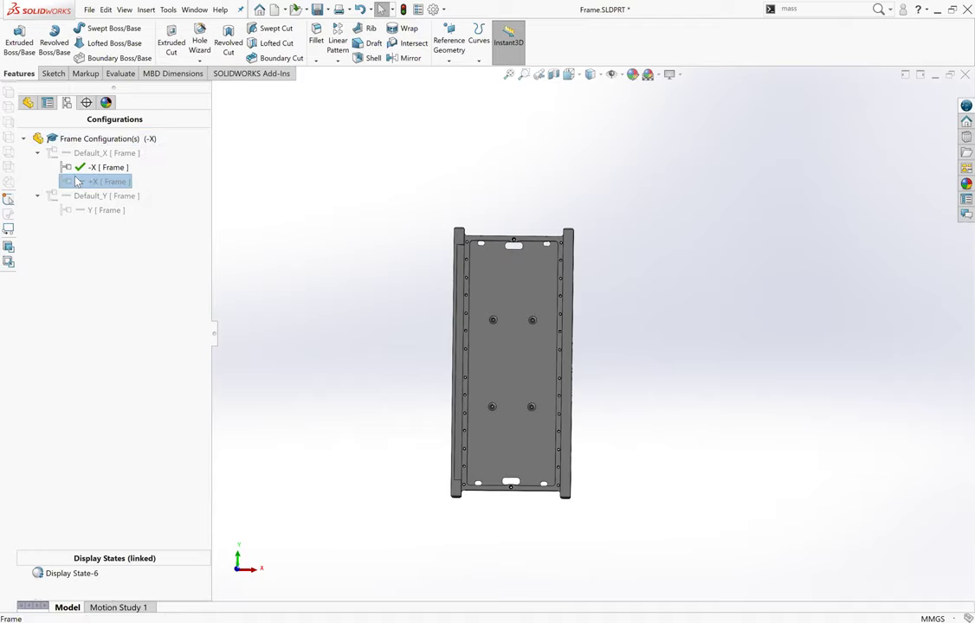
pyautogui.click(29, 102)
pyautogui.scroll(-5, 97, 338)
pyautogui.scroll(5, 97, 355)
pyautogui.scroll(3, 99, 359)
pyautogui.scroll(-5, 100, 362)
pyautogui.scroll(5, 100, 362)
pyautogui.scroll(-3, 99, 362)
pyautogui.scroll(3, 99, 362)
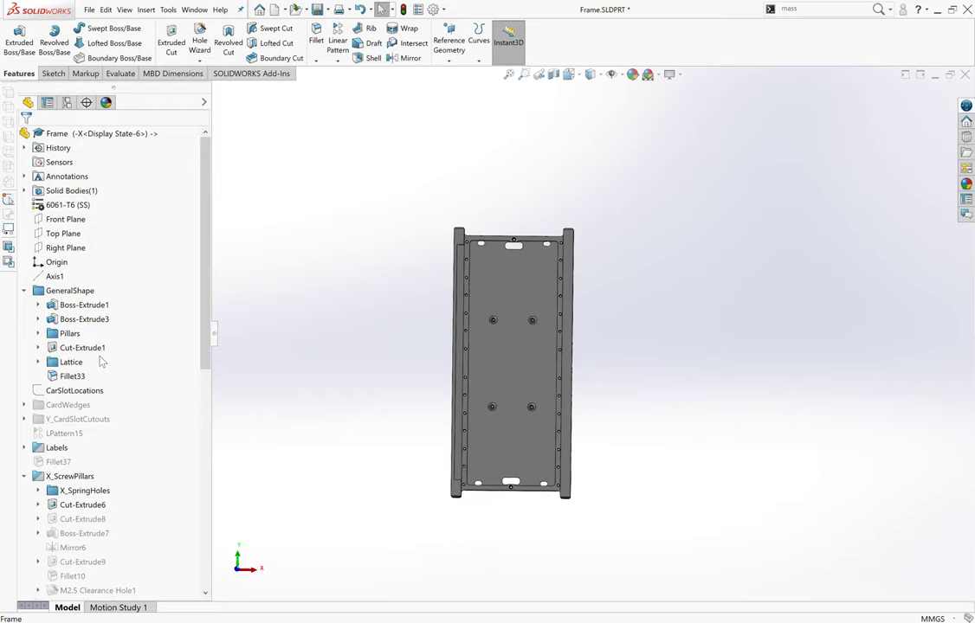
pyautogui.click(65, 292)
# Activate the +X configuration, review its feature tree, and return to the configuration list.
pyautogui.click(66, 102)
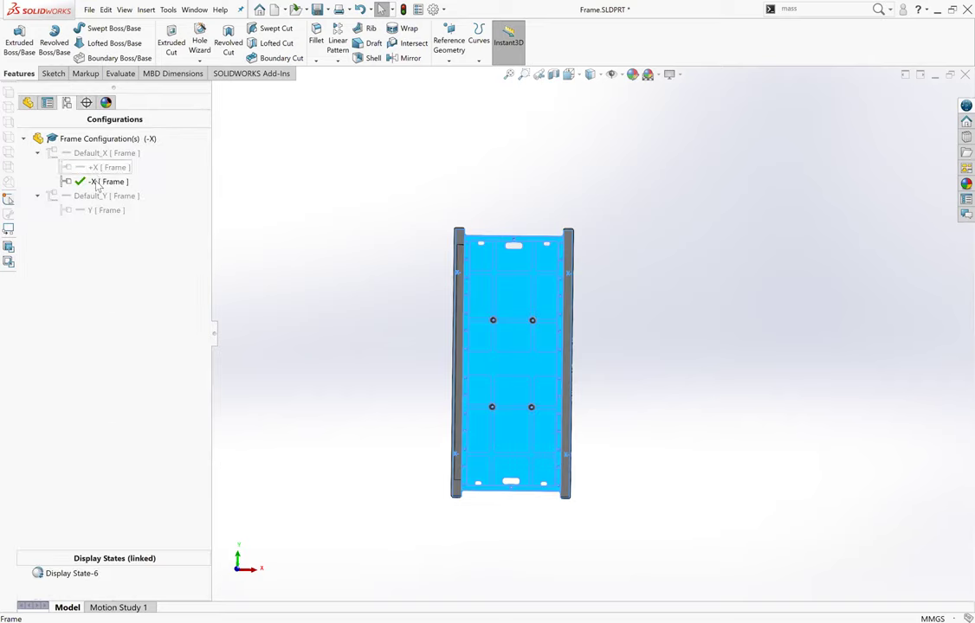
pyautogui.click(93, 167)
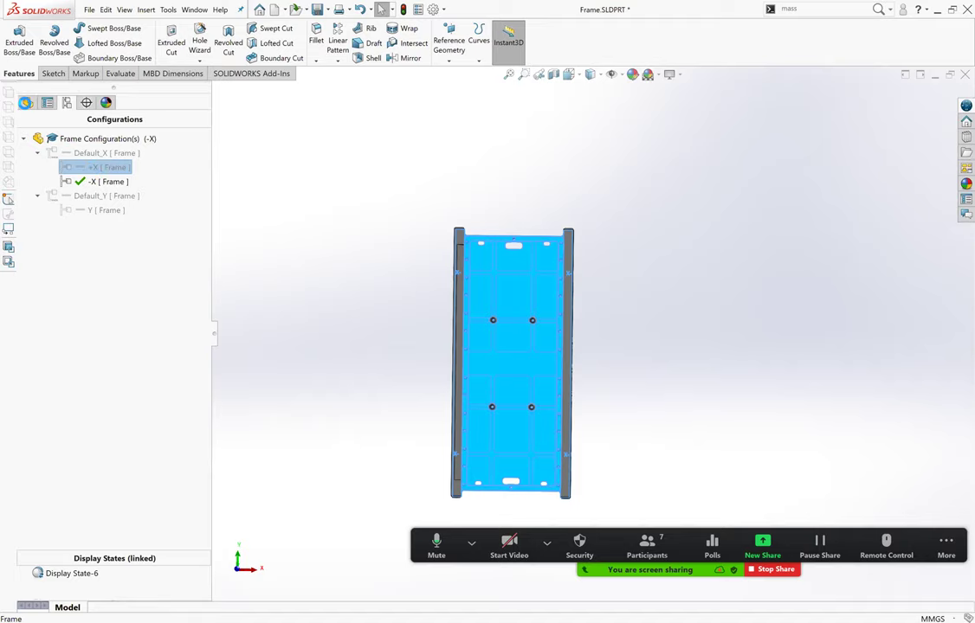
pyautogui.doubleClick(109, 167)
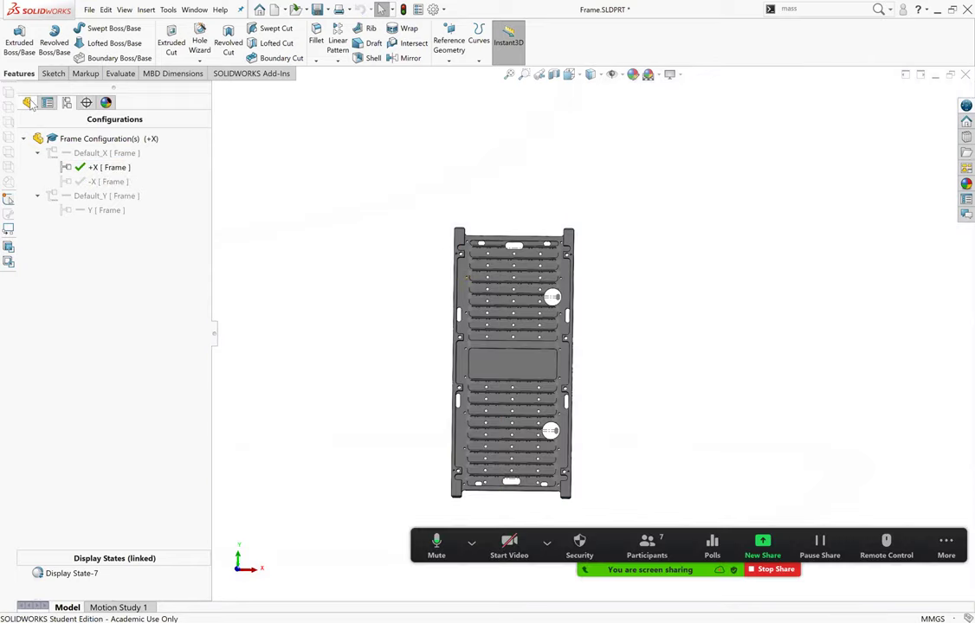
pyautogui.click(28, 102)
pyautogui.scroll(-1, 95, 390)
pyautogui.scroll(-1, 95, 426)
pyautogui.scroll(-1, 99, 426)
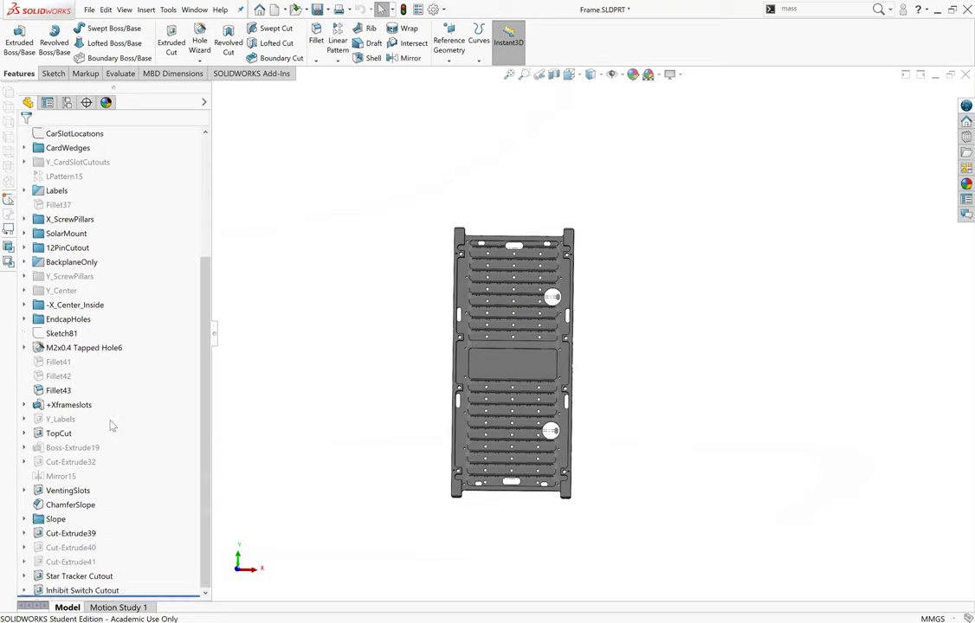
pyautogui.scroll(2, 108, 426)
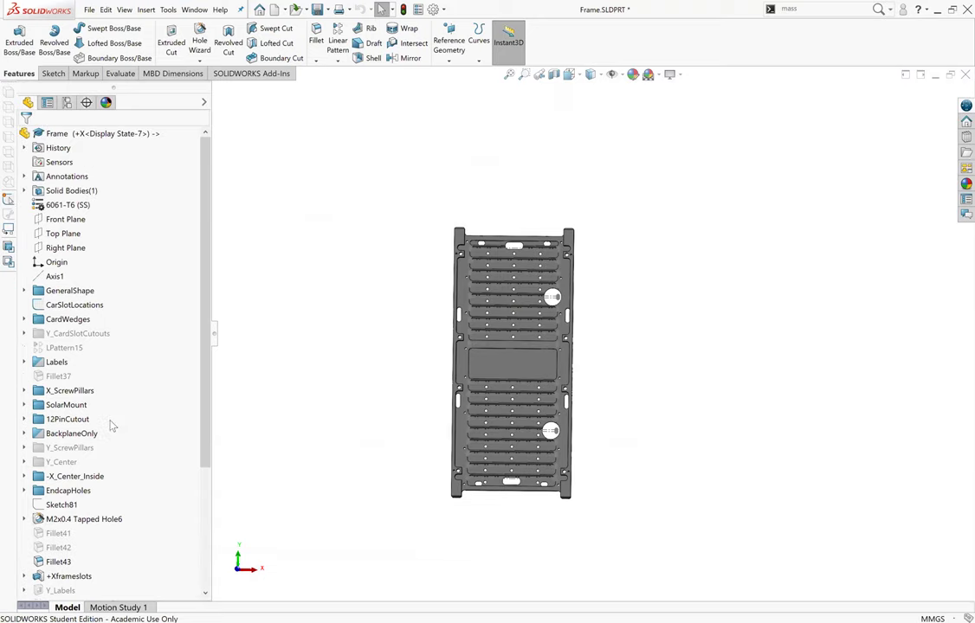
pyautogui.click(66, 103)
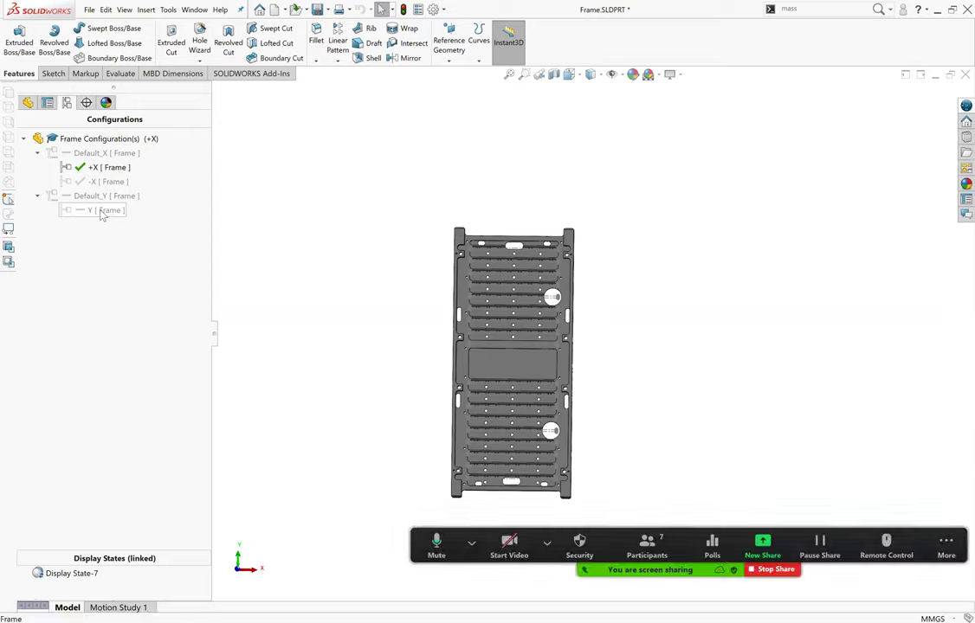
# Activate the Y configuration showing the v1.2.0 label, then view its feature tree.
pyautogui.doubleClick(101, 212)
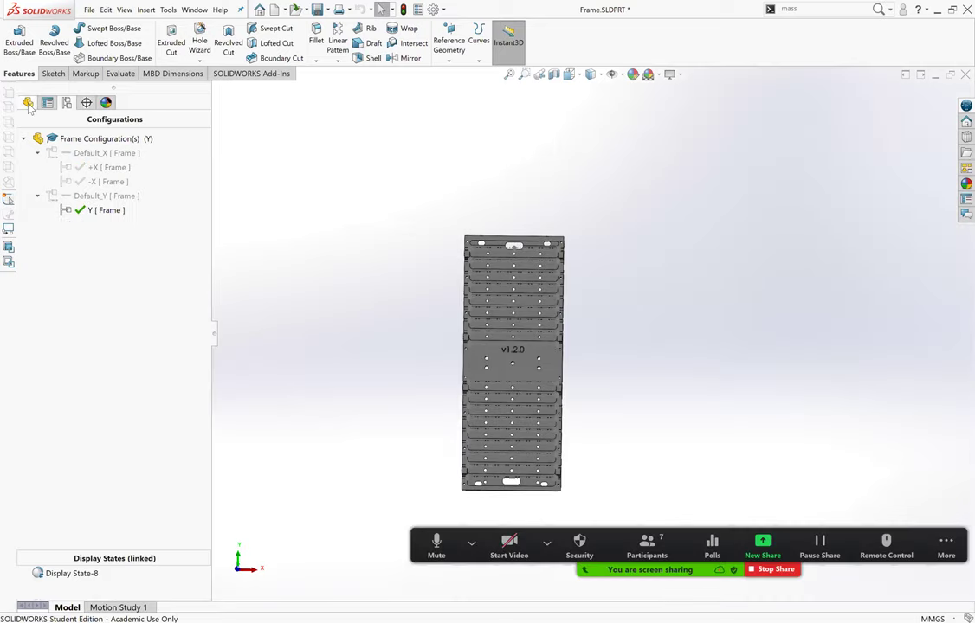
pyautogui.click(28, 102)
pyautogui.scroll(-4, 121, 372)
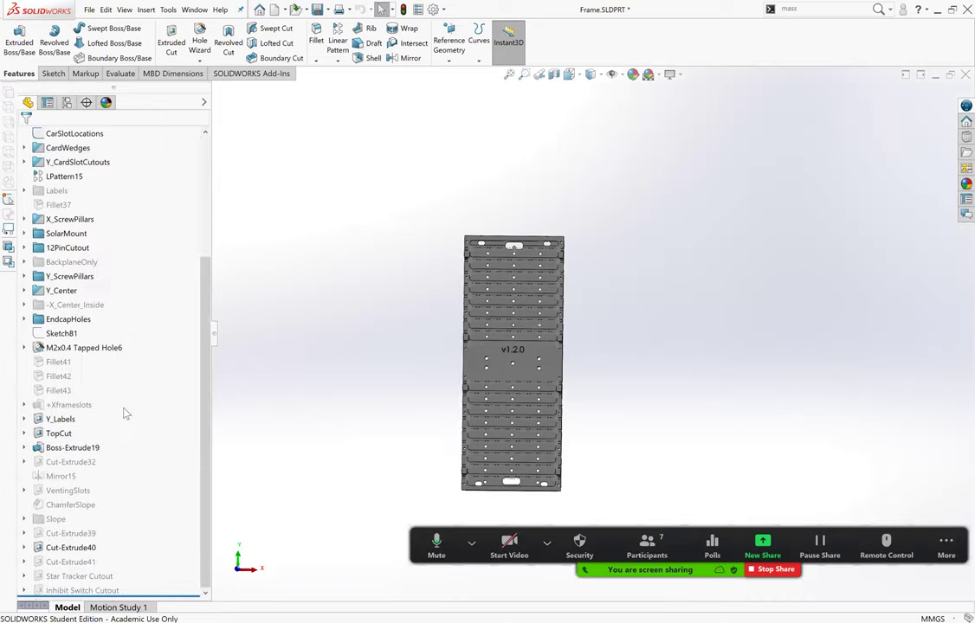
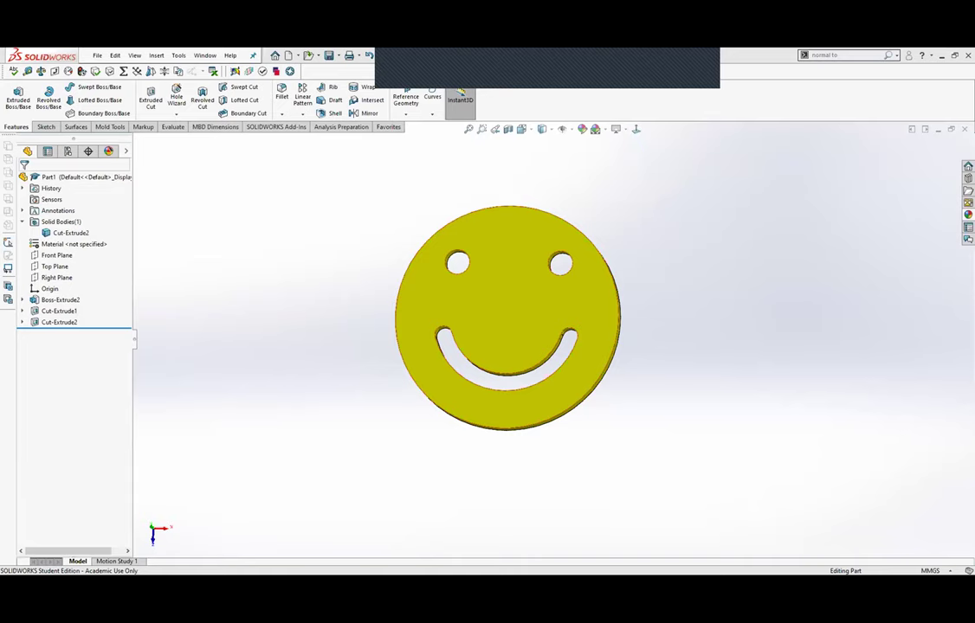
# Orbit the disc, highlight Cut-Extrude2 and Cut-Extrude1, and show the ConfigurationManager list.
pyautogui.moveTo(371, 250); pyautogui.dragTo(350, 261, button='middle')
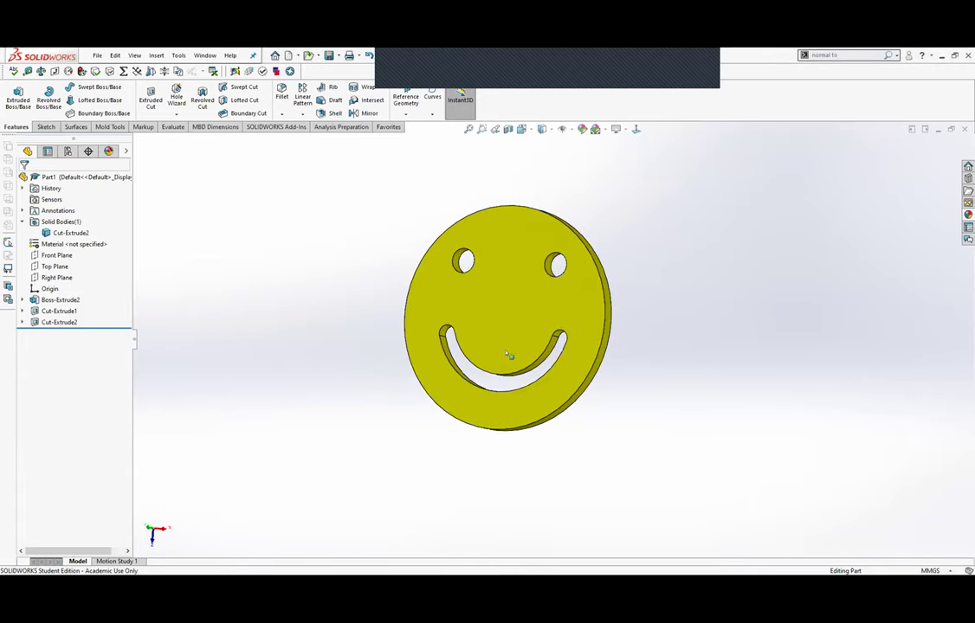
pyautogui.moveTo(322, 239); pyautogui.dragTo(329, 242, button='middle')
pyautogui.scroll(-2, 450, 246)
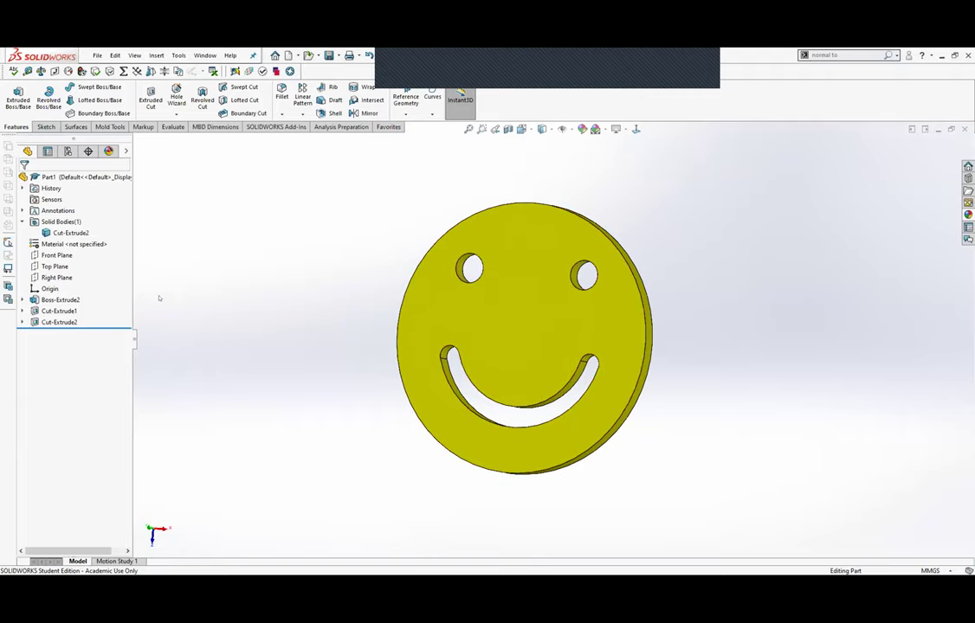
pyautogui.click(61, 321)
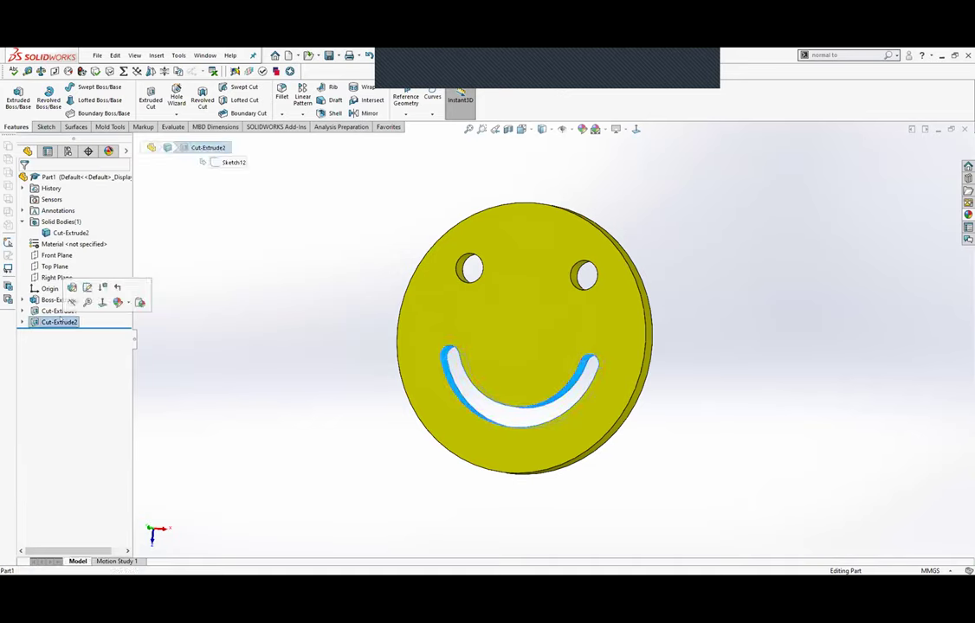
pyautogui.click(59, 311)
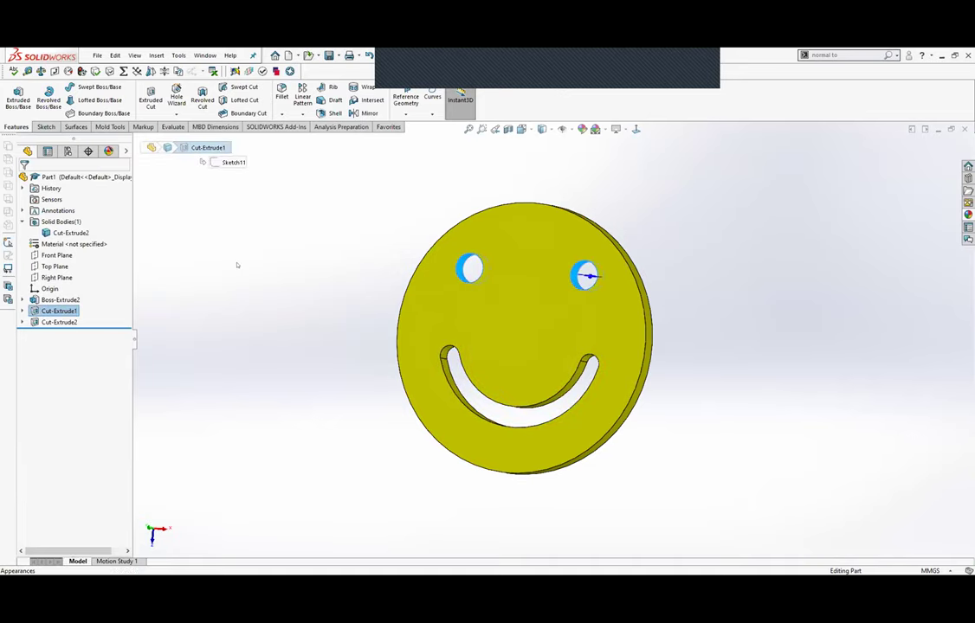
pyautogui.click(236, 265)
pyautogui.click(67, 151)
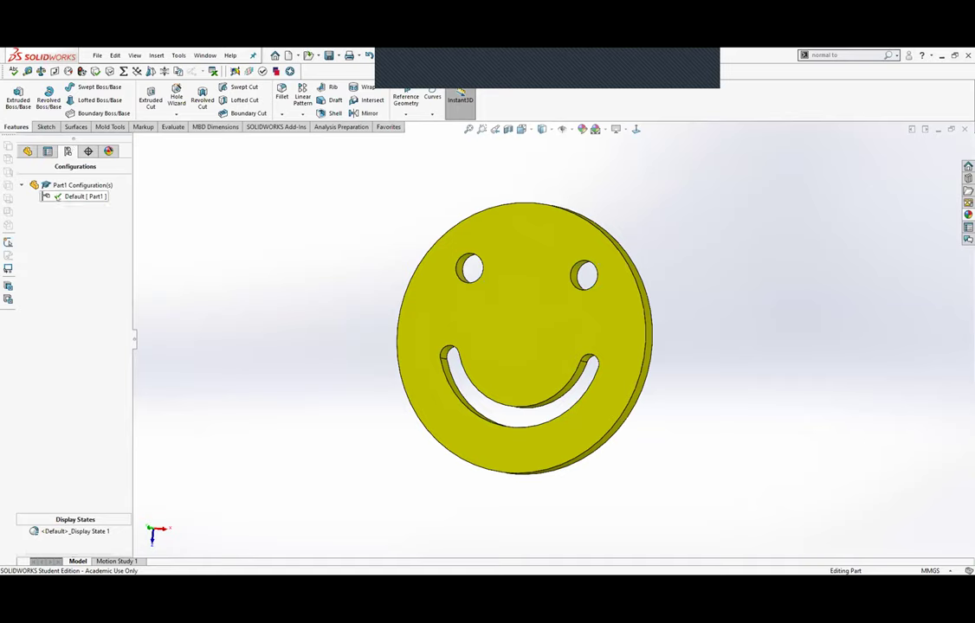
# Add a derived configuration named 'Frowny face' under Default.
pyautogui.rightClick(61, 196)
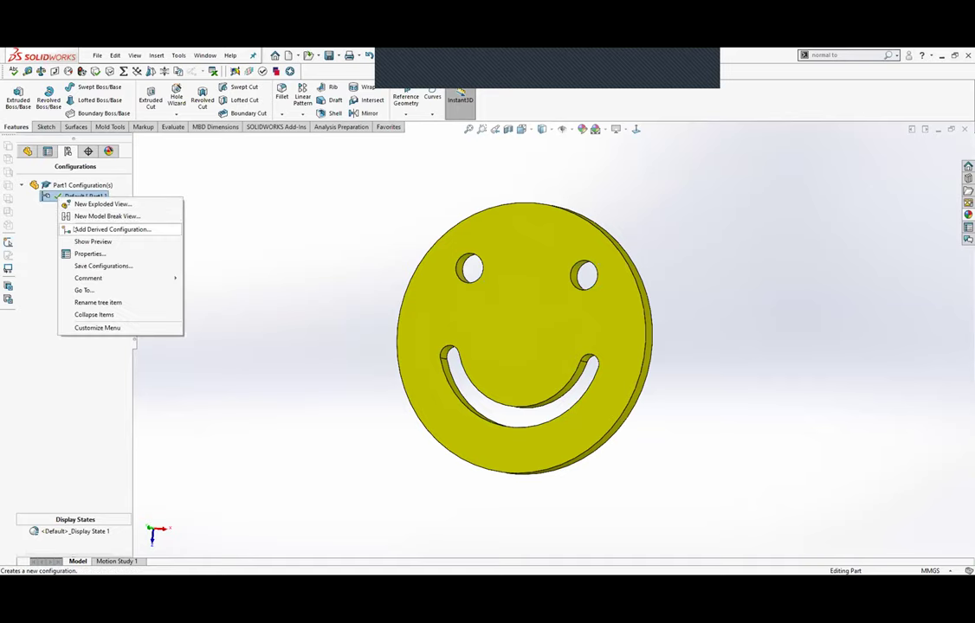
pyautogui.click(72, 229)
pyautogui.write('Frowny fac')
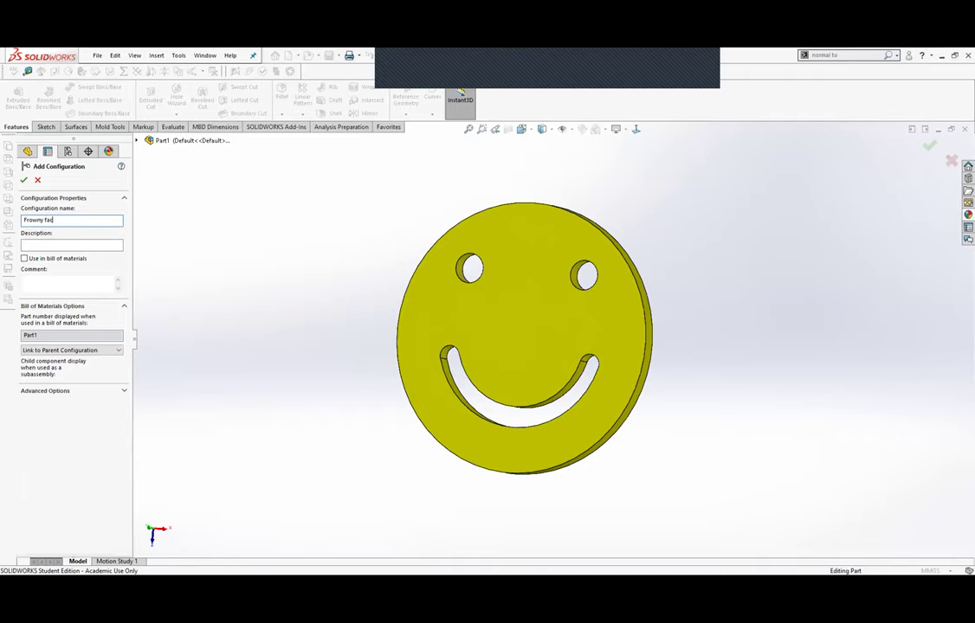
pyautogui.write('e')
pyautogui.press('Return')
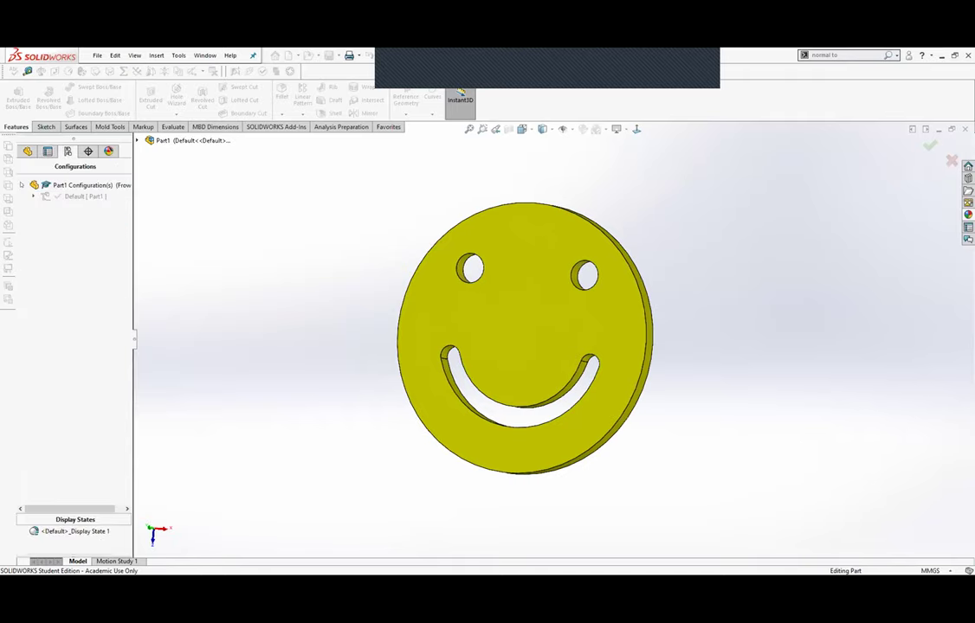
# Add a second derived configuration named 'Smiley face' under Default.
pyautogui.rightClick(68, 196)
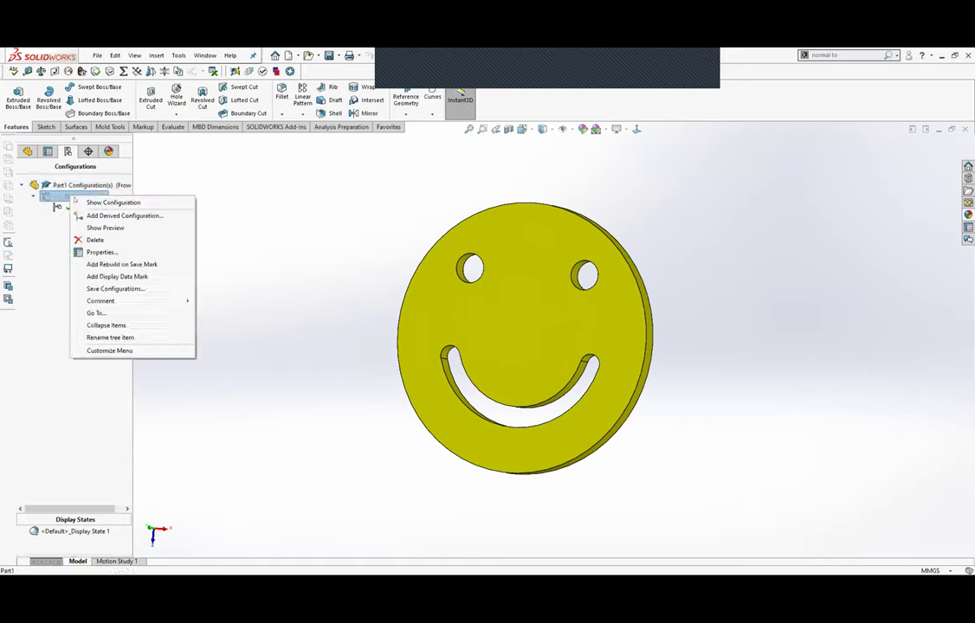
pyautogui.click(78, 216)
pyautogui.write('Smi')
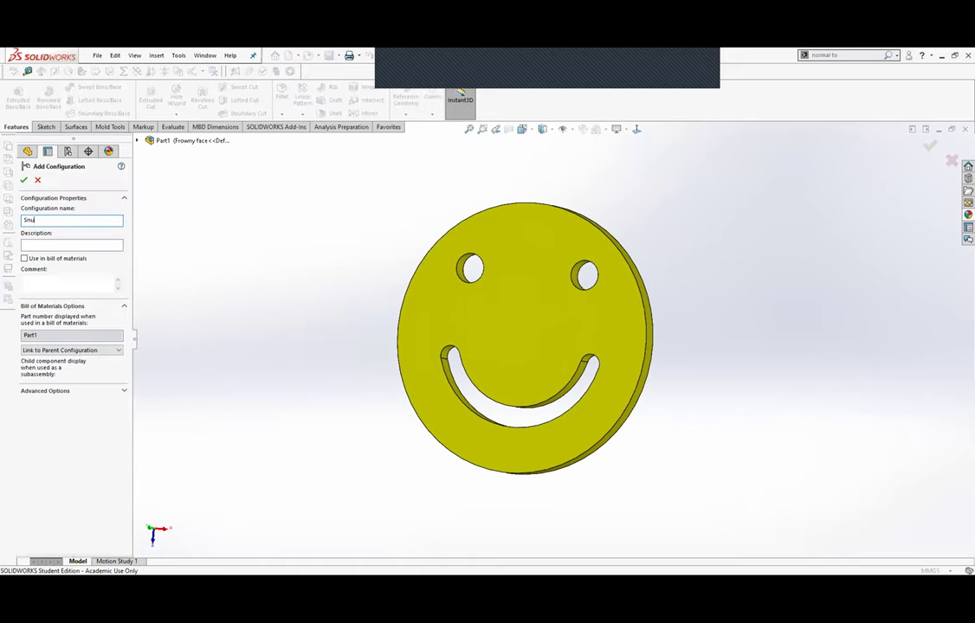
pyautogui.write('ley face')
pyautogui.press('Return')
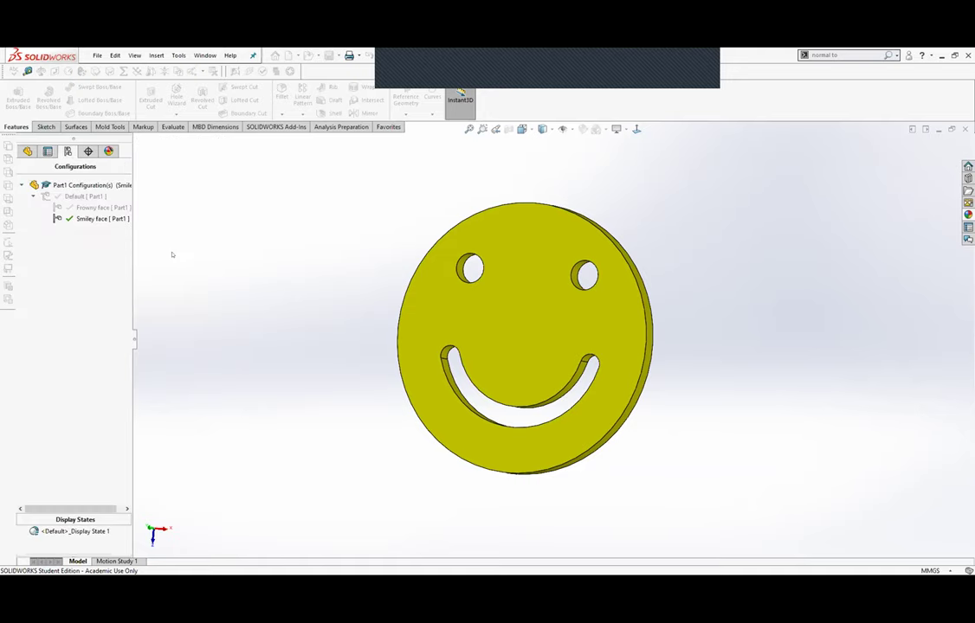
# Activate Frowny face and suppress the smile cut Cut-Extrude2 in it.
pyautogui.click(87, 208)
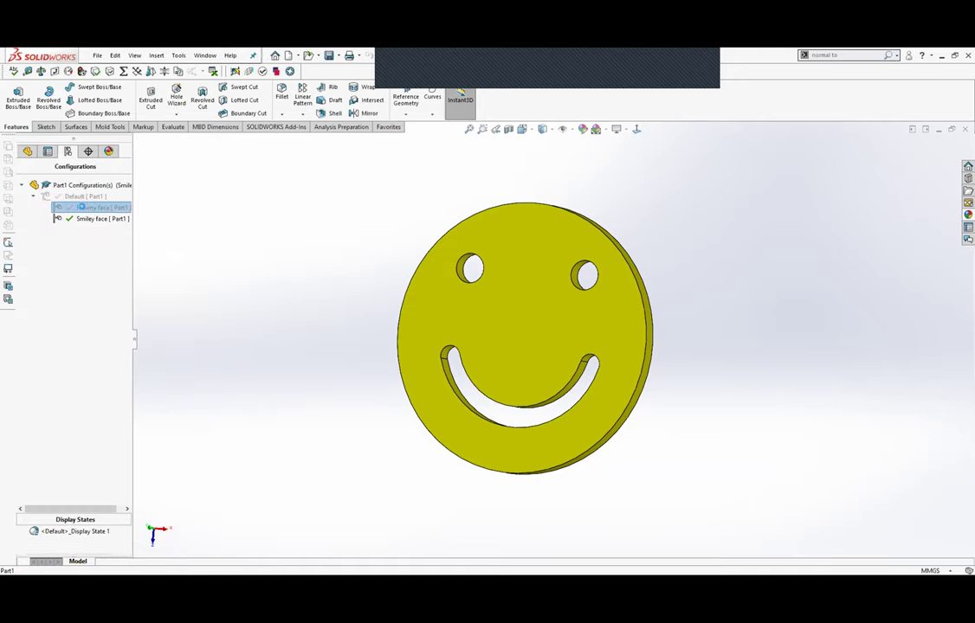
pyautogui.doubleClick(87, 208)
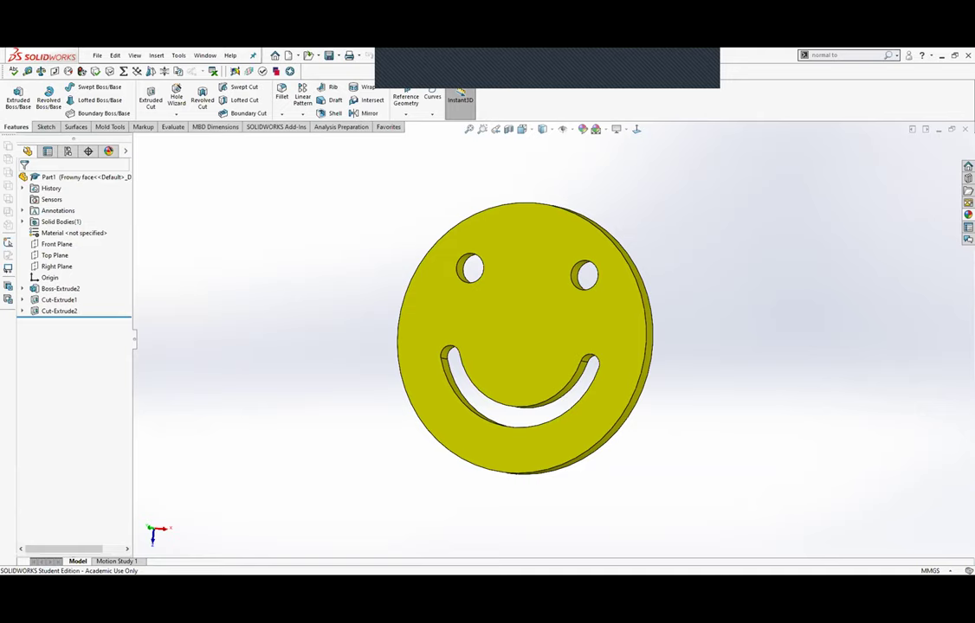
pyautogui.click(53, 312)
pyautogui.rightClick(54, 311)
pyautogui.click(87, 278)
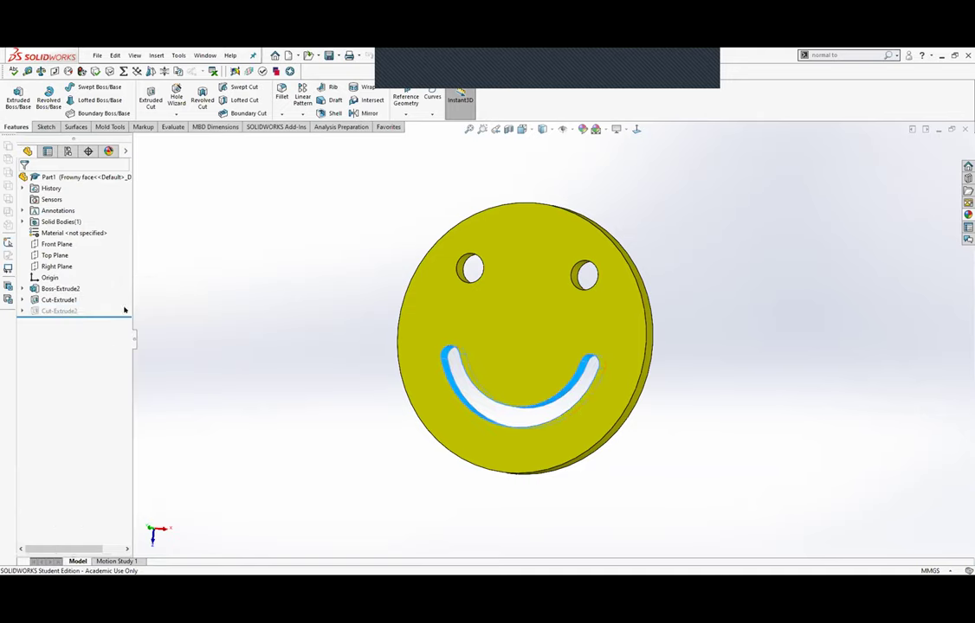
# Switch to Smiley face and back to Frowny face to confirm the smile toggles.
pyautogui.click(47, 151)
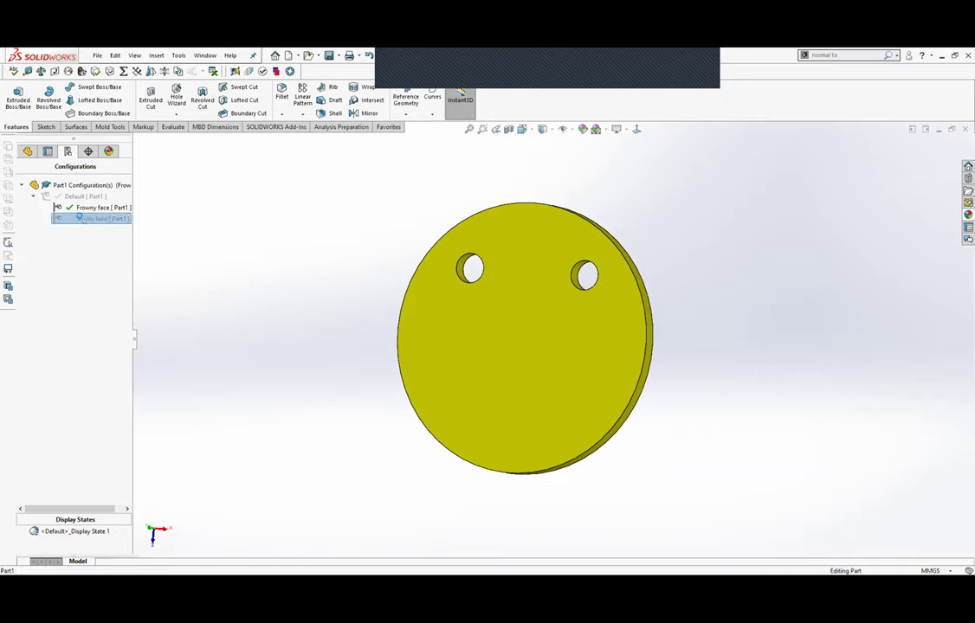
pyautogui.doubleClick(80, 218)
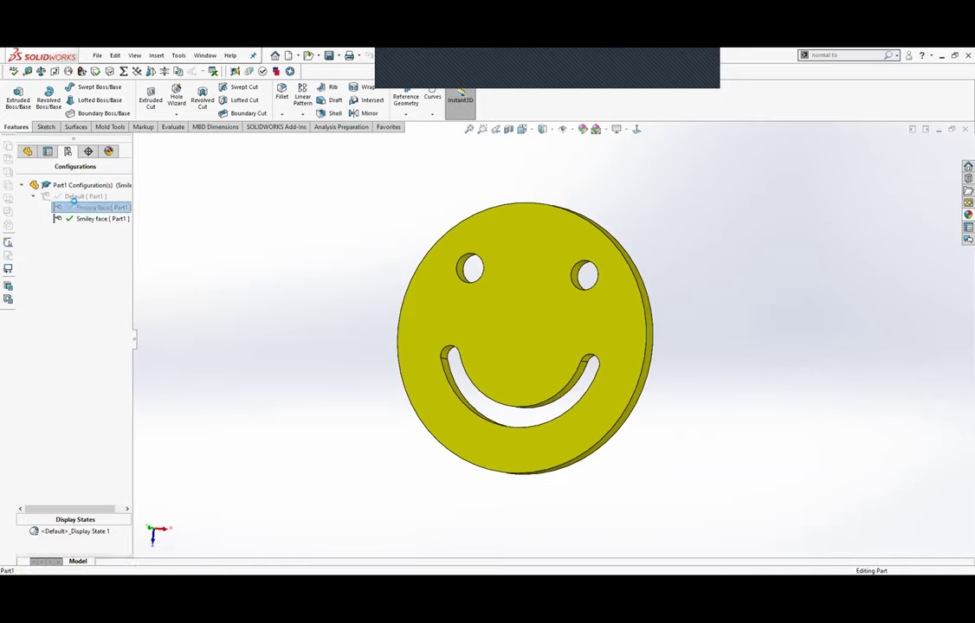
pyautogui.doubleClick(76, 206)
# Start a new sketch from the Sketch toolbar.
pyautogui.click(27, 151)
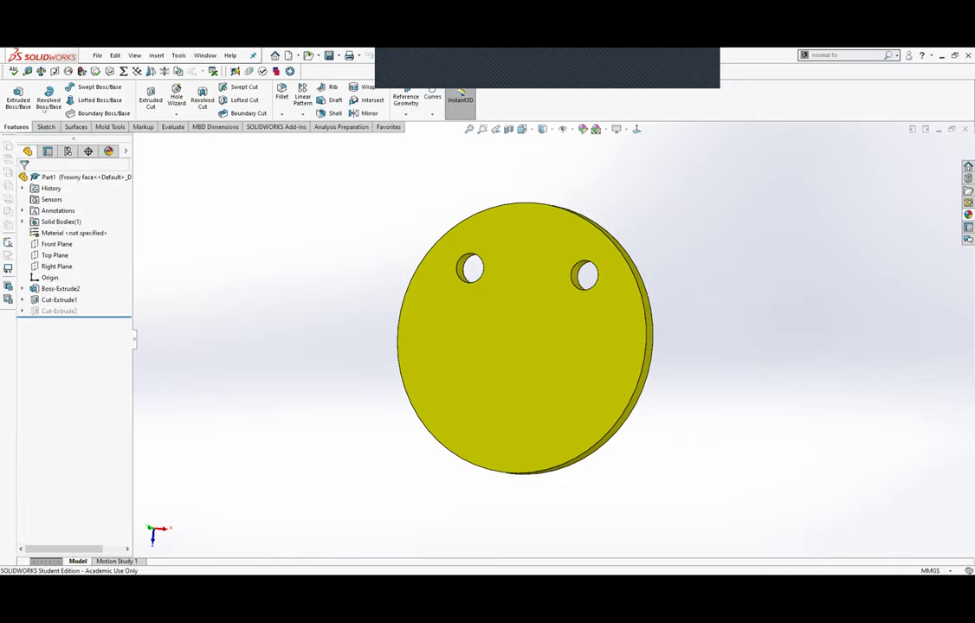
pyautogui.click(46, 127)
pyautogui.click(14, 93)
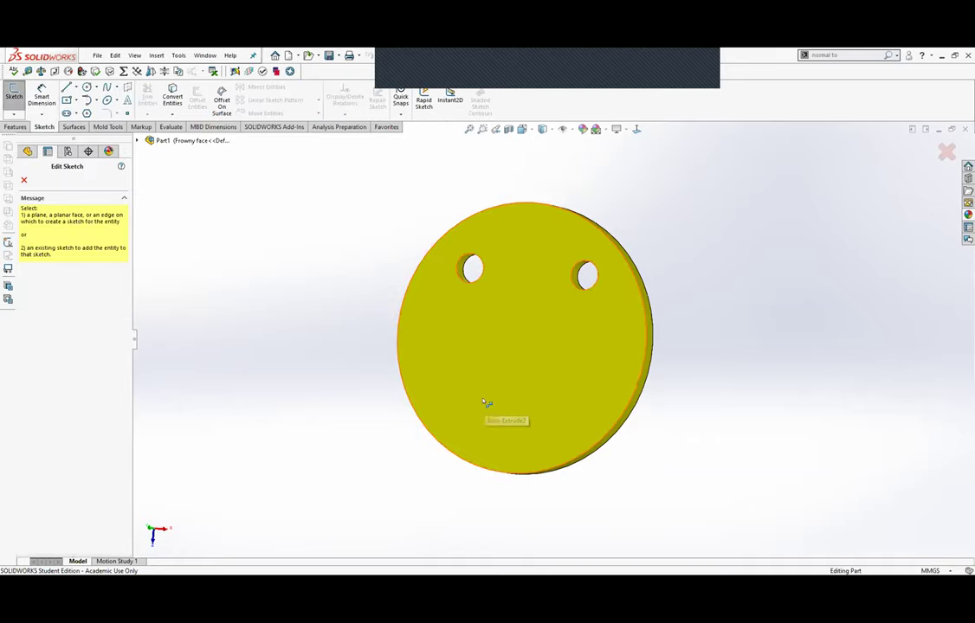
# On the disc's front face, draw a centre-point arc low on the face.
pyautogui.click(485, 402)
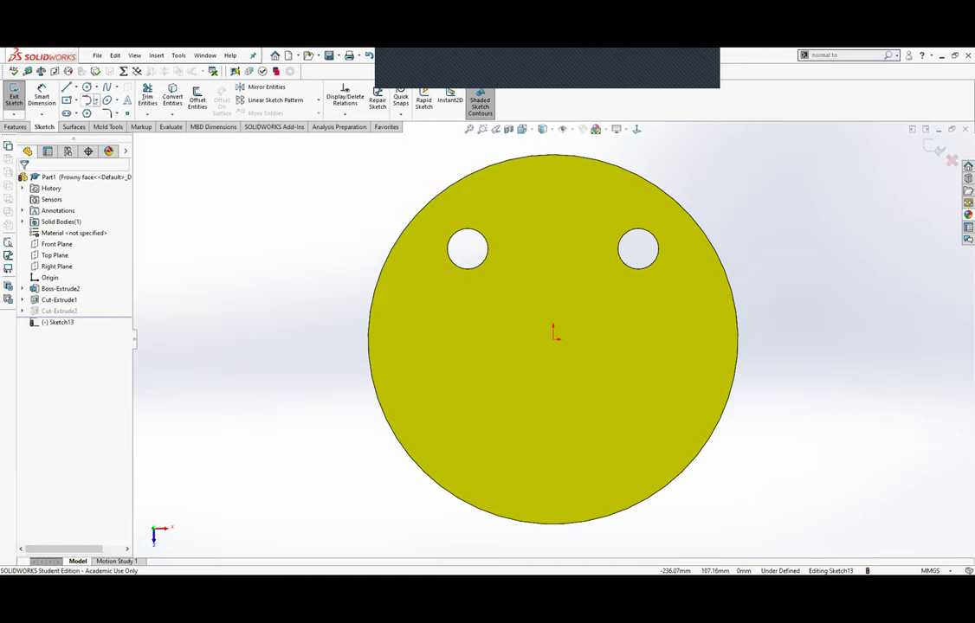
pyautogui.click(96, 101)
pyautogui.click(110, 111)
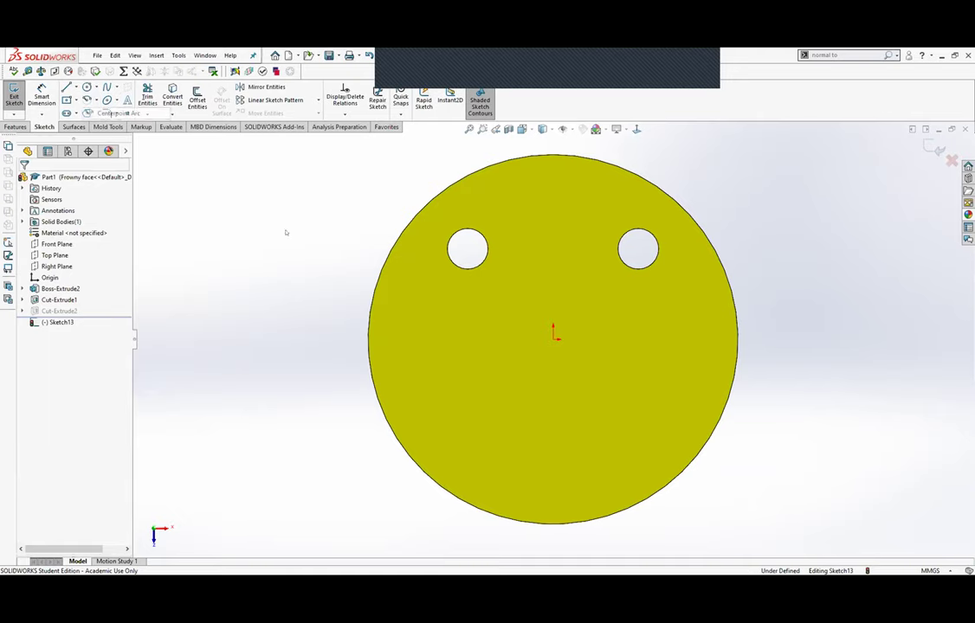
pyautogui.click(548, 490)
pyautogui.click(549, 378)
pyautogui.click(449, 437)
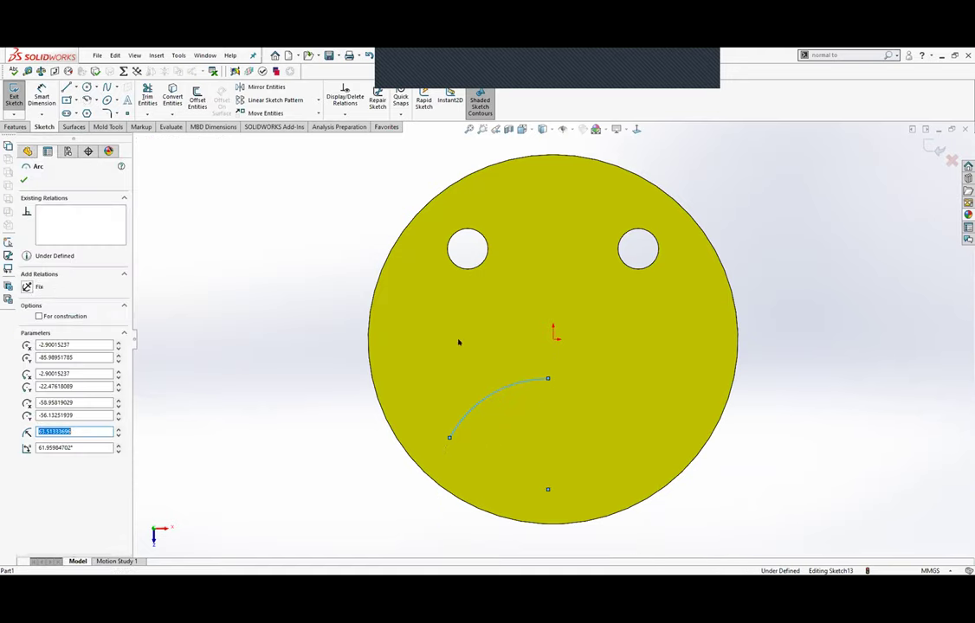
pyautogui.press('Escape')
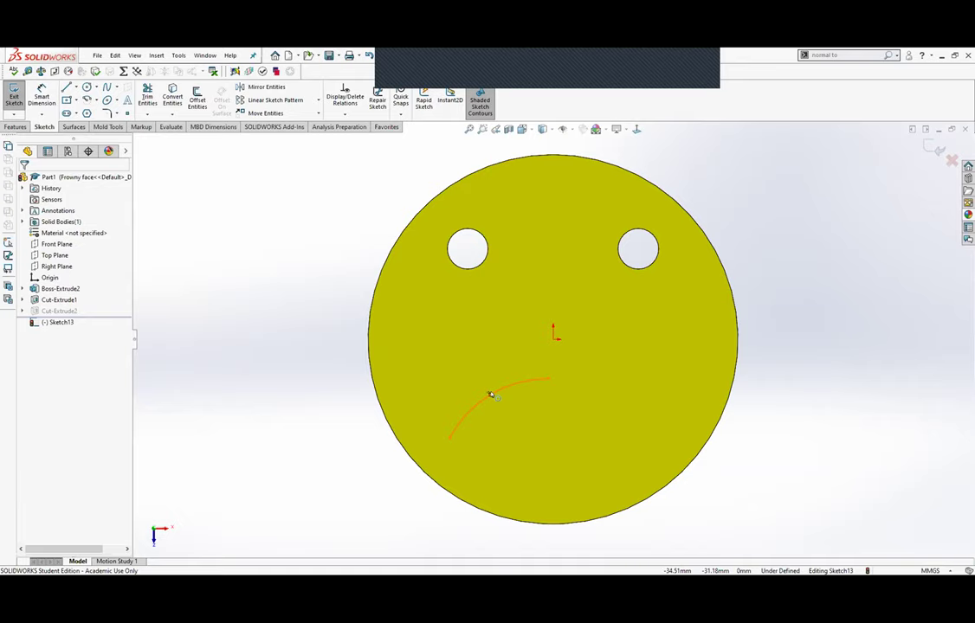
# Add vertical relations aligning the arc's points with the origin.
pyautogui.click(490, 394)
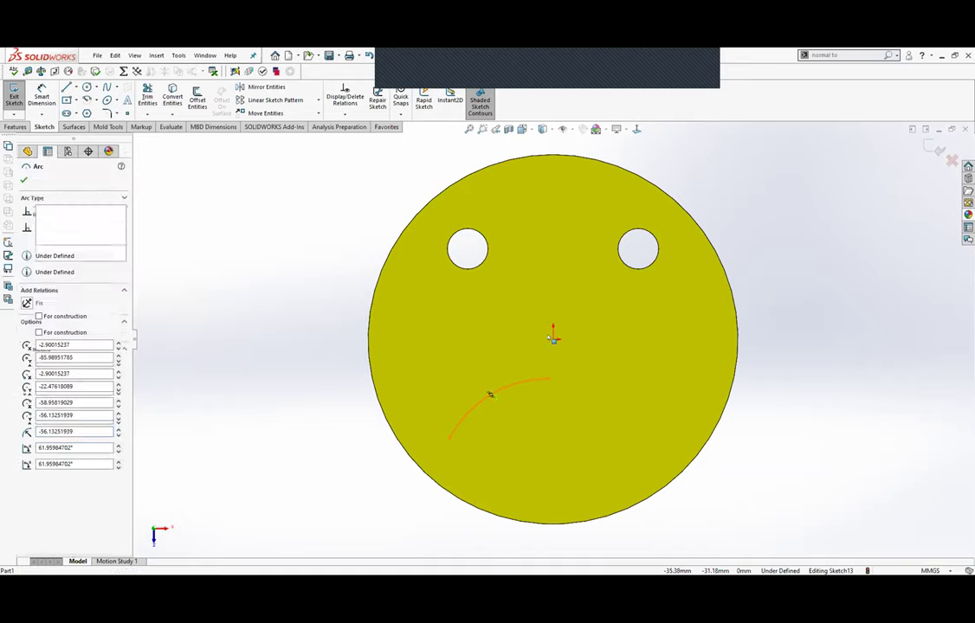
pyautogui.click(488, 398)
pyautogui.click(27, 356)
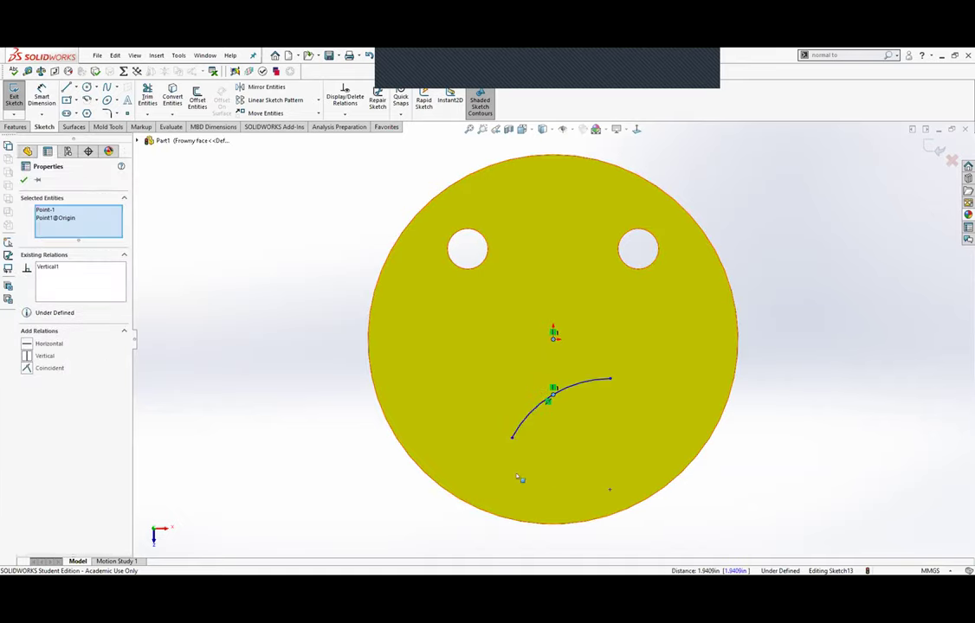
pyautogui.press('Escape')
pyautogui.click(609, 490)
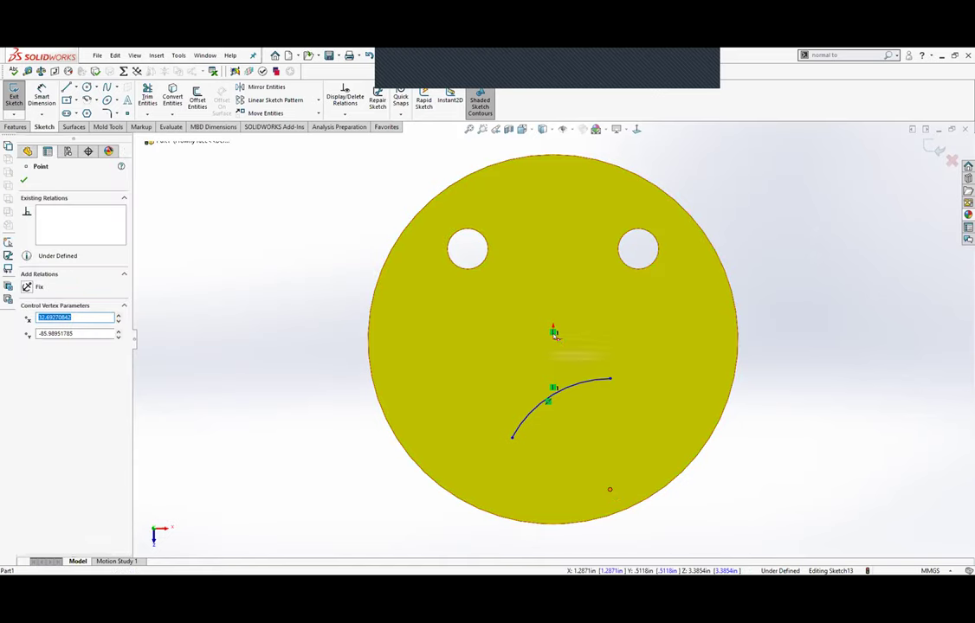
pyautogui.keyDown('ctrl'); pyautogui.click(555, 334); pyautogui.keyUp('ctrl')
pyautogui.click(26, 356)
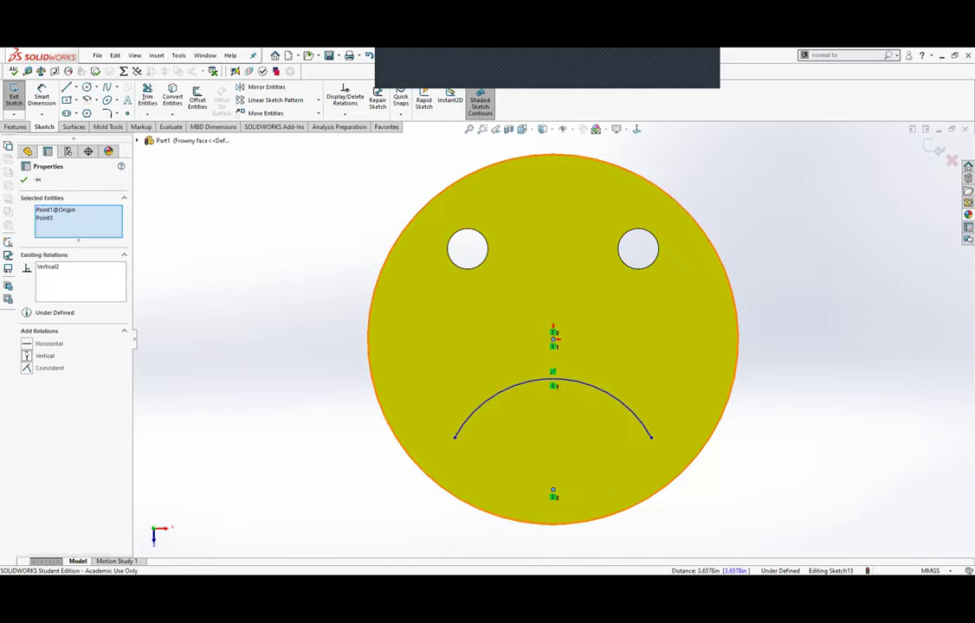
pyautogui.click(23, 179)
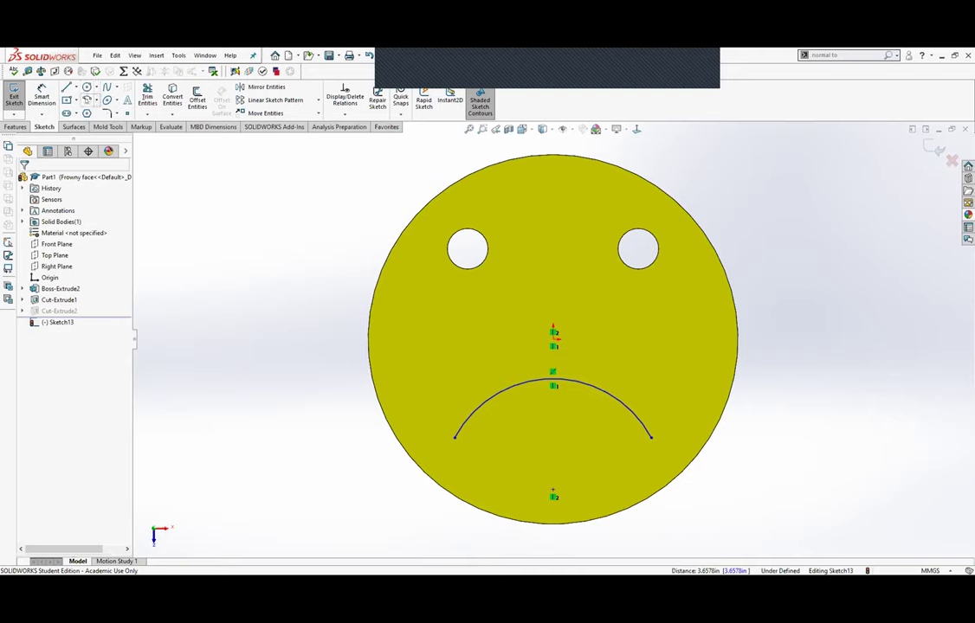
# Draw the outer and inner concentric mouth arcs from the bottom centre point.
pyautogui.click(108, 100)
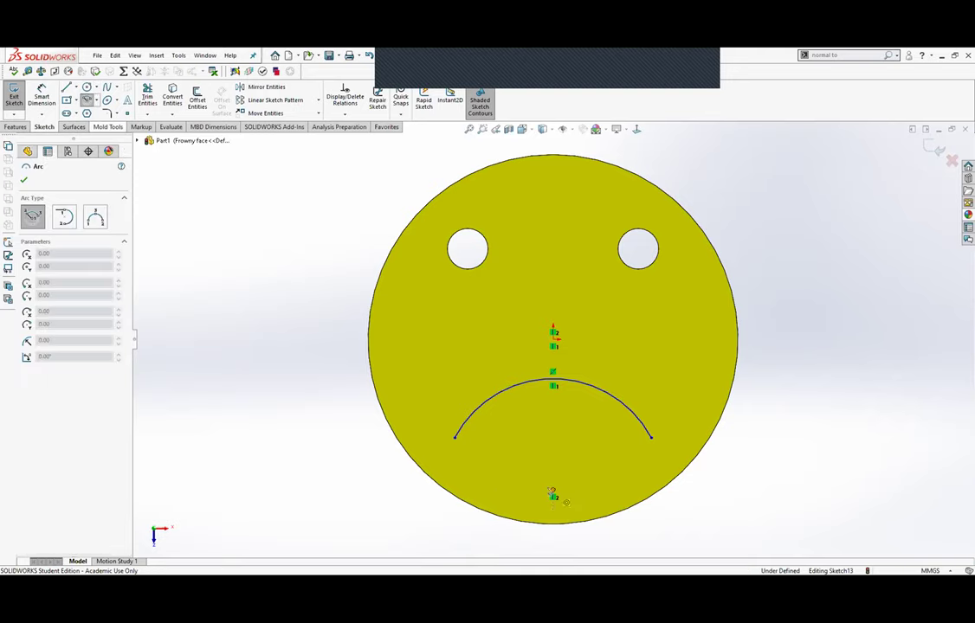
pyautogui.click(553, 496)
pyautogui.click(554, 407)
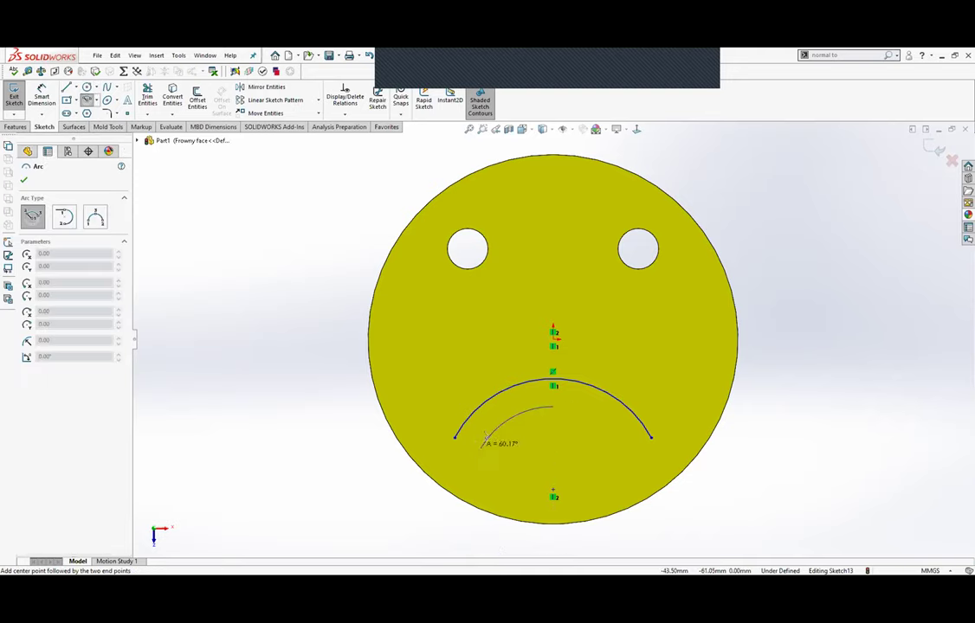
pyautogui.click(651, 437)
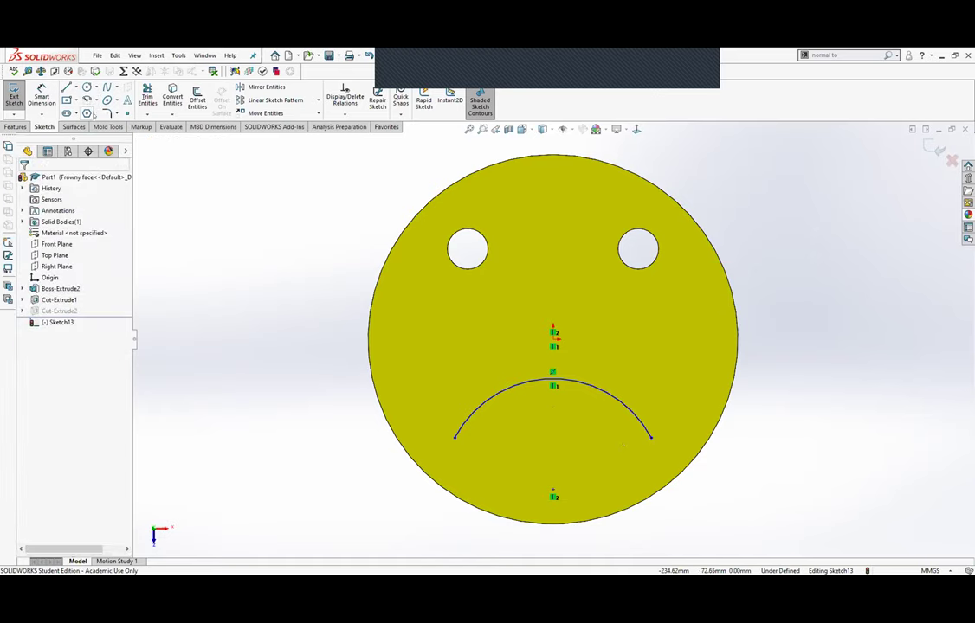
pyautogui.press('Return')
pyautogui.click(553, 496)
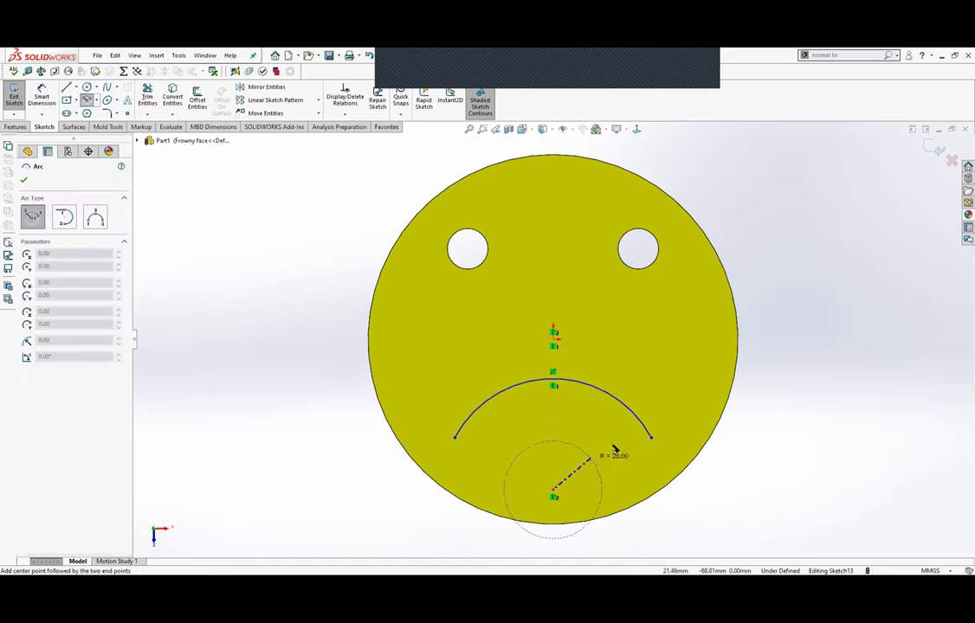
pyautogui.click(636, 445)
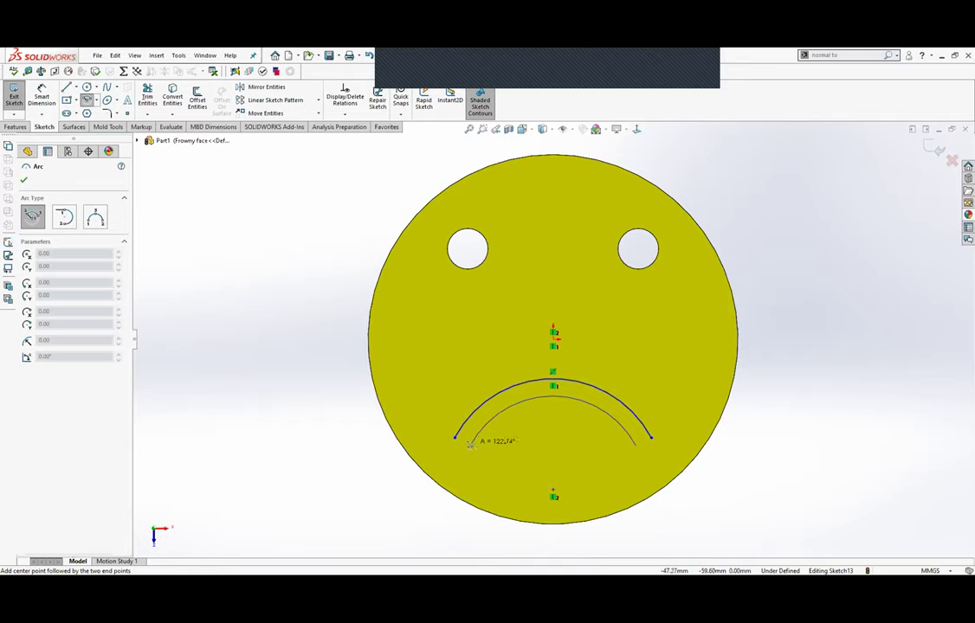
pyautogui.click(337, 335)
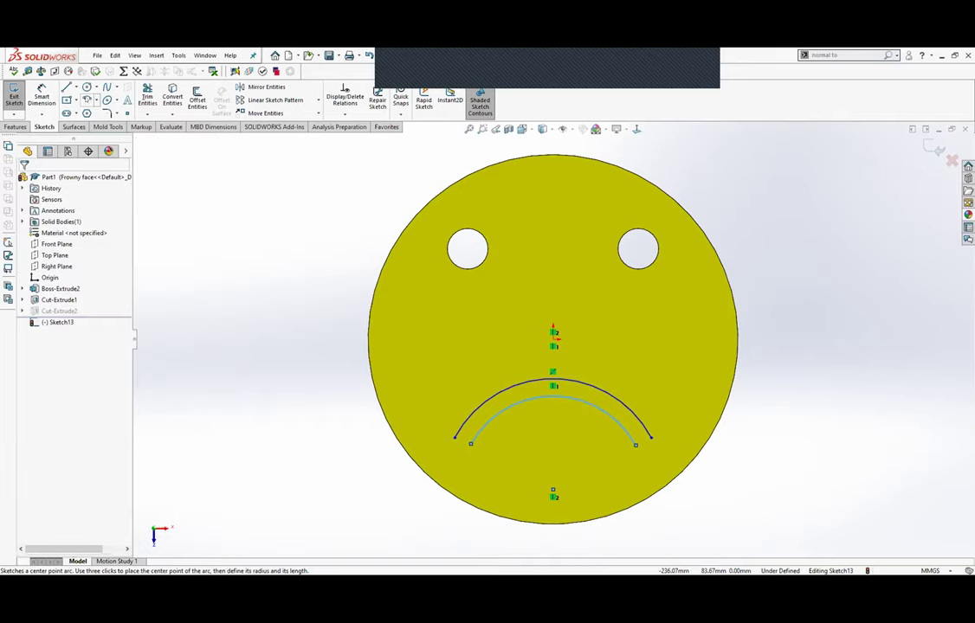
# Close both ends with tangent arc caps and exit the frown sketch.
pyautogui.click(95, 101)
pyautogui.click(112, 124)
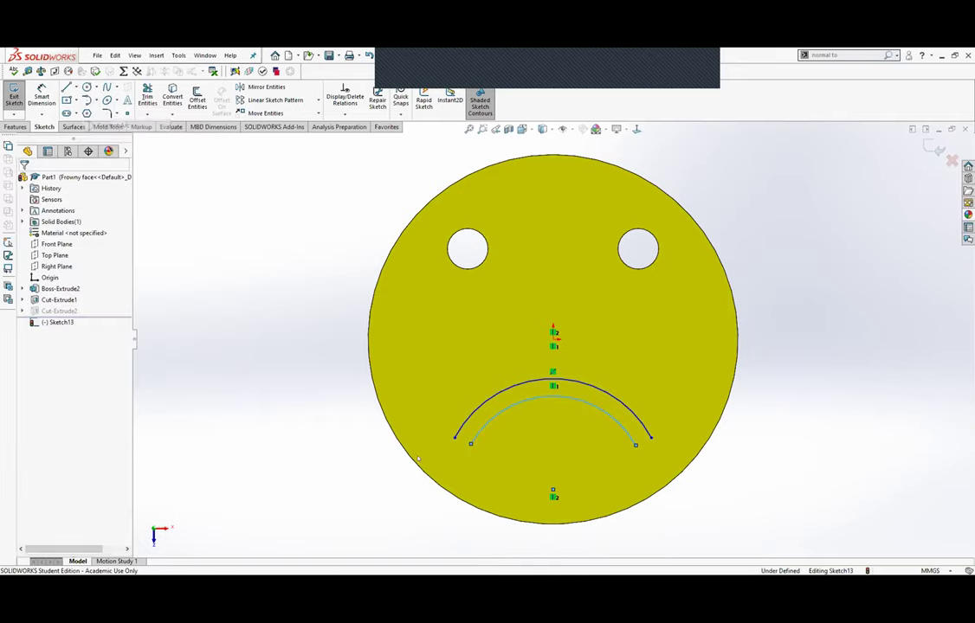
pyautogui.click(454, 440)
pyautogui.click(472, 444)
pyautogui.click(652, 438)
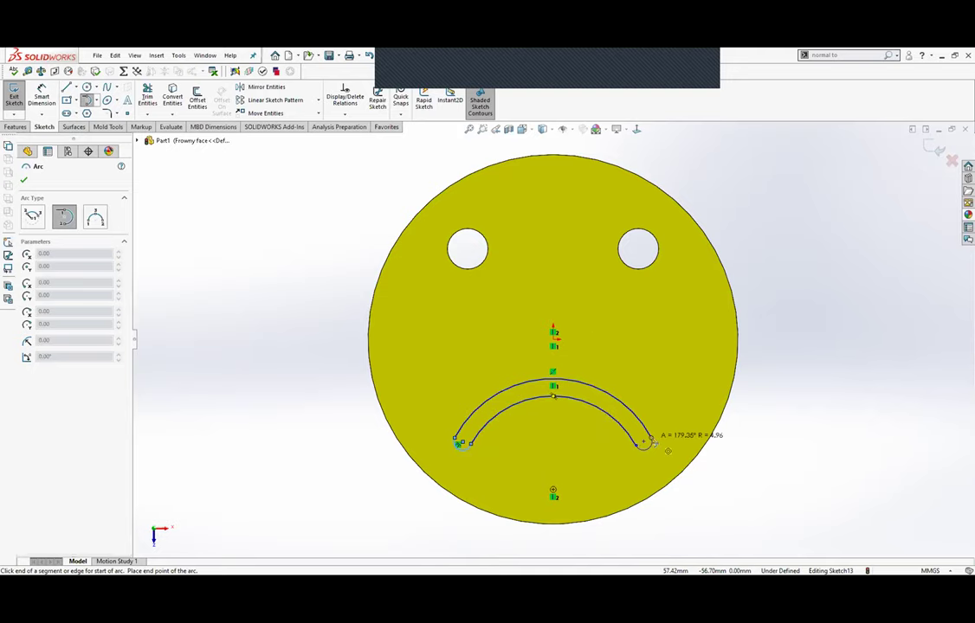
pyautogui.click(668, 450)
pyautogui.click(14, 95)
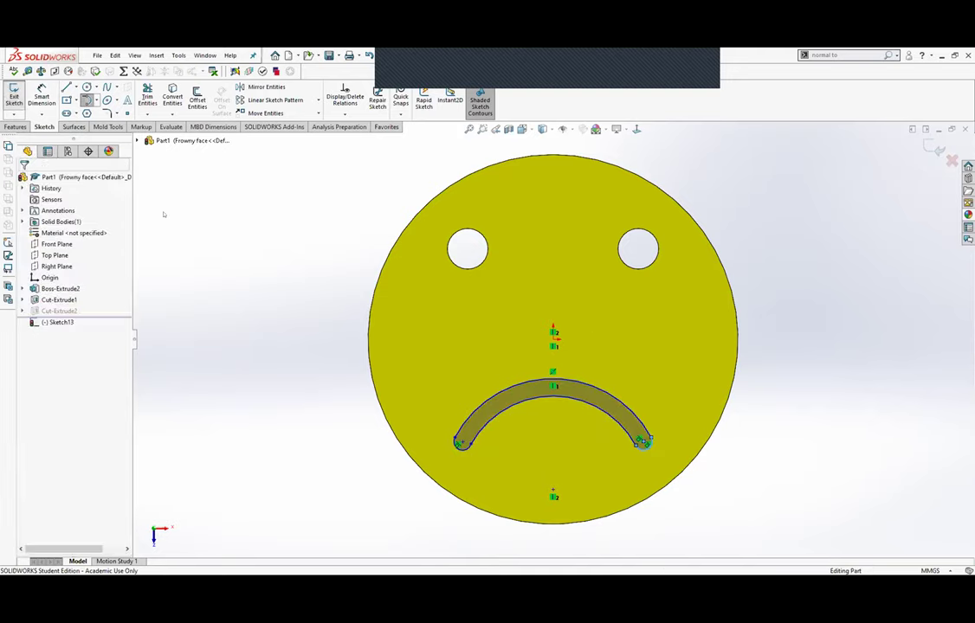
# Cut the frown sketch through the disc with an Extruded Cut.
pyautogui.click(15, 126)
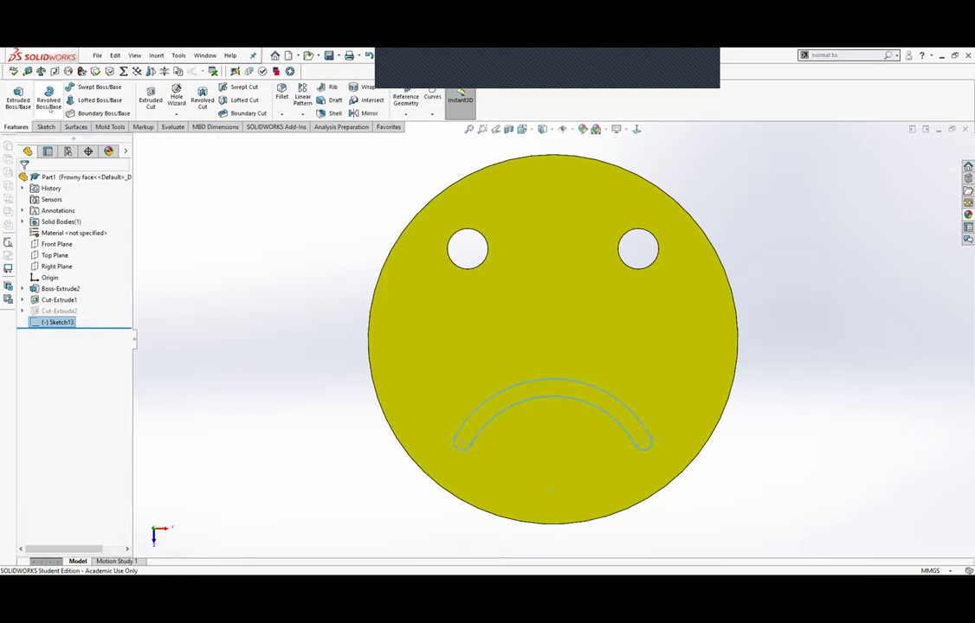
pyautogui.click(150, 97)
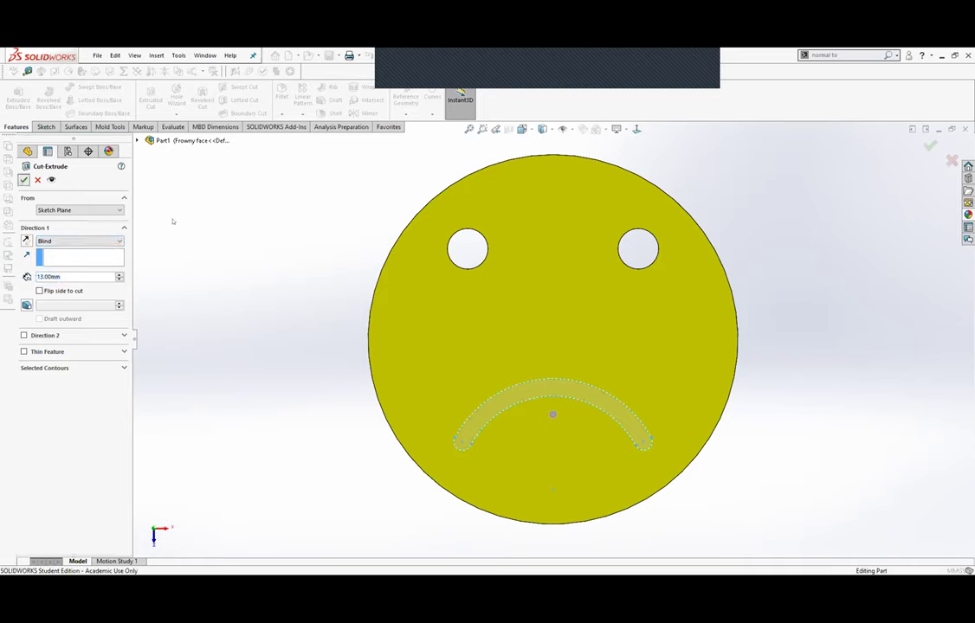
pyautogui.press('Return')
# Compare Smiley face and Frowny face configurations, then activate Default.
pyautogui.moveTo(239, 228); pyautogui.dragTo(195, 194, button='middle')
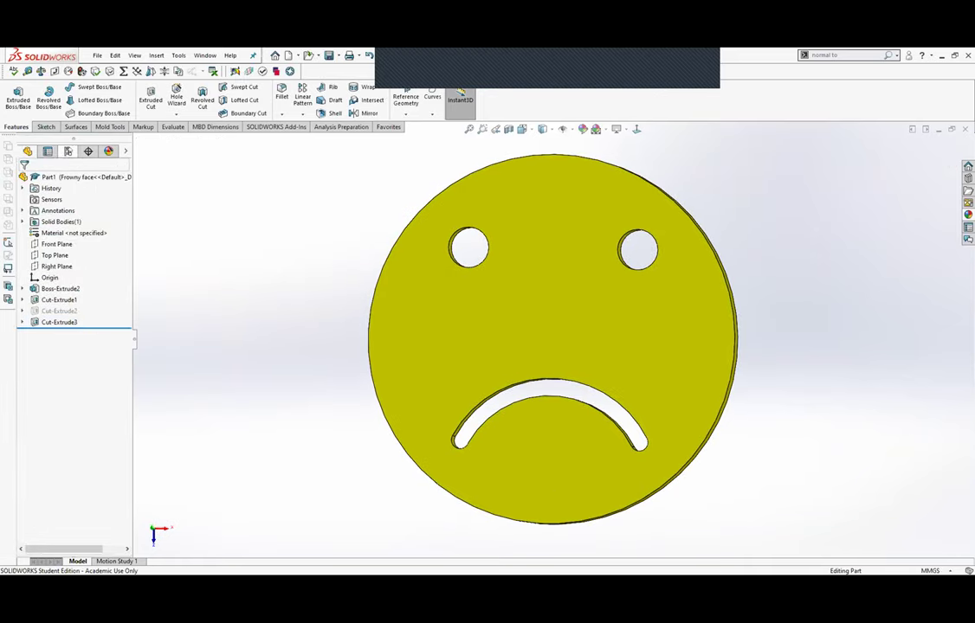
pyautogui.click(67, 151)
pyautogui.doubleClick(95, 219)
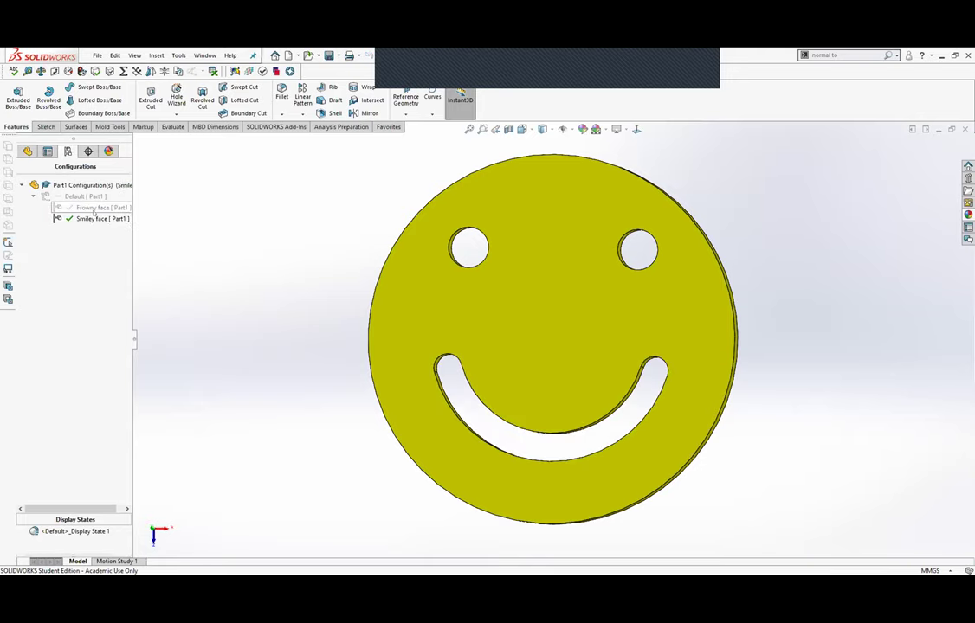
pyautogui.doubleClick(94, 209)
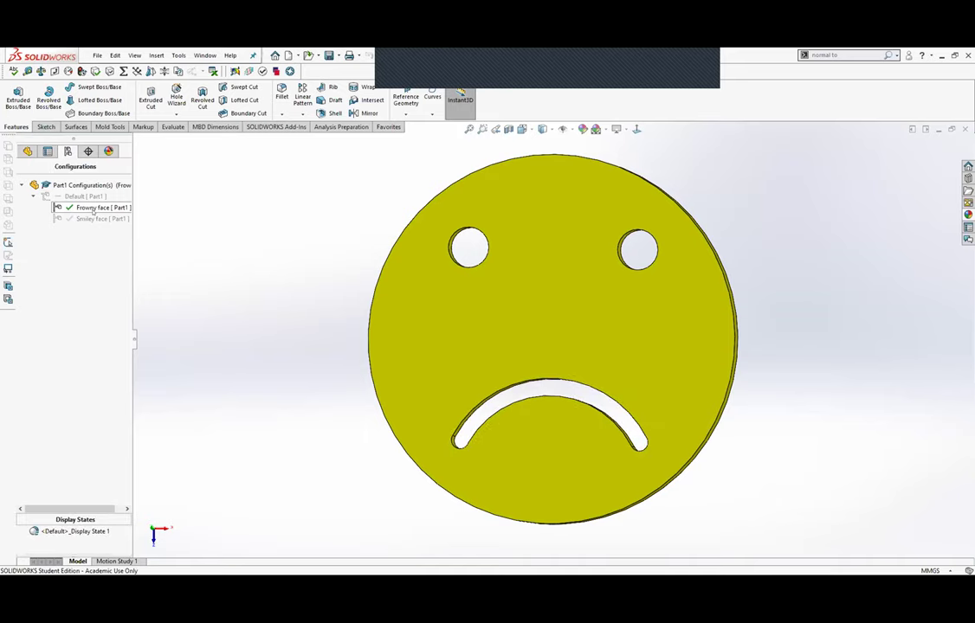
pyautogui.doubleClick(91, 219)
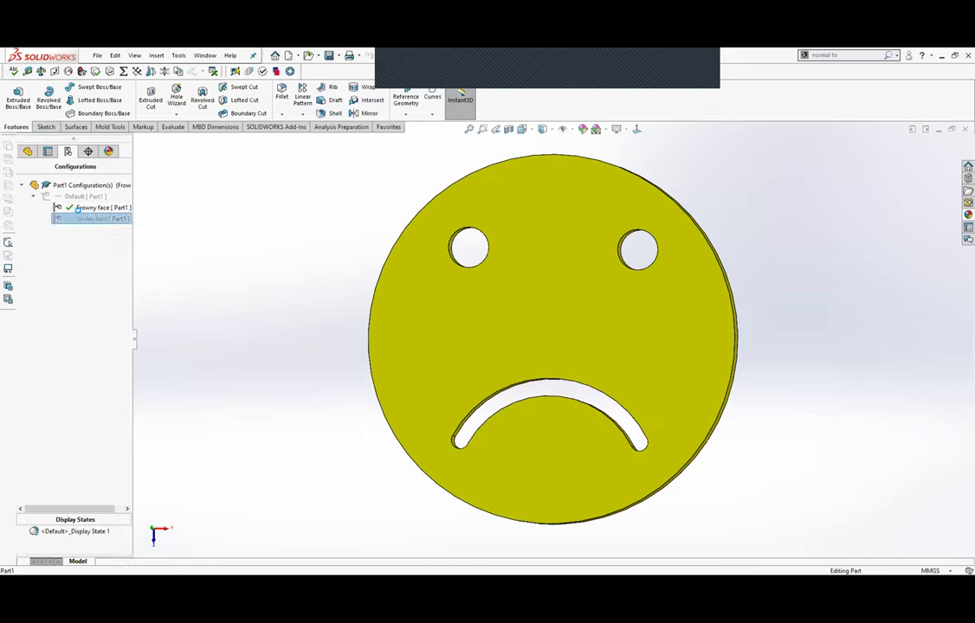
pyautogui.doubleClick(86, 208)
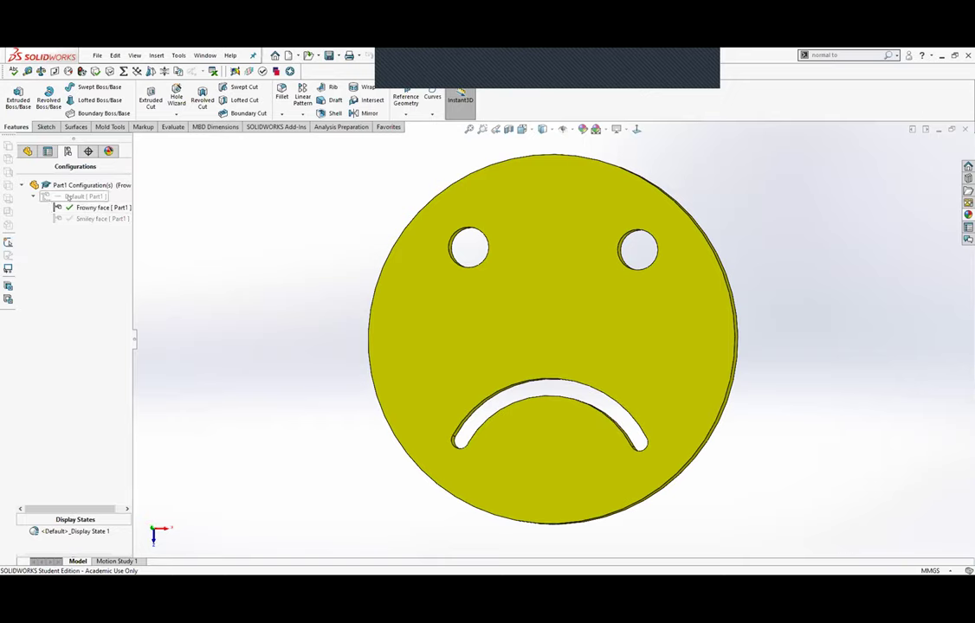
pyautogui.doubleClick(82, 196)
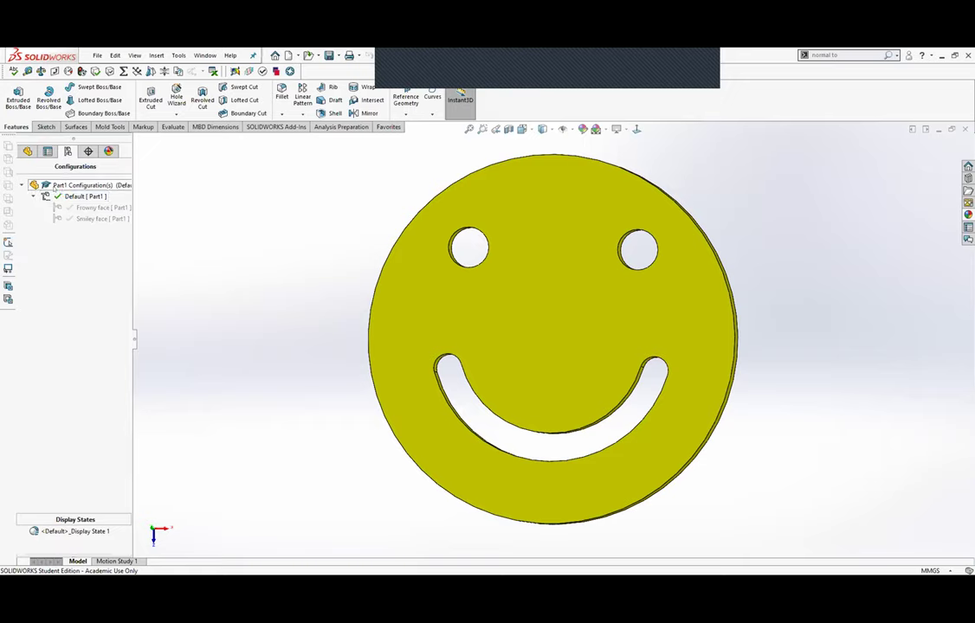
pyautogui.click(28, 151)
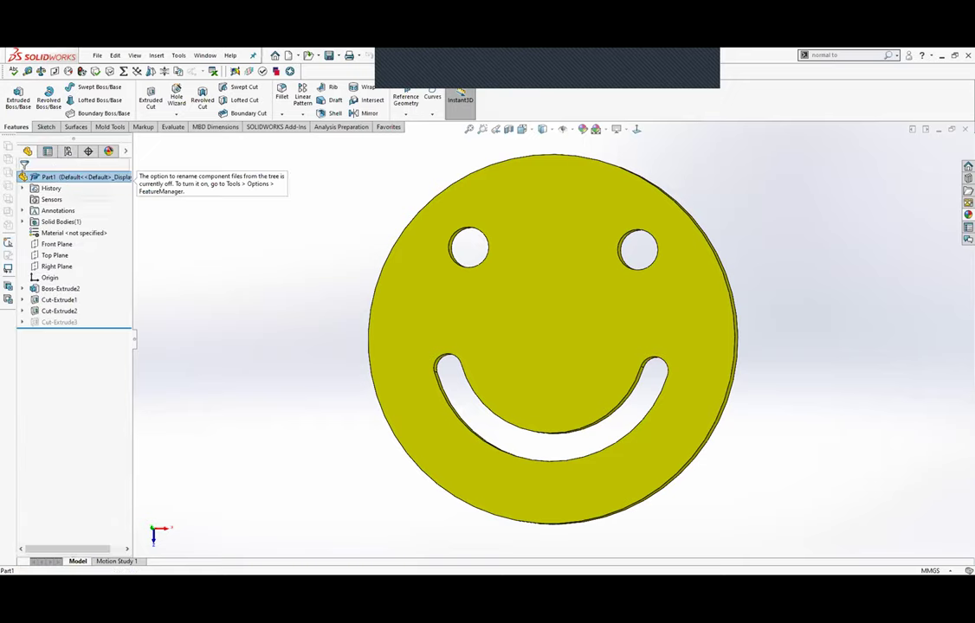
pyautogui.click(70, 151)
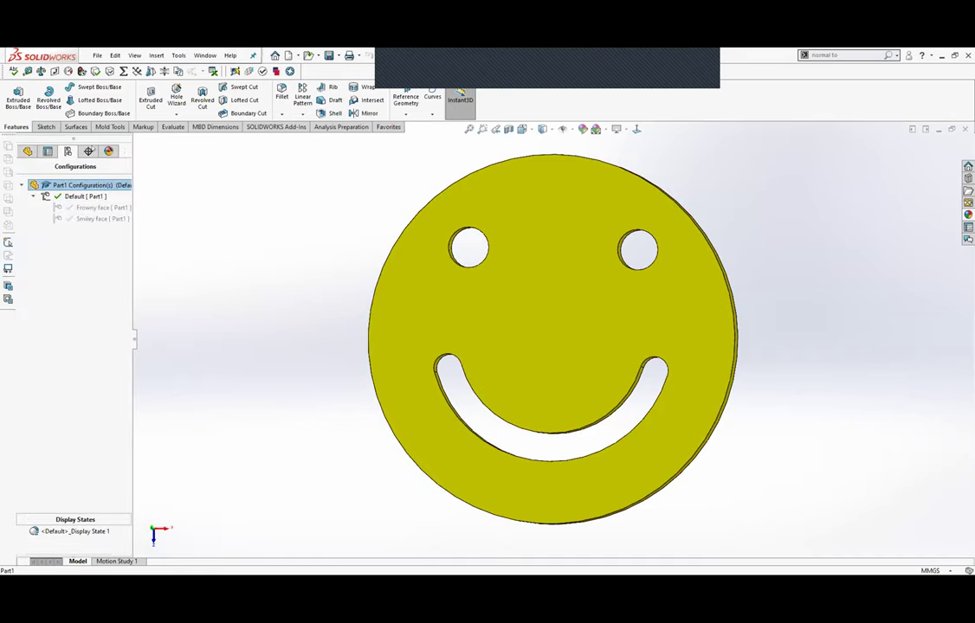
pyautogui.click(28, 152)
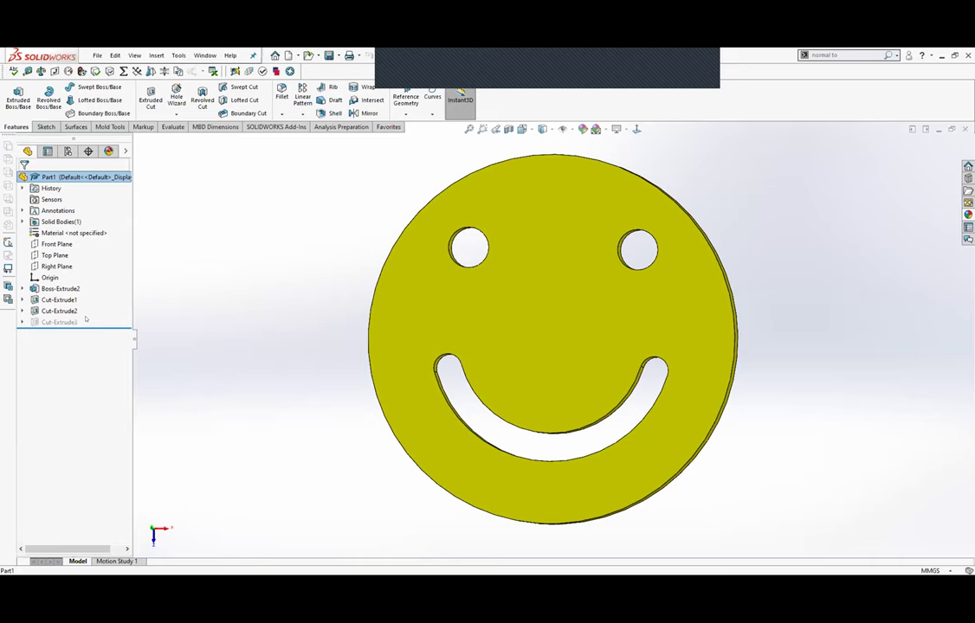
# Suppress Cut-Extrude2, then check the Frowny face and Smiley face configurations.
pyautogui.rightClick(71, 310)
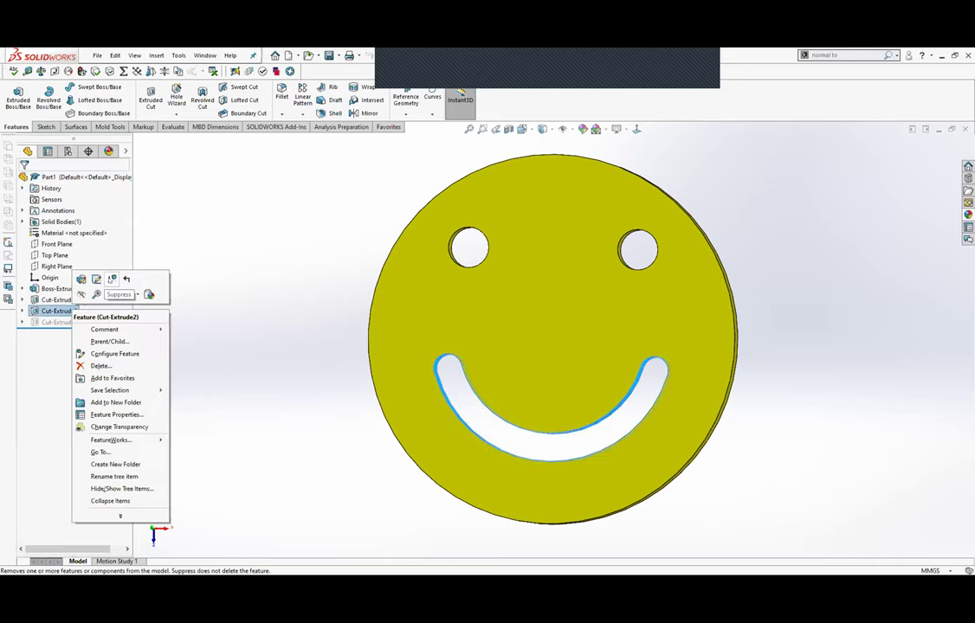
pyautogui.click(113, 279)
pyautogui.click(69, 153)
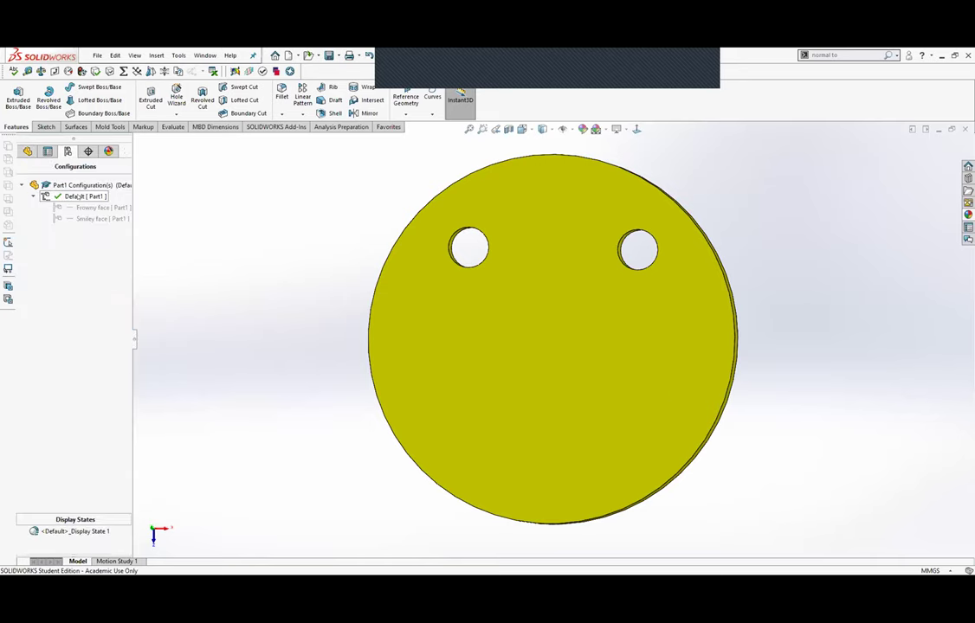
pyautogui.doubleClick(86, 208)
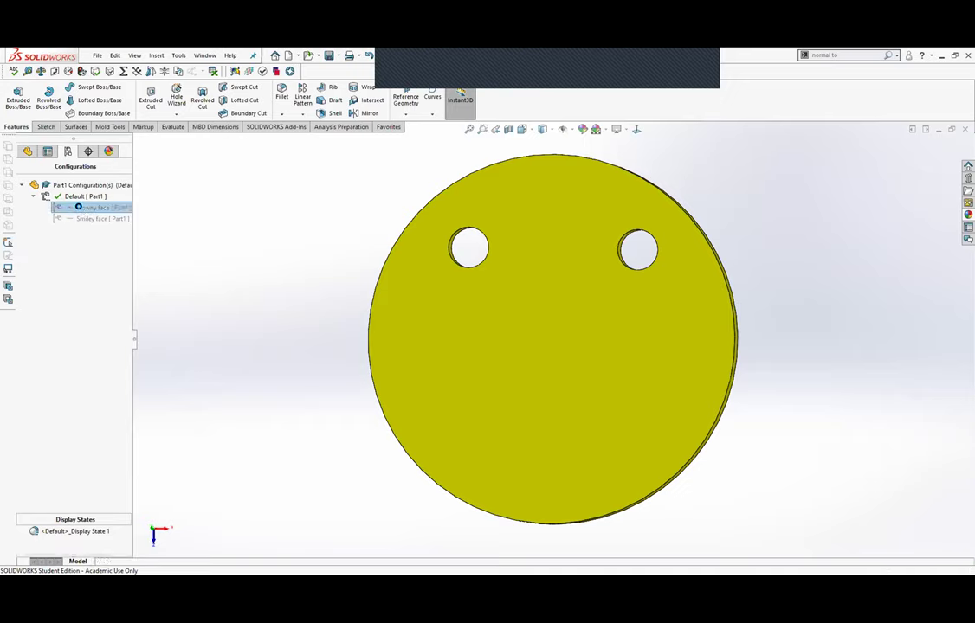
pyautogui.click(86, 219)
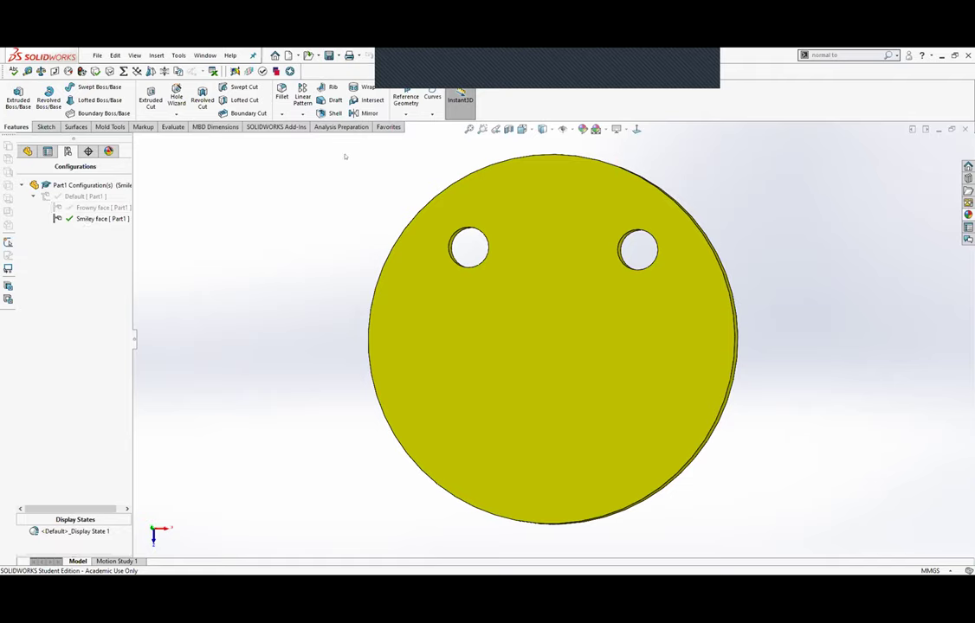
pyautogui.moveTo(338, 221); pyautogui.dragTo(333, 200, button='middle')
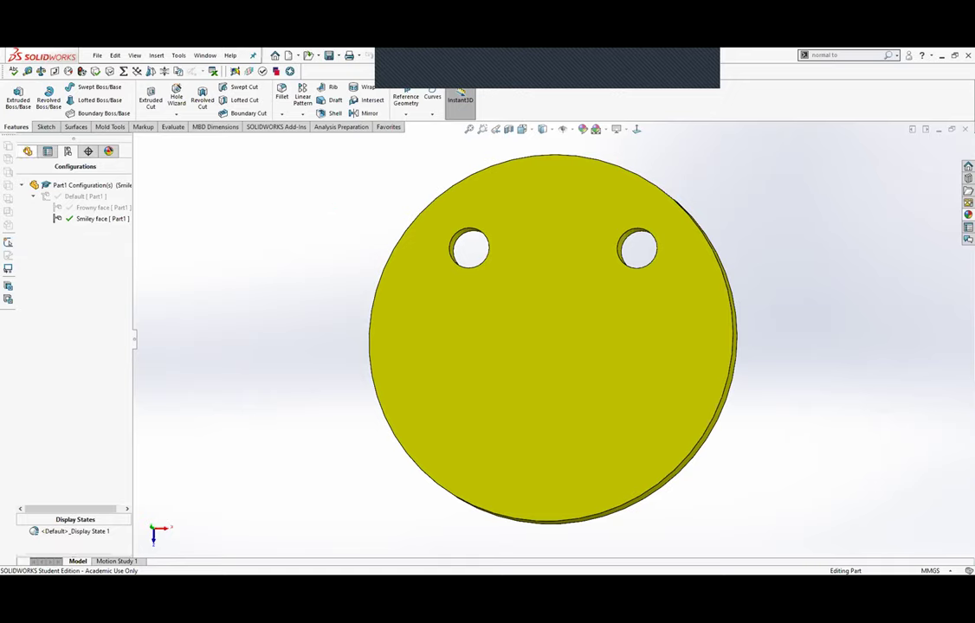
# Activate Frowny face and open Configure Feature for the frown cut Cut-Extrude3.
pyautogui.click(26, 151)
pyautogui.click(68, 151)
pyautogui.doubleClick(91, 208)
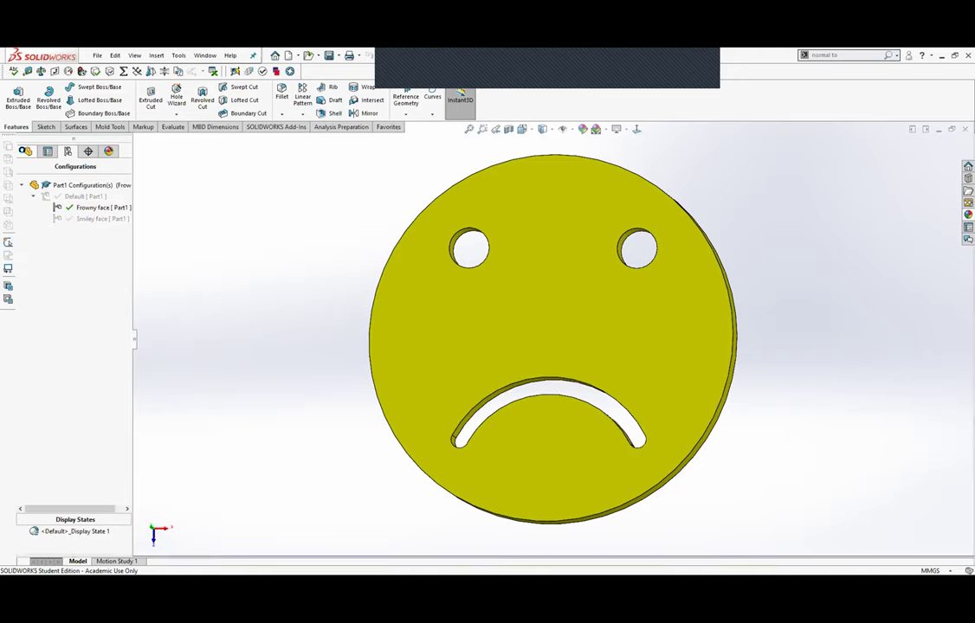
pyautogui.click(26, 151)
pyautogui.click(59, 322)
pyautogui.rightClick(62, 322)
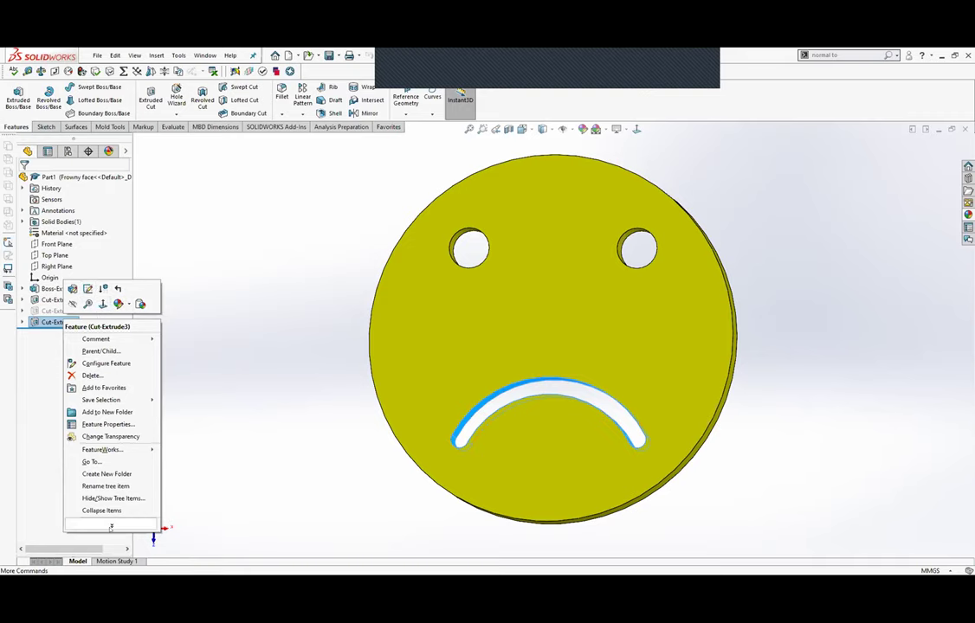
pyautogui.click(111, 527)
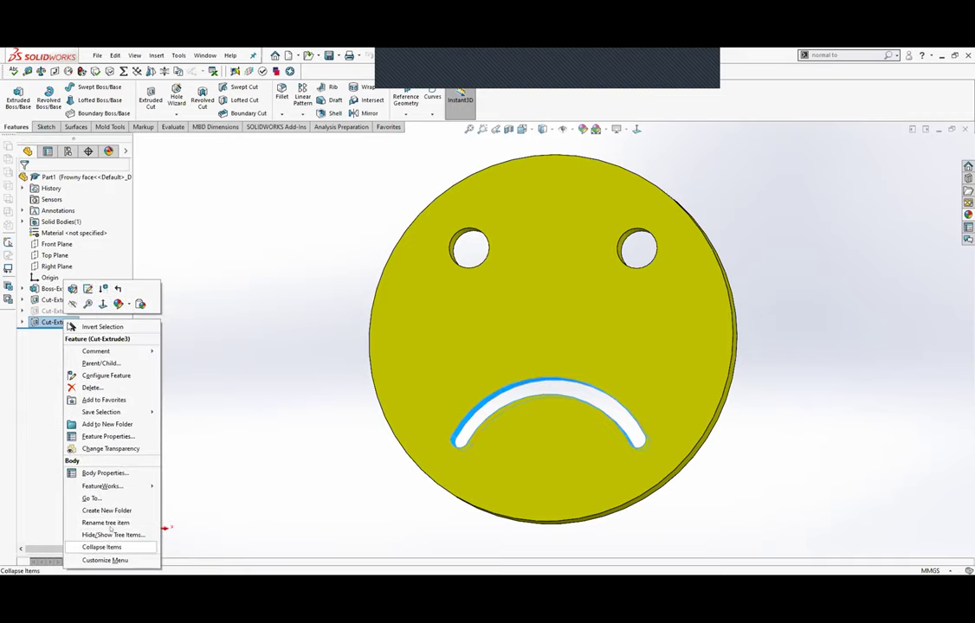
pyautogui.click(114, 374)
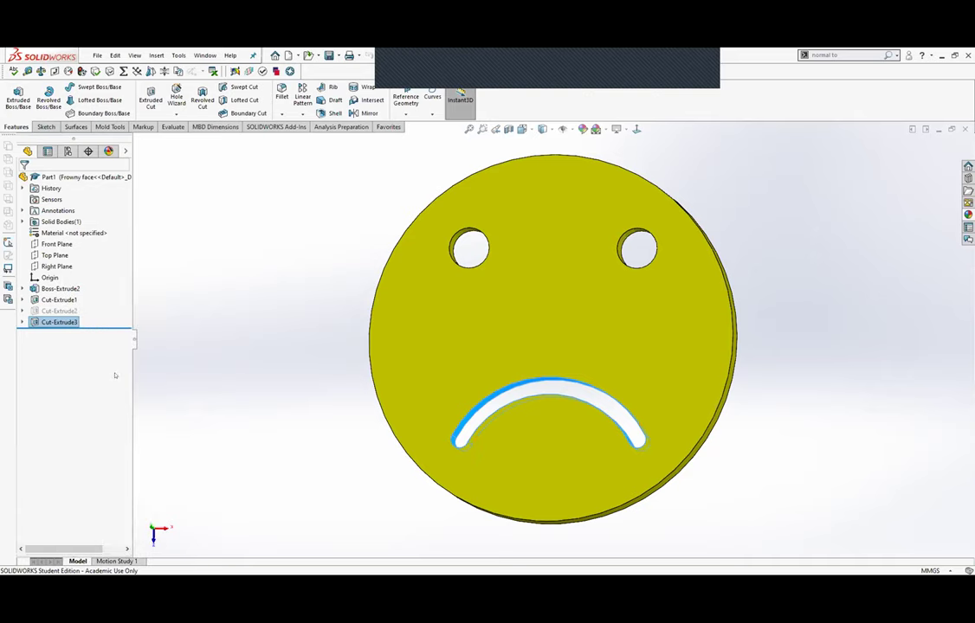
# Dismiss the warning and uncheck Suppress for Smiley face on Cut-Extrude3, applying it.
pyautogui.click(549, 332)
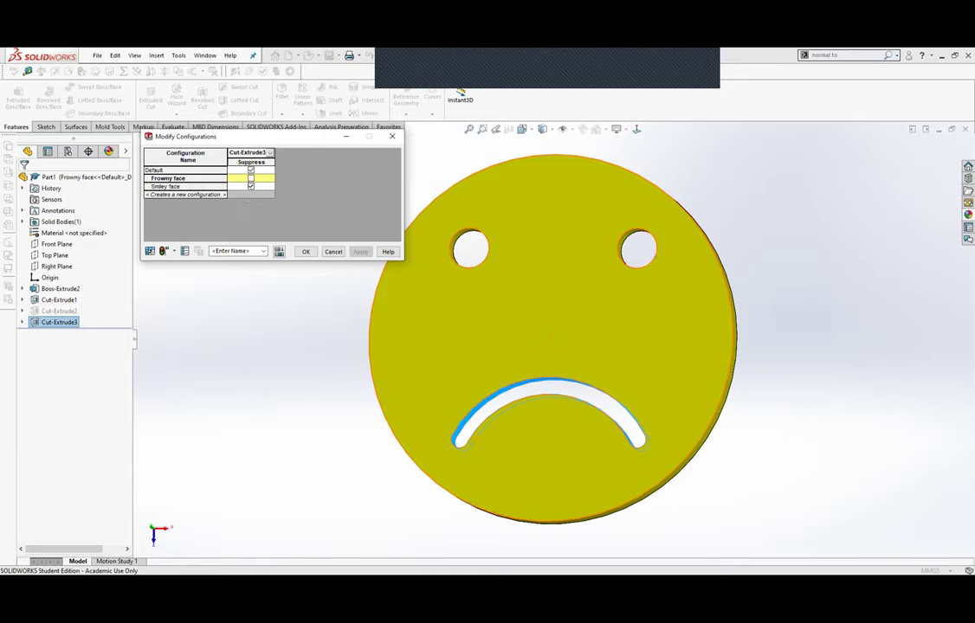
pyautogui.click(250, 186)
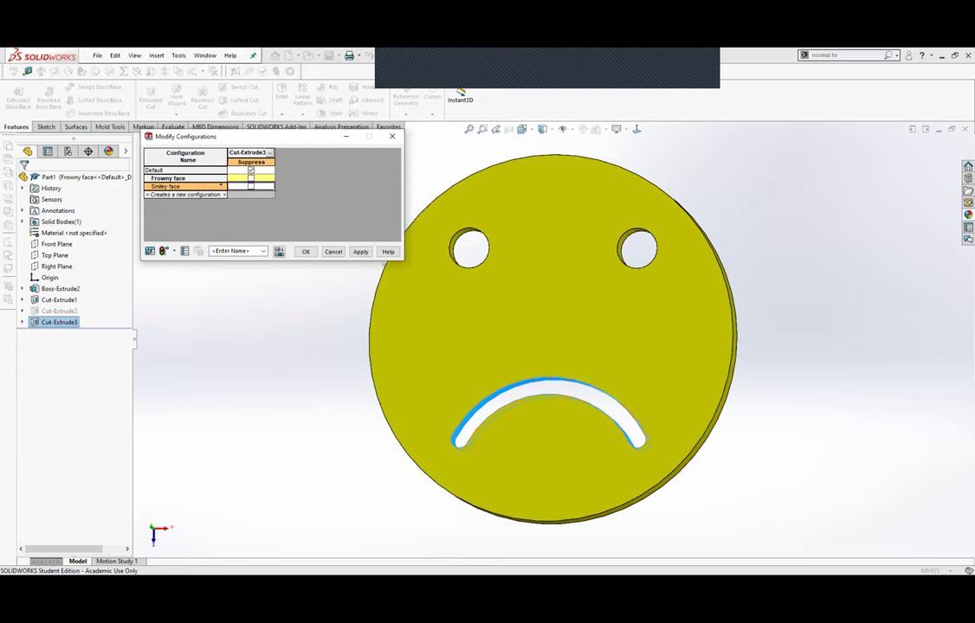
pyautogui.click(250, 187)
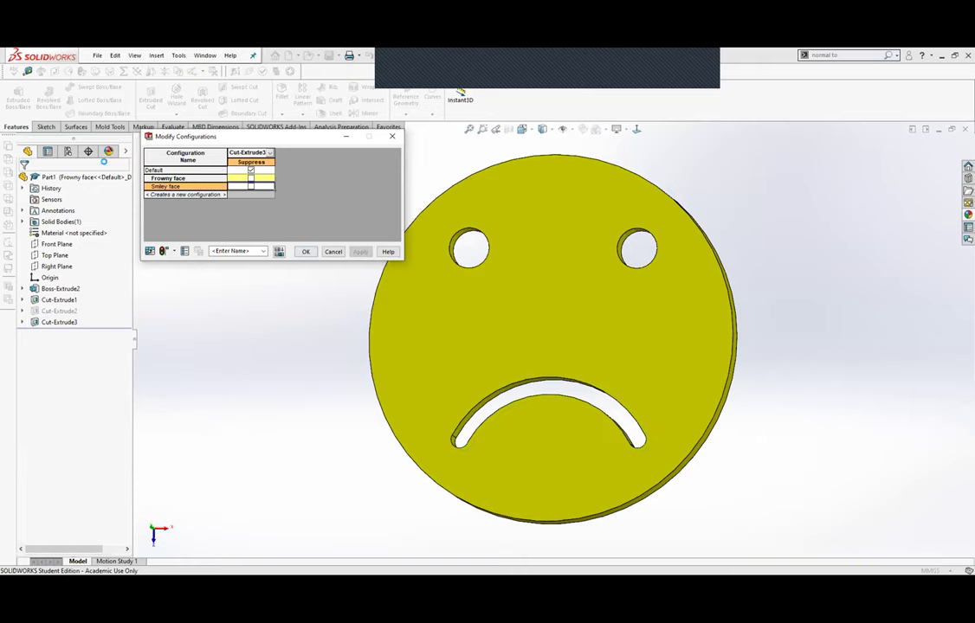
pyautogui.click(68, 152)
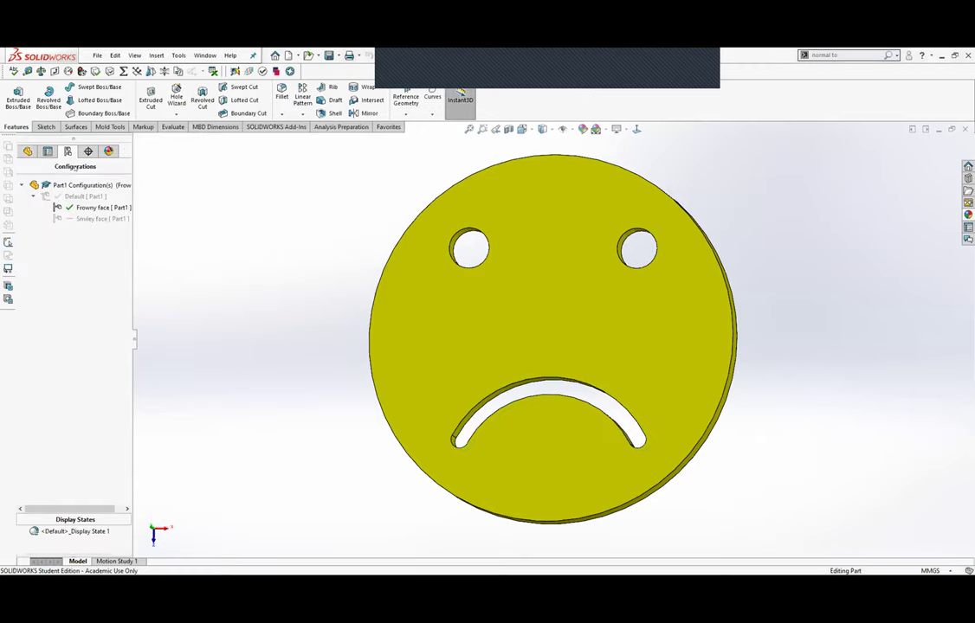
# Configure Cut-Extrude2 so it is unsuppressed in the Smiley face configuration.
pyautogui.doubleClick(86, 218)
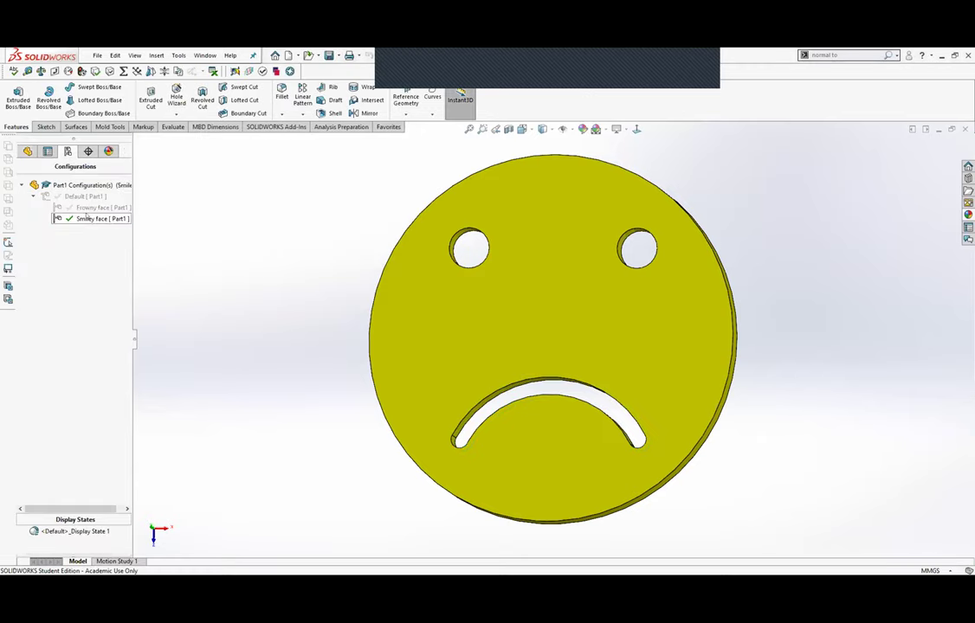
pyautogui.doubleClick(75, 209)
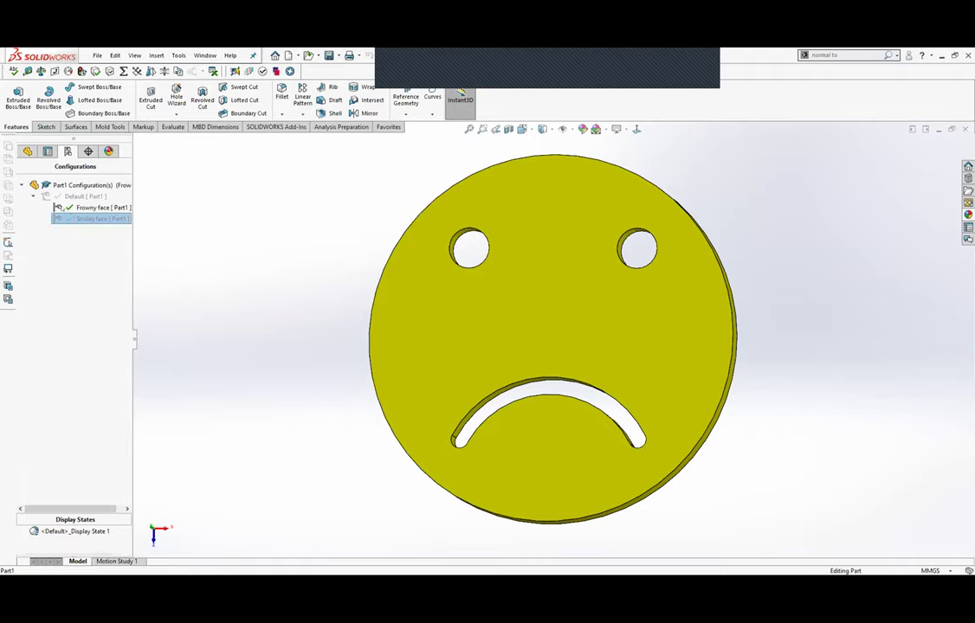
pyautogui.click(27, 151)
pyautogui.rightClick(56, 311)
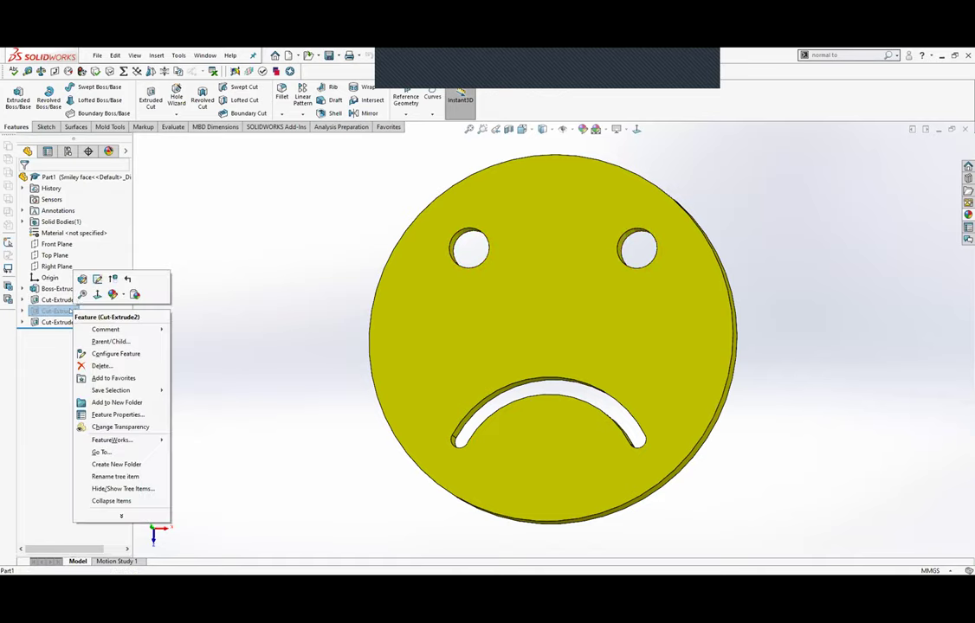
pyautogui.click(125, 348)
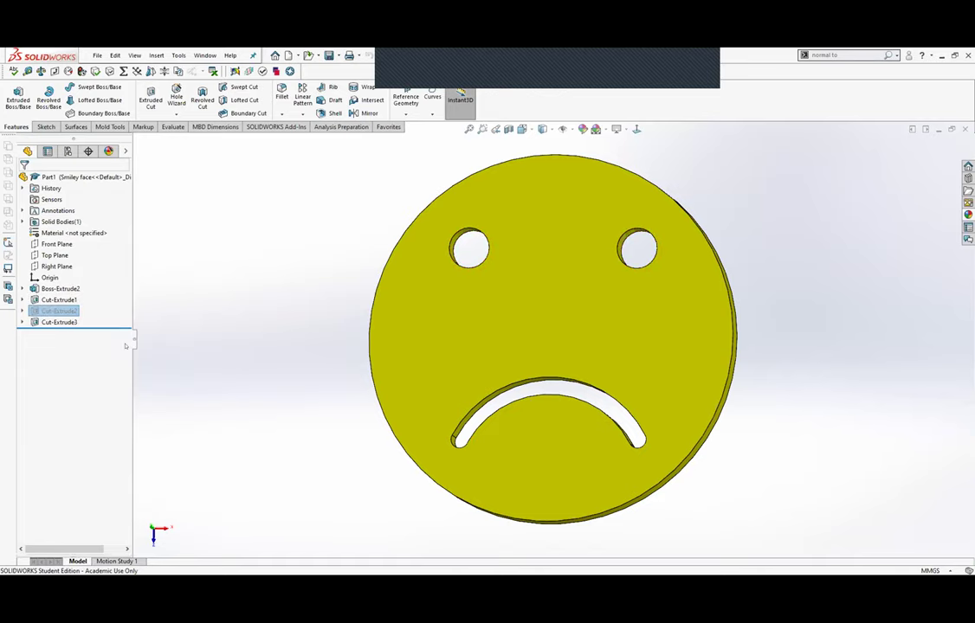
pyautogui.click(561, 333)
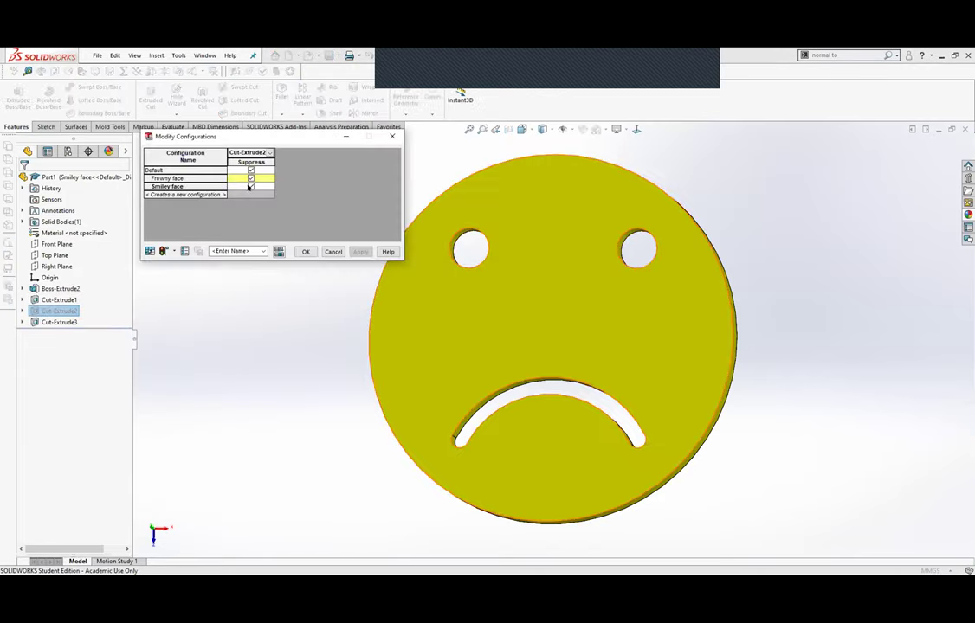
pyautogui.click(250, 186)
pyautogui.click(310, 252)
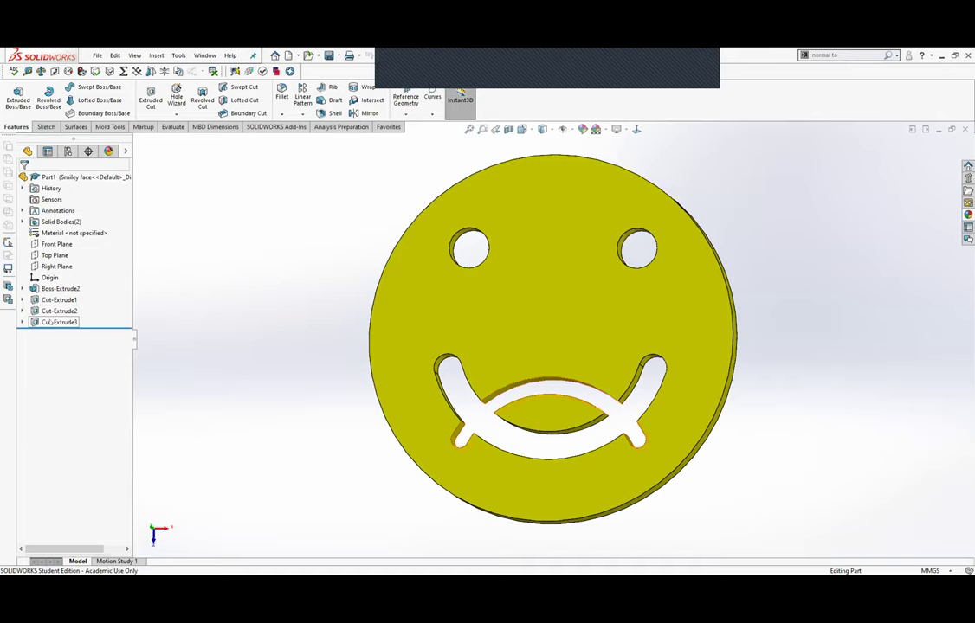
# Suppress Cut-Extrude3, then check Frowny face and Smiley face configurations.
pyautogui.rightClick(49, 322)
pyautogui.click(99, 296)
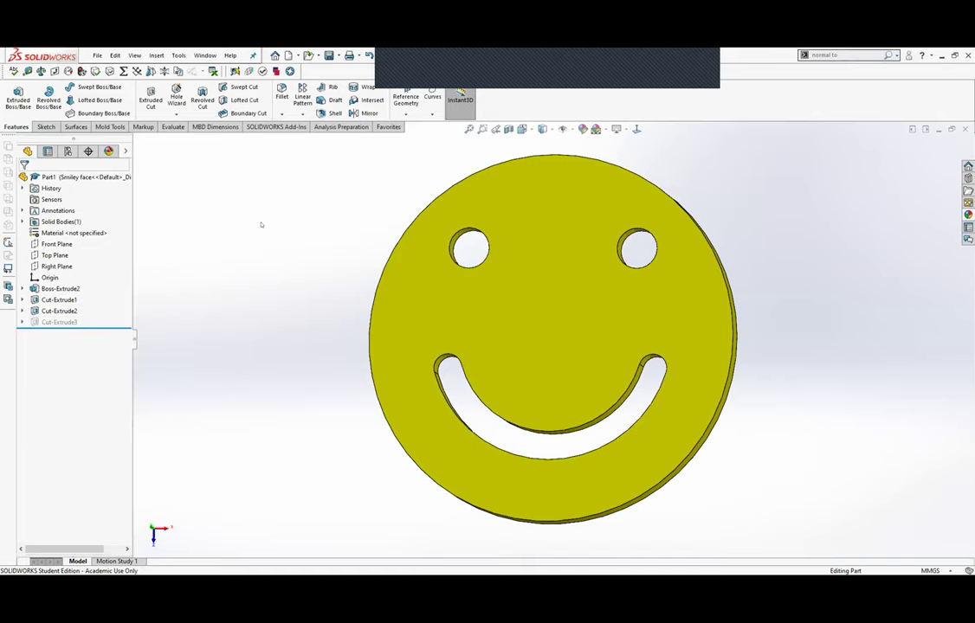
pyautogui.click(67, 151)
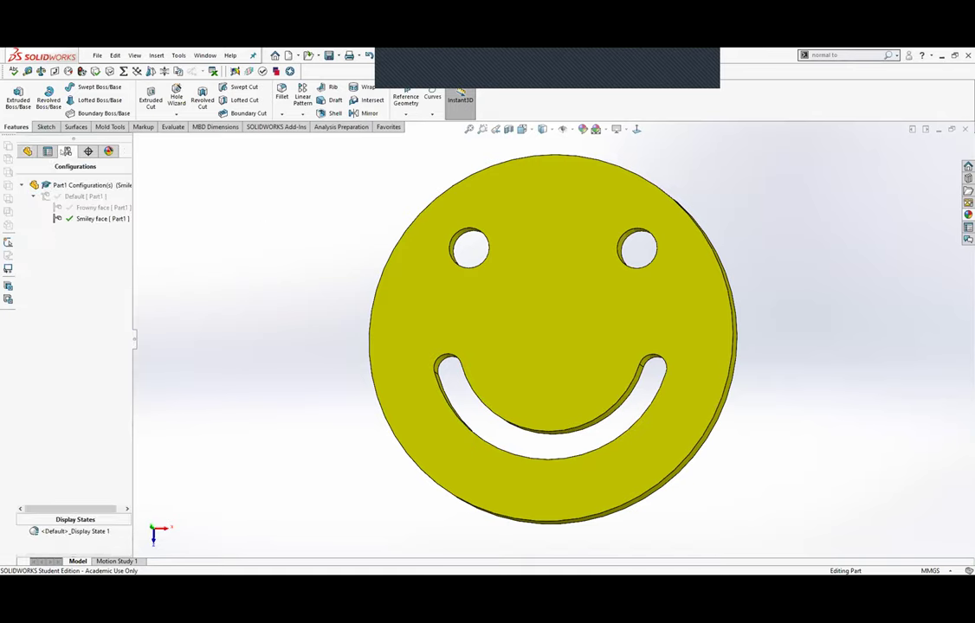
pyautogui.doubleClick(94, 208)
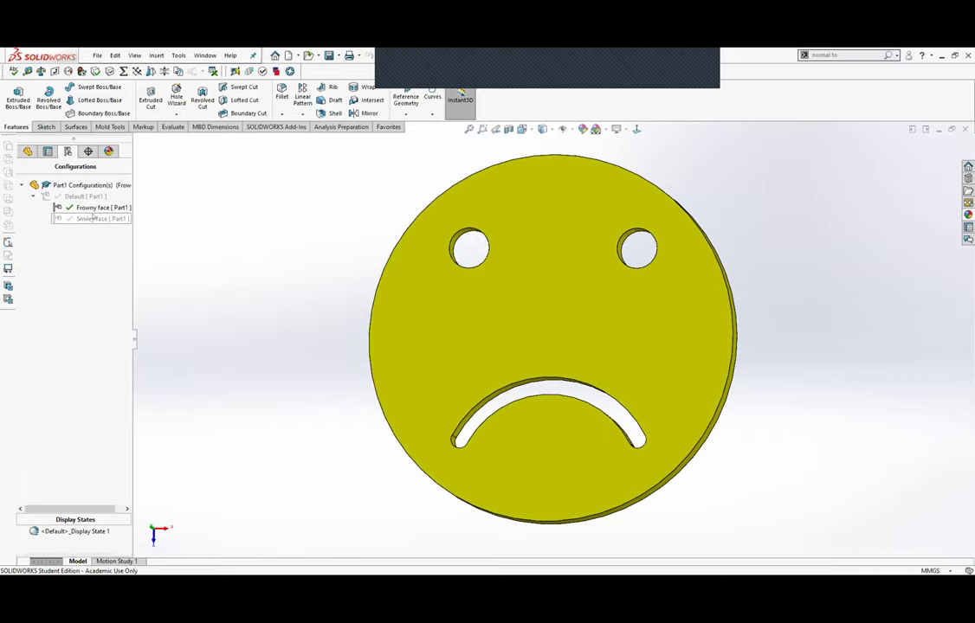
pyautogui.doubleClick(94, 219)
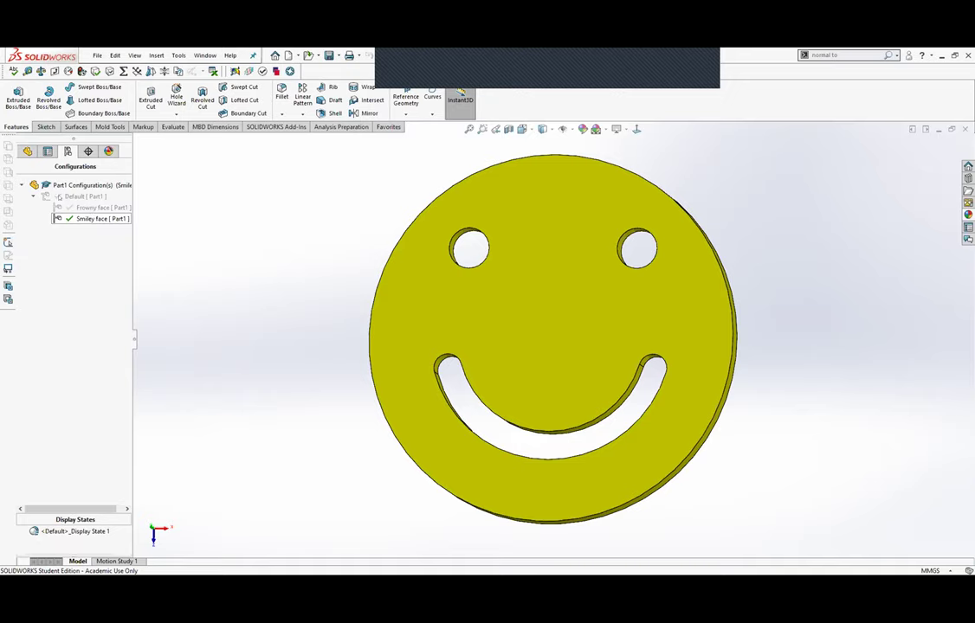
pyautogui.click(27, 152)
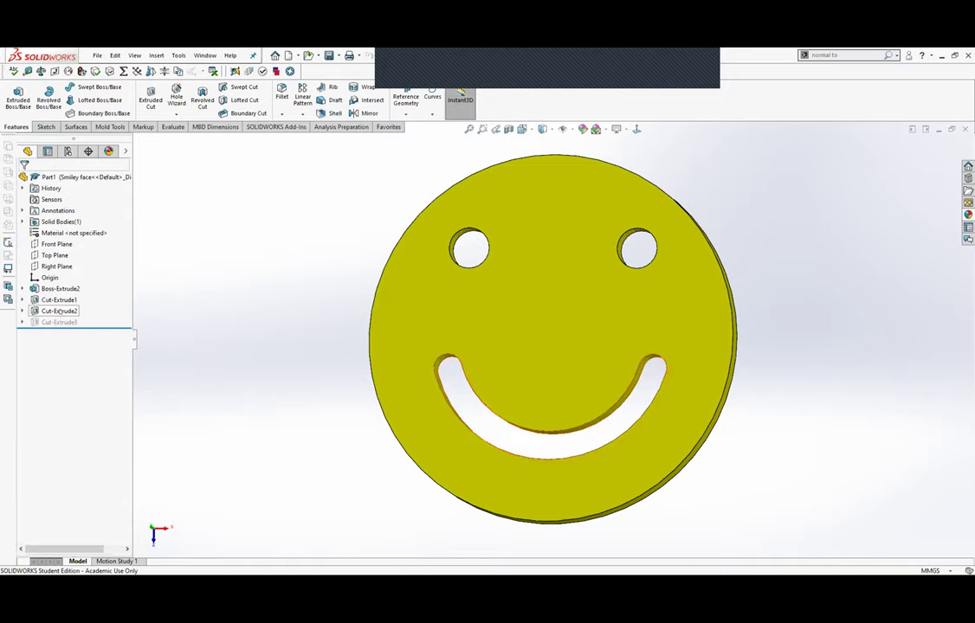
pyautogui.rightClick(67, 311)
pyautogui.click(100, 352)
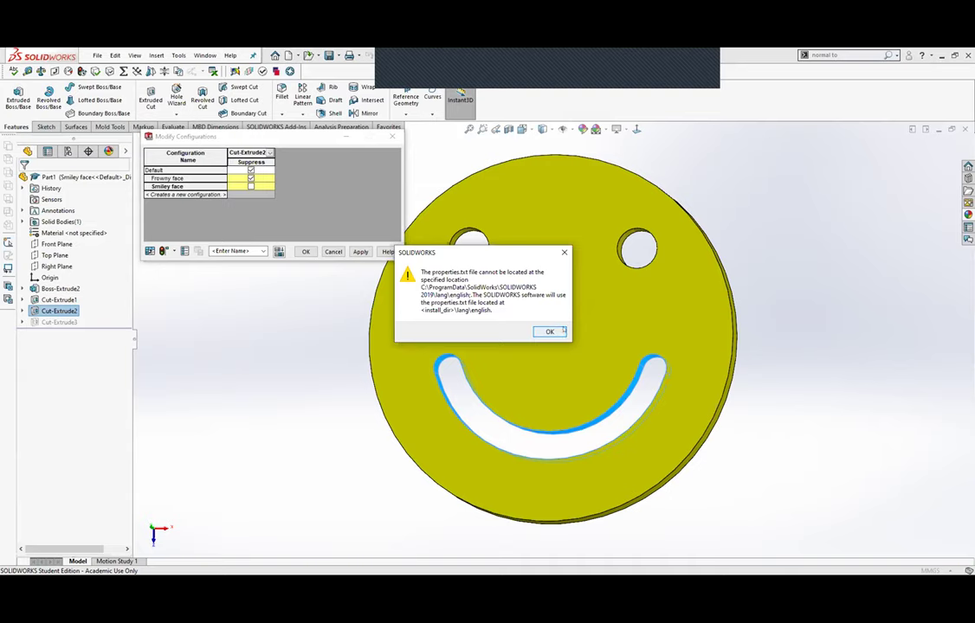
pyautogui.click(550, 331)
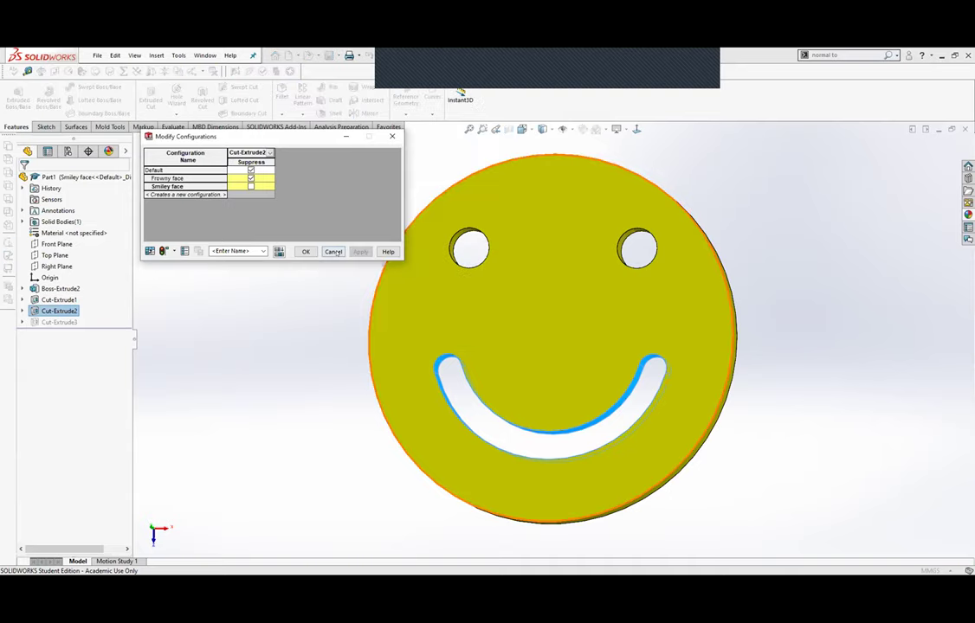
pyautogui.click(334, 252)
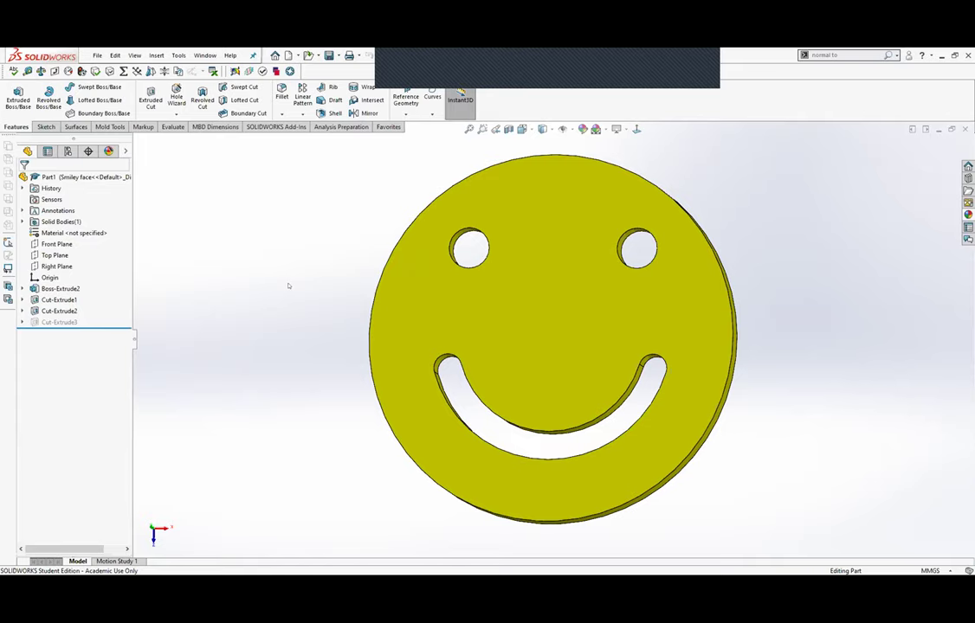
# Orbit the disc, then apply Normal To on its front face for a square-on view.
pyautogui.moveTo(287, 313); pyautogui.dragTo(264, 305, button='middle')
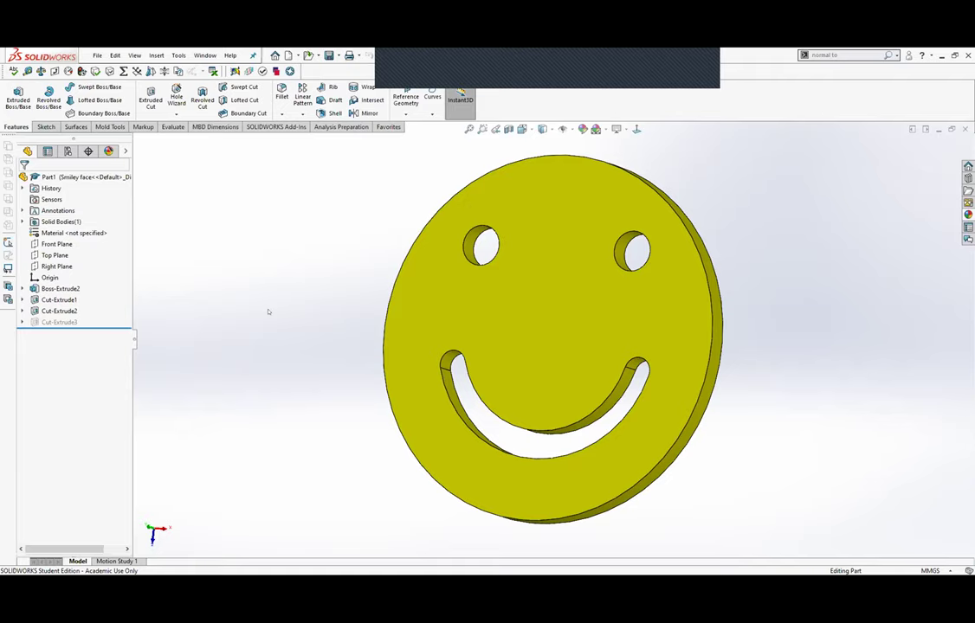
pyautogui.click(68, 288)
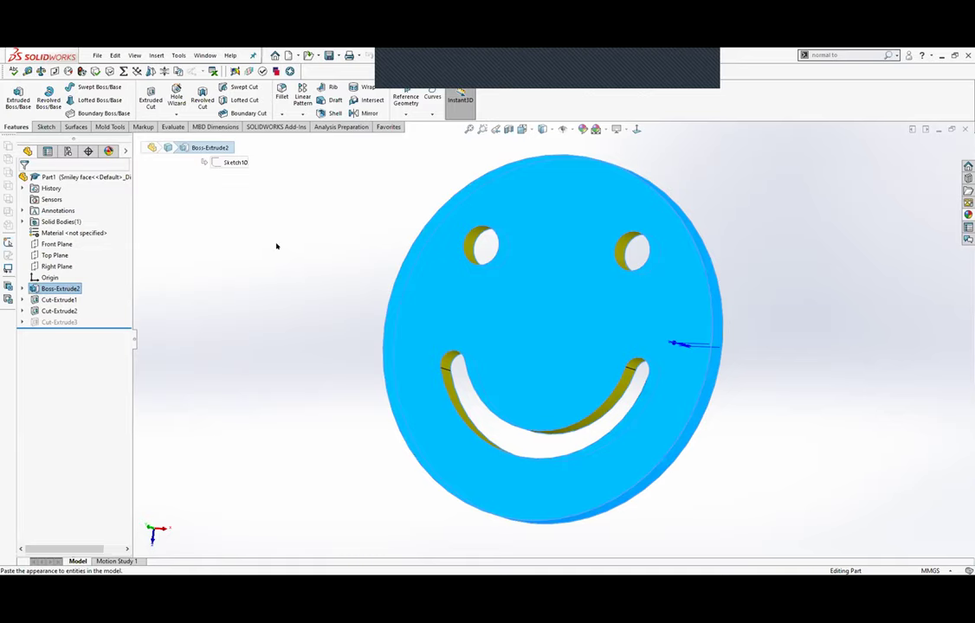
pyautogui.click(276, 246)
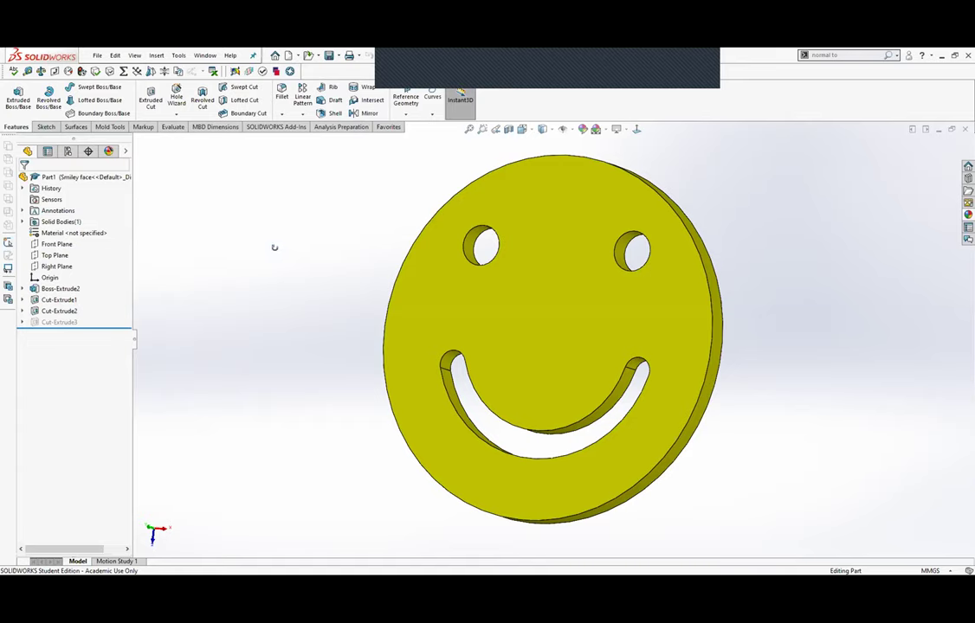
pyautogui.moveTo(272, 246); pyautogui.dragTo(274, 233, button='middle')
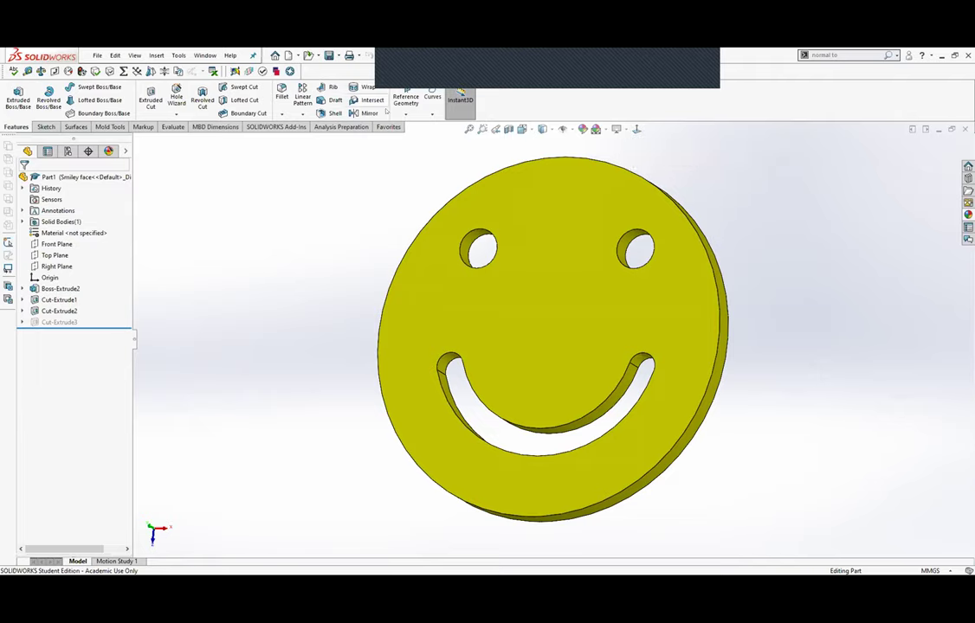
pyautogui.moveTo(798, 294)
pyautogui.mouseDown(button='middle')
pyautogui.moveTo(822, 176)
pyautogui.moveTo(774, 230)
pyautogui.moveTo(496, 272)
pyautogui.mouseUp(button='middle')
pyautogui.click(589, 309)
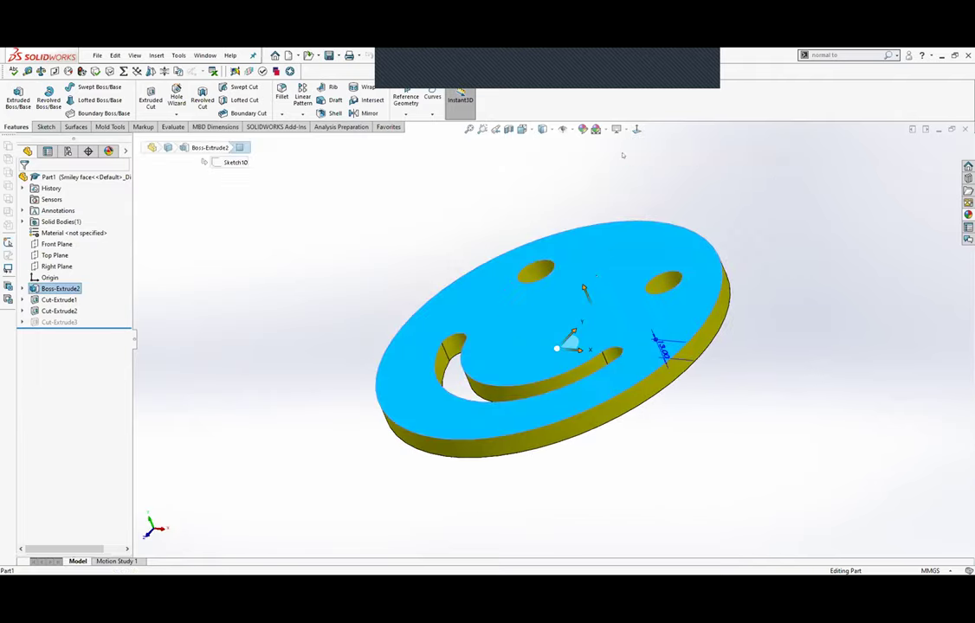
pyautogui.click(636, 128)
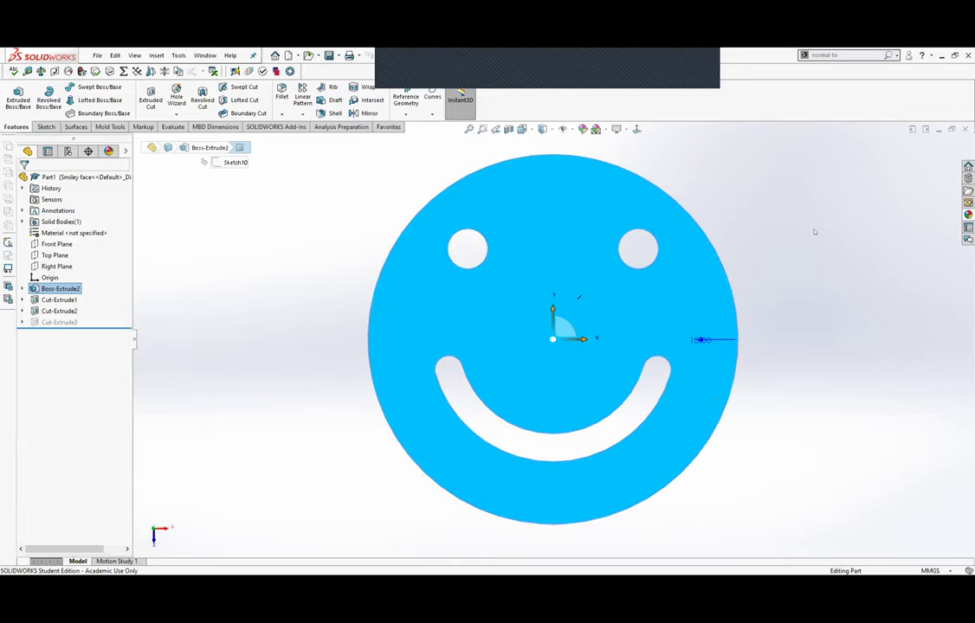
pyautogui.click(814, 232)
# Add Normal To from Standard Views to the heads-up view toolbar via Customize.
pyautogui.rightClick(604, 129)
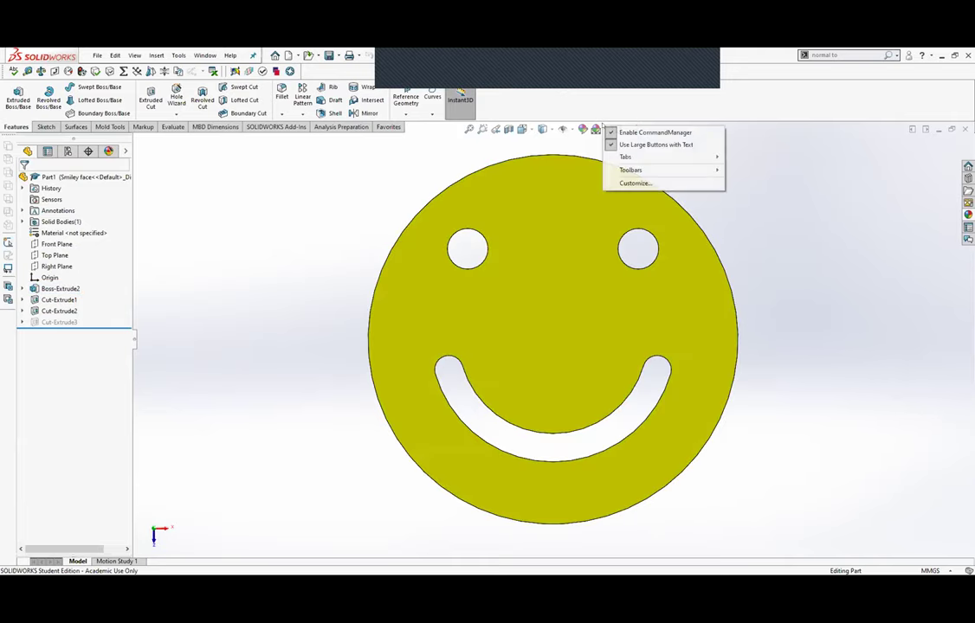
pyautogui.click(624, 184)
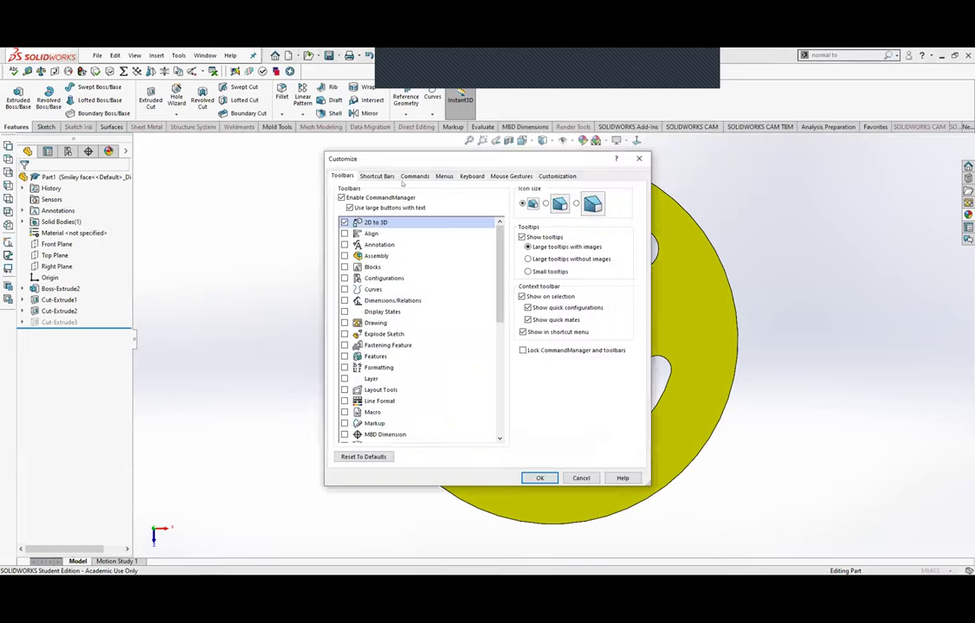
pyautogui.click(412, 177)
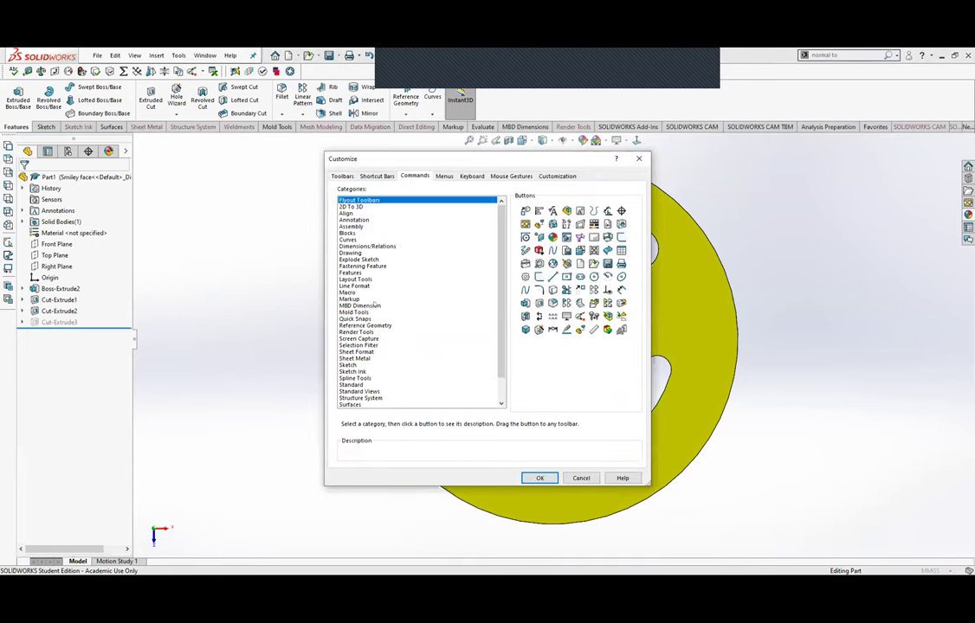
pyautogui.scroll(-2, 379, 370)
pyautogui.click(379, 365)
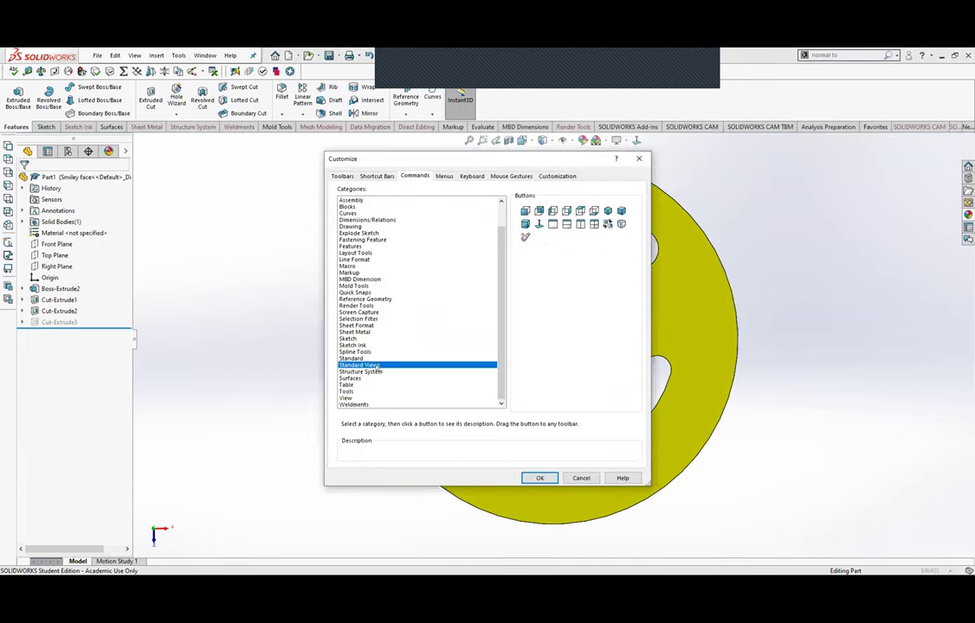
pyautogui.click(538, 223)
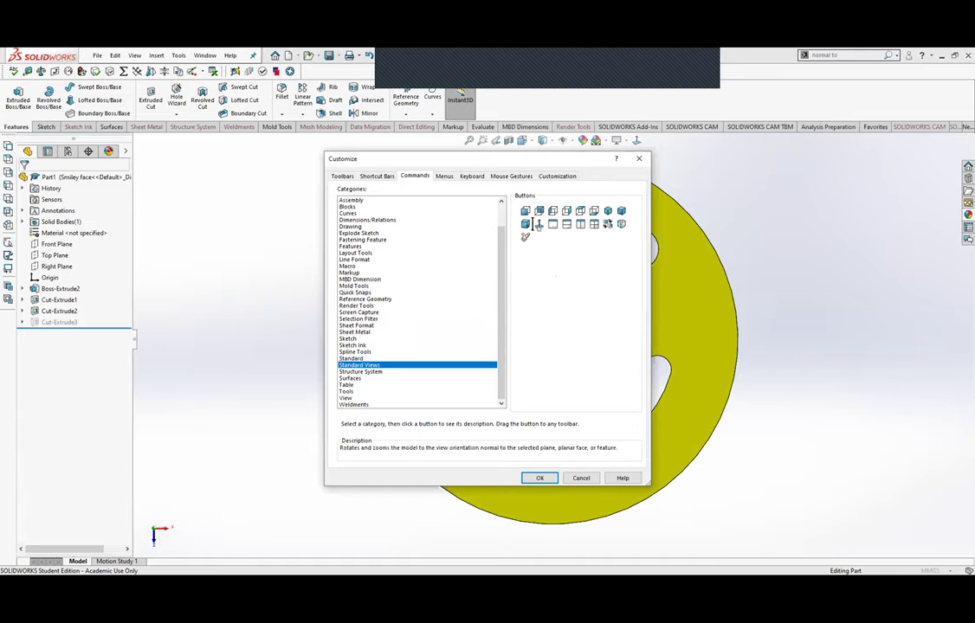
pyautogui.moveTo(538, 224); pyautogui.dragTo(640, 140)
pyautogui.click(539, 478)
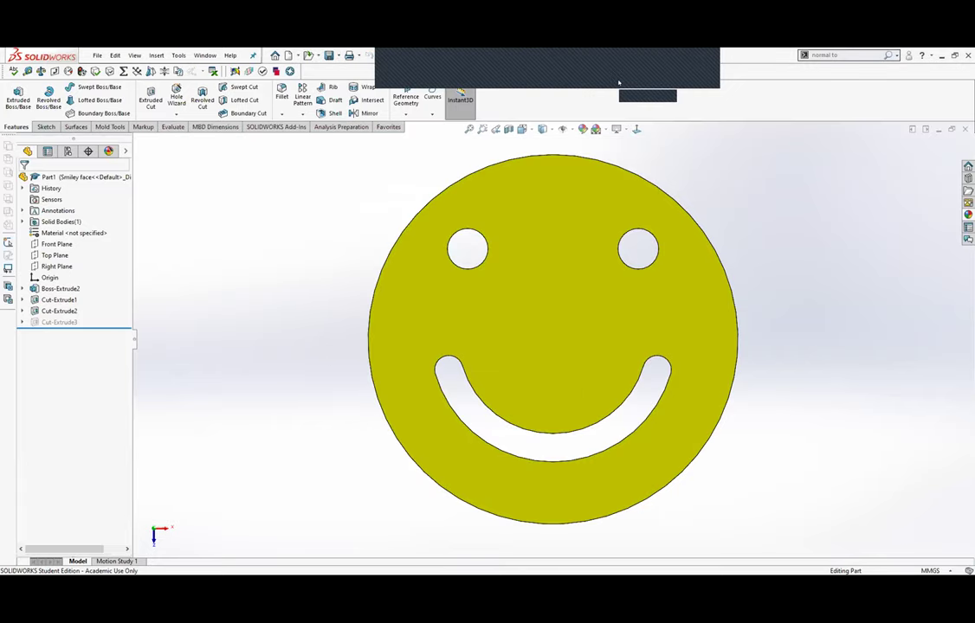
# Turn the smiley part square-on to its front face, then orbit to show its thickness.
pyautogui.rightClick(565, 249)
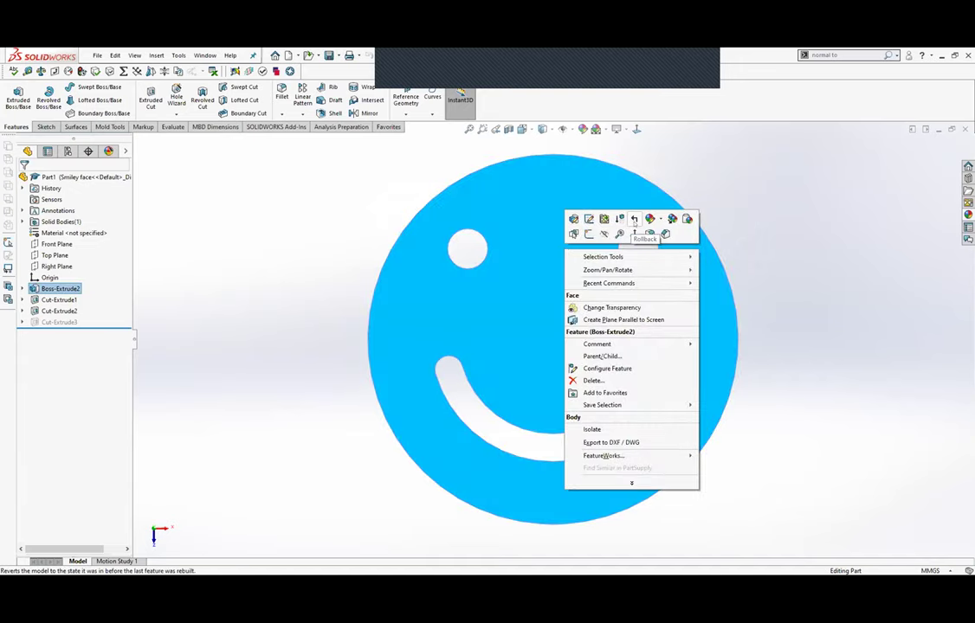
pyautogui.click(783, 260)
pyautogui.moveTo(783, 265)
pyautogui.mouseDown(button='middle')
pyautogui.moveTo(742, 152)
pyautogui.moveTo(569, 307)
pyautogui.mouseUp(button='middle')
pyautogui.rightClick(570, 307)
pyautogui.click(639, 289)
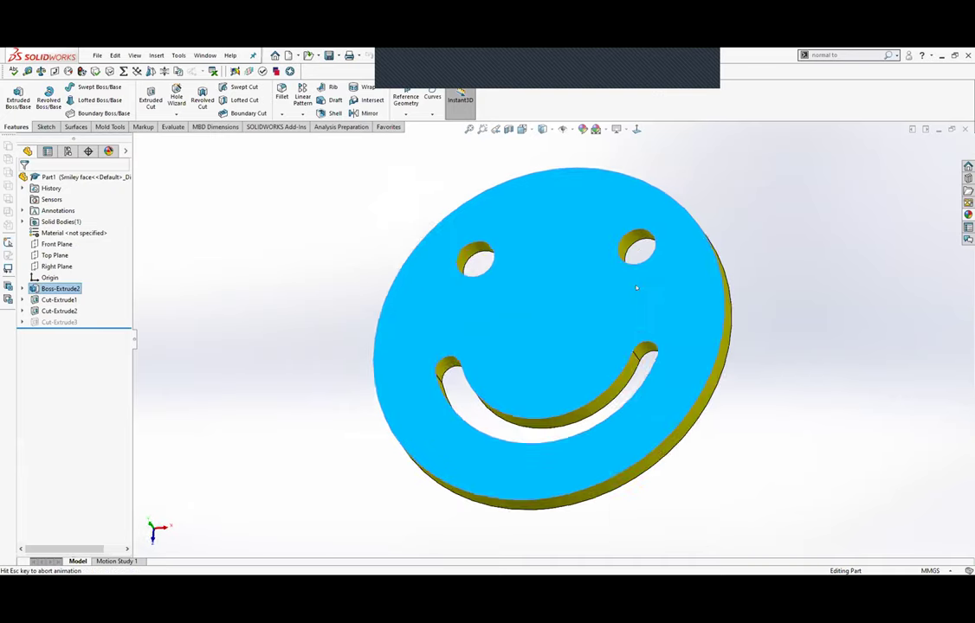
pyautogui.click(803, 260)
pyautogui.moveTo(785, 291); pyautogui.dragTo(753, 268, button='middle')
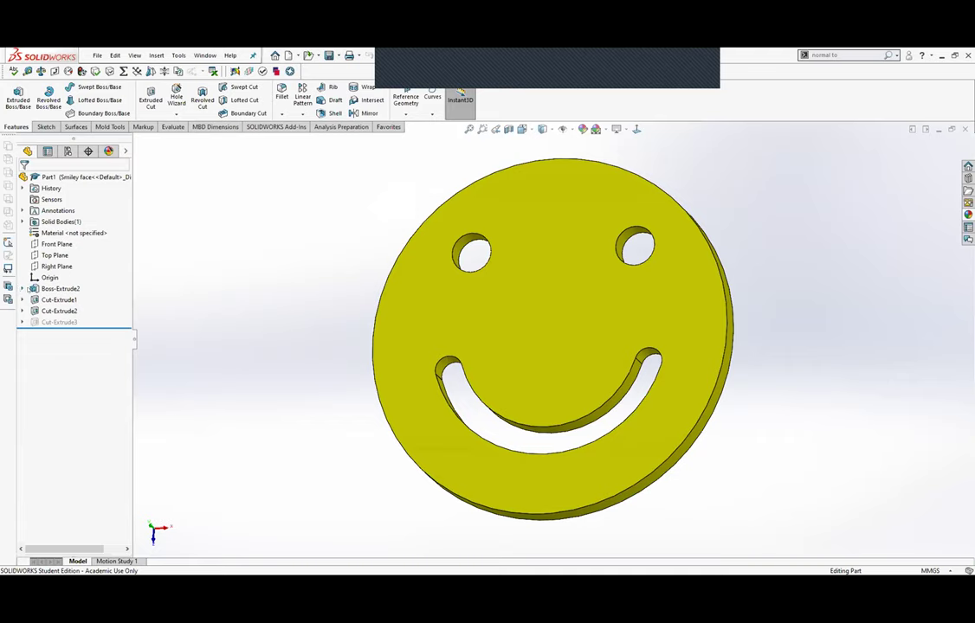
# Expand Boss-Extrude2, view the part Normal To Sketch10, then tilt it back into 3D.
pyautogui.click(21, 288)
pyautogui.rightClick(53, 300)
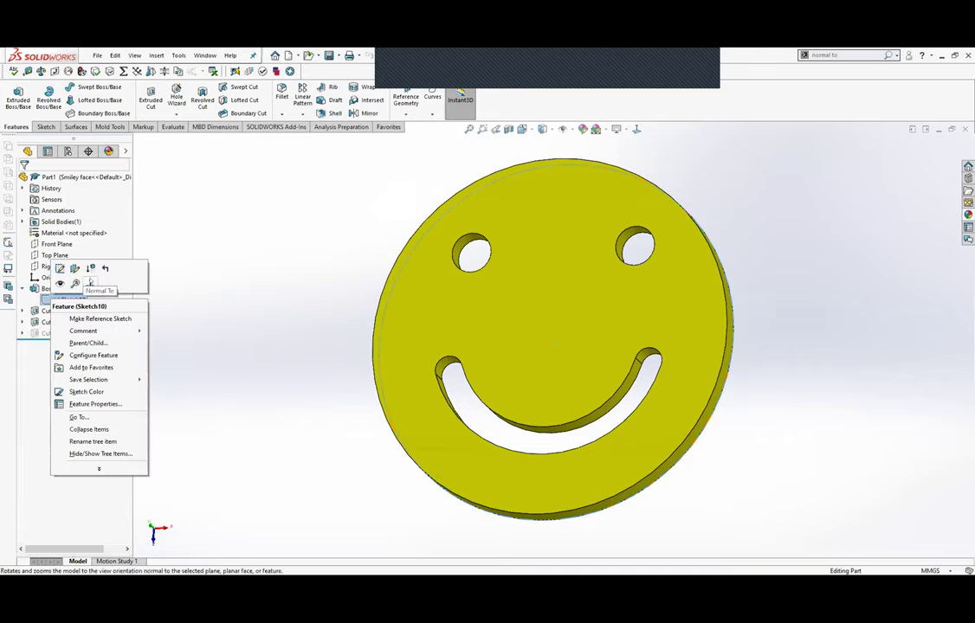
pyautogui.click(91, 269)
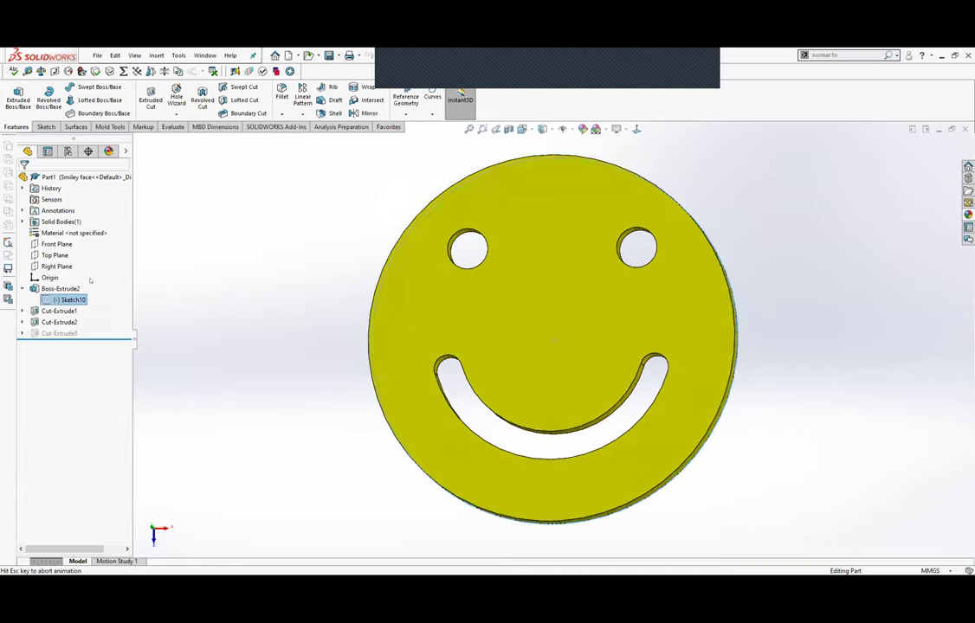
pyautogui.click(304, 274)
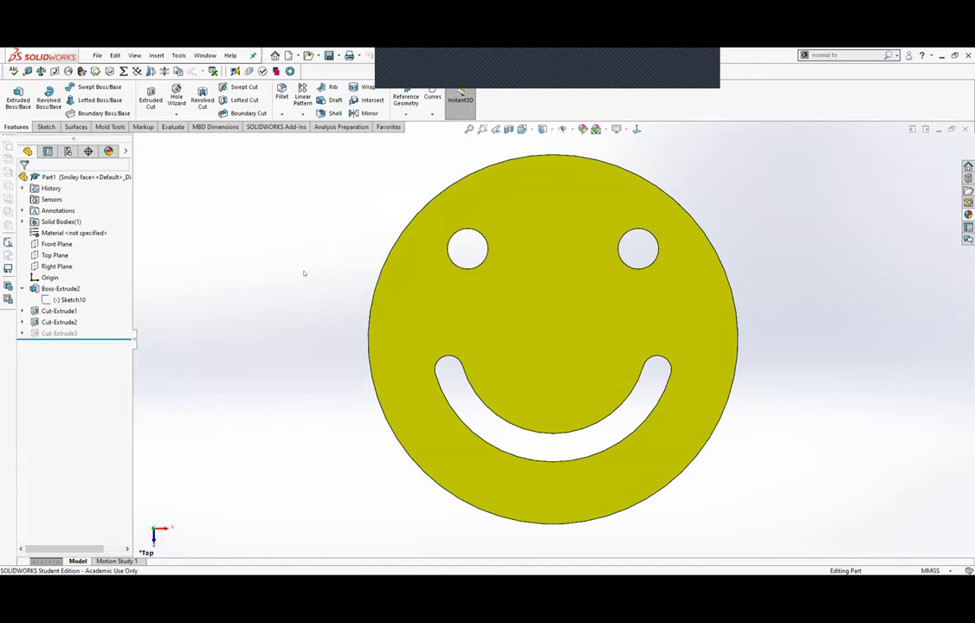
pyautogui.moveTo(206, 310)
pyautogui.mouseDown(button='middle')
pyautogui.moveTo(221, 280)
pyautogui.moveTo(203, 288)
pyautogui.moveTo(209, 268)
pyautogui.moveTo(208, 282)
pyautogui.mouseUp(button='middle')
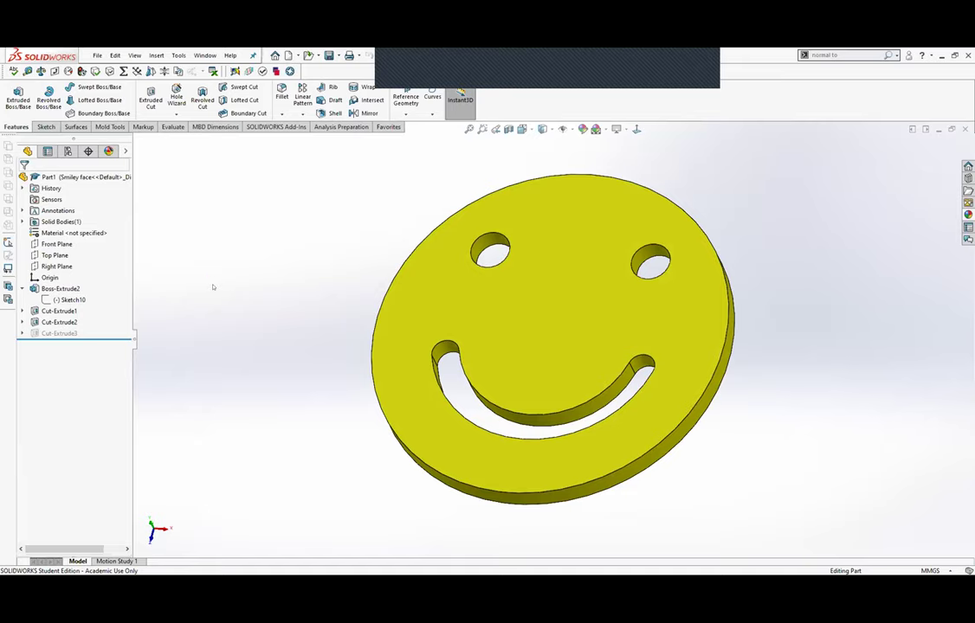
# Use the Spacebar orientation cube to view the smiley part from the Top.
pyautogui.press('space')
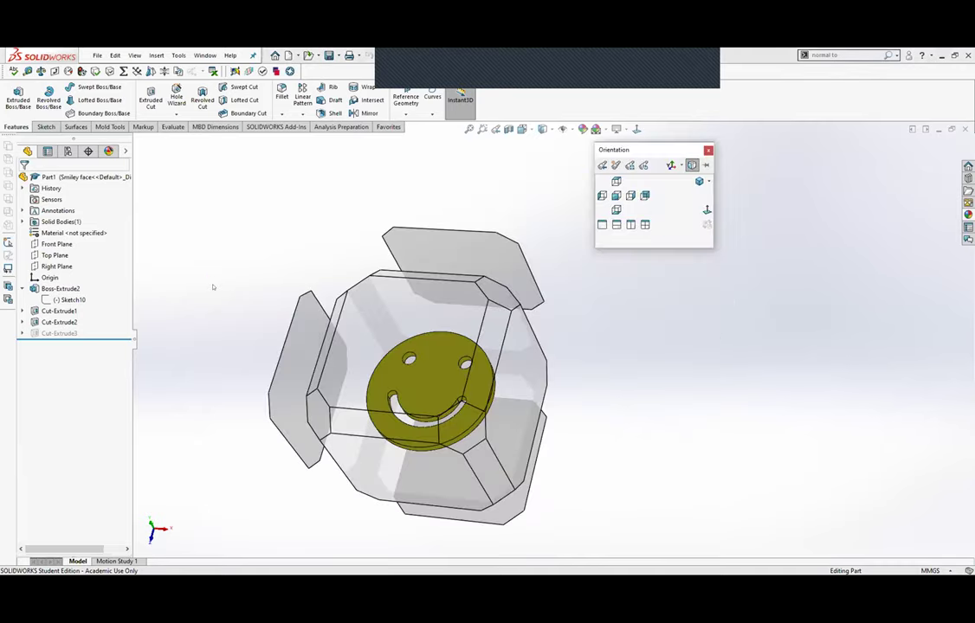
pyautogui.click(297, 372)
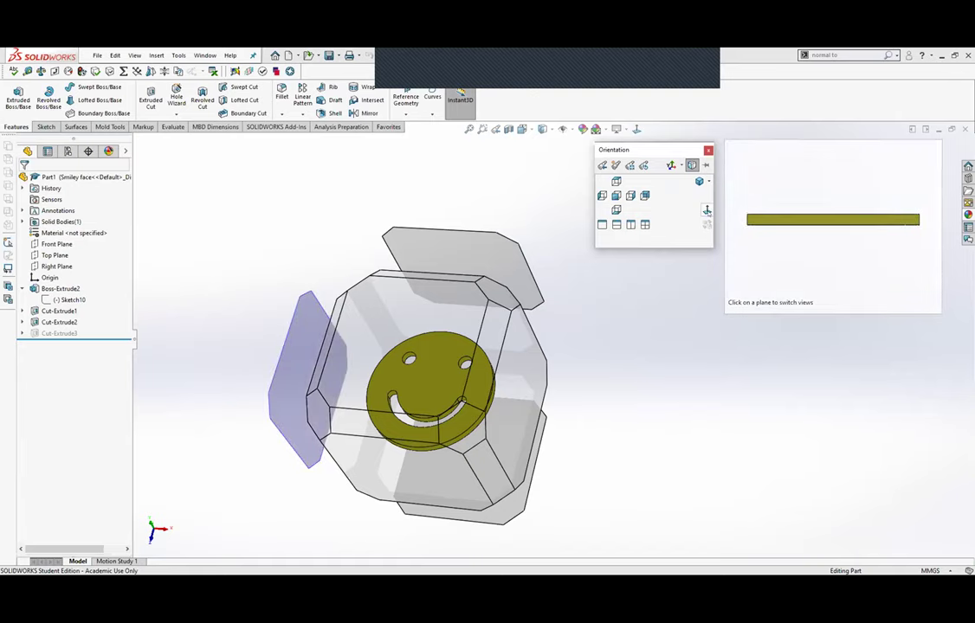
pyautogui.click(456, 327)
pyautogui.moveTo(467, 485)
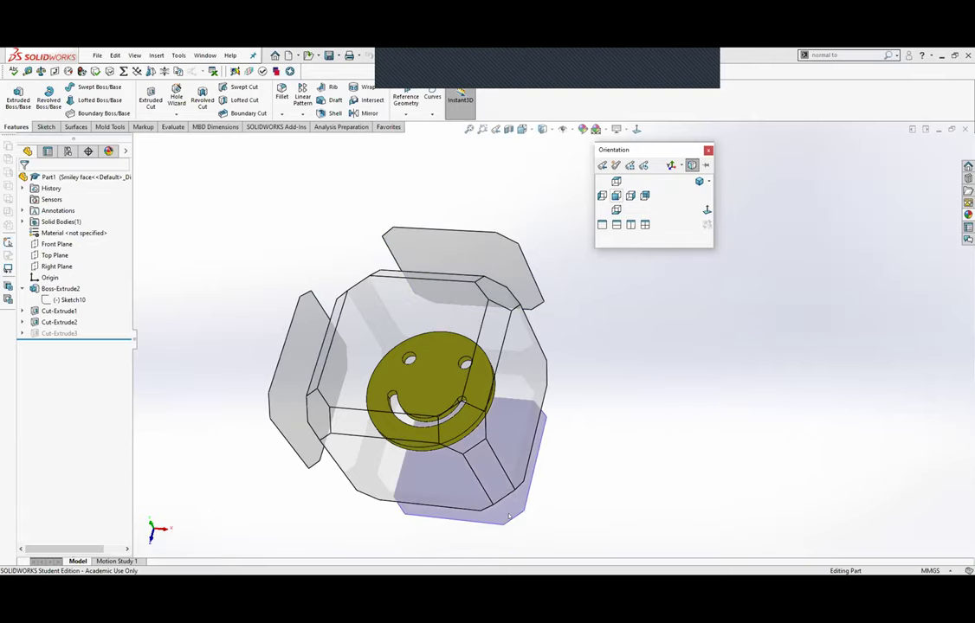
pyautogui.click(833, 302)
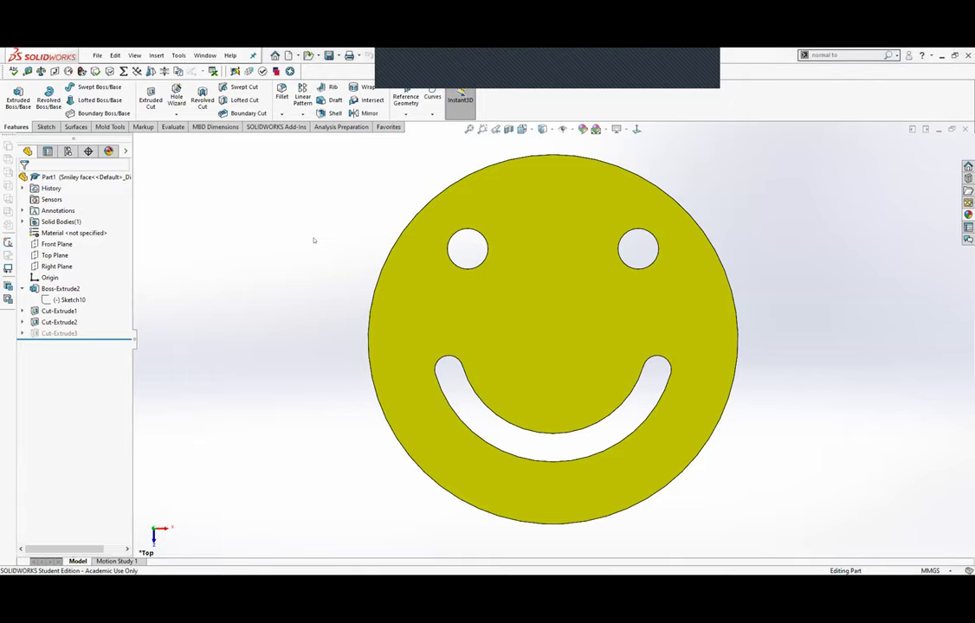
pyautogui.hotkey('ctrl', '1')
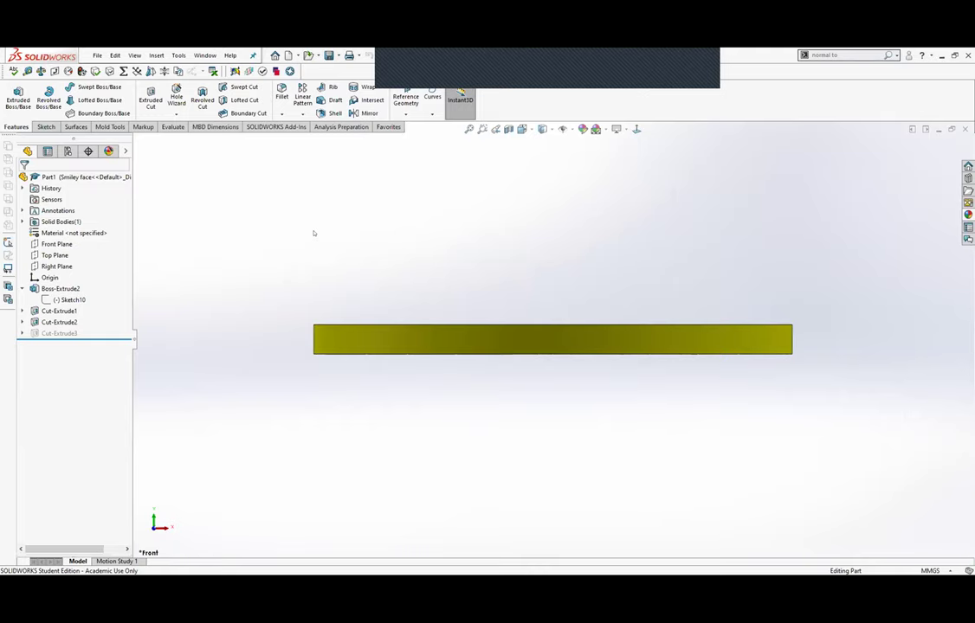
pyautogui.hotkey('ctrl', '7')
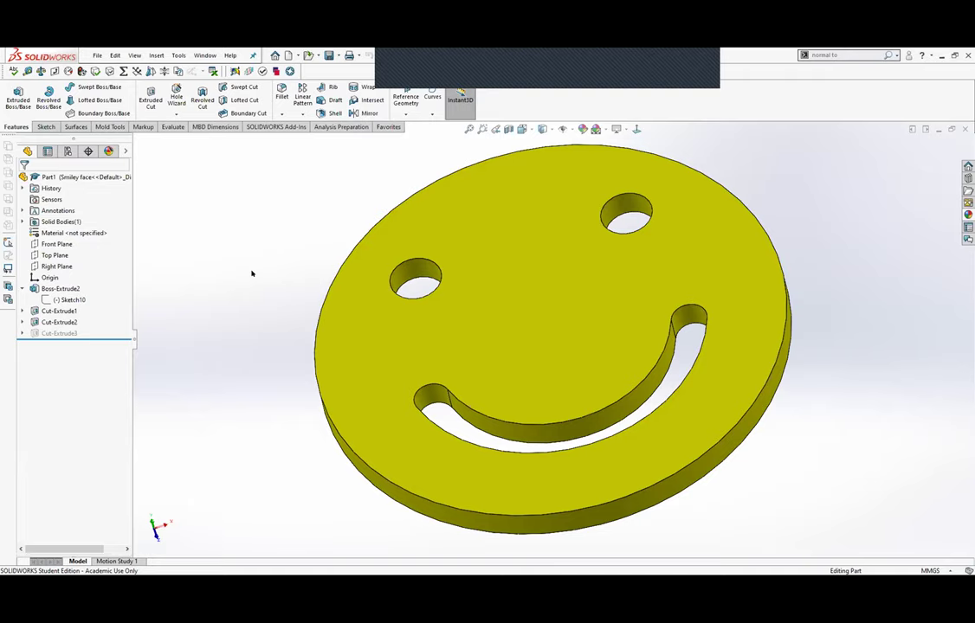
pyautogui.hotkey('ctrl', '2')
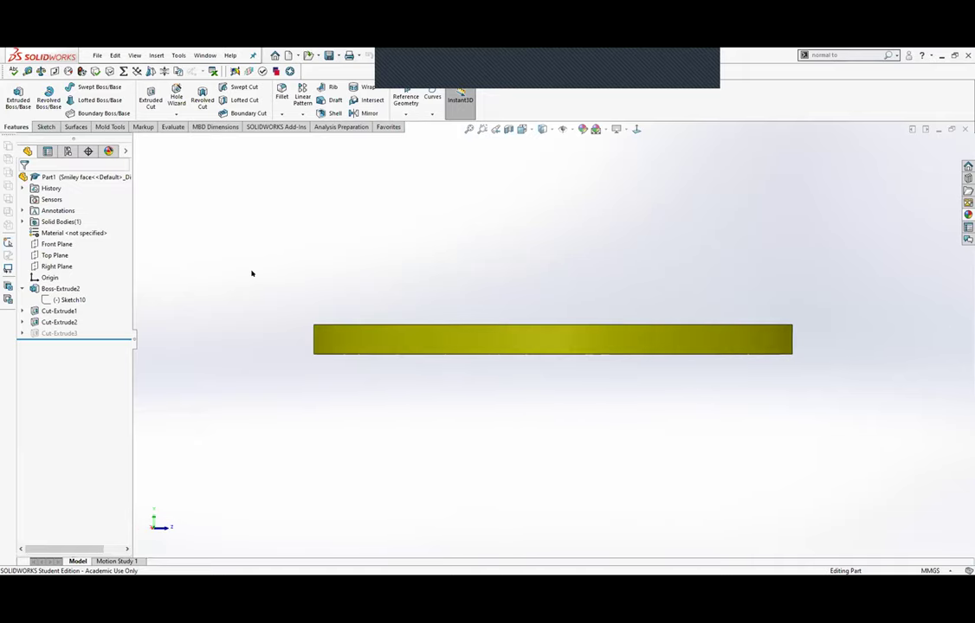
pyautogui.hotkey('ctrl', '4')
pyautogui.hotkey('ctrl', '1')
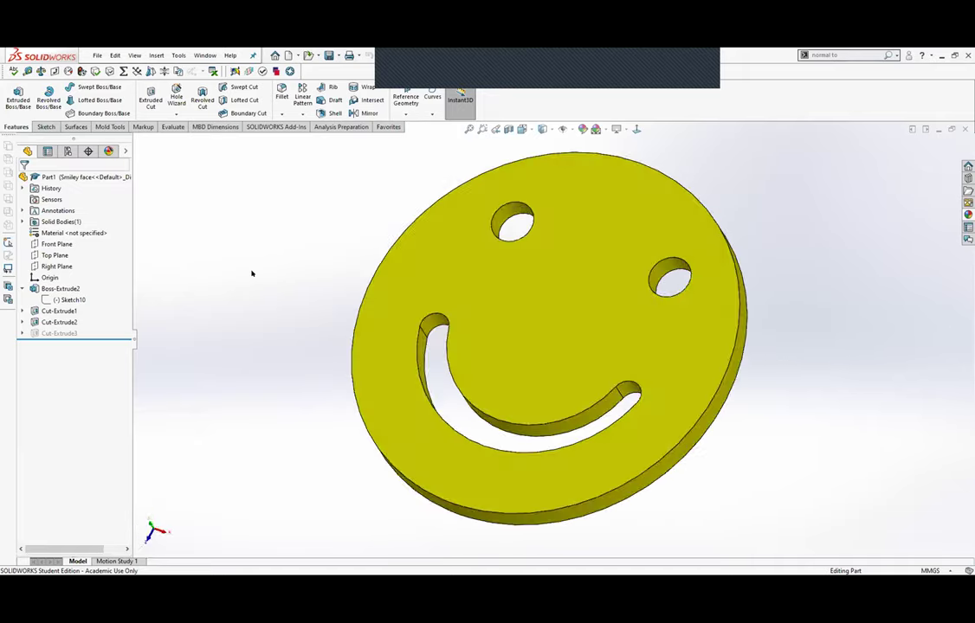
pyautogui.hotkey('ctrl', '6')
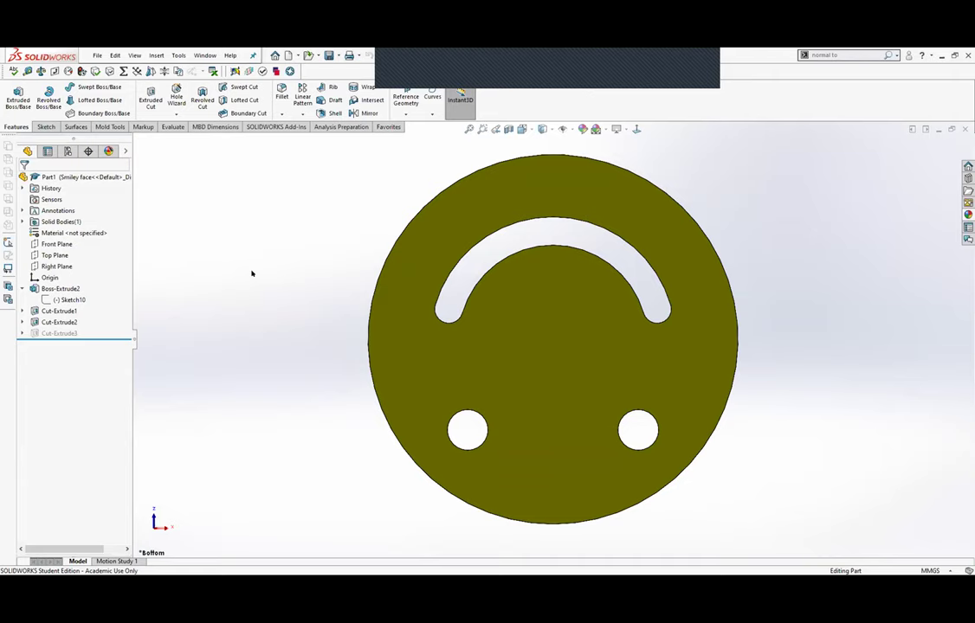
pyautogui.hotkey('ctrl', '7')
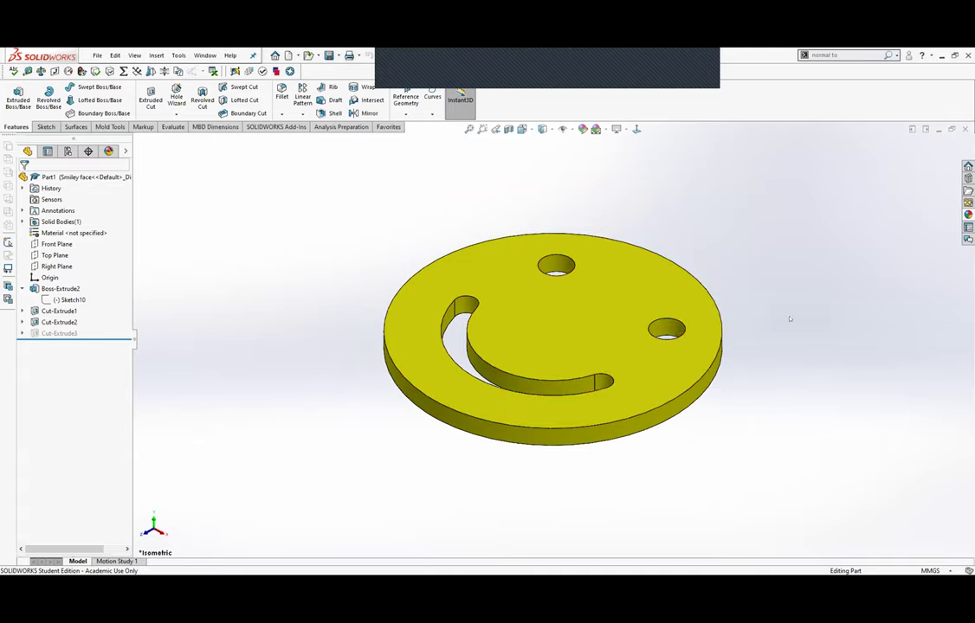
pyautogui.press('z')
pyautogui.press('z')
pyautogui.press('z')
pyautogui.press('z')
pyautogui.hotkey('ctrl', 'Left')
pyautogui.hotkey('ctrl', 'Left')
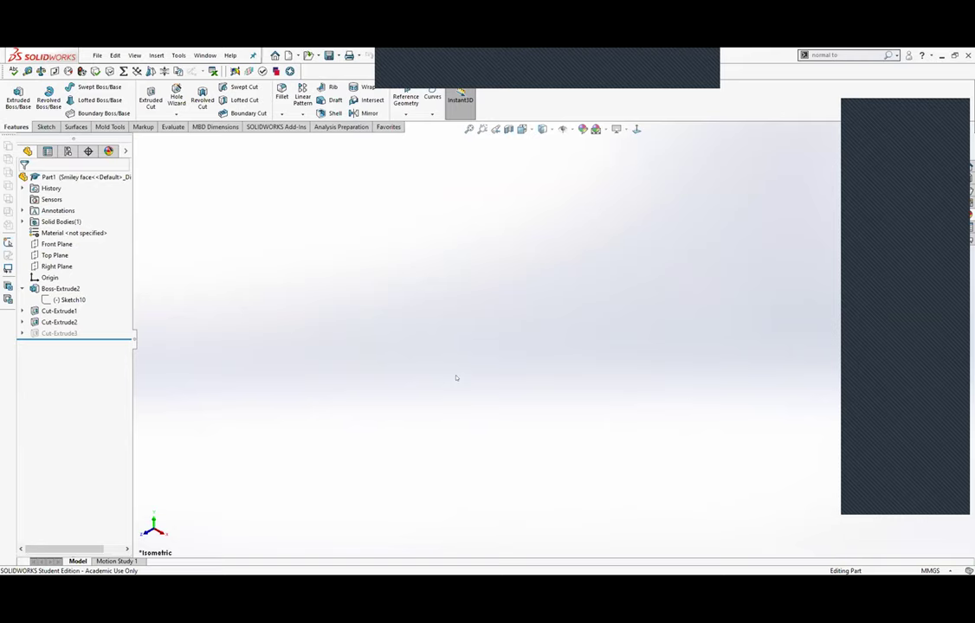
pyautogui.press('f')
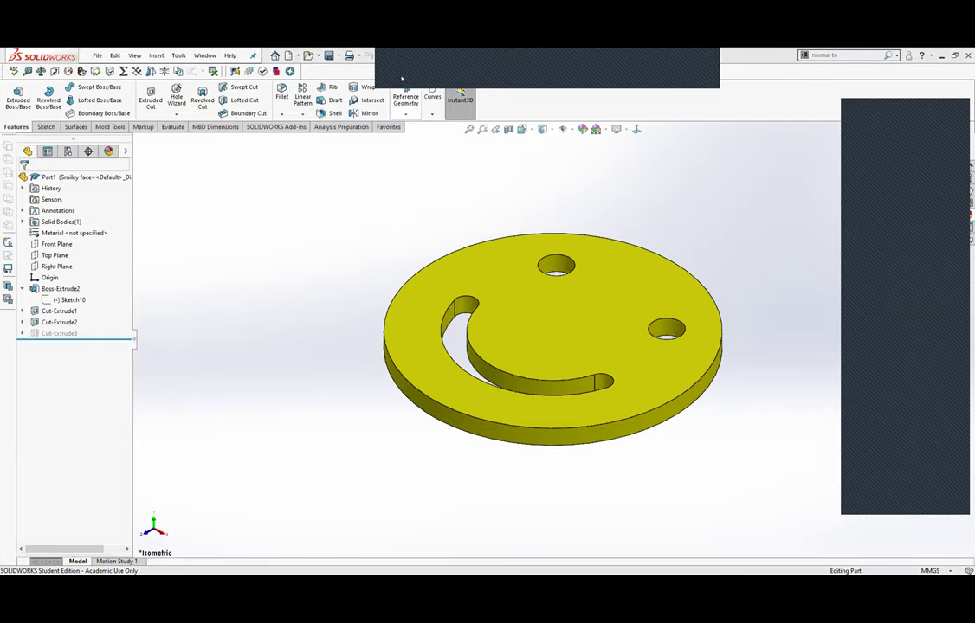
pyautogui.hotkey('ctrl', '1')
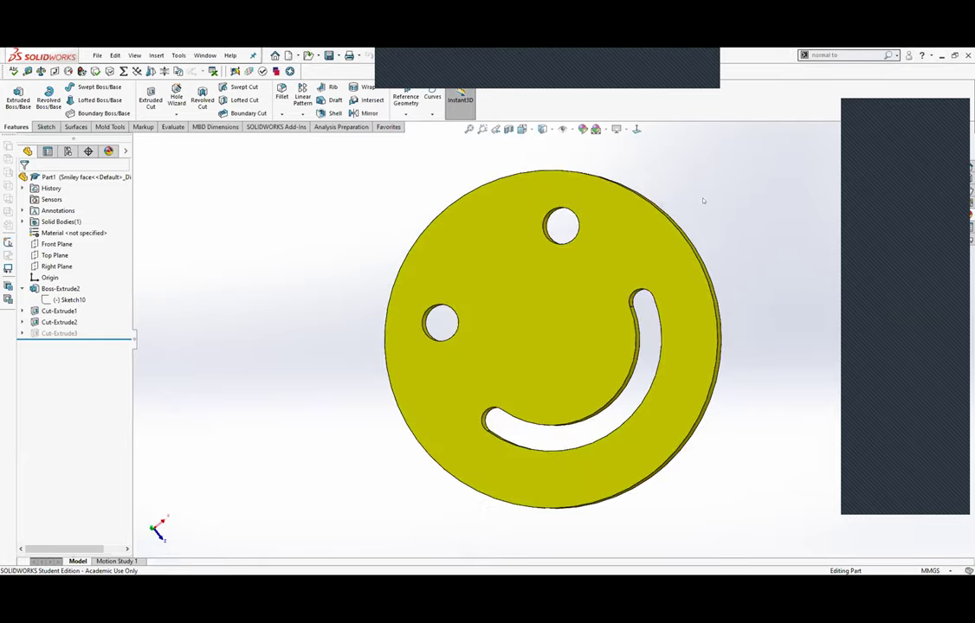
pyautogui.scroll(5, 704, 213)
pyautogui.moveTo(704, 214)
pyautogui.mouseDown(button='middle')
pyautogui.moveTo(572, 219)
pyautogui.moveTo(167, 366)
pyautogui.mouseUp(button='middle')
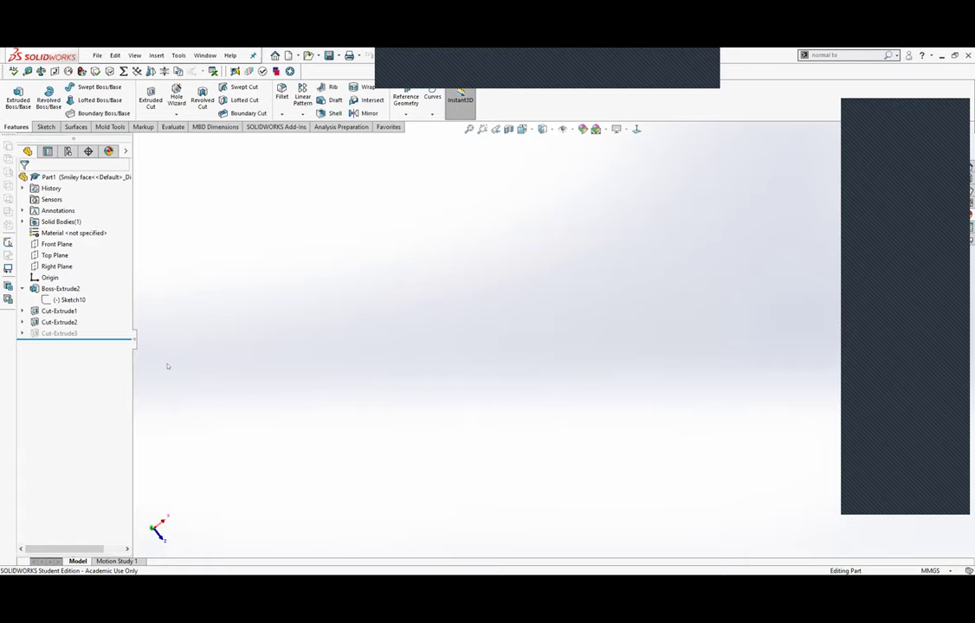
pyautogui.press('space')
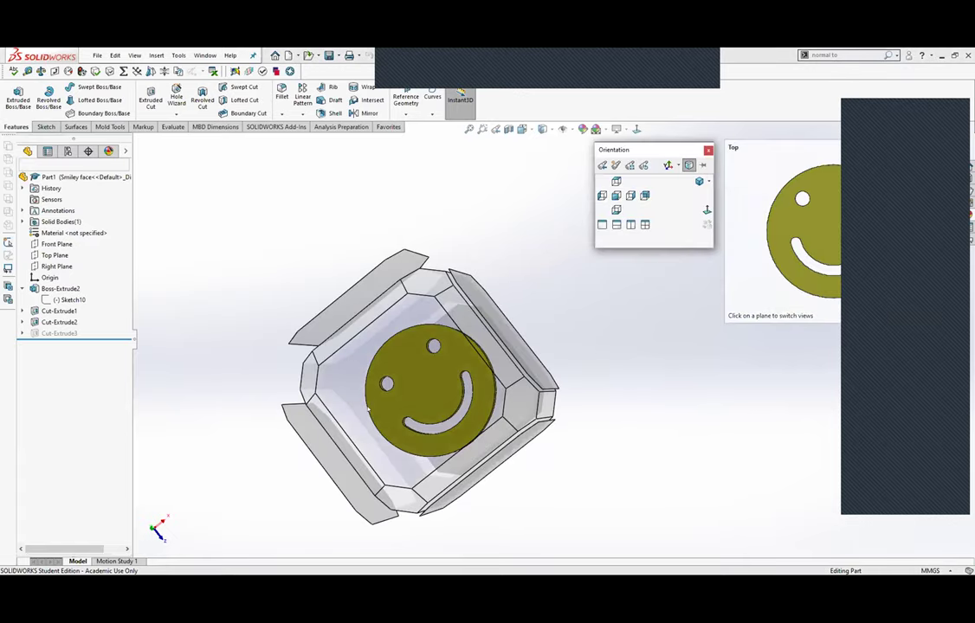
pyautogui.click(367, 408)
pyautogui.scroll(2, 364, 300)
pyautogui.moveTo(363, 301); pyautogui.dragTo(342, 233, button='middle')
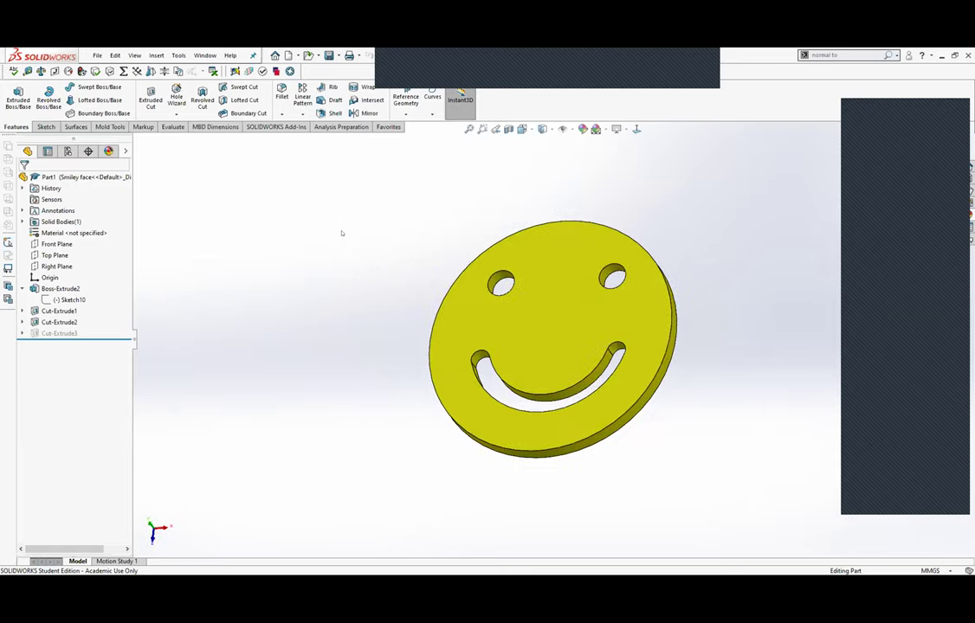
pyautogui.hotkey('ctrl', '5')
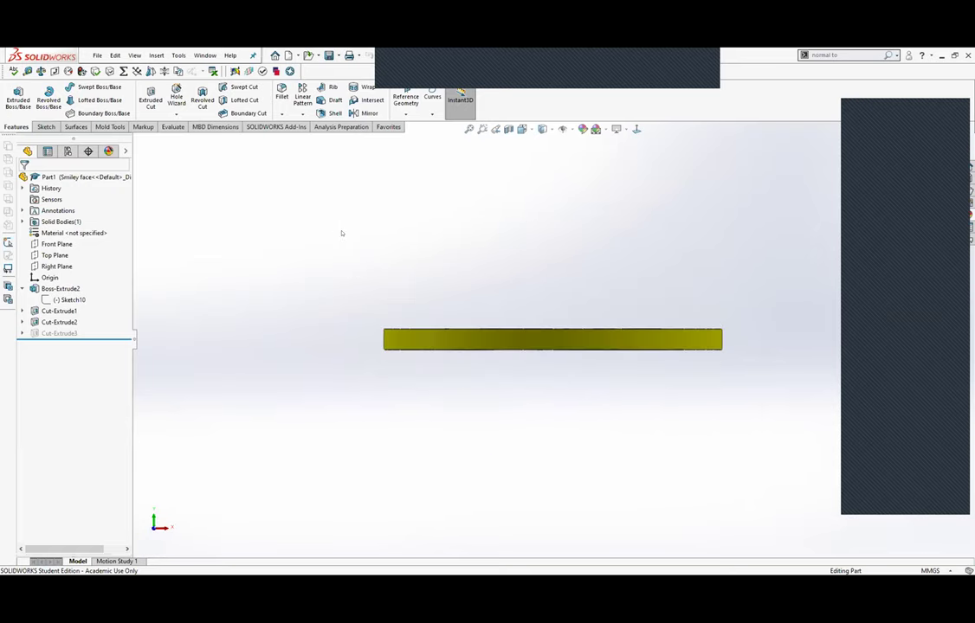
pyautogui.hotkey('ctrl', '2')
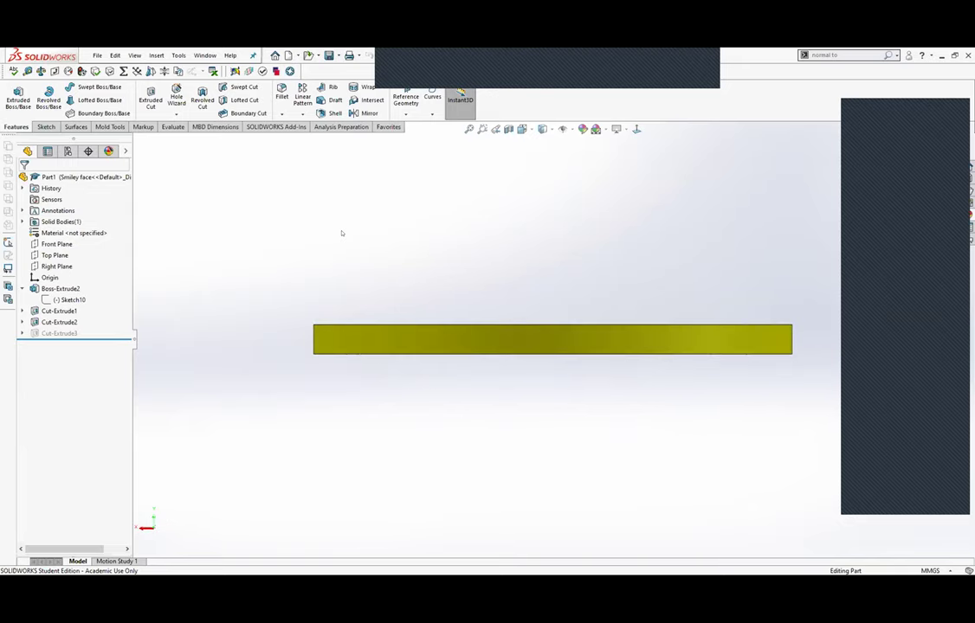
pyautogui.hotkey('ctrl', '1')
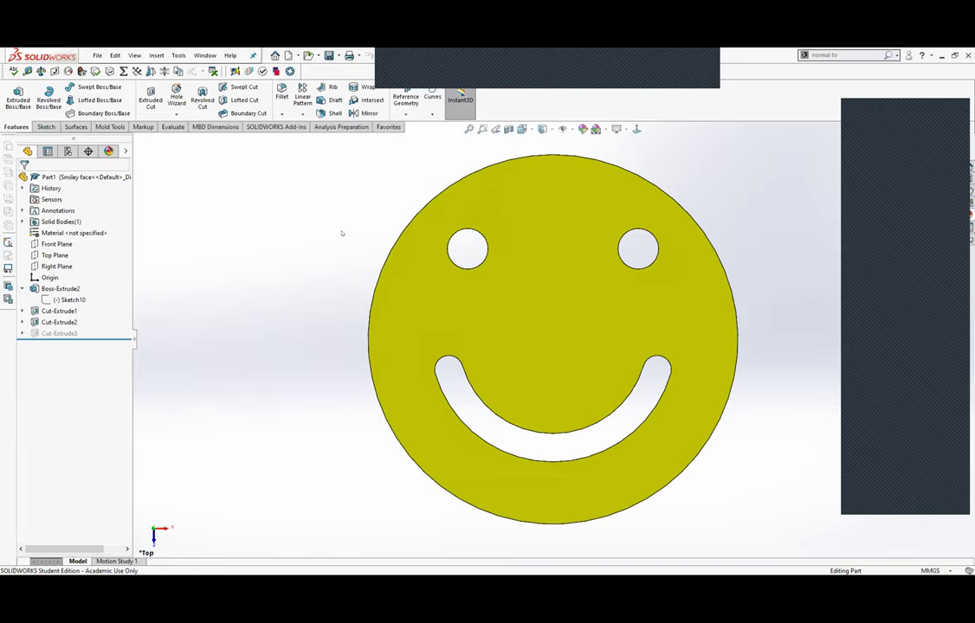
pyautogui.click(342, 232)
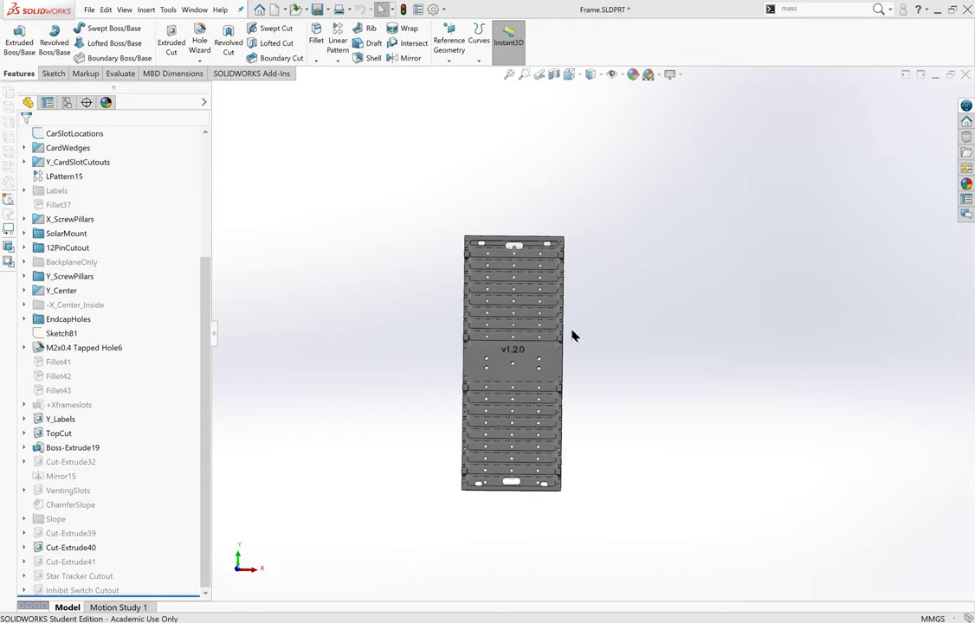
# Zoom and orbit the mass-coloured Frames assembly to an oblique view of the frame plate.
pyautogui.scroll(-2, 571, 336)
pyautogui.scroll(-2, 570, 390)
pyautogui.scroll(1, 571, 386)
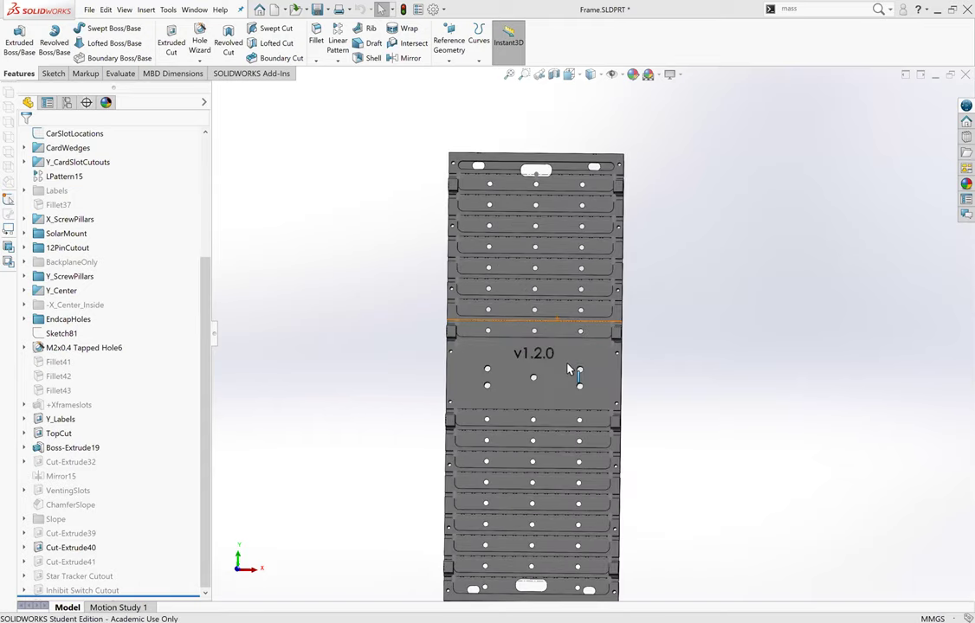
pyautogui.moveTo(483, 391)
pyautogui.mouseDown(button='middle')
pyautogui.moveTo(522, 393)
pyautogui.moveTo(564, 286)
pyautogui.mouseUp(button='middle')
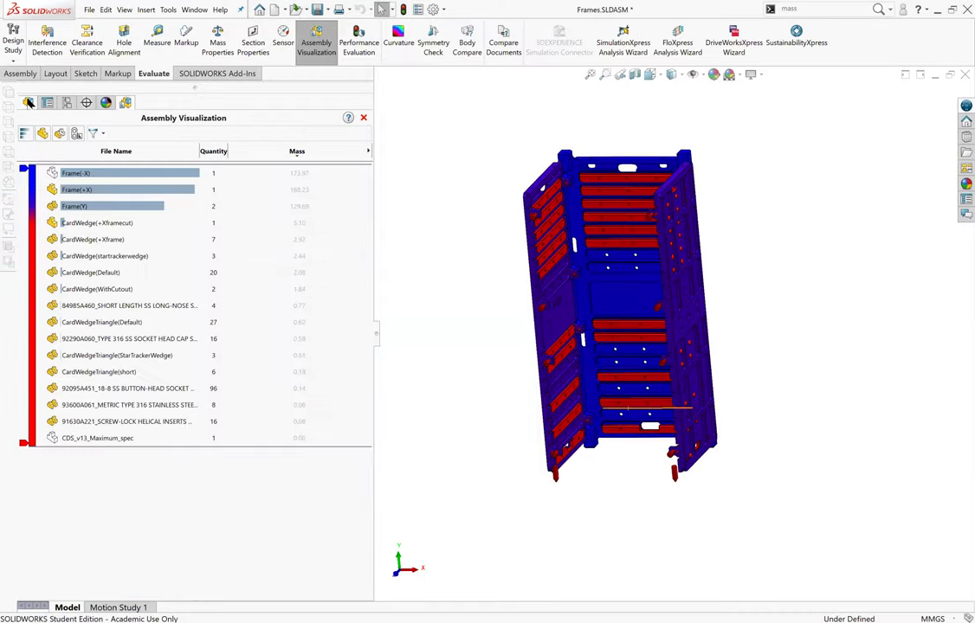
# Return to the FeatureManager tree to drop mass colours, then turn the assembly frontward.
pyautogui.click(28, 102)
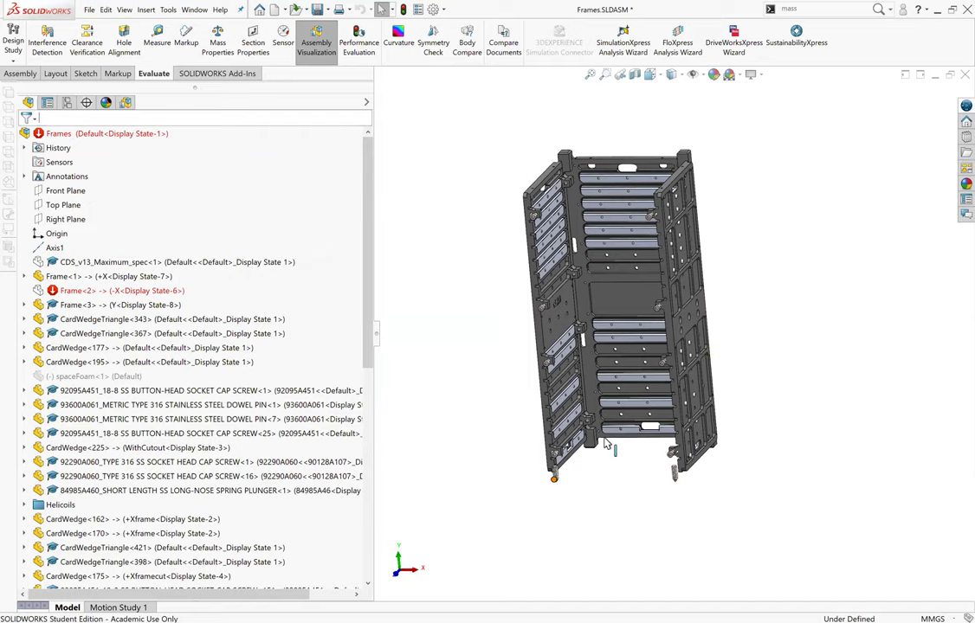
pyautogui.moveTo(610, 395); pyautogui.dragTo(554, 347, button='middle')
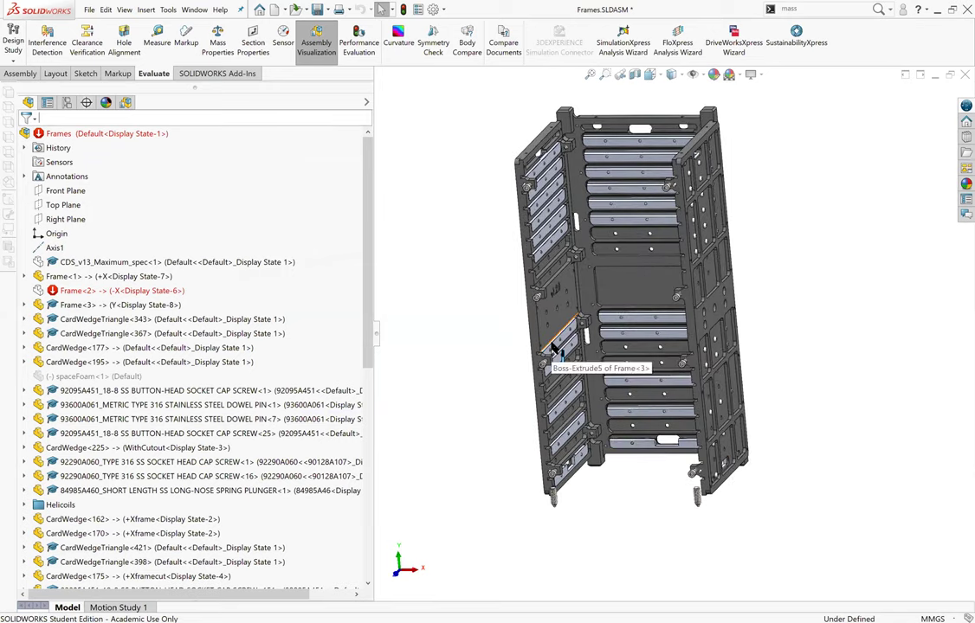
pyautogui.moveTo(558, 355)
pyautogui.mouseDown(button='middle')
pyautogui.moveTo(611, 304)
pyautogui.moveTo(744, 371)
pyautogui.moveTo(741, 331)
pyautogui.moveTo(472, 294)
pyautogui.mouseUp(button='middle')
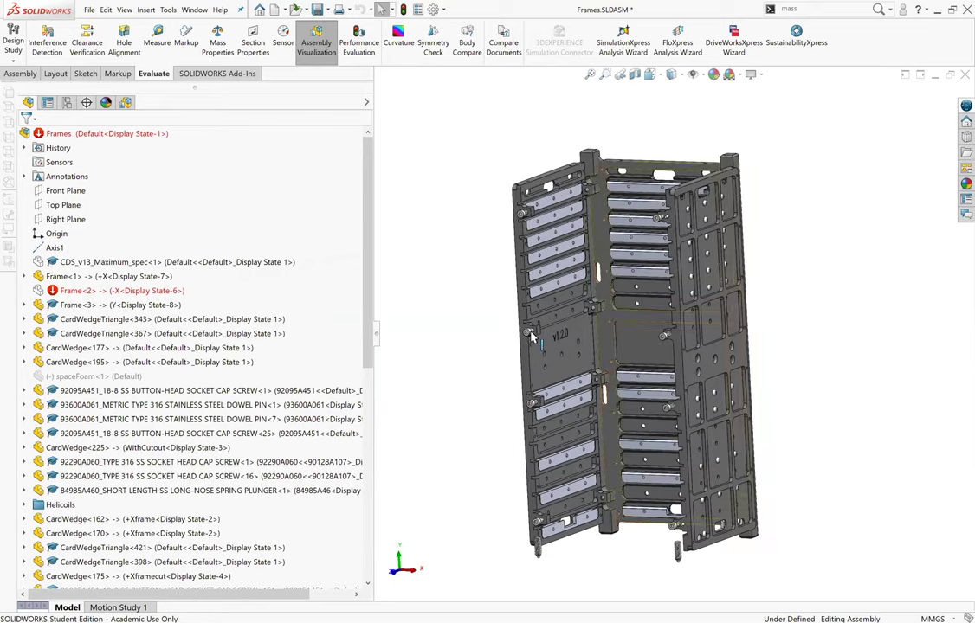
pyautogui.scroll(-1, 507, 294)
pyautogui.scroll(-1, 510, 293)
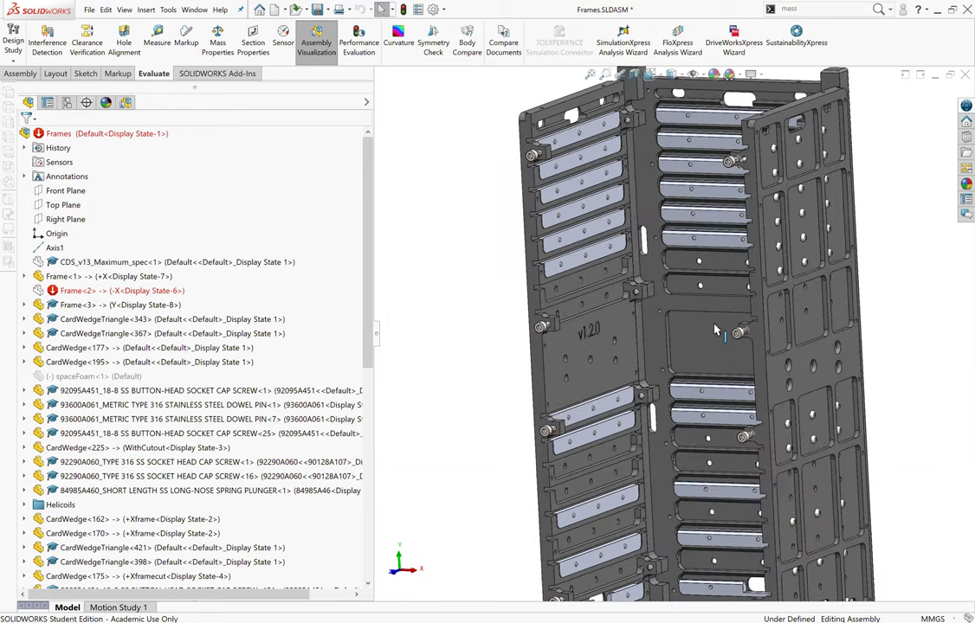
pyautogui.scroll(2, 715, 330)
pyautogui.scroll(1, 741, 217)
pyautogui.scroll(1, 740, 216)
pyautogui.scroll(-2, 741, 216)
# Show the hidden Frame<2> (-X panel) component and inspect its upper pocket face.
pyautogui.click(73, 292)
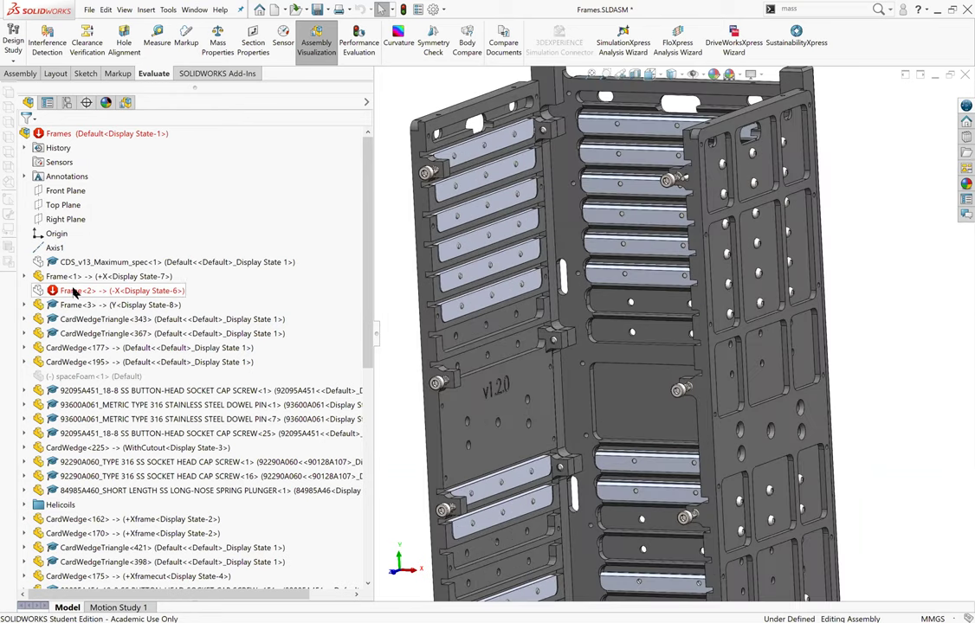
pyautogui.rightClick(104, 219)
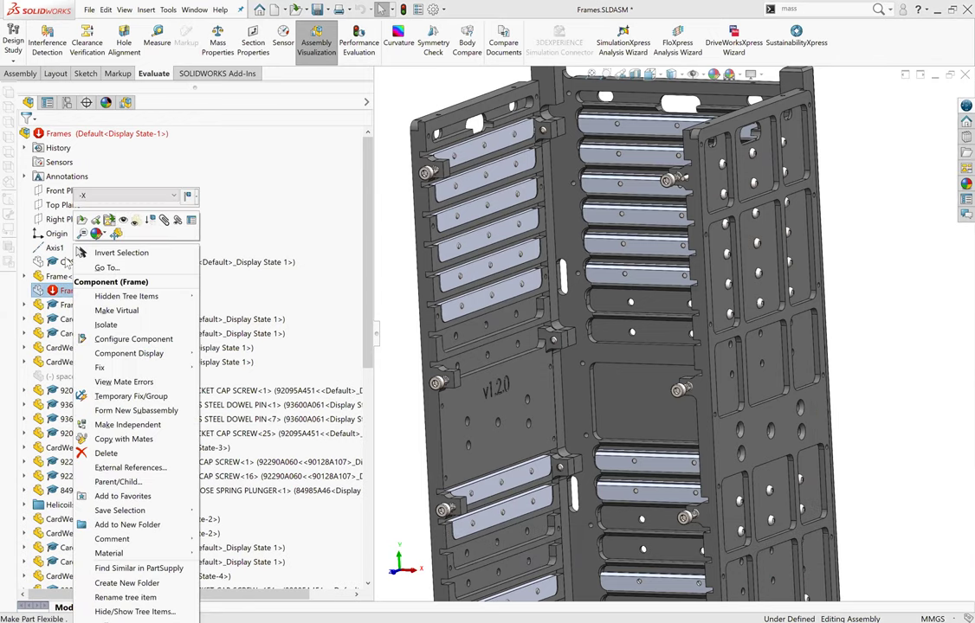
pyautogui.click(128, 227)
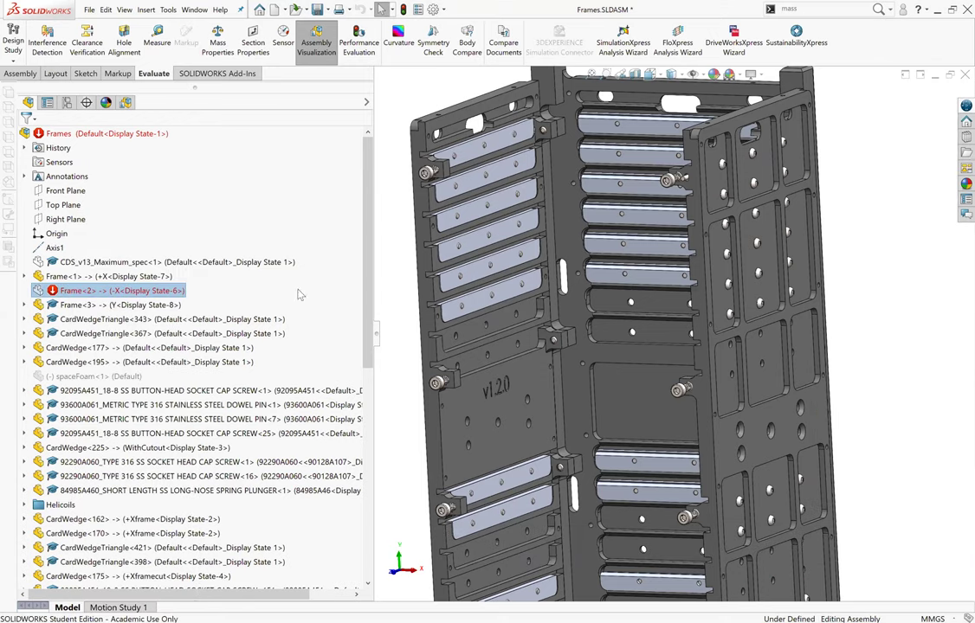
pyautogui.rightClick(54, 292)
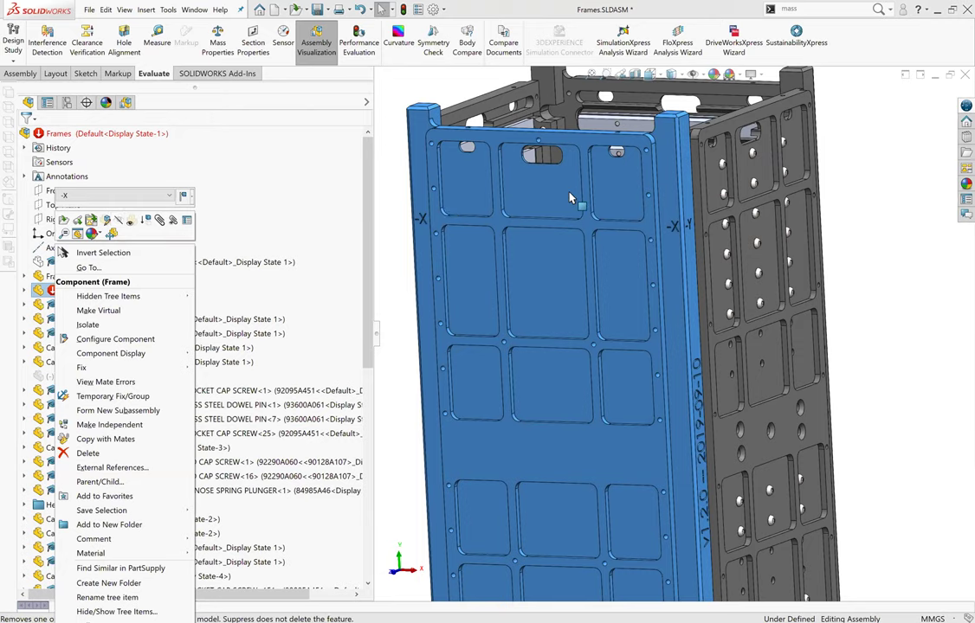
pyautogui.click(511, 177)
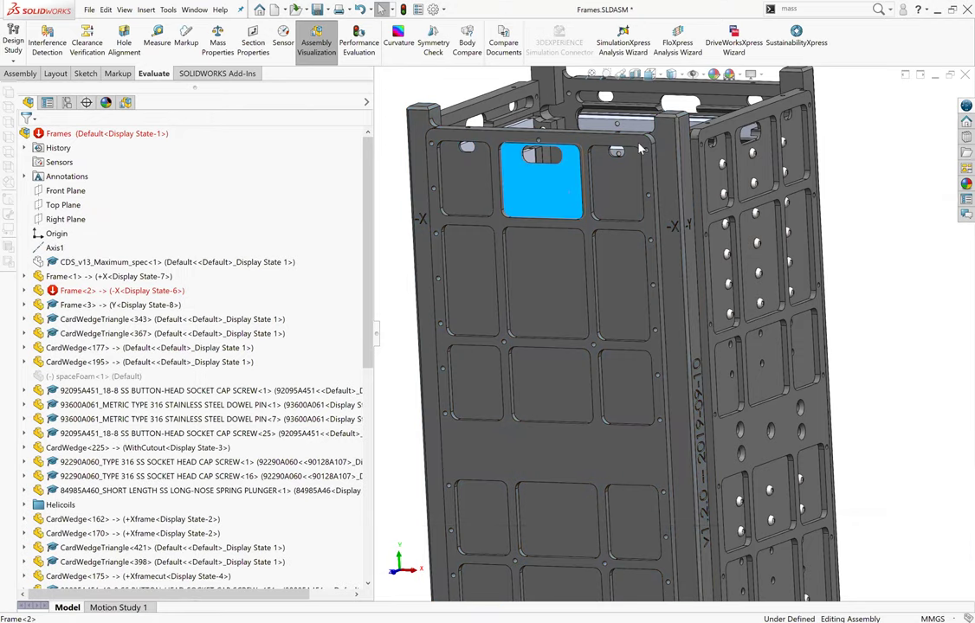
pyautogui.hotkey('shift', 'F10')
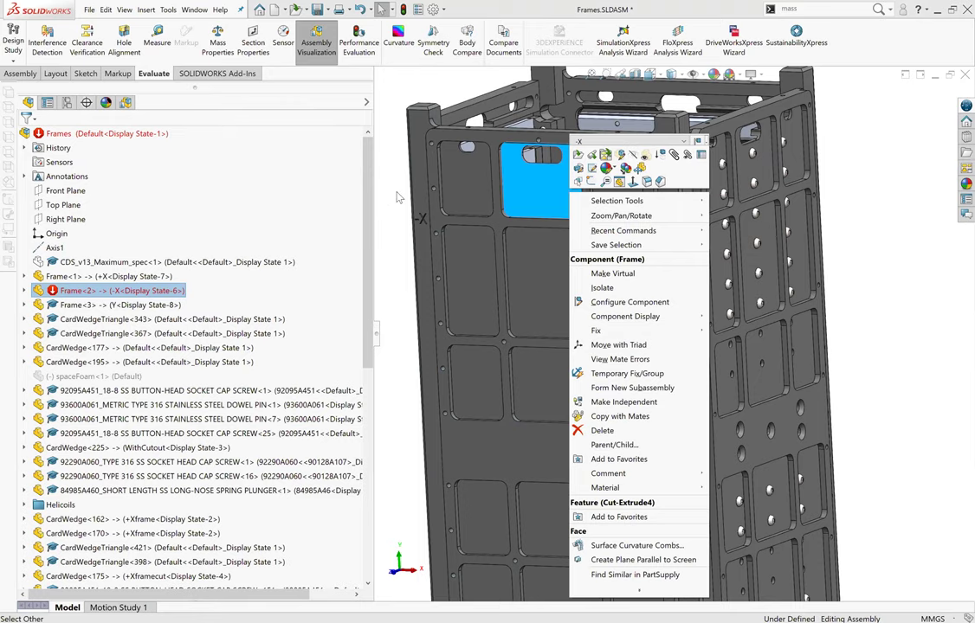
pyautogui.press('Escape')
pyautogui.scroll(-5, 92, 461)
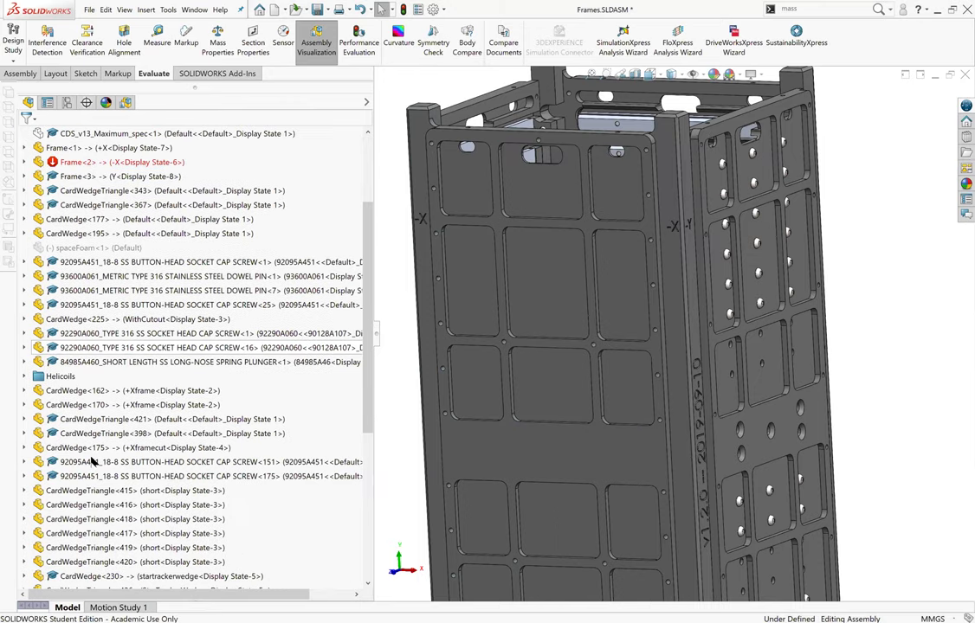
pyautogui.scroll(-5, 93, 462)
pyautogui.scroll(10, 92, 461)
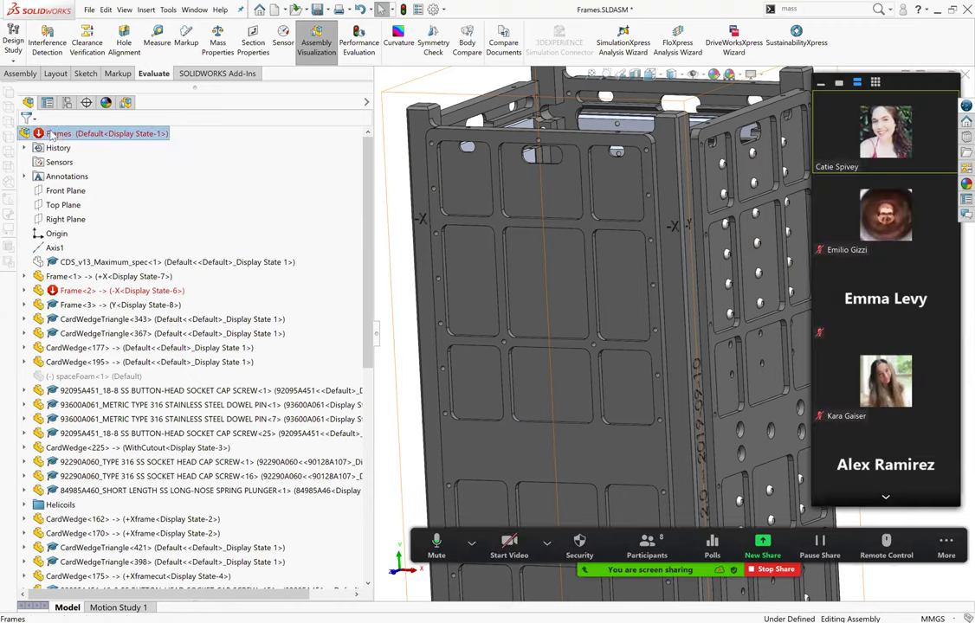
# Zoom to fit the enclosure and hide the CDS_v13_Maximum_spec envelope component.
pyautogui.rightClick(49, 134)
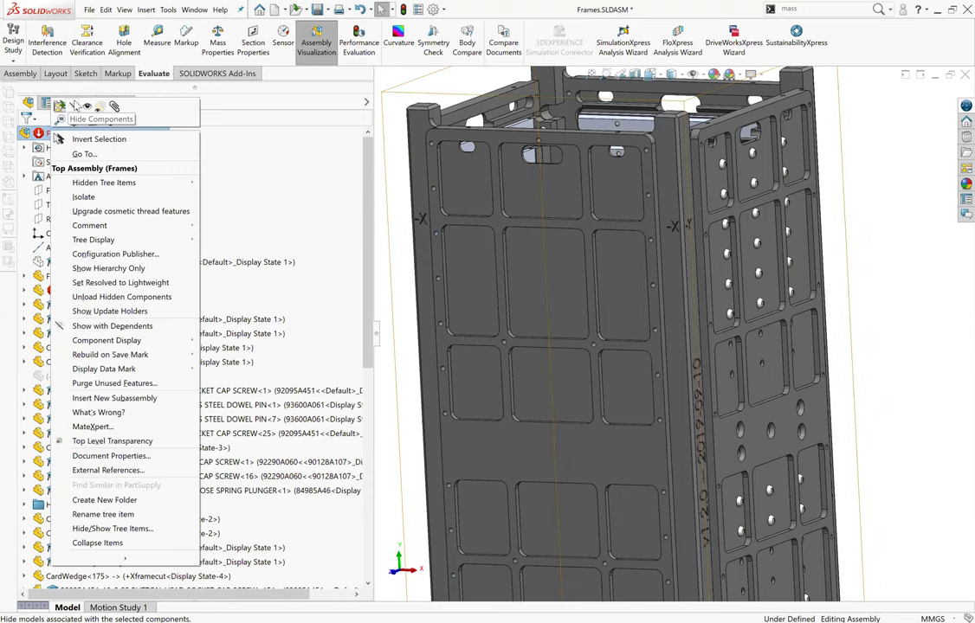
pyautogui.click(73, 107)
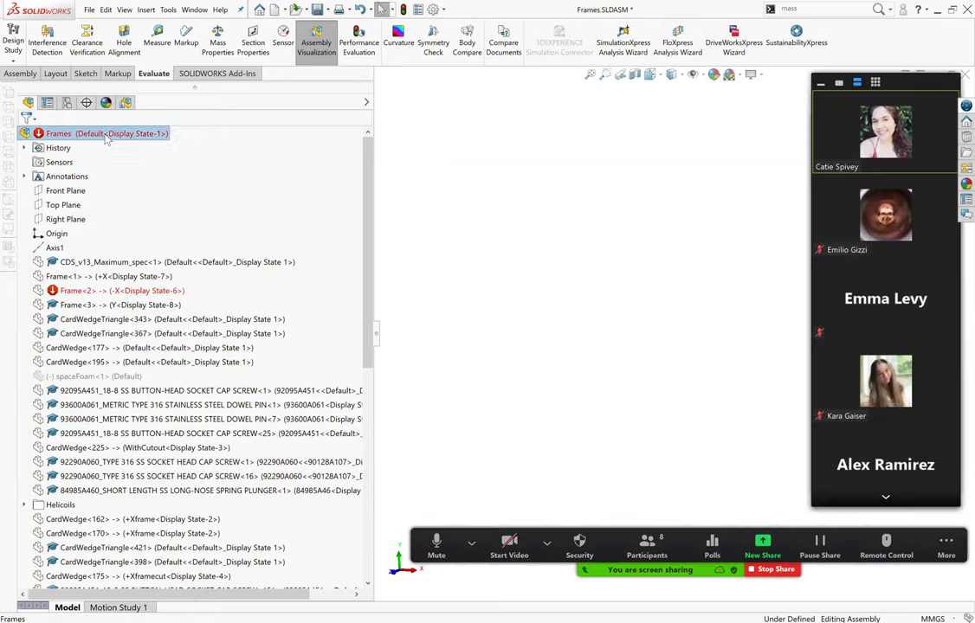
pyautogui.rightClick(106, 138)
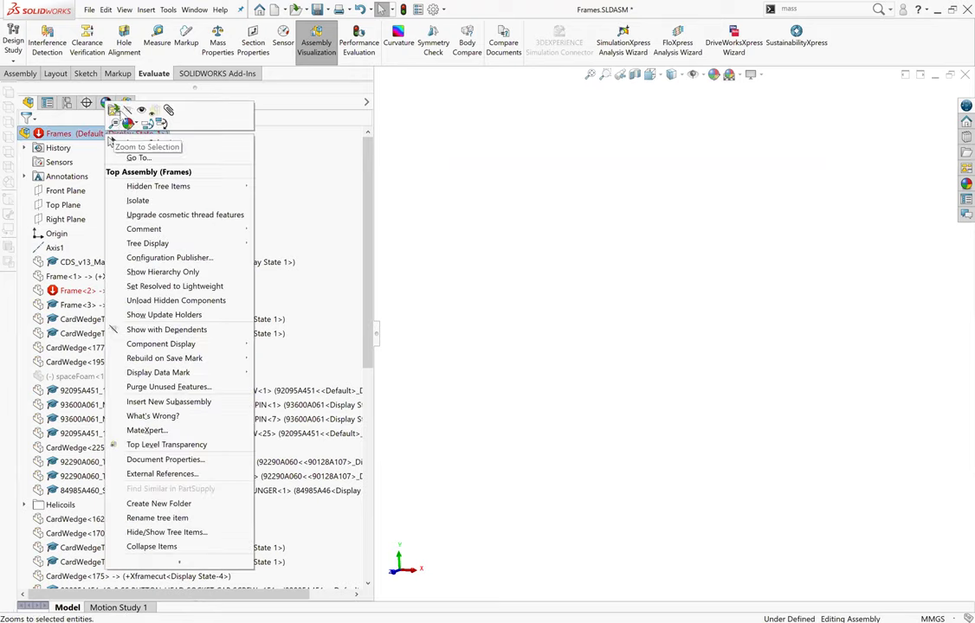
pyautogui.press('Escape')
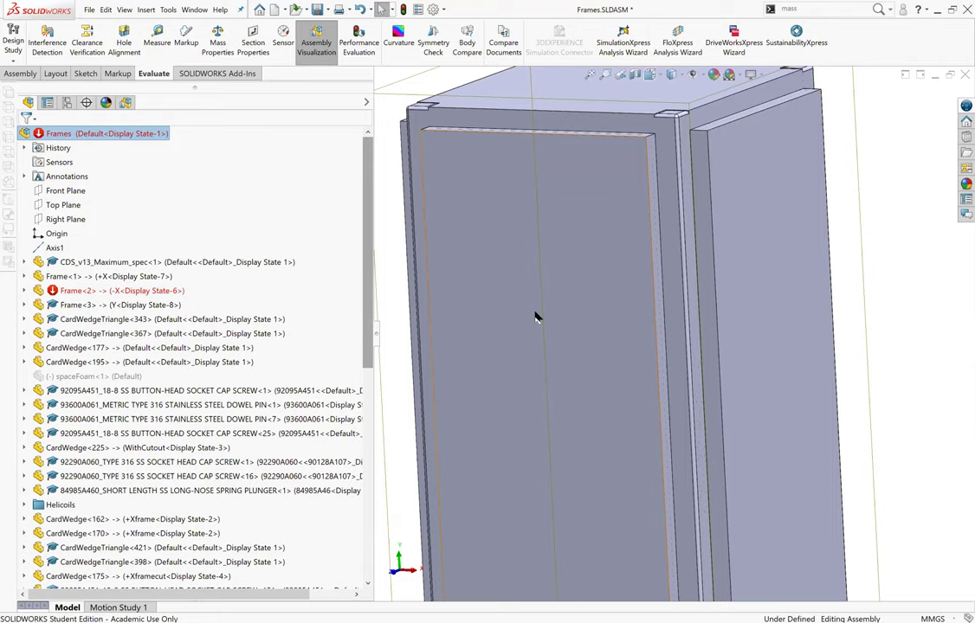
pyautogui.press('f')
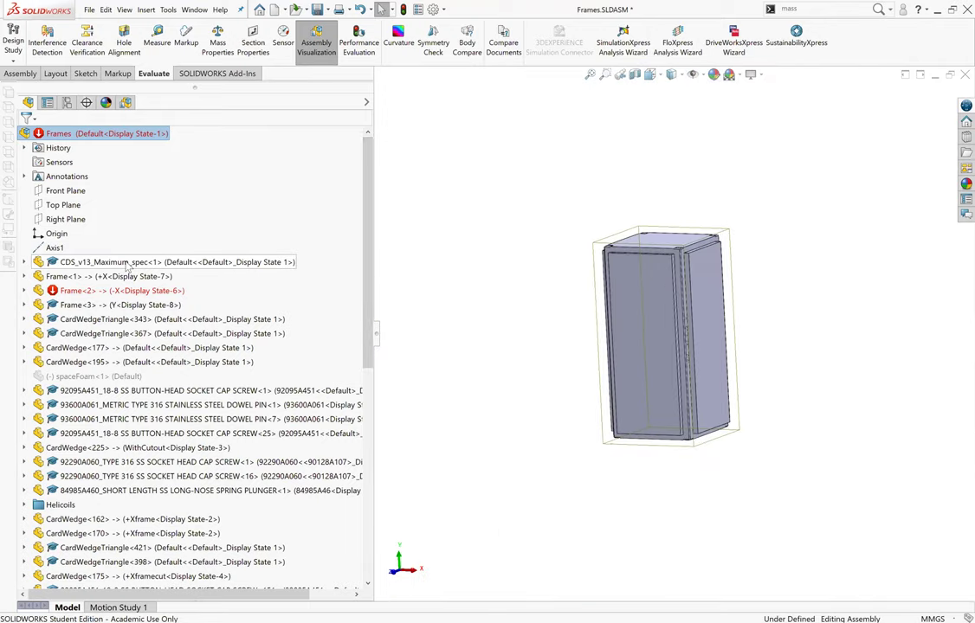
pyautogui.click(127, 263)
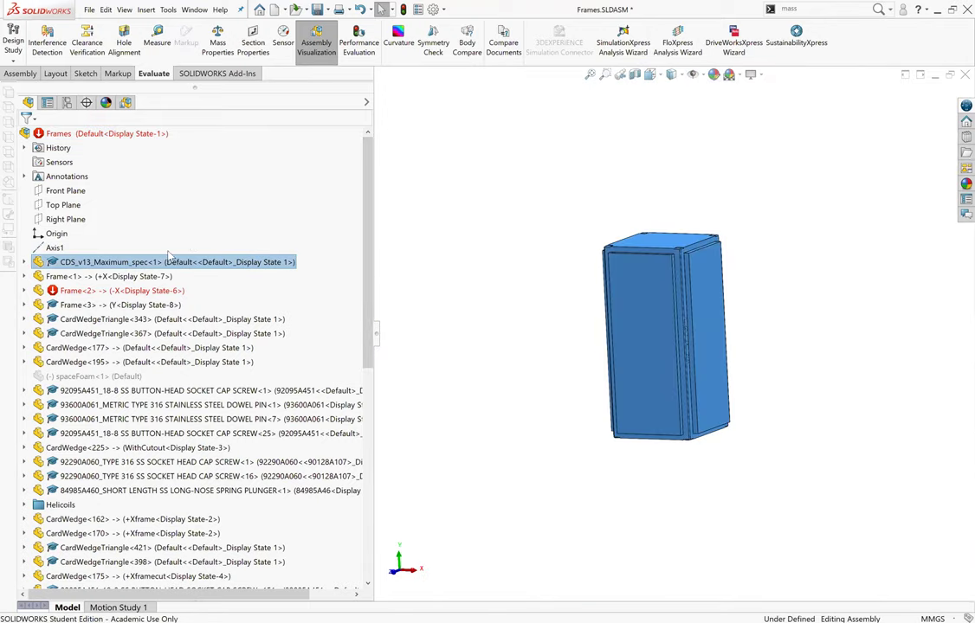
pyautogui.press('Tab')
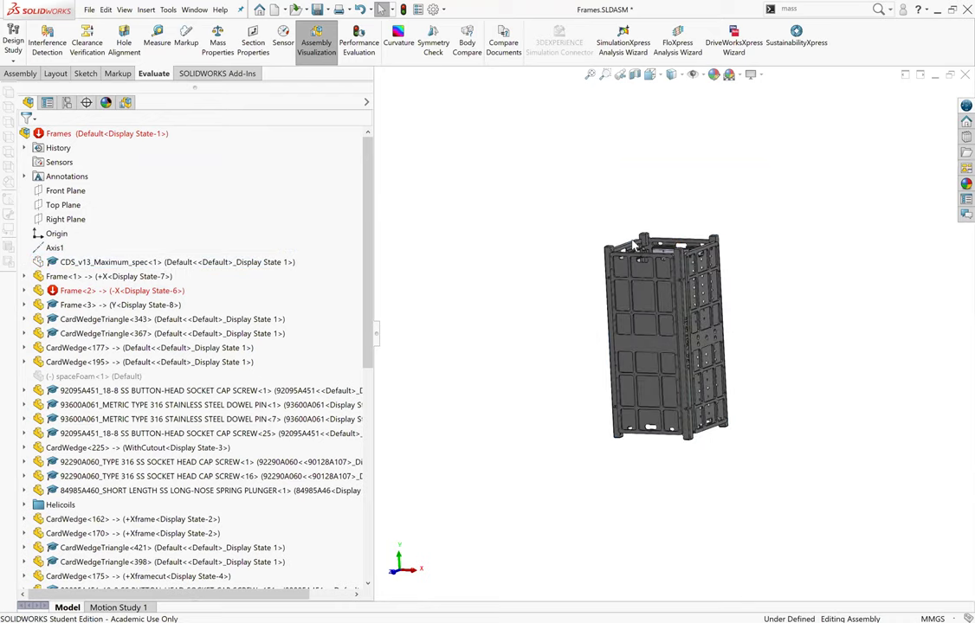
pyautogui.scroll(-3, 626, 271)
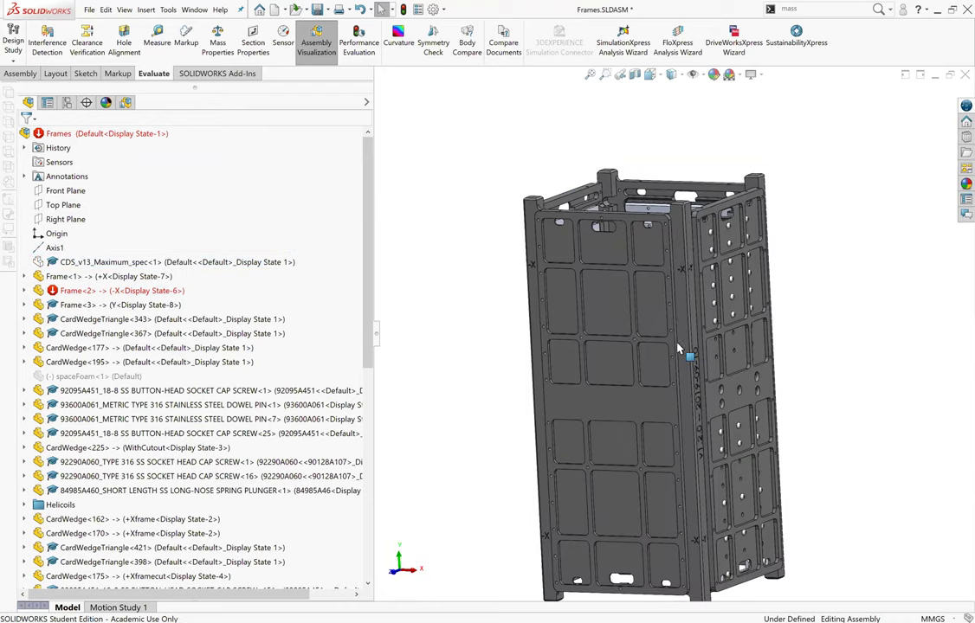
pyautogui.click(608, 257)
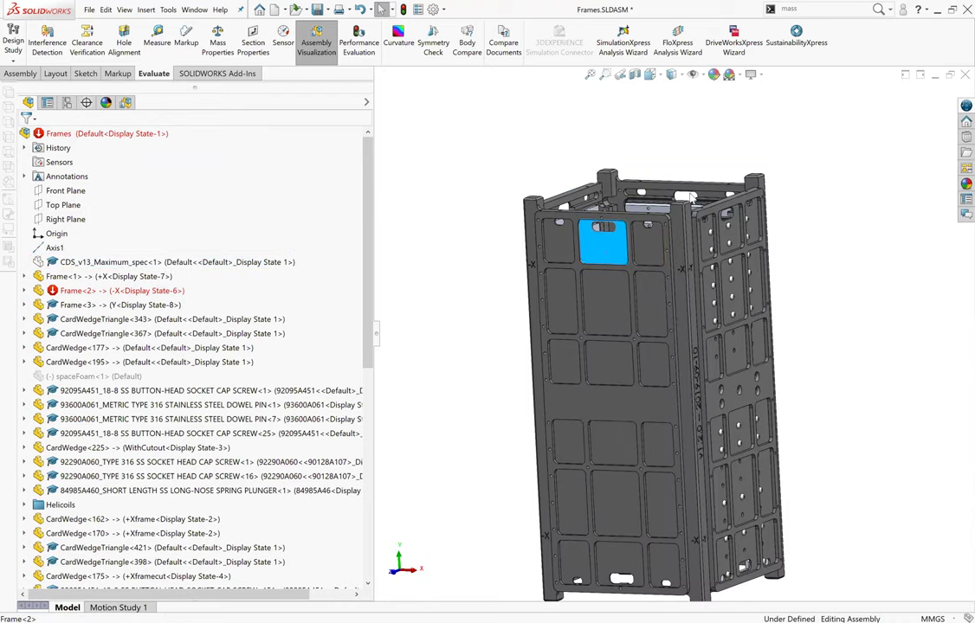
pyautogui.rightClick(608, 252)
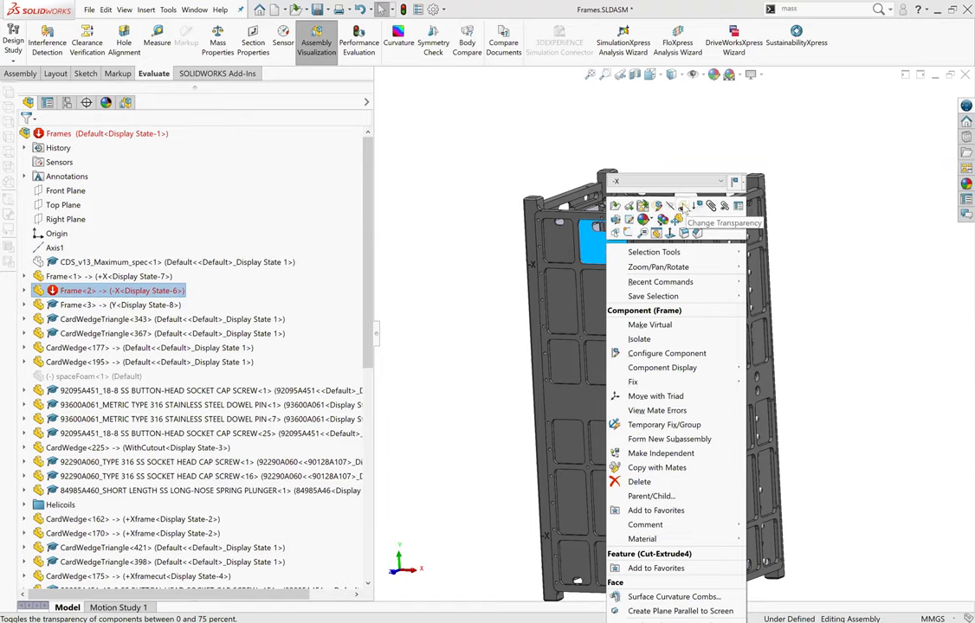
pyautogui.click(681, 206)
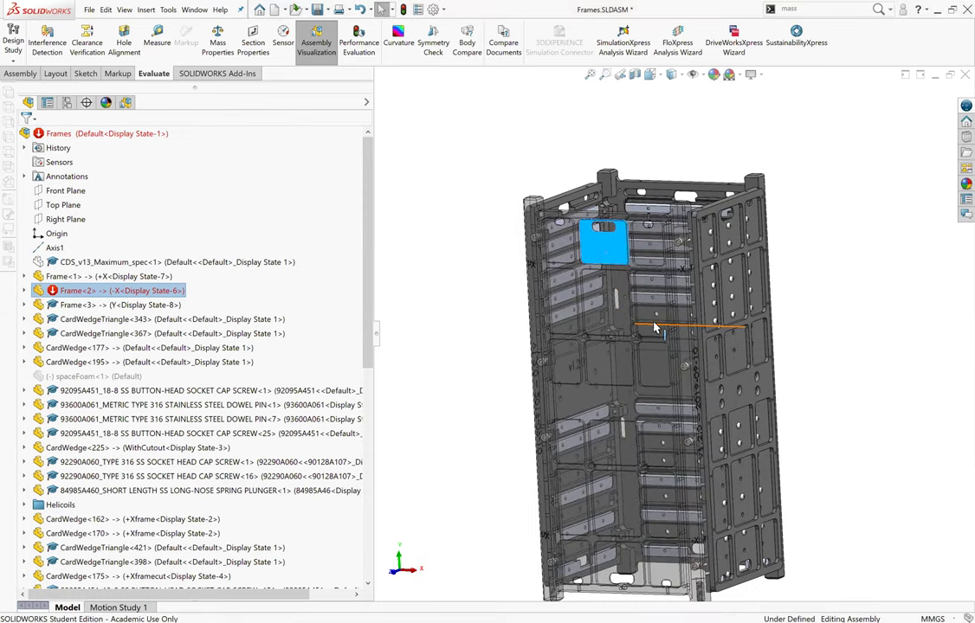
pyautogui.moveTo(655, 328); pyautogui.dragTo(644, 346, button='middle')
pyautogui.press('Escape')
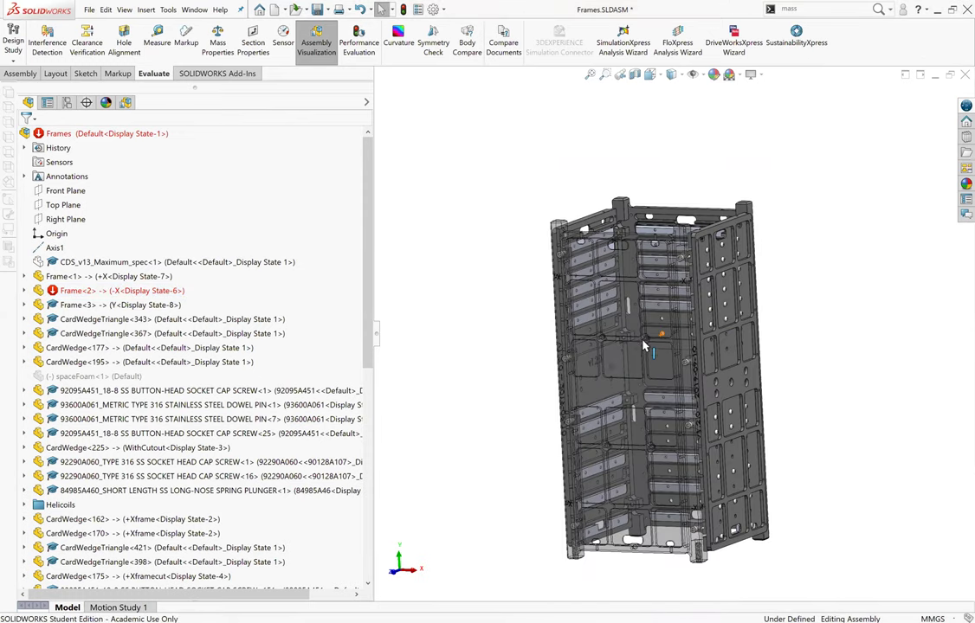
pyautogui.moveTo(643, 346)
pyautogui.mouseDown(button='middle')
pyautogui.moveTo(567, 338)
pyautogui.moveTo(612, 418)
pyautogui.moveTo(588, 316)
pyautogui.moveTo(690, 348)
pyautogui.moveTo(724, 313)
pyautogui.mouseUp(button='middle')
pyautogui.scroll(-3, 567, 337)
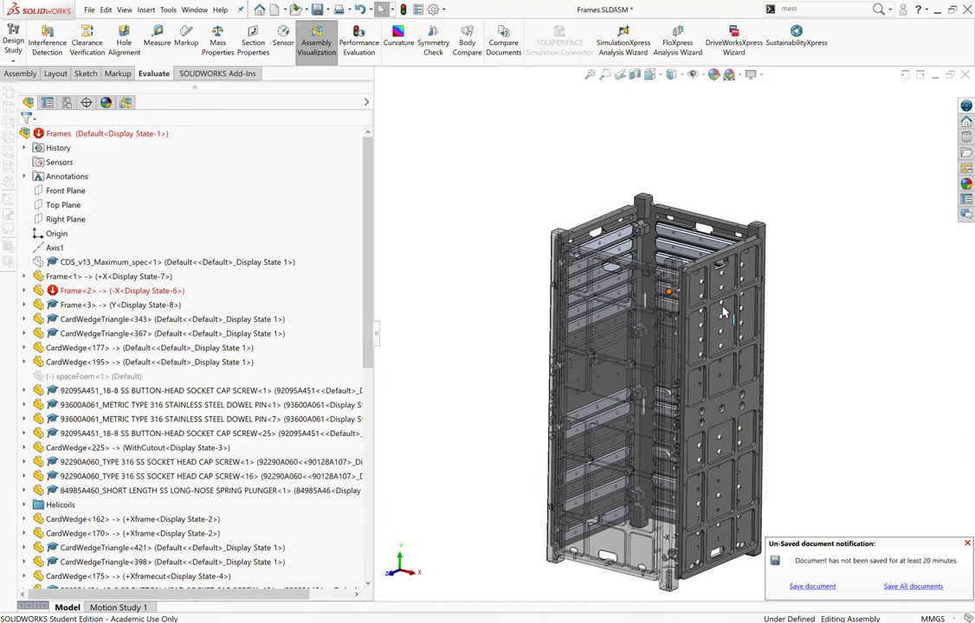
pyautogui.scroll(-2, 694, 322)
pyautogui.scroll(2, 693, 322)
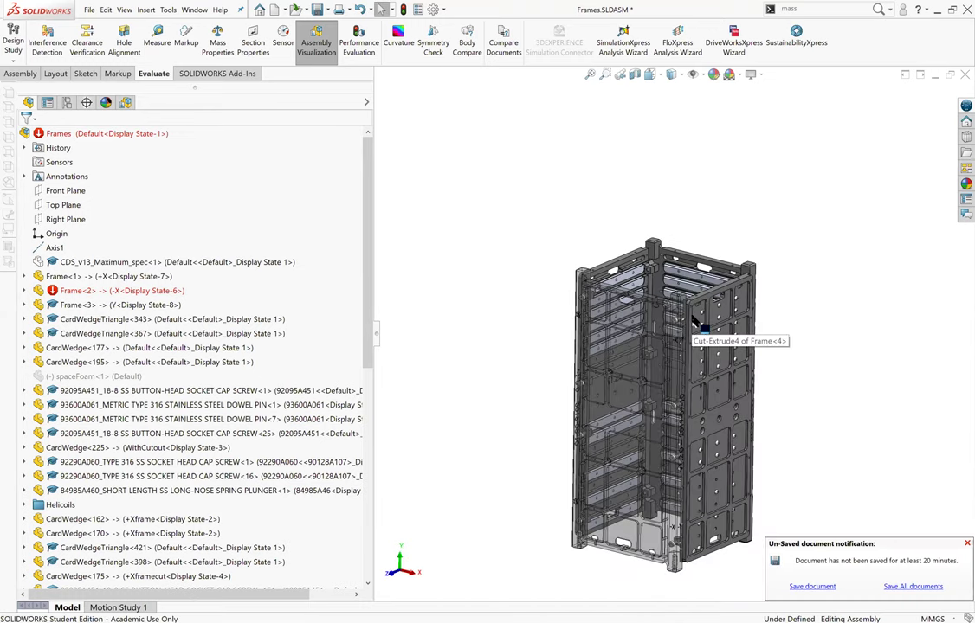
pyautogui.scroll(-2, 638, 290)
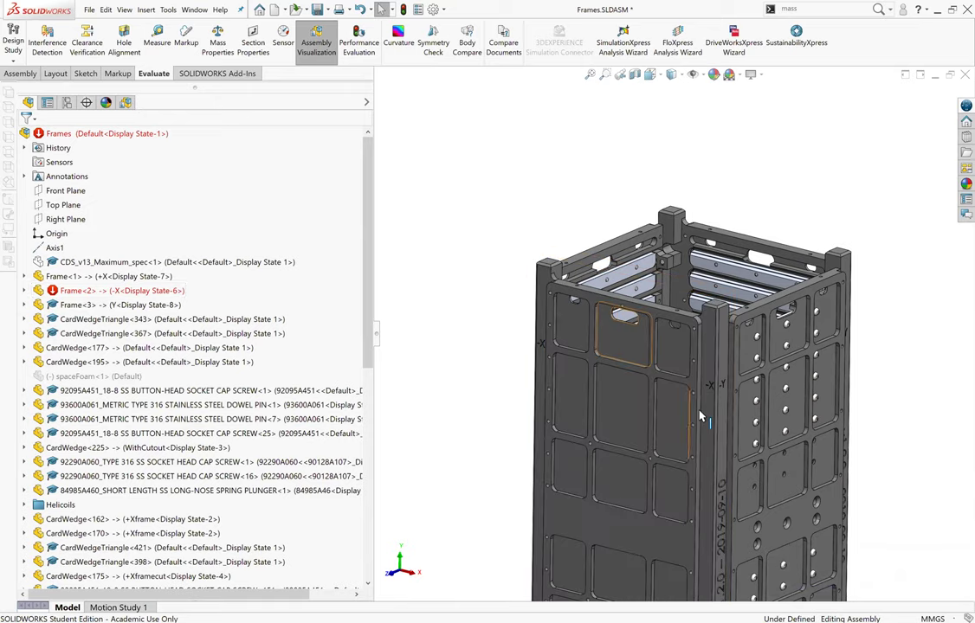
# Start a Section View from the -X panel pocket face, offsetting the plane to -30.00mm.
pyautogui.click(614, 345)
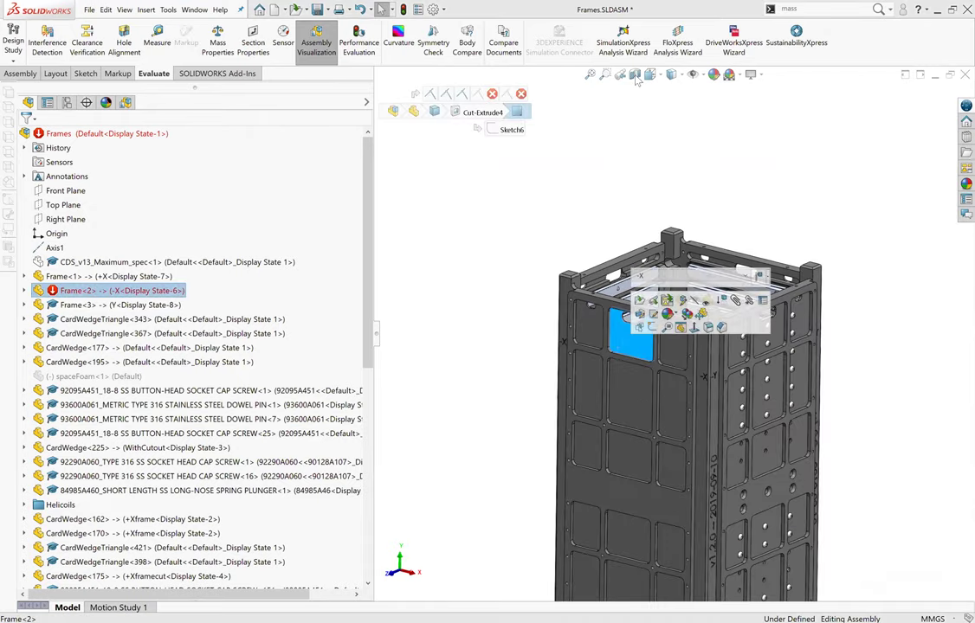
pyautogui.click(635, 75)
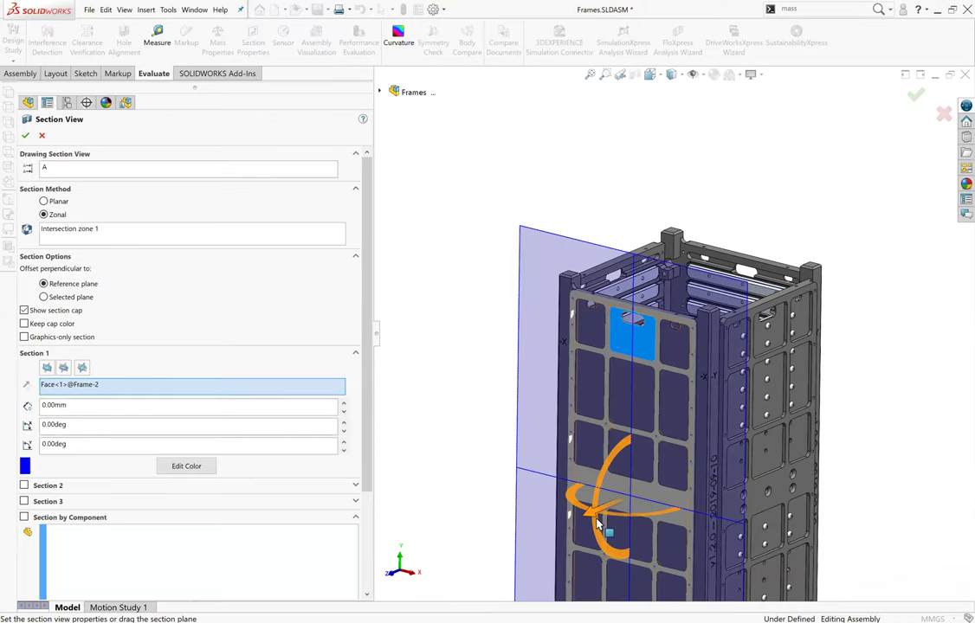
pyautogui.moveTo(625, 500)
pyautogui.mouseDown()
pyautogui.moveTo(623, 481)
pyautogui.moveTo(692, 435)
pyautogui.moveTo(636, 452)
pyautogui.moveTo(658, 465)
pyautogui.mouseUp()
pyautogui.scroll(3, 708, 467)
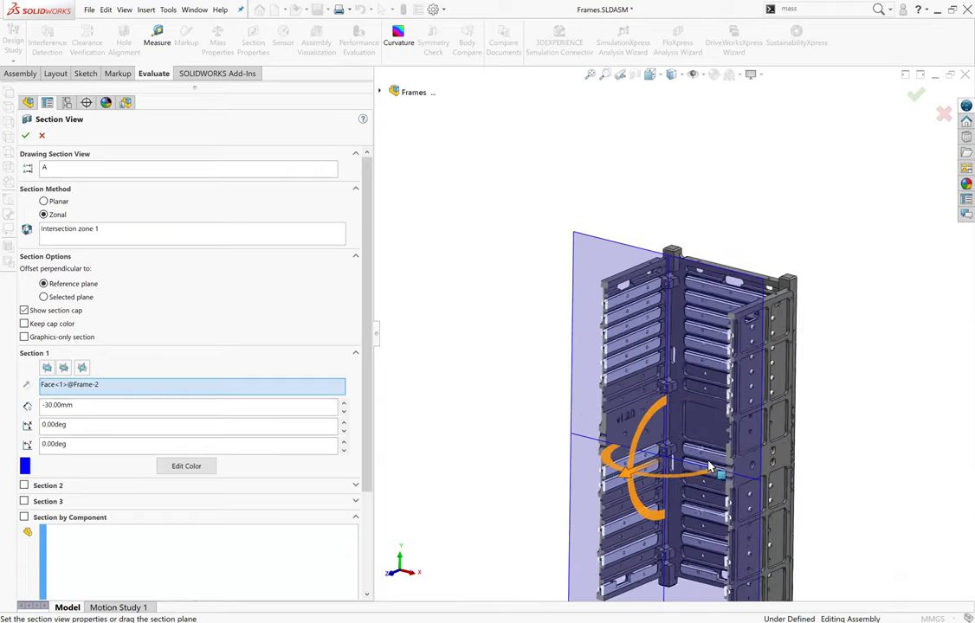
pyautogui.scroll(2, 708, 468)
pyautogui.scroll(-2, 708, 468)
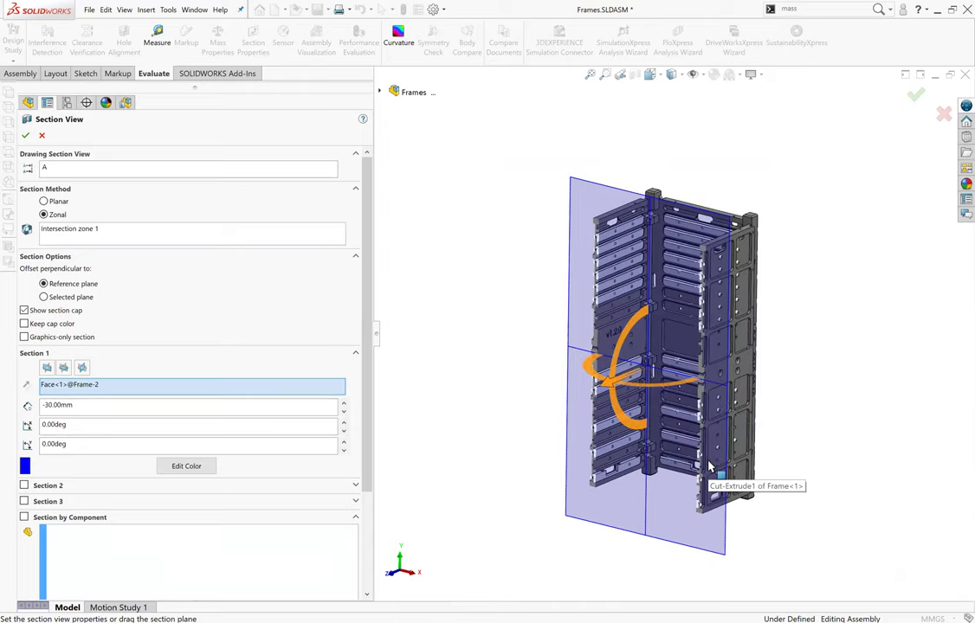
pyautogui.scroll(2, 662, 296)
pyautogui.scroll(2, 663, 296)
pyautogui.scroll(-2, 662, 296)
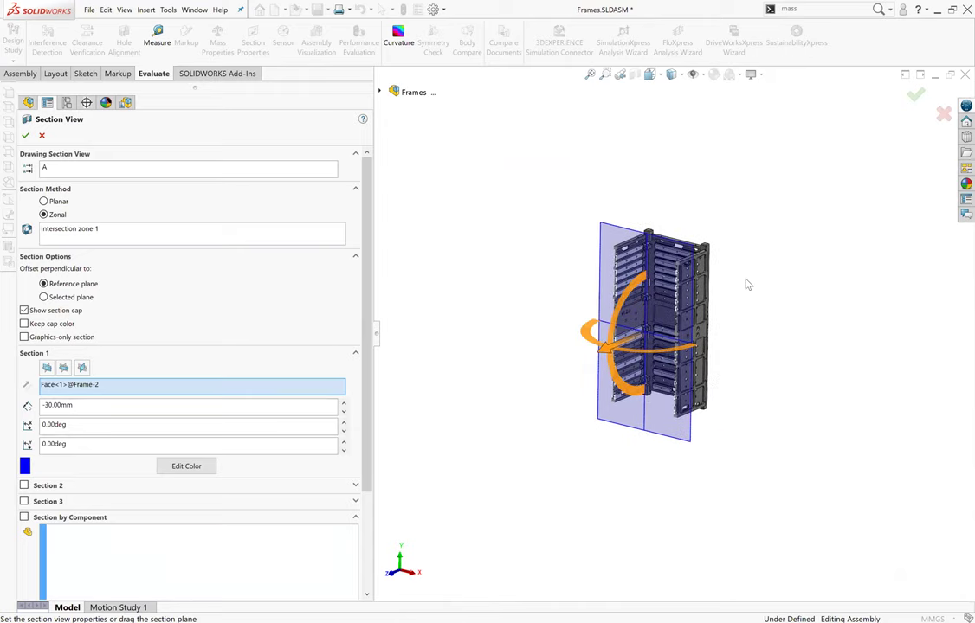
pyautogui.scroll(-1, 677, 310)
pyautogui.scroll(-1, 677, 310)
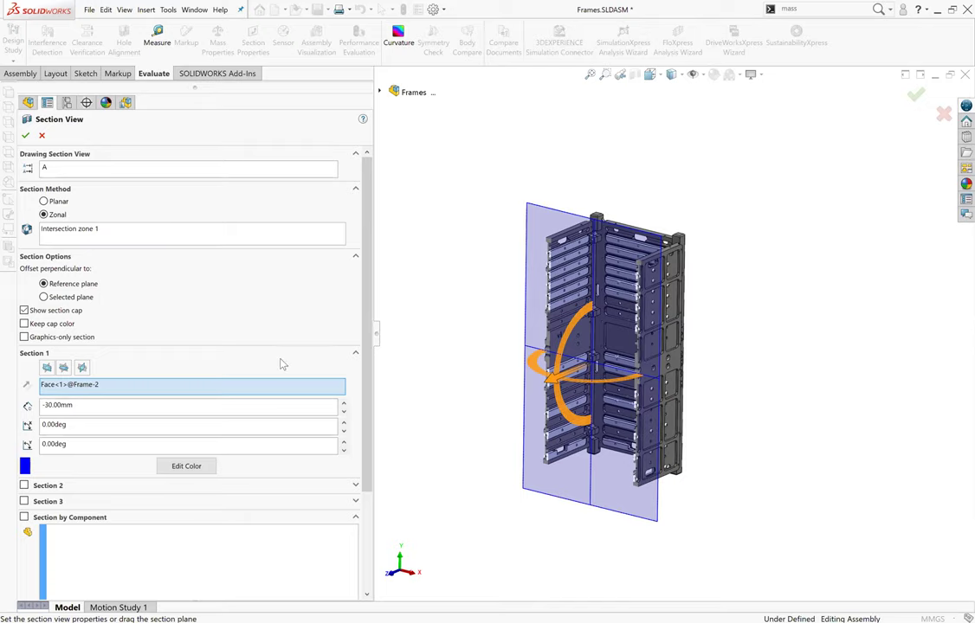
pyautogui.scroll(-3, 157, 498)
# Enable Section by Component and exclude CardWedge<235> and CardWedgeTriangle<416> from the cut.
pyautogui.click(86, 421)
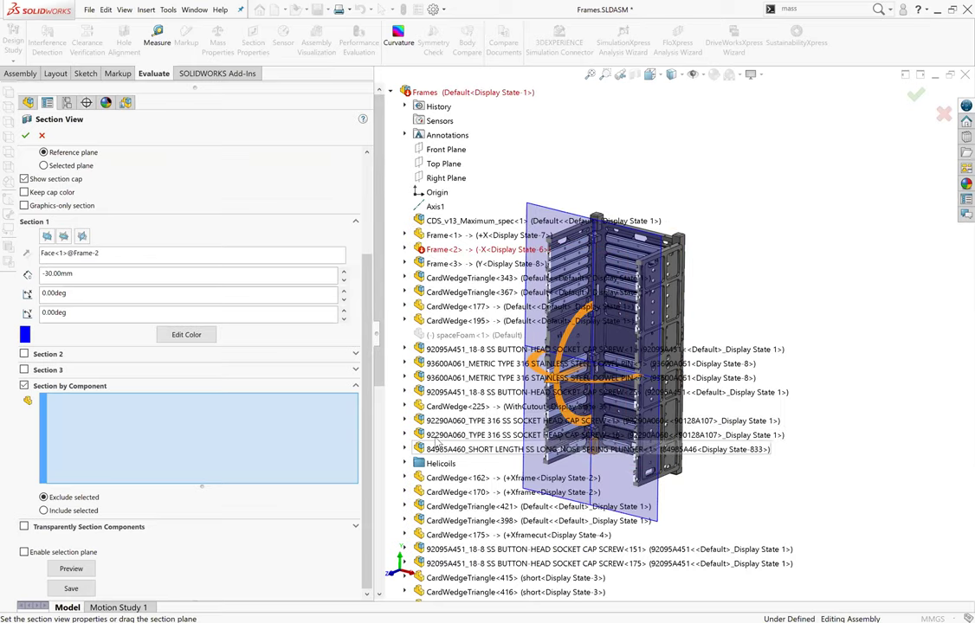
pyautogui.moveTo(447, 524); pyautogui.dragTo(485, 451, button='middle')
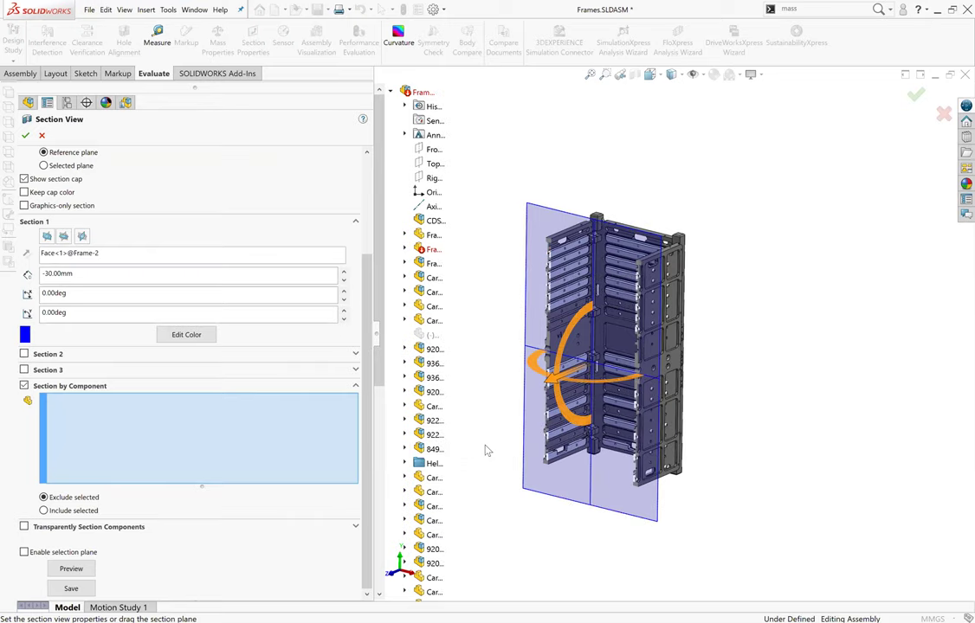
pyautogui.scroll(-5, 453, 404)
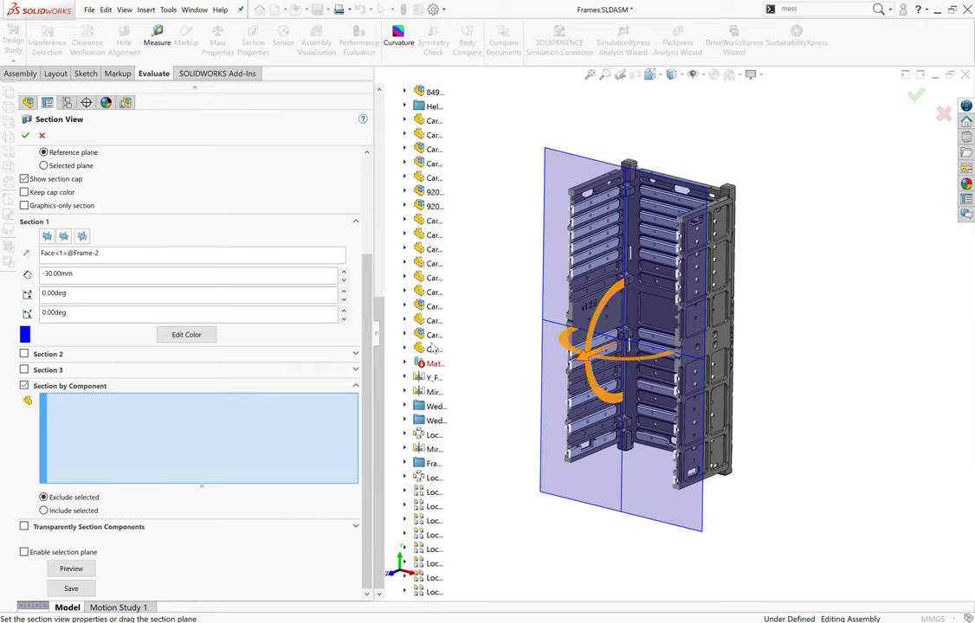
pyautogui.moveTo(452, 405); pyautogui.dragTo(438, 353, button='middle')
pyautogui.scroll(-3, 438, 352)
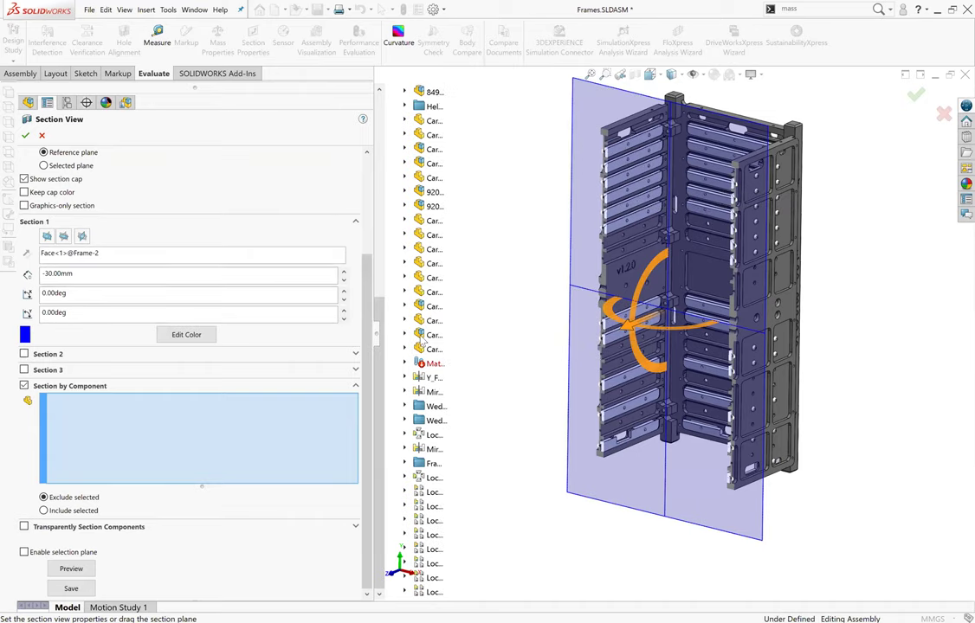
pyautogui.click(425, 336)
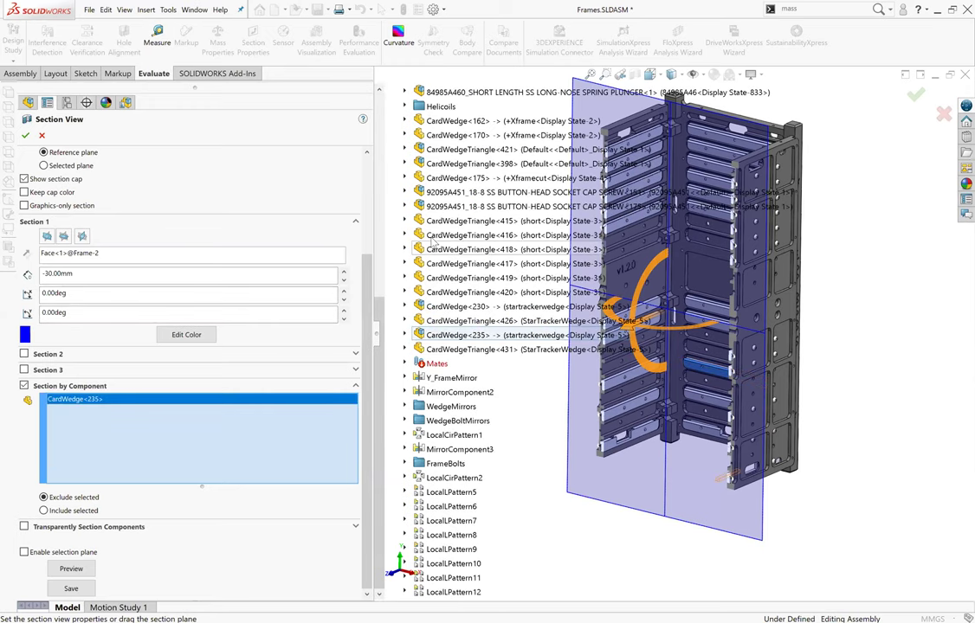
pyautogui.click(438, 237)
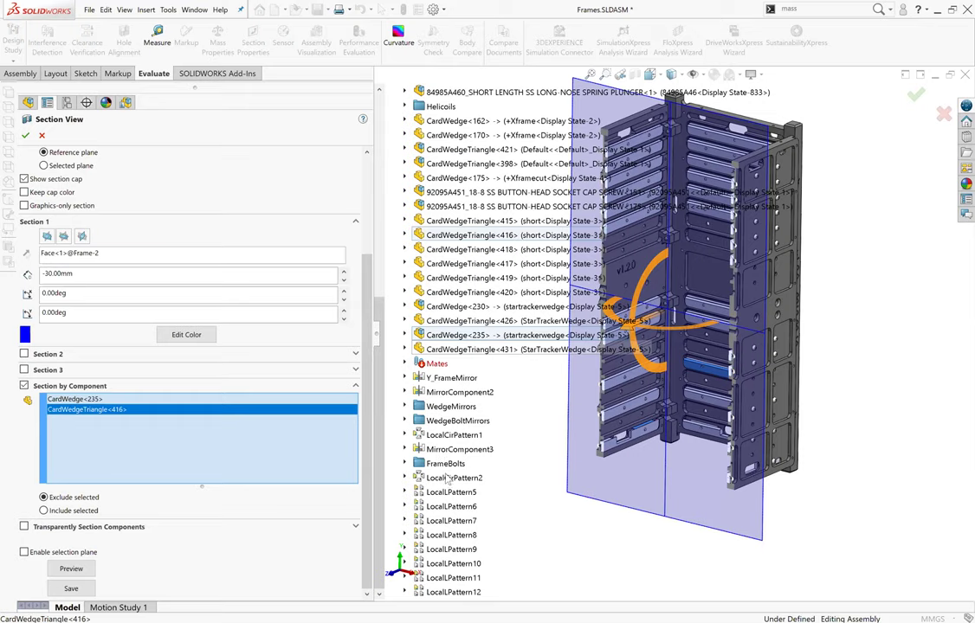
pyautogui.scroll(-3, 591, 359)
pyautogui.scroll(-2, 656, 287)
pyautogui.scroll(8, 745, 242)
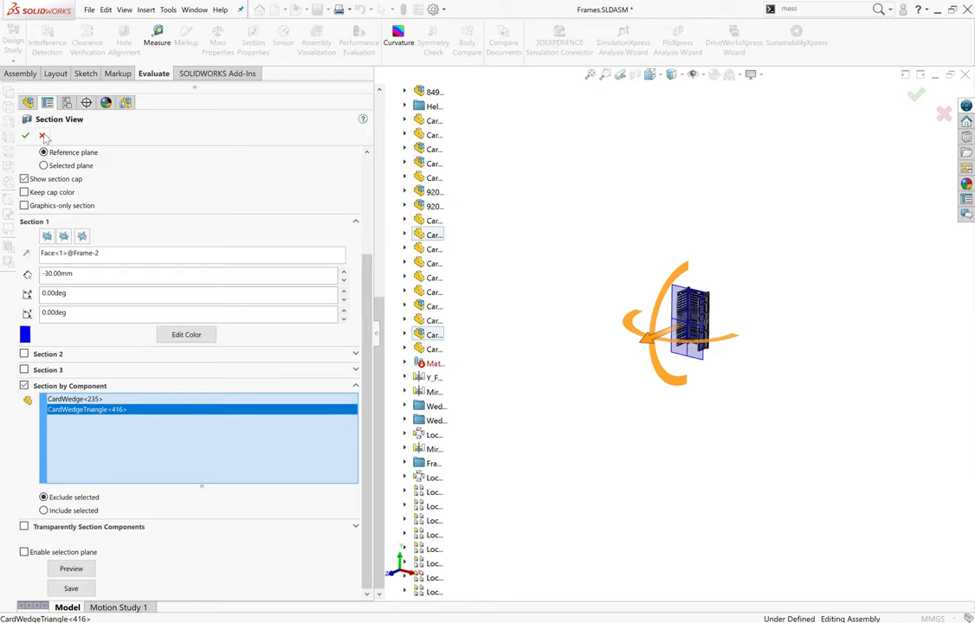
# Cancel the Section View and keep the assembly Shaded With Edges.
pyautogui.click(43, 136)
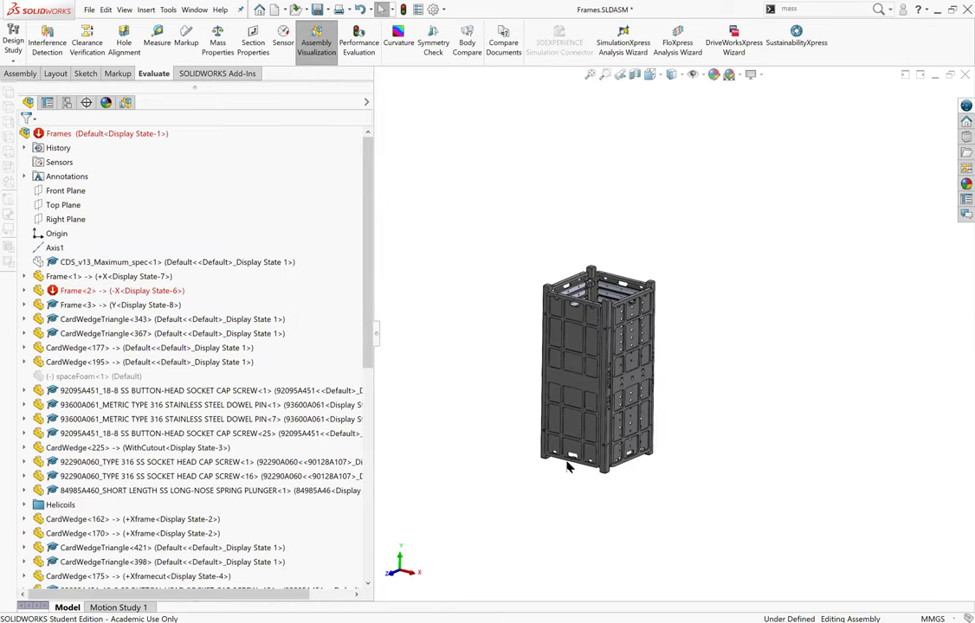
pyautogui.scroll(-4, 618, 355)
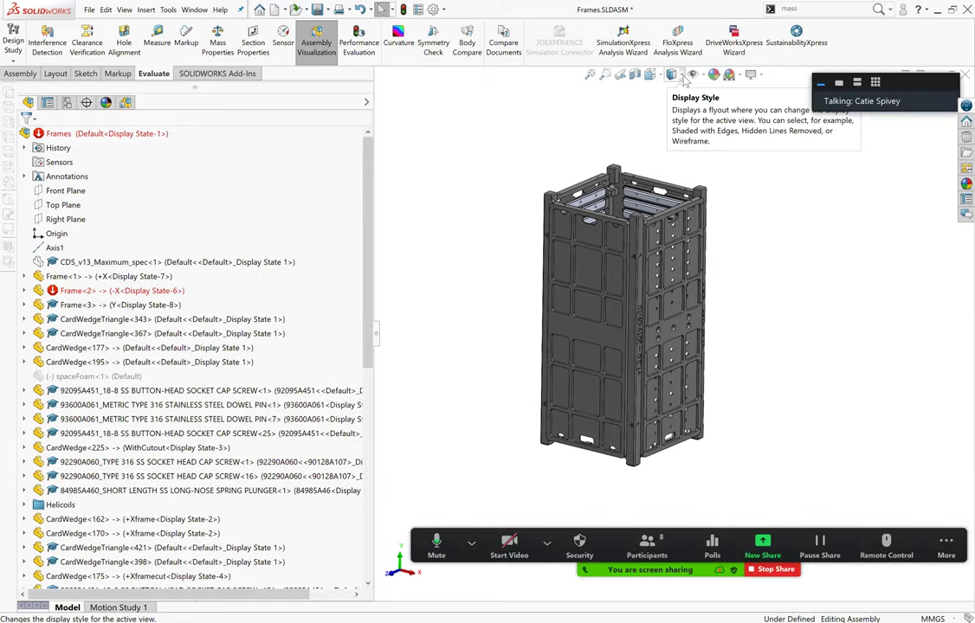
pyautogui.click(681, 76)
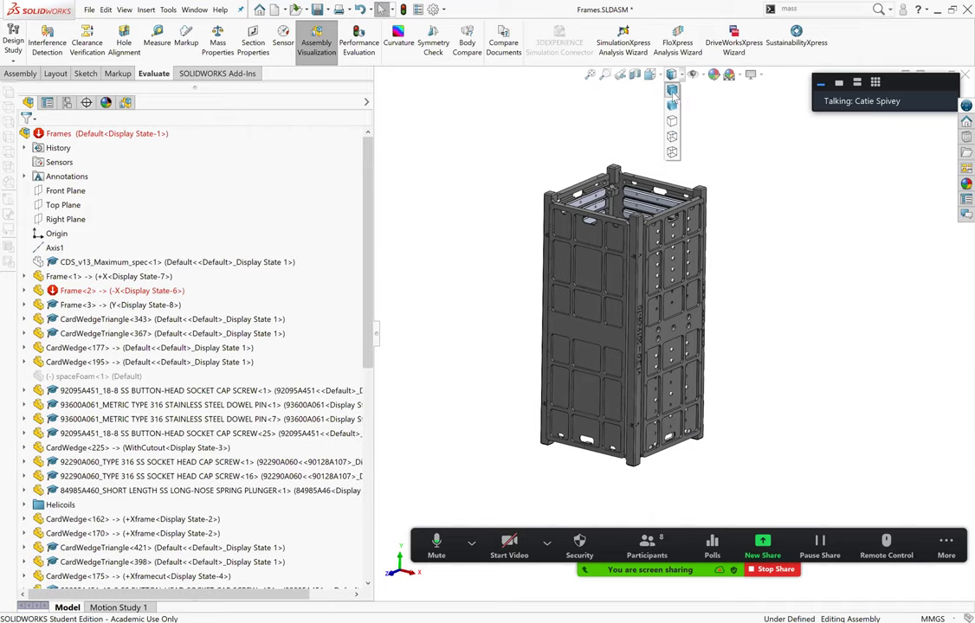
pyautogui.click(672, 93)
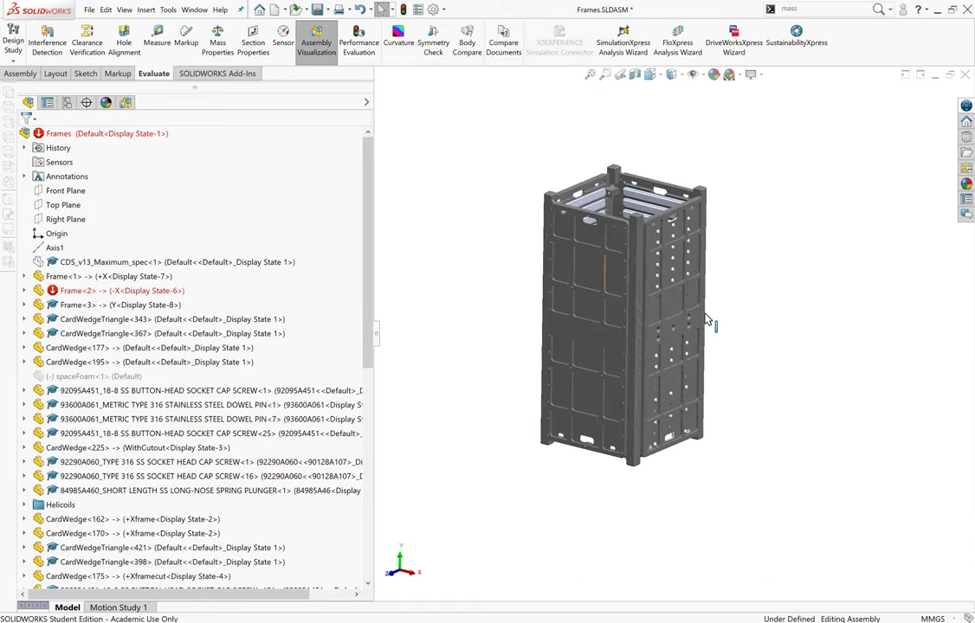
# Orbit to the open top and switch display to Hidden Lines Removed, then Hidden Lines Visible.
pyautogui.scroll(-2, 625, 286)
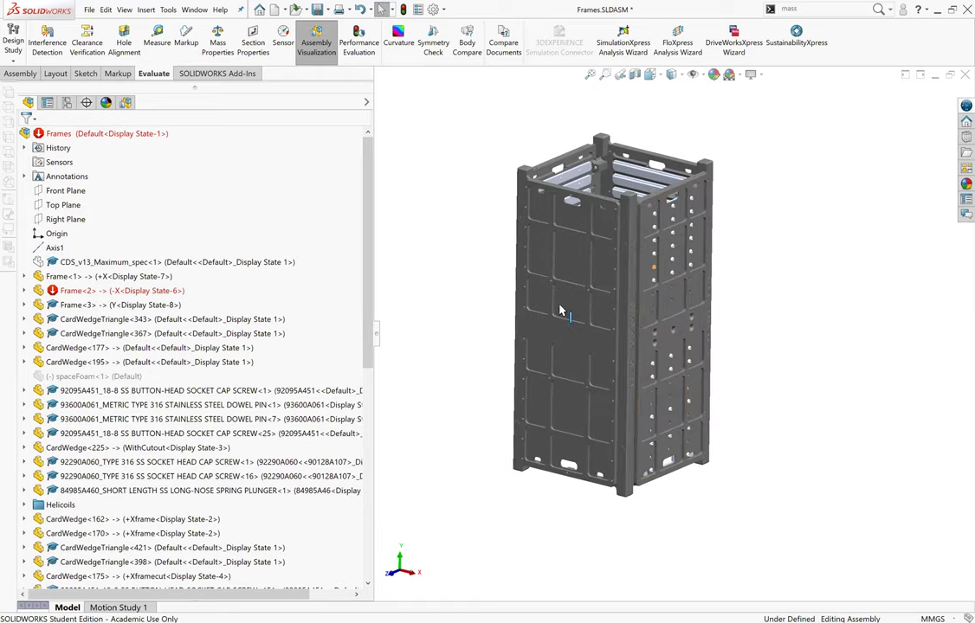
pyautogui.scroll(-2, 559, 307)
pyautogui.scroll(-2, 544, 298)
pyautogui.scroll(-2, 519, 225)
pyautogui.moveTo(515, 215)
pyautogui.mouseDown(button='middle')
pyautogui.moveTo(507, 285)
pyautogui.moveTo(528, 228)
pyautogui.moveTo(544, 332)
pyautogui.moveTo(581, 319)
pyautogui.mouseUp(button='middle')
pyautogui.scroll(5, 582, 318)
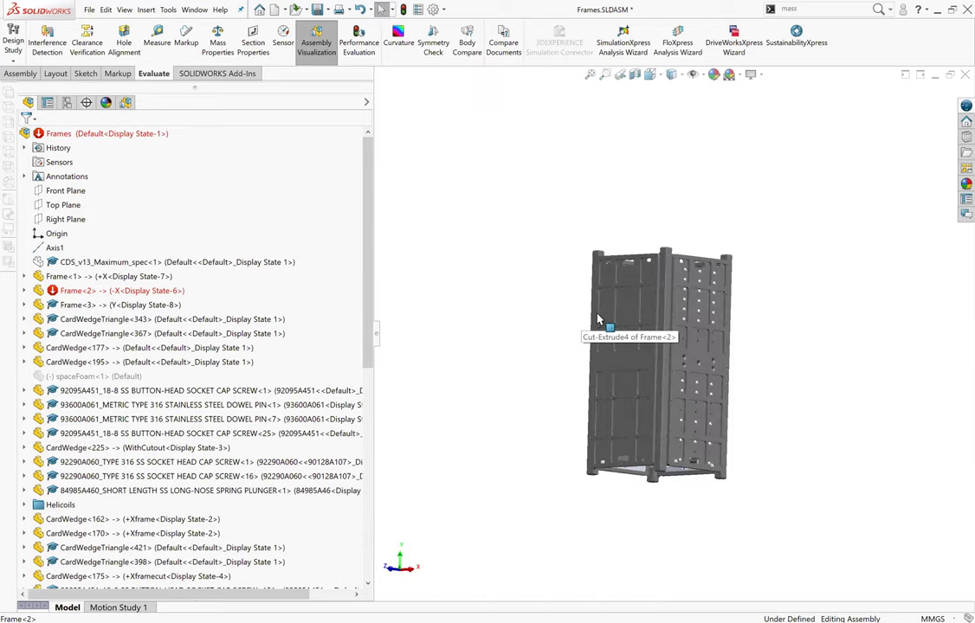
pyautogui.click(673, 75)
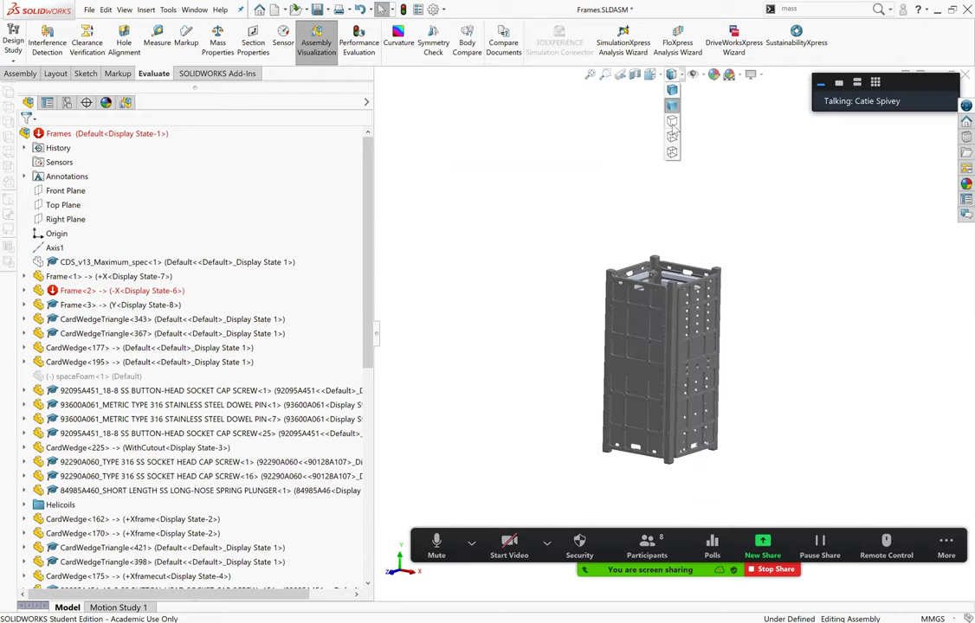
pyautogui.click(672, 136)
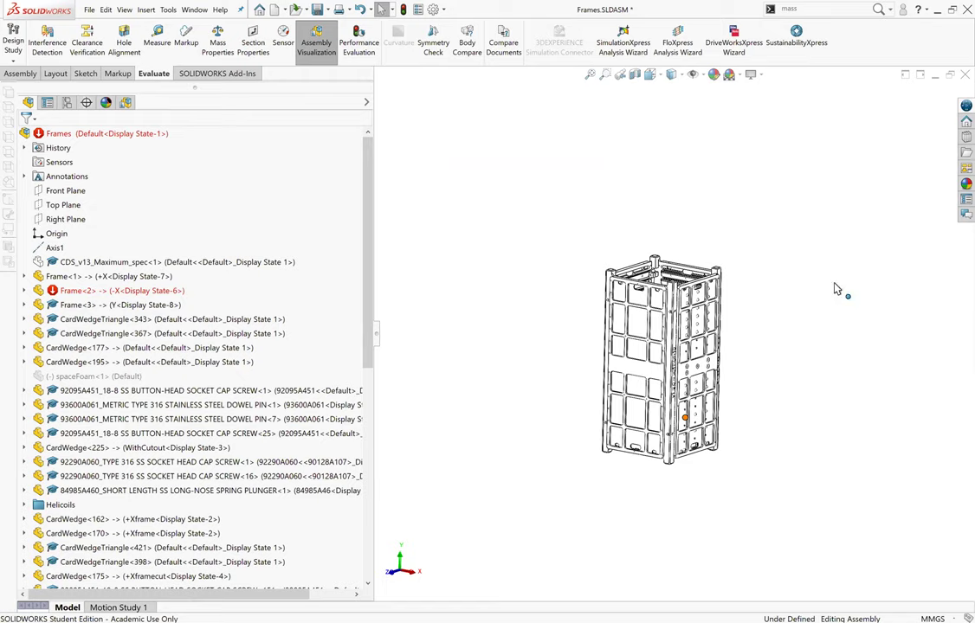
pyautogui.scroll(-3, 835, 288)
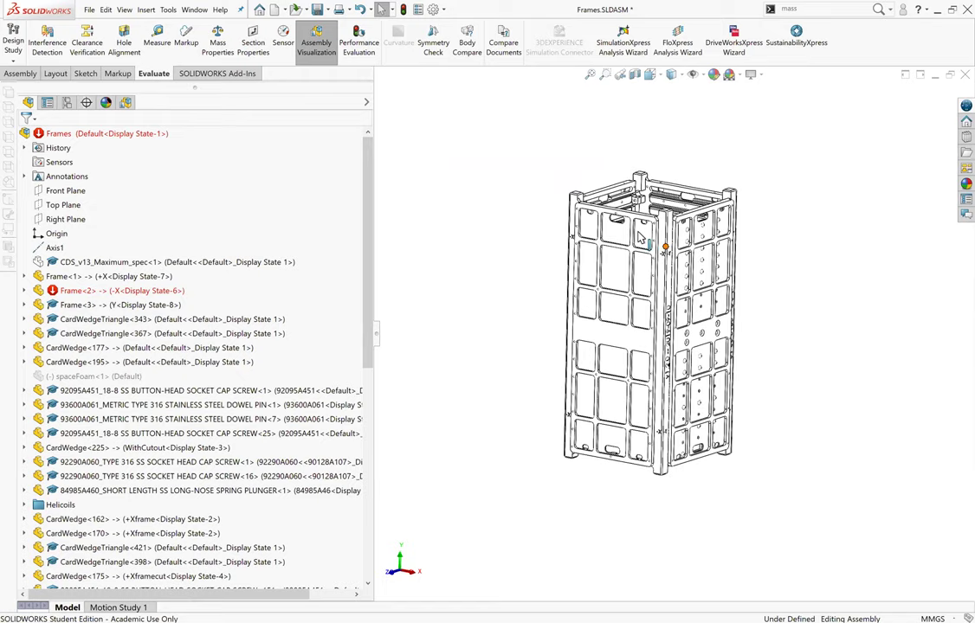
pyautogui.scroll(-2, 734, 389)
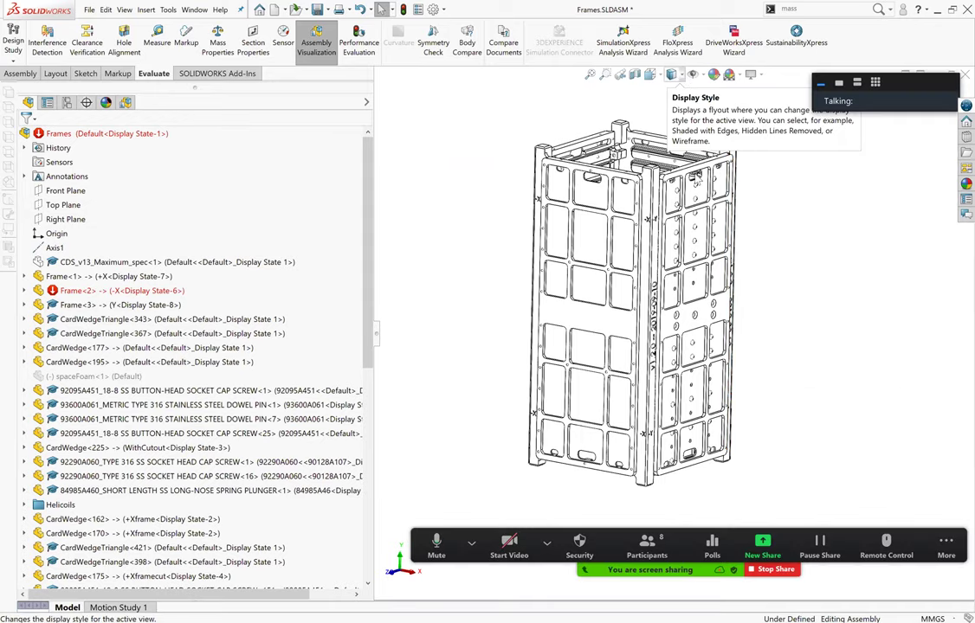
pyautogui.click(677, 79)
pyautogui.click(672, 136)
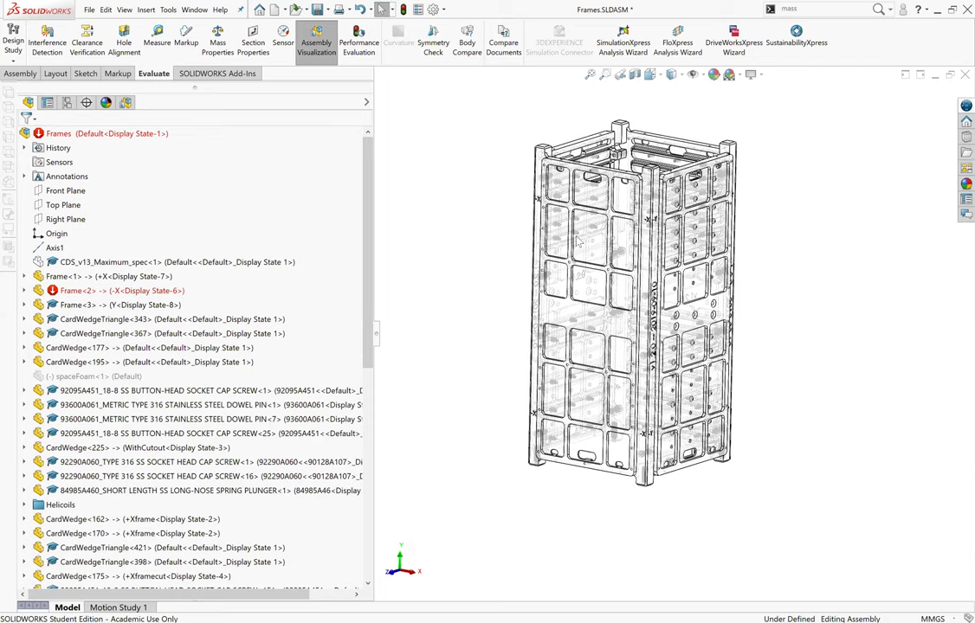
# Fit the assembly, try Wireframe, then settle on plain Shaded without edges.
pyautogui.press('f')
pyautogui.hotkey('shift', 'z')
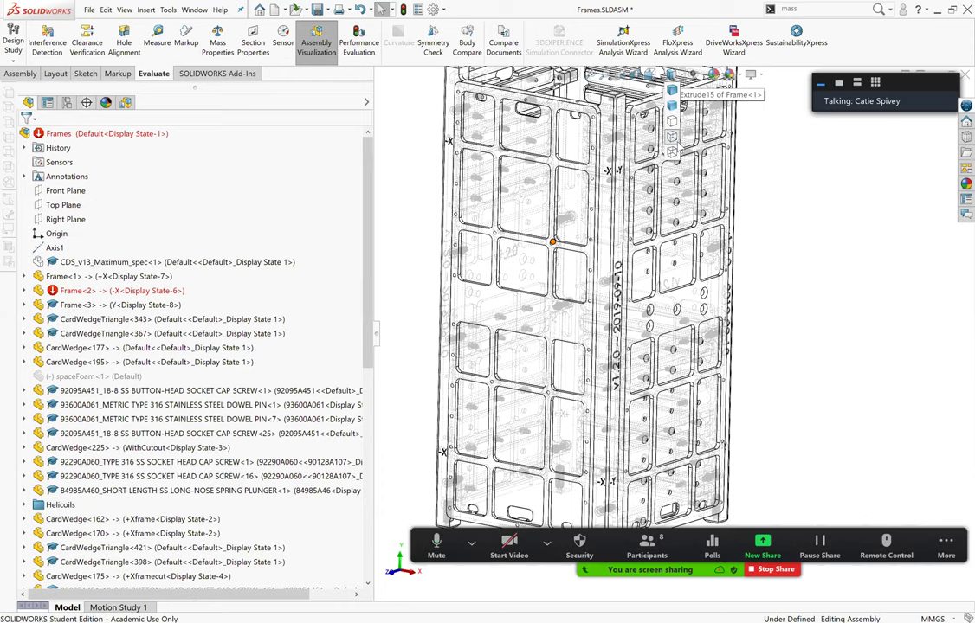
pyautogui.click(595, 71)
pyautogui.click(598, 73)
pyautogui.click(592, 87)
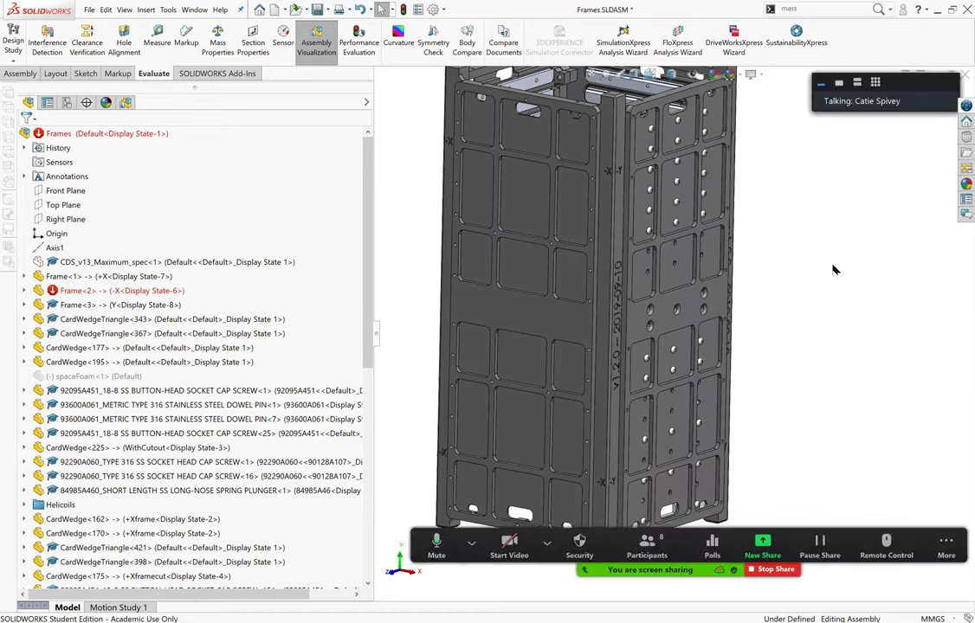
pyautogui.click(589, 74)
pyautogui.click(671, 75)
pyautogui.click(671, 102)
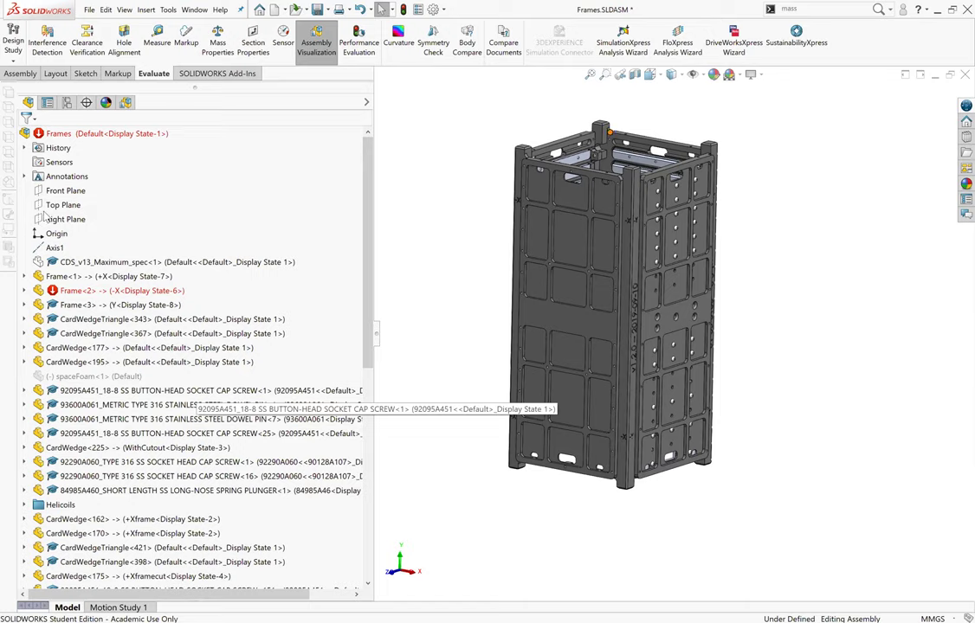
# Turn on reference axes visibility from the View Hide/Show menu.
pyautogui.click(169, 10)
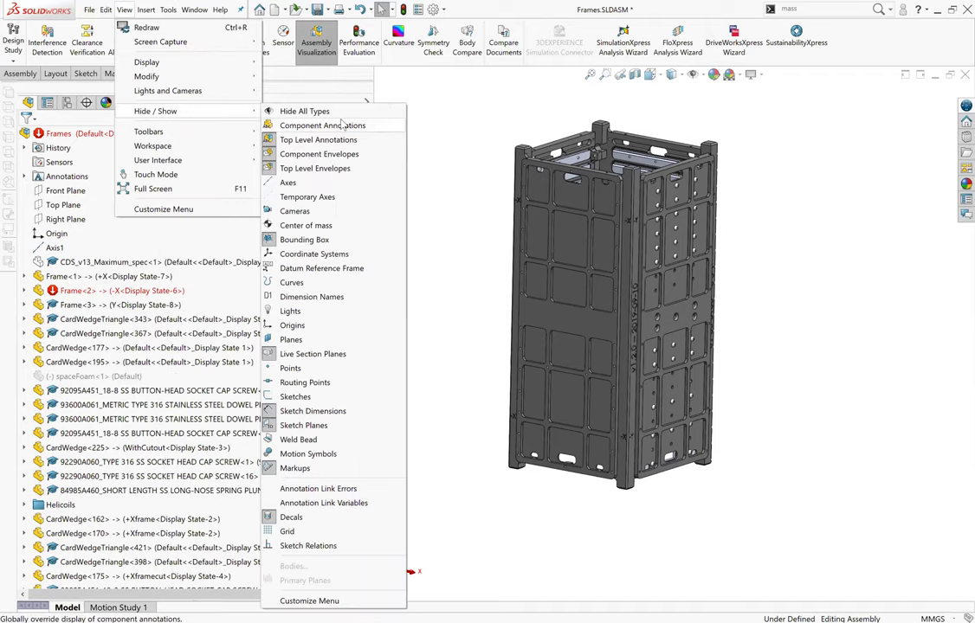
pyautogui.moveTo(156, 110)
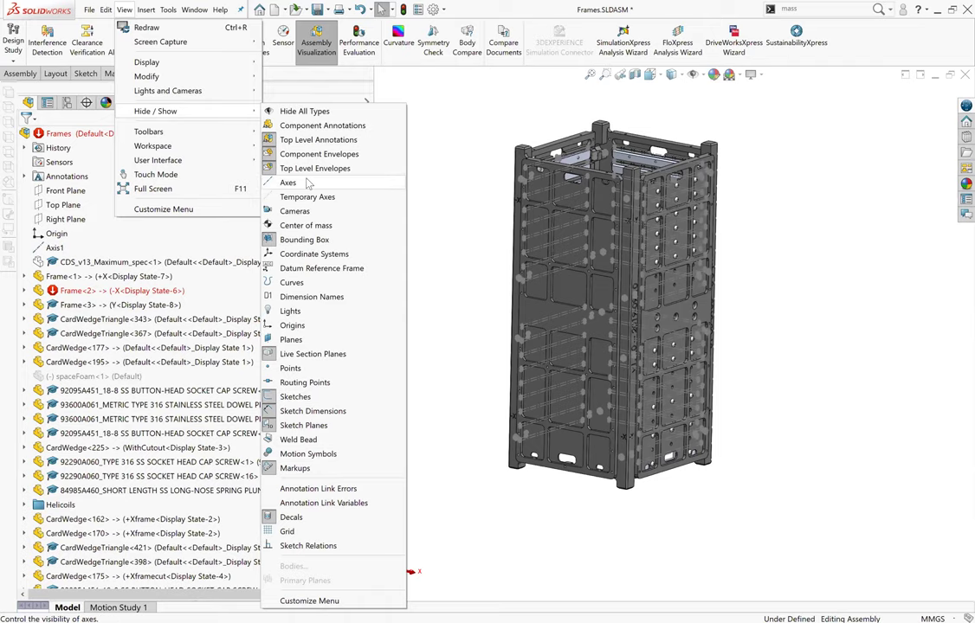
pyautogui.click(298, 182)
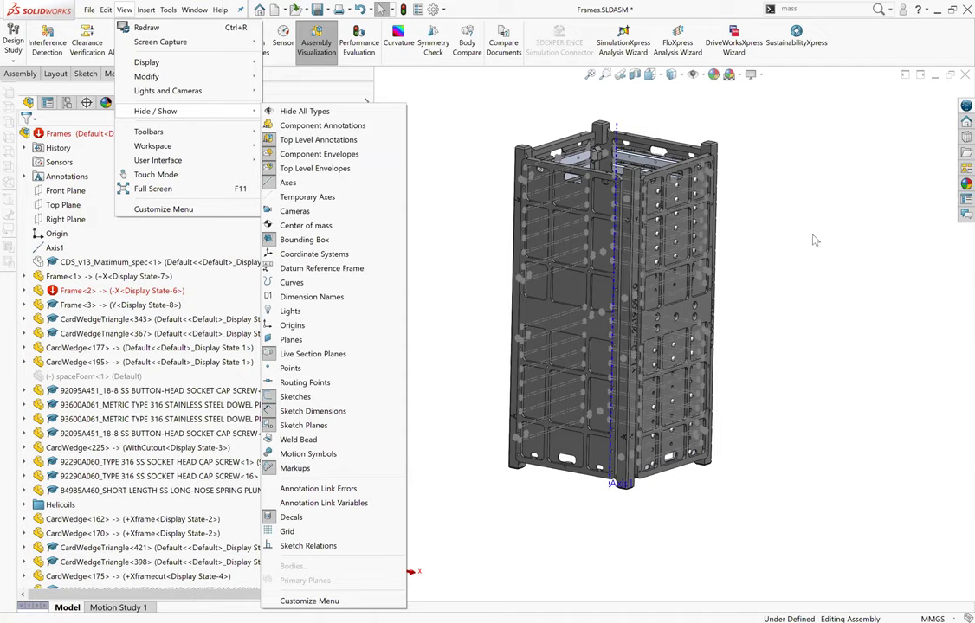
pyautogui.press('Escape')
pyautogui.press('Escape')
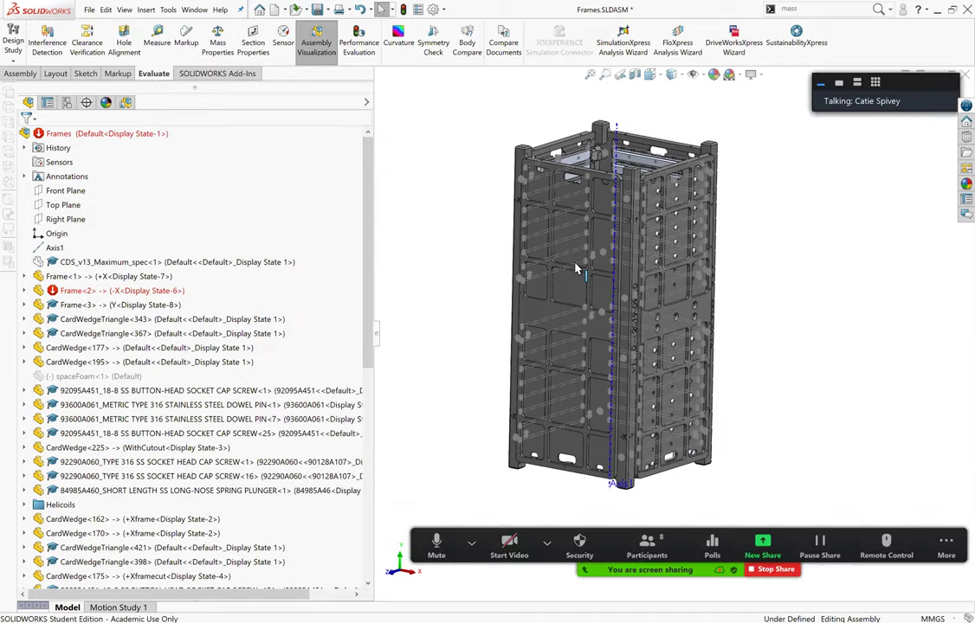
pyautogui.scroll(-5, 587, 264)
pyautogui.scroll(-4, 587, 260)
pyautogui.scroll(-1, 588, 243)
pyautogui.scroll(-1, 589, 229)
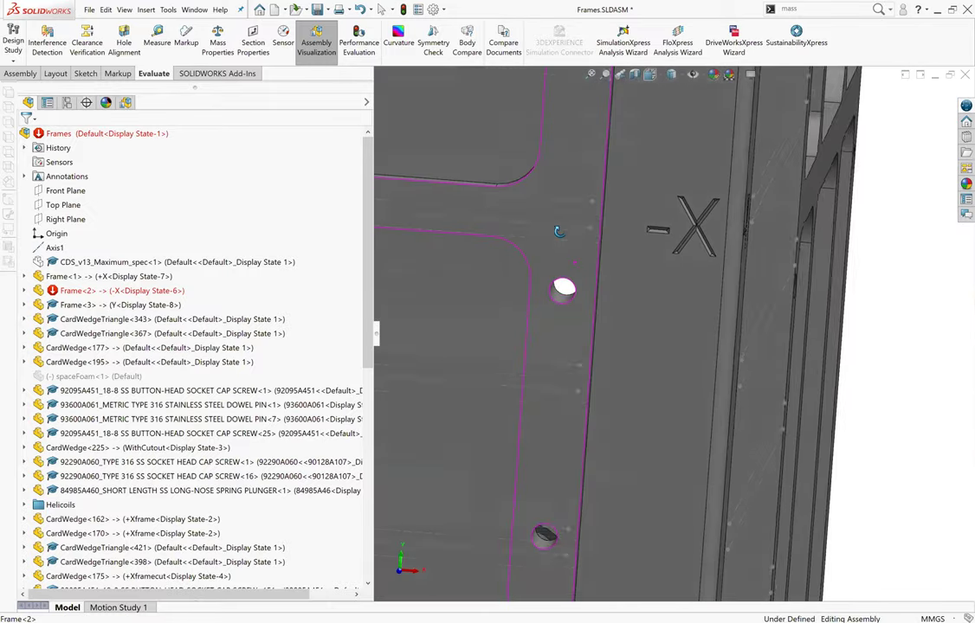
pyautogui.scroll(-1, 589, 221)
# Orbit to the frame edge and select the small tapped hole to inspect it.
pyautogui.moveTo(589, 222)
pyautogui.mouseDown(button='middle')
pyautogui.moveTo(585, 250)
pyautogui.moveTo(534, 290)
pyautogui.moveTo(561, 312)
pyautogui.mouseUp(button='middle')
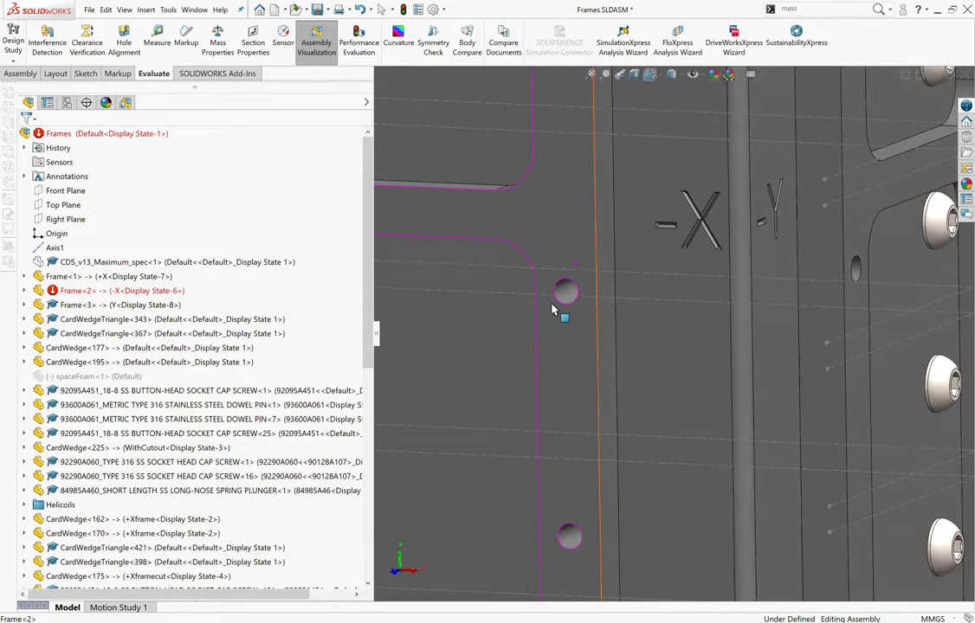
pyautogui.click(564, 294)
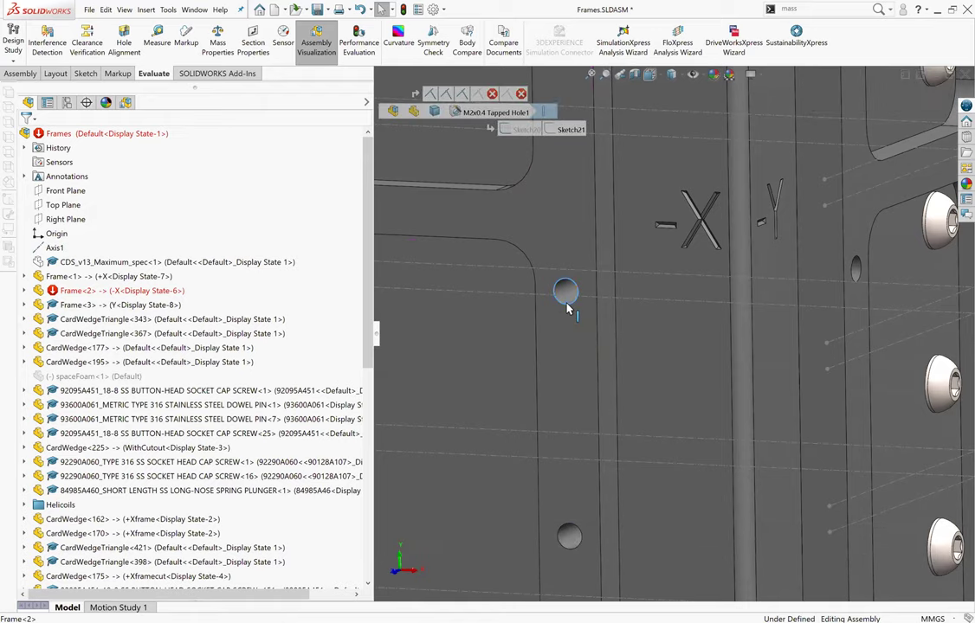
pyautogui.scroll(3, 582, 306)
pyautogui.scroll(4, 597, 338)
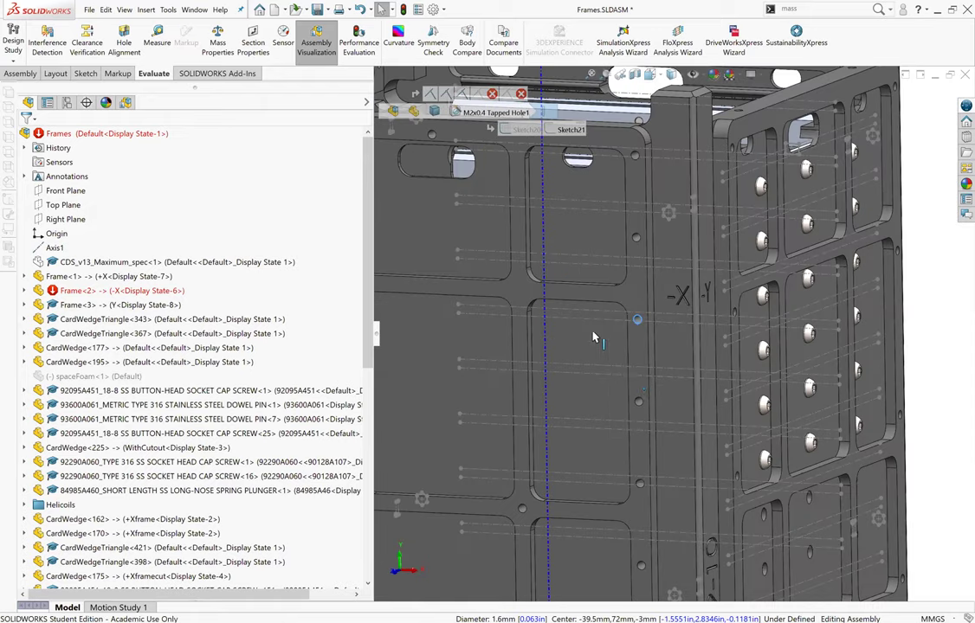
pyautogui.scroll(4, 616, 355)
pyautogui.scroll(1, 615, 355)
pyautogui.scroll(-3, 658, 372)
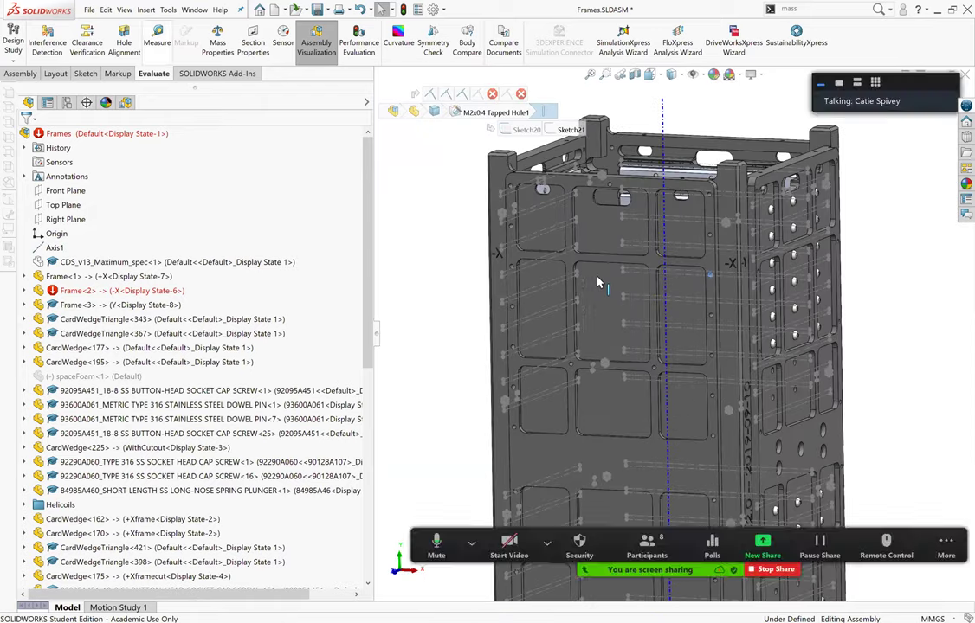
pyautogui.scroll(2, 726, 402)
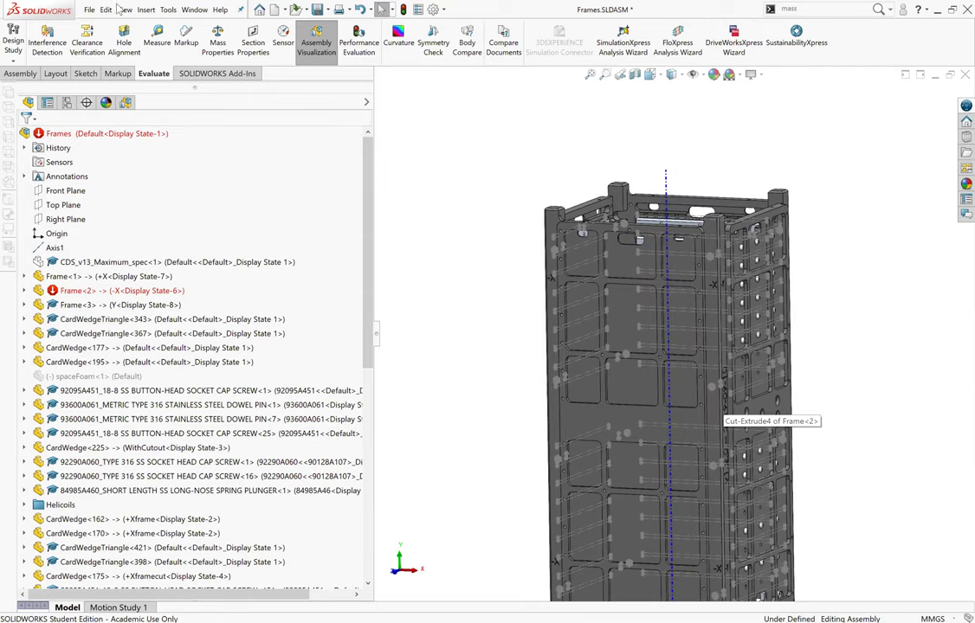
# Hide all reference geometry, including the axis, and close the display menus.
pyautogui.click(123, 9)
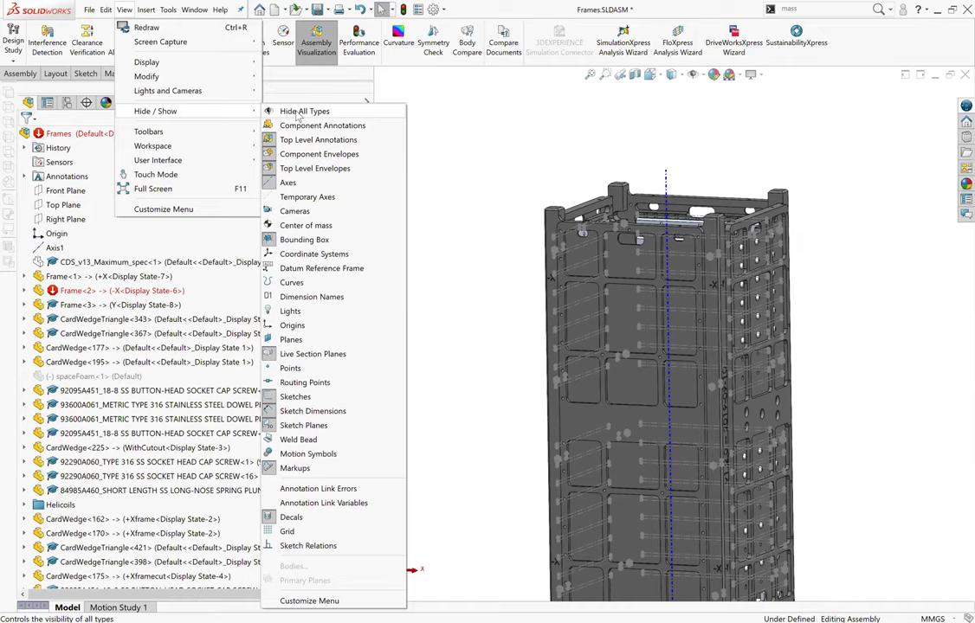
pyautogui.click(298, 112)
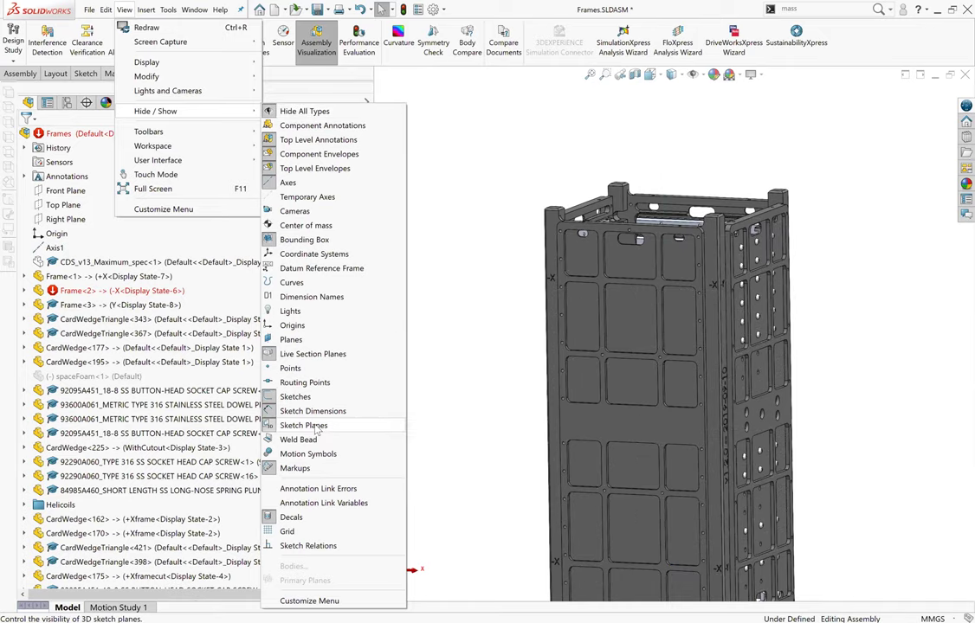
pyautogui.click(463, 166)
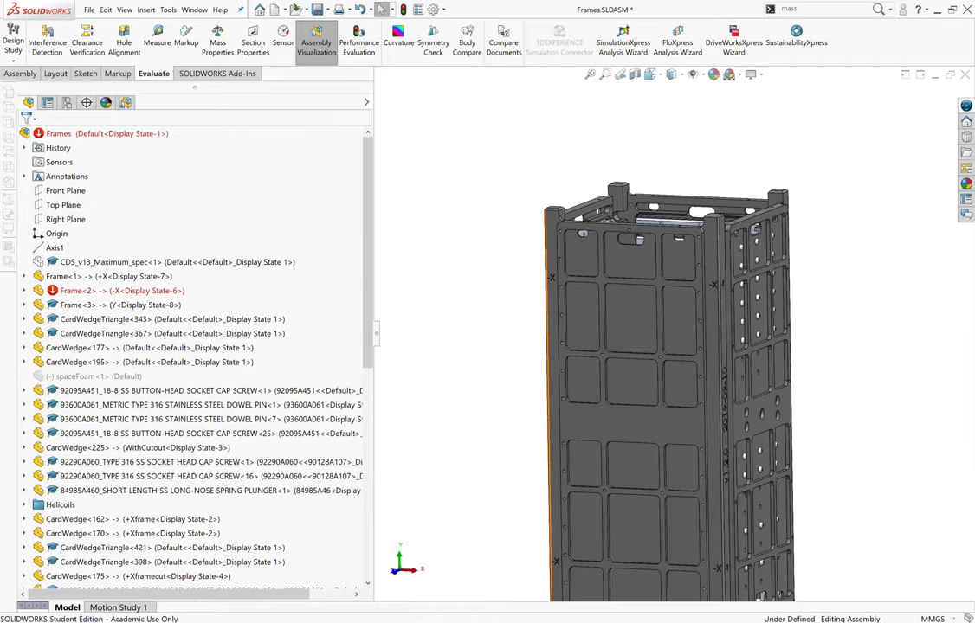
# Zoom to fit the whole Frames assembly in the view.
pyautogui.press('f')
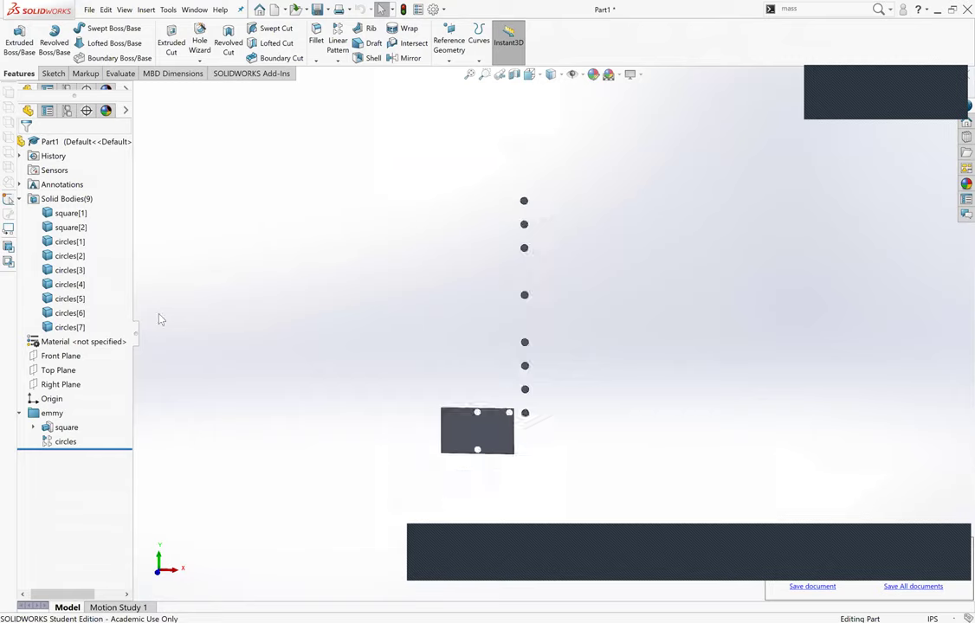
# Zoom and orbit the Part1 rectangular plate to view it at an angle.
pyautogui.scroll(-2, 485, 416)
pyautogui.scroll(-2, 498, 378)
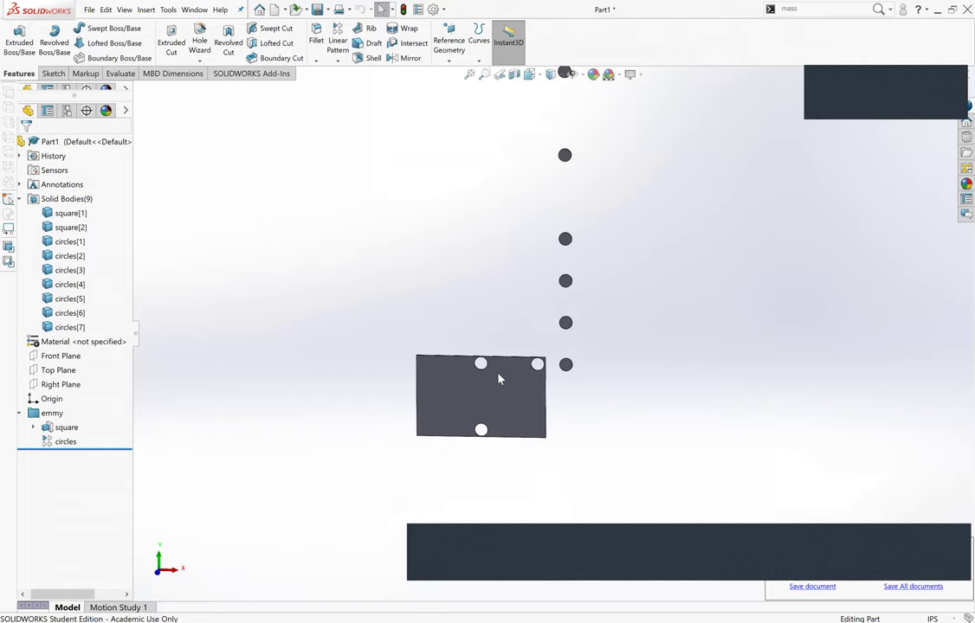
pyautogui.scroll(-3, 499, 378)
pyautogui.scroll(2, 492, 379)
pyautogui.scroll(-3, 518, 365)
pyautogui.scroll(1, 673, 433)
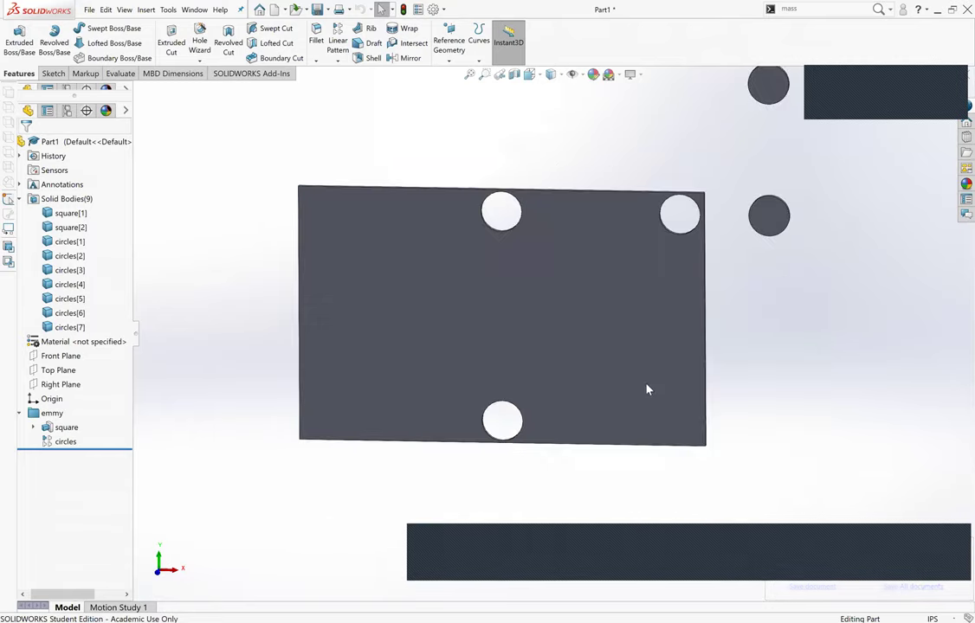
pyautogui.moveTo(646, 389); pyautogui.dragTo(660, 364, button='middle')
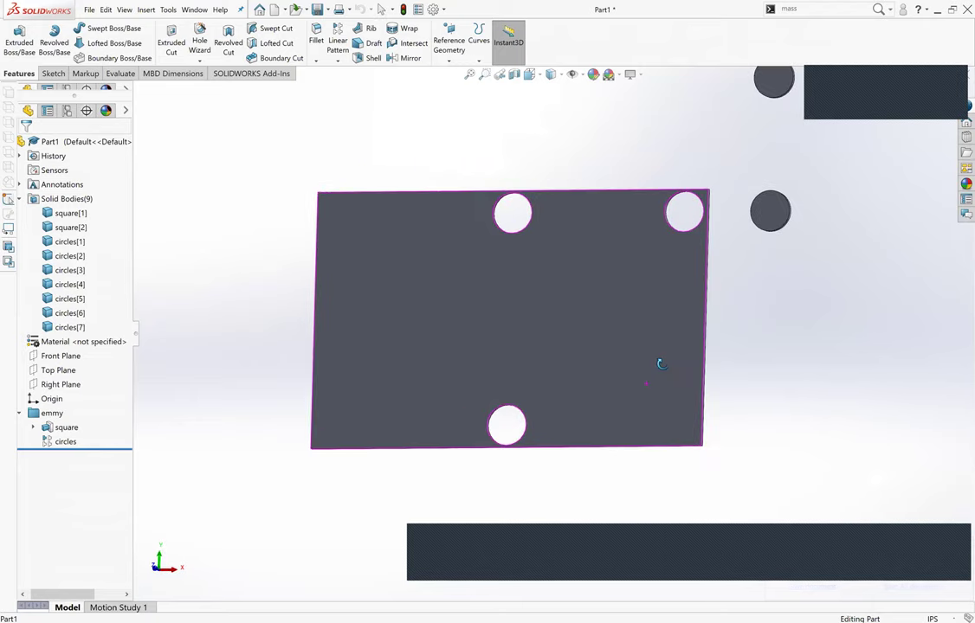
pyautogui.scroll(-1, 655, 370)
pyautogui.scroll(2, 520, 362)
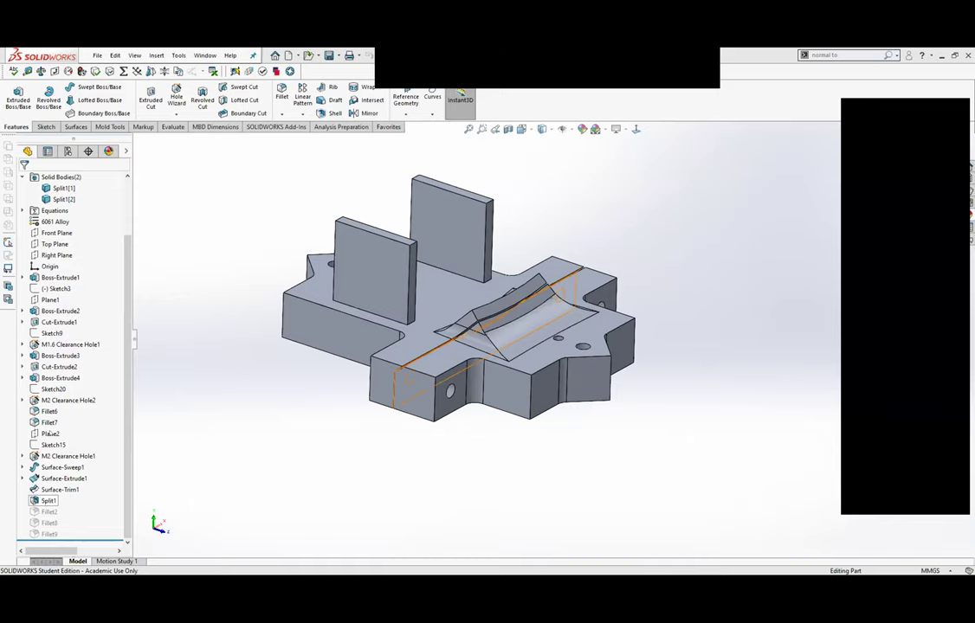
# Show the hidden Surface-Trim1 body from the Surface Bodies folder.
pyautogui.scroll(3, 35, 225)
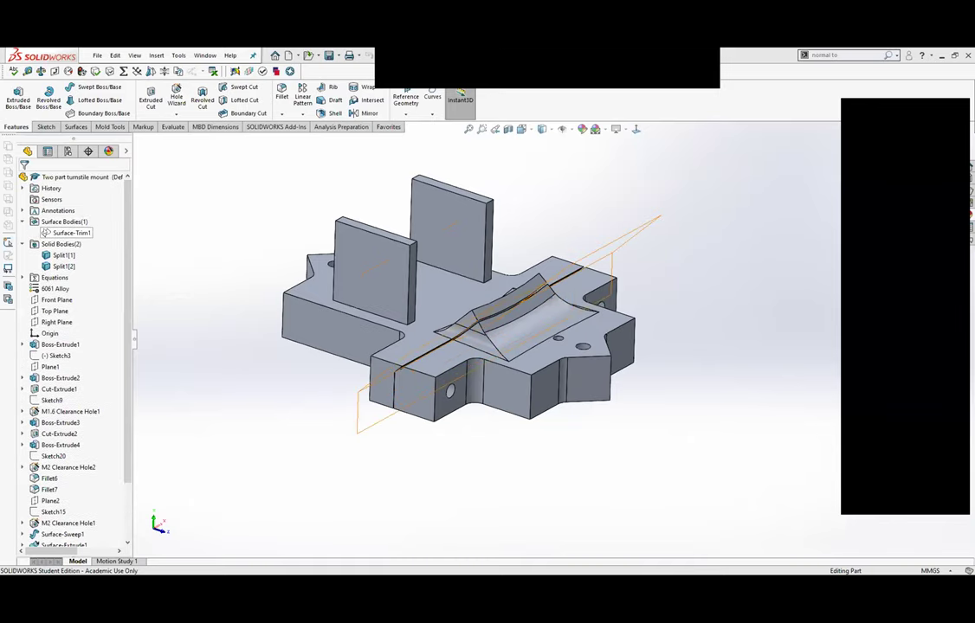
pyautogui.rightClick(65, 233)
pyautogui.click(62, 201)
# Orbit the model to inspect the trimmed surface slicing through the turnstile mount.
pyautogui.moveTo(468, 434)
pyautogui.mouseDown(button='middle')
pyautogui.moveTo(461, 378)
pyautogui.moveTo(507, 424)
pyautogui.moveTo(507, 453)
pyautogui.moveTo(454, 474)
pyautogui.moveTo(454, 547)
pyautogui.moveTo(483, 531)
pyautogui.moveTo(496, 439)
pyautogui.moveTo(503, 458)
pyautogui.moveTo(511, 433)
pyautogui.mouseUp(button='middle')
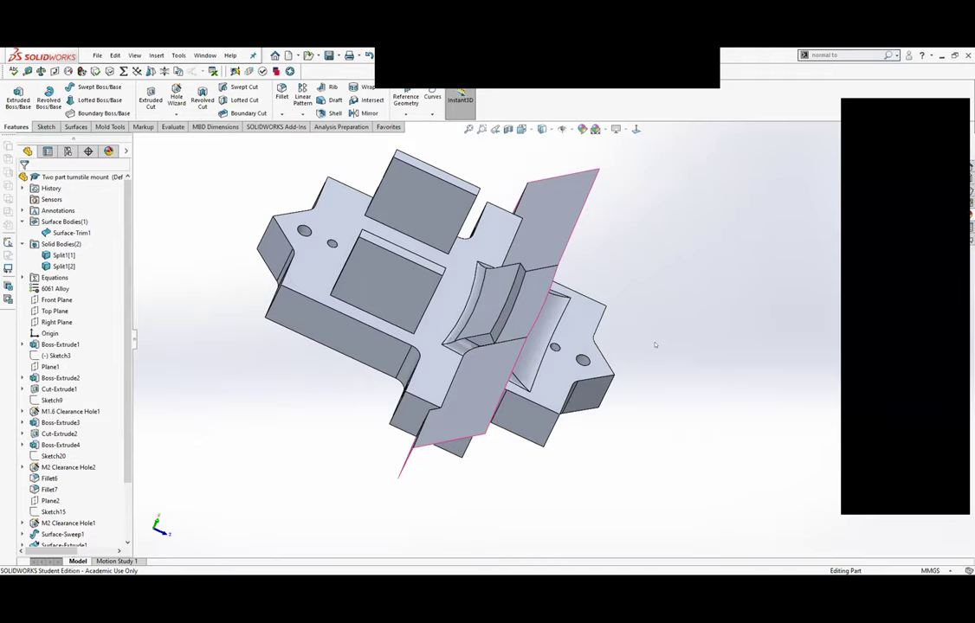
pyautogui.scroll(-3, 649, 345)
pyautogui.scroll(-2, 637, 344)
pyautogui.moveTo(637, 344)
pyautogui.mouseDown(button='middle')
pyautogui.moveTo(574, 254)
pyautogui.moveTo(602, 242)
pyautogui.moveTo(607, 281)
pyautogui.moveTo(448, 247)
pyautogui.mouseUp(button='middle')
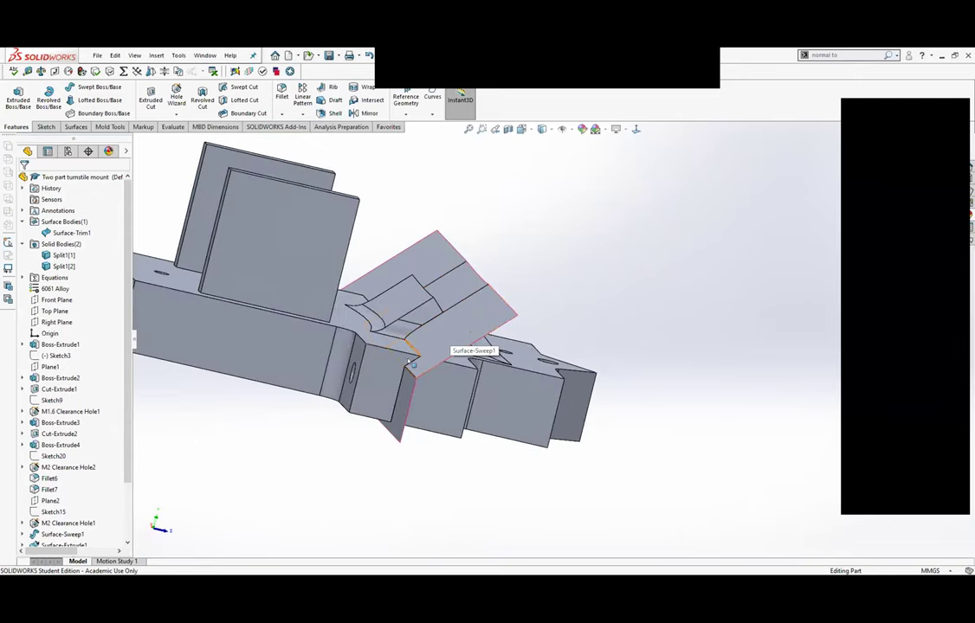
pyautogui.moveTo(371, 452)
pyautogui.mouseDown(button='middle')
pyautogui.moveTo(407, 389)
pyautogui.moveTo(557, 451)
pyautogui.moveTo(400, 380)
pyautogui.moveTo(285, 406)
pyautogui.mouseUp(button='middle')
pyautogui.scroll(3, 400, 380)
pyautogui.scroll(-2, 69, 485)
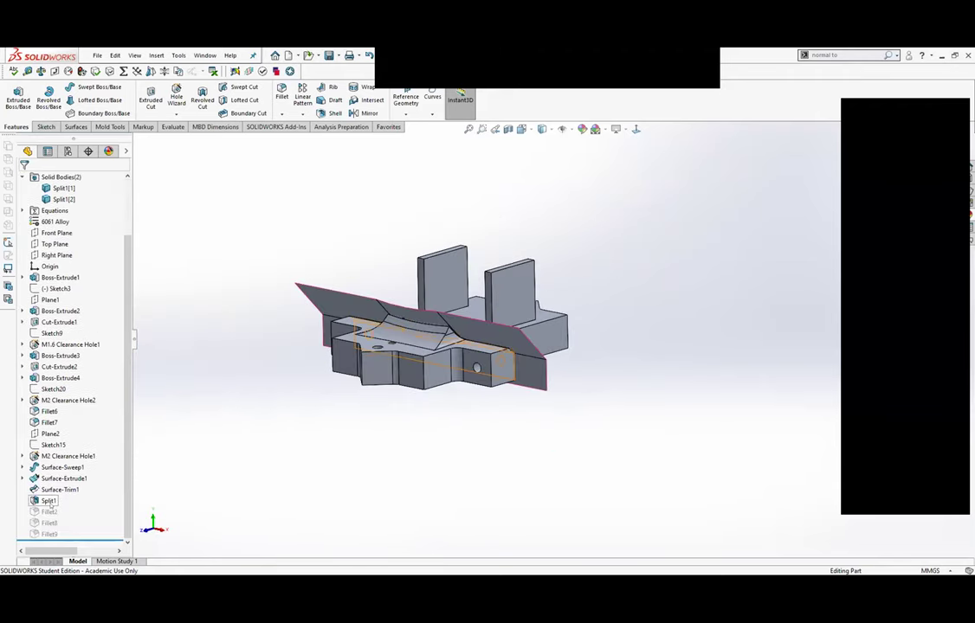
pyautogui.click(230, 432)
pyautogui.click(839, 55)
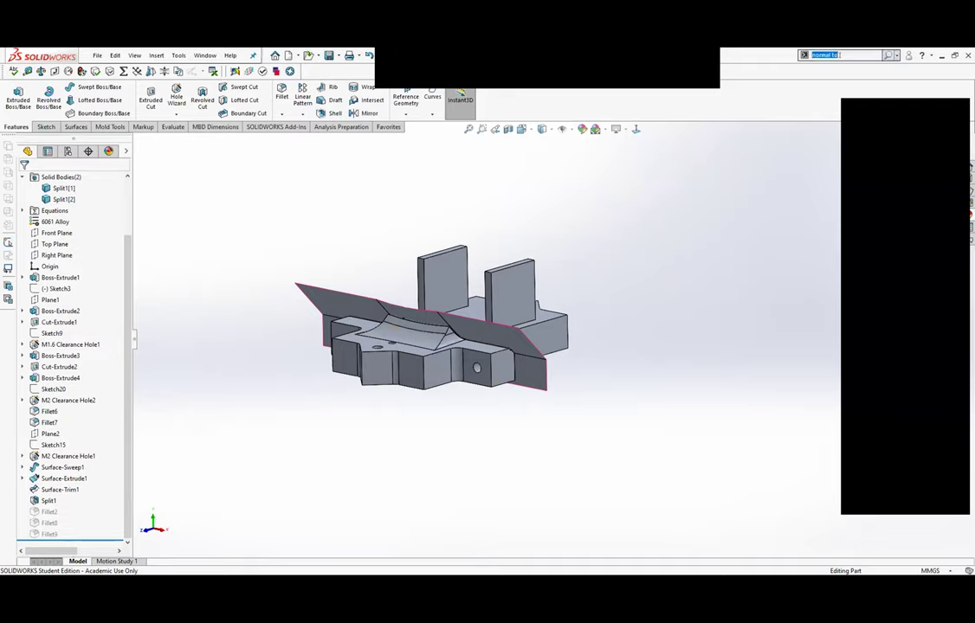
# Roll the model back to before the Split1 feature.
pyautogui.click(156, 55)
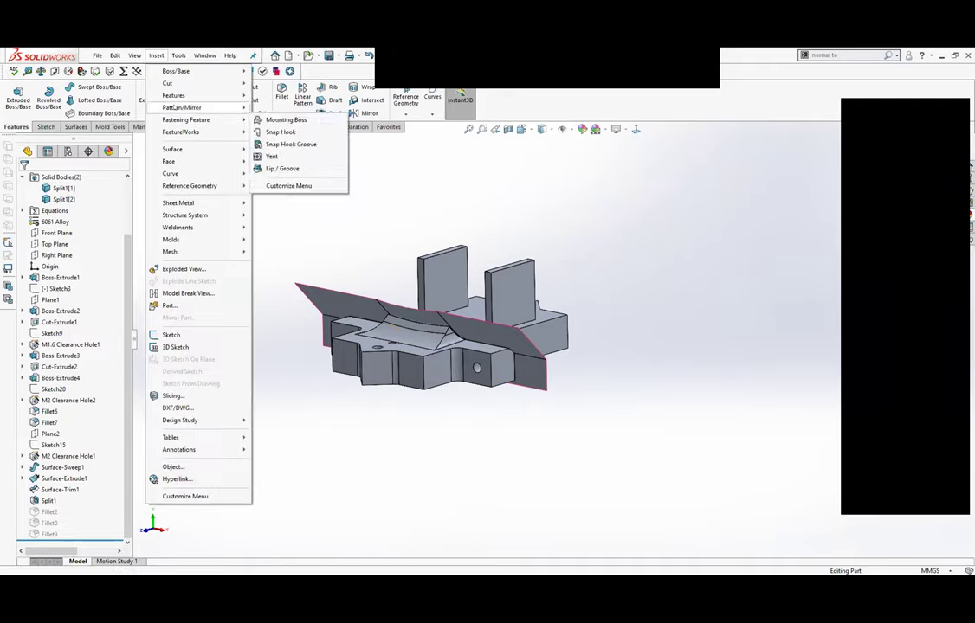
pyautogui.moveTo(174, 95)
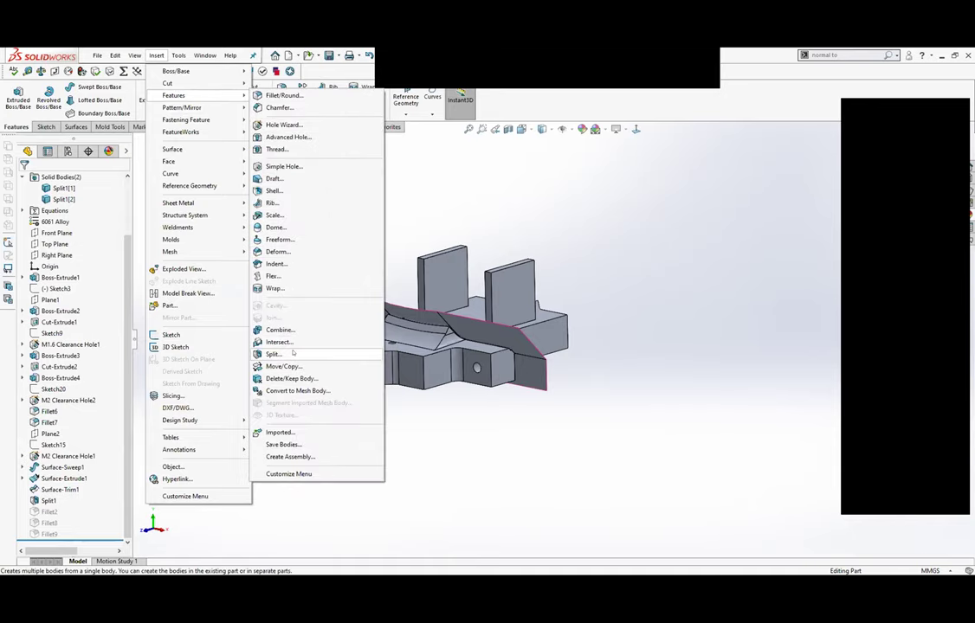
pyautogui.click(49, 500)
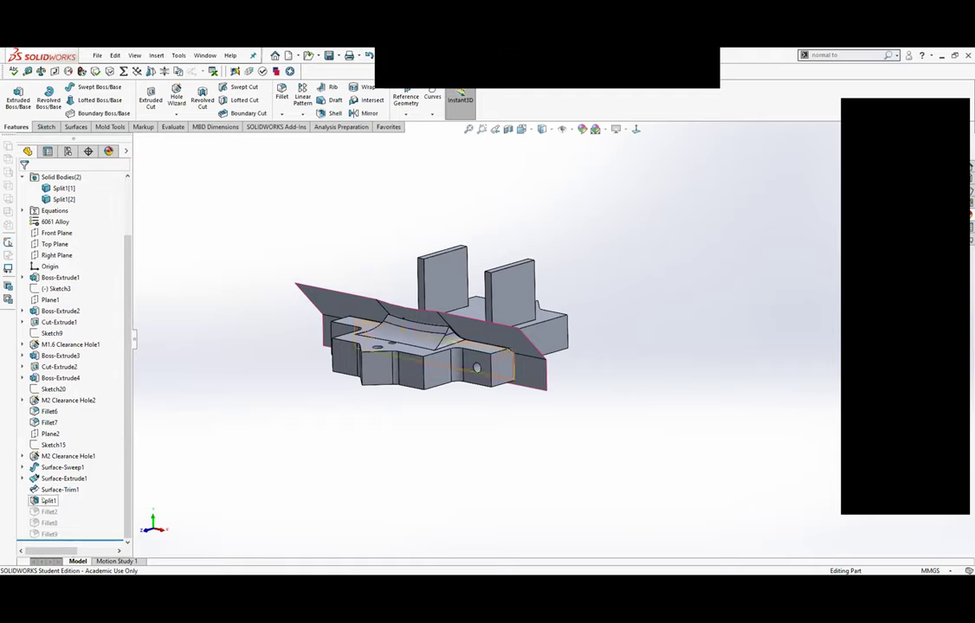
pyautogui.rightClick(49, 500)
pyautogui.press('Escape')
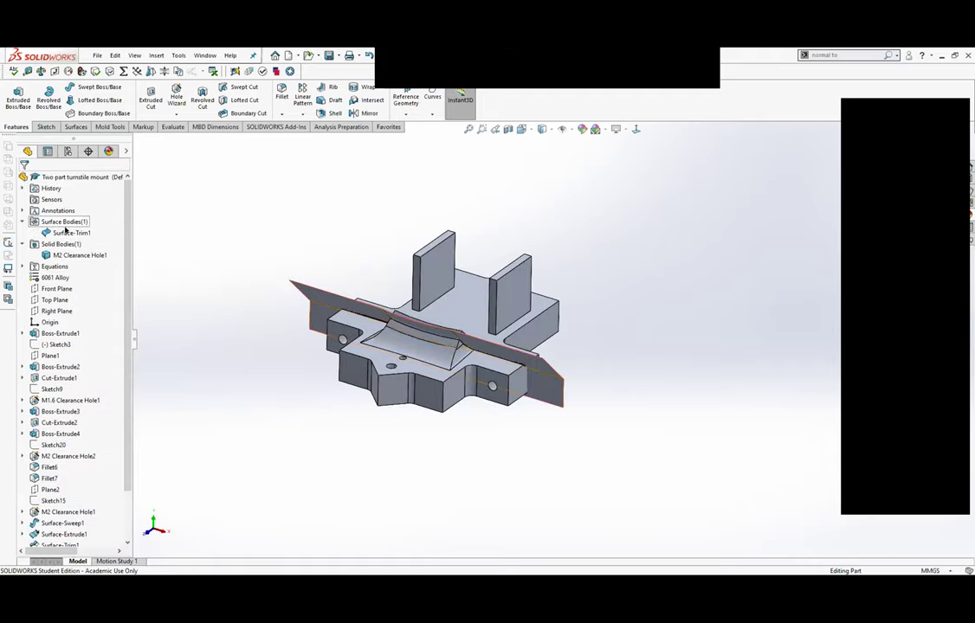
# Show Surface-Trim1 across the single body and start a new Split feature with it.
pyautogui.rightClick(66, 233)
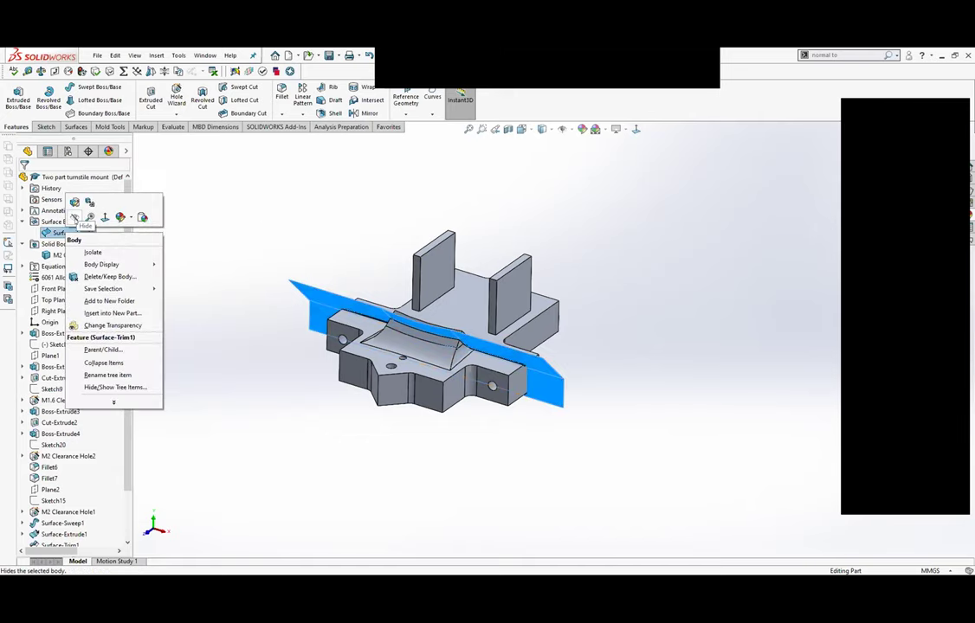
pyautogui.press('Escape')
pyautogui.moveTo(272, 234); pyautogui.dragTo(226, 261, button='middle')
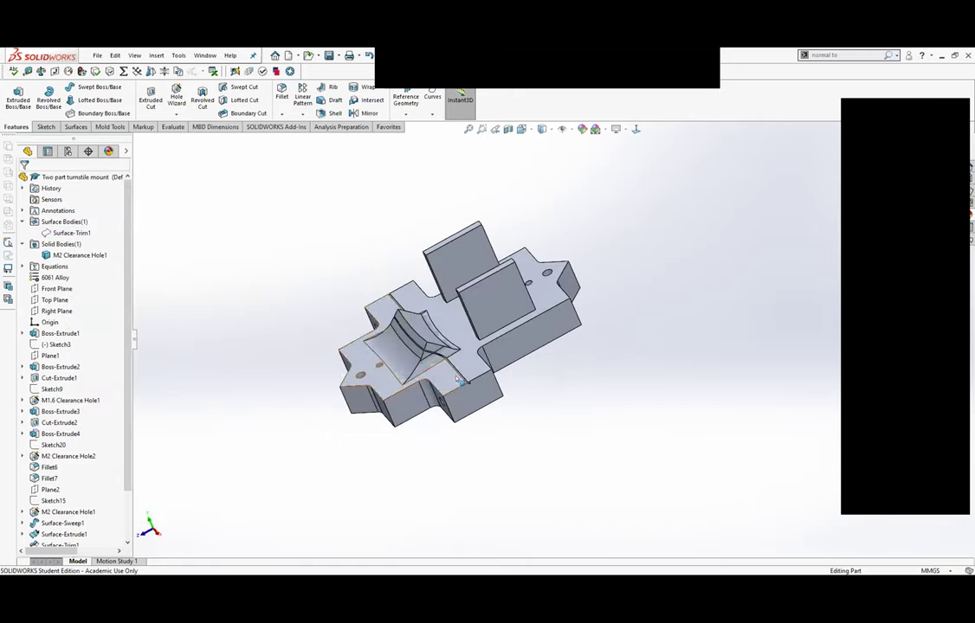
pyautogui.scroll(-5, 614, 393)
pyautogui.scroll(3, 615, 393)
pyautogui.scroll(4, 615, 393)
pyautogui.rightClick(64, 234)
pyautogui.click(60, 216)
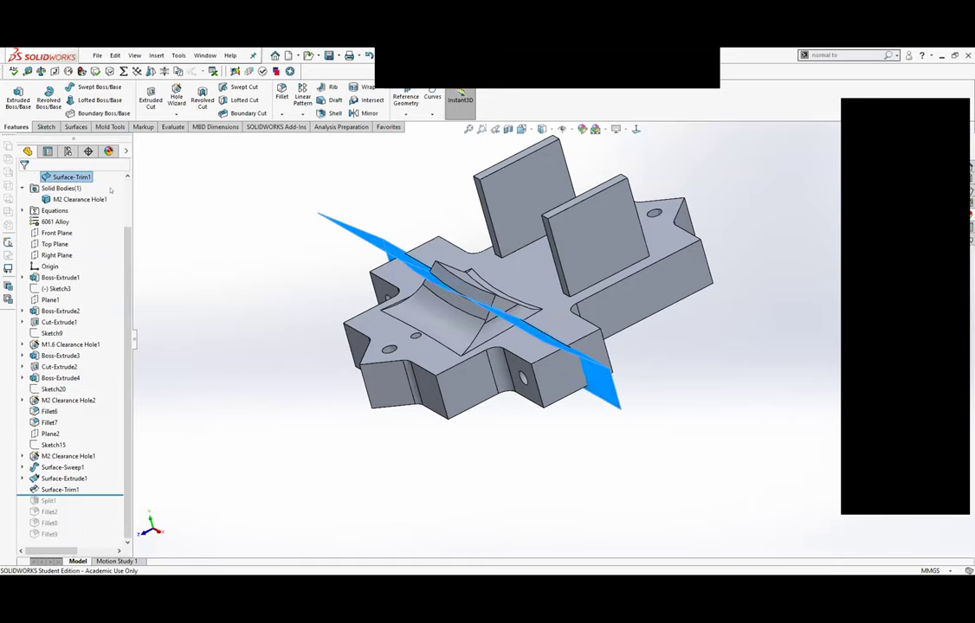
pyautogui.click(156, 55)
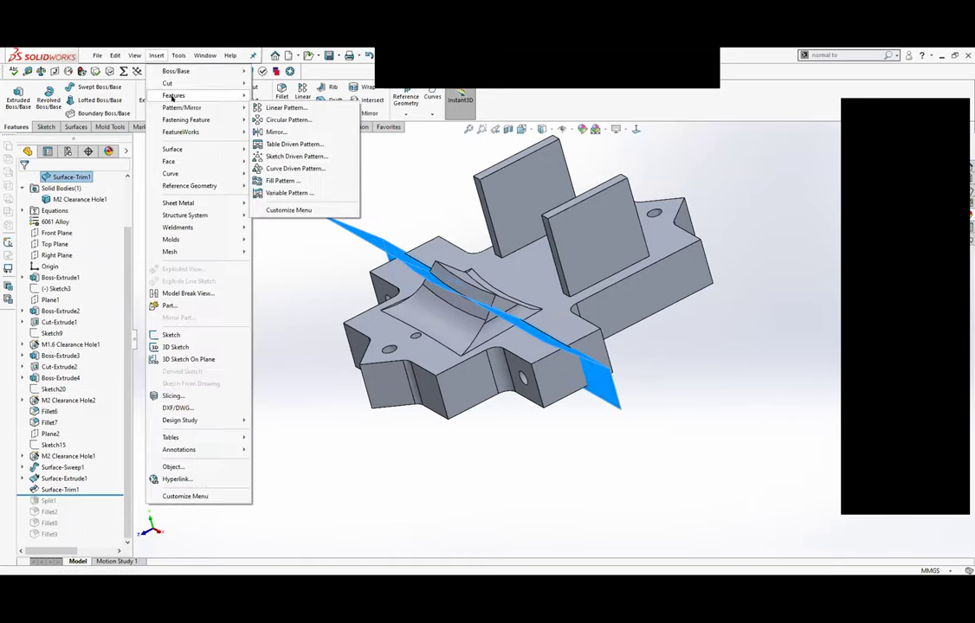
pyautogui.moveTo(174, 95)
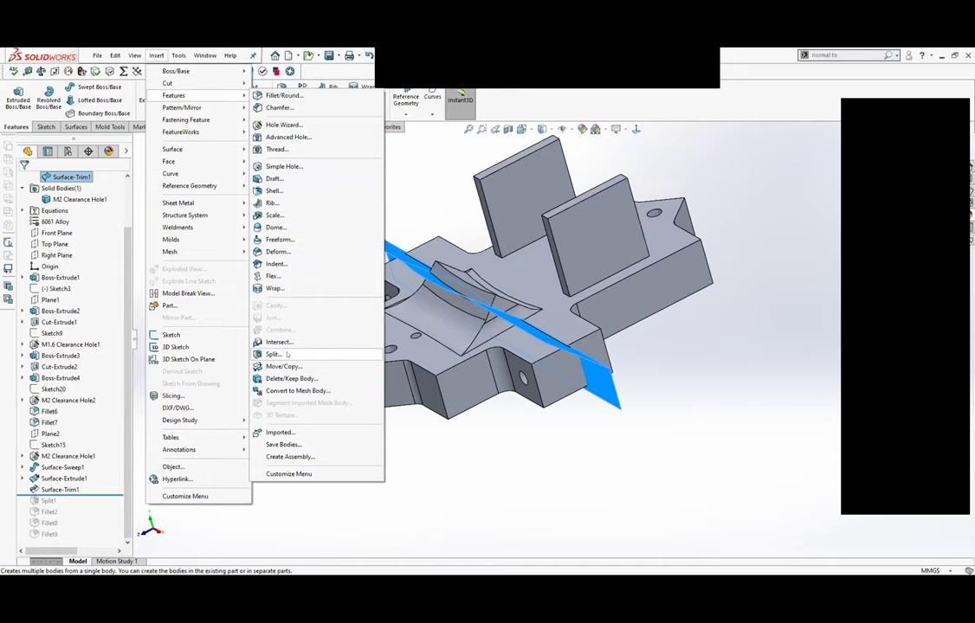
pyautogui.click(274, 354)
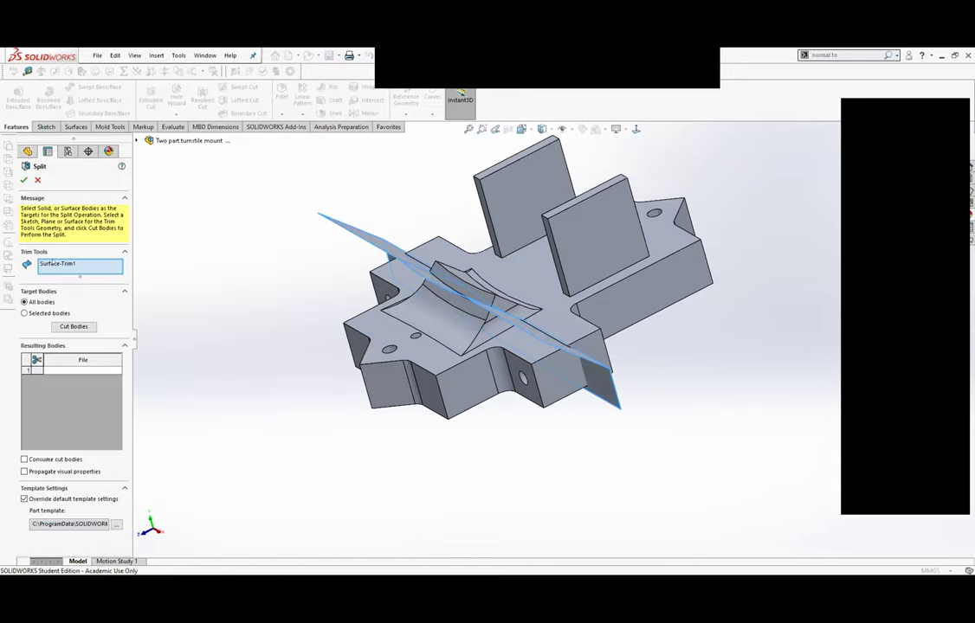
# Cut the mount along Surface-Trim1, keep both resulting bodies, and confirm Split2.
pyautogui.moveTo(322, 317); pyautogui.dragTo(330, 305, button='middle')
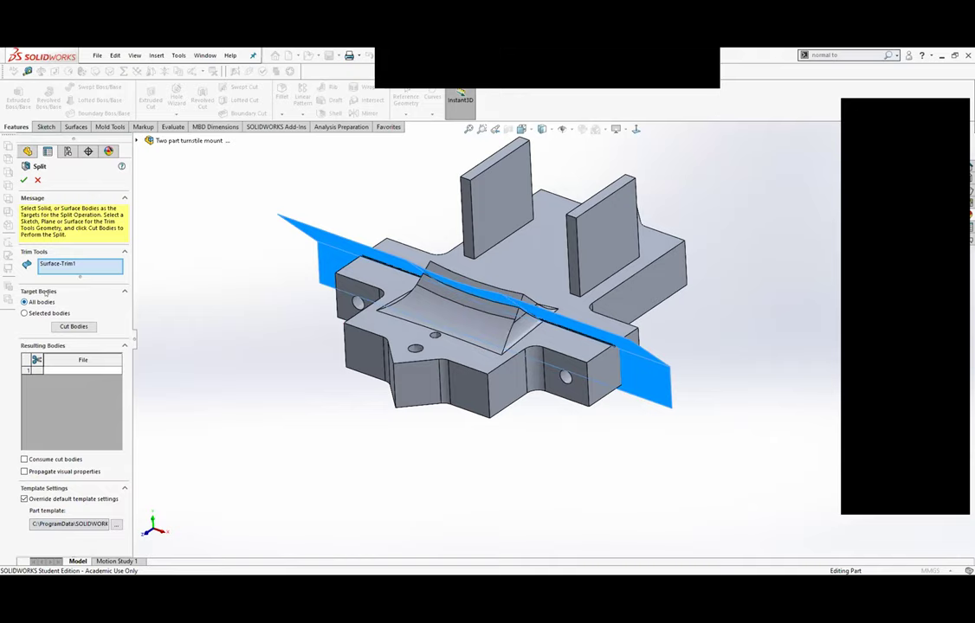
pyautogui.moveTo(262, 291); pyautogui.dragTo(634, 364, button='middle')
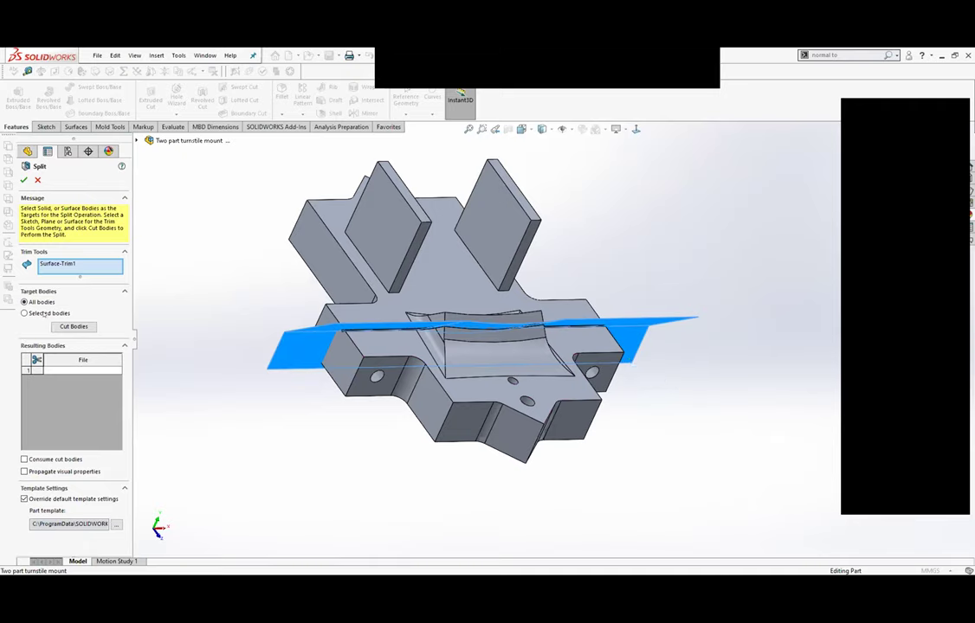
pyautogui.click(25, 314)
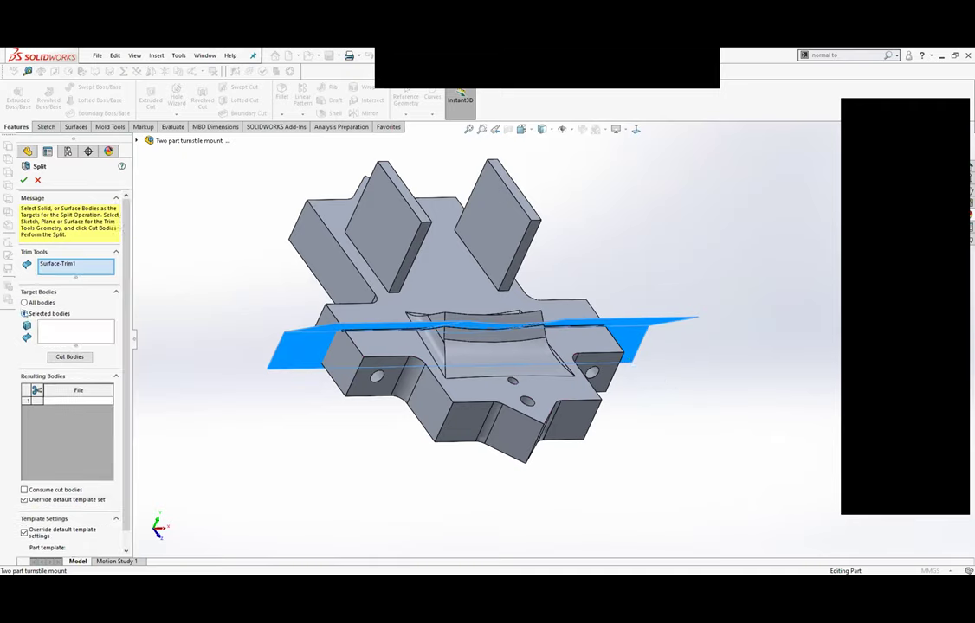
pyautogui.click(24, 302)
pyautogui.click(65, 327)
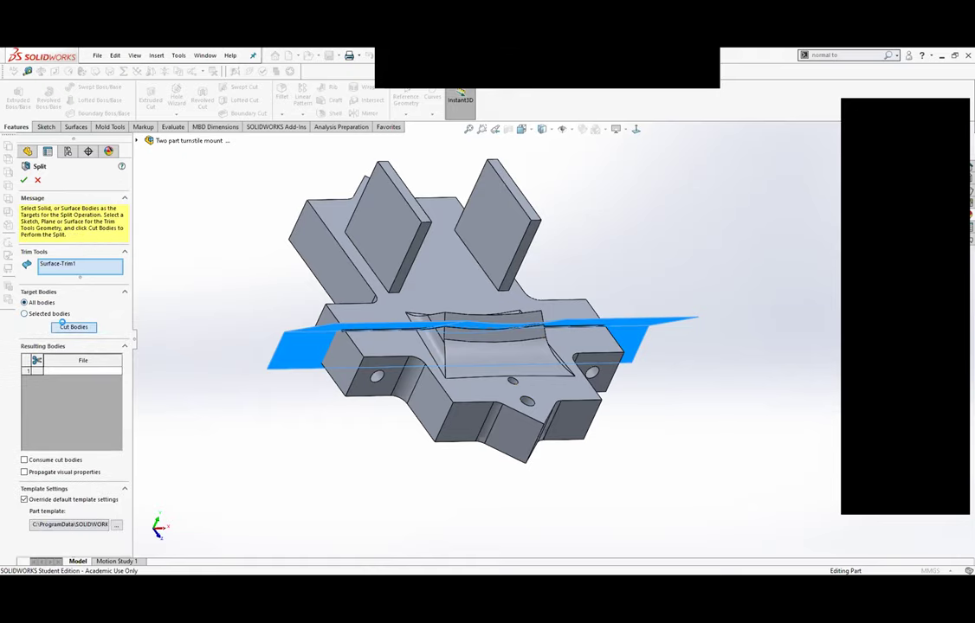
pyautogui.moveTo(250, 315)
pyautogui.mouseDown(button='middle')
pyautogui.moveTo(252, 364)
pyautogui.moveTo(243, 364)
pyautogui.moveTo(251, 372)
pyautogui.mouseUp(button='middle')
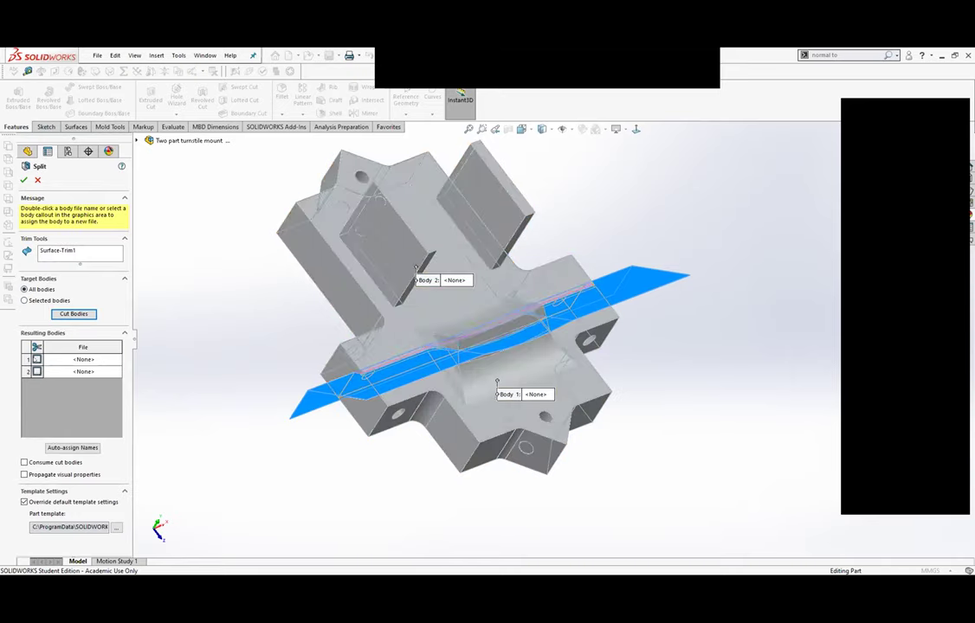
pyautogui.click(36, 358)
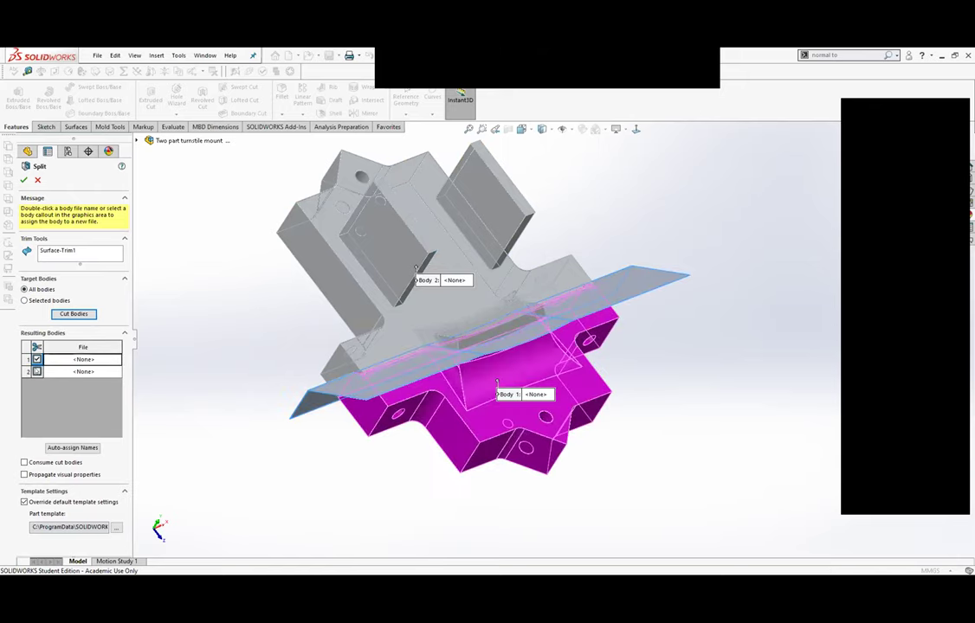
pyautogui.click(36, 371)
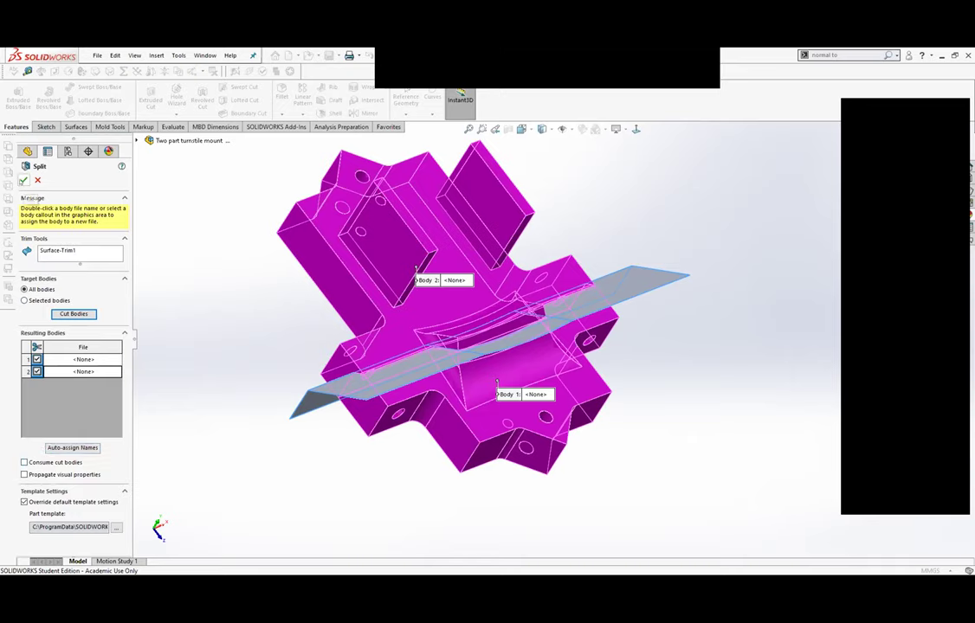
pyautogui.click(23, 179)
pyautogui.moveTo(239, 353); pyautogui.dragTo(232, 299, button='middle')
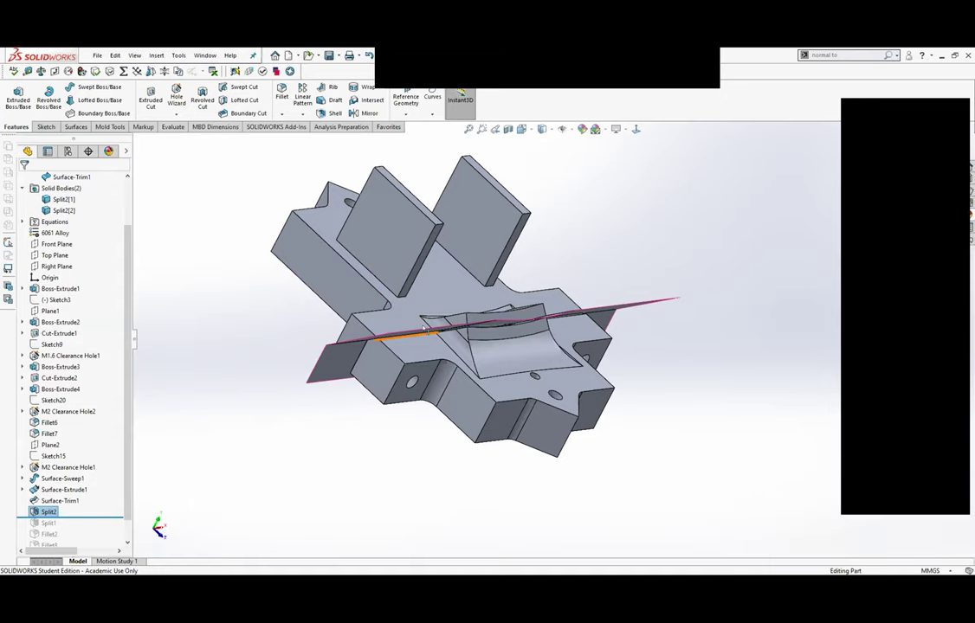
pyautogui.scroll(3, 93, 265)
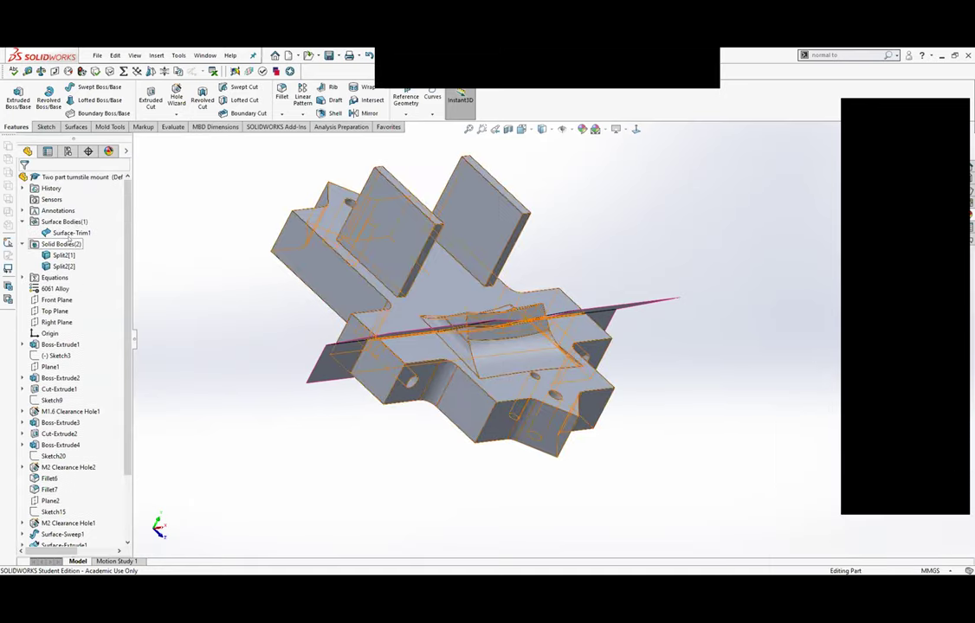
pyautogui.rightClick(69, 233)
pyautogui.click(79, 205)
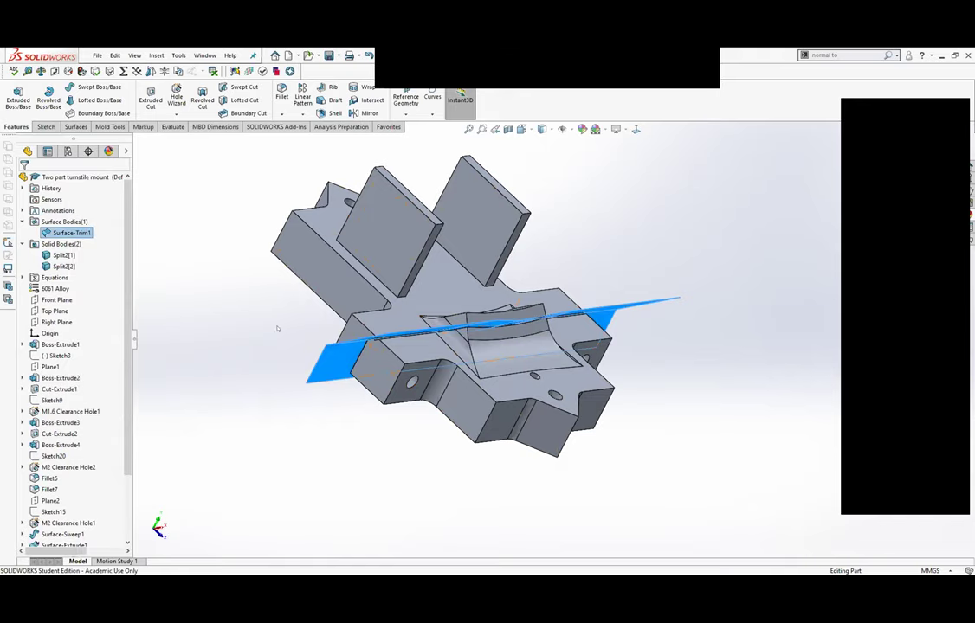
pyautogui.moveTo(296, 305); pyautogui.dragTo(318, 344, button='middle')
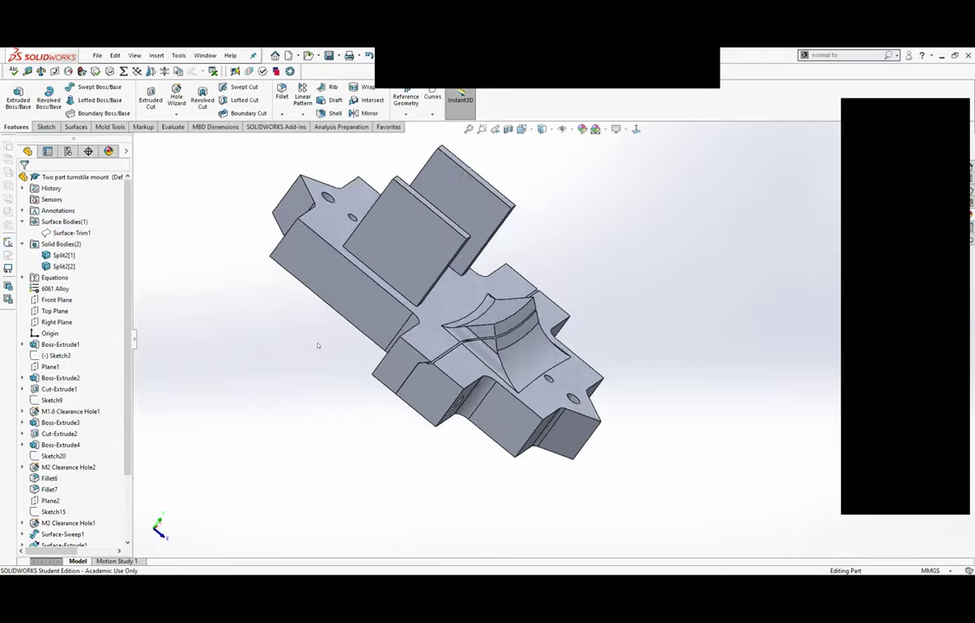
pyautogui.click(63, 255)
pyautogui.rightClick(66, 255)
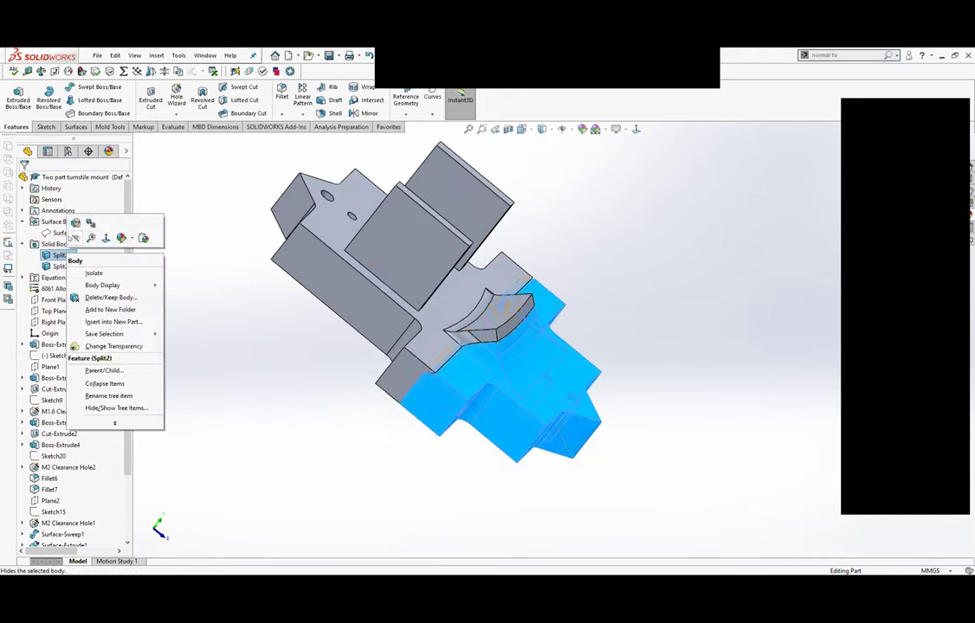
pyautogui.click(75, 227)
pyautogui.moveTo(271, 350); pyautogui.dragTo(239, 305, button='middle')
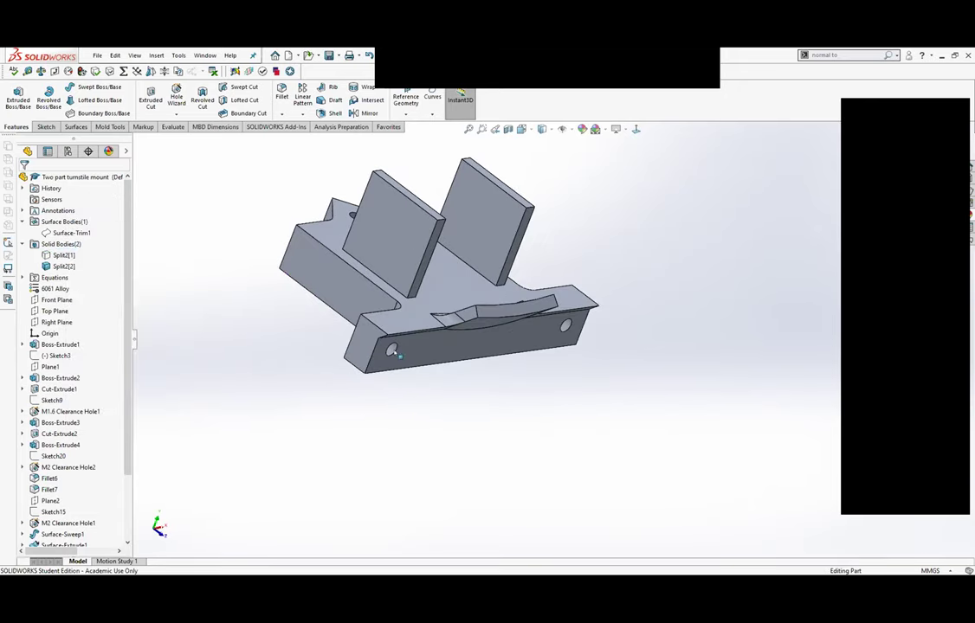
pyautogui.click(64, 265)
pyautogui.rightClick(63, 256)
pyautogui.click(75, 227)
pyautogui.click(202, 296)
pyautogui.moveTo(207, 301)
pyautogui.mouseDown(button='middle')
pyautogui.moveTo(224, 335)
pyautogui.moveTo(217, 417)
pyautogui.moveTo(53, 391)
pyautogui.mouseUp(button='middle')
pyautogui.scroll(-3, 53, 391)
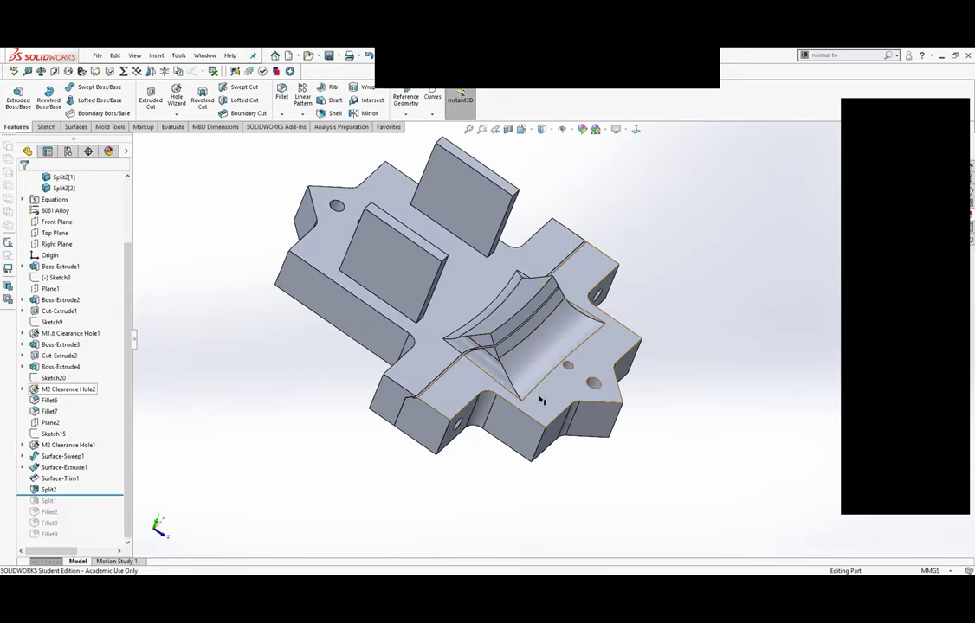
pyautogui.rightClick(558, 396)
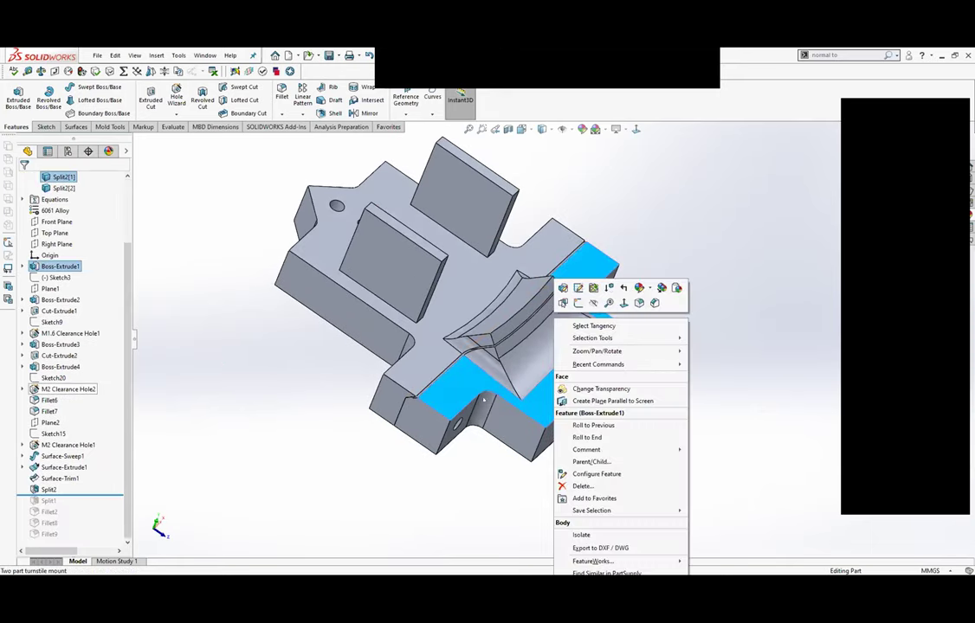
pyautogui.click(172, 377)
pyautogui.scroll(3, 69, 346)
# Start inserting the Split2[1] body into a new part, then cancel the Save As and the command.
pyautogui.click(62, 255)
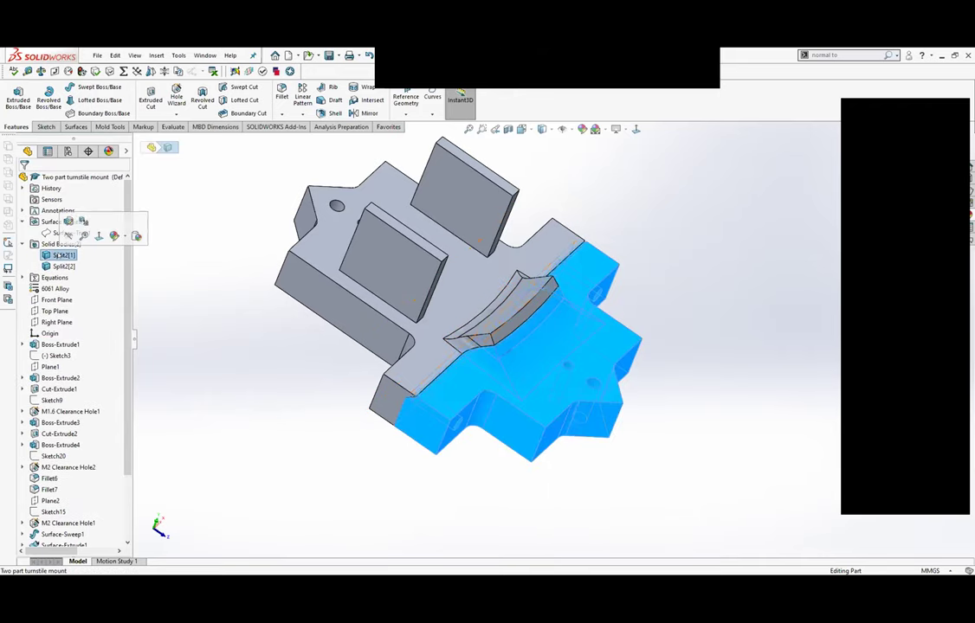
pyautogui.rightClick(62, 256)
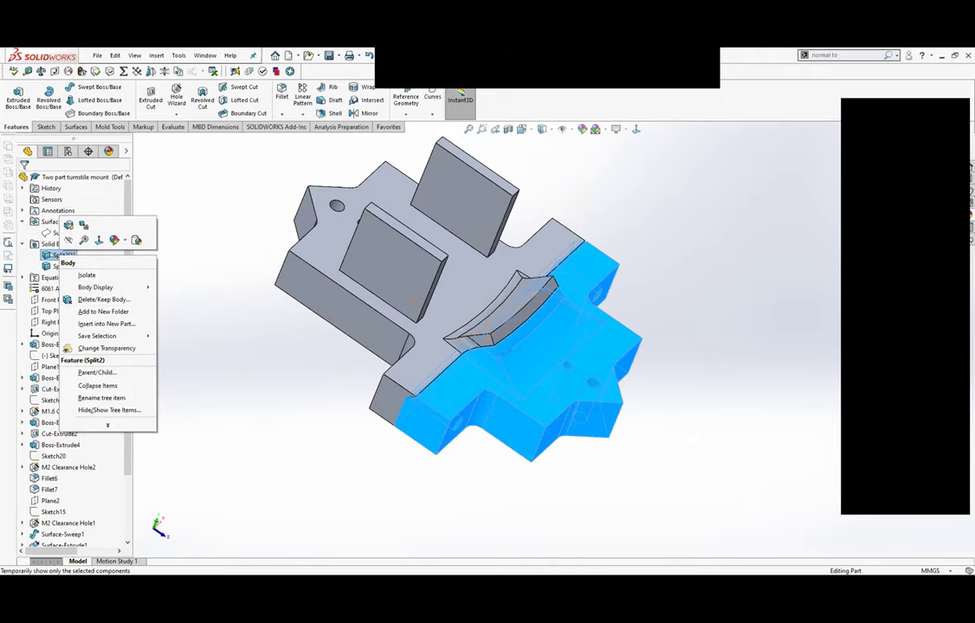
pyautogui.click(87, 326)
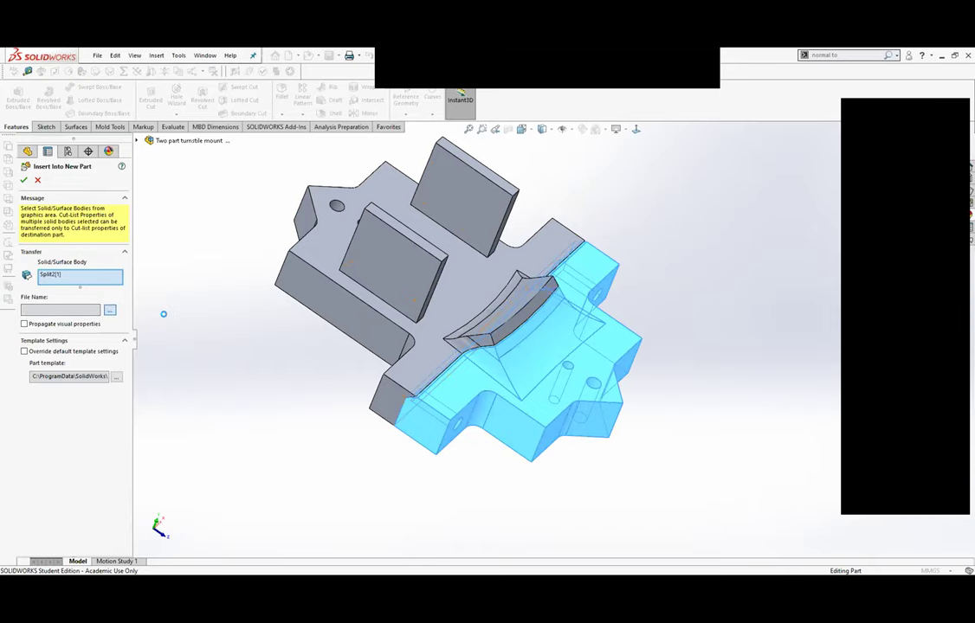
pyautogui.click(109, 309)
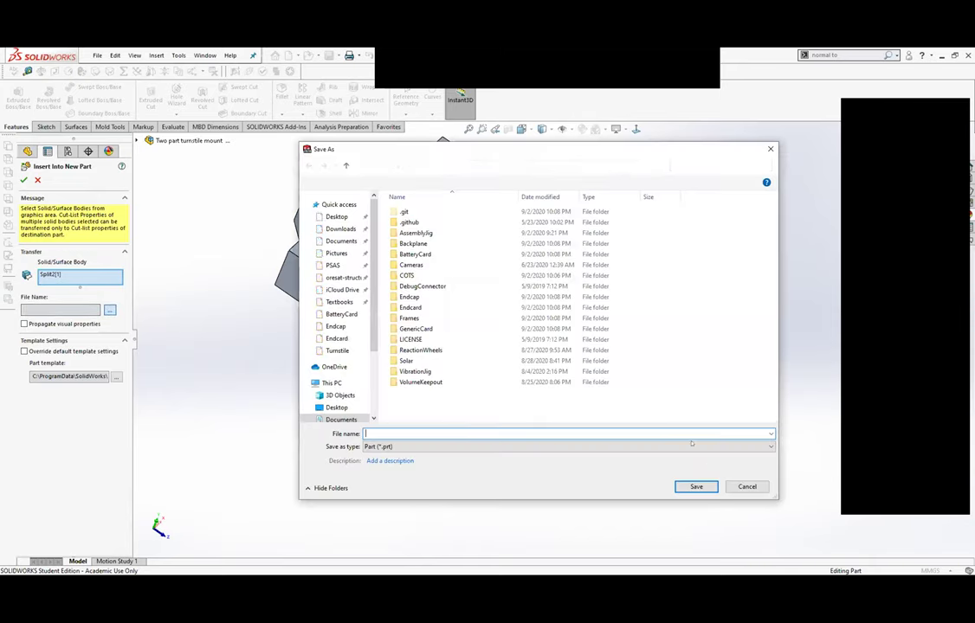
pyautogui.click(747, 487)
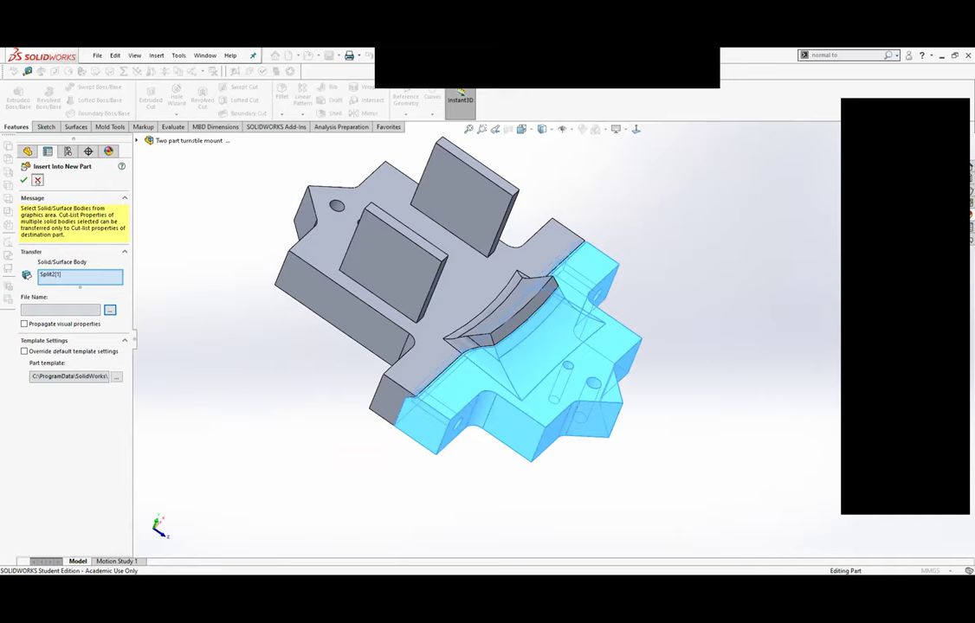
pyautogui.click(38, 180)
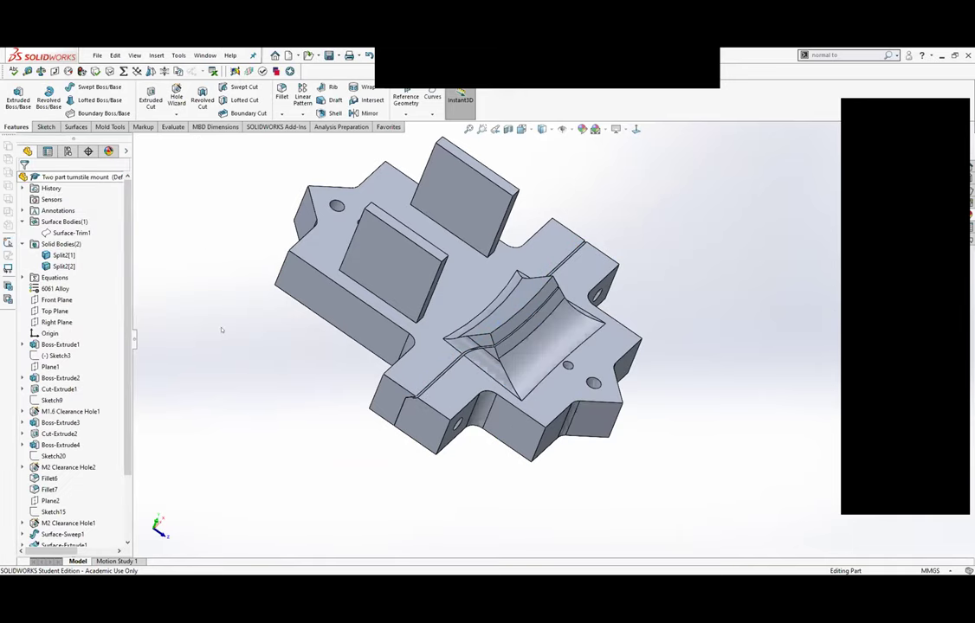
pyautogui.moveTo(220, 330); pyautogui.dragTo(230, 297, button='middle')
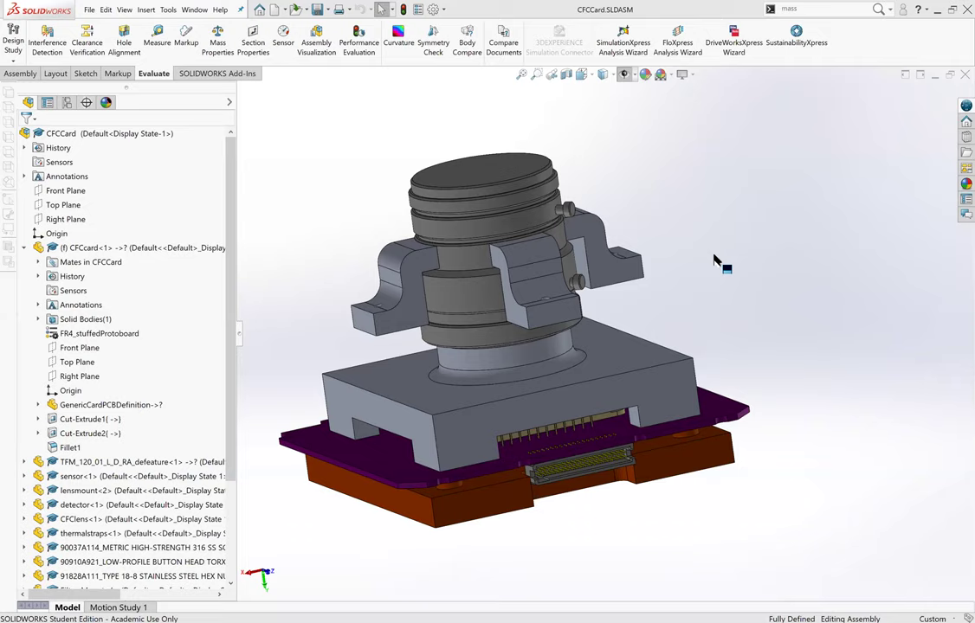
pyautogui.scroll(3, 706, 368)
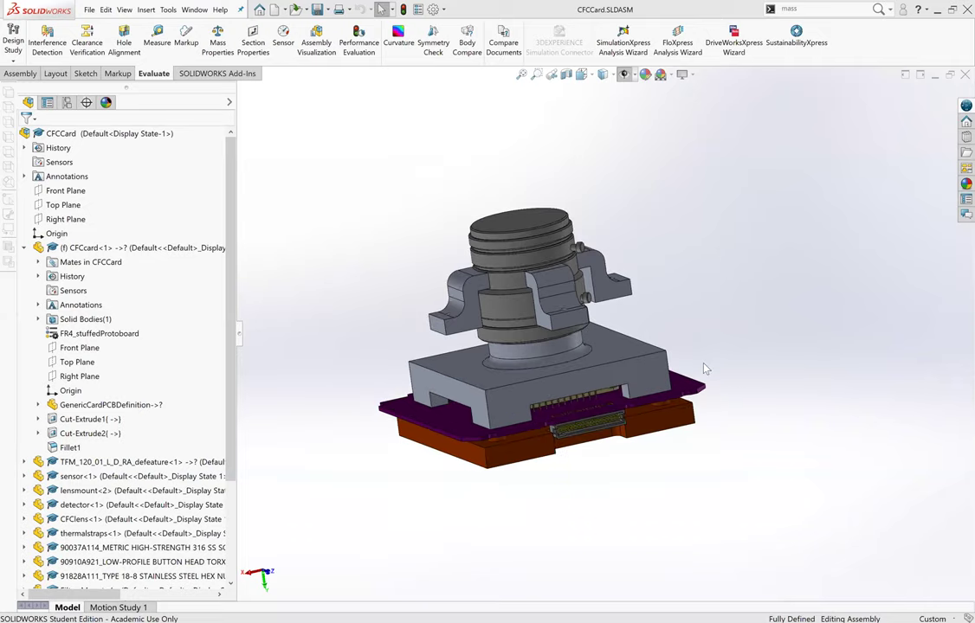
pyautogui.scroll(-2, 515, 290)
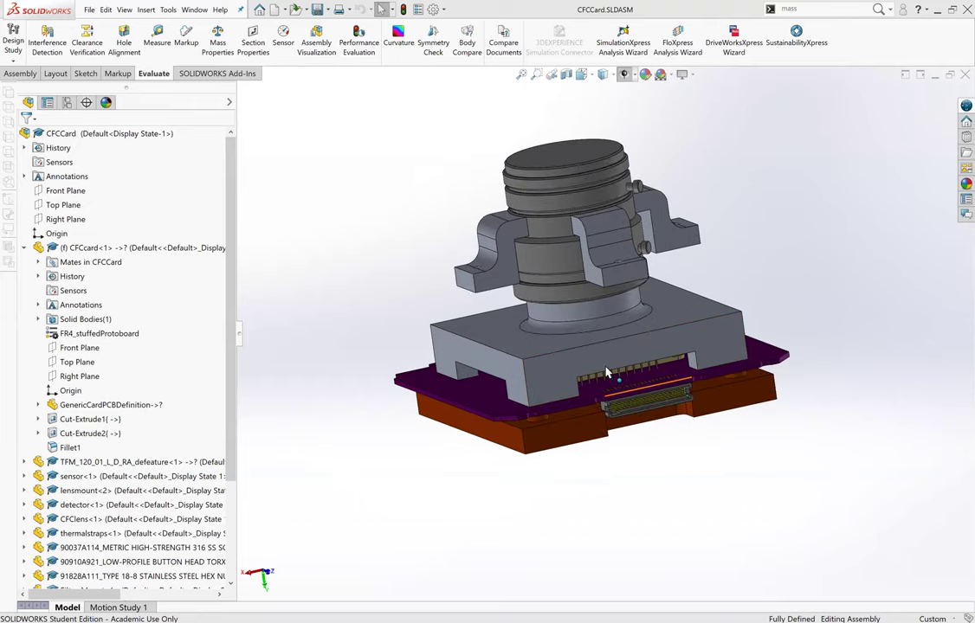
pyautogui.scroll(-2, 554, 380)
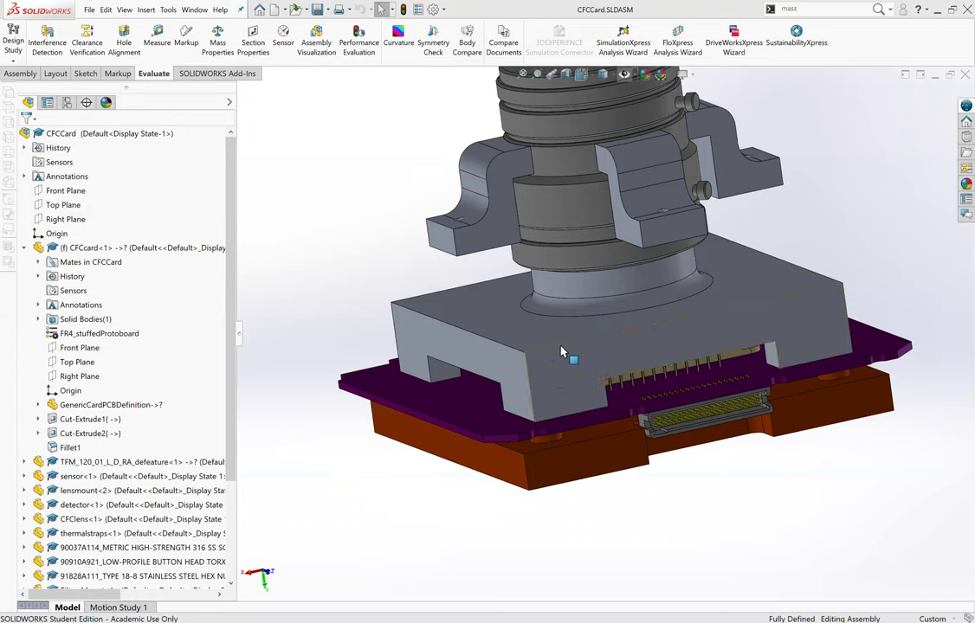
pyautogui.click(561, 352)
pyautogui.click(338, 348)
pyautogui.moveTo(606, 424)
pyautogui.mouseDown(button='middle')
pyautogui.moveTo(770, 453)
pyautogui.moveTo(721, 422)
pyautogui.moveTo(720, 446)
pyautogui.moveTo(733, 400)
pyautogui.moveTo(627, 322)
pyautogui.mouseUp(button='middle')
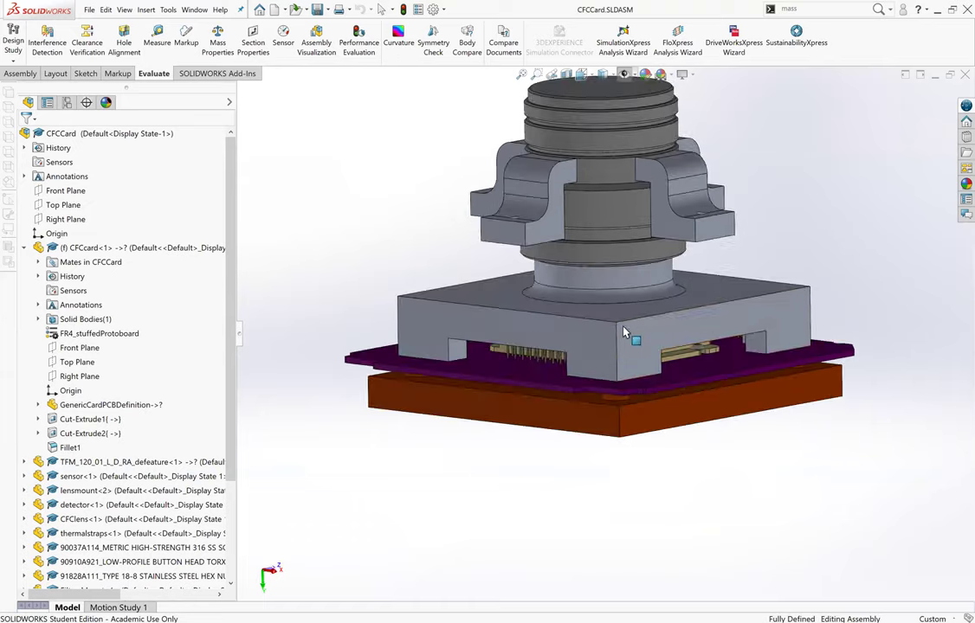
pyautogui.scroll(3, 606, 372)
pyautogui.scroll(-3, 603, 370)
pyautogui.moveTo(605, 418)
pyautogui.mouseDown(button='middle')
pyautogui.moveTo(611, 426)
pyautogui.moveTo(598, 322)
pyautogui.moveTo(544, 304)
pyautogui.mouseUp(button='middle')
pyautogui.scroll(2, 603, 347)
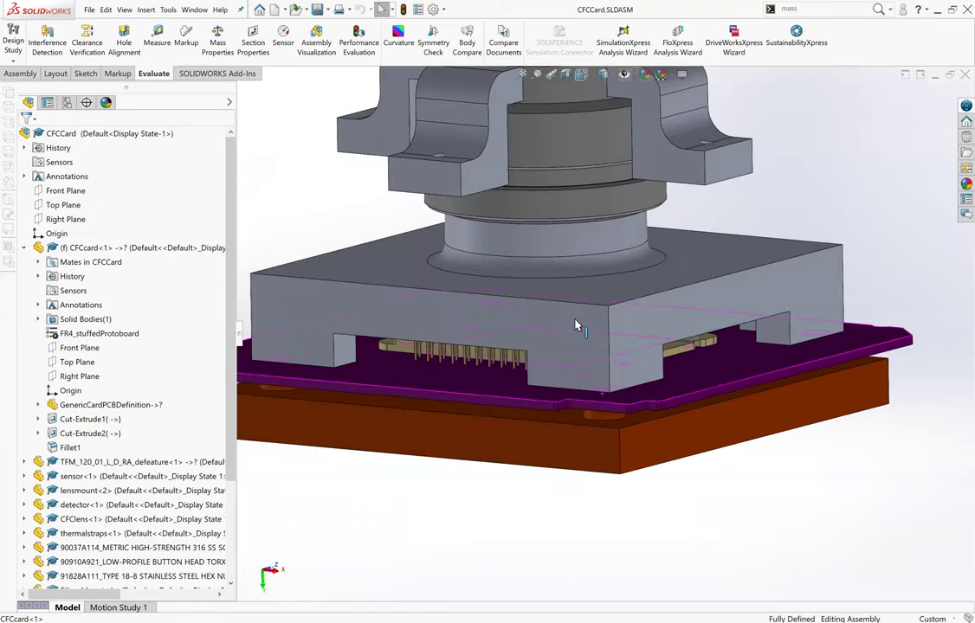
pyautogui.moveTo(387, 299); pyautogui.dragTo(355, 327, button='middle')
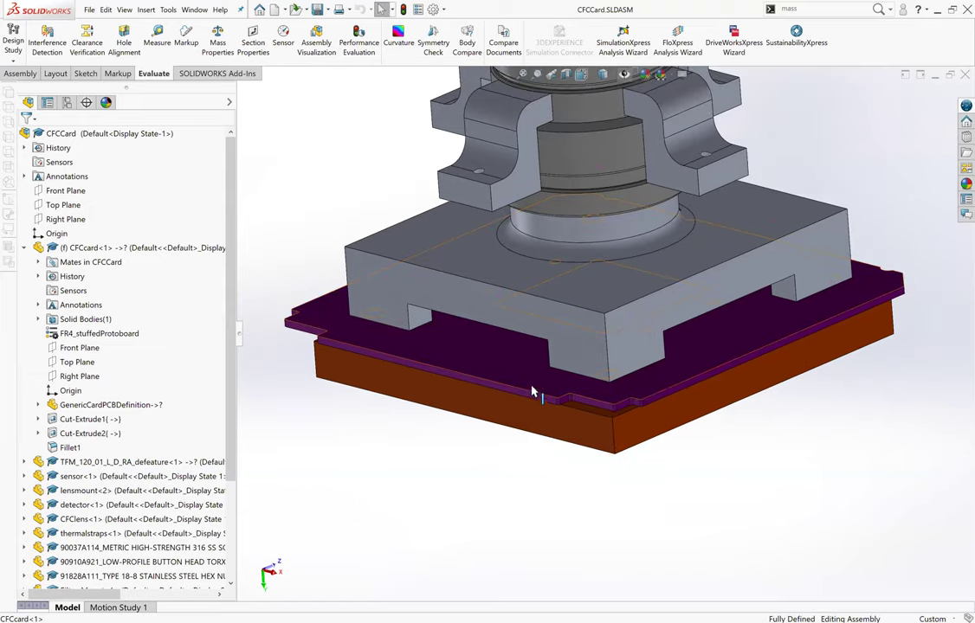
pyautogui.scroll(2, 608, 364)
pyautogui.moveTo(647, 314)
pyautogui.mouseDown(button='middle')
pyautogui.moveTo(652, 334)
pyautogui.moveTo(544, 370)
pyautogui.moveTo(584, 344)
pyautogui.mouseUp(button='middle')
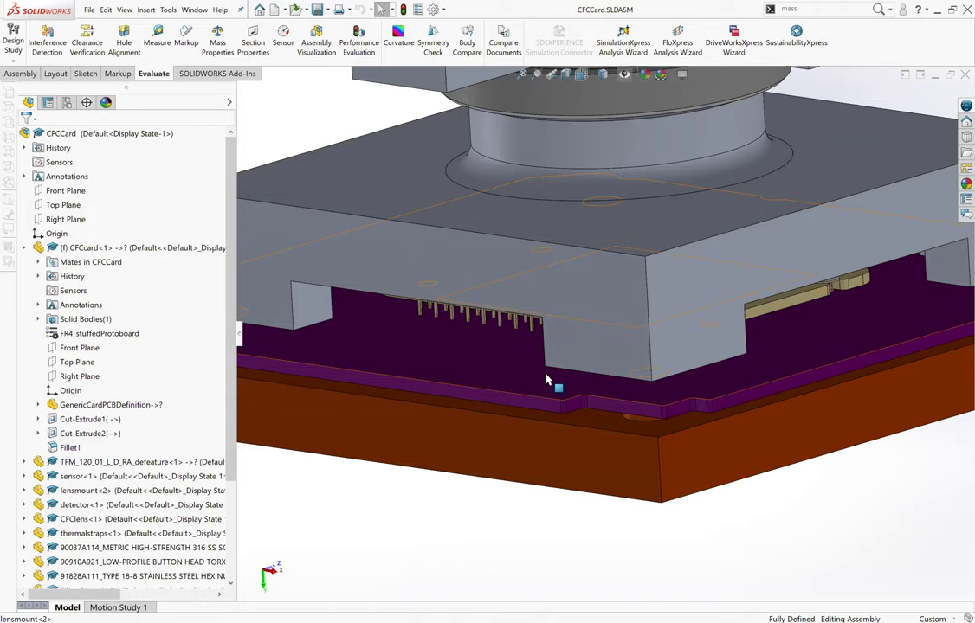
pyautogui.scroll(2, 554, 364)
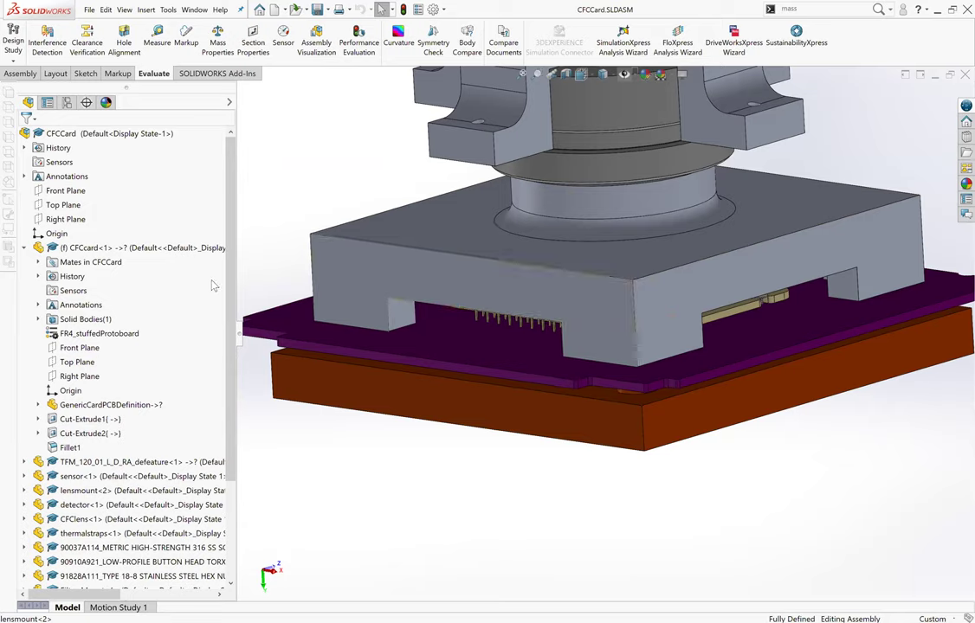
# Suppress the Coincident14 mate under the lensmount<2> component's Mates.
pyautogui.click(363, 275)
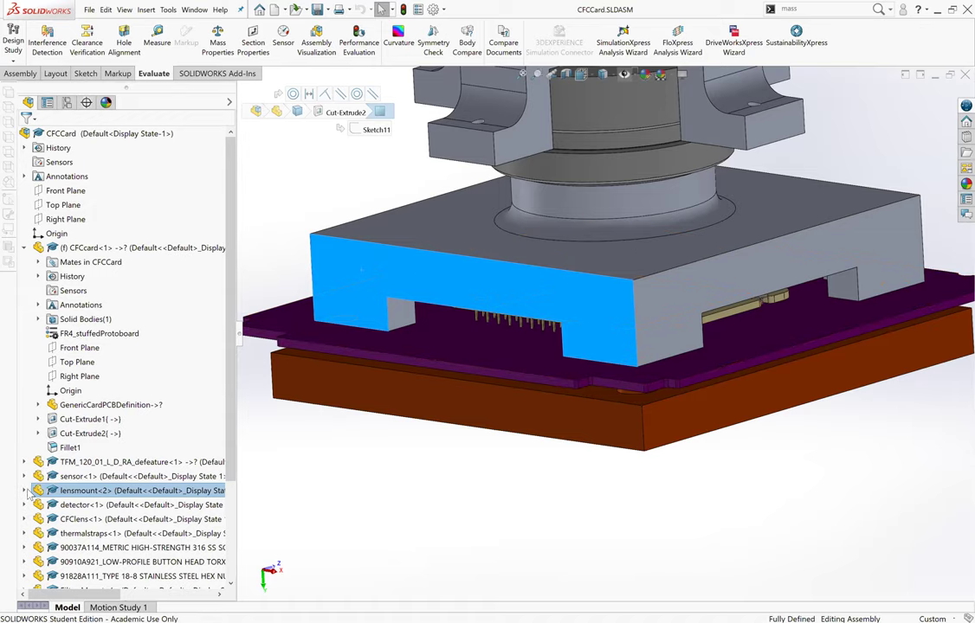
pyautogui.click(24, 491)
pyautogui.scroll(2, 147, 363)
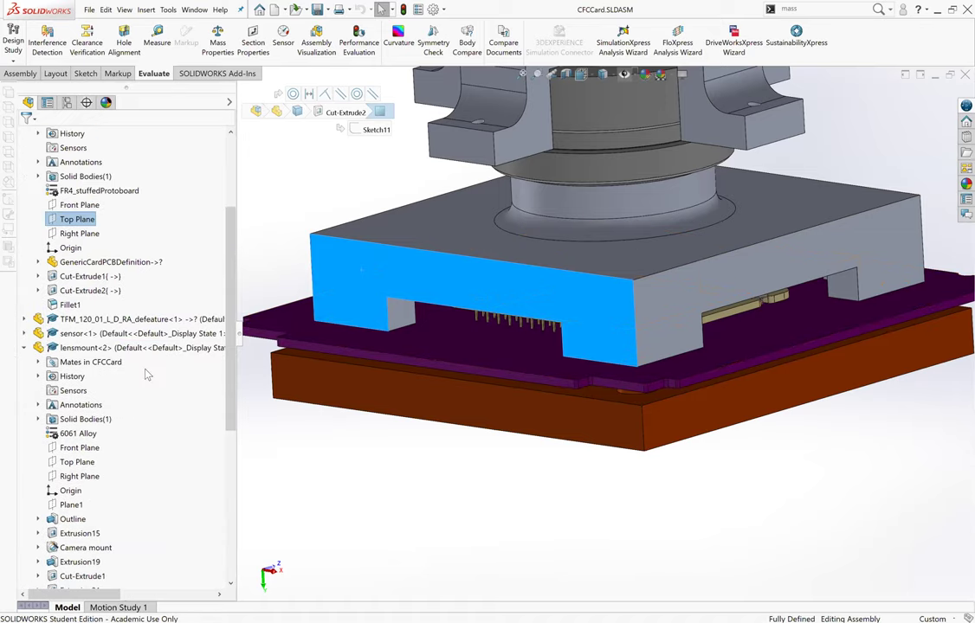
pyautogui.scroll(3, 78, 303)
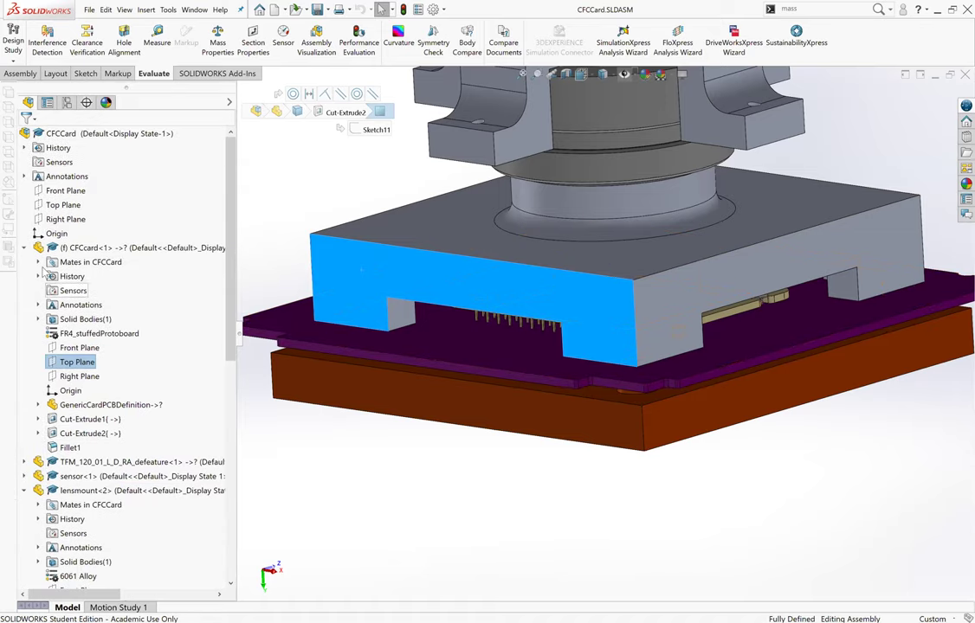
pyautogui.scroll(-3, 42, 264)
pyautogui.scroll(-3, 41, 251)
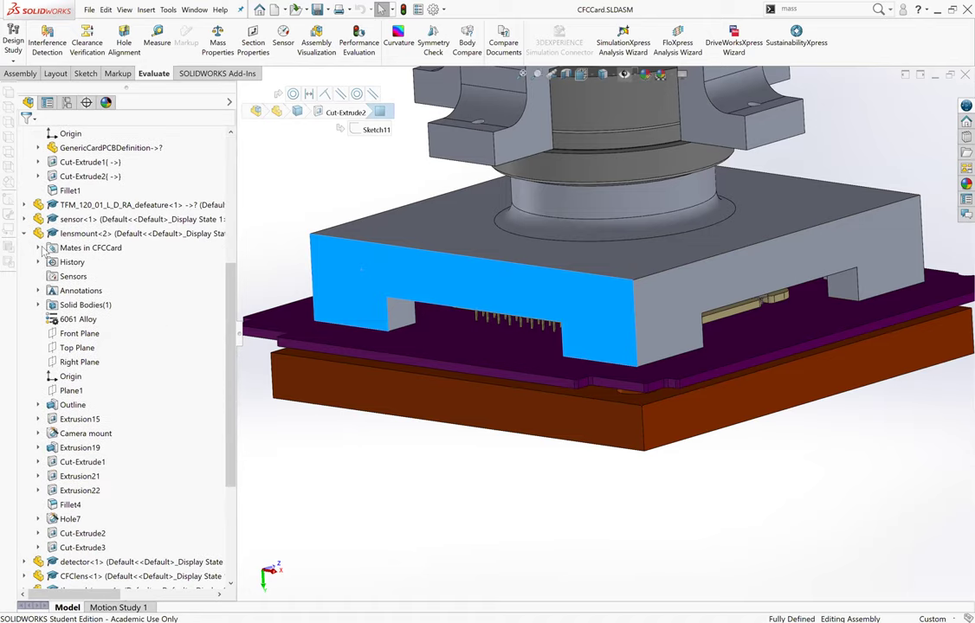
pyautogui.click(38, 247)
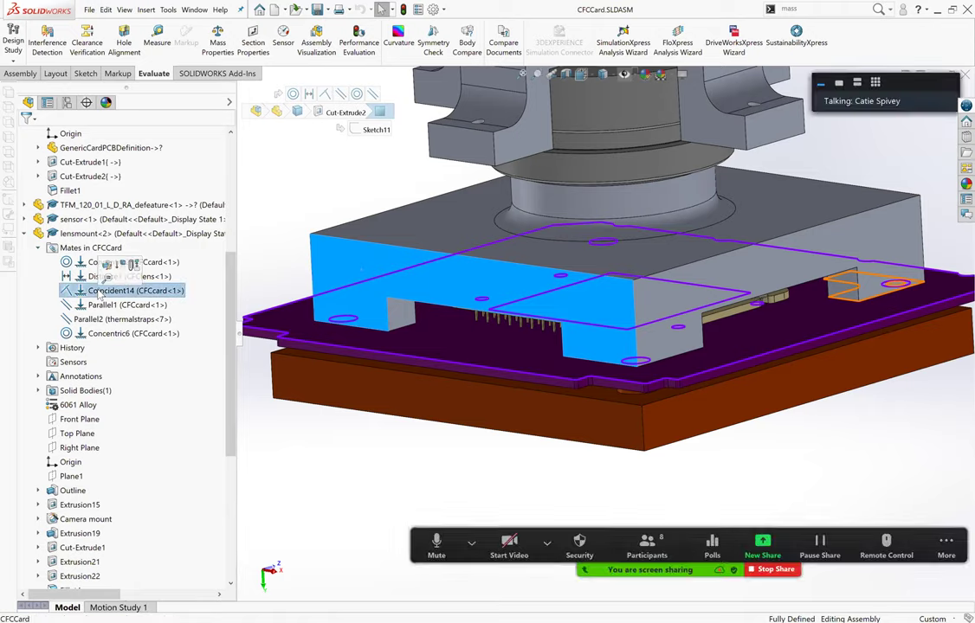
pyautogui.rightClick(99, 291)
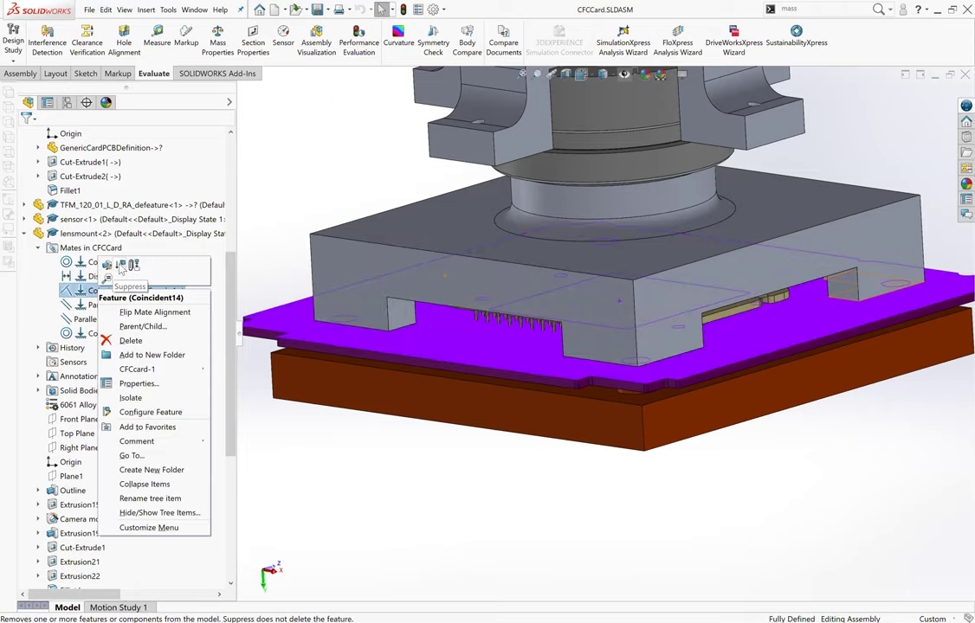
pyautogui.click(122, 267)
# Drag the lens mount up off the board and select the CFCcard PCB component.
pyautogui.moveTo(522, 348)
pyautogui.mouseDown()
pyautogui.moveTo(631, 163)
pyautogui.moveTo(611, 84)
pyautogui.mouseUp()
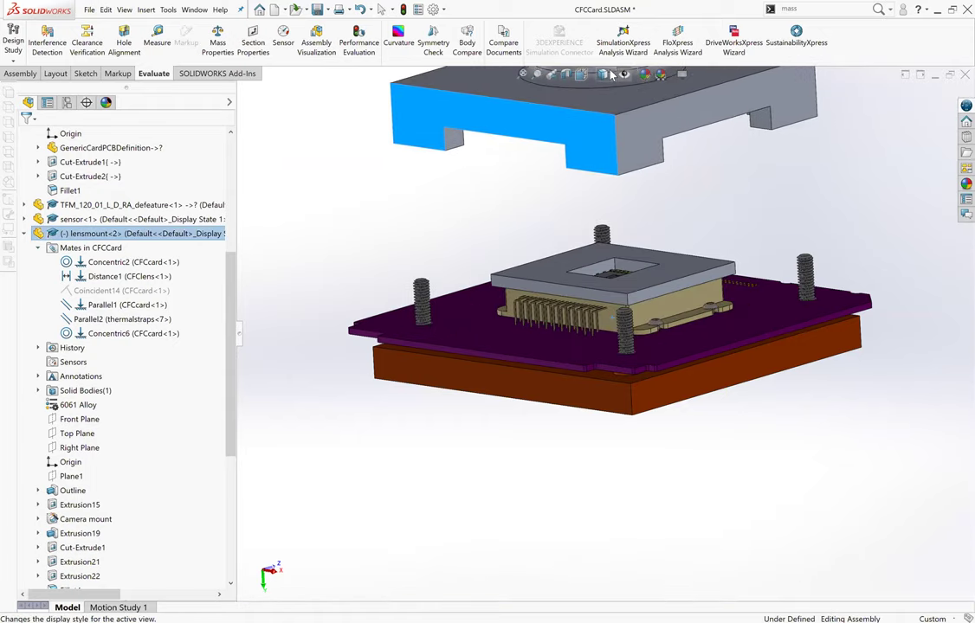
pyautogui.click(701, 244)
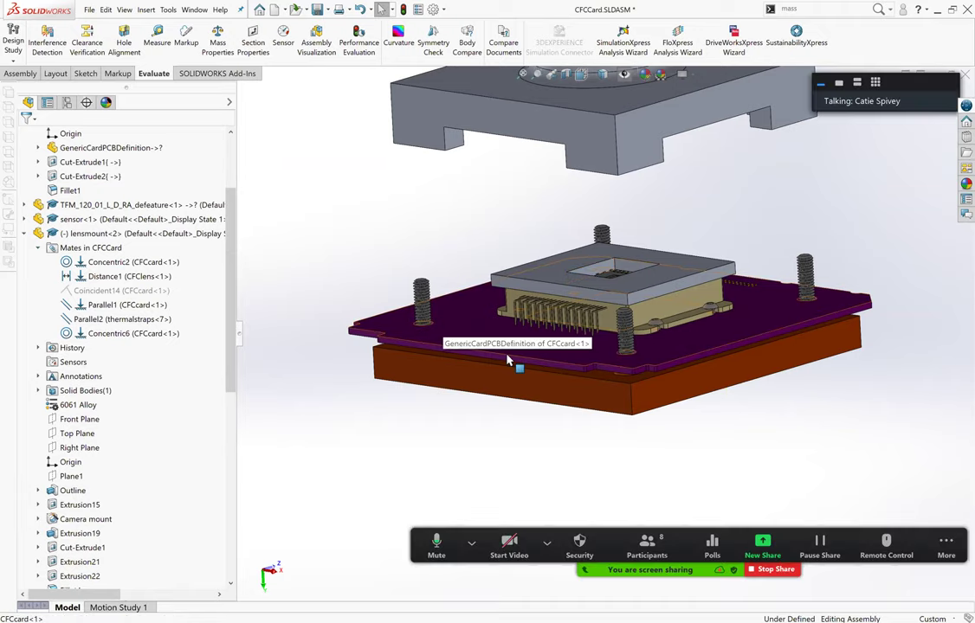
pyautogui.click(508, 360)
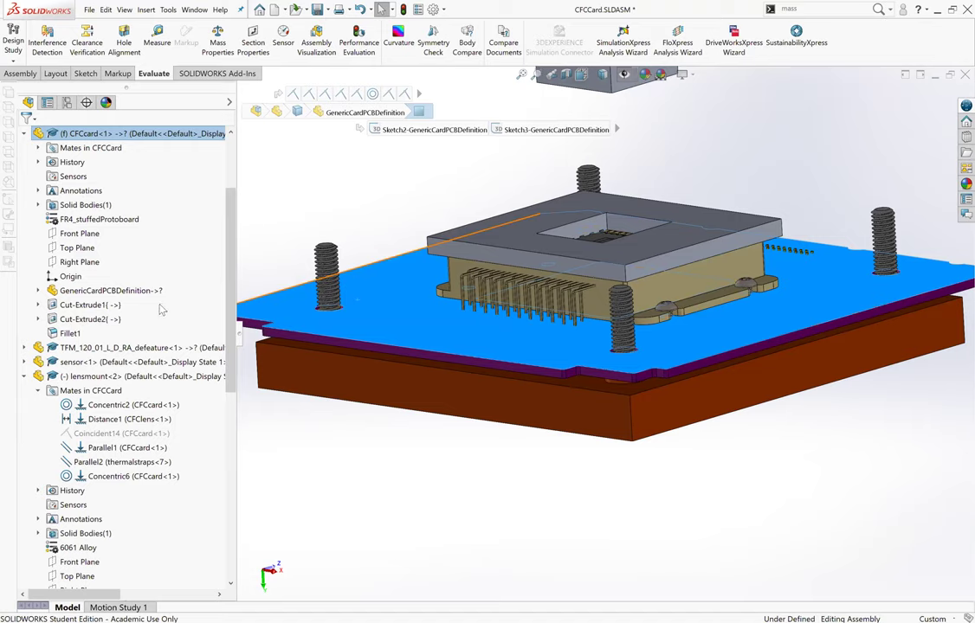
pyautogui.scroll(3, 142, 273)
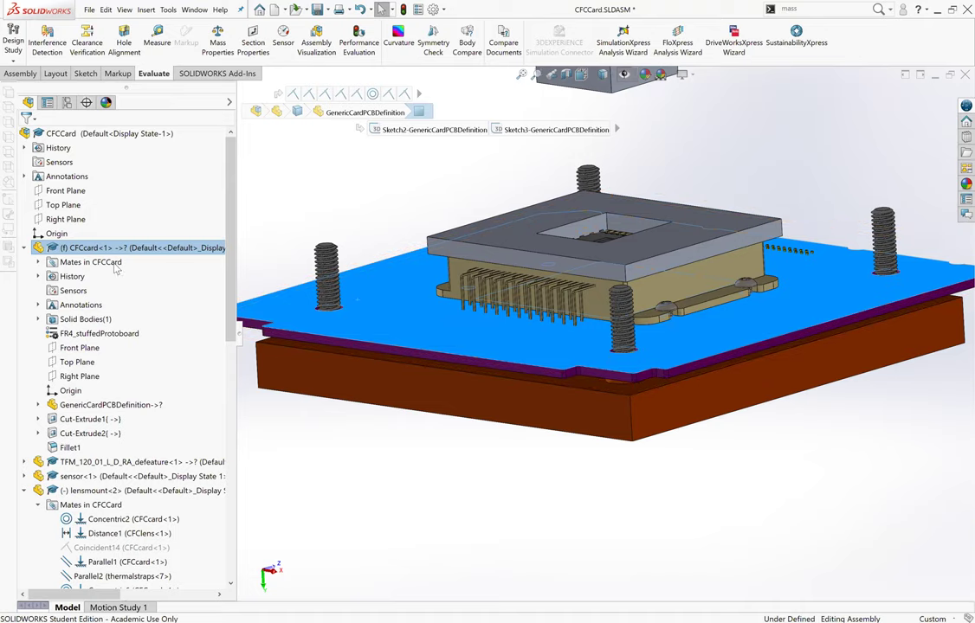
pyautogui.rightClick(89, 227)
# Sketch one large circle on the GenericCardPCBDefinition board face and exit the sketch as Sketch9.
pyautogui.press('Escape')
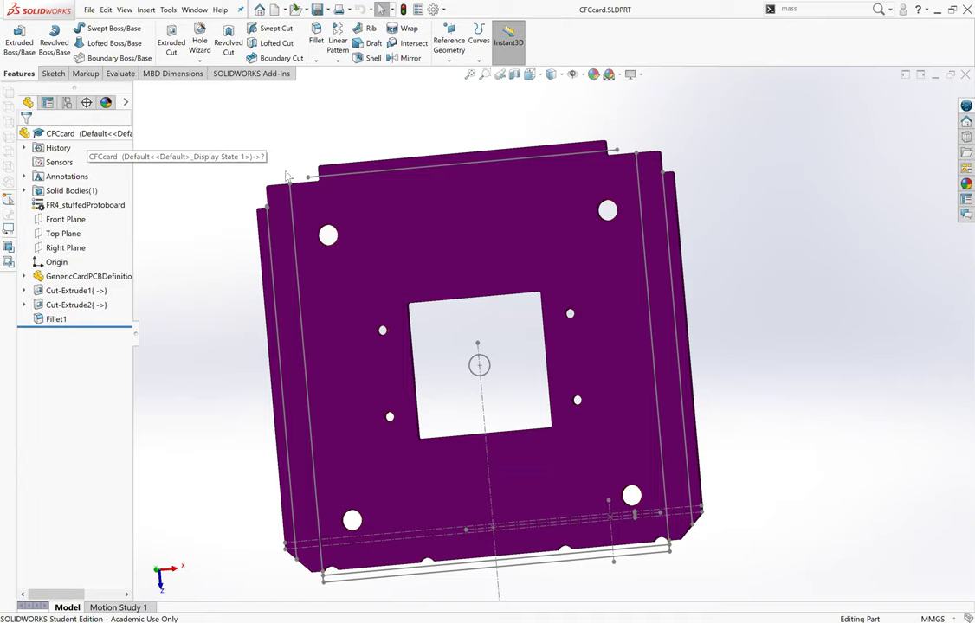
pyautogui.click(396, 242)
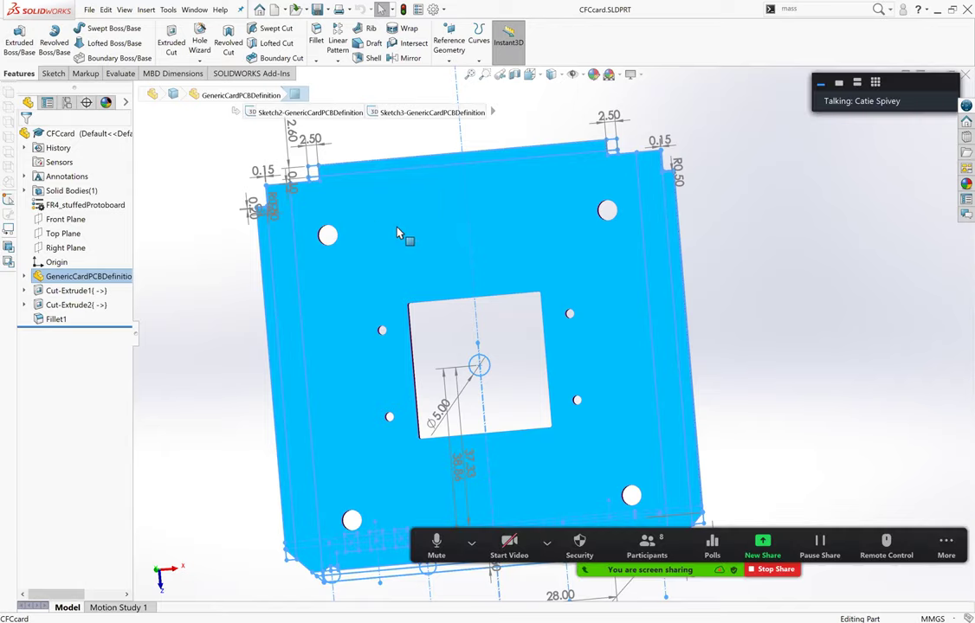
pyautogui.rightClick(398, 234)
pyautogui.click(384, 211)
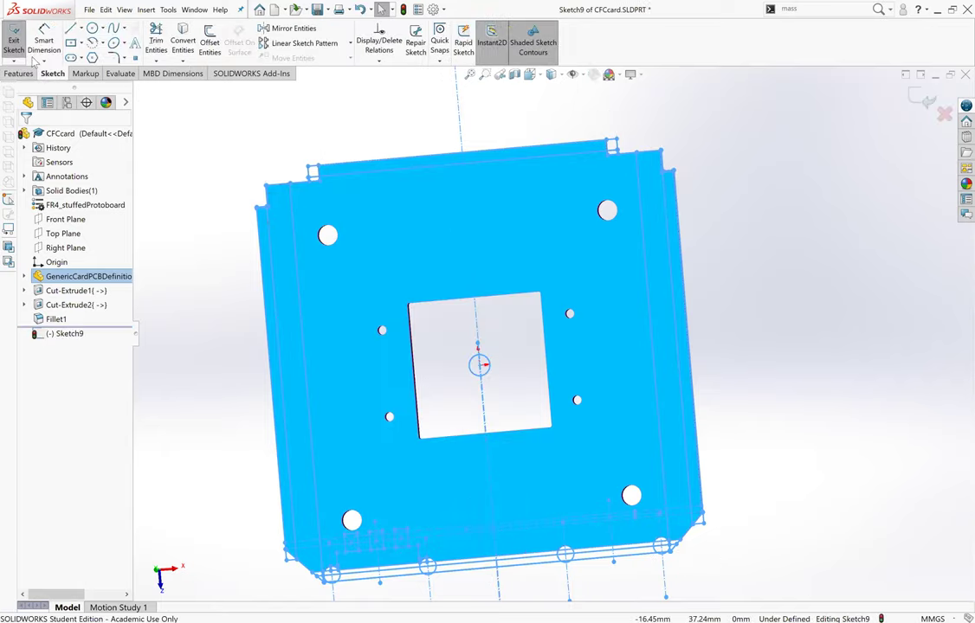
pyautogui.click(92, 28)
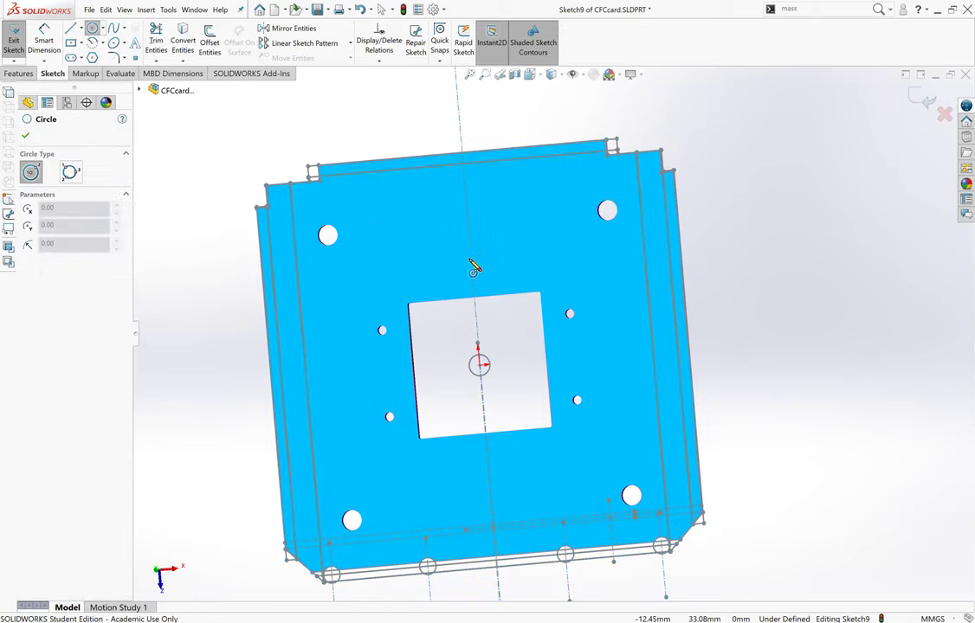
pyautogui.click(416, 229)
pyautogui.click(483, 279)
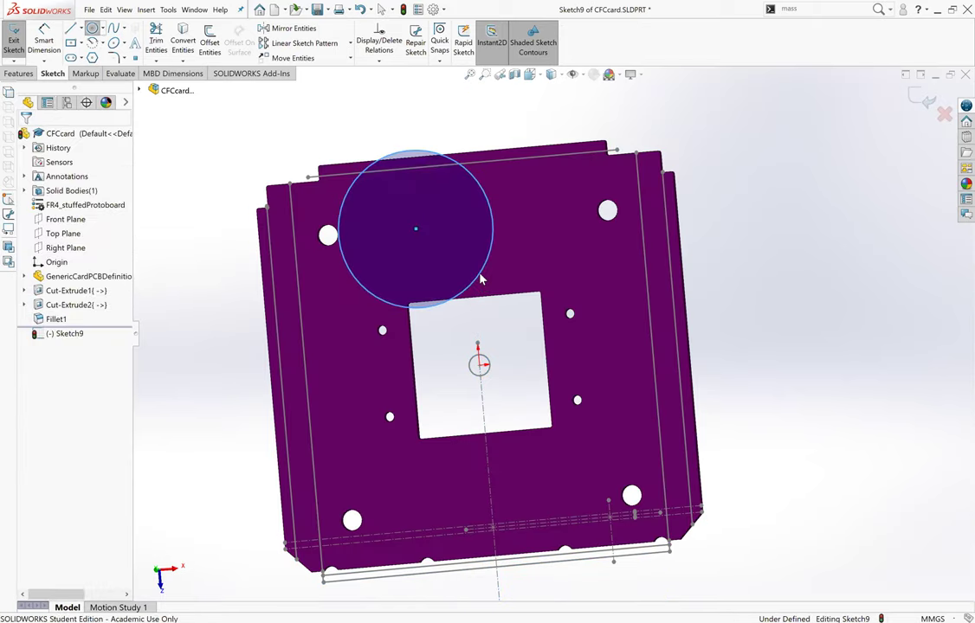
pyautogui.press('Escape')
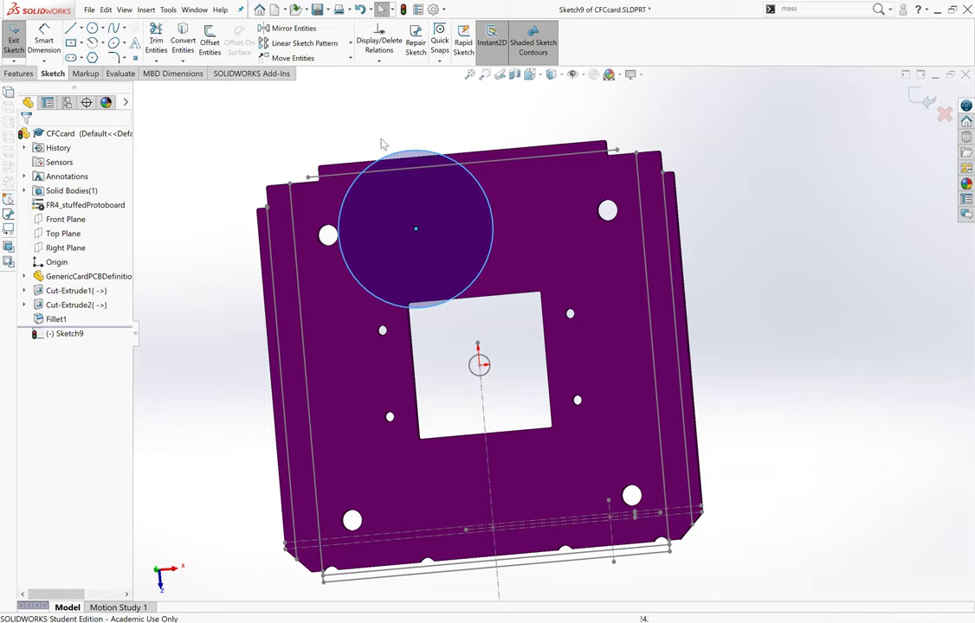
pyautogui.click(919, 98)
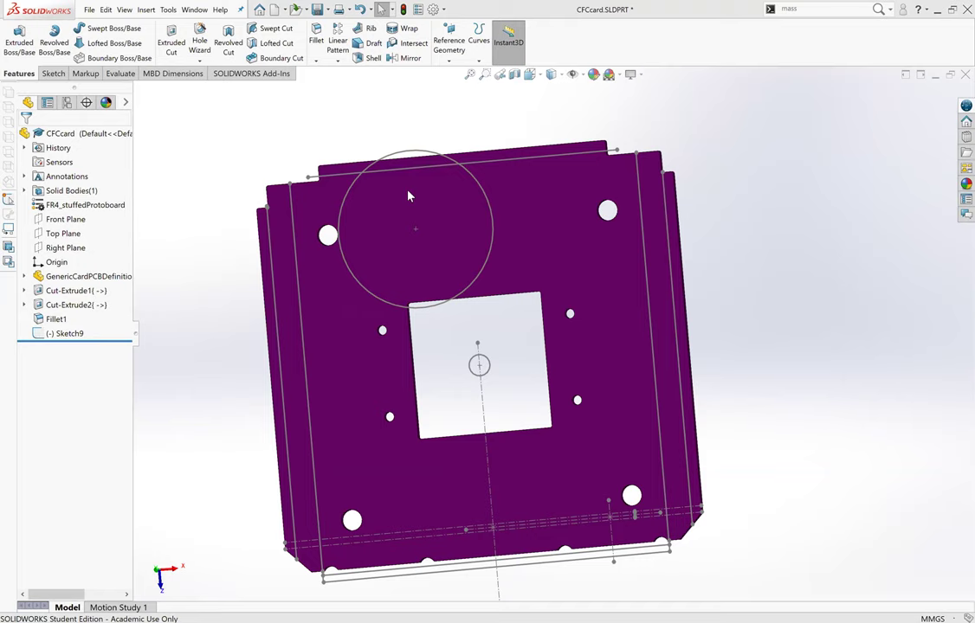
# In the CFCCard assembly, edit Sketch9 of the CFCcard part in context.
pyautogui.hotkey('ctrl', 'Tab')
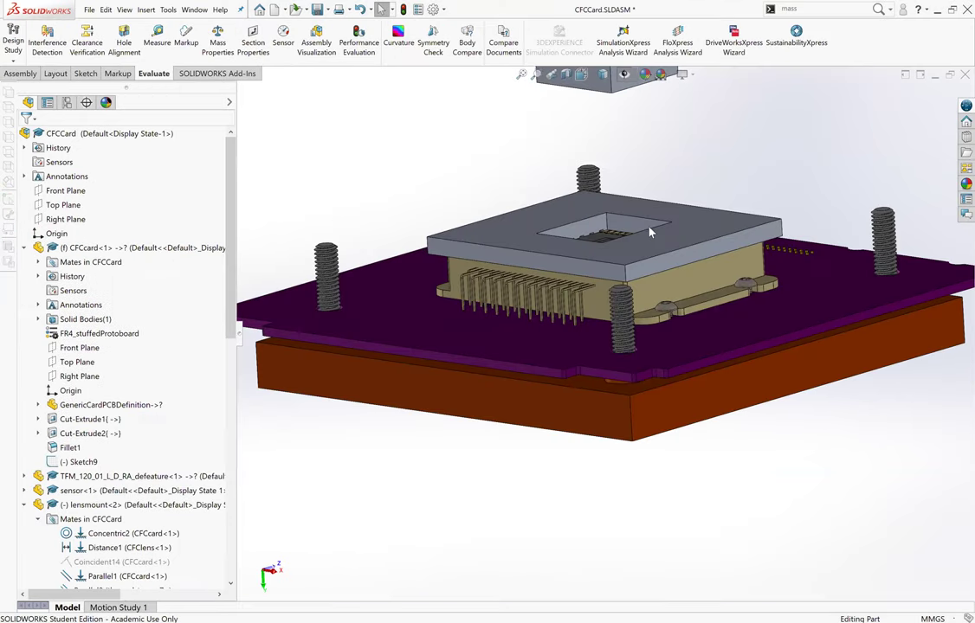
pyautogui.scroll(-3, 628, 277)
pyautogui.keyDown('ctrl'); pyautogui.moveTo(628, 277); pyautogui.dragTo(487, 385, button='middle'); pyautogui.keyUp('ctrl')
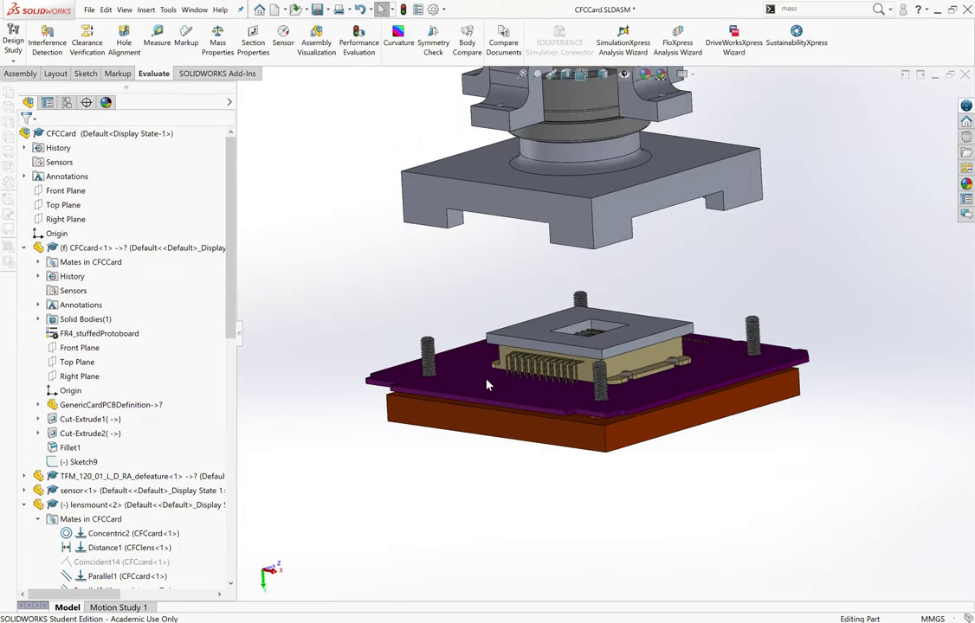
pyautogui.scroll(2, 402, 336)
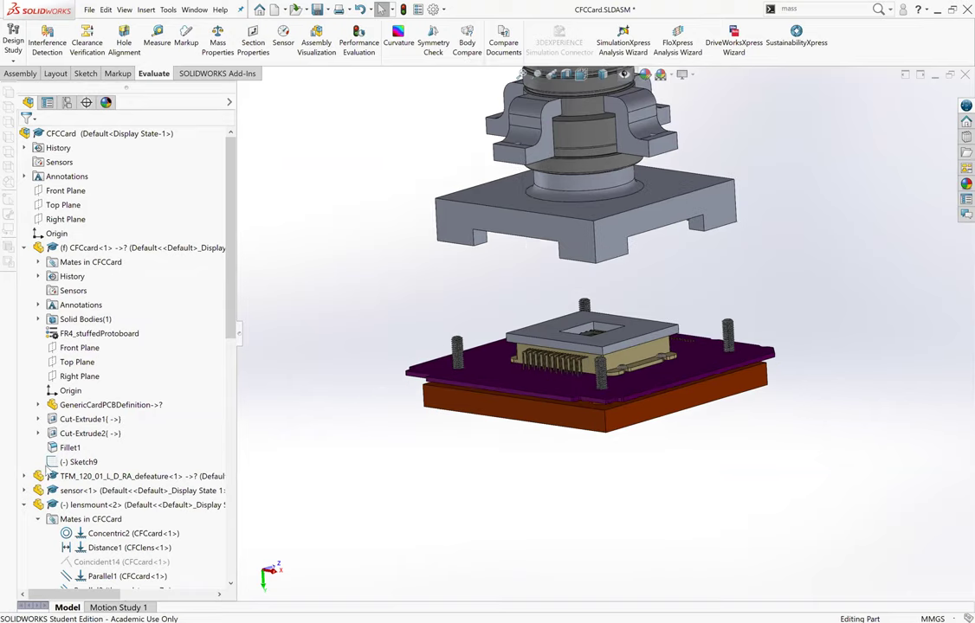
pyautogui.click(63, 464)
pyautogui.click(67, 442)
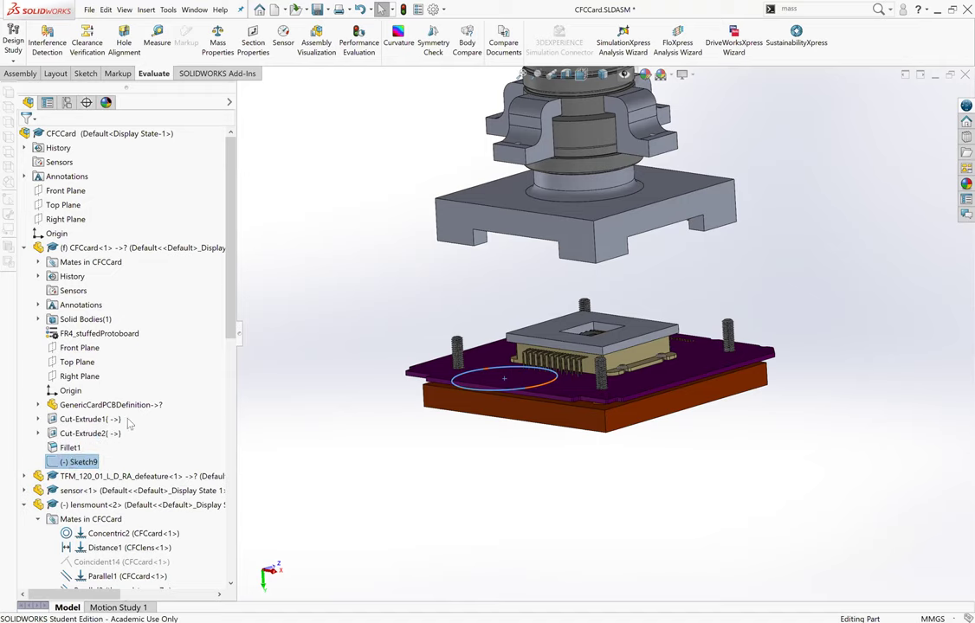
pyautogui.rightClick(73, 461)
pyautogui.click(85, 435)
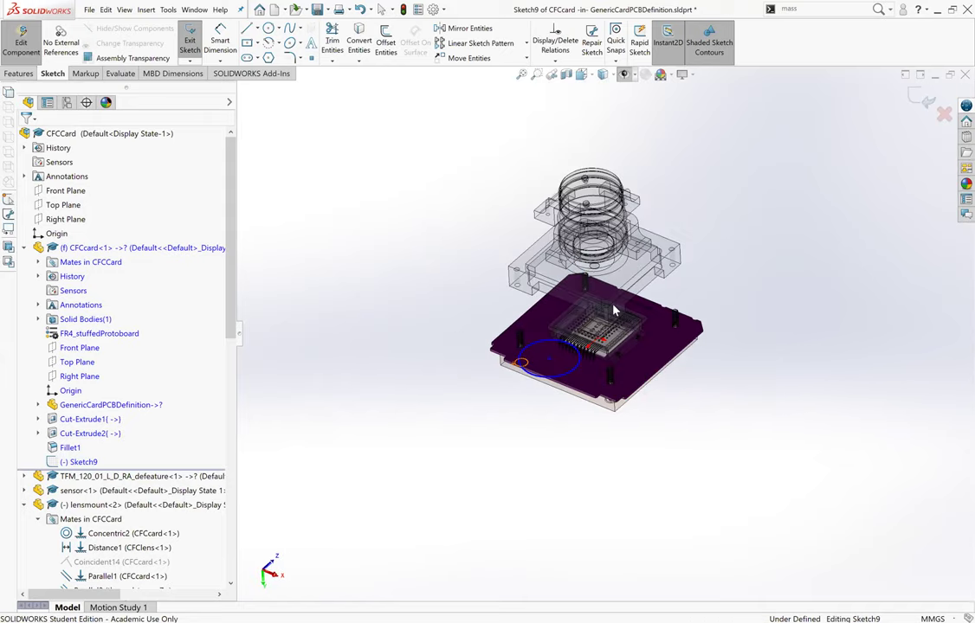
# Convert the seven outline edges of the lensmount foot into Sketch9 with Convert Entities.
pyautogui.scroll(-2, 562, 277)
pyautogui.scroll(-2, 558, 276)
pyautogui.scroll(-3, 558, 275)
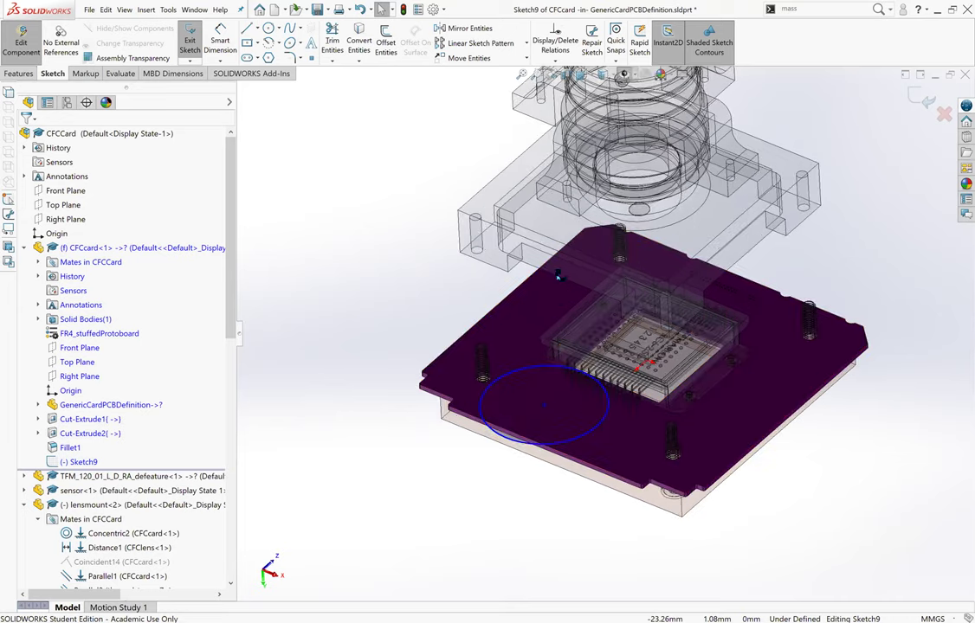
pyautogui.moveTo(531, 364)
pyautogui.mouseDown(button='middle')
pyautogui.moveTo(520, 358)
pyautogui.moveTo(554, 346)
pyautogui.mouseUp(button='middle')
pyautogui.click(570, 344)
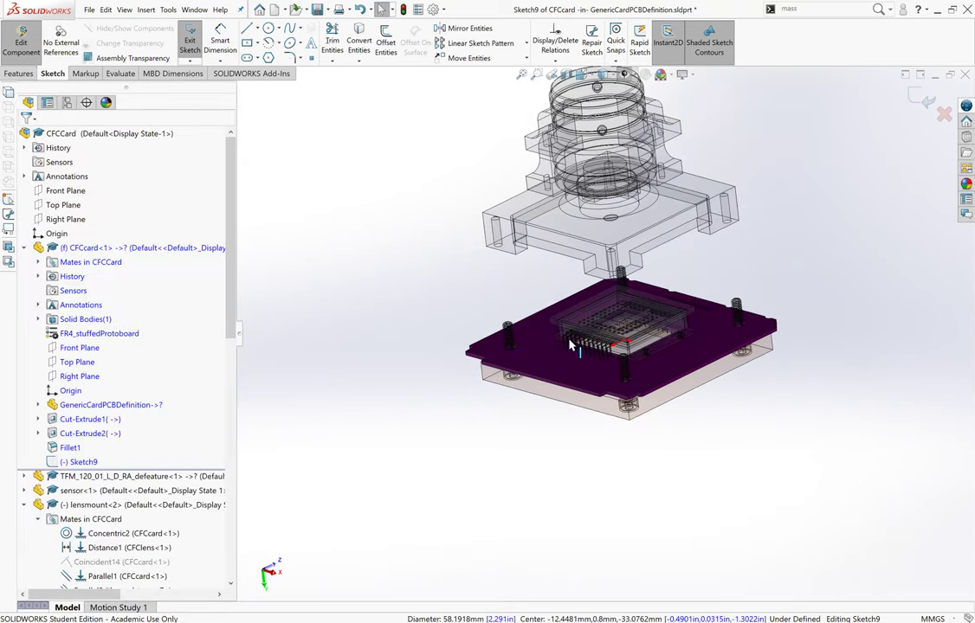
pyautogui.click(358, 41)
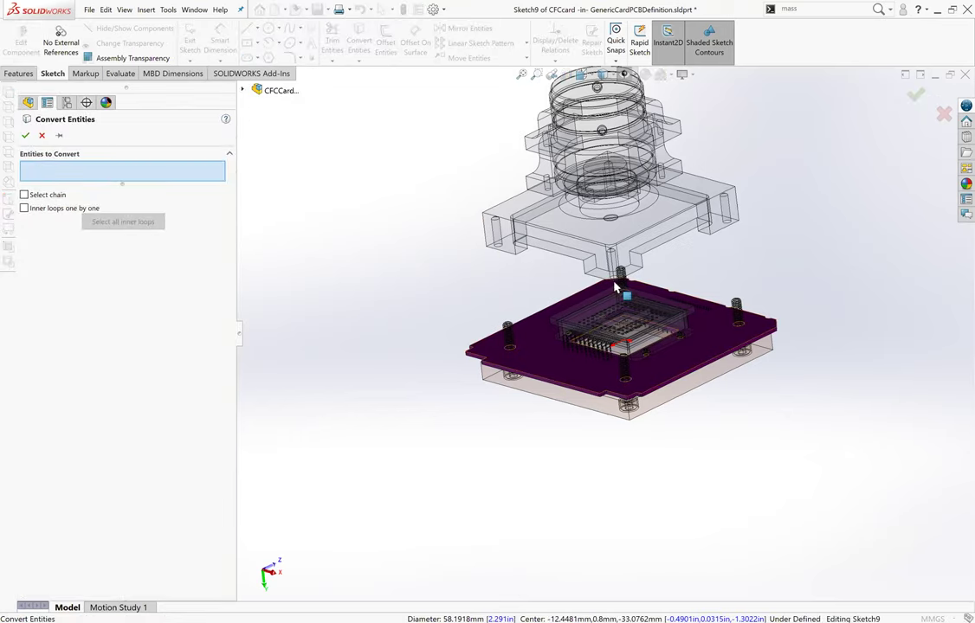
pyautogui.scroll(-2, 606, 286)
pyautogui.moveTo(595, 289); pyautogui.dragTo(569, 371, button='middle')
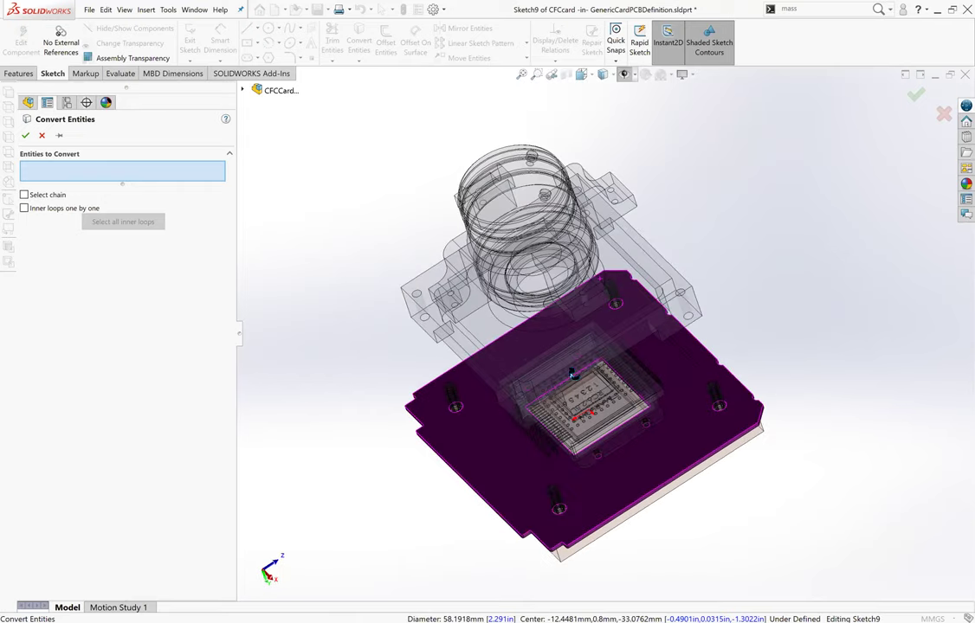
pyautogui.moveTo(578, 450); pyautogui.dragTo(584, 381, button='middle')
pyautogui.scroll(1, 518, 369)
pyautogui.scroll(-1, 548, 404)
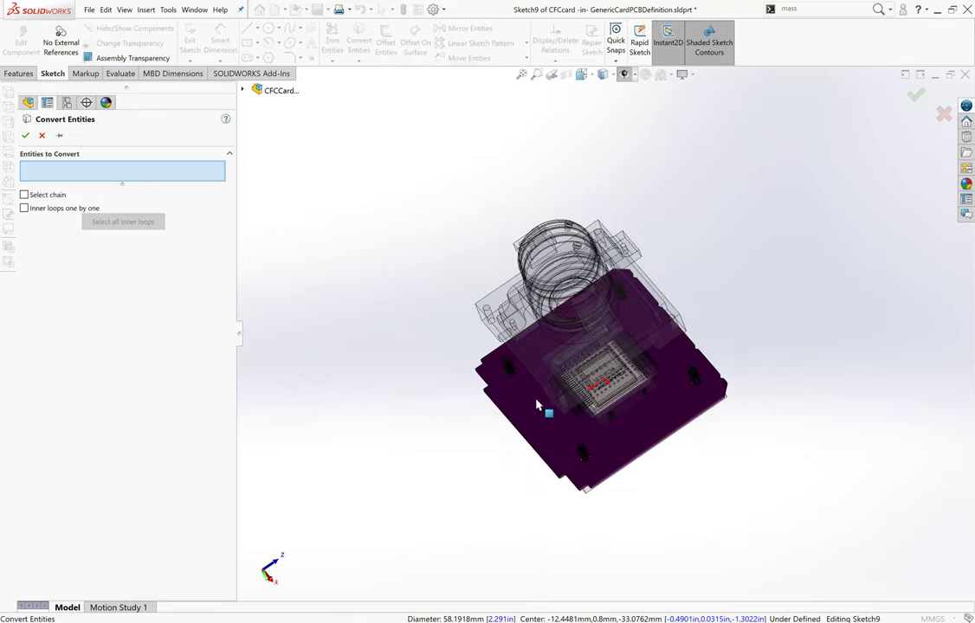
pyautogui.scroll(-2, 528, 379)
pyautogui.scroll(-2, 537, 372)
pyautogui.scroll(-4, 534, 372)
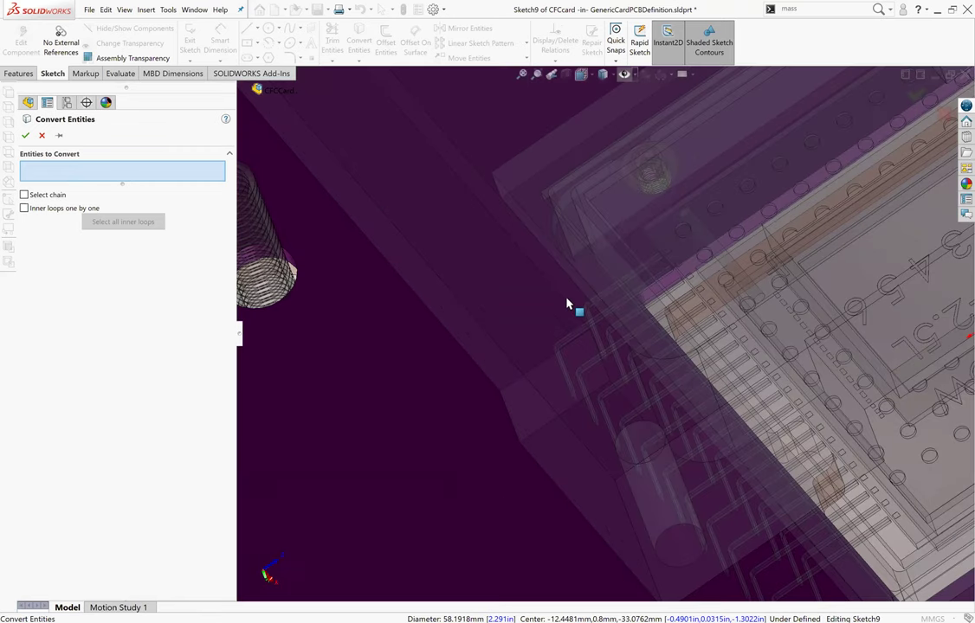
pyautogui.scroll(2, 578, 260)
pyautogui.scroll(2, 640, 221)
pyautogui.scroll(2, 631, 457)
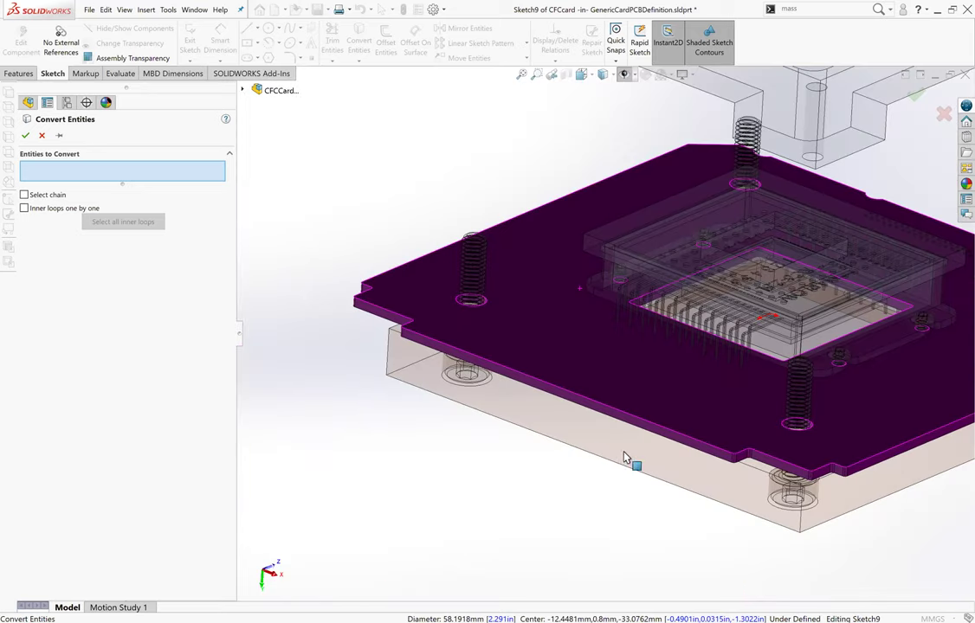
pyautogui.scroll(1, 707, 365)
pyautogui.scroll(-1, 581, 485)
pyautogui.scroll(-3, 582, 484)
pyautogui.scroll(2, 615, 450)
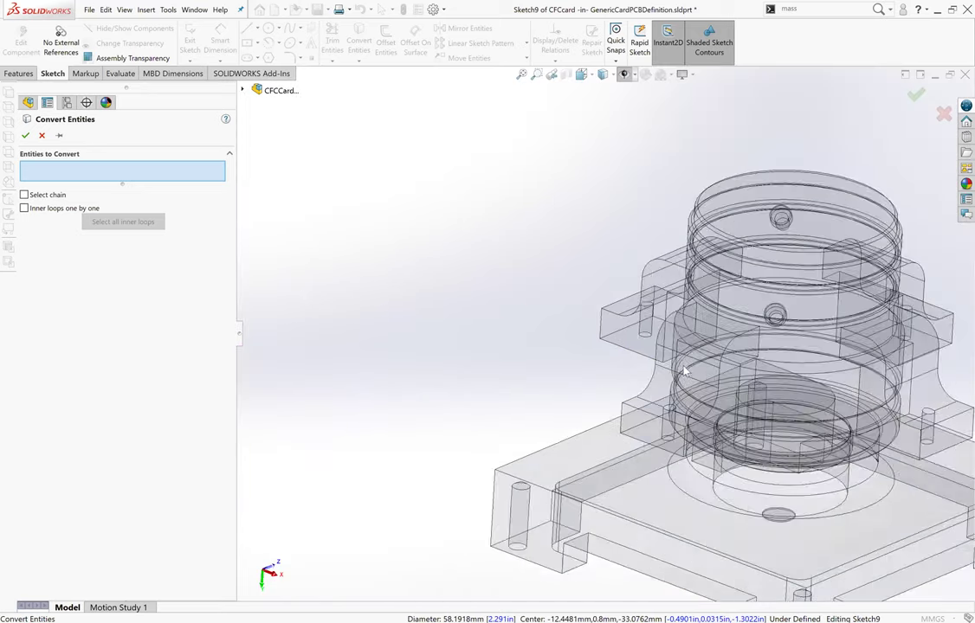
pyautogui.scroll(2, 605, 407)
pyautogui.scroll(-1, 600, 376)
pyautogui.scroll(-1, 606, 380)
pyautogui.scroll(-1, 610, 384)
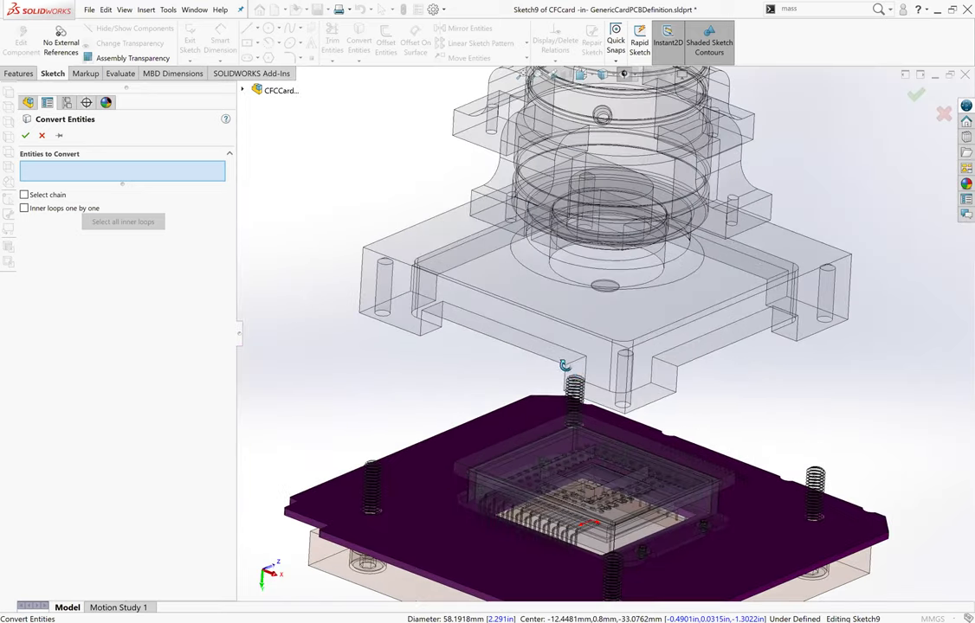
pyautogui.scroll(-1, 615, 386)
pyautogui.scroll(-1, 620, 391)
pyautogui.scroll(-1, 614, 396)
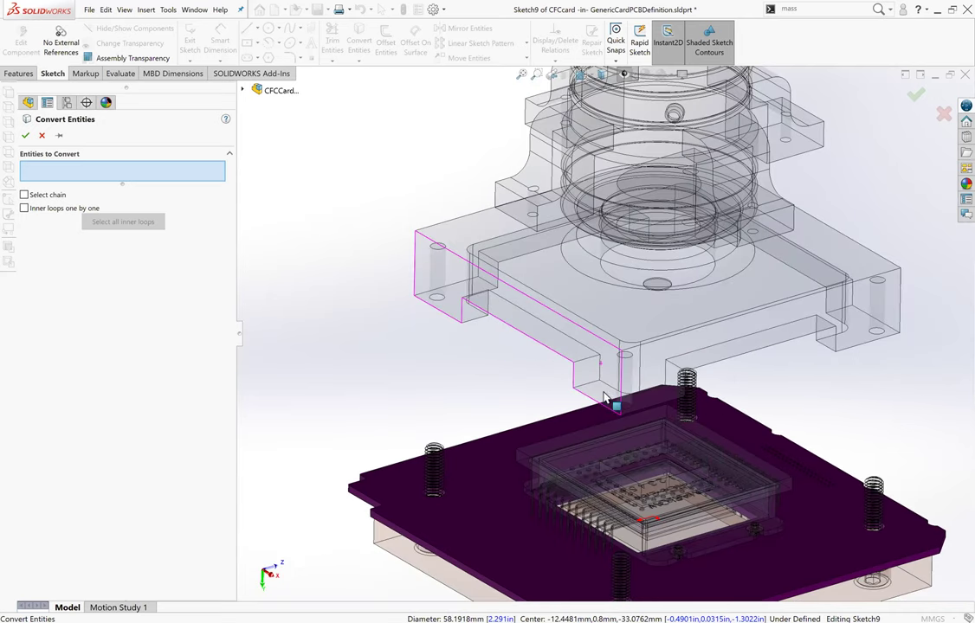
pyautogui.scroll(2, 616, 391)
pyautogui.click(616, 387)
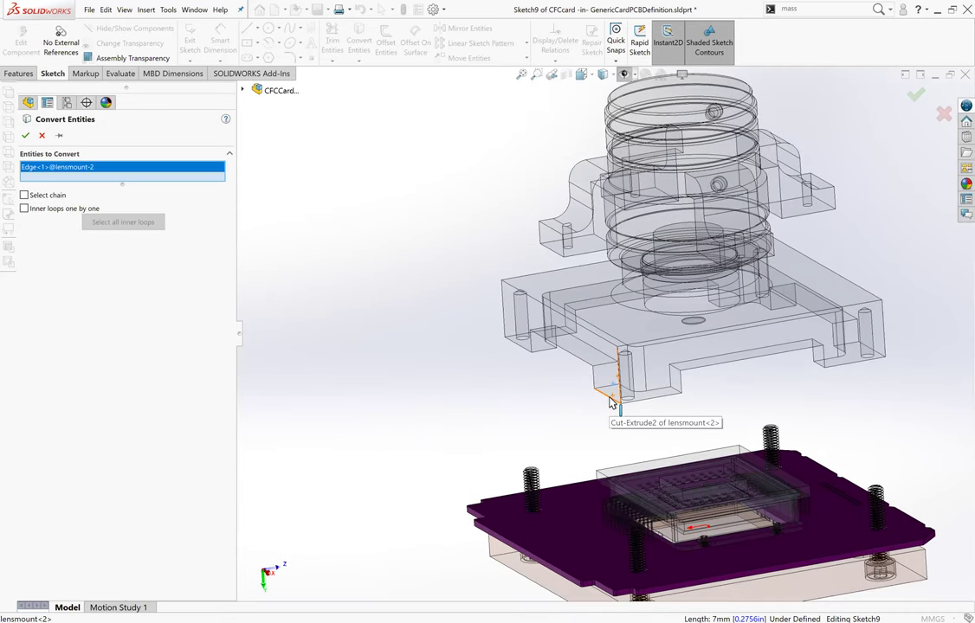
pyautogui.click(642, 398)
pyautogui.click(677, 395)
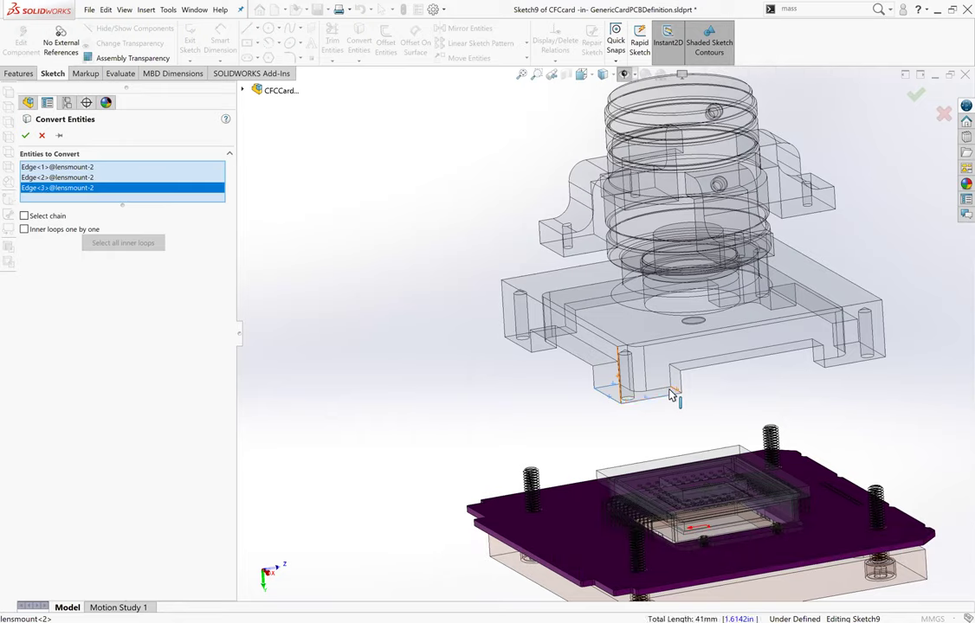
pyautogui.click(670, 393)
pyautogui.click(642, 396)
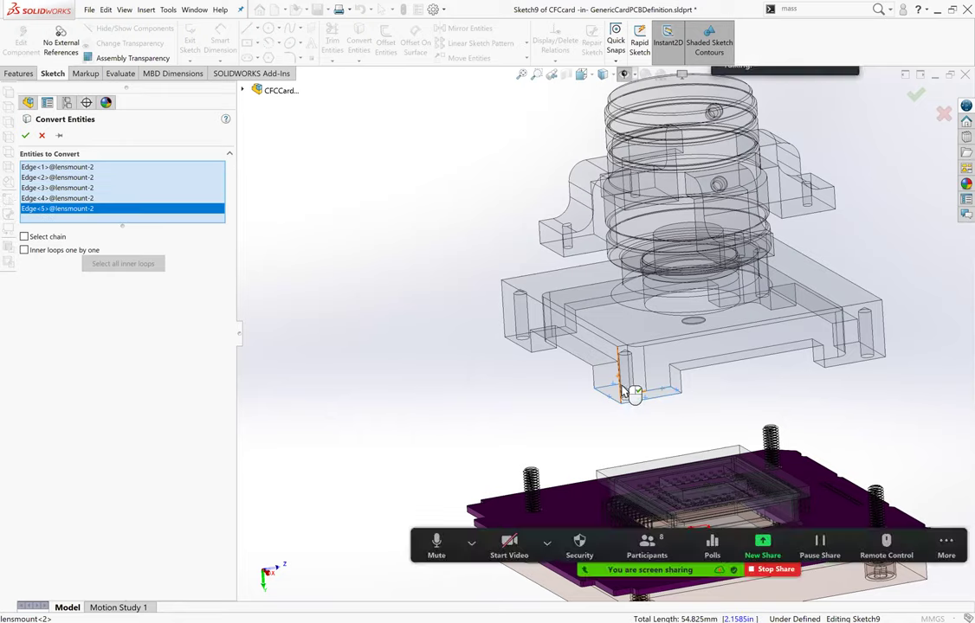
pyautogui.click(625, 392)
pyautogui.click(627, 392)
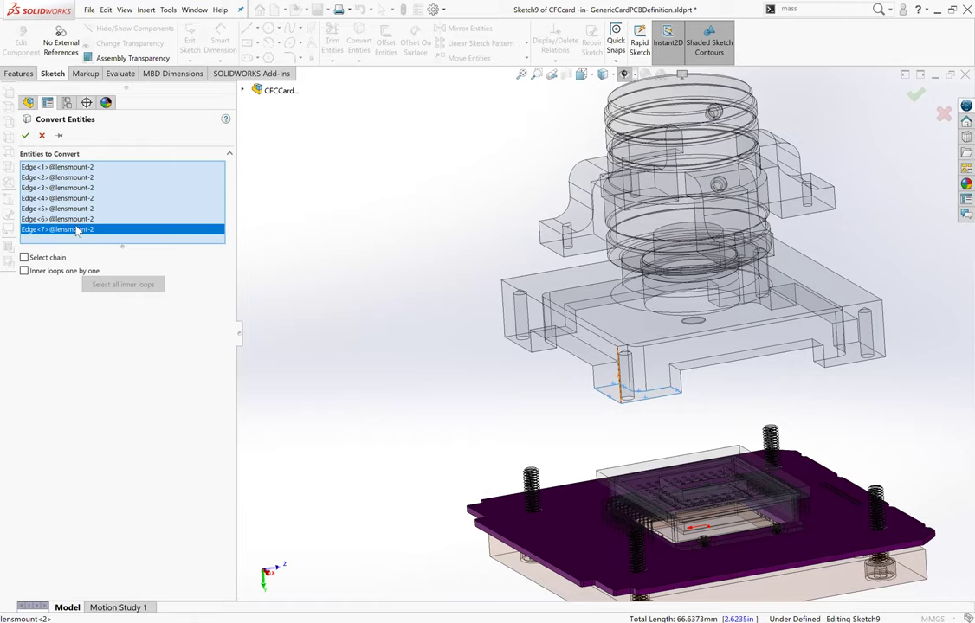
pyautogui.click(27, 136)
pyautogui.scroll(3, 571, 294)
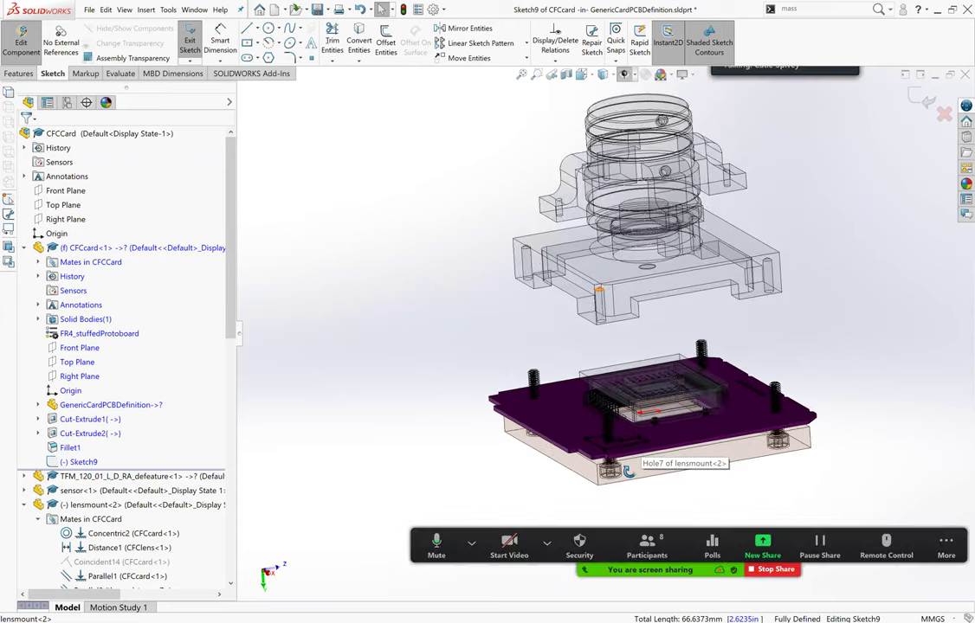
# Exit Sketch9, keeping its converted lens-mount edges, and return to editing the CFCcard part.
pyautogui.scroll(-1, 623, 454)
pyautogui.scroll(-2, 619, 458)
pyautogui.scroll(-3, 616, 461)
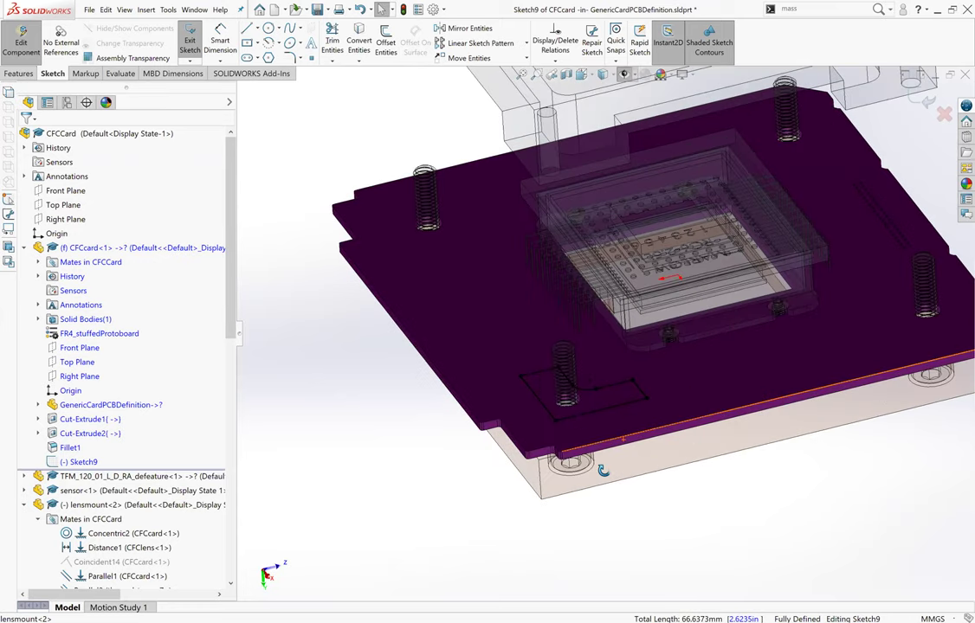
pyautogui.scroll(-2, 616, 461)
pyautogui.scroll(-1, 616, 433)
pyautogui.scroll(-2, 617, 394)
pyautogui.scroll(1, 616, 390)
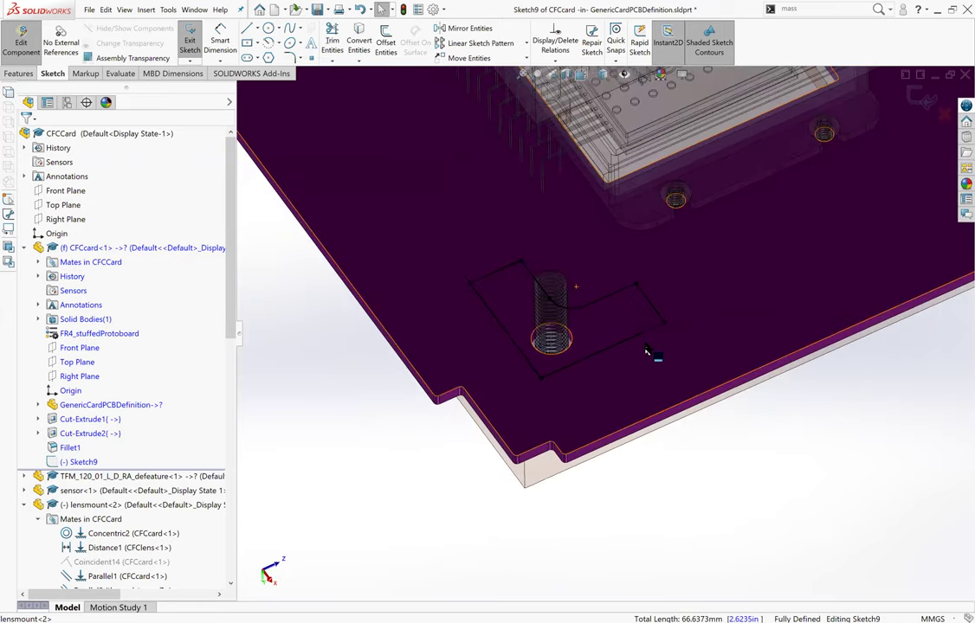
pyautogui.scroll(1, 615, 316)
pyautogui.scroll(1, 613, 346)
pyautogui.scroll(2, 611, 370)
pyautogui.scroll(-1, 606, 262)
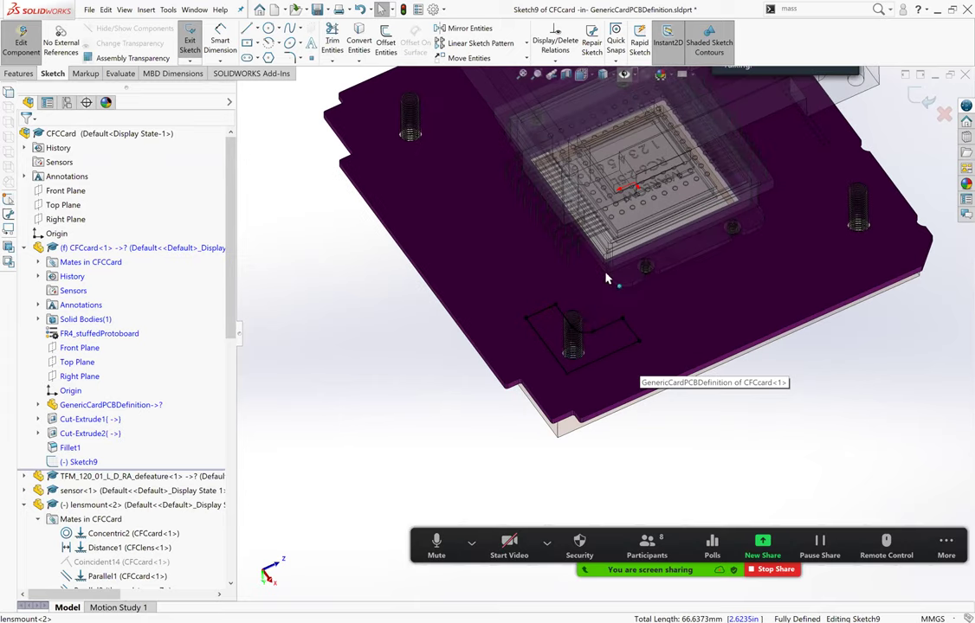
pyautogui.scroll(-1, 510, 196)
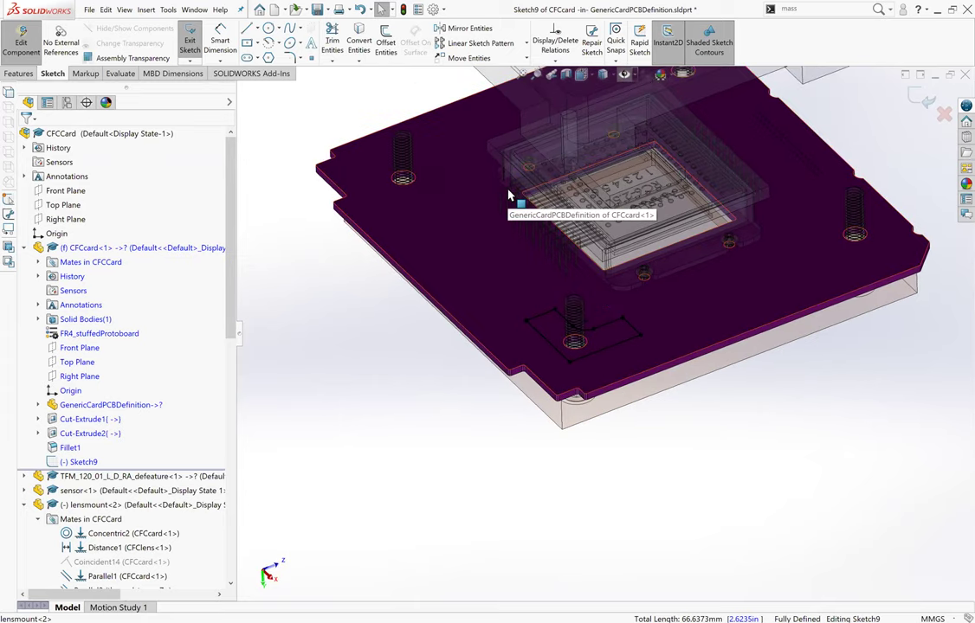
pyautogui.click(922, 101)
pyautogui.click(923, 101)
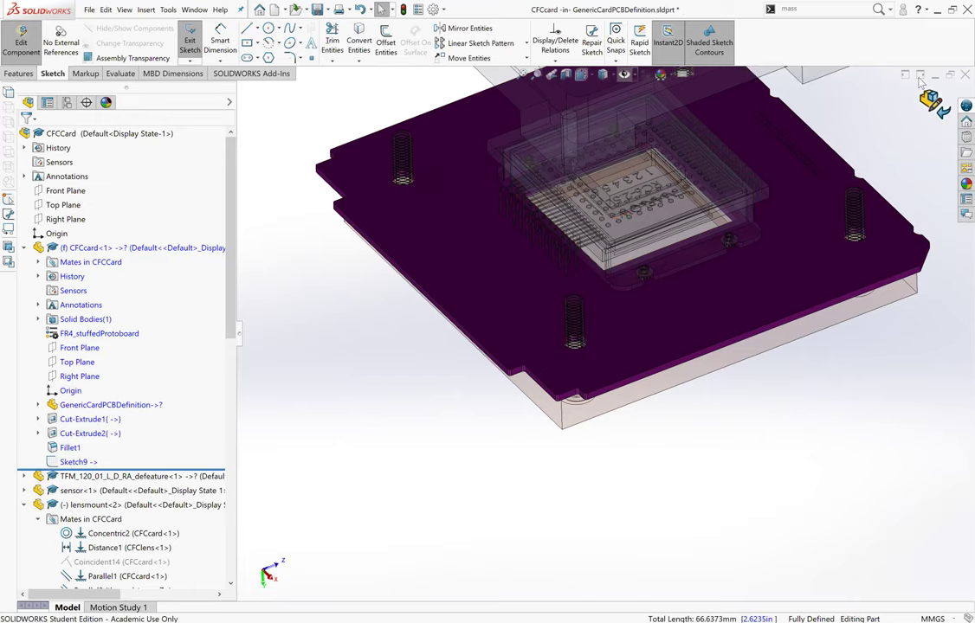
# Leave in-context part editing and unsuppress Coincident14 so the lens mount reseats on the board.
pyautogui.click(928, 102)
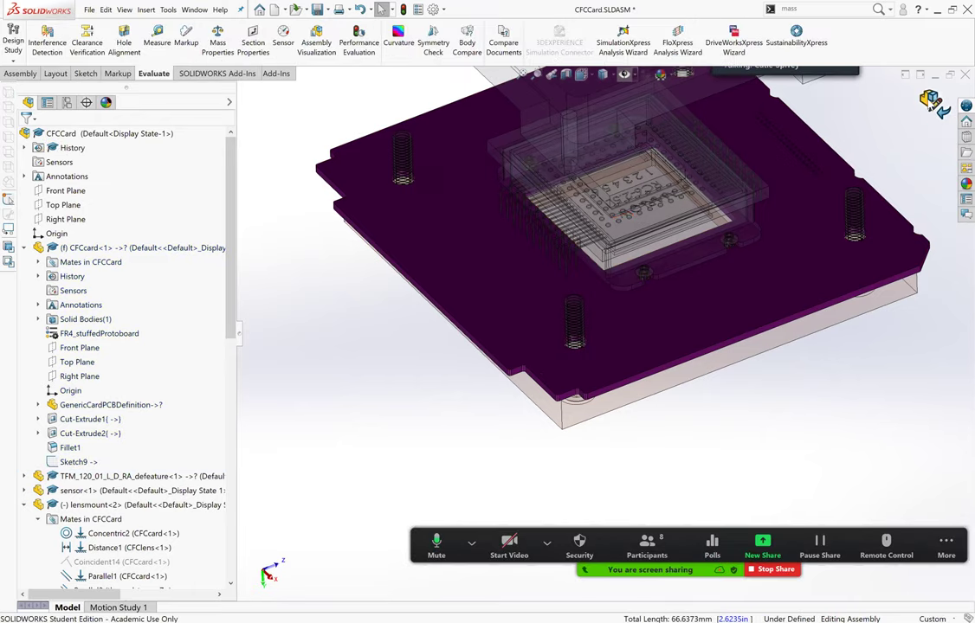
pyautogui.scroll(-3, 113, 387)
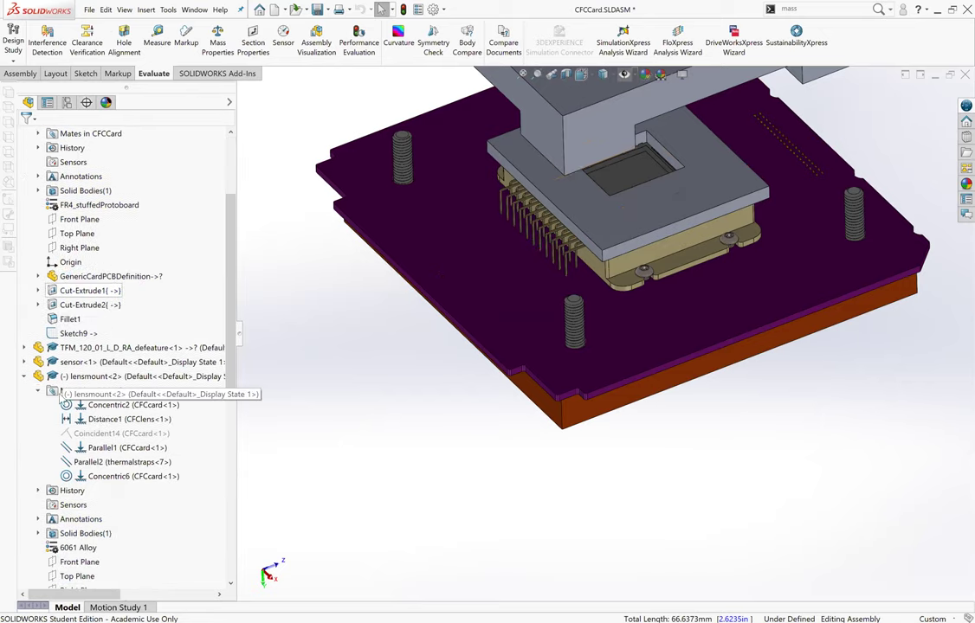
pyautogui.scroll(-3, 108, 346)
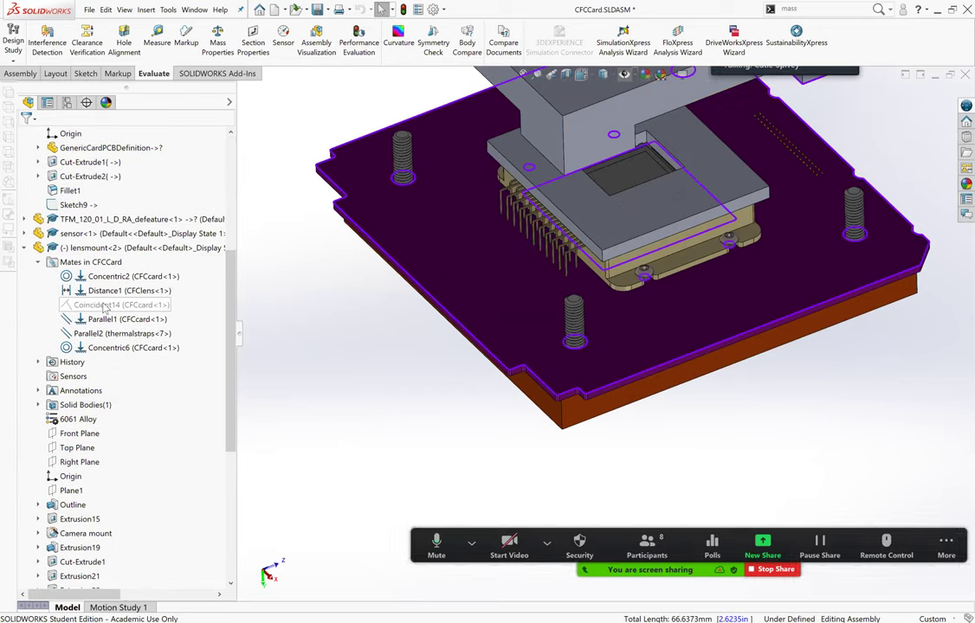
pyautogui.rightClick(104, 305)
pyautogui.click(124, 278)
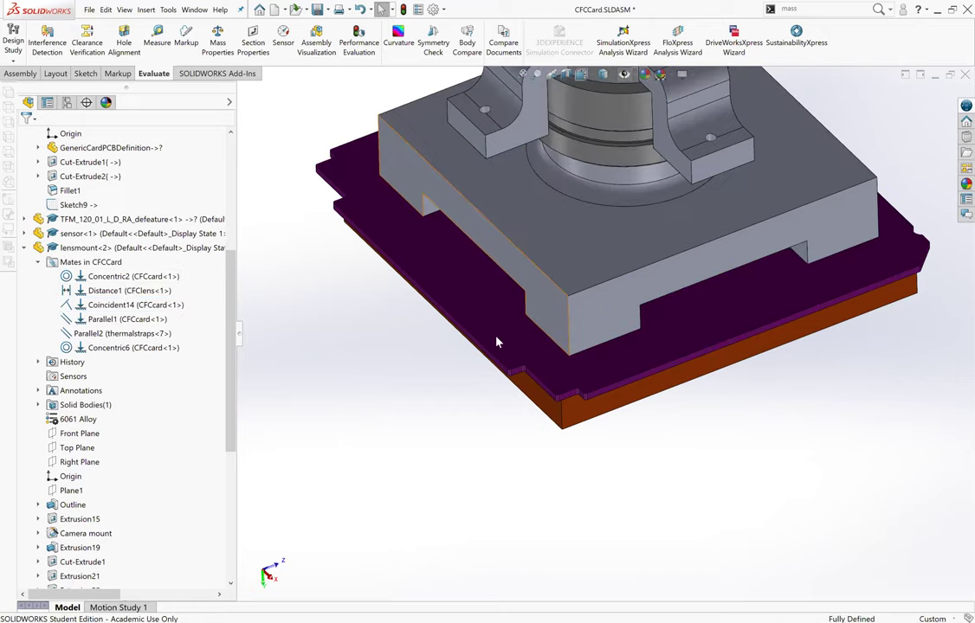
pyautogui.scroll(1, 516, 433)
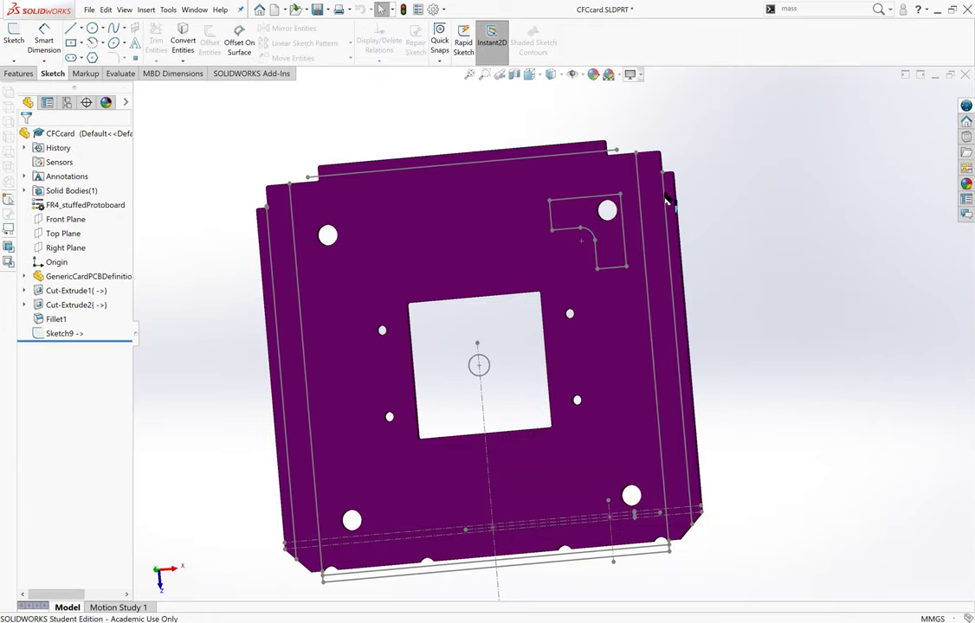
# Edit Sketch9 in the CFCcard part and box-select all lines and the arc of the L-shaped outline.
pyautogui.scroll(-2, 675, 173)
pyautogui.click(65, 333)
pyautogui.click(78, 309)
pyautogui.click(387, 138)
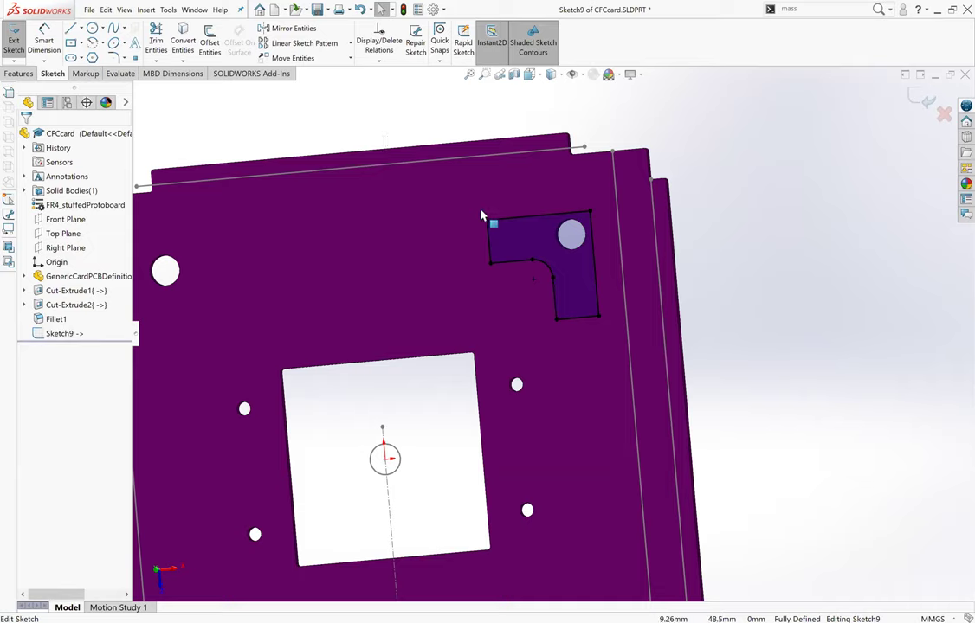
pyautogui.moveTo(447, 197); pyautogui.dragTo(613, 344)
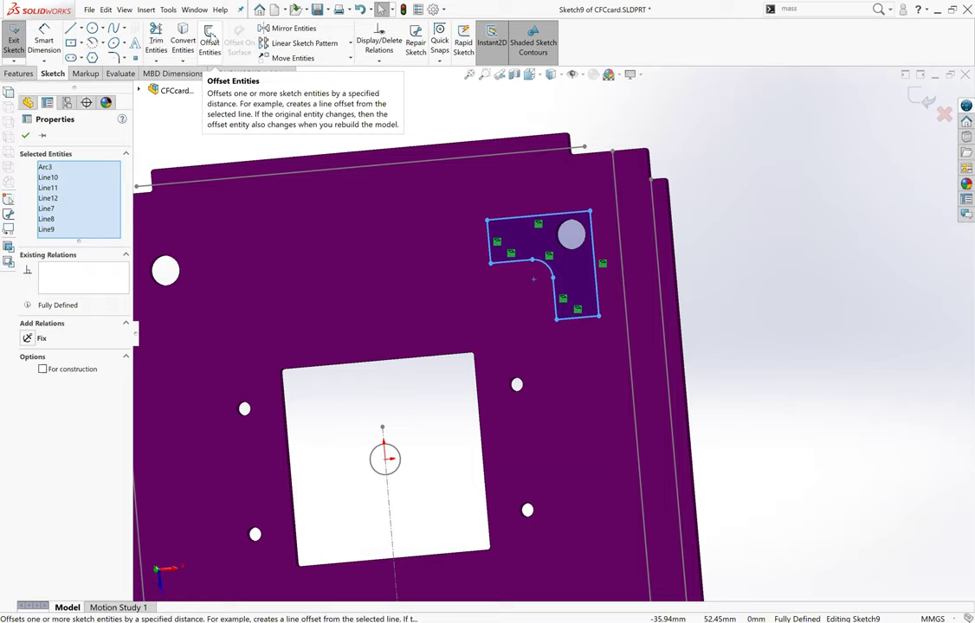
# Offset the L-shaped outline by 0.2 mm on the flipped side, making the original outline construction geometry.
pyautogui.click(207, 41)
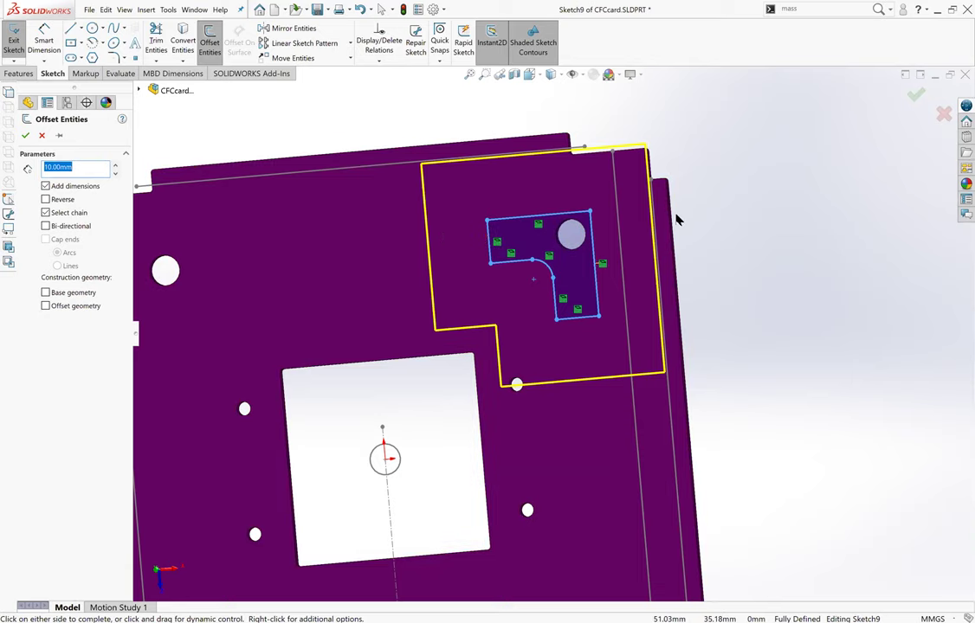
pyautogui.click(46, 293)
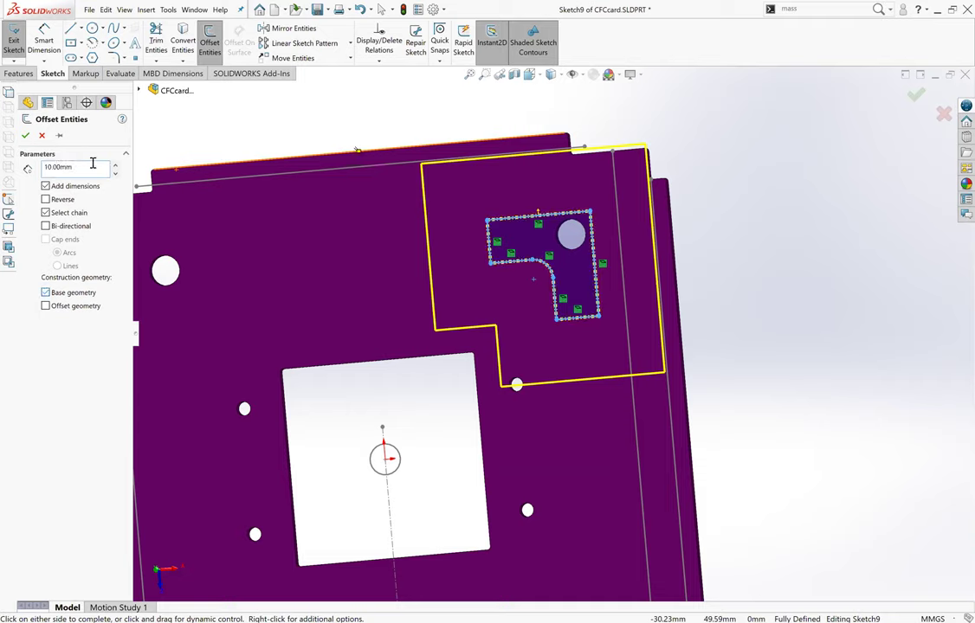
pyautogui.moveTo(78, 166); pyautogui.dragTo(41, 169)
pyautogui.write('0.2')
pyautogui.press('Return')
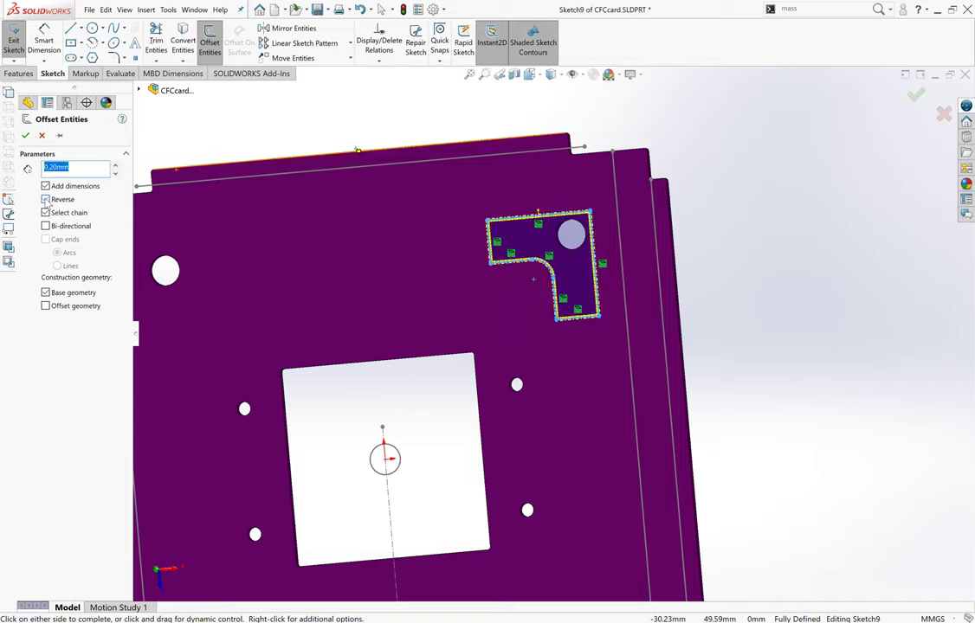
pyautogui.click(45, 199)
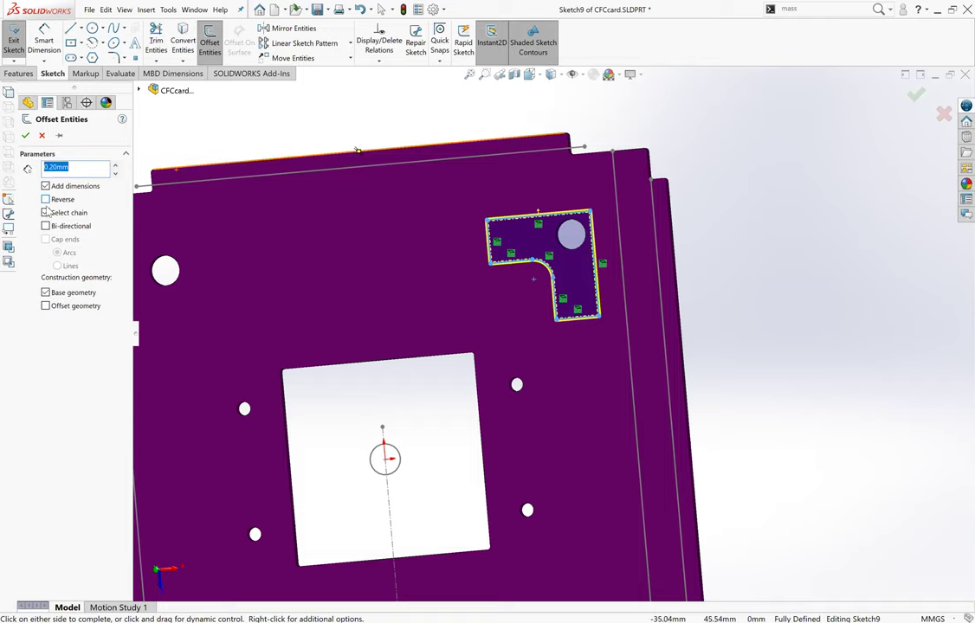
pyautogui.click(25, 135)
pyautogui.scroll(-2, 516, 257)
pyautogui.scroll(-2, 502, 239)
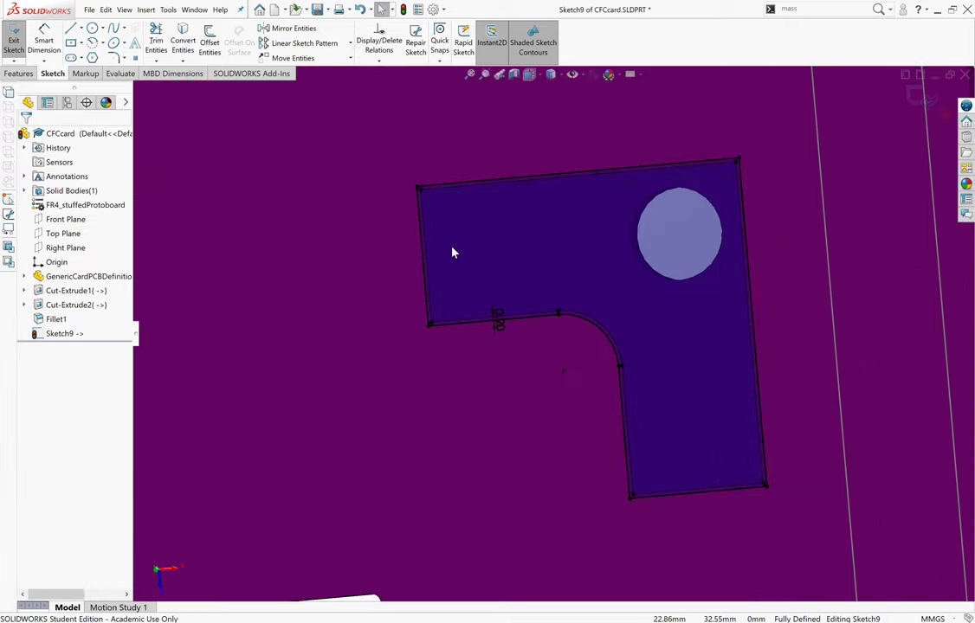
pyautogui.scroll(-2, 453, 252)
pyautogui.scroll(-2, 391, 226)
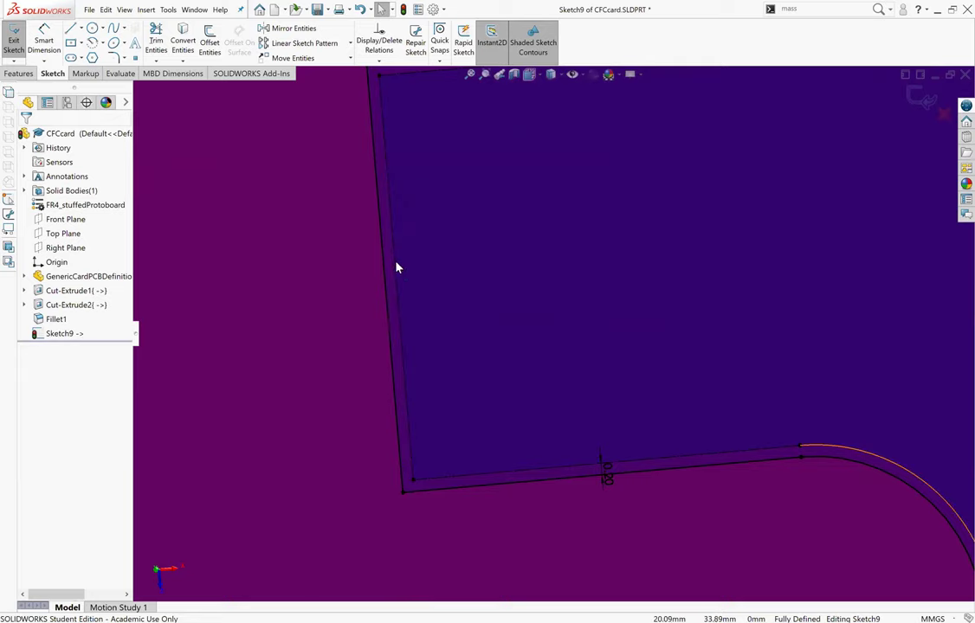
pyautogui.scroll(2, 780, 294)
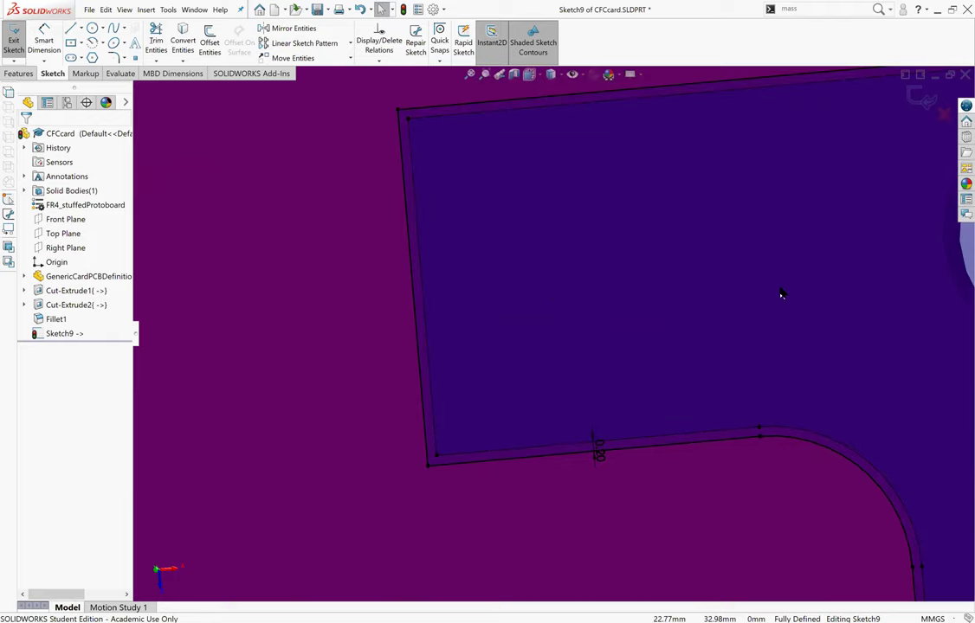
pyautogui.scroll(3, 663, 289)
pyautogui.scroll(2, 585, 279)
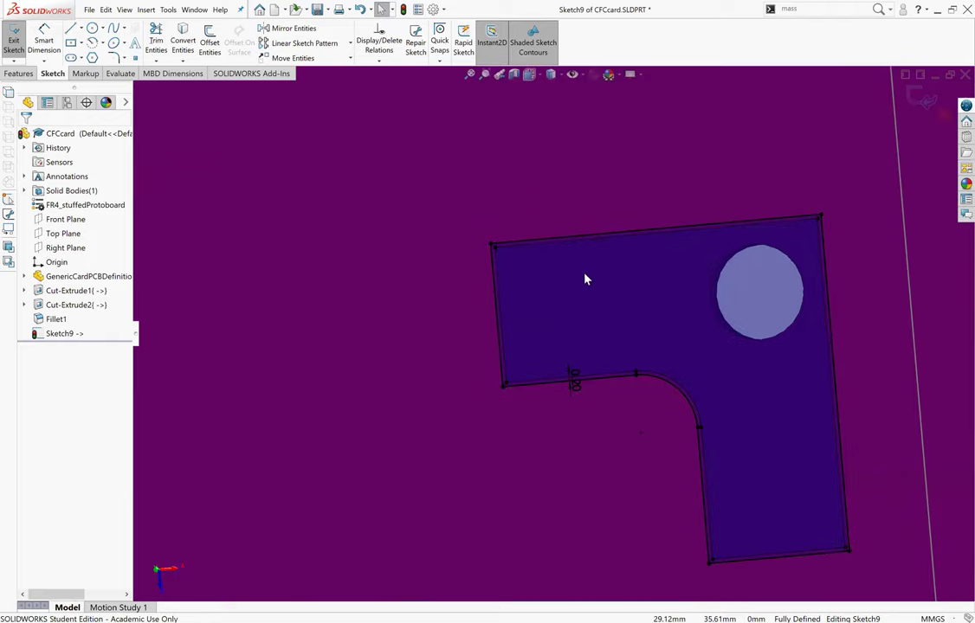
# Extrude-cut the Sketch9 L-shaped profile Blind 10.00 mm into the board after checking the preview.
pyautogui.click(20, 73)
pyautogui.click(171, 37)
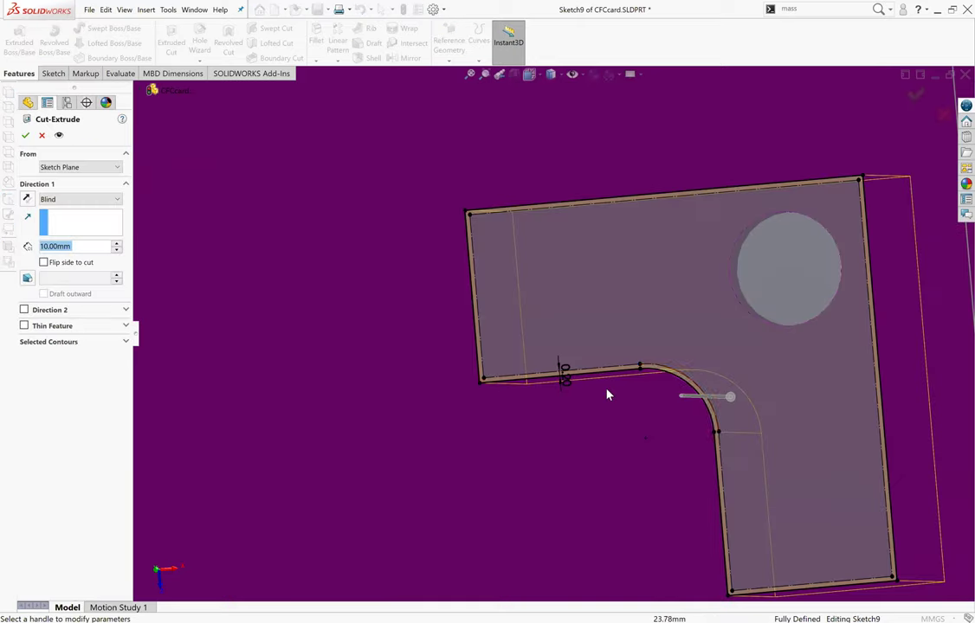
pyautogui.moveTo(647, 306)
pyautogui.mouseDown(button='middle')
pyautogui.moveTo(582, 300)
pyautogui.moveTo(557, 326)
pyautogui.mouseUp(button='middle')
pyautogui.scroll(-3, 558, 347)
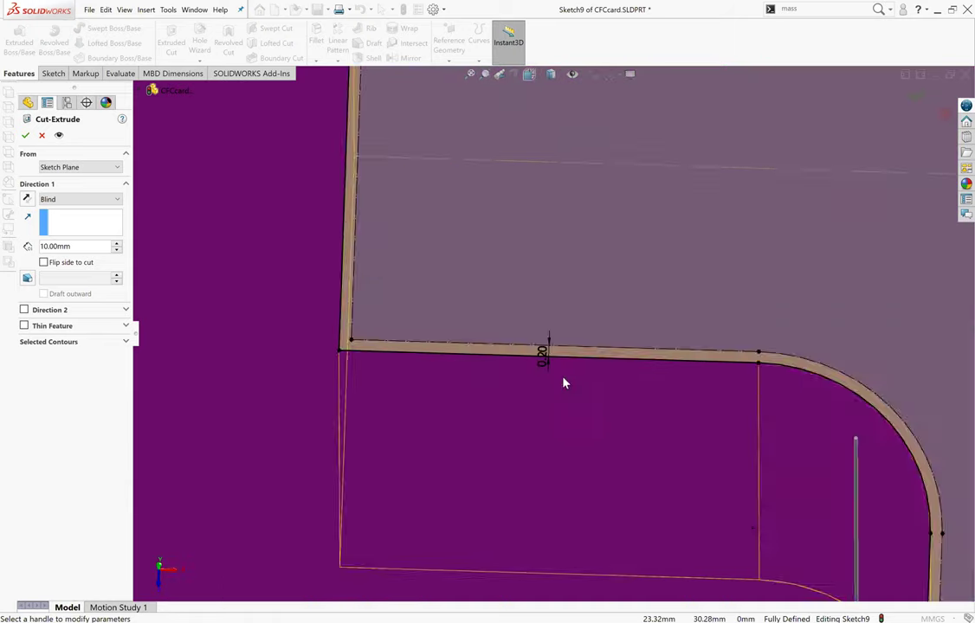
pyautogui.scroll(-3, 564, 382)
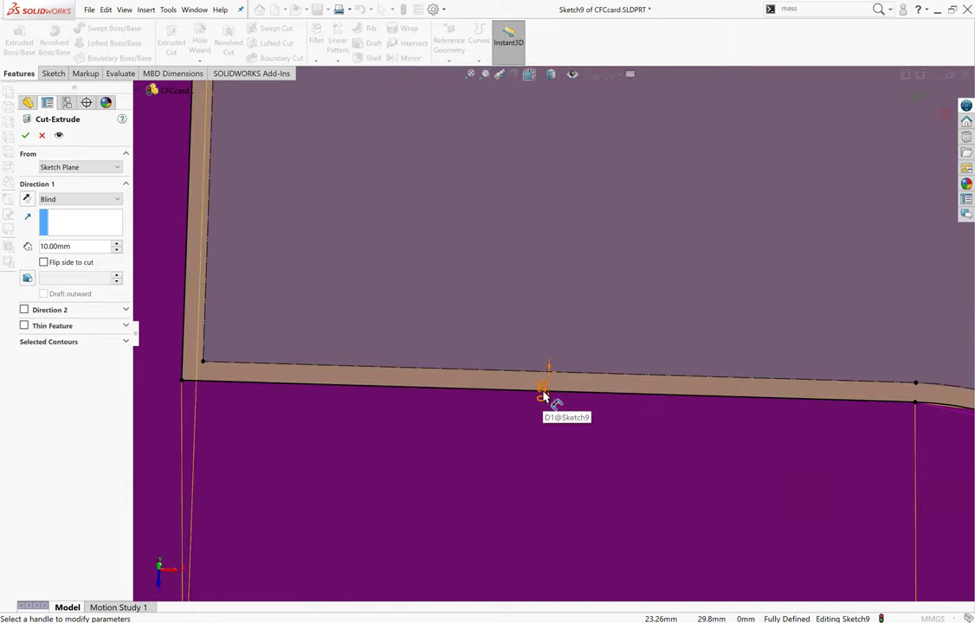
pyautogui.scroll(3, 728, 270)
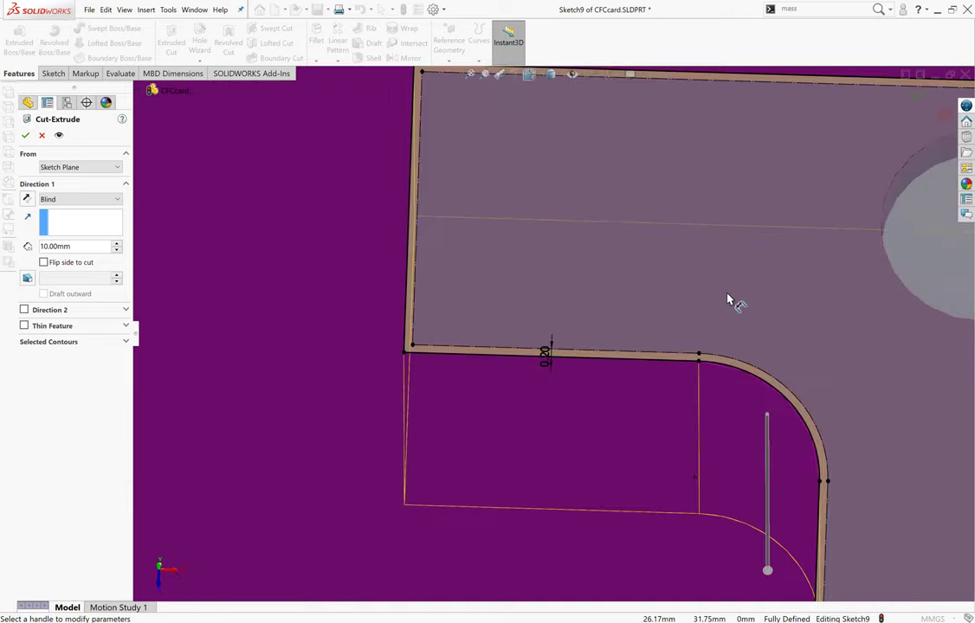
pyautogui.scroll(3, 729, 270)
pyautogui.click(25, 135)
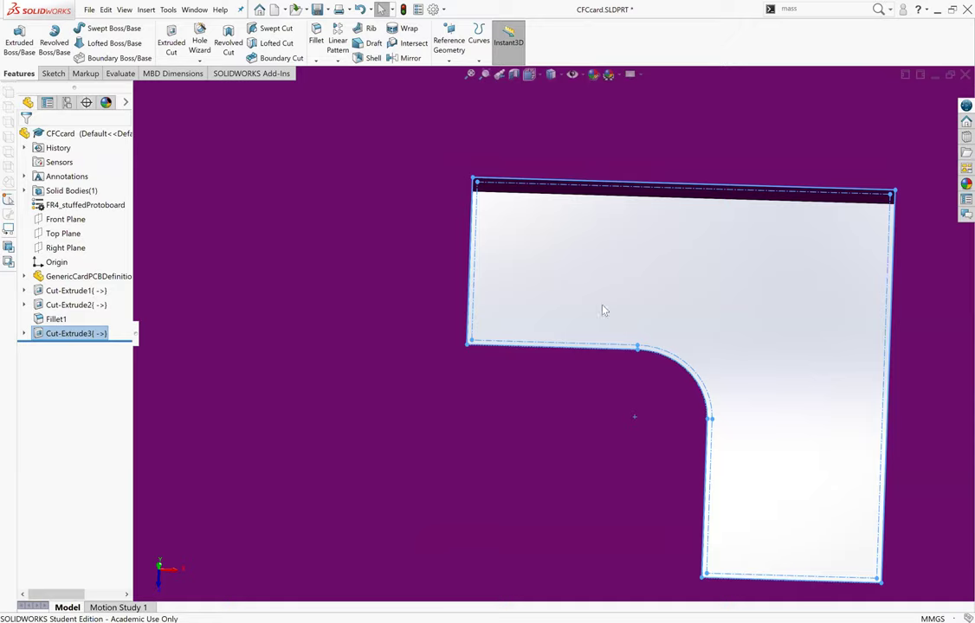
pyautogui.scroll(2, 524, 307)
pyautogui.scroll(3, 512, 387)
pyautogui.scroll(6, 504, 351)
pyautogui.scroll(2, 504, 350)
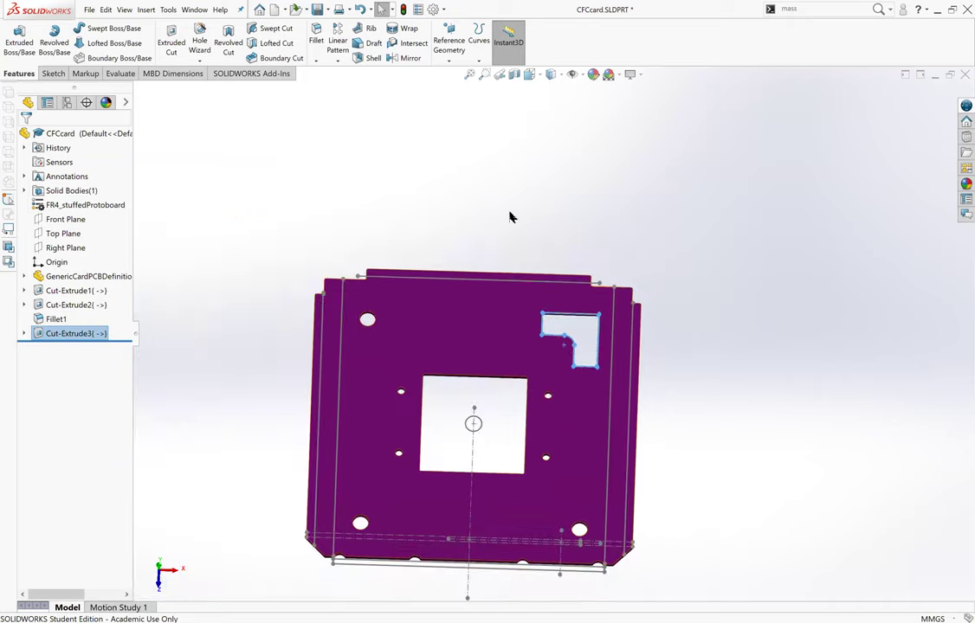
pyautogui.scroll(-2, 519, 325)
pyautogui.scroll(-3, 554, 303)
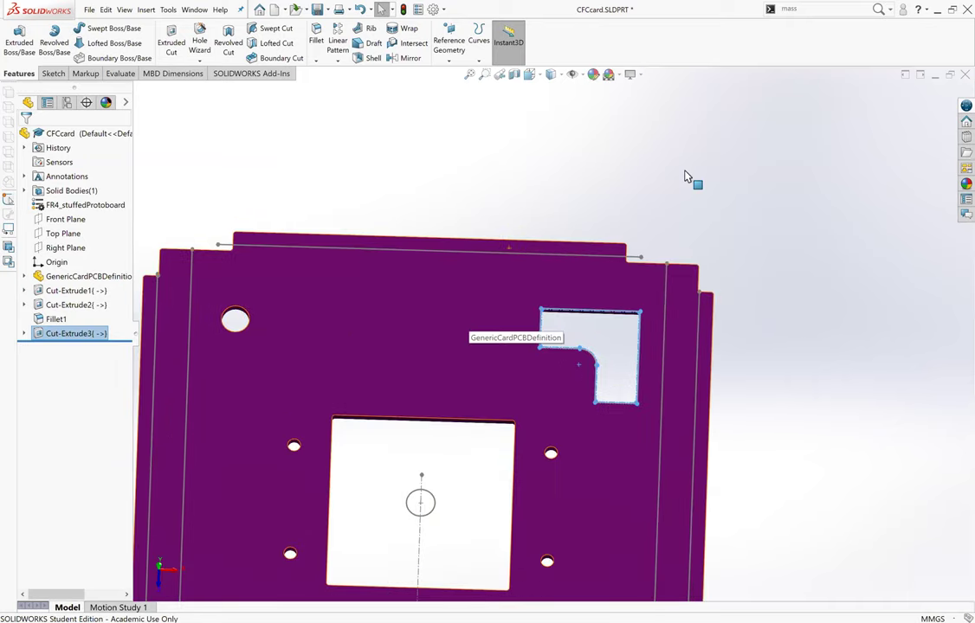
pyautogui.click(876, 188)
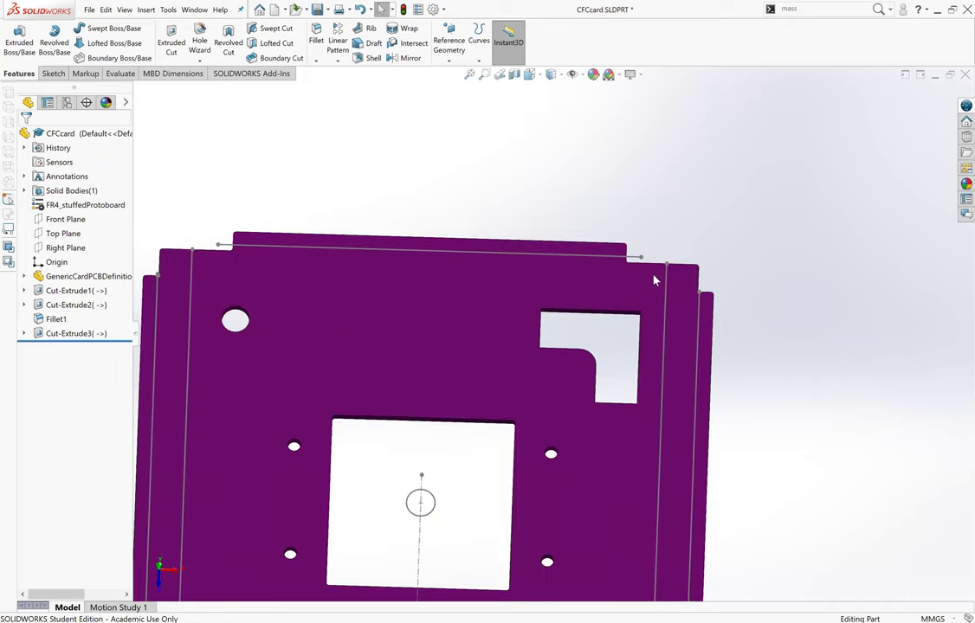
pyautogui.scroll(3, 584, 347)
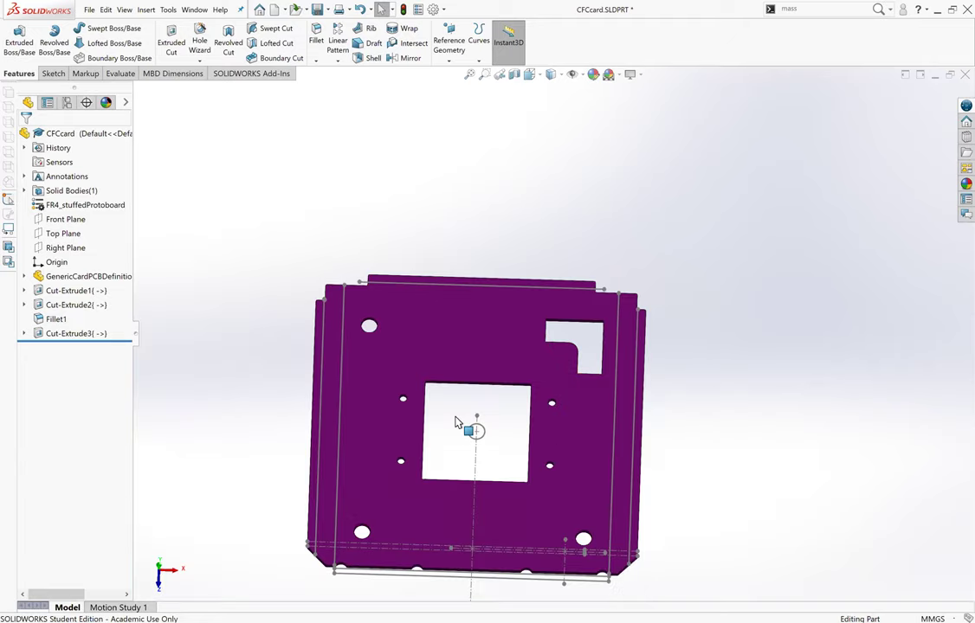
pyautogui.scroll(-3, 463, 425)
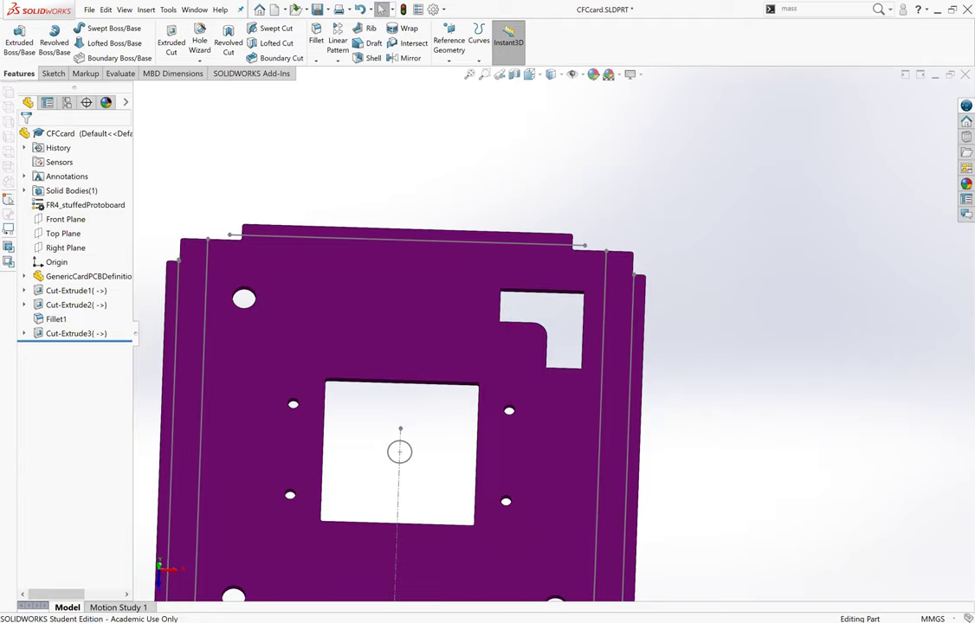
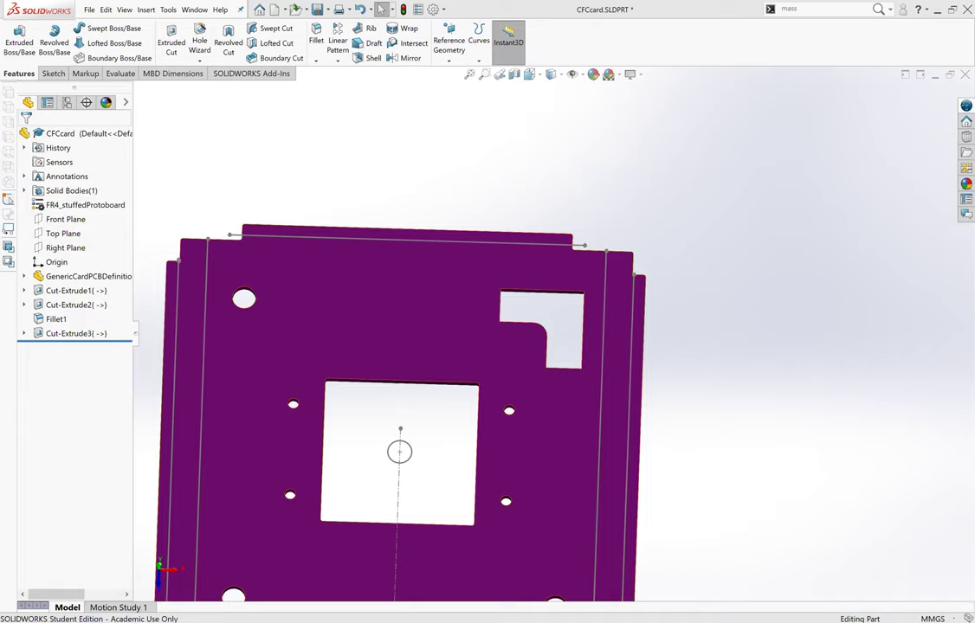
# Rebuild CFCCard.SLDASM so it picks up Cut-Extrude3, then inspect it from the side and isometric view.
pyautogui.hotkey('ctrl', 'Tab')
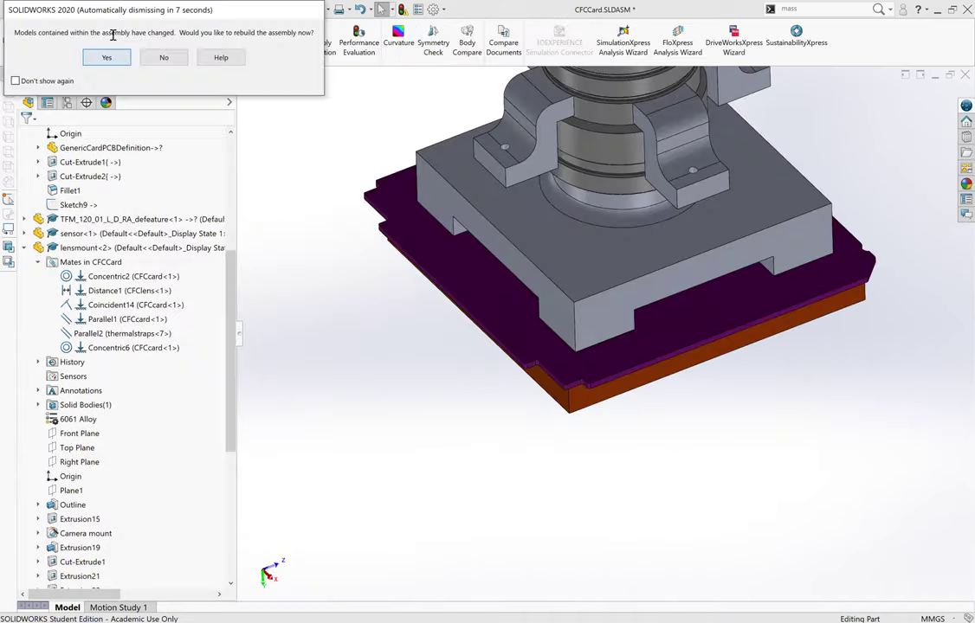
pyautogui.click(106, 57)
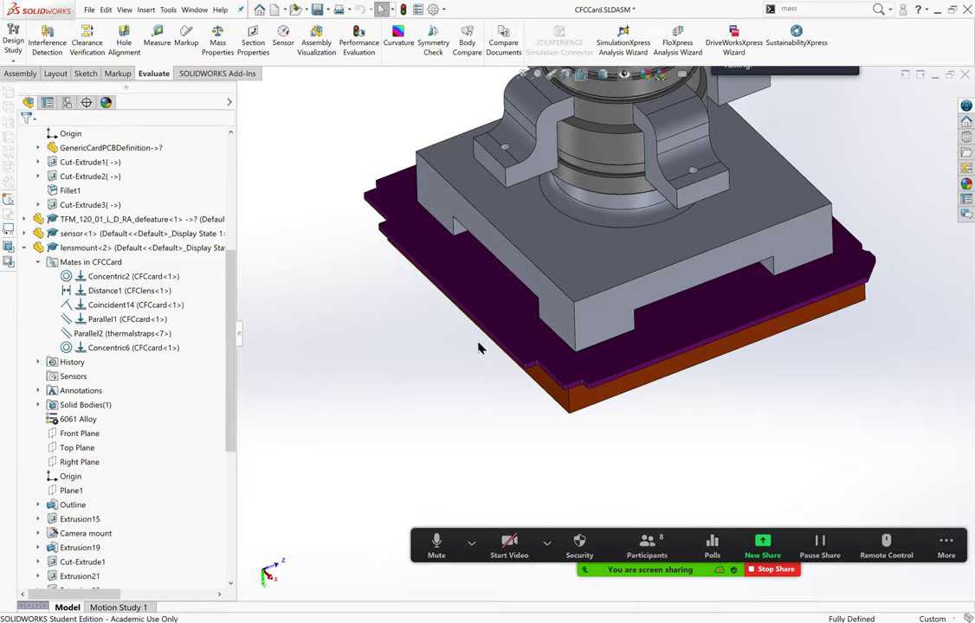
pyautogui.scroll(3, 584, 281)
pyautogui.scroll(2, 566, 218)
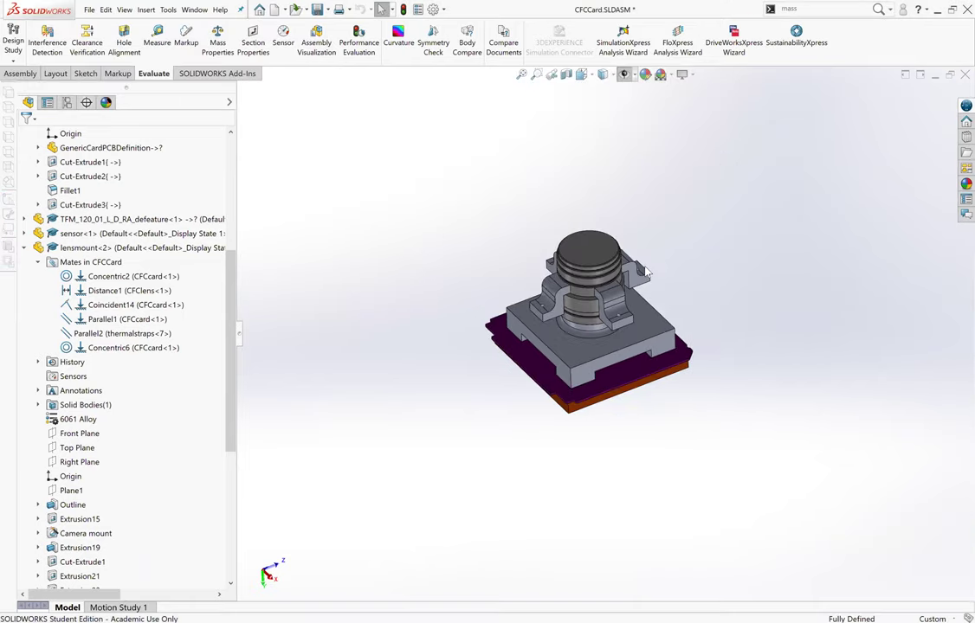
pyautogui.scroll(-2, 572, 364)
pyautogui.scroll(-2, 571, 364)
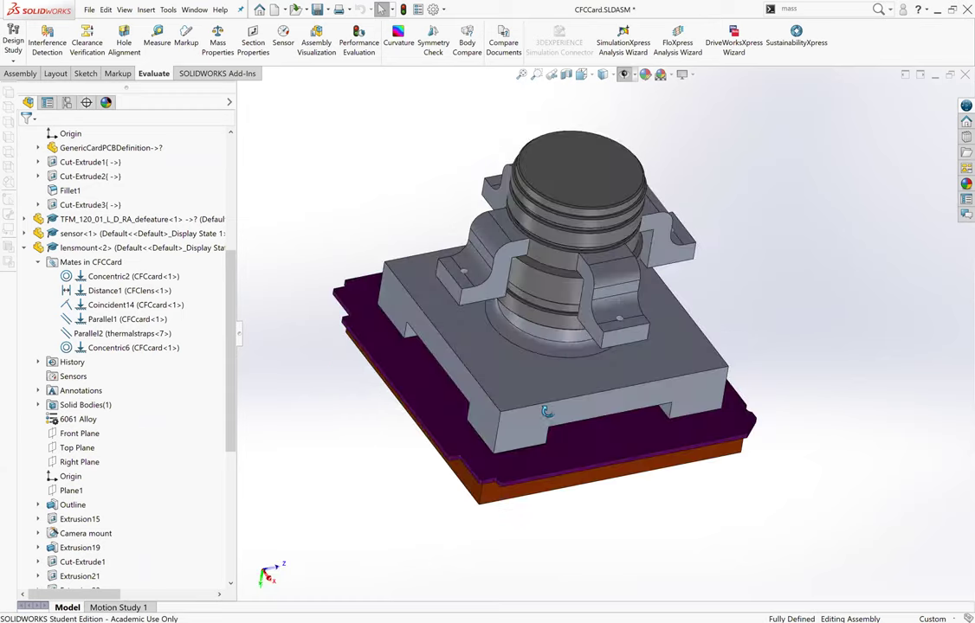
pyautogui.moveTo(572, 363); pyautogui.dragTo(491, 350, button='middle')
pyautogui.scroll(-2, 491, 350)
pyautogui.scroll(3, 594, 392)
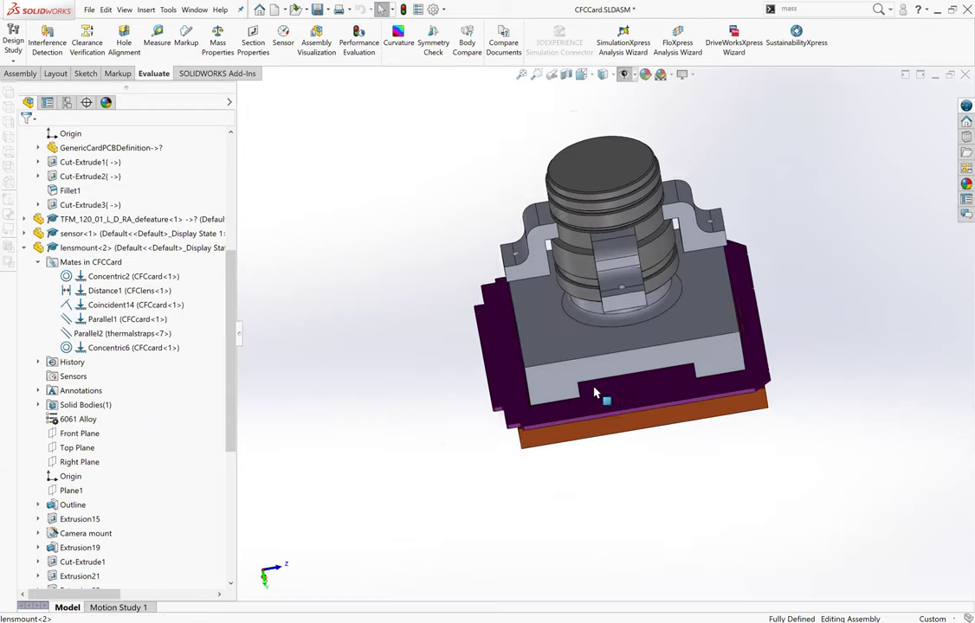
pyautogui.hotkey('ctrl', '7')
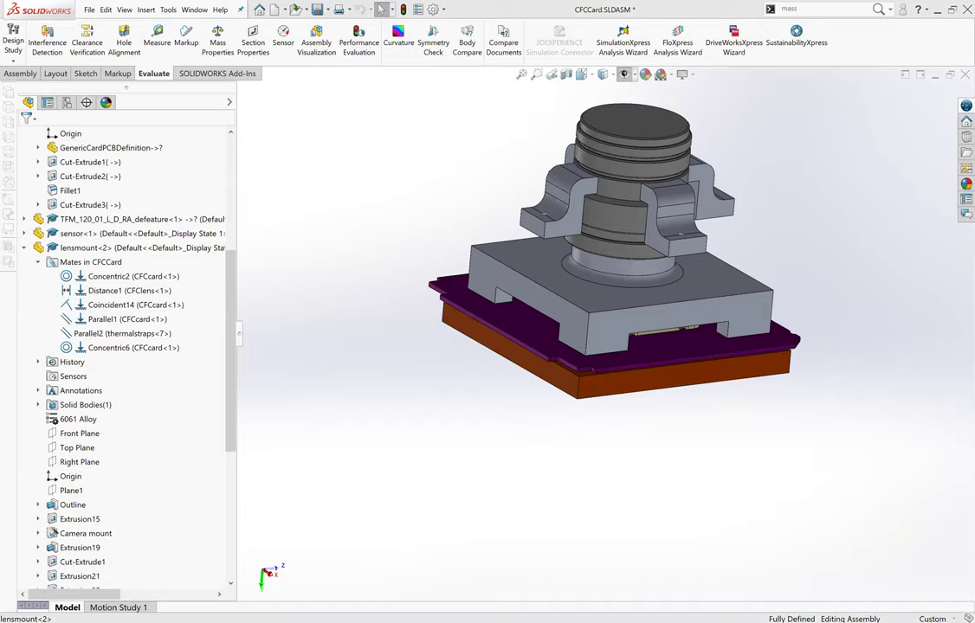
pyautogui.scroll(3, 576, 374)
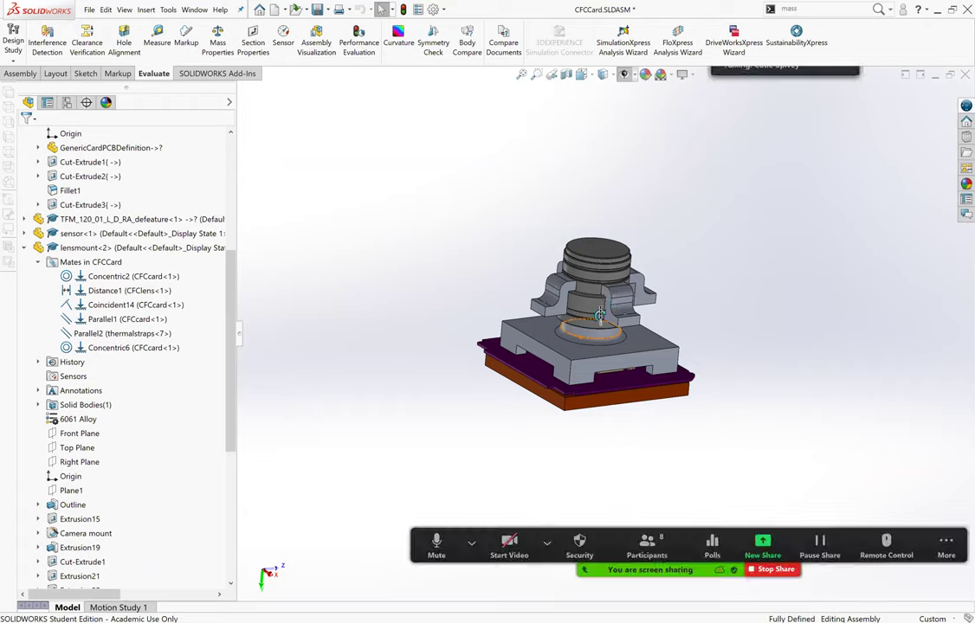
pyautogui.scroll(-1, 588, 327)
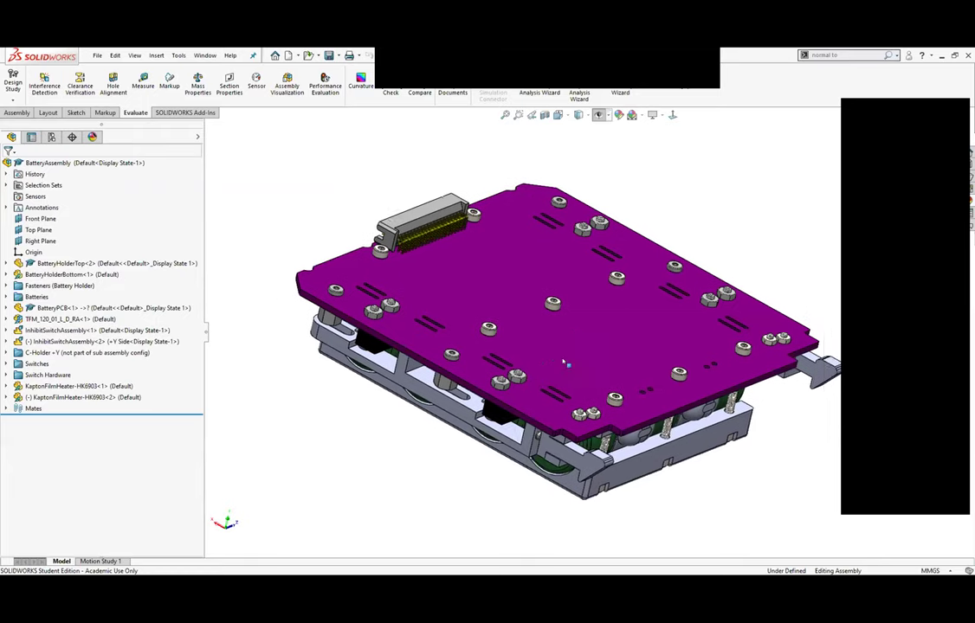
# Orbit BatteryAssembly to a lower angle and zoom to frame the holder, batteries and purple PCB.
pyautogui.moveTo(573, 314); pyautogui.dragTo(599, 413, button='middle')
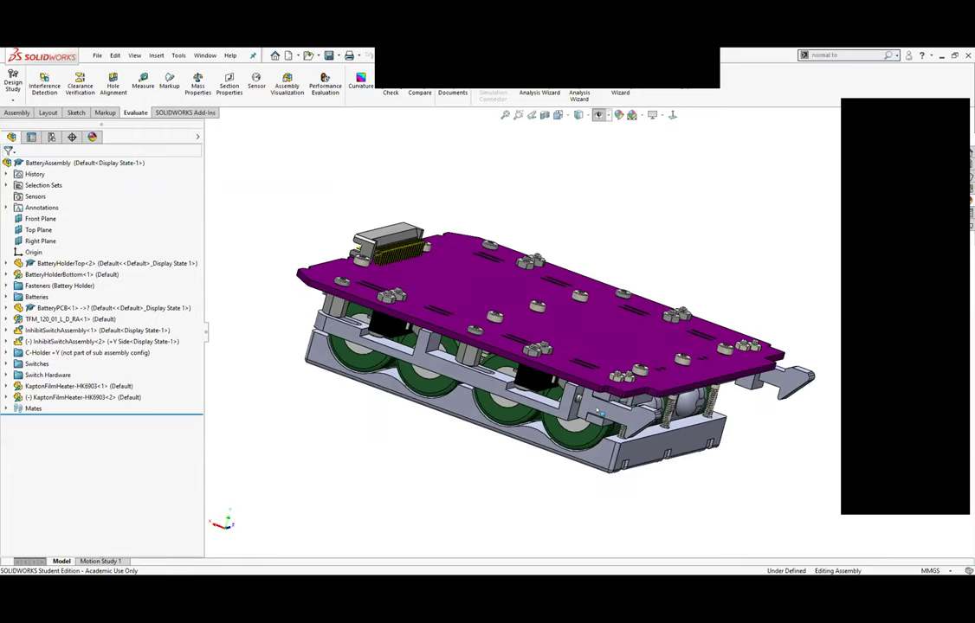
pyautogui.scroll(-5, 600, 414)
pyautogui.scroll(4, 599, 414)
pyautogui.scroll(3, 390, 368)
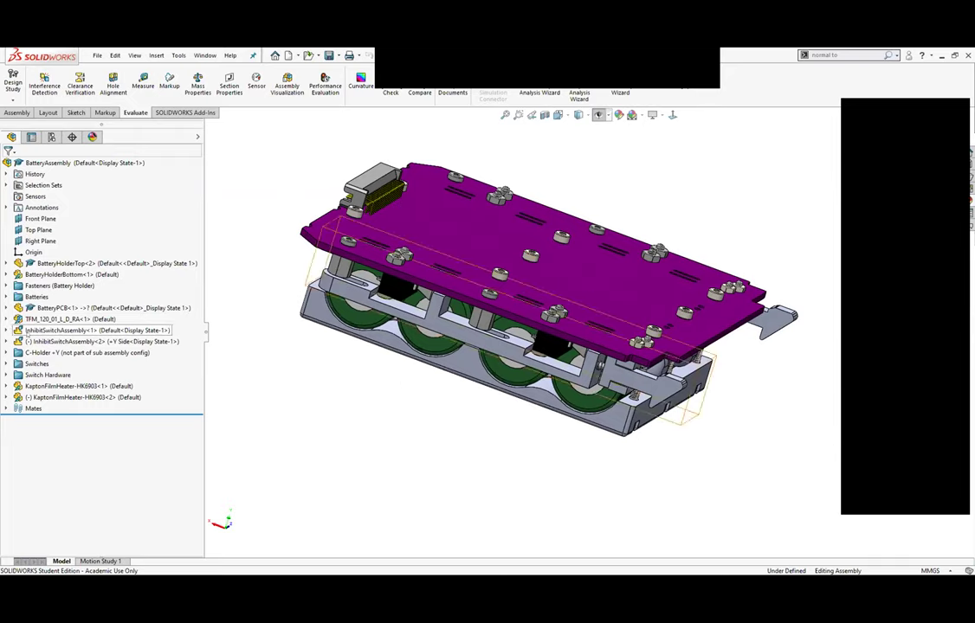
# Select InhibitSwitchAssembly<1> and review the mates that locate it, then collapse its tree entry.
pyautogui.click(29, 331)
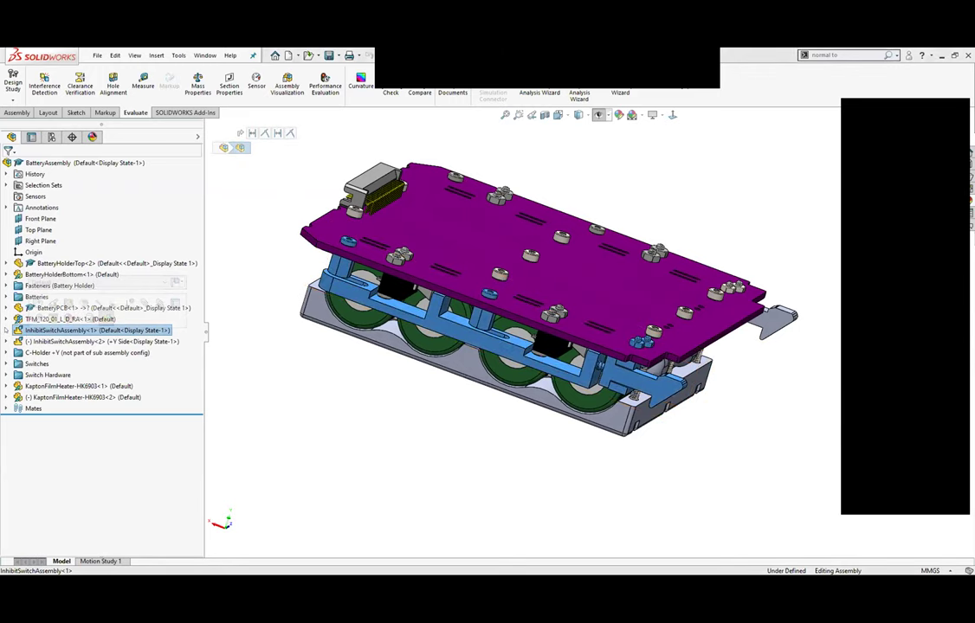
pyautogui.click(6, 330)
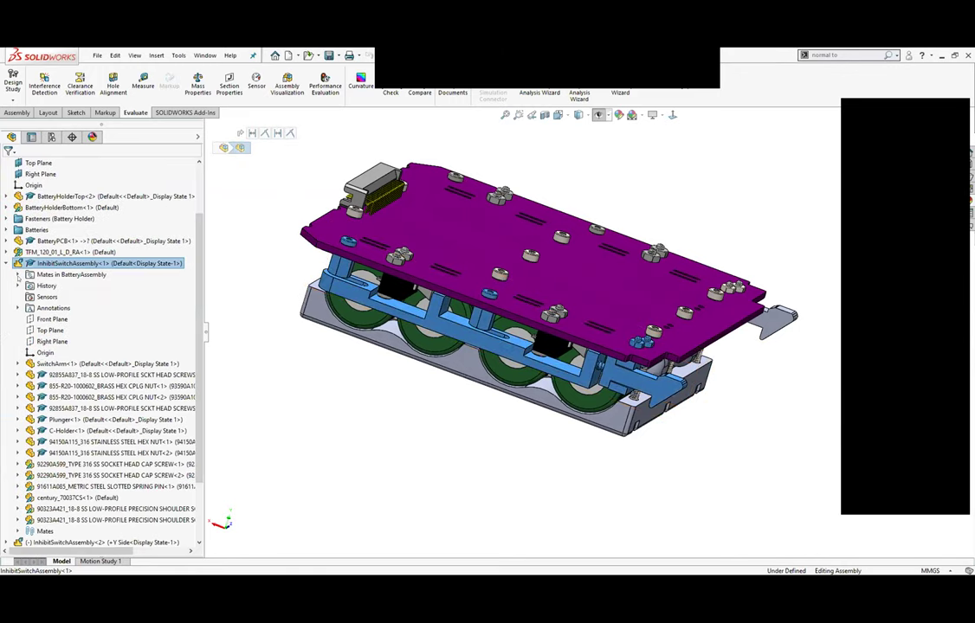
pyautogui.click(17, 274)
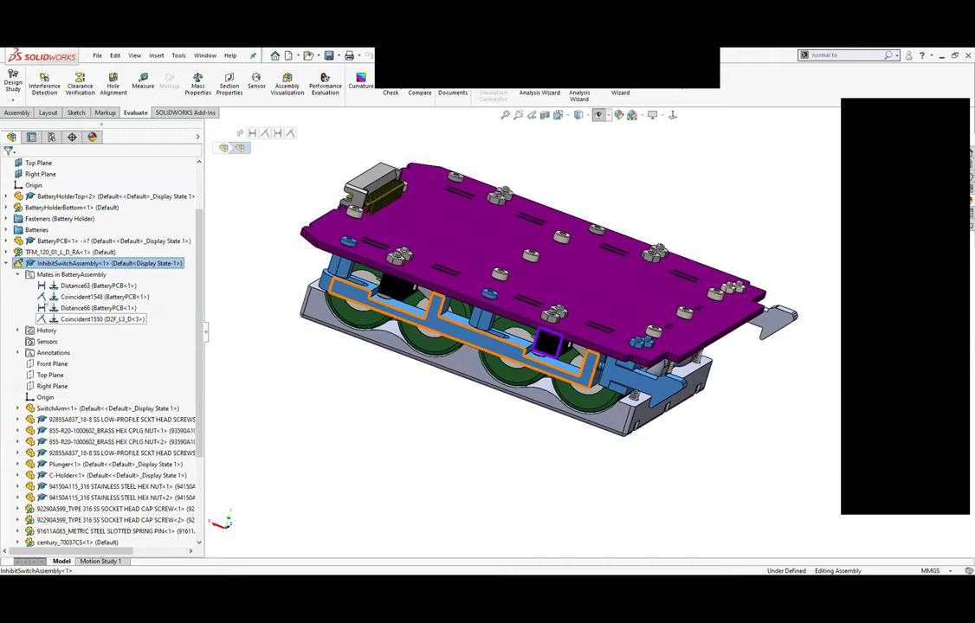
pyautogui.click(18, 275)
pyautogui.click(6, 263)
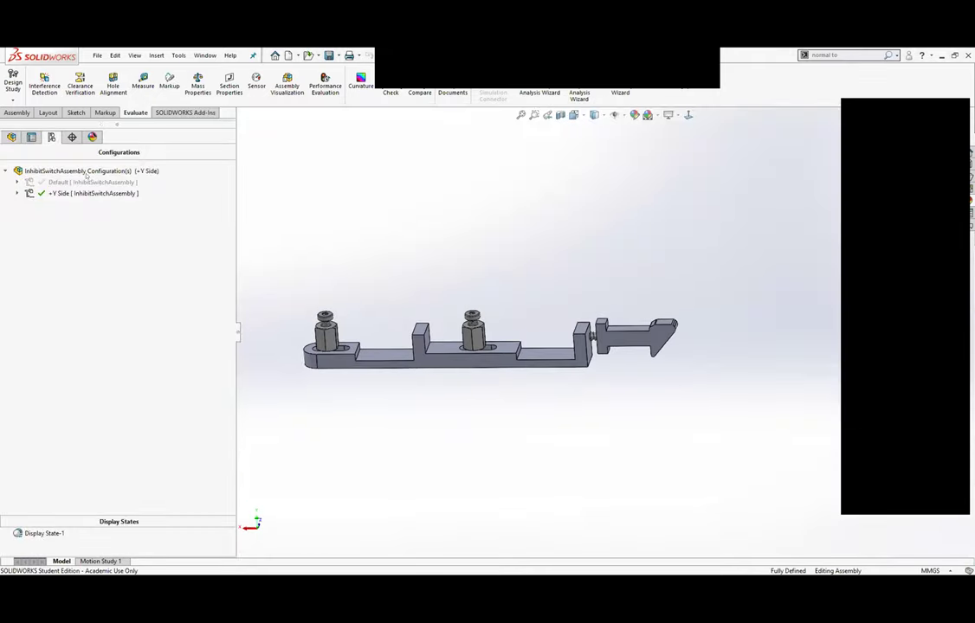
# Review the Plunger's mates in the switch assembly tree and select the plunger in the model.
pyautogui.click(11, 137)
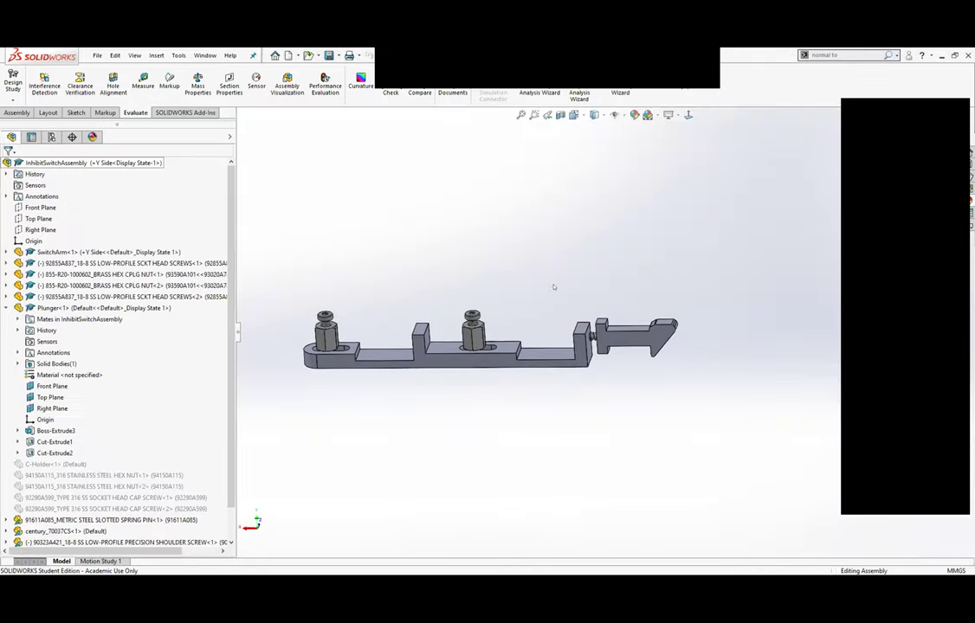
pyautogui.moveTo(527, 224); pyautogui.dragTo(516, 333, button='middle')
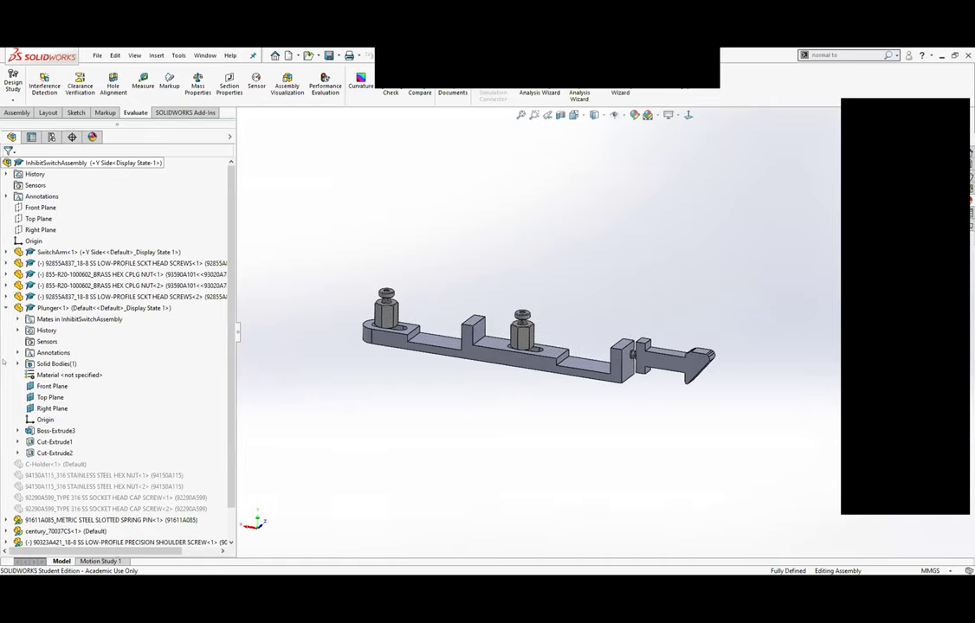
pyautogui.click(6, 308)
pyautogui.click(6, 308)
pyautogui.click(18, 319)
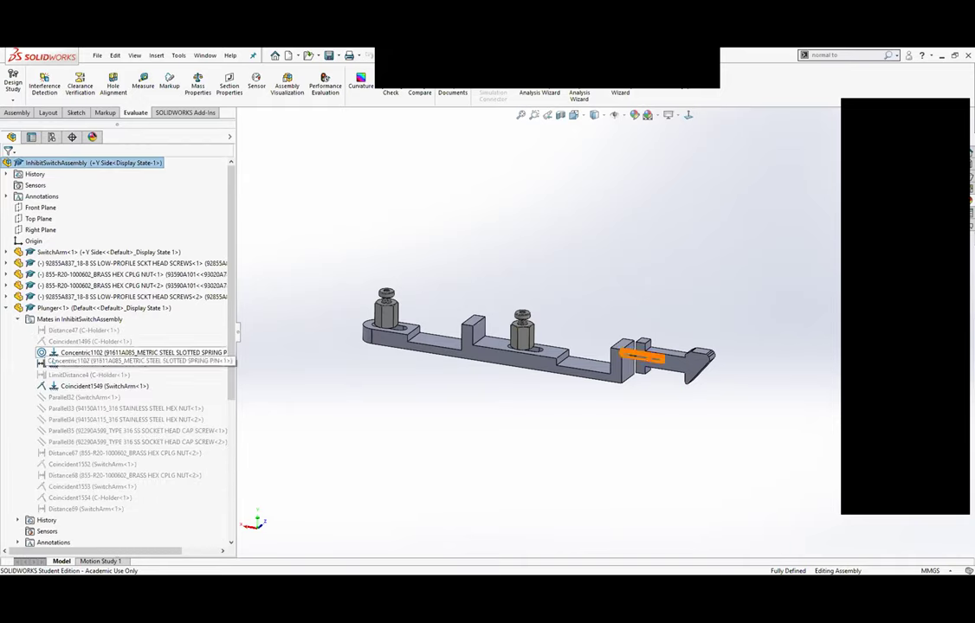
pyautogui.click(17, 319)
pyautogui.click(6, 309)
pyautogui.click(638, 355)
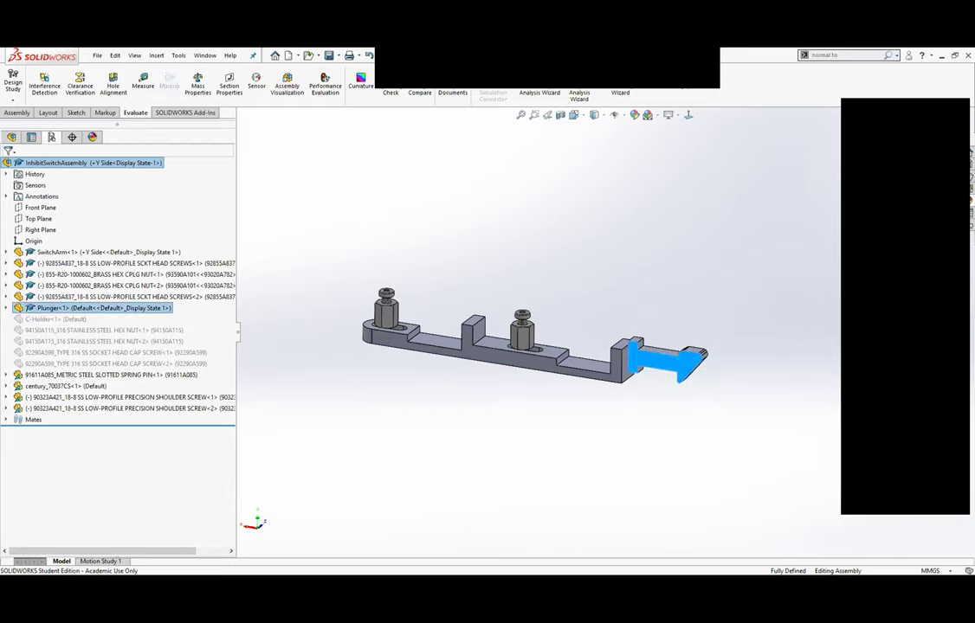
# Activate the Default configuration under +Y Side, then drag the plunger to test the arm.
pyautogui.click(51, 137)
pyautogui.click(15, 192)
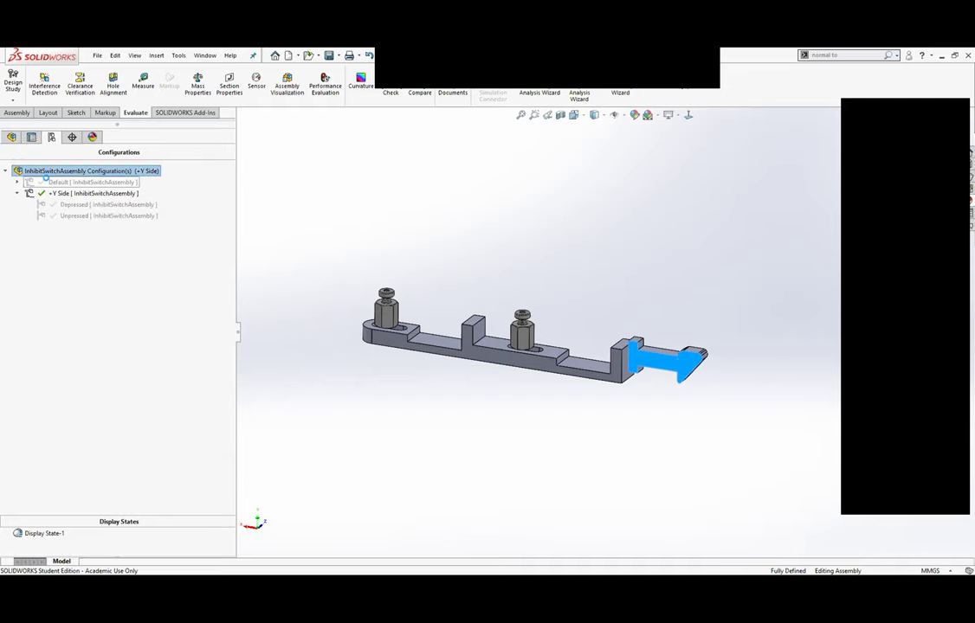
pyautogui.doubleClick(56, 182)
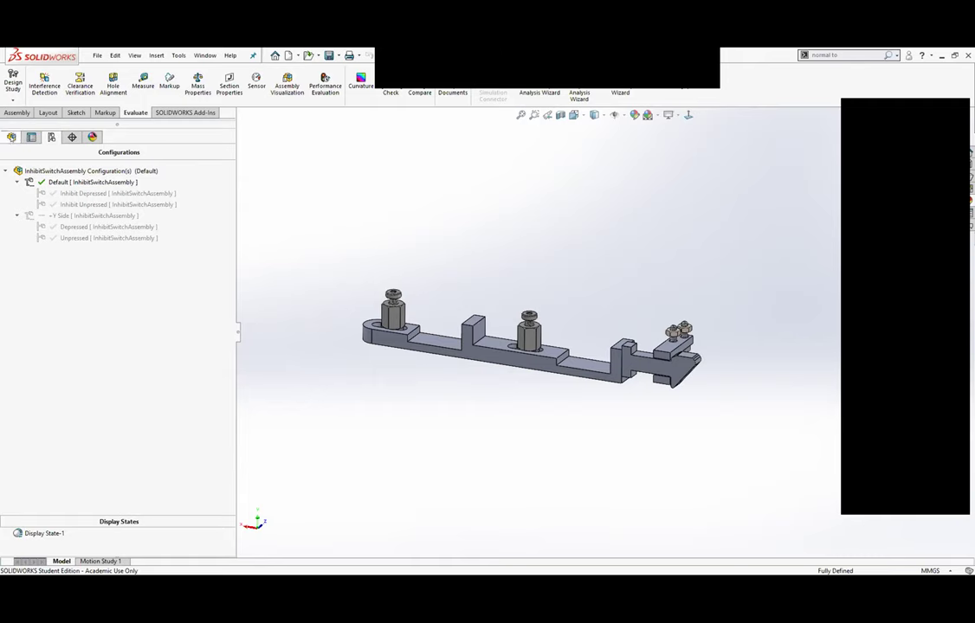
pyautogui.click(11, 137)
pyautogui.moveTo(287, 293); pyautogui.dragTo(684, 362, button='middle')
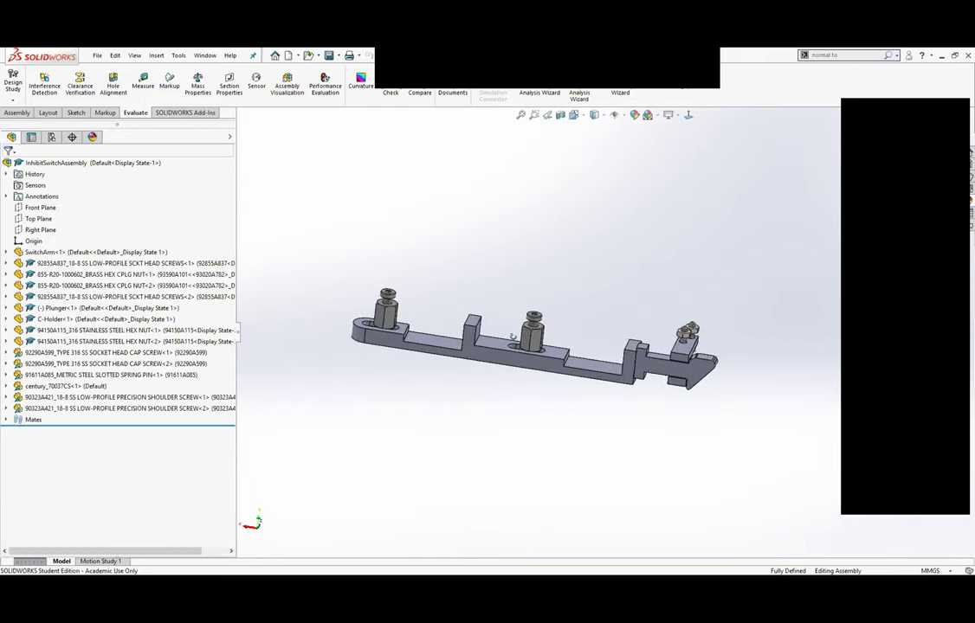
pyautogui.moveTo(685, 361); pyautogui.dragTo(758, 395)
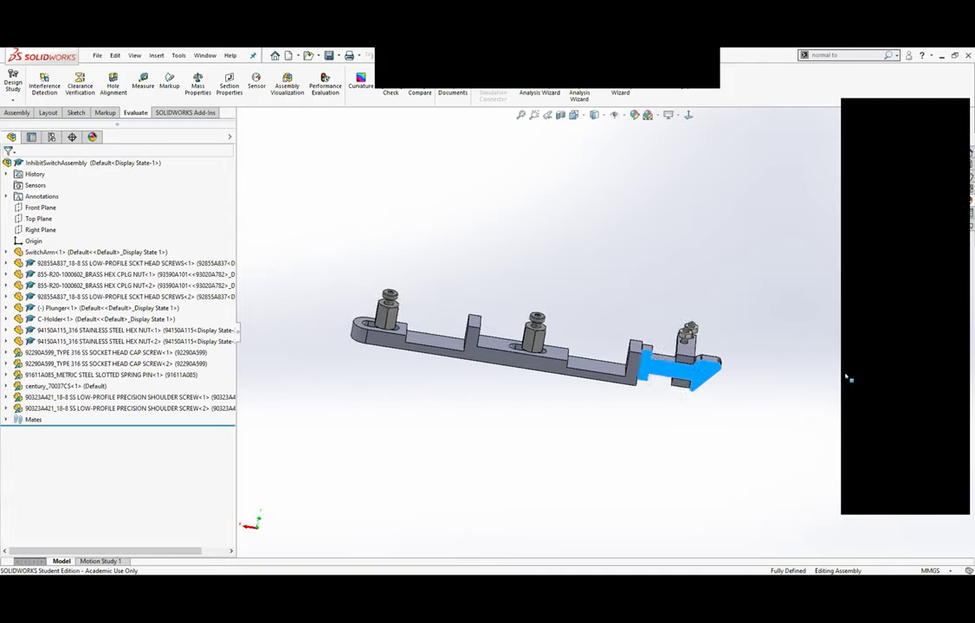
# Slide the plunger left and right along the arm, then return it near its start.
pyautogui.moveTo(692, 368); pyautogui.dragTo(623, 354)
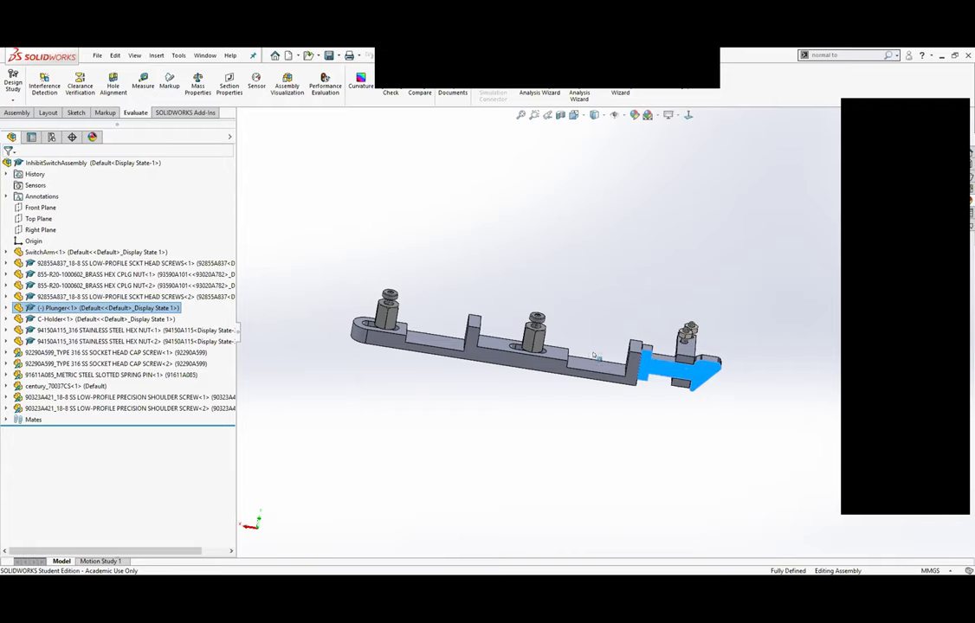
pyautogui.scroll(-1, 623, 353)
pyautogui.scroll(-1, 658, 368)
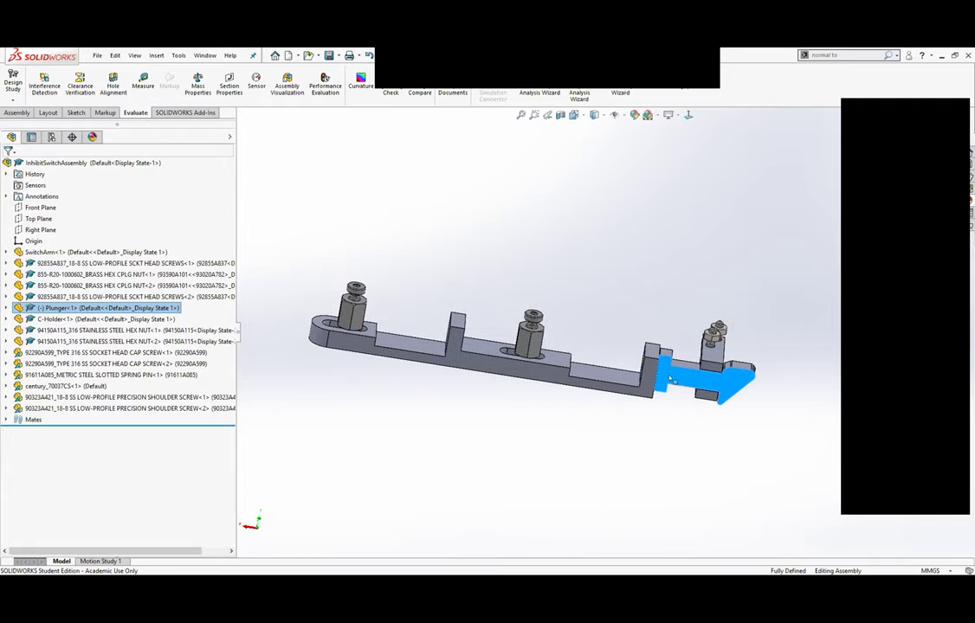
pyautogui.moveTo(671, 377)
pyautogui.mouseDown()
pyautogui.moveTo(714, 377)
pyautogui.moveTo(617, 362)
pyautogui.moveTo(783, 379)
pyautogui.mouseUp()
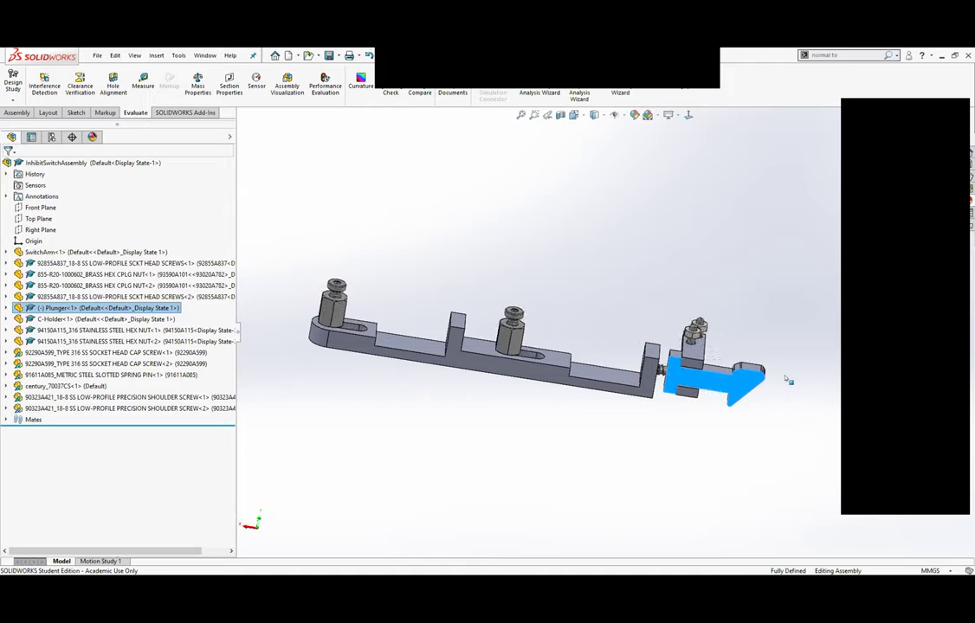
pyautogui.moveTo(599, 364); pyautogui.dragTo(3, 294)
pyautogui.click(461, 347)
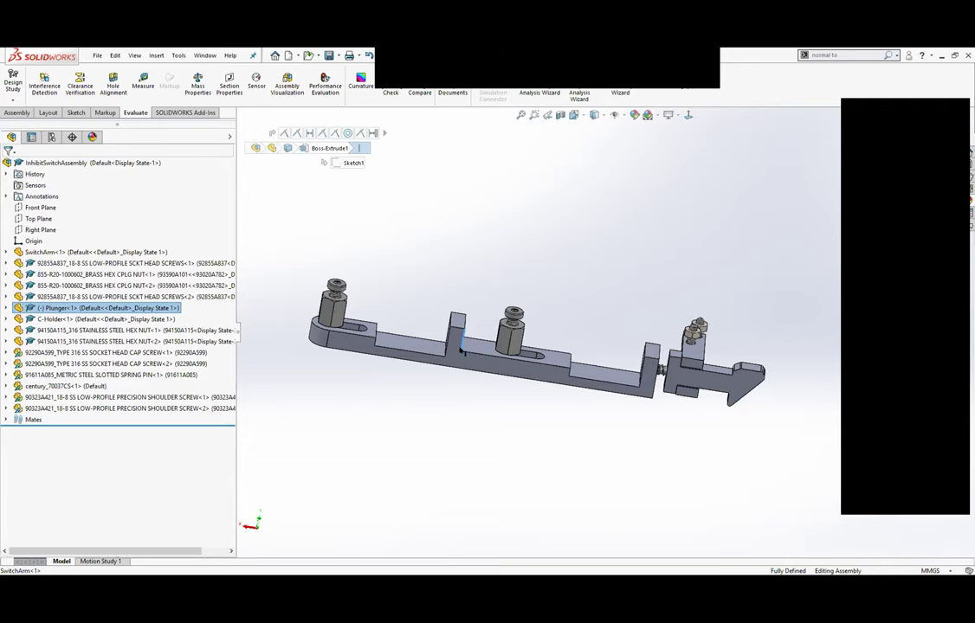
# Locate the switch arm's Slot1 mate in its mate list and open it for editing.
pyautogui.click(462, 347)
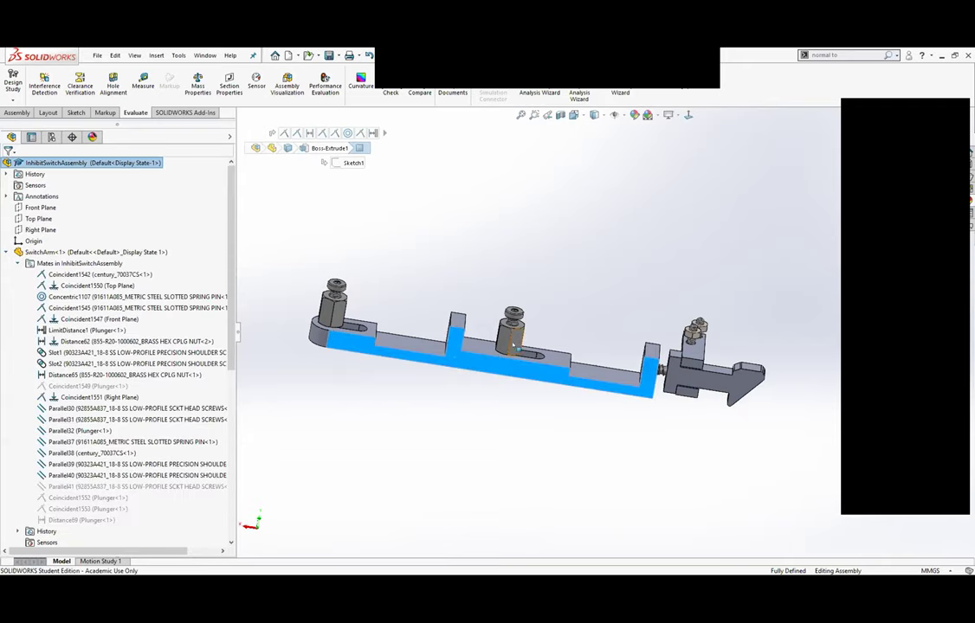
pyautogui.scroll(-5, 513, 347)
pyautogui.scroll(-1, 82, 351)
pyautogui.scroll(-3, 83, 350)
pyautogui.scroll(6, 77, 350)
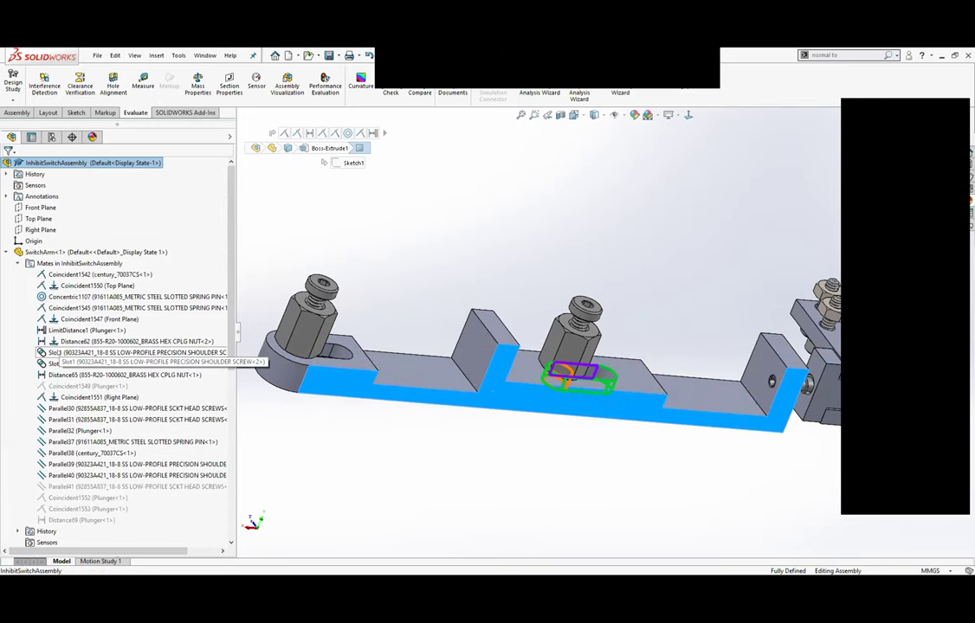
pyautogui.click(52, 353)
pyautogui.rightClick(52, 353)
pyautogui.press('Escape')
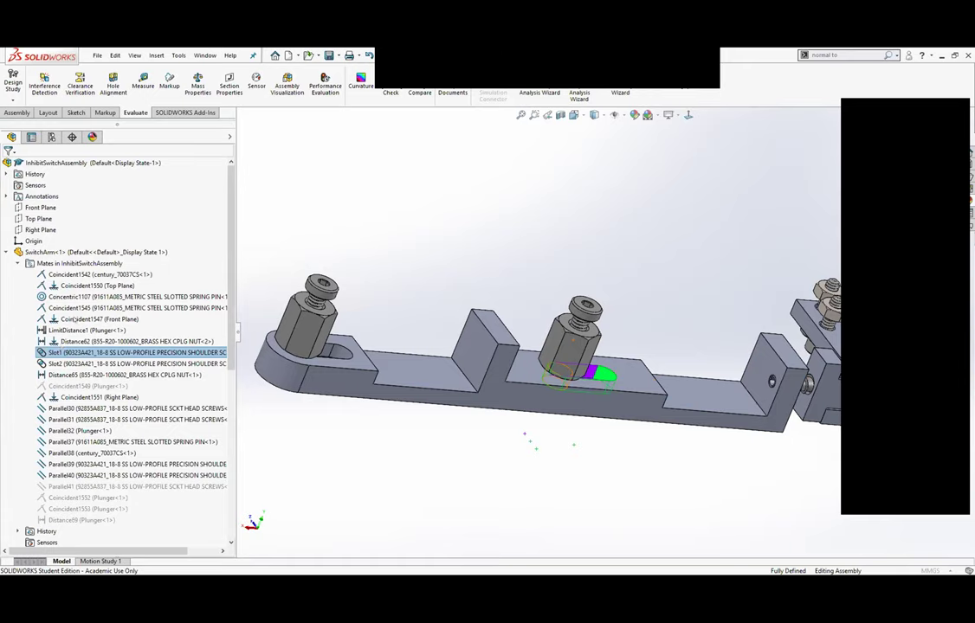
pyautogui.click(67, 350)
# Inspect the shoulder screw in the arm slot and accept Slot1 with the Free constraint.
pyautogui.moveTo(406, 321); pyautogui.dragTo(541, 349, button='middle')
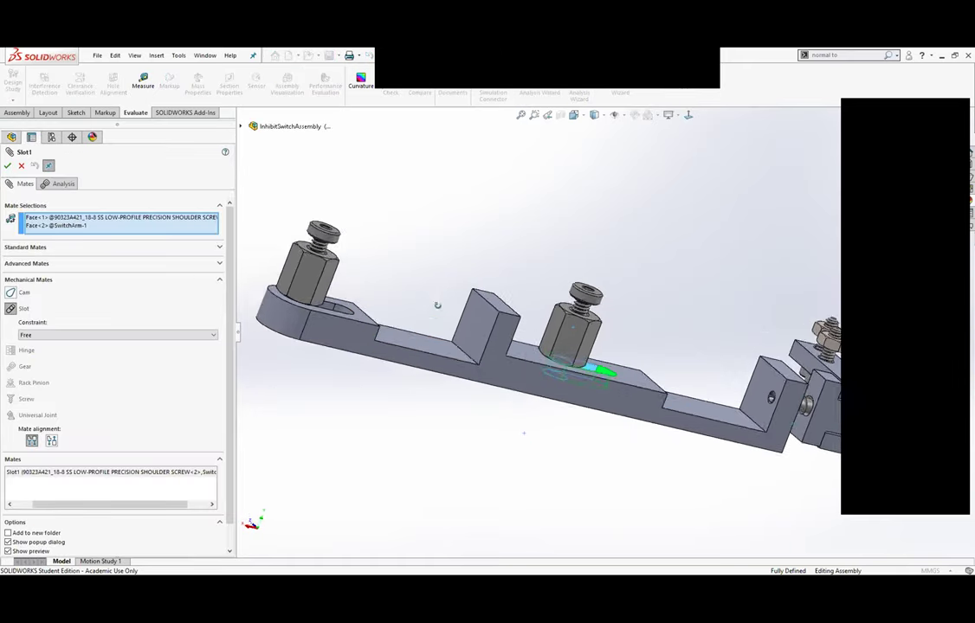
pyautogui.scroll(-1, 541, 349)
pyautogui.scroll(-2, 554, 363)
pyautogui.scroll(-2, 567, 377)
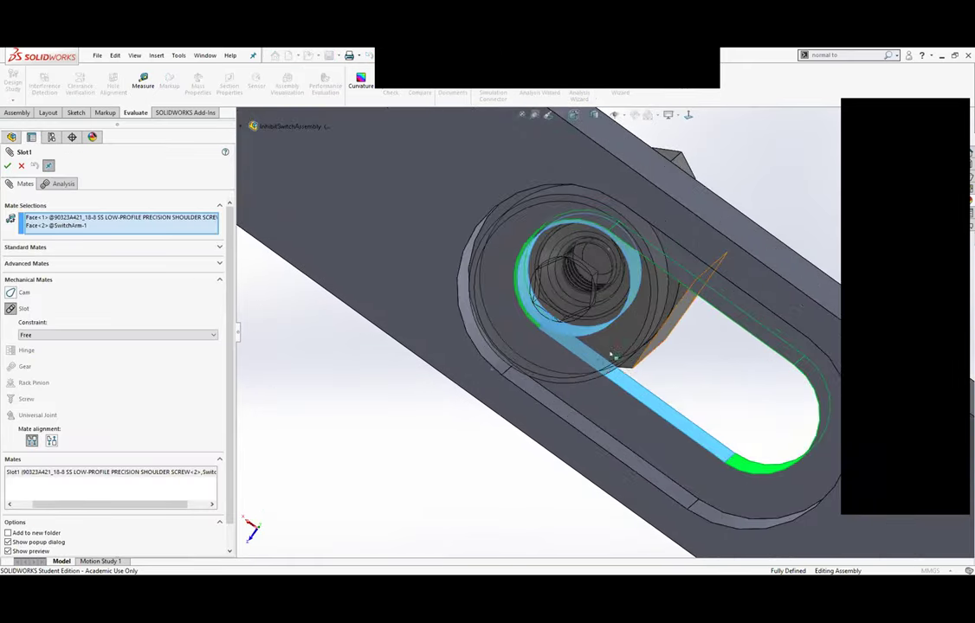
pyautogui.scroll(-2, 575, 386)
pyautogui.moveTo(576, 384); pyautogui.dragTo(551, 361, button='middle')
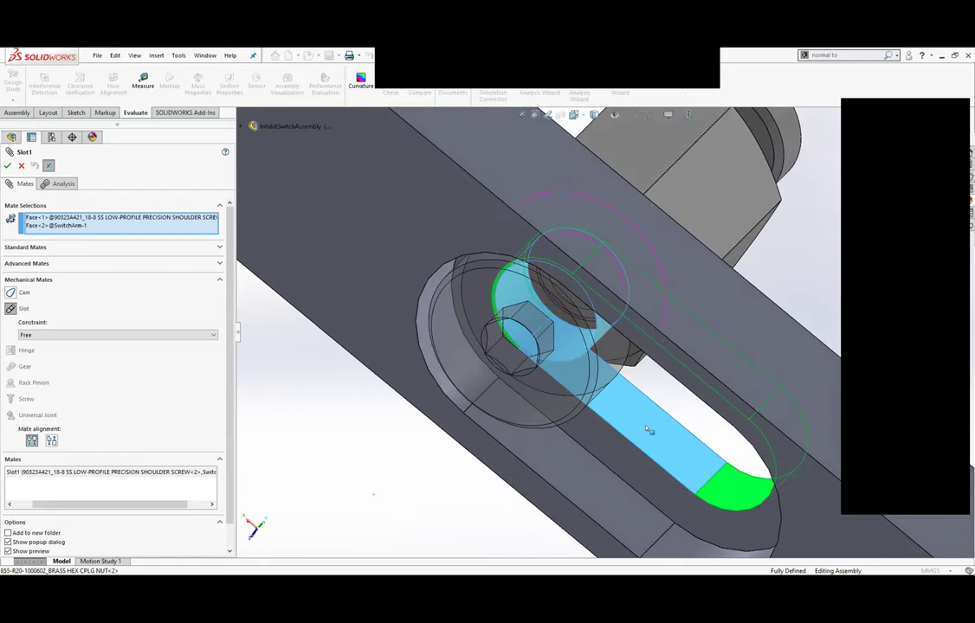
pyautogui.moveTo(624, 409)
pyautogui.mouseDown(button='middle')
pyautogui.moveTo(598, 389)
pyautogui.moveTo(570, 288)
pyautogui.mouseUp(button='middle')
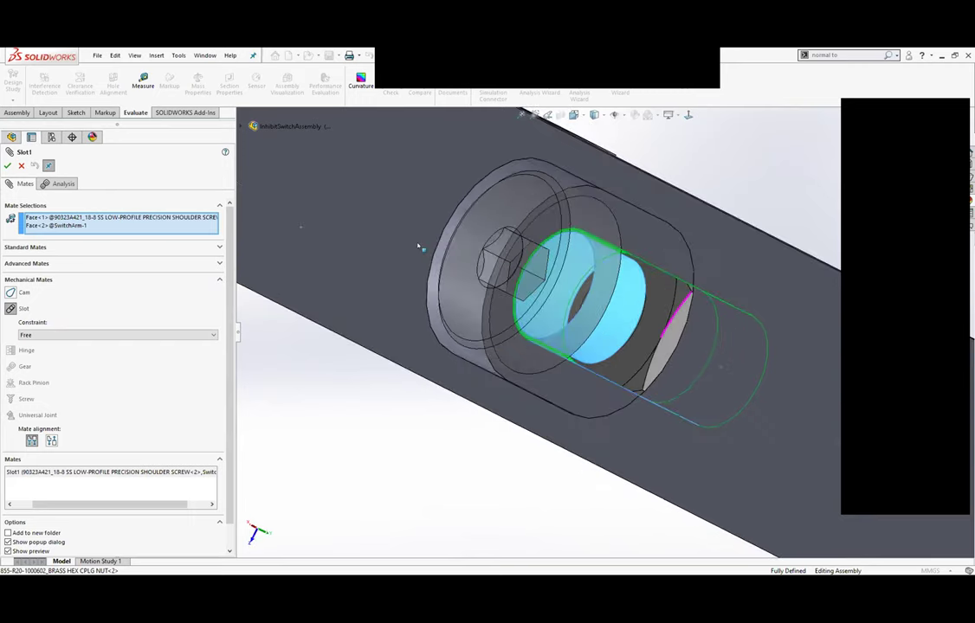
pyautogui.hotkey('shift', 'Tab')
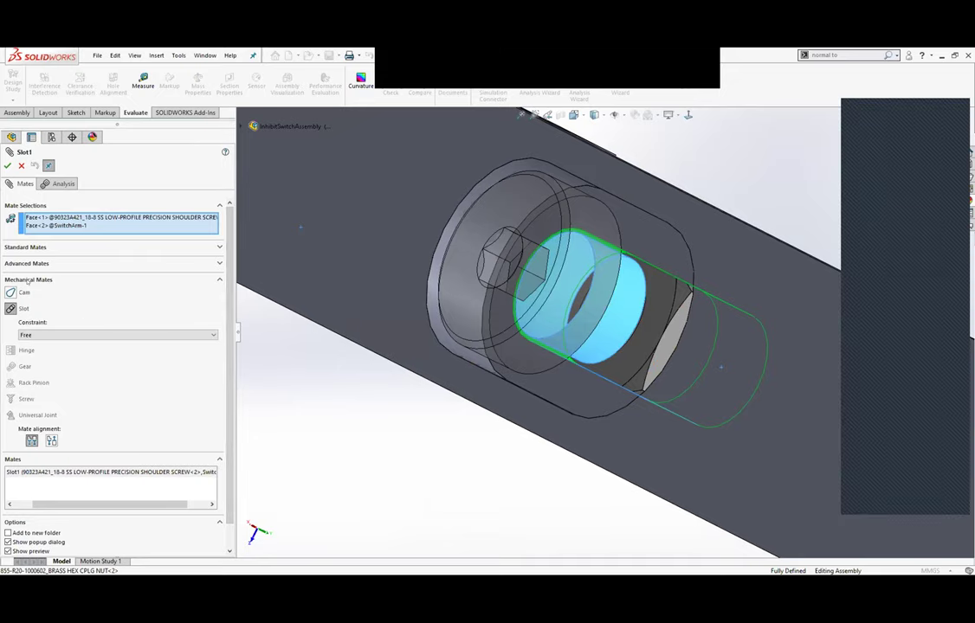
pyautogui.click(45, 334)
pyautogui.click(26, 344)
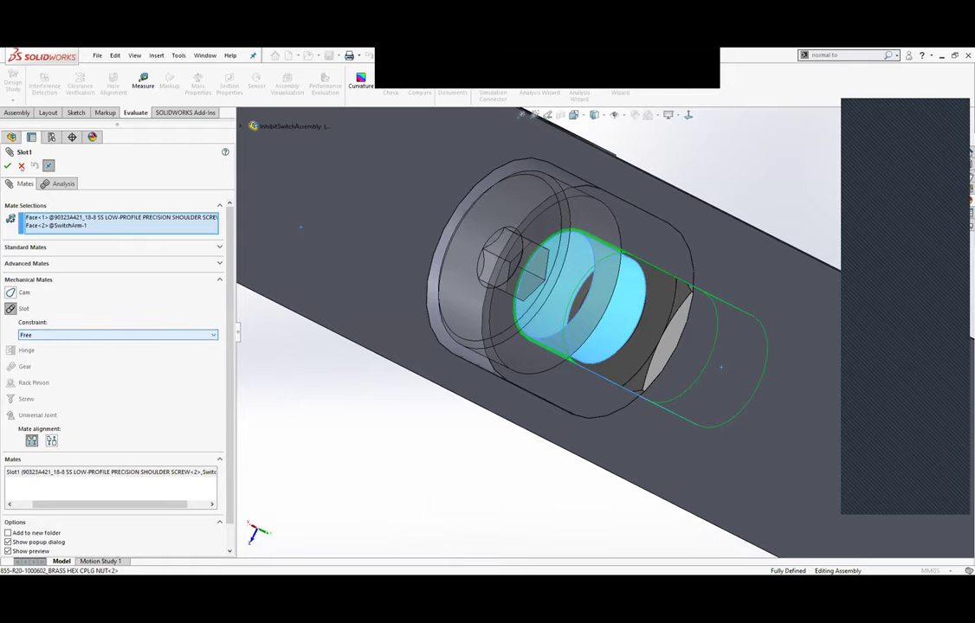
pyautogui.click(7, 165)
pyautogui.press('f')
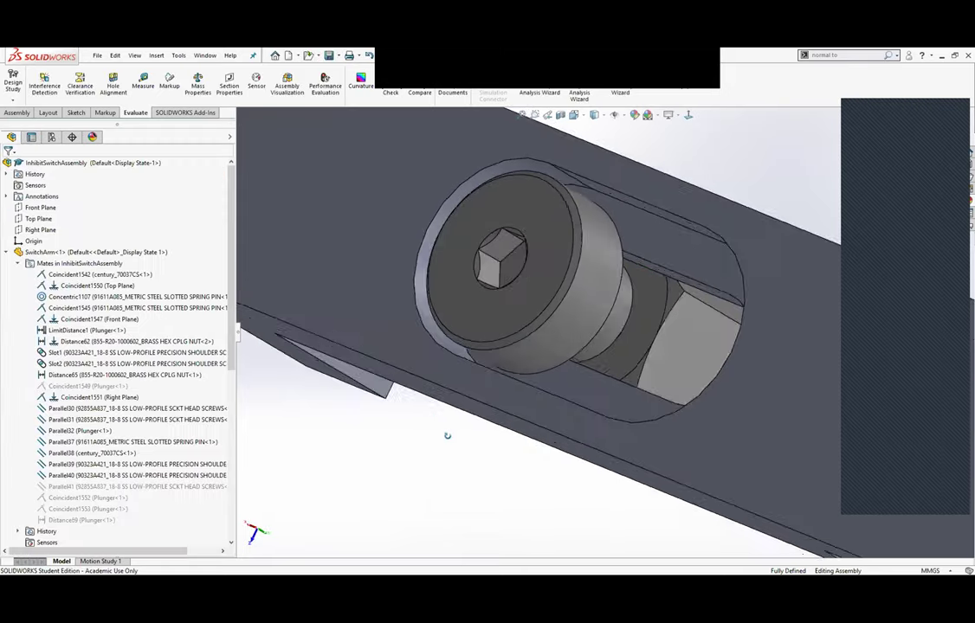
pyautogui.moveTo(482, 258)
pyautogui.mouseDown(button='middle')
pyautogui.moveTo(483, 463)
pyautogui.moveTo(460, 539)
pyautogui.mouseUp(button='middle')
pyautogui.scroll(-4, 554, 279)
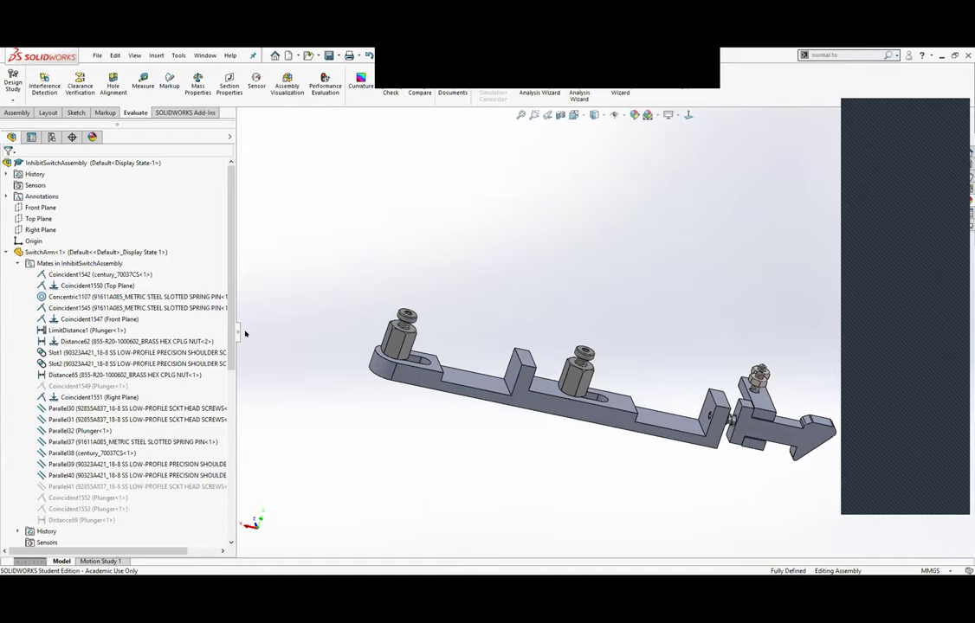
pyautogui.scroll(-1, 106, 319)
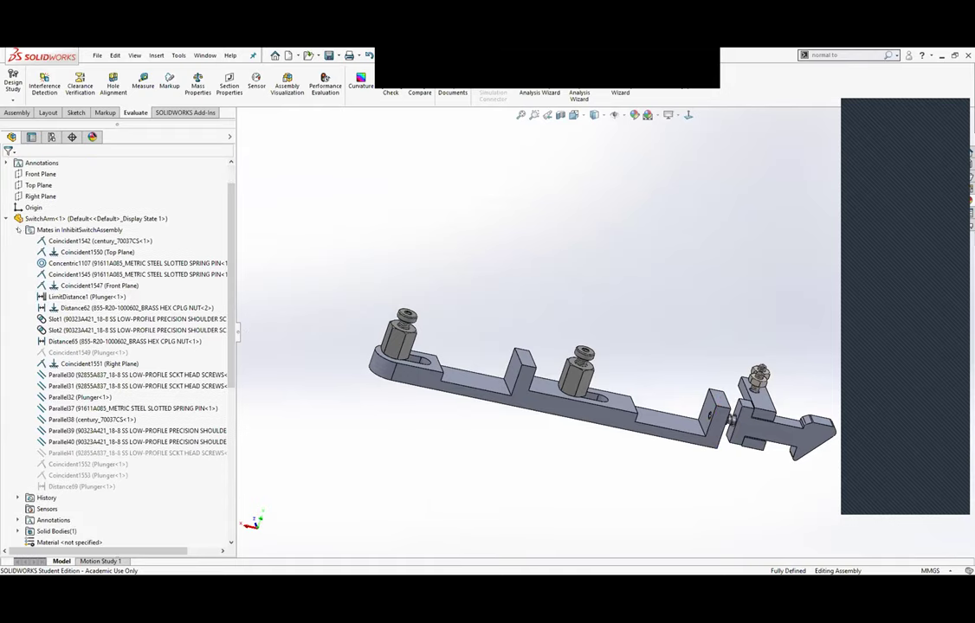
pyautogui.click(17, 230)
pyautogui.click(6, 219)
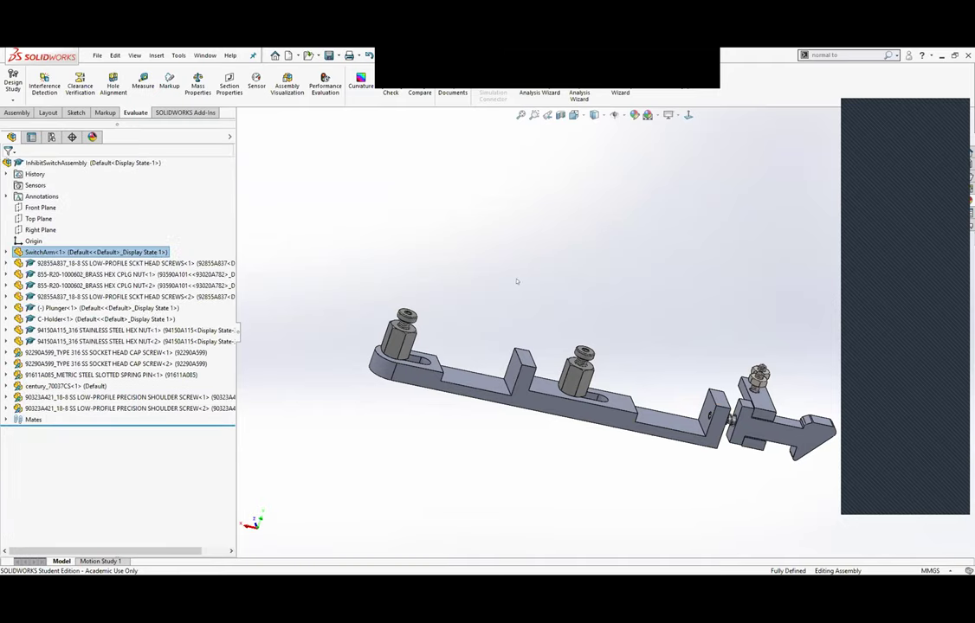
pyautogui.moveTo(513, 279); pyautogui.dragTo(522, 285, button='middle')
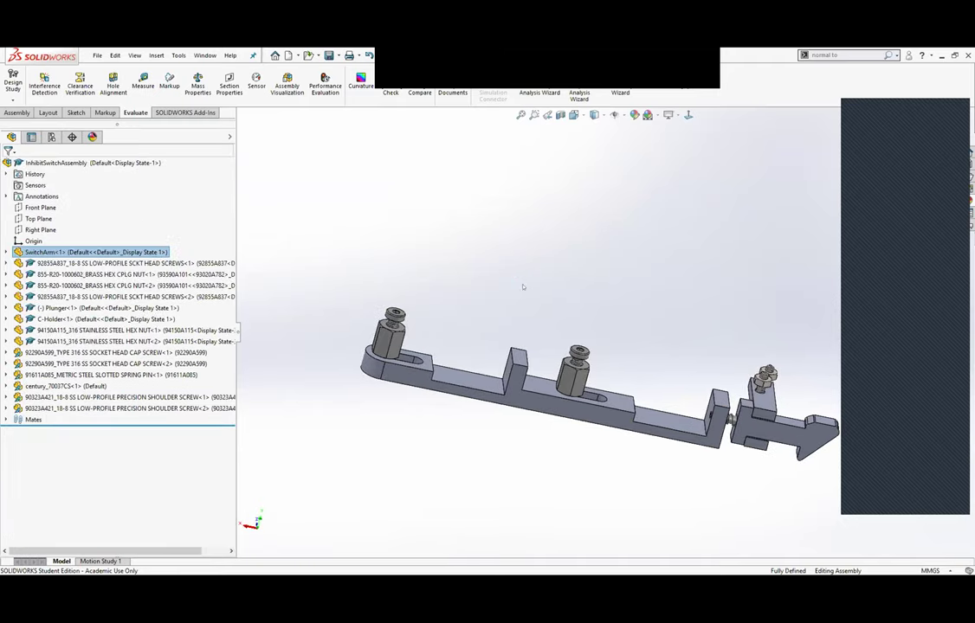
pyautogui.scroll(-2, 598, 396)
pyautogui.scroll(-3, 598, 397)
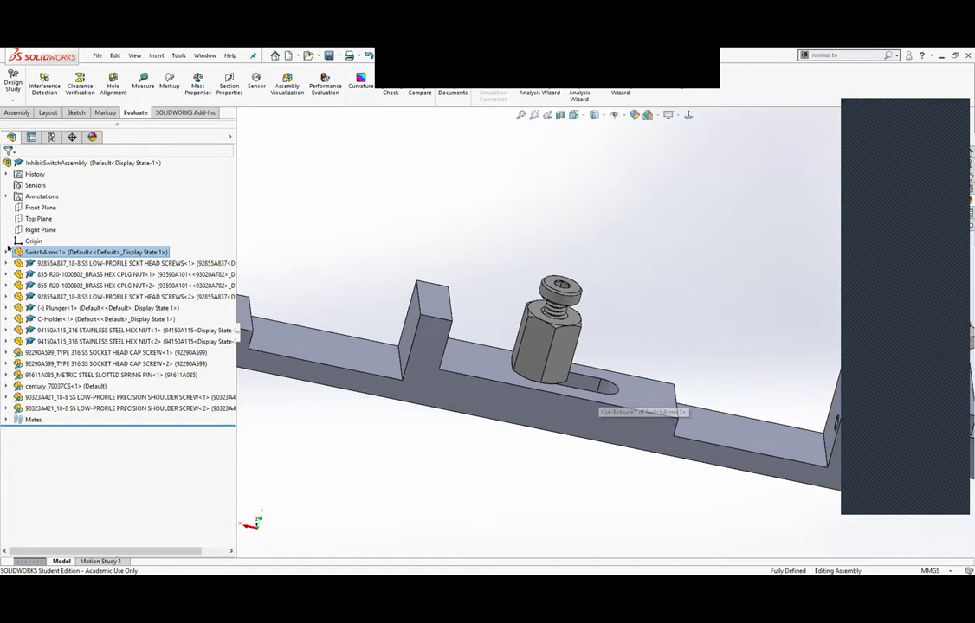
pyautogui.click(6, 252)
pyautogui.click(19, 263)
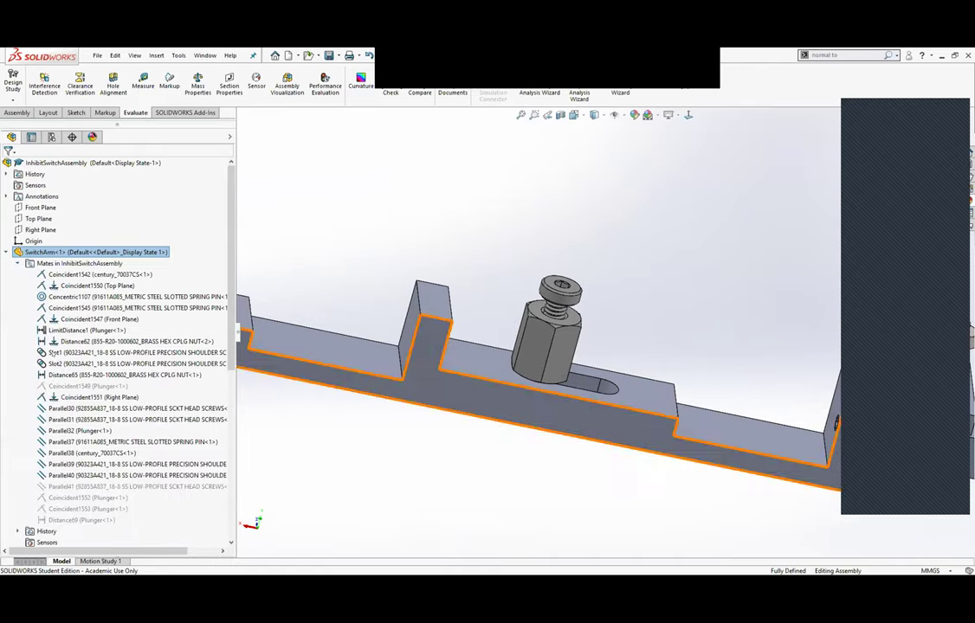
pyautogui.click(53, 353)
pyautogui.rightClick(55, 343)
pyautogui.click(62, 322)
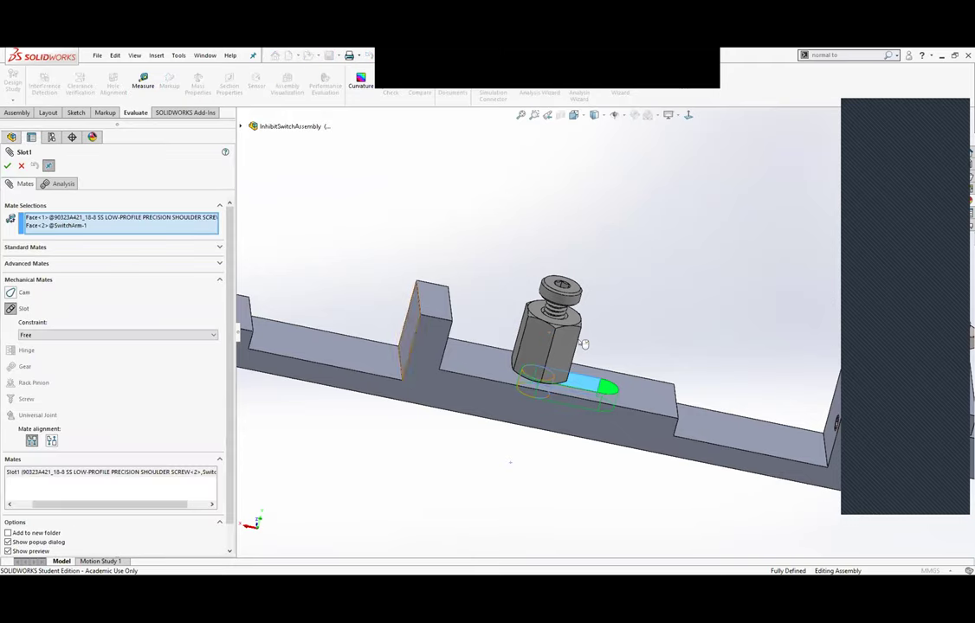
pyautogui.scroll(-3, 584, 345)
pyautogui.moveTo(554, 351)
pyautogui.mouseDown(button='middle')
pyautogui.moveTo(502, 367)
pyautogui.moveTo(371, 362)
pyautogui.mouseUp(button='middle')
pyautogui.scroll(5, 502, 367)
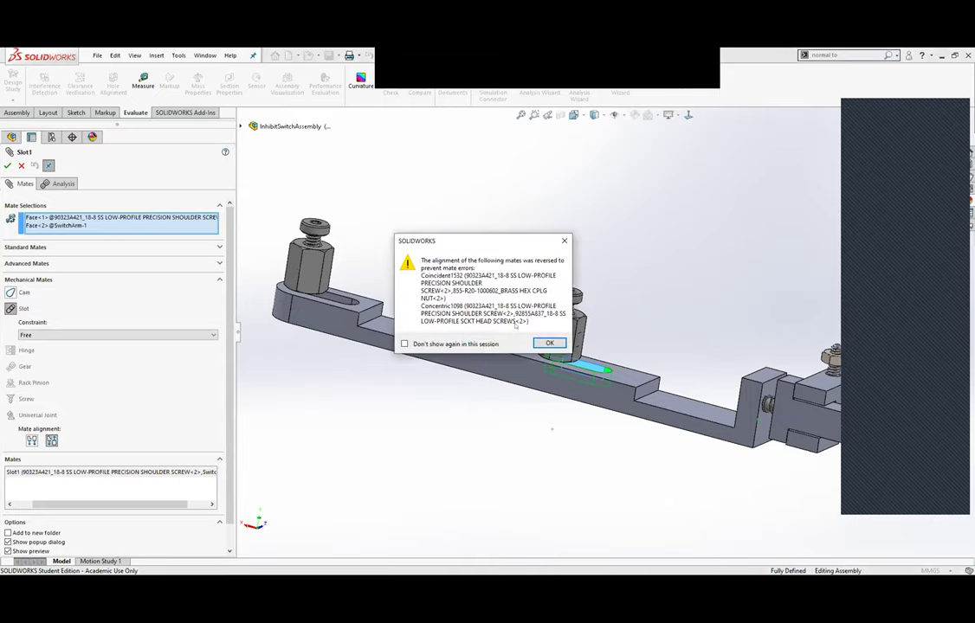
pyautogui.click(546, 343)
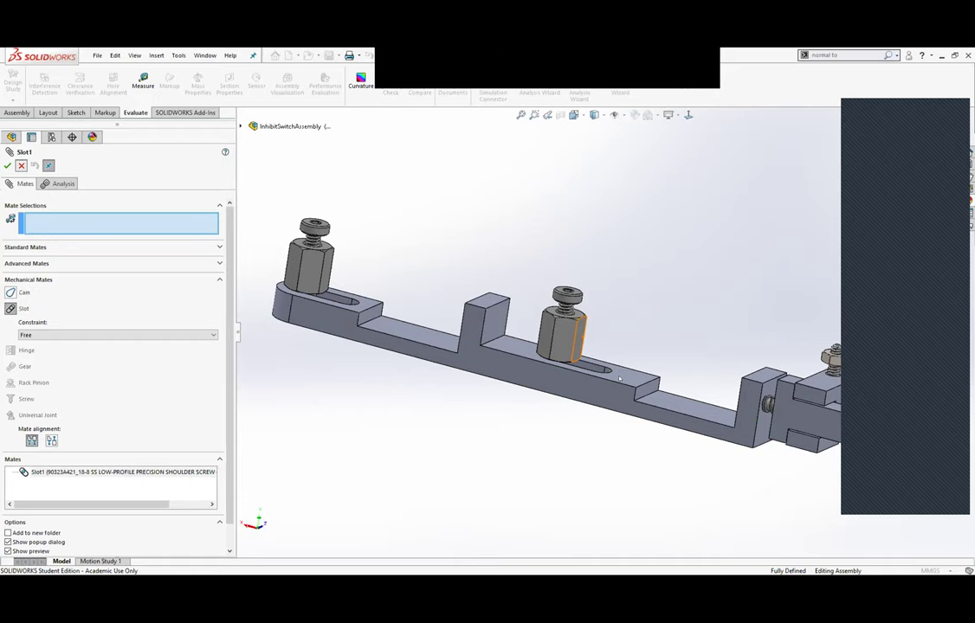
pyautogui.press('Return')
pyautogui.moveTo(675, 399); pyautogui.dragTo(736, 398, button='middle')
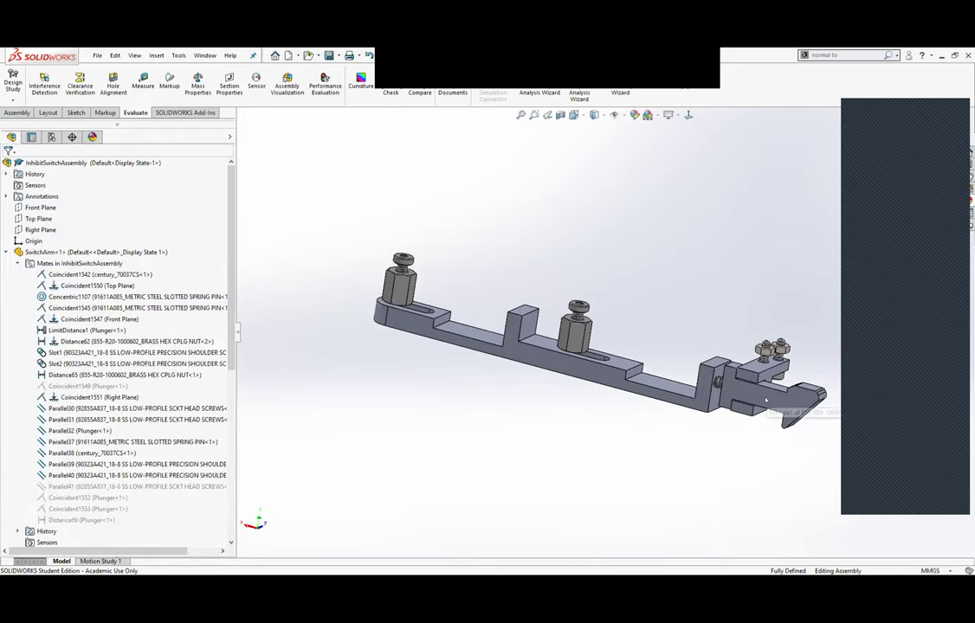
pyautogui.scroll(-3, 766, 400)
pyautogui.scroll(-3, 765, 400)
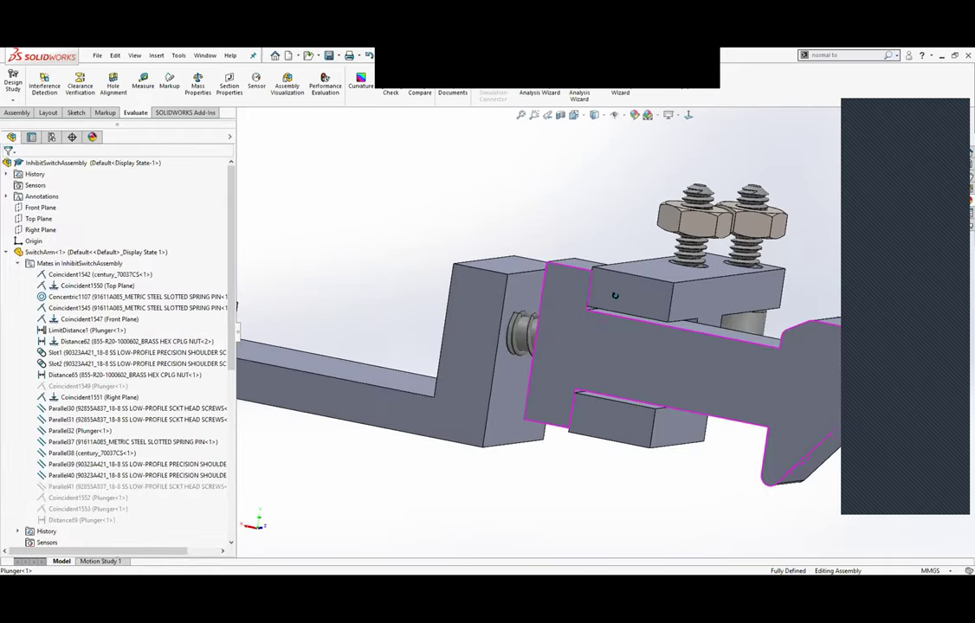
pyautogui.scroll(-2, 621, 305)
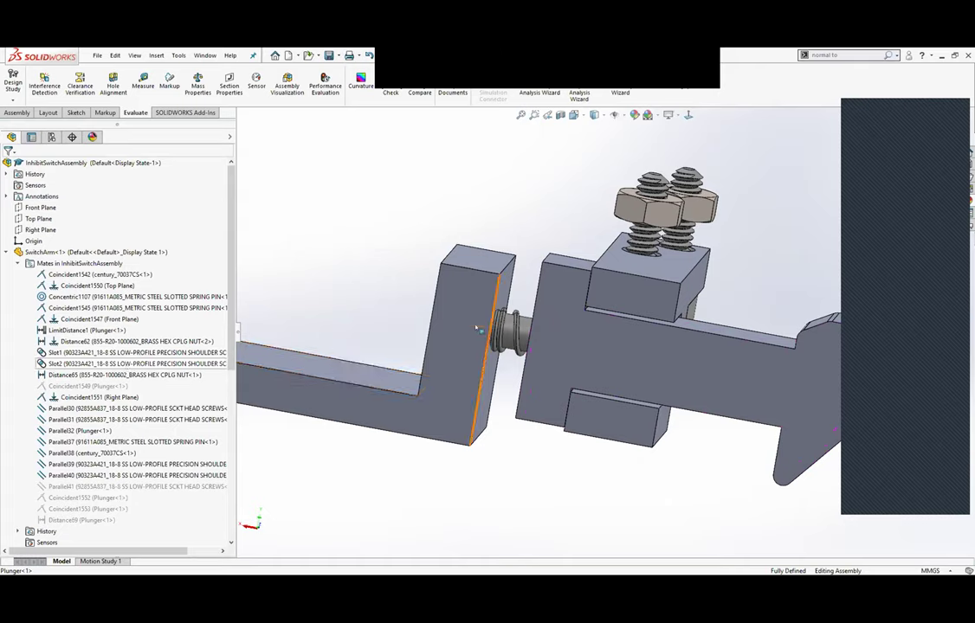
pyautogui.click(56, 330)
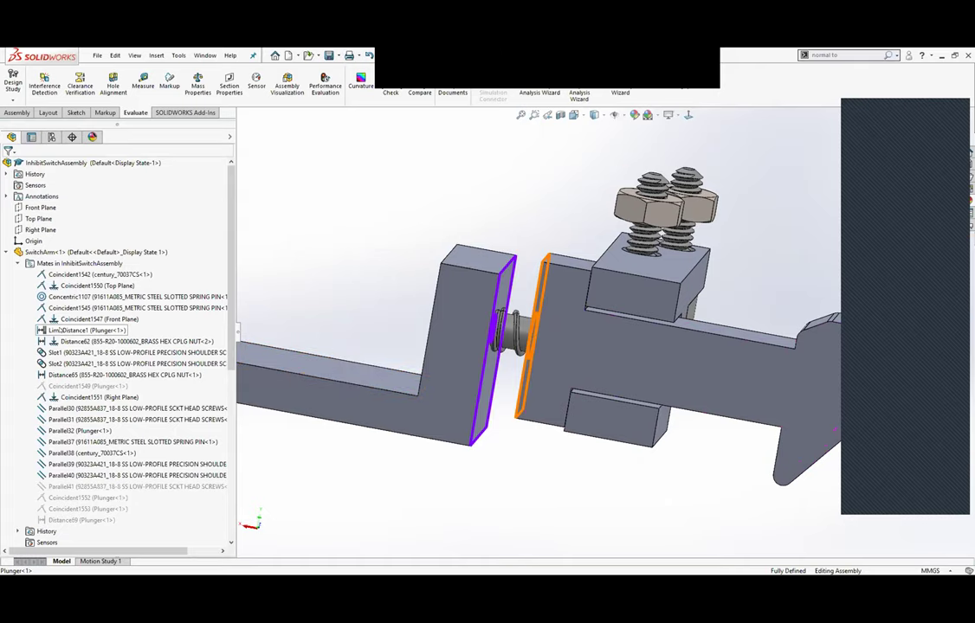
pyautogui.rightClick(55, 331)
pyautogui.click(72, 297)
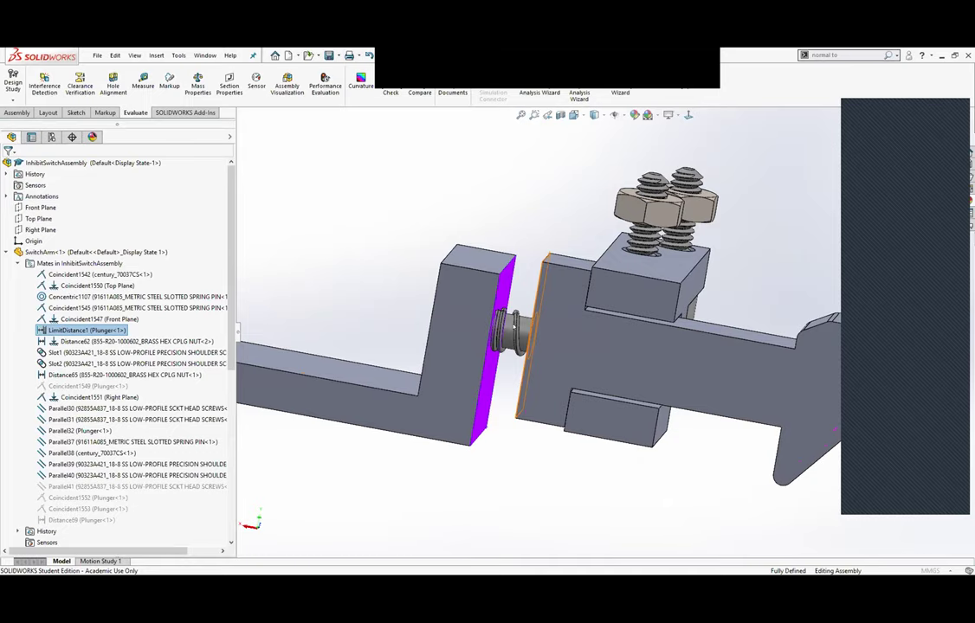
pyautogui.moveTo(470, 438); pyautogui.dragTo(459, 466, button='middle')
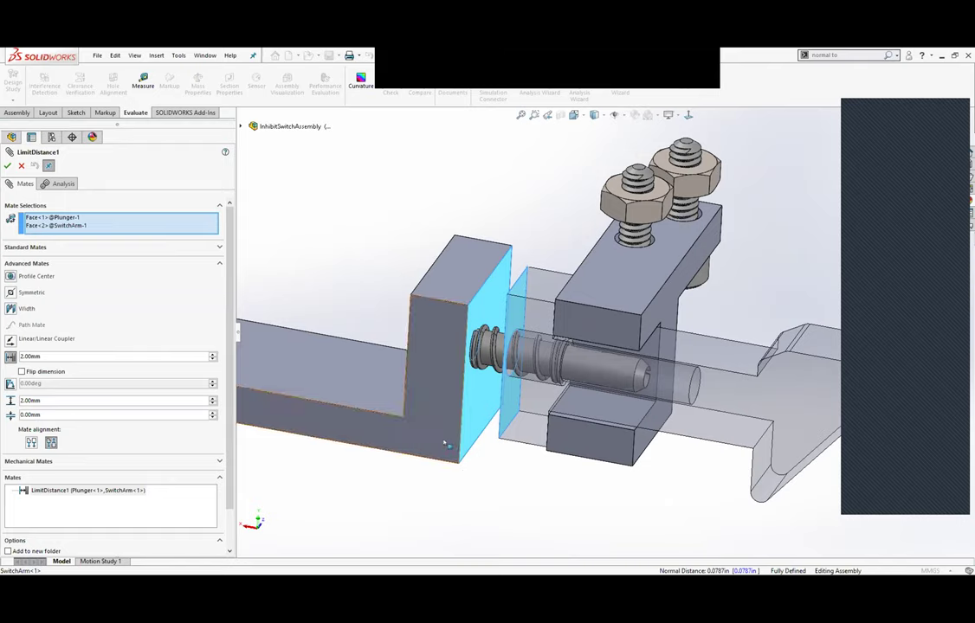
pyautogui.click(31, 442)
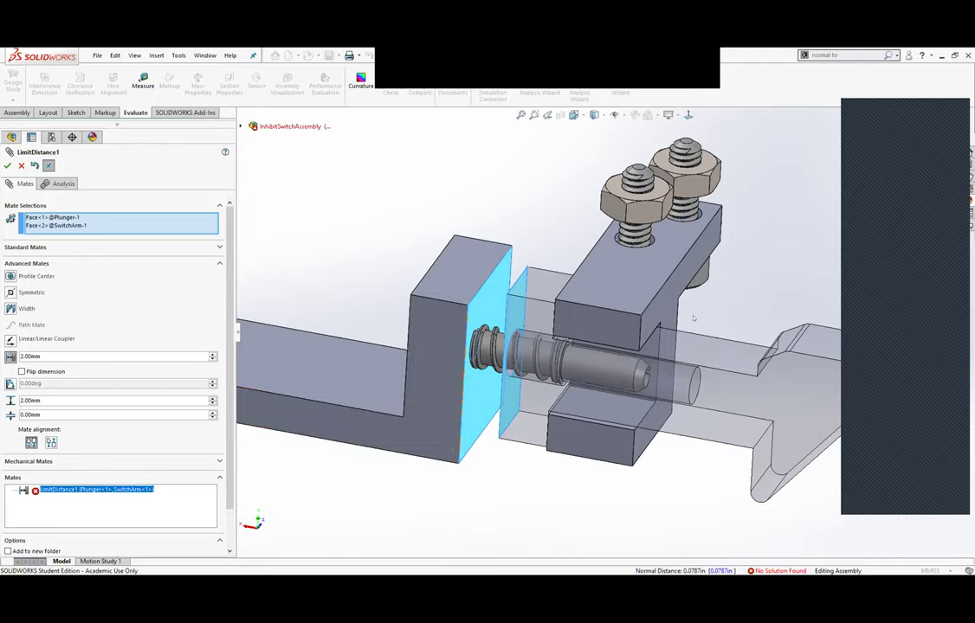
pyautogui.scroll(2, 693, 319)
pyautogui.scroll(3, 589, 355)
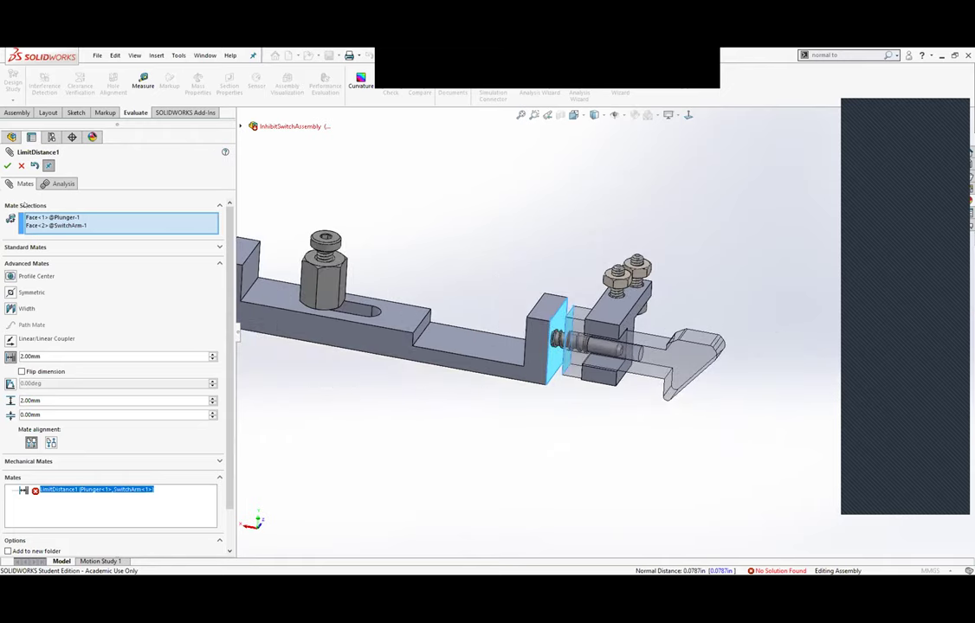
pyautogui.rightClick(95, 490)
pyautogui.click(111, 498)
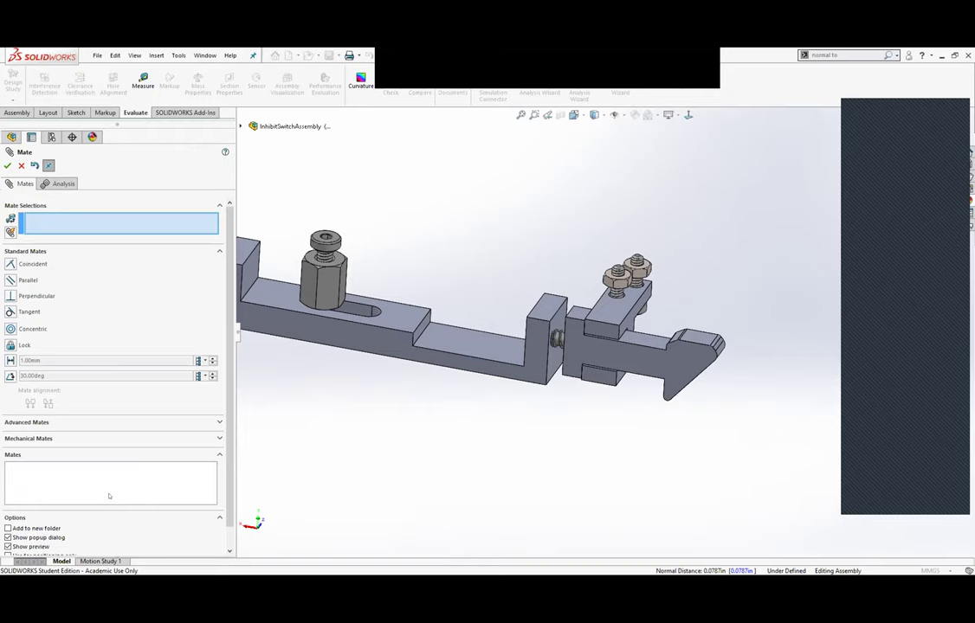
pyautogui.click(22, 167)
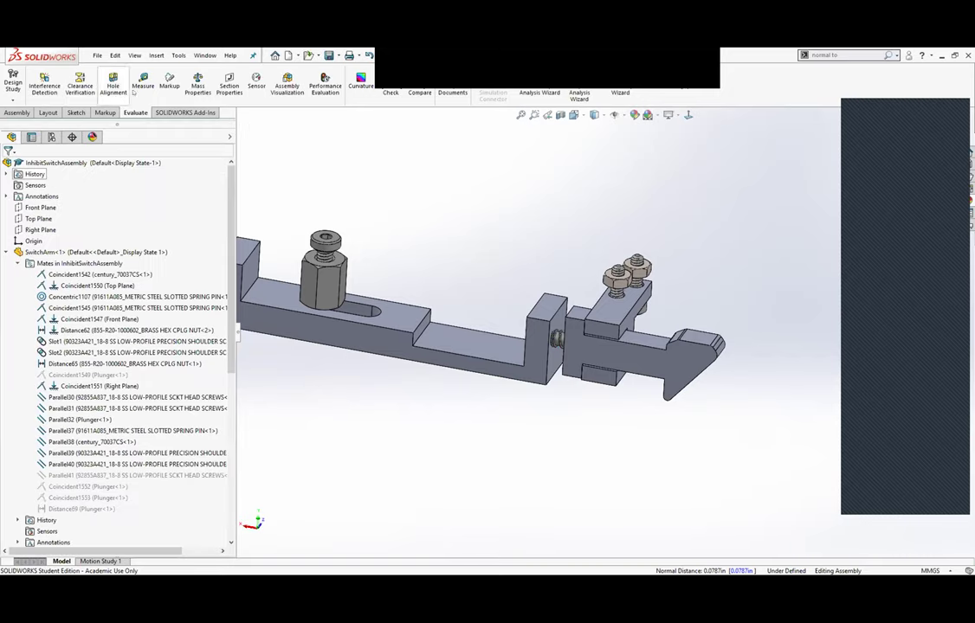
# Check the switch arm's Coincident1542 and Coincident1550 (Top Plane) mates and bring up Coincident1550's options.
pyautogui.hotkey('shift', 'z')
pyautogui.hotkey('shift', 'z')
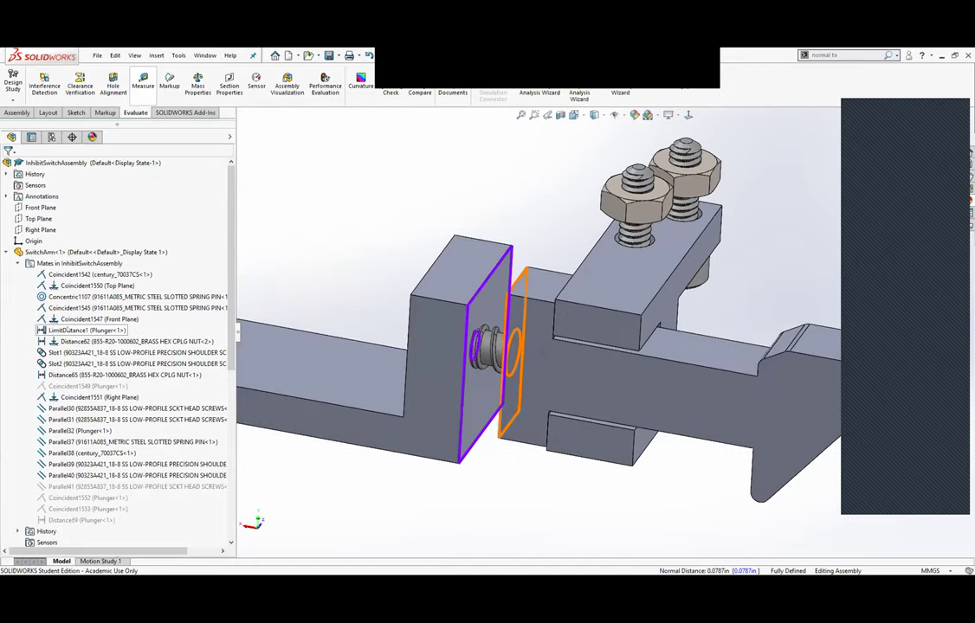
pyautogui.moveTo(392, 207)
pyautogui.mouseDown(button='middle')
pyautogui.moveTo(370, 200)
pyautogui.moveTo(372, 209)
pyautogui.mouseUp(button='middle')
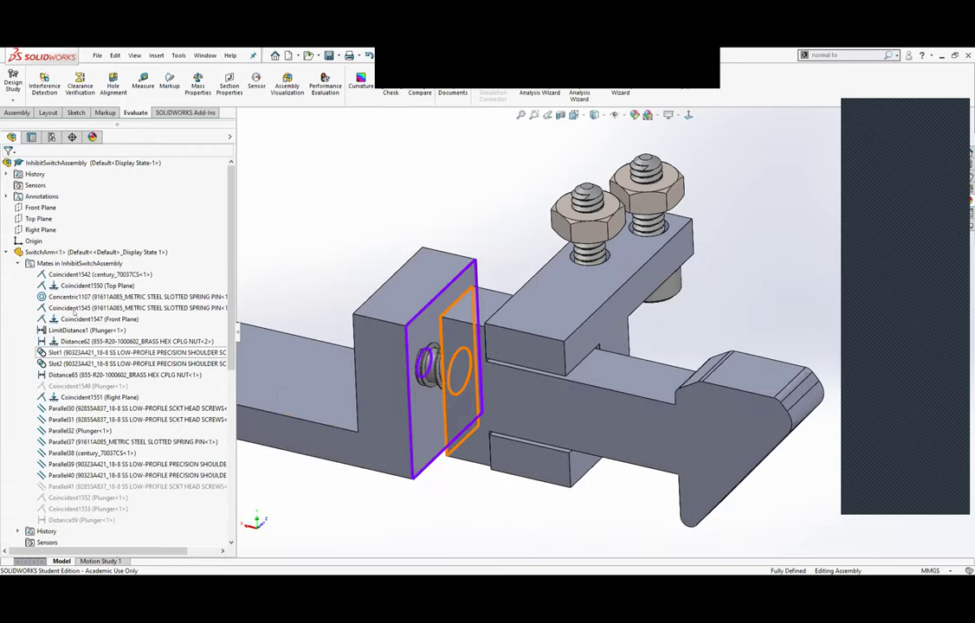
pyautogui.click(76, 275)
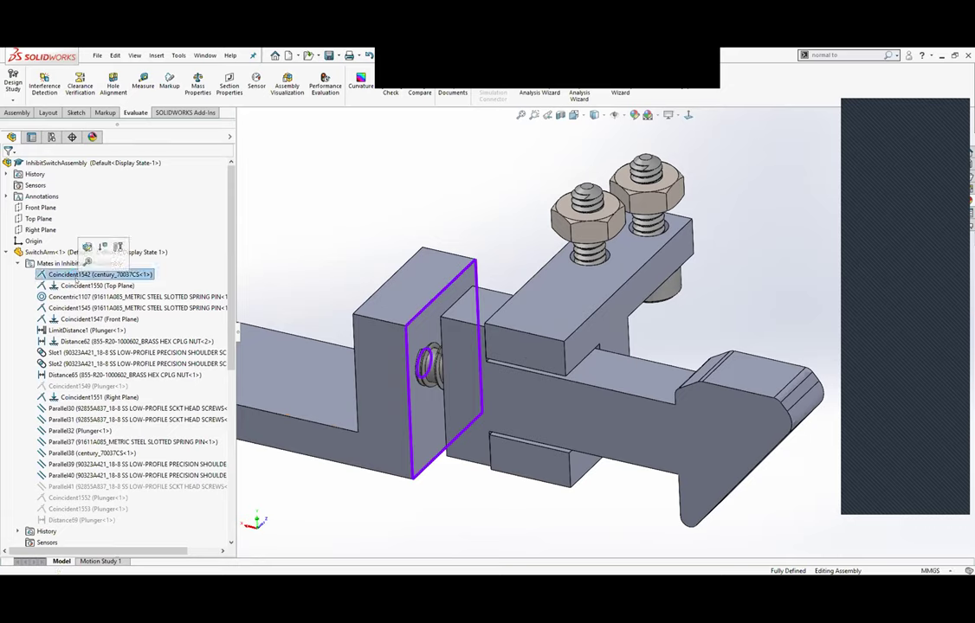
pyautogui.click(76, 286)
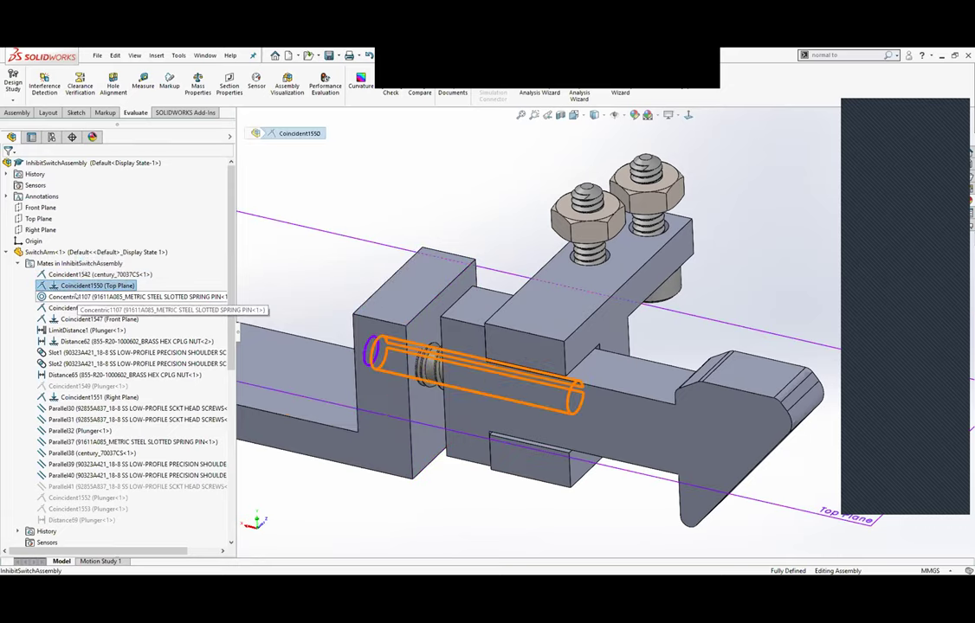
pyautogui.hotkey('ctrl', '7')
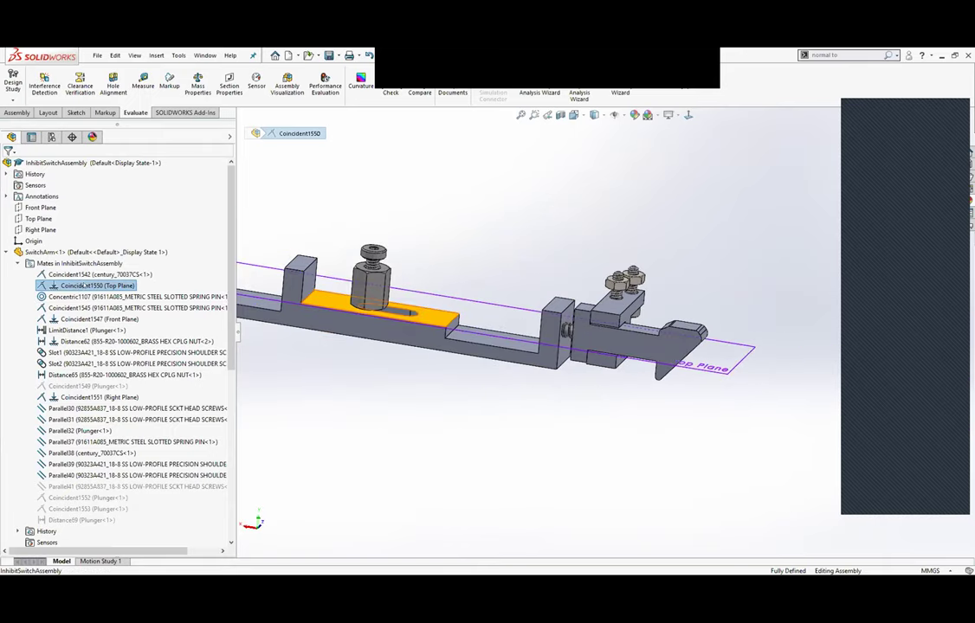
pyautogui.rightClick(84, 285)
# Edit Coincident1550, flipping its mate alignment through the reversal warnings, and accept the mate.
pyautogui.click(78, 262)
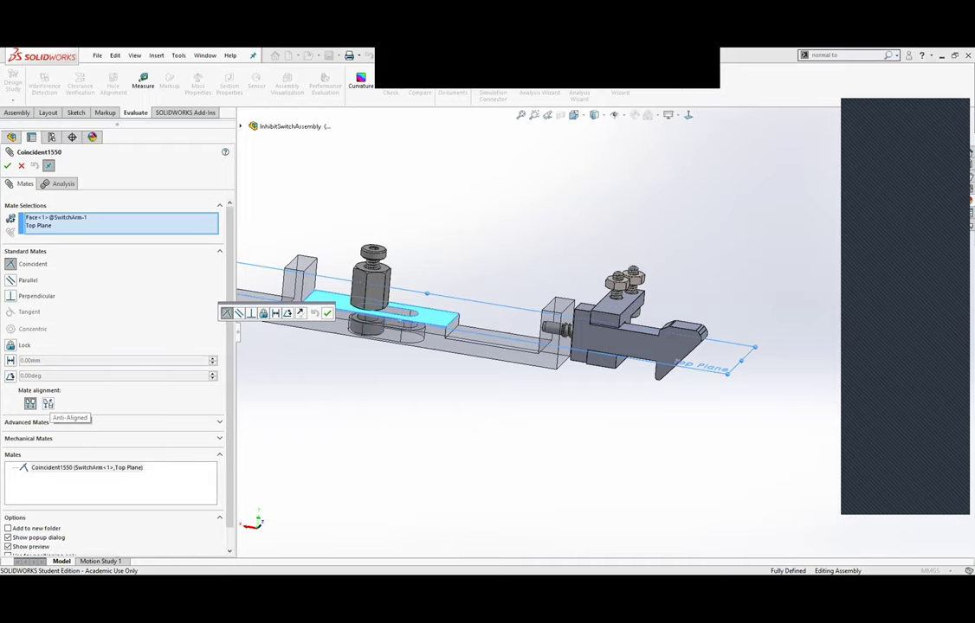
pyautogui.click(48, 403)
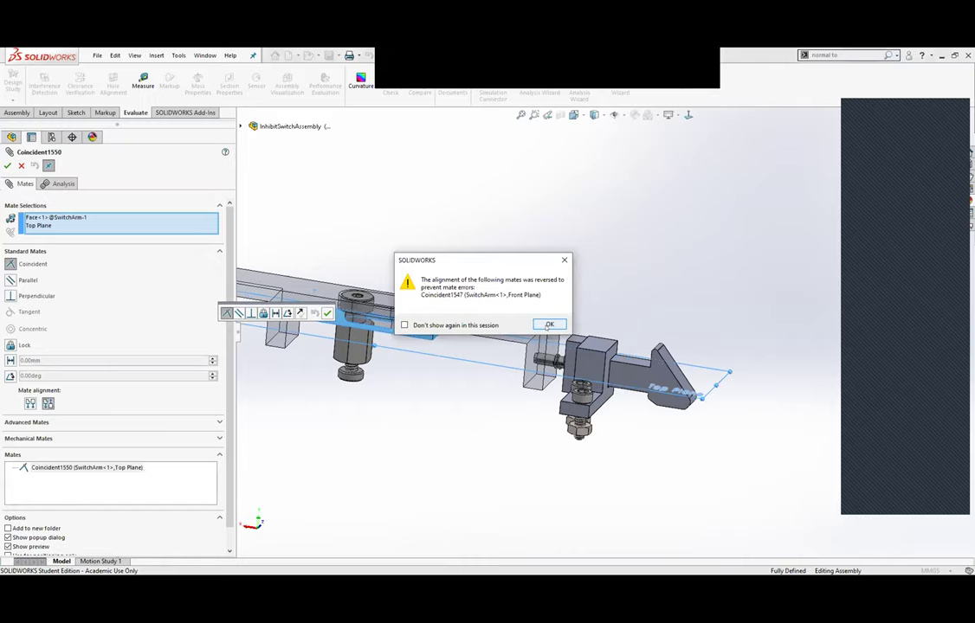
pyautogui.click(549, 325)
pyautogui.keyDown('ctrl'); pyautogui.moveTo(577, 245); pyautogui.dragTo(767, 249, button='middle'); pyautogui.keyUp('ctrl')
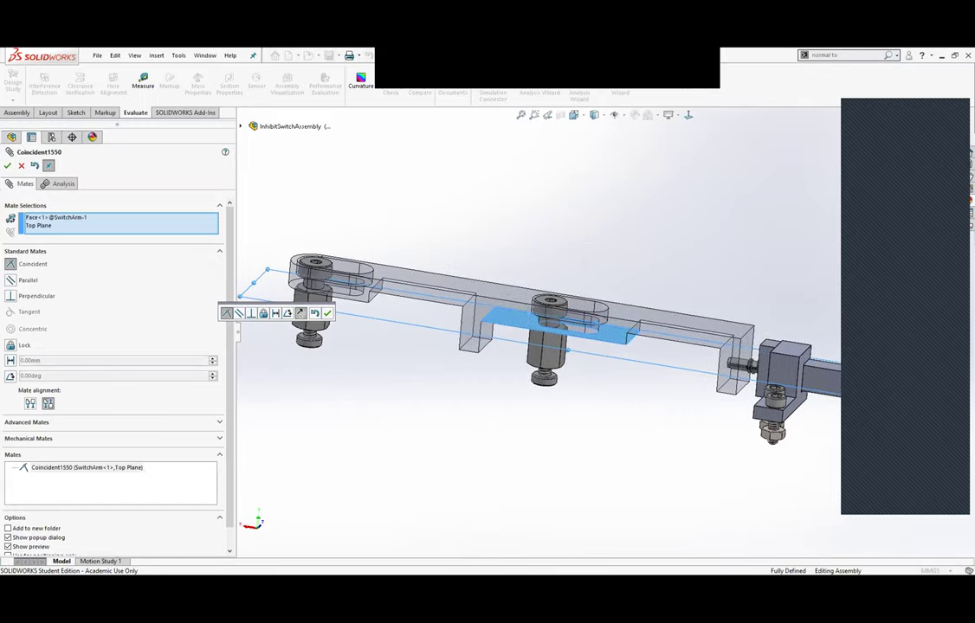
pyautogui.click(30, 402)
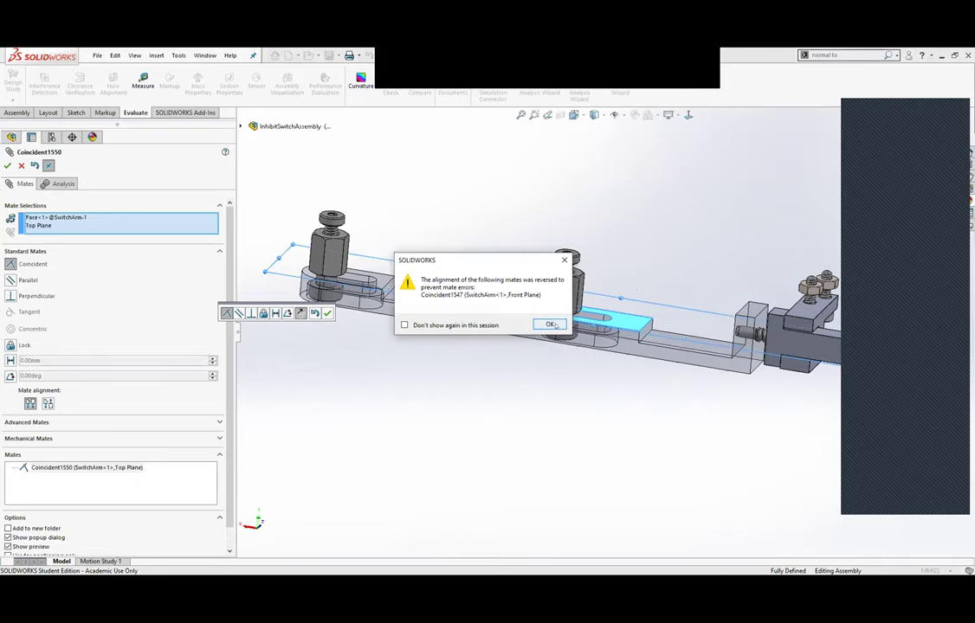
pyautogui.click(549, 324)
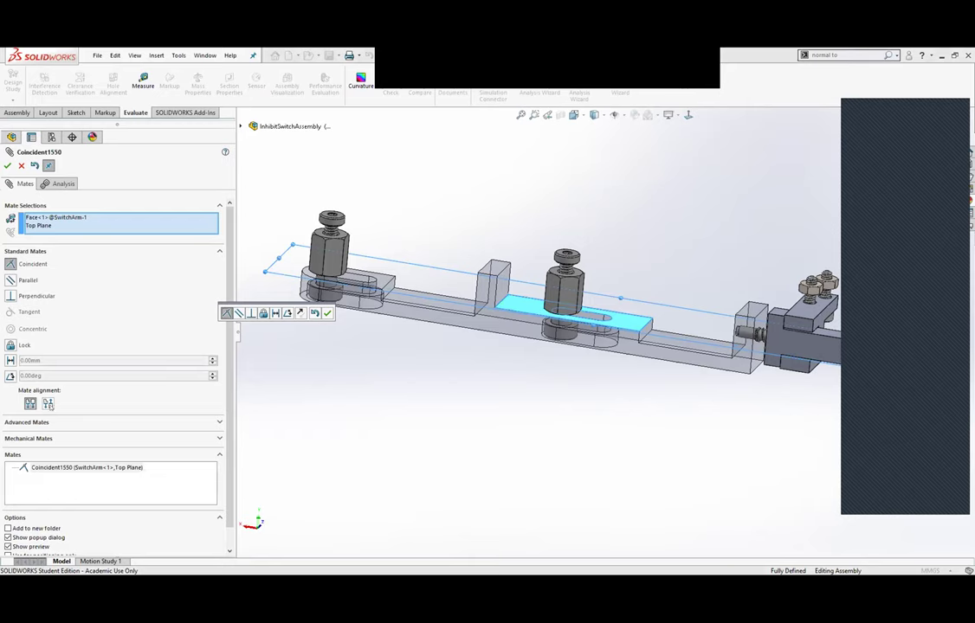
pyautogui.click(48, 403)
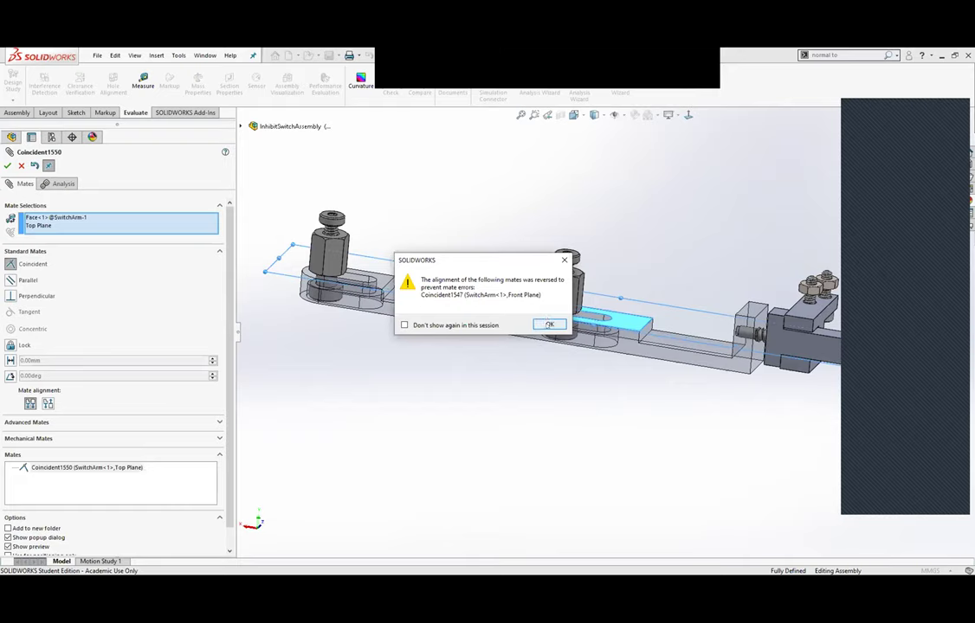
pyautogui.click(549, 325)
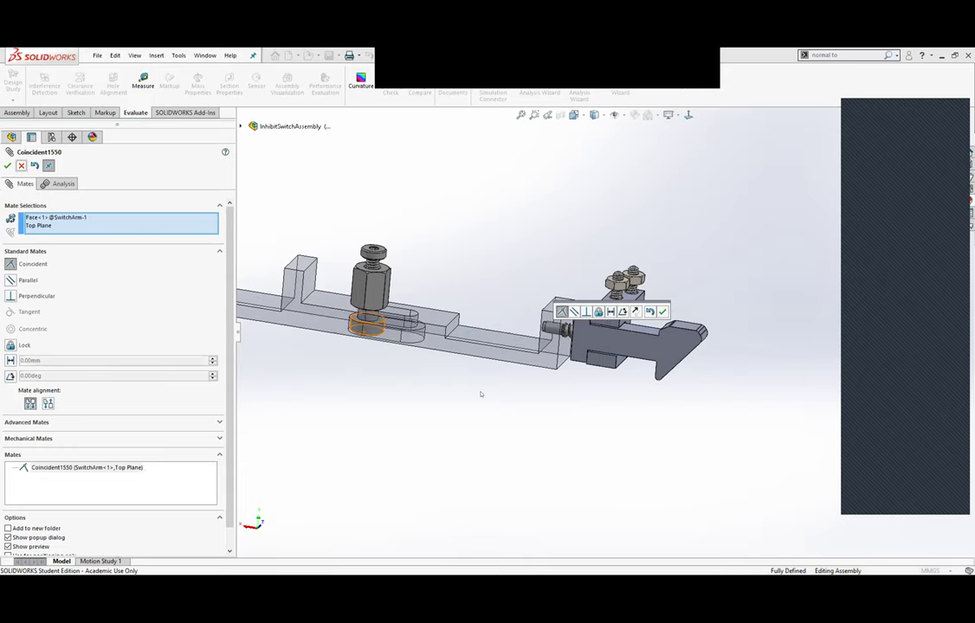
pyautogui.press('Return')
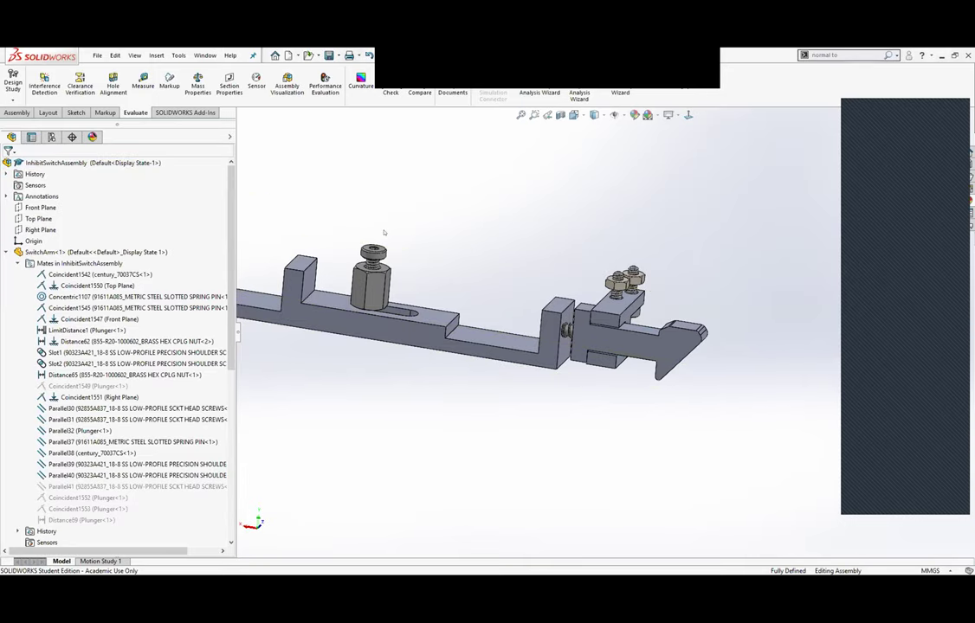
# Pan to show the whole switch arm, then return to the updated BatteryAssembly.
pyautogui.moveTo(374, 225)
pyautogui.keyDown('ctrl'); pyautogui.mouseDown(button='middle')
pyautogui.moveTo(498, 217)
pyautogui.moveTo(462, 236)
pyautogui.moveTo(524, 272)
pyautogui.moveTo(506, 277)
pyautogui.mouseUp(button='middle'); pyautogui.keyUp('ctrl')
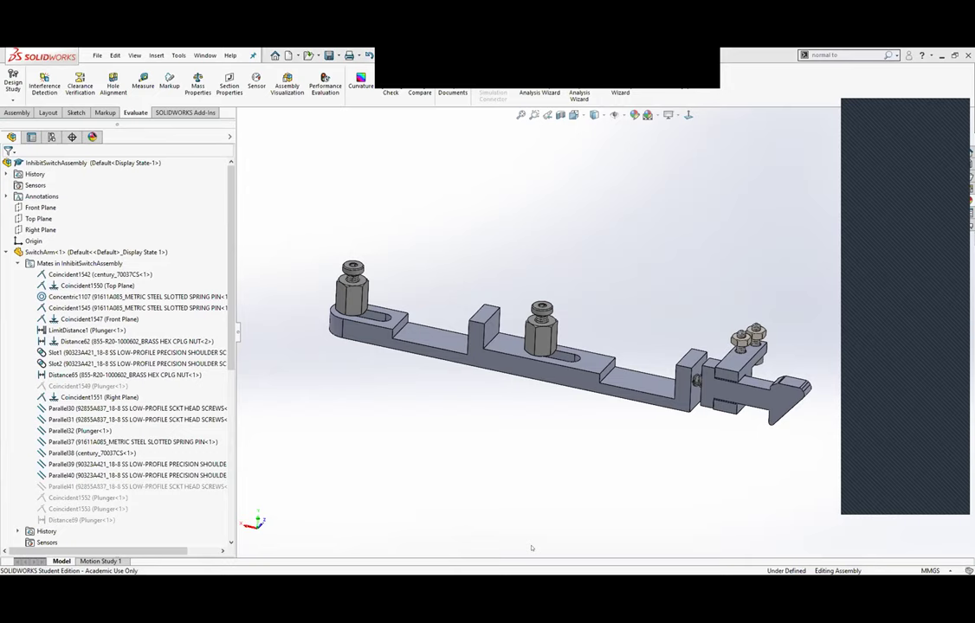
pyautogui.hotkey('ctrl', 'b')
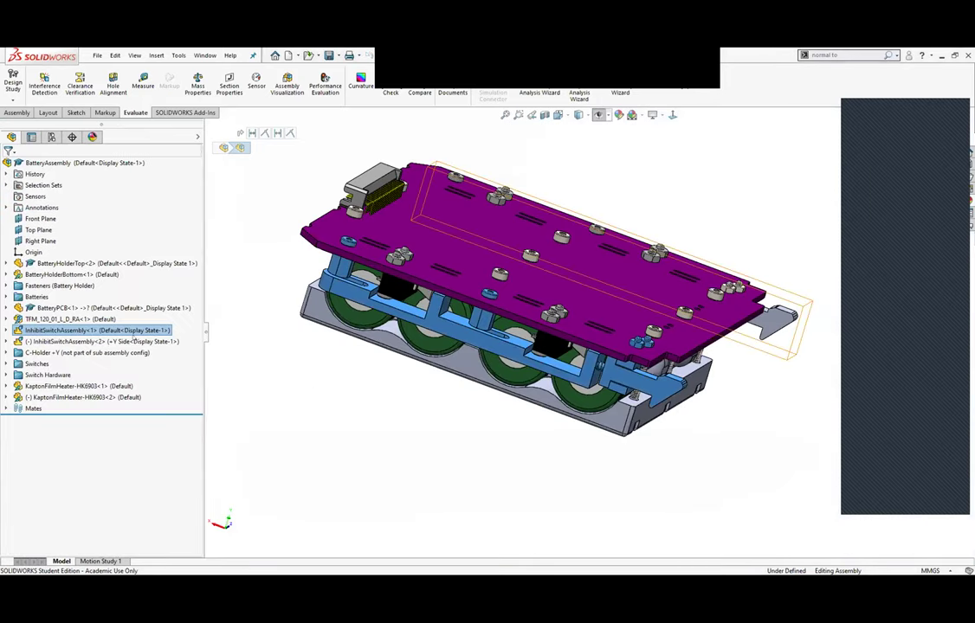
# Select InhibitSwitchAssembly<1>, review its right-click options, and pick the switch part in the model.
pyautogui.keyDown('ctrl'); pyautogui.click(126, 330); pyautogui.keyUp('ctrl')
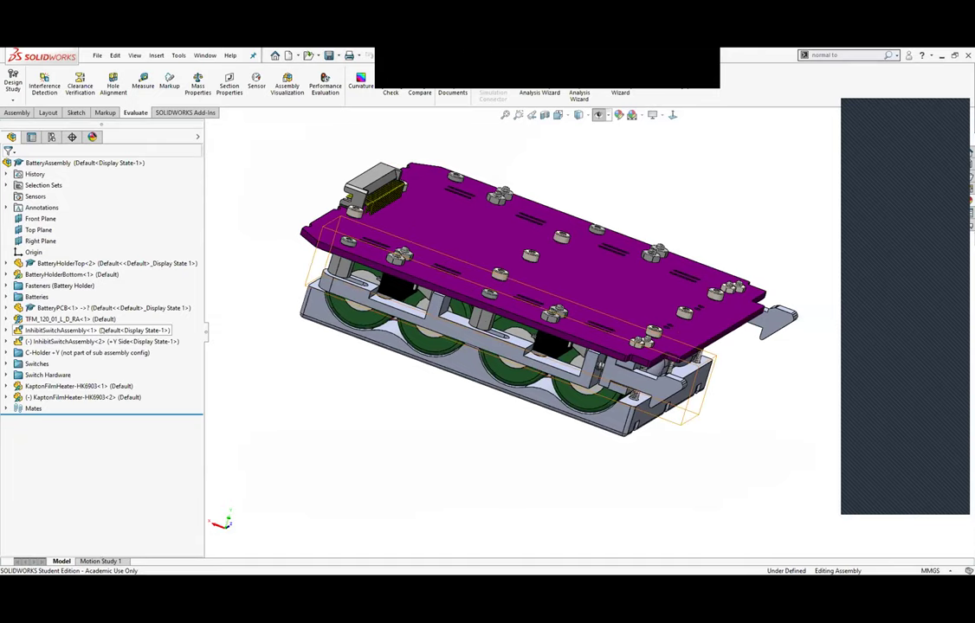
pyautogui.click(100, 330)
pyautogui.rightClick(100, 331)
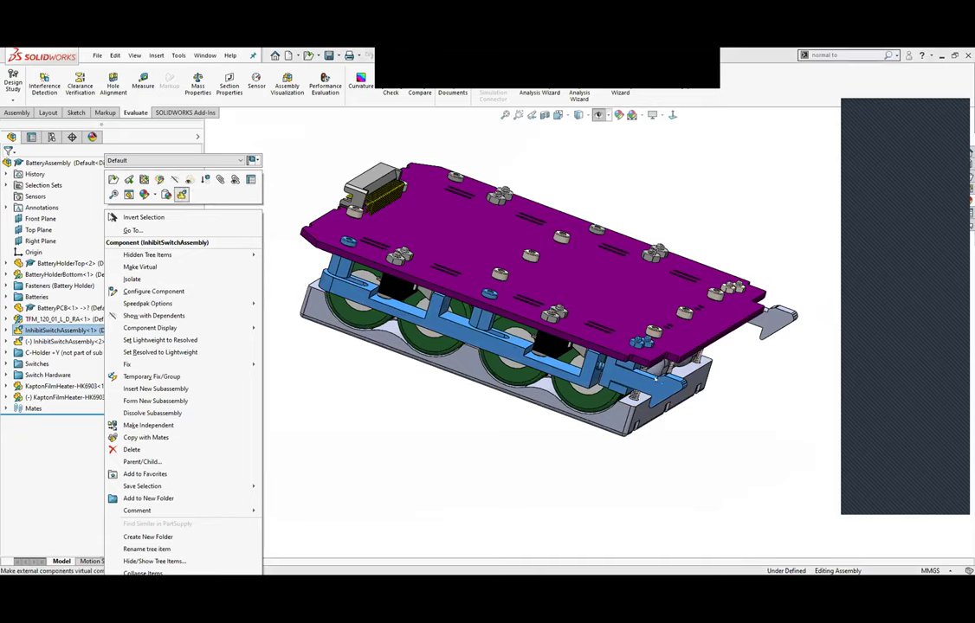
pyautogui.click(656, 378)
pyautogui.click(645, 381)
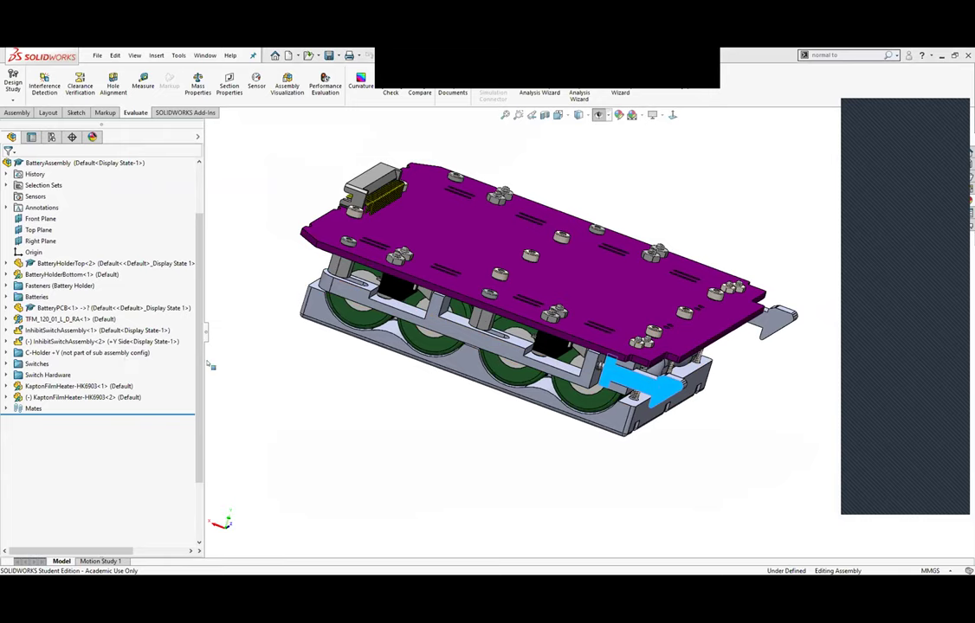
# Collapse the BatteryAssembly tree to its top level and clear the selection.
pyautogui.rightClick(102, 329)
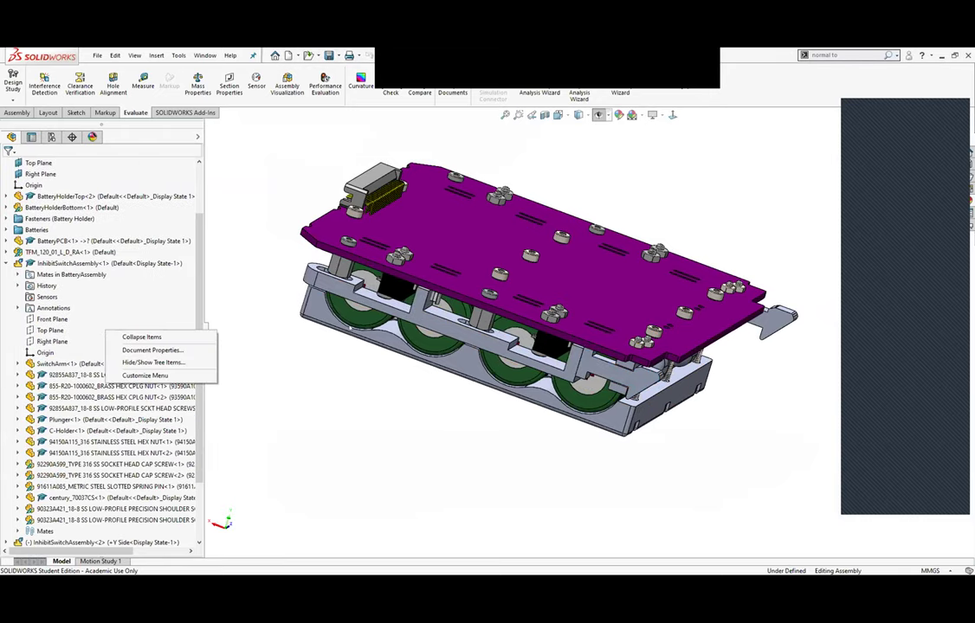
pyautogui.press('Escape')
pyautogui.click(51, 274)
pyautogui.click(133, 333)
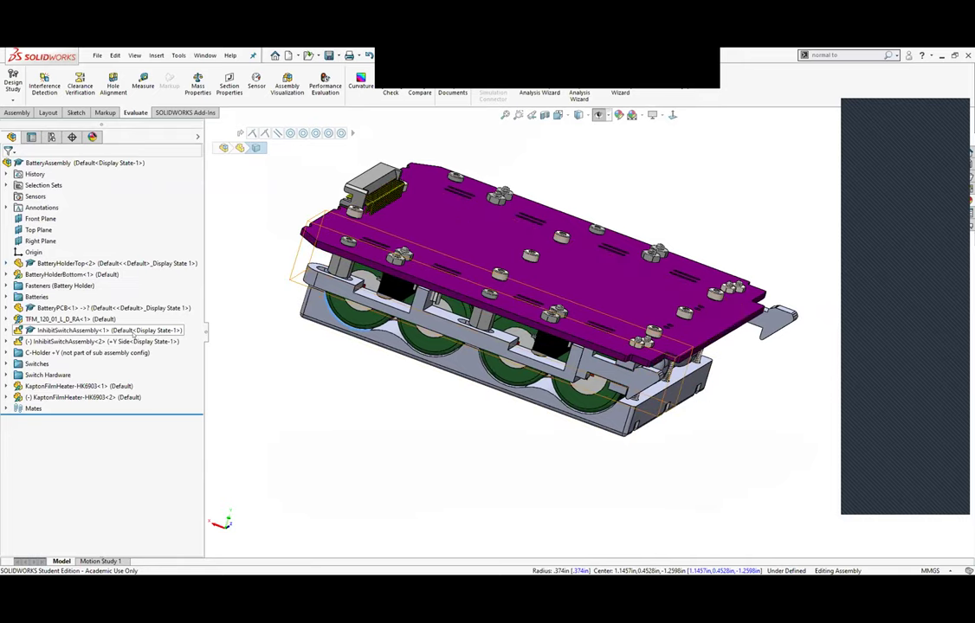
pyautogui.scroll(-3, 681, 389)
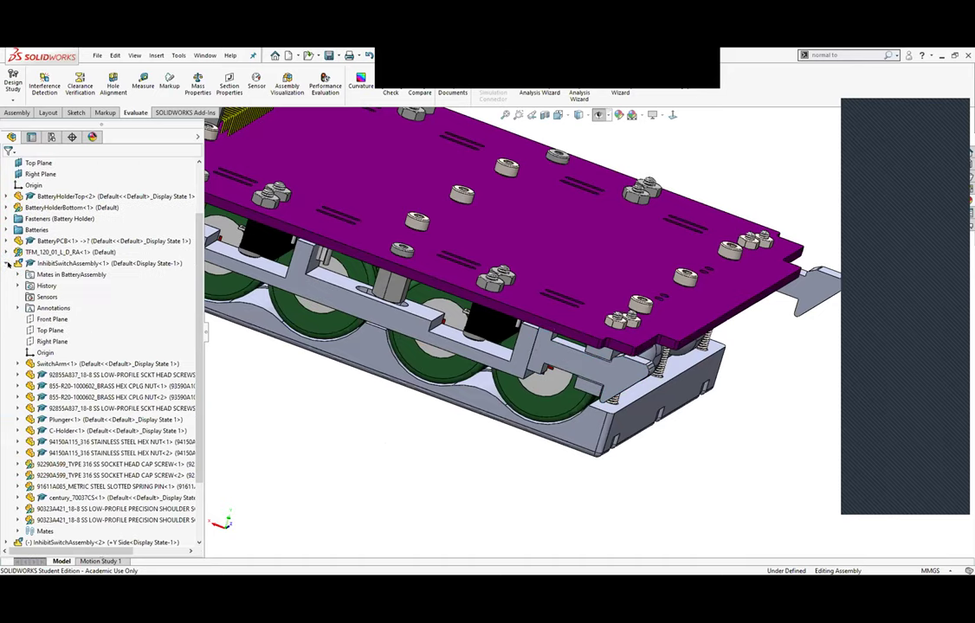
pyautogui.press('Escape')
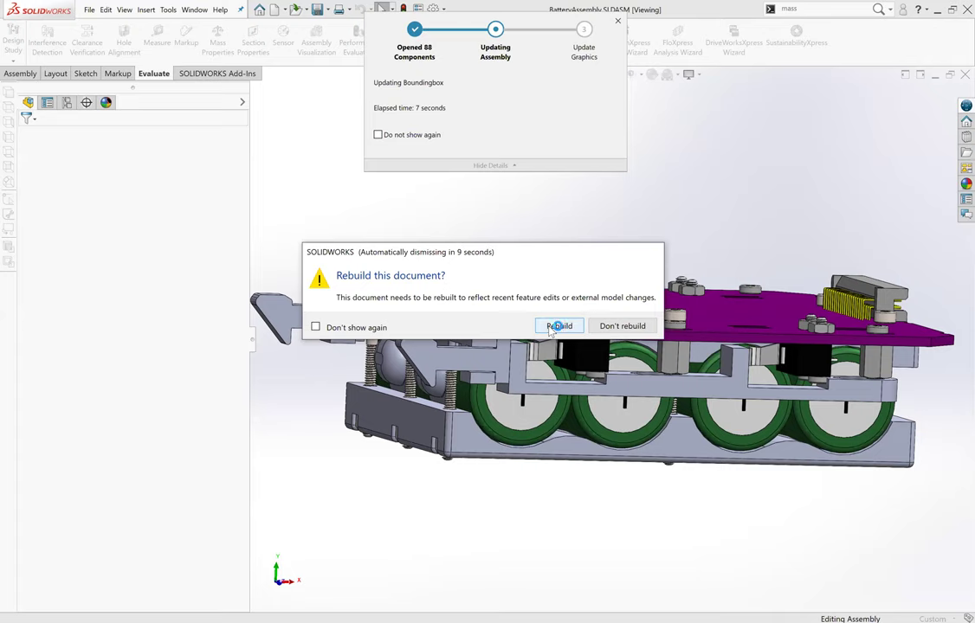
# Rebuild BatteryAssembly with the updated switch subassembly and orbit to the purple board's top.
pyautogui.click(557, 324)
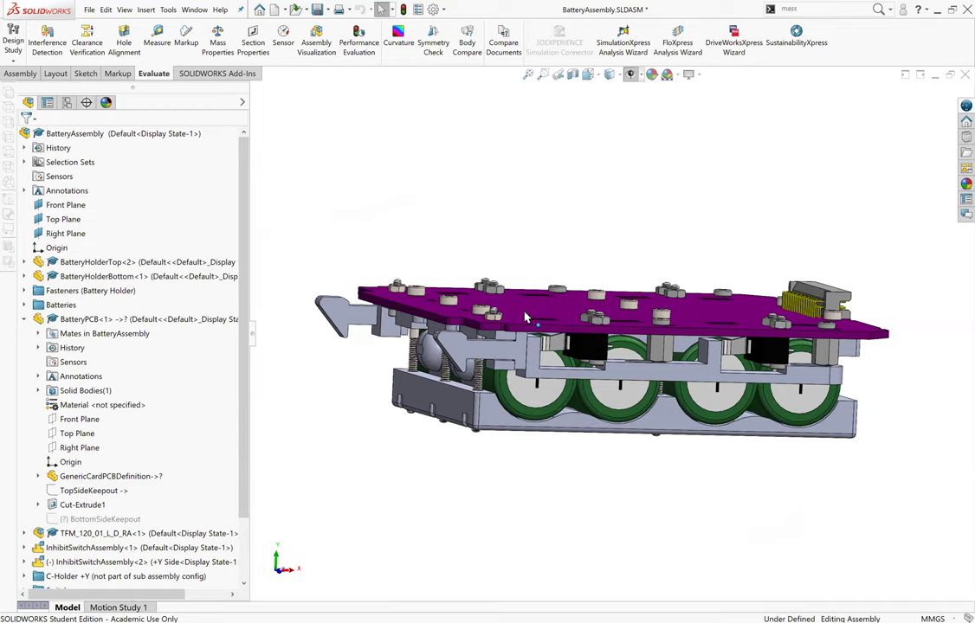
pyautogui.scroll(3, 736, 390)
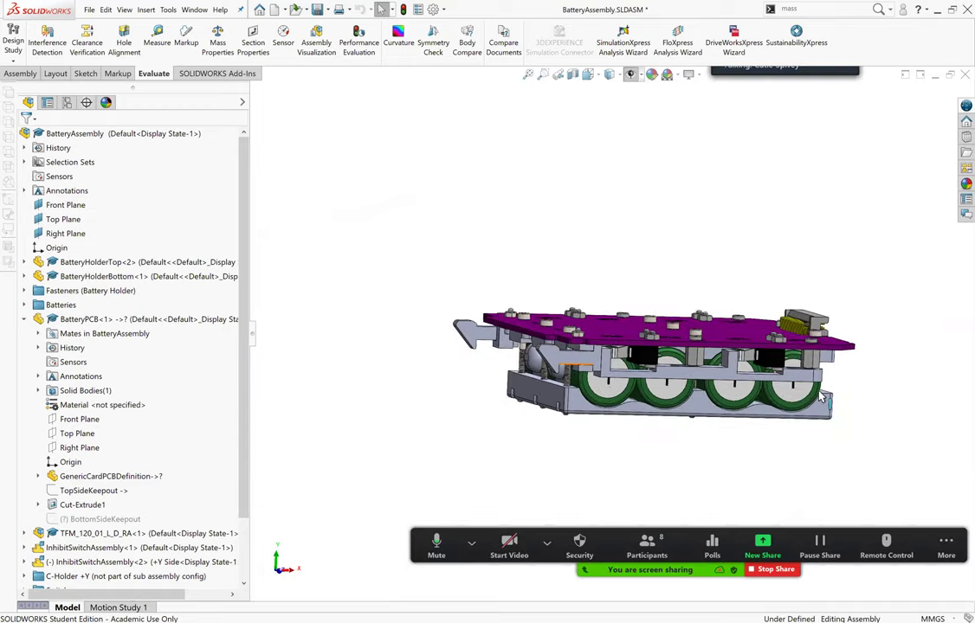
pyautogui.moveTo(823, 398); pyautogui.dragTo(701, 413, button='middle')
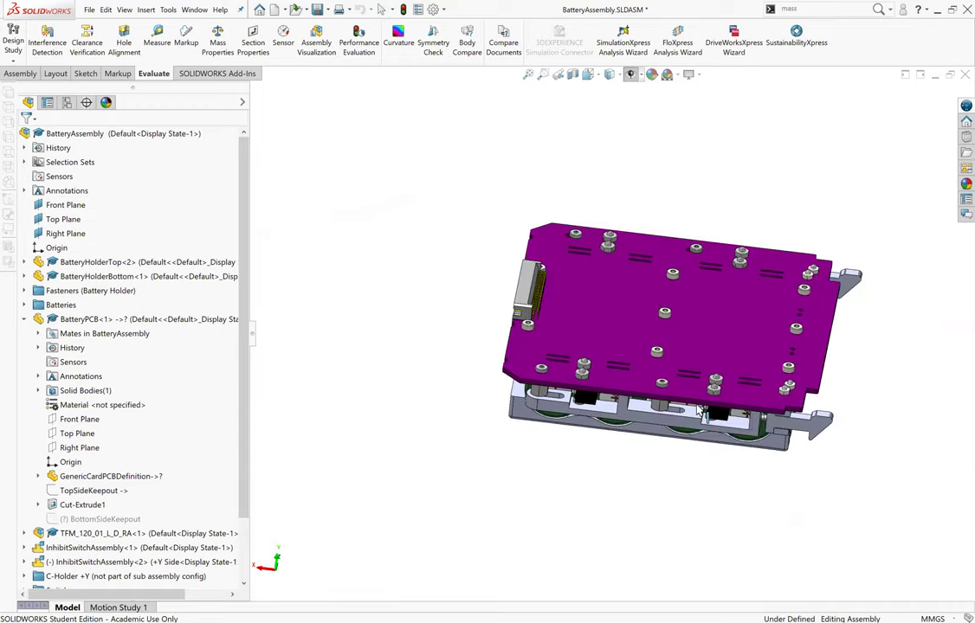
pyautogui.scroll(-2, 701, 414)
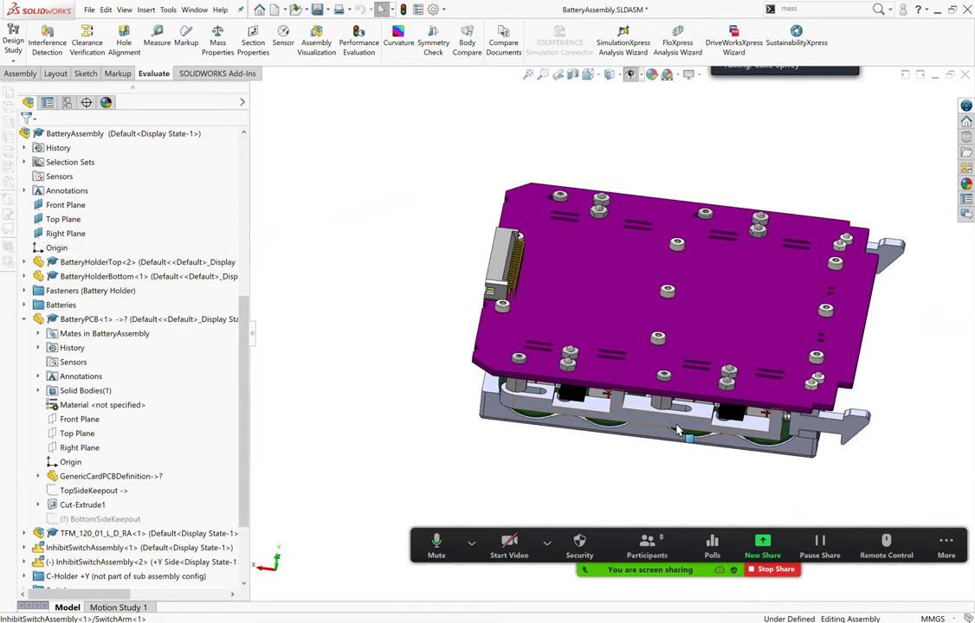
pyautogui.click(678, 430)
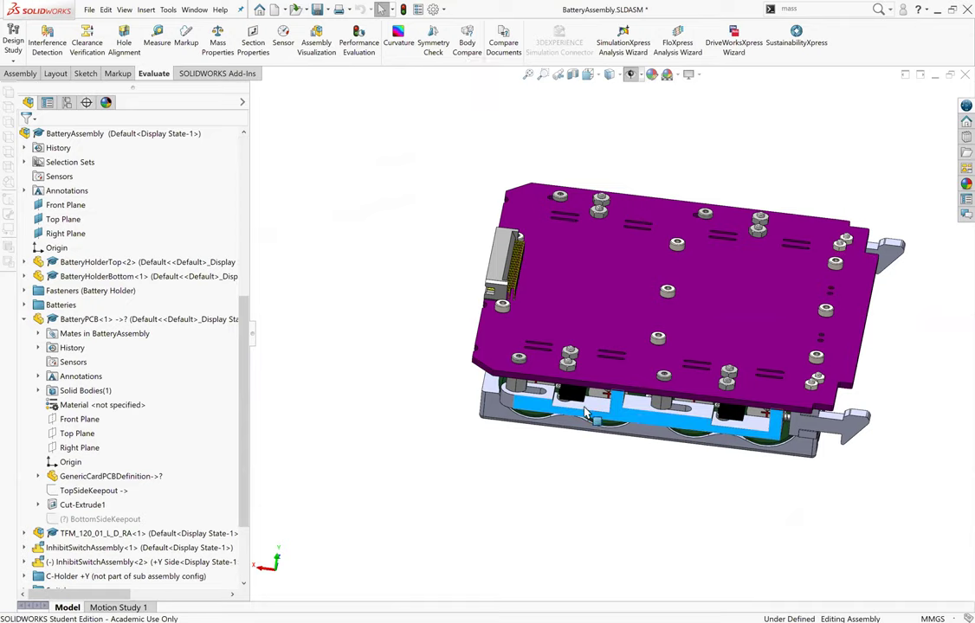
pyautogui.moveTo(641, 416)
pyautogui.mouseDown()
pyautogui.moveTo(130, 340)
pyautogui.moveTo(100, 428)
pyautogui.mouseUp()
# Toggle InhibitSwitchAssembly<2> to rigid and then back to flexible.
pyautogui.scroll(2, 106, 278)
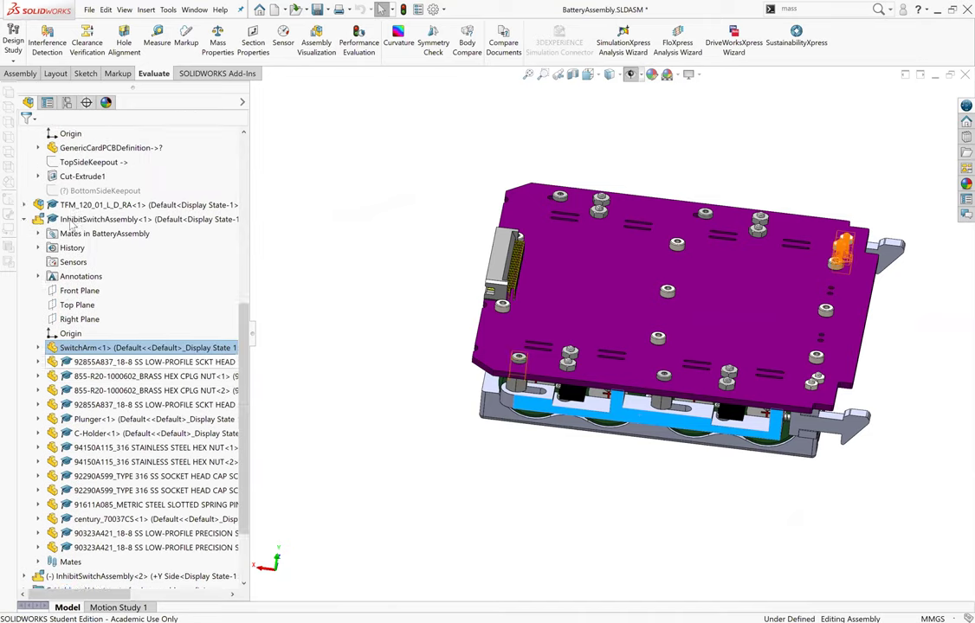
pyautogui.scroll(3, 107, 295)
pyautogui.click(110, 307)
pyautogui.rightClick(86, 305)
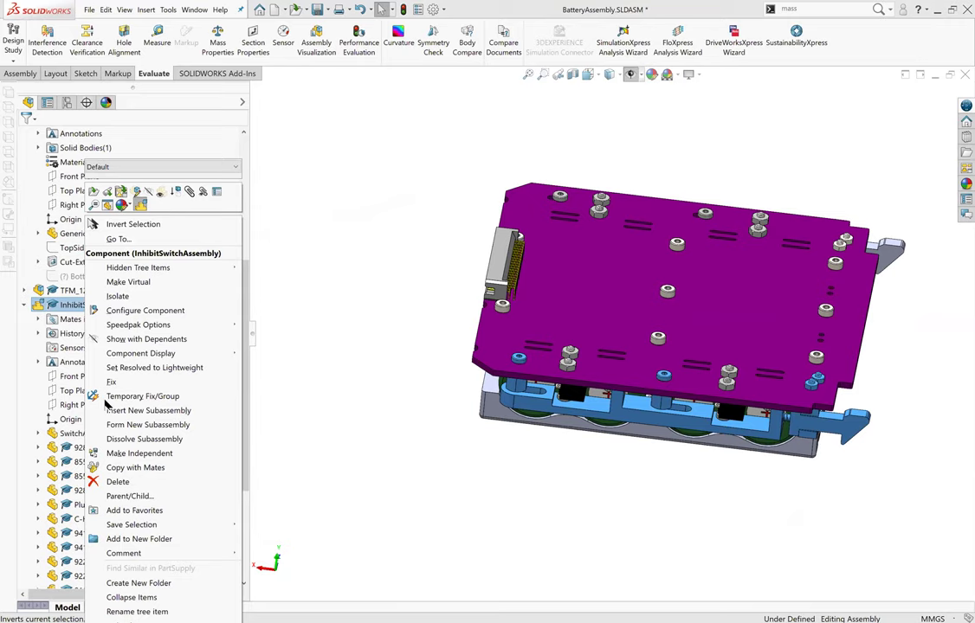
pyautogui.scroll(-4, 105, 402)
pyautogui.click(101, 490)
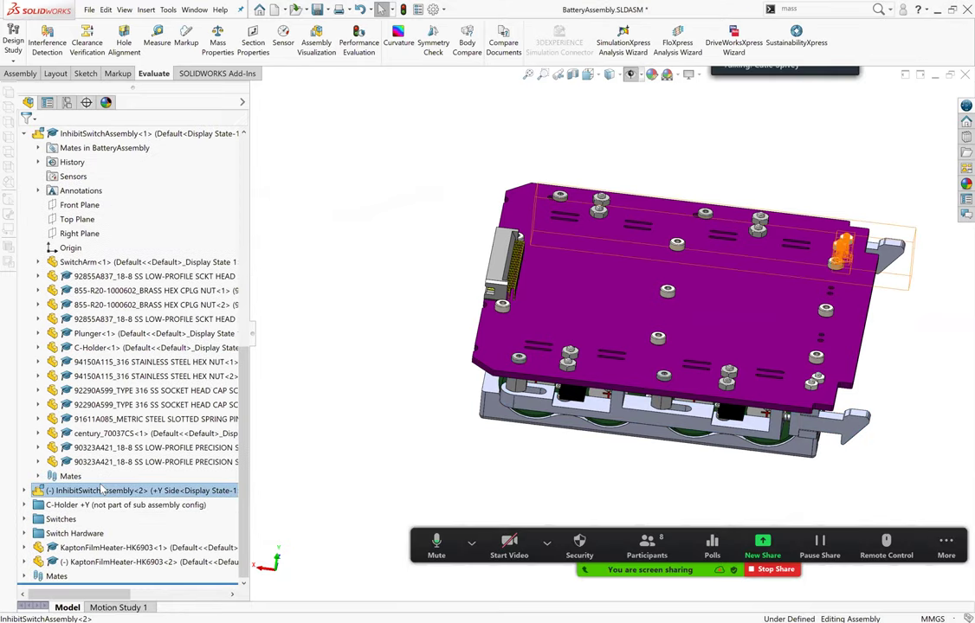
pyautogui.rightClick(150, 205)
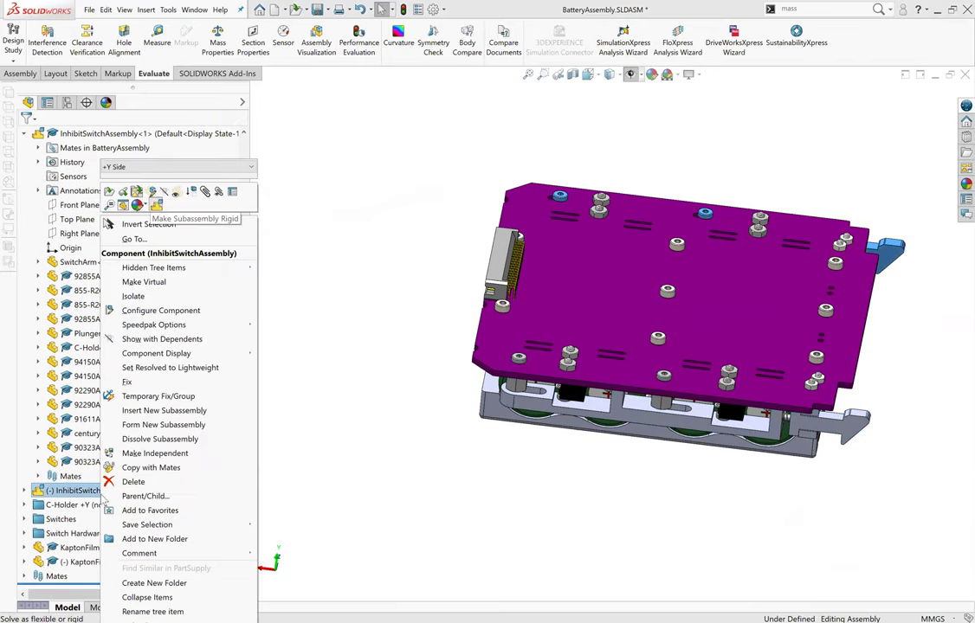
pyautogui.click(103, 493)
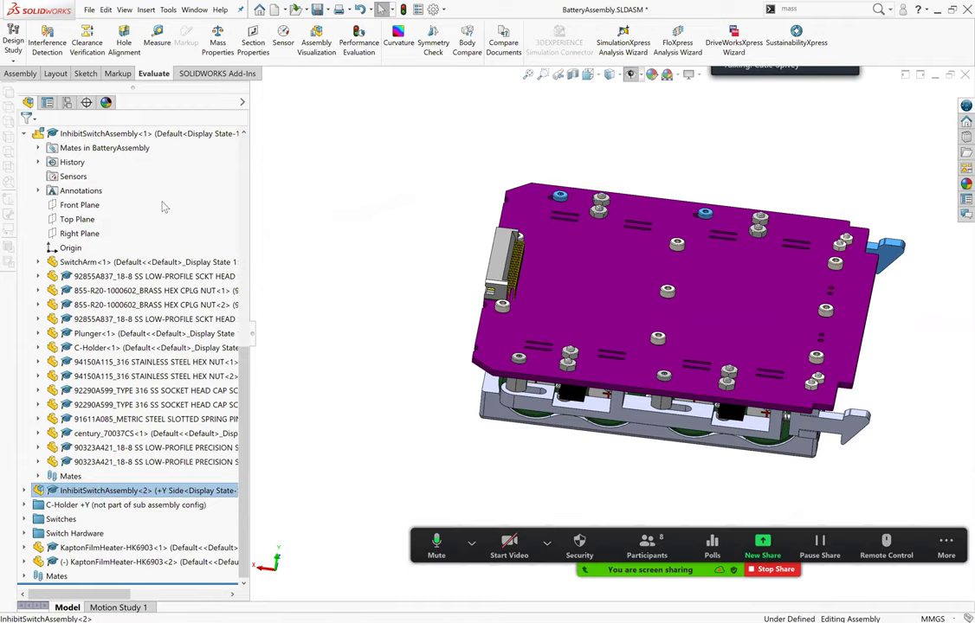
pyautogui.rightClick(163, 207)
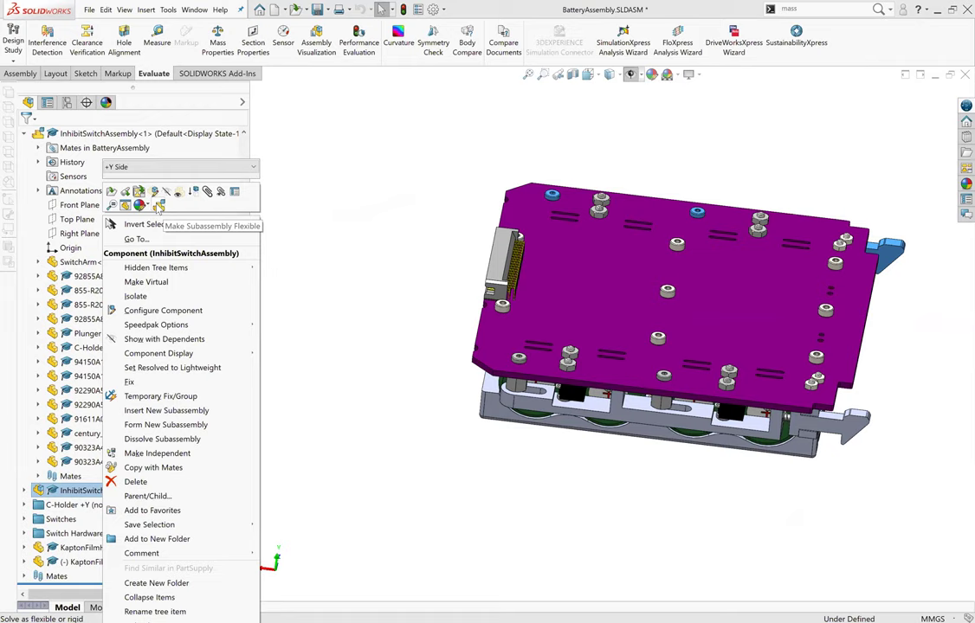
pyautogui.click(278, 442)
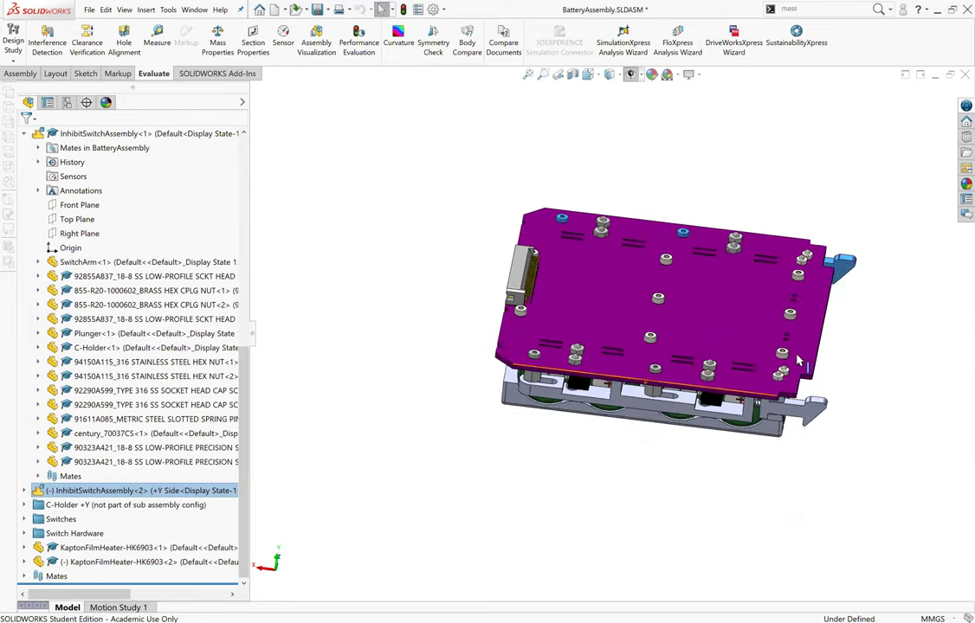
# Orbit to a low side view and select the second switch's plunger.
pyautogui.moveTo(500, 355)
pyautogui.mouseDown(button='middle')
pyautogui.moveTo(689, 333)
pyautogui.moveTo(610, 421)
pyautogui.mouseUp(button='middle')
pyautogui.scroll(-2, 688, 334)
pyautogui.scroll(-1, 688, 333)
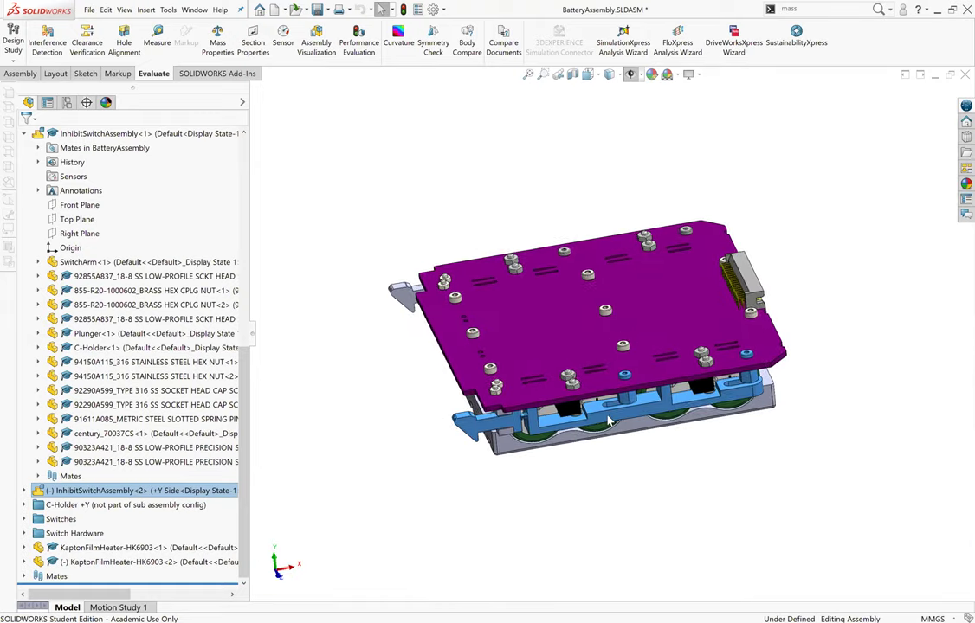
pyautogui.scroll(1, 609, 421)
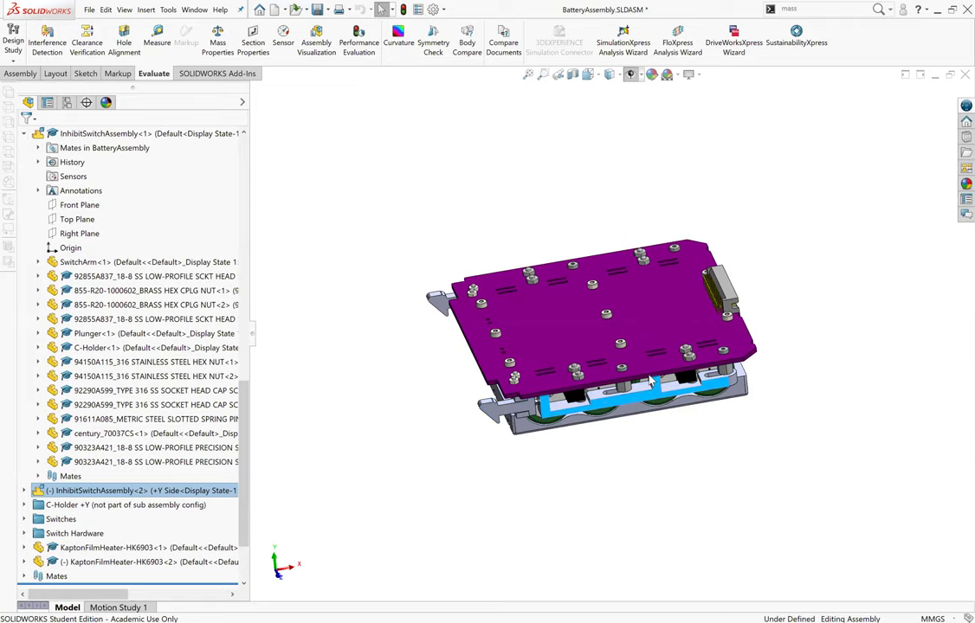
pyautogui.click(473, 413)
pyautogui.scroll(-2, 348, 367)
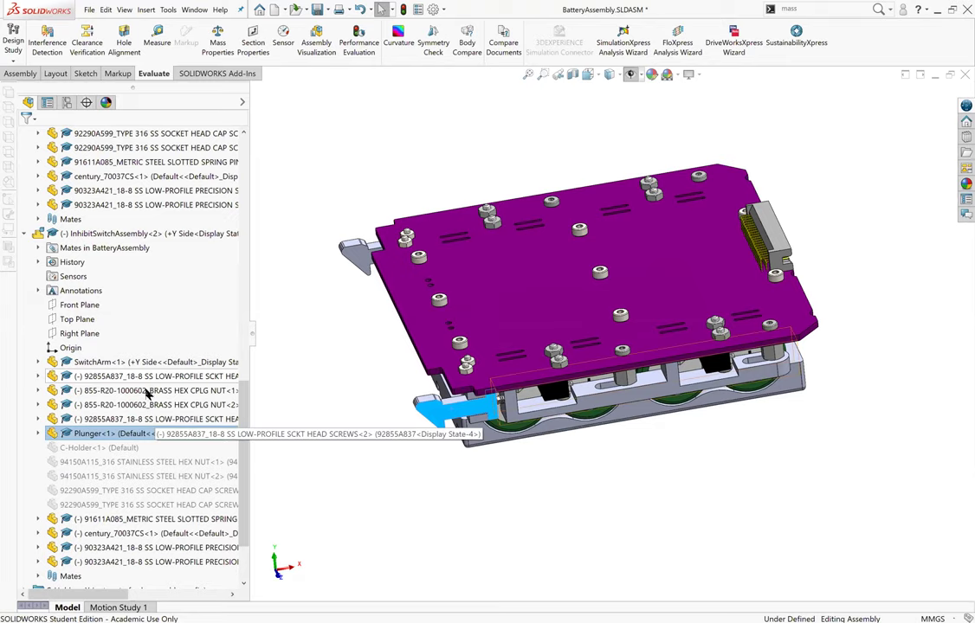
pyautogui.scroll(4, 147, 393)
pyautogui.scroll(3, 142, 381)
pyautogui.scroll(-3, 130, 398)
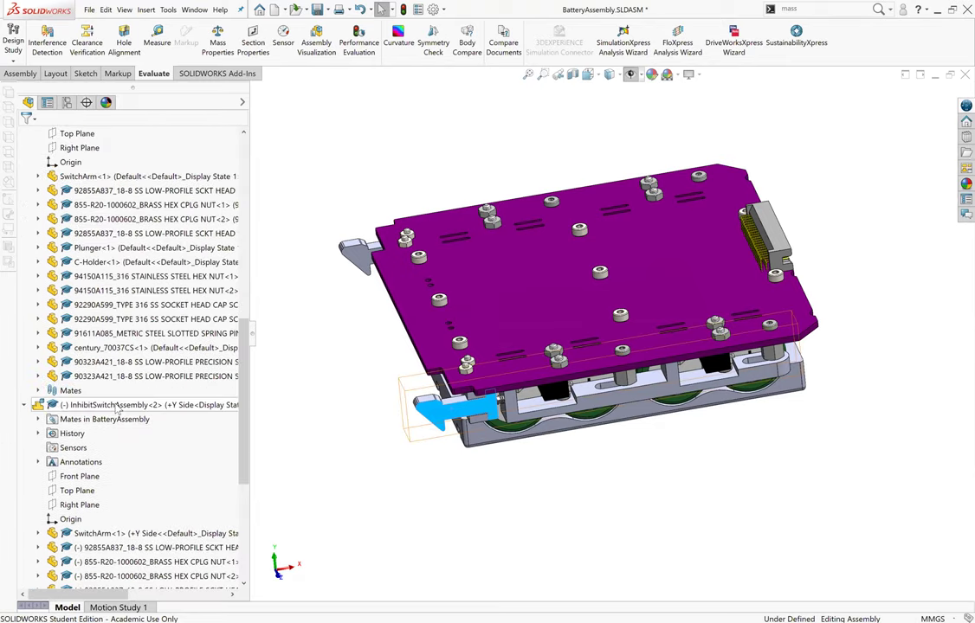
# Set InhibitSwitchAssembly<2> rigid, then flexible again, and confirm the setting.
pyautogui.click(116, 406)
pyautogui.rightClick(173, 211)
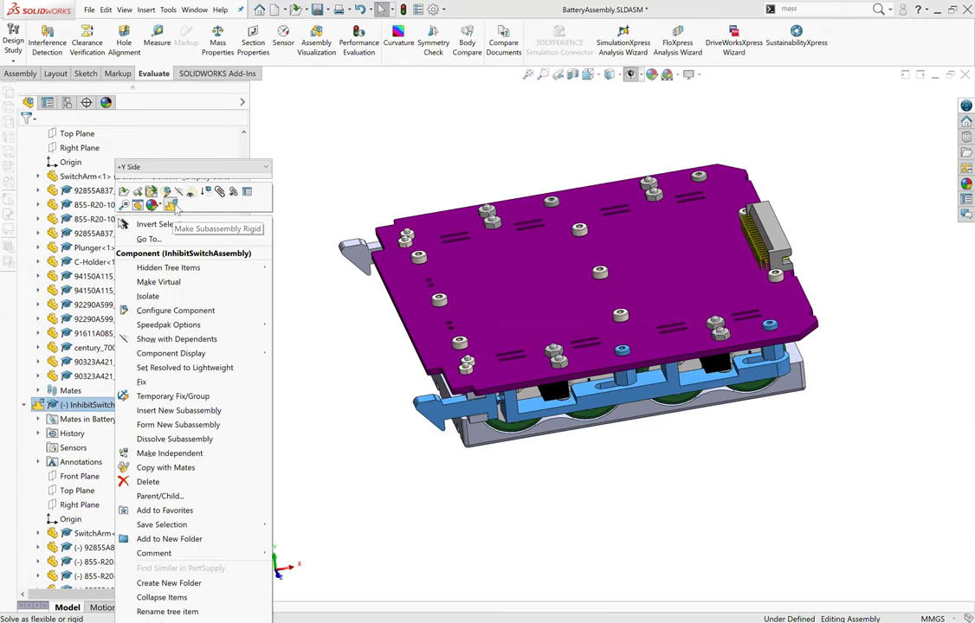
pyautogui.click(134, 405)
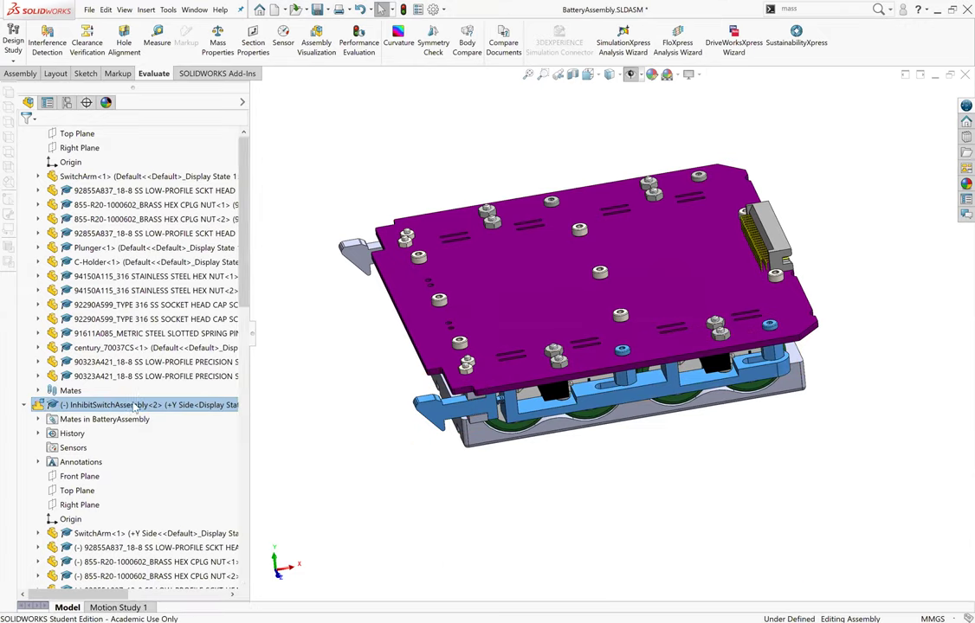
pyautogui.rightClick(197, 210)
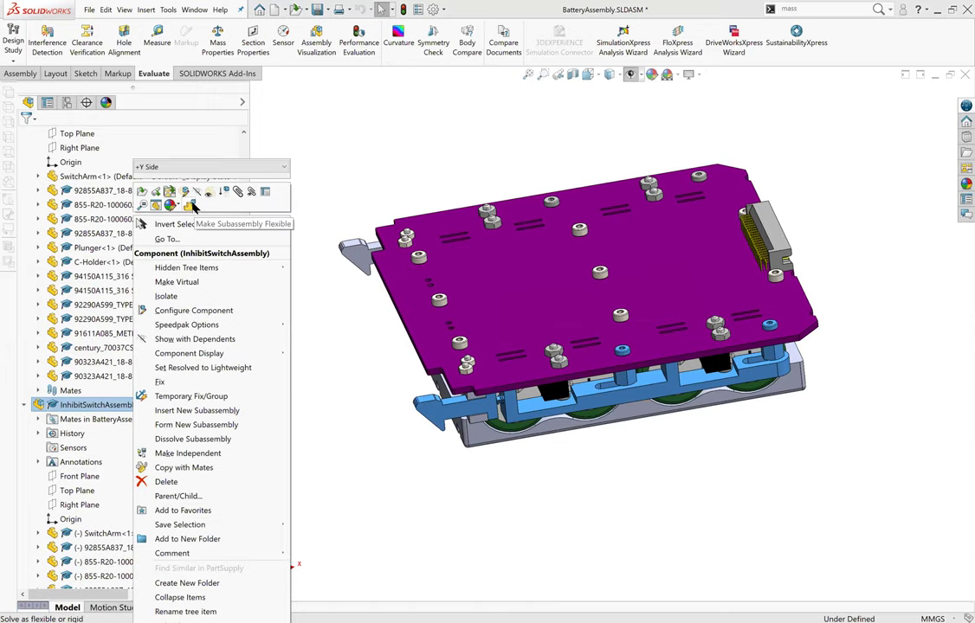
pyautogui.click(320, 316)
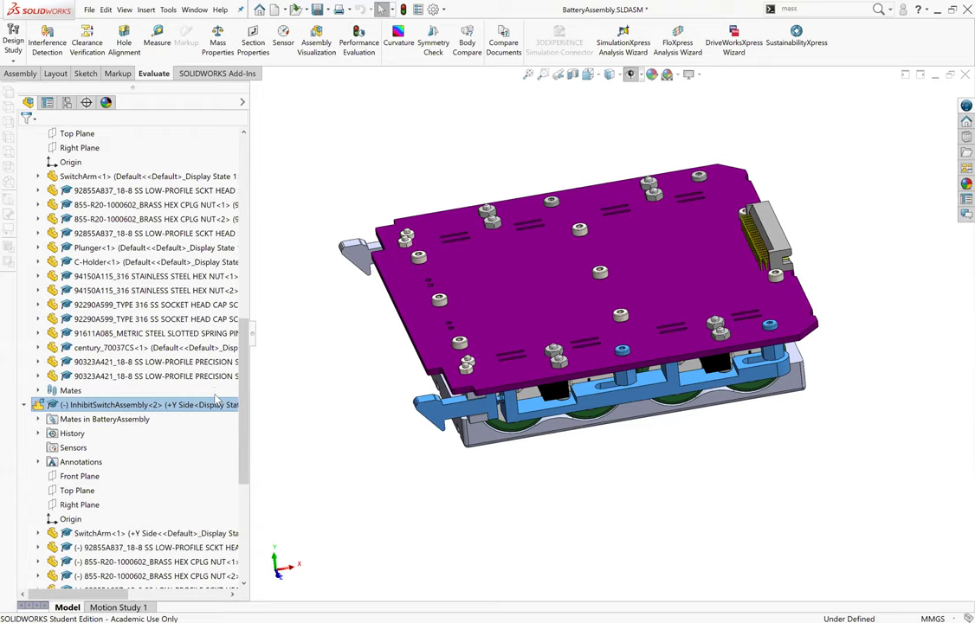
pyautogui.rightClick(164, 403)
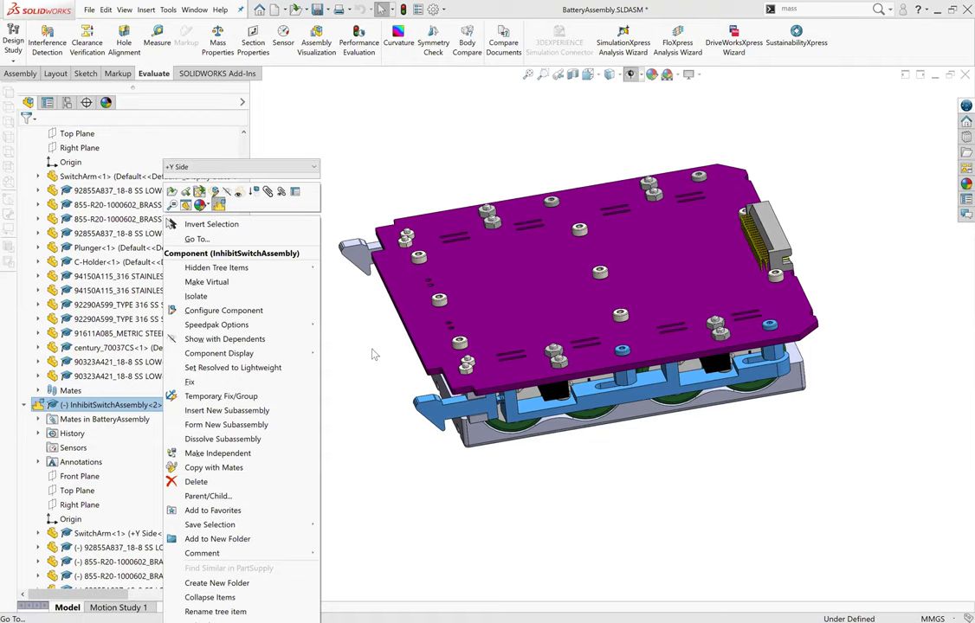
pyautogui.click(374, 354)
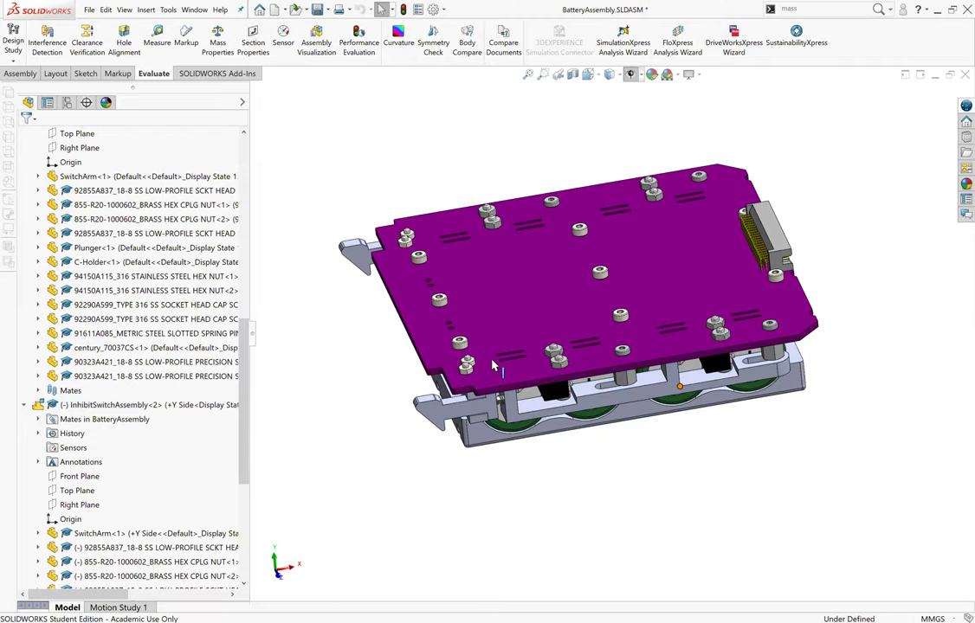
pyautogui.scroll(-2, 484, 367)
pyautogui.scroll(-2, 485, 367)
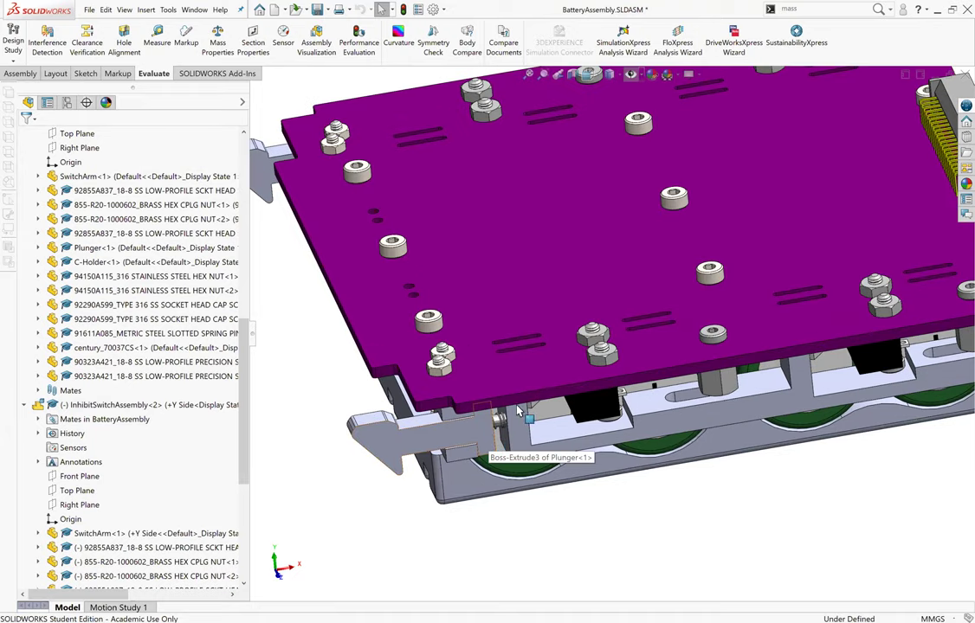
pyautogui.scroll(-2, 604, 384)
pyautogui.scroll(5, 597, 363)
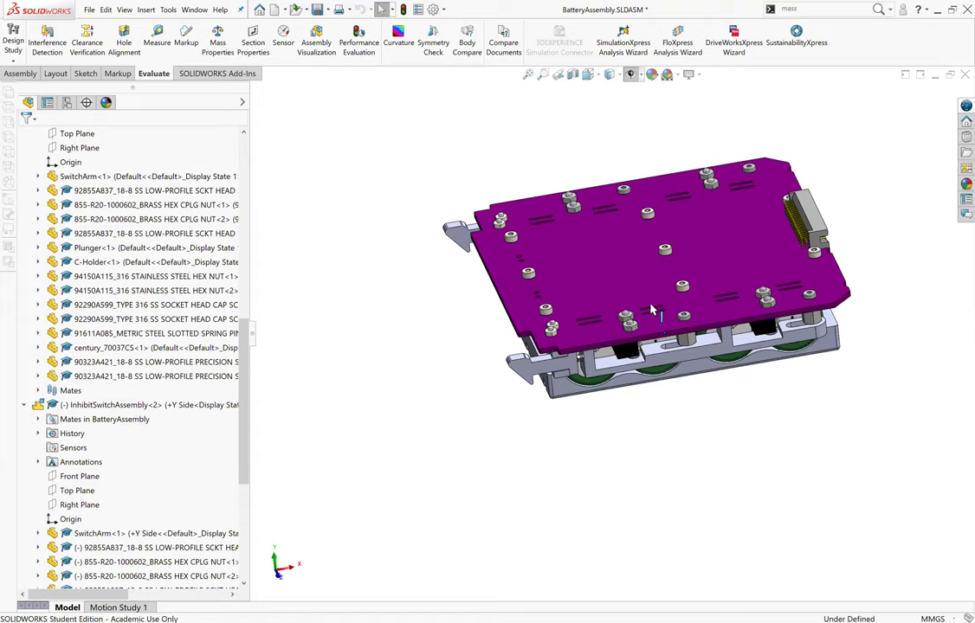
pyautogui.scroll(-2, 581, 340)
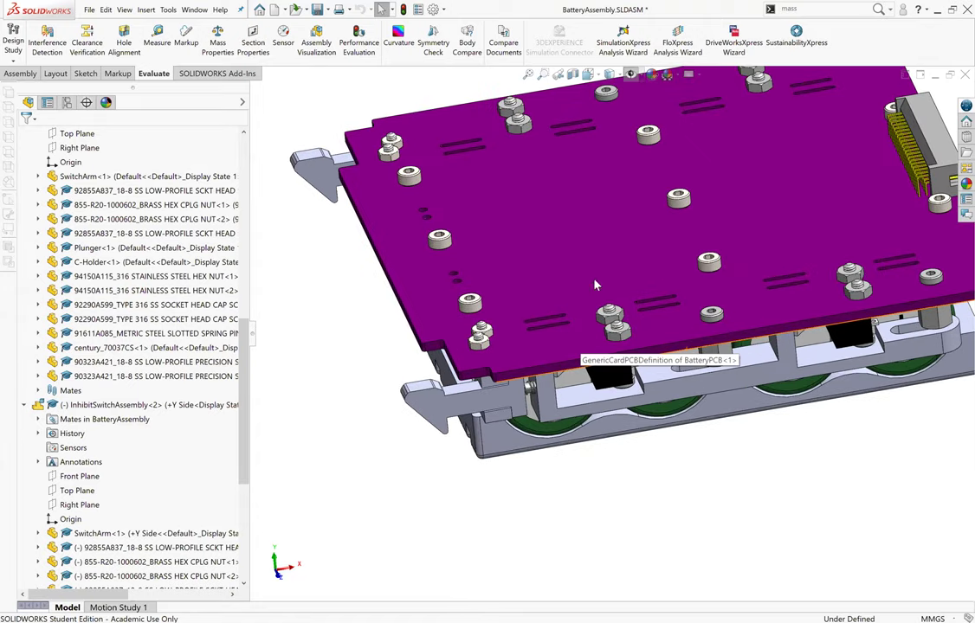
pyautogui.moveTo(594, 284)
pyautogui.mouseDown(button='middle')
pyautogui.moveTo(665, 329)
pyautogui.moveTo(628, 377)
pyautogui.mouseUp(button='middle')
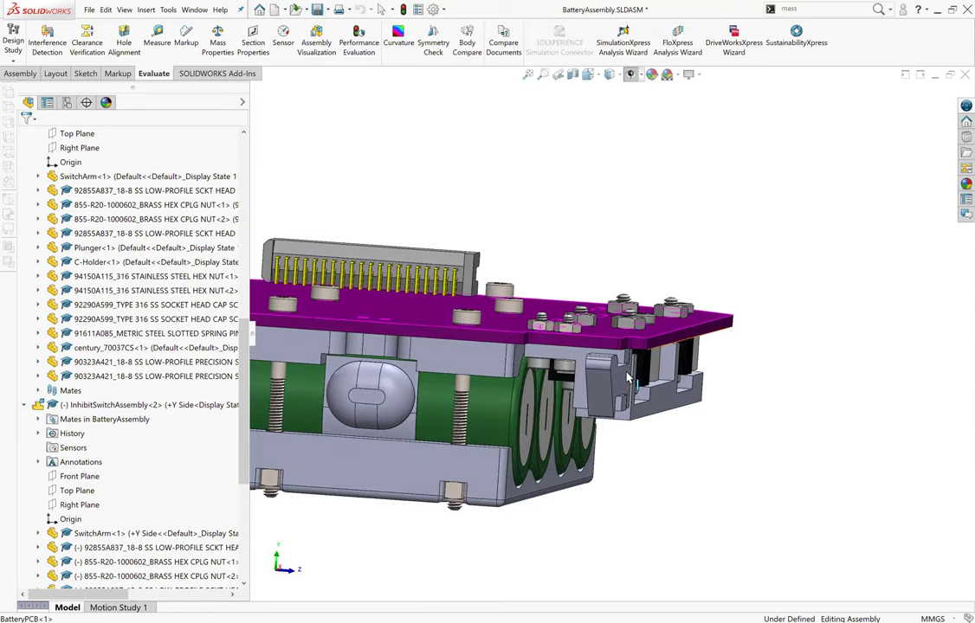
pyautogui.scroll(-2, 628, 377)
pyautogui.scroll(-2, 628, 378)
pyautogui.scroll(-2, 587, 420)
pyautogui.scroll(-1, 587, 420)
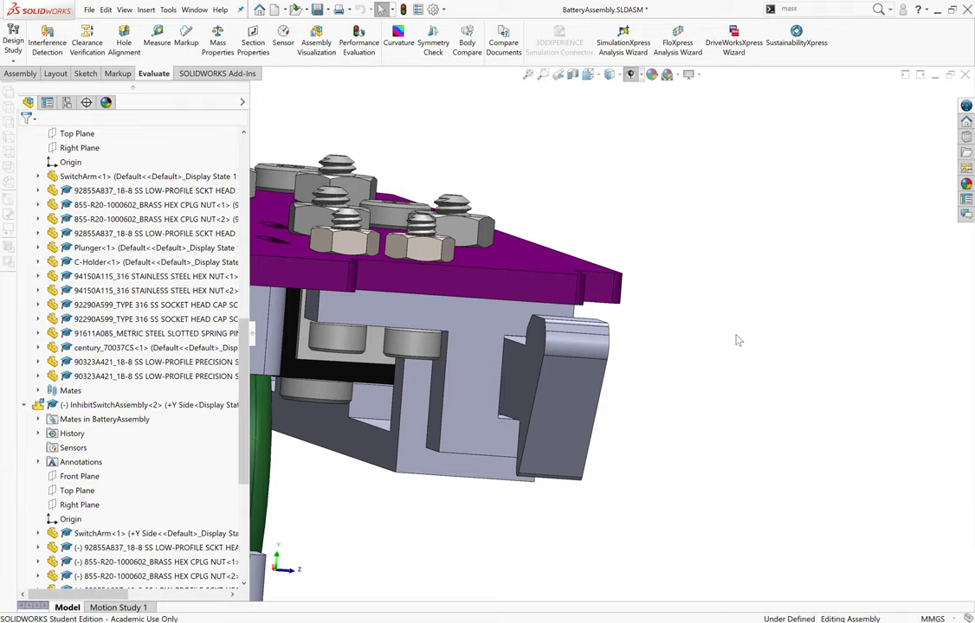
pyautogui.scroll(-1, 473, 351)
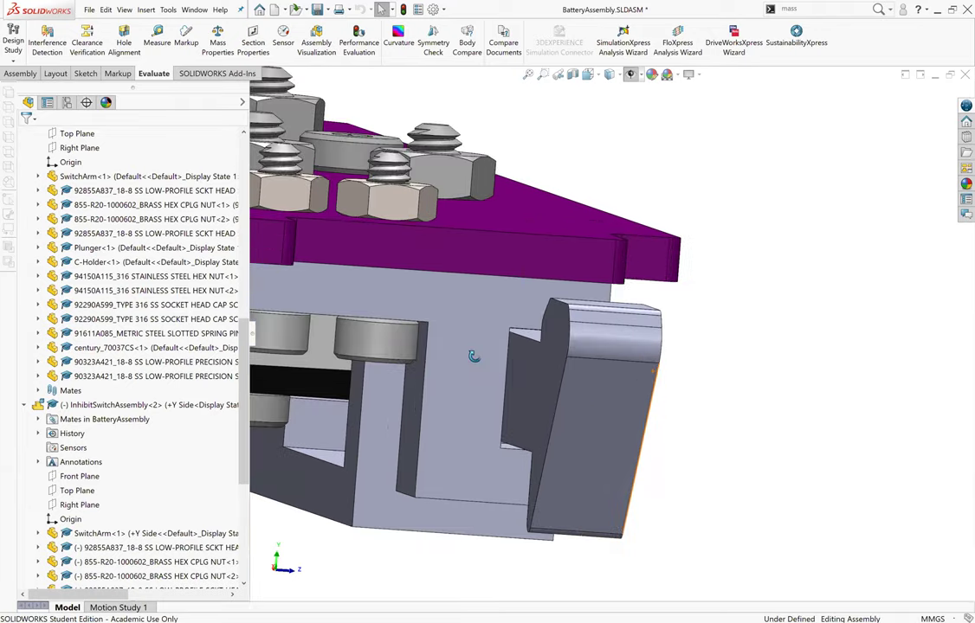
pyautogui.scroll(-3, 470, 340)
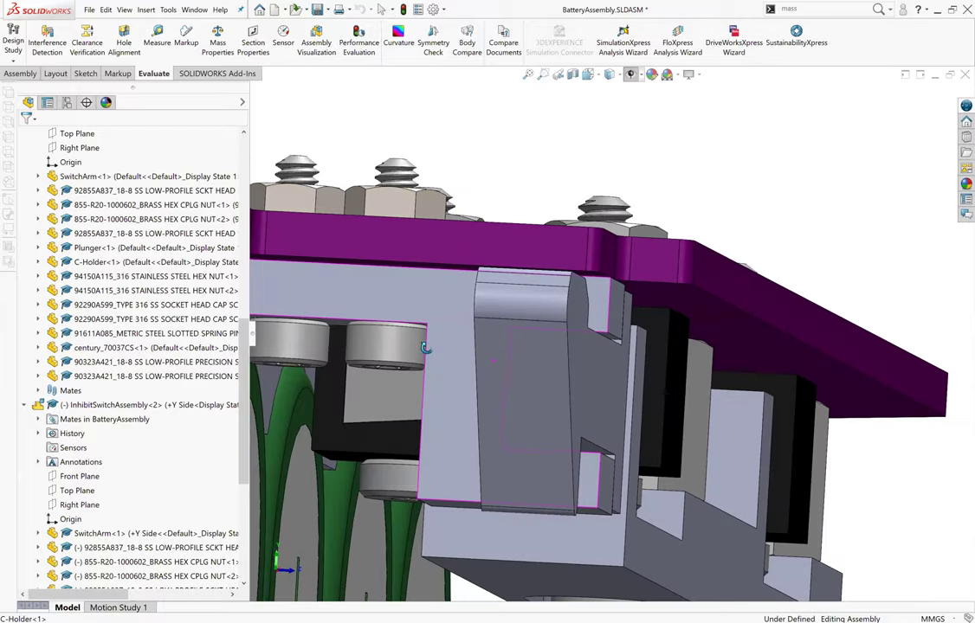
pyautogui.moveTo(471, 340); pyautogui.dragTo(588, 419, button='middle')
pyautogui.scroll(-2, 606, 346)
pyautogui.scroll(-2, 613, 323)
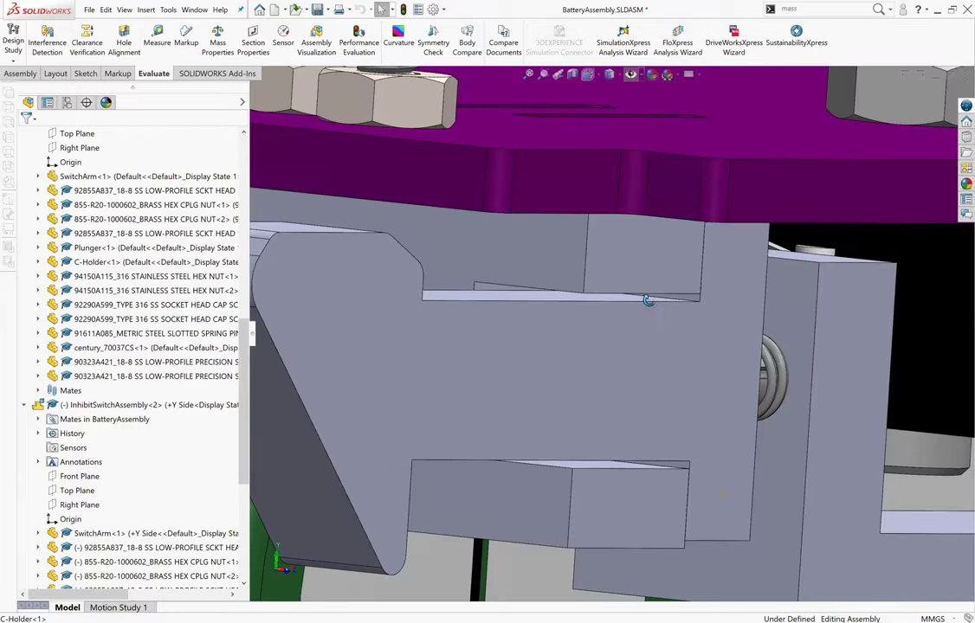
pyautogui.scroll(-2, 649, 305)
pyautogui.scroll(-2, 561, 286)
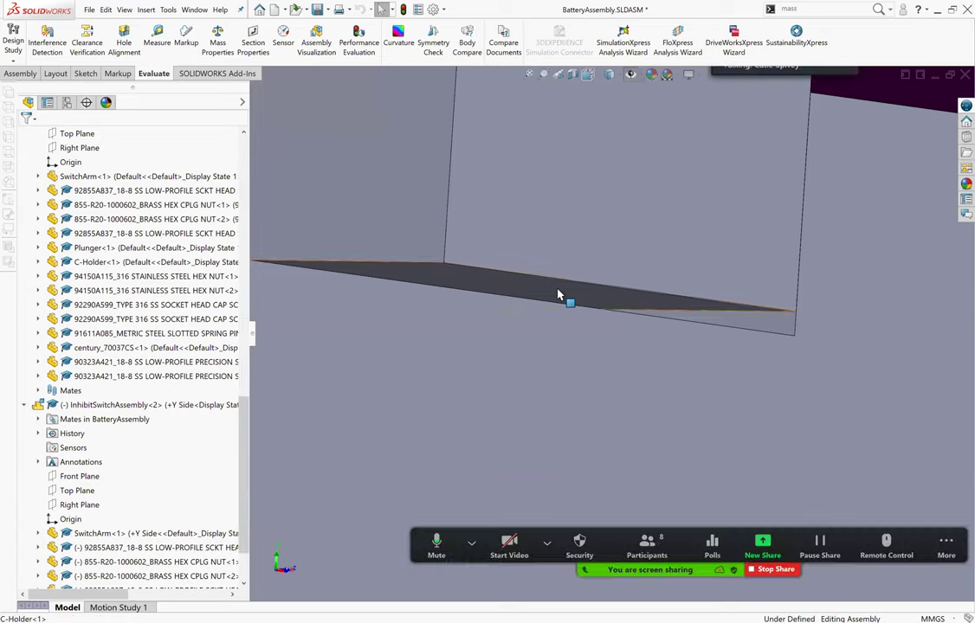
pyautogui.scroll(2, 554, 298)
pyautogui.click(552, 293)
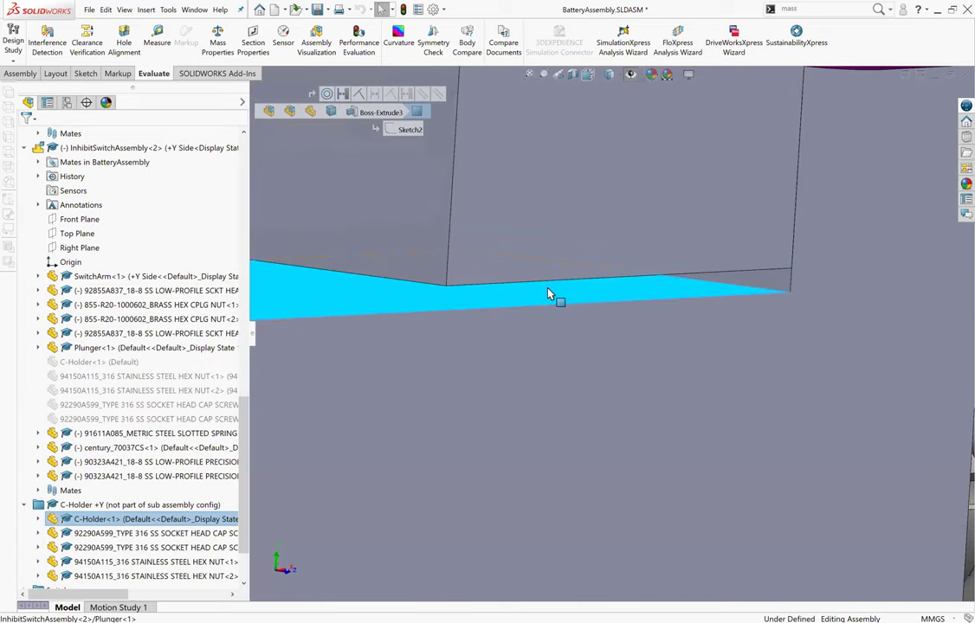
pyautogui.scroll(3, 593, 422)
pyautogui.scroll(2, 593, 422)
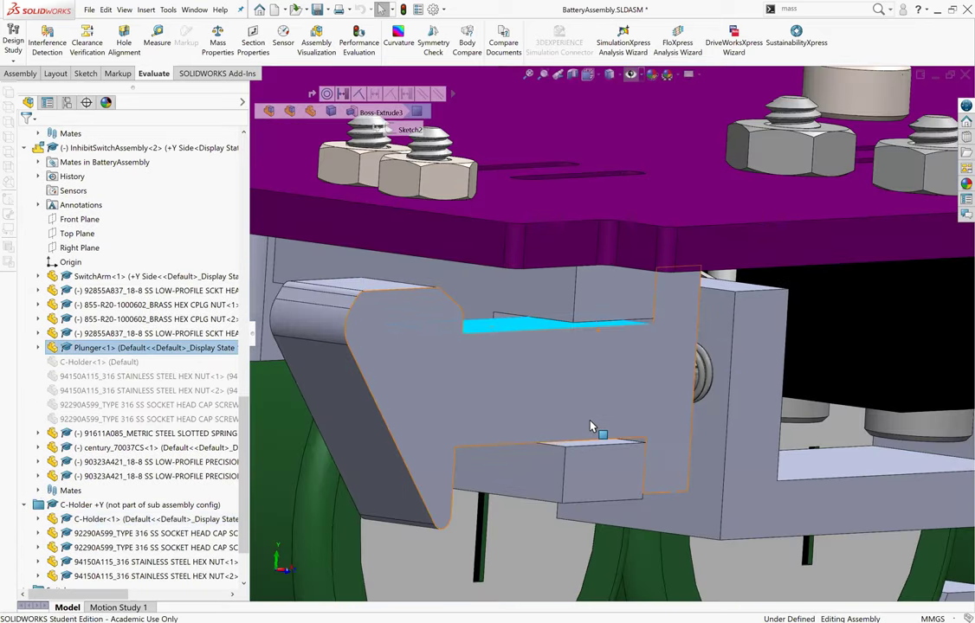
pyautogui.scroll(-2, 589, 426)
pyautogui.scroll(-2, 581, 393)
pyautogui.scroll(-2, 578, 416)
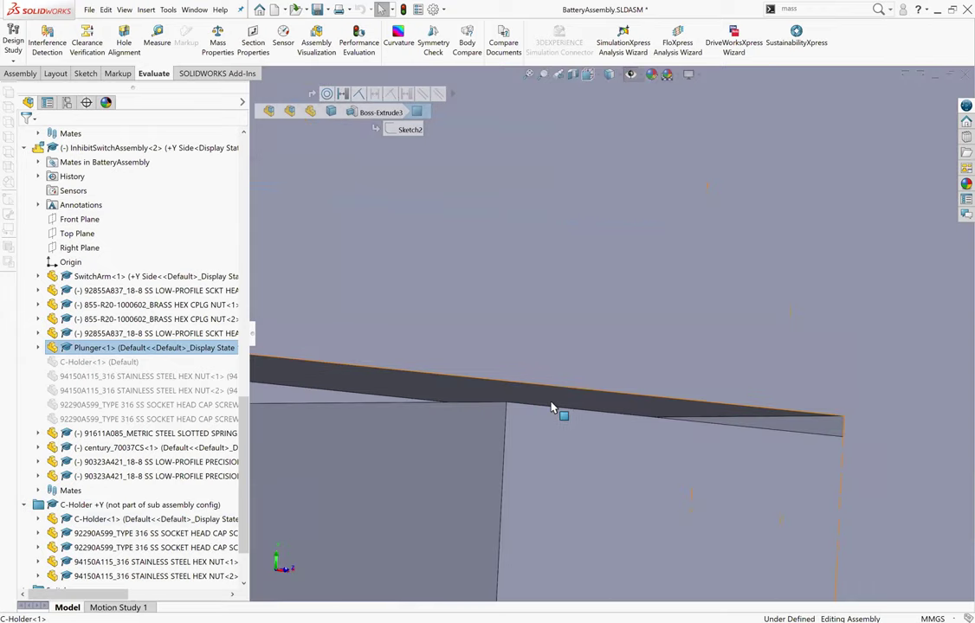
pyautogui.scroll(1, 671, 341)
pyautogui.scroll(1, 667, 341)
pyautogui.scroll(1, 666, 320)
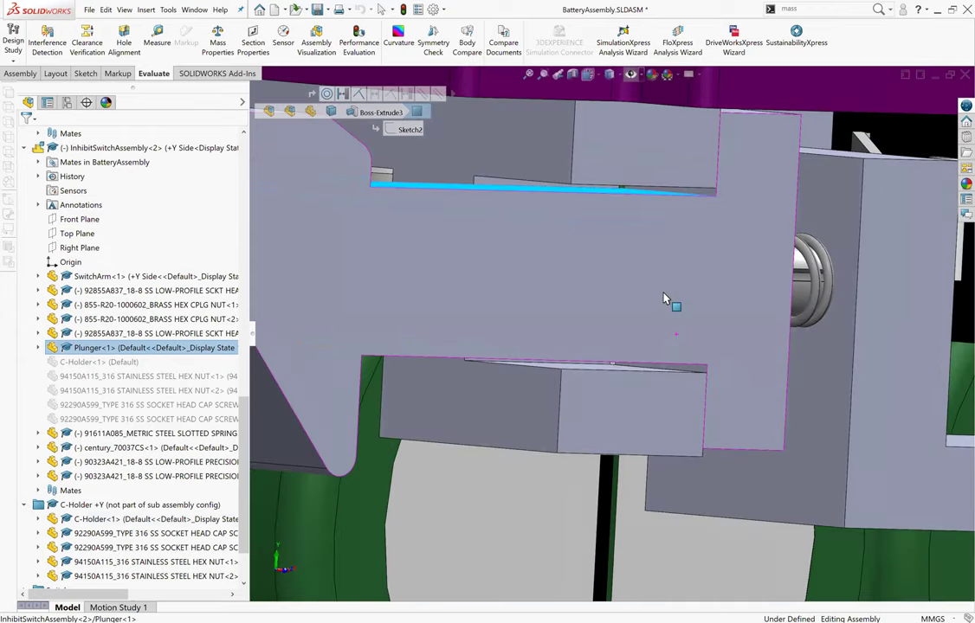
pyautogui.scroll(1, 656, 233)
pyautogui.click(655, 232)
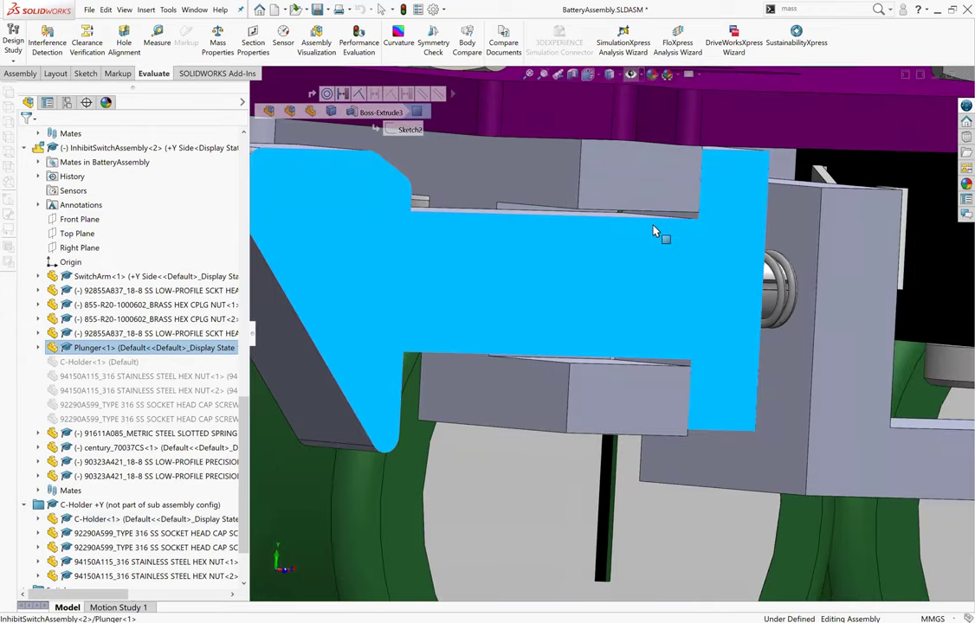
pyautogui.click(605, 213)
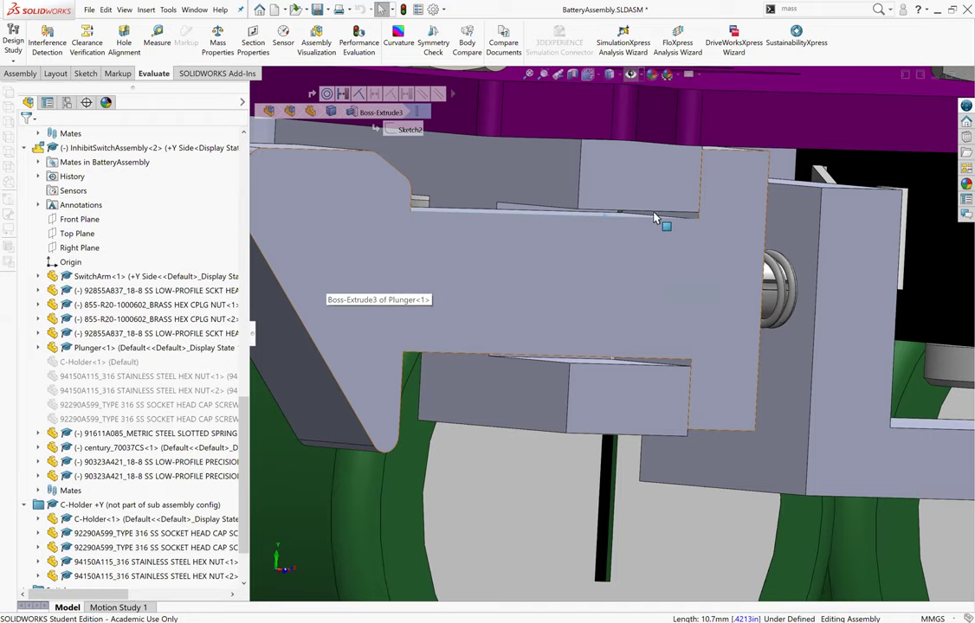
pyautogui.scroll(2, 608, 258)
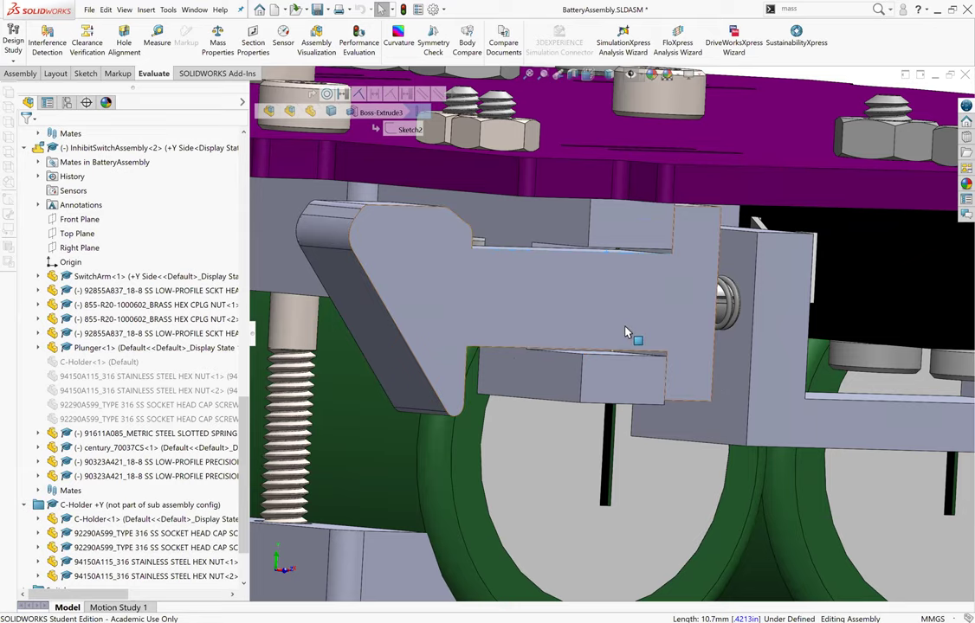
pyautogui.scroll(2, 627, 329)
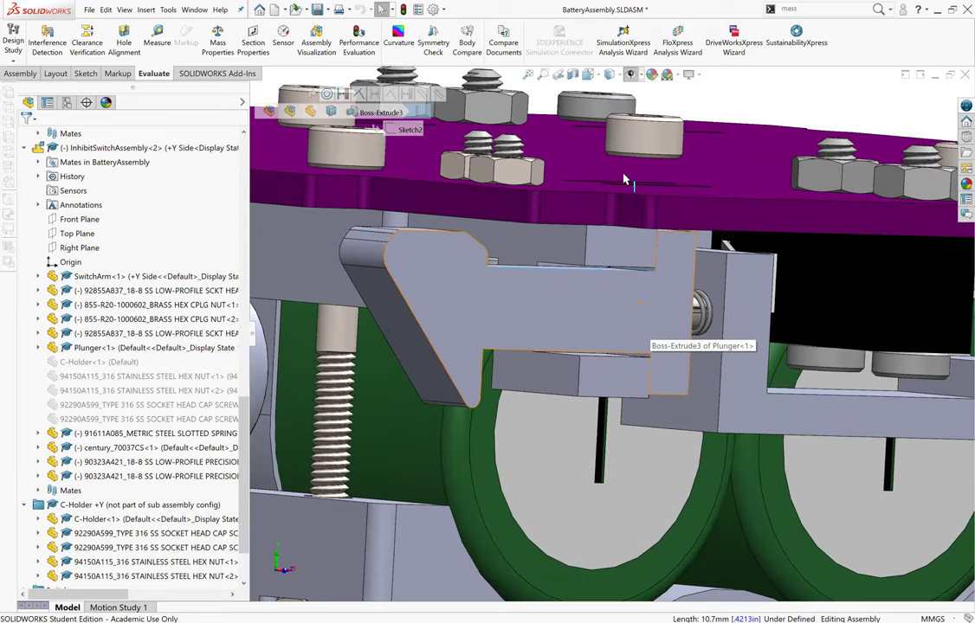
pyautogui.scroll(-3, 627, 324)
pyautogui.scroll(-3, 642, 248)
pyautogui.scroll(-2, 641, 247)
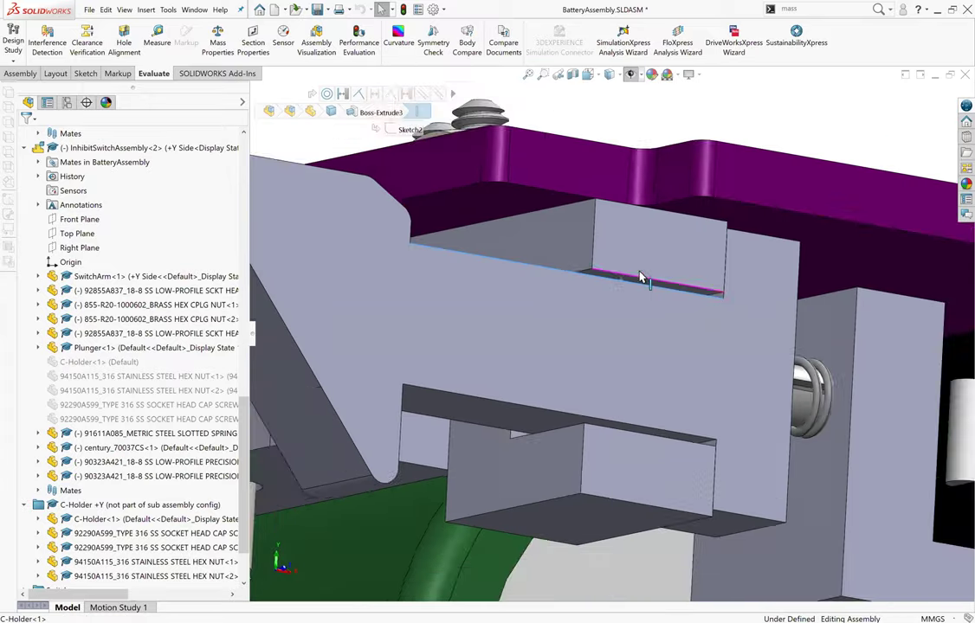
pyautogui.scroll(-2, 620, 289)
pyautogui.scroll(-2, 610, 290)
pyautogui.scroll(-2, 609, 290)
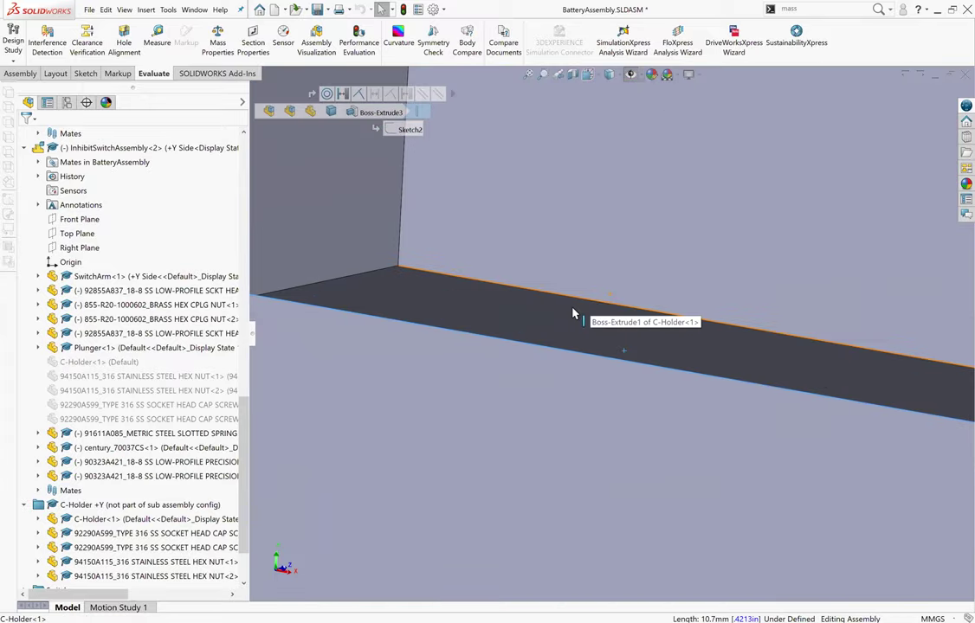
pyautogui.scroll(2, 606, 441)
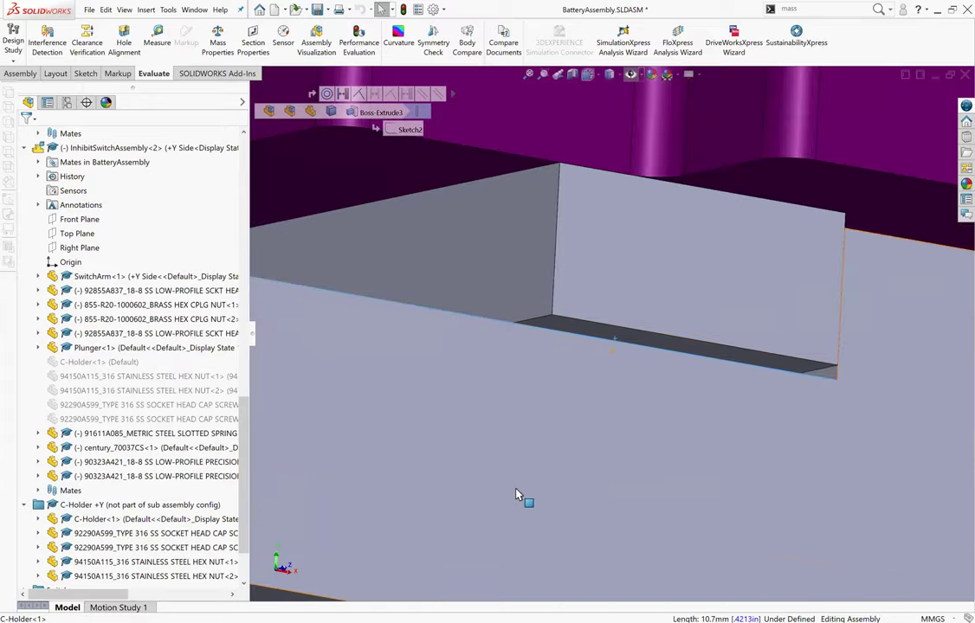
pyautogui.scroll(2, 563, 472)
pyautogui.scroll(1, 676, 458)
pyautogui.scroll(-1, 686, 456)
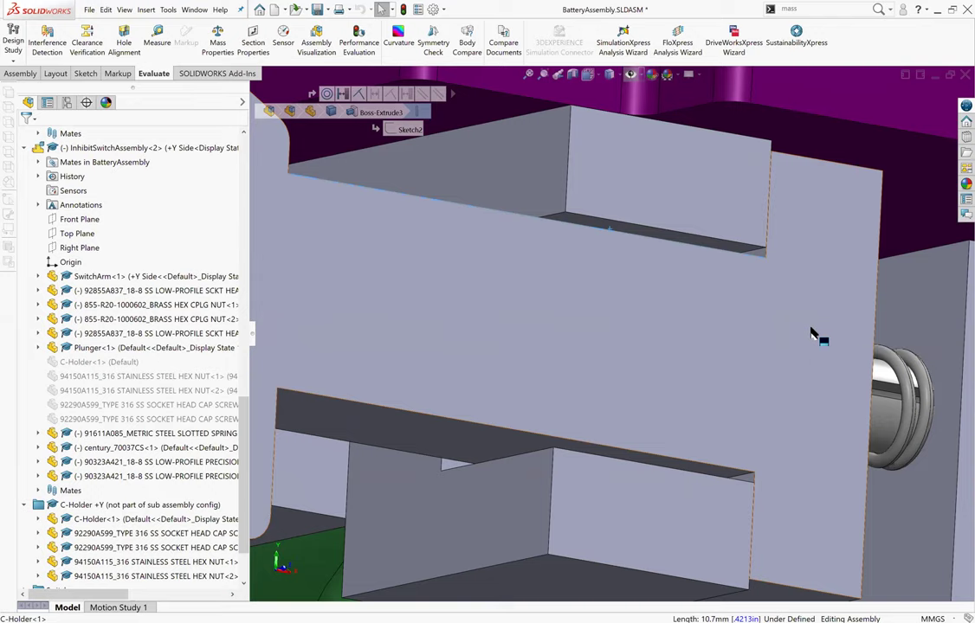
pyautogui.scroll(3, 629, 408)
pyautogui.scroll(1, 724, 333)
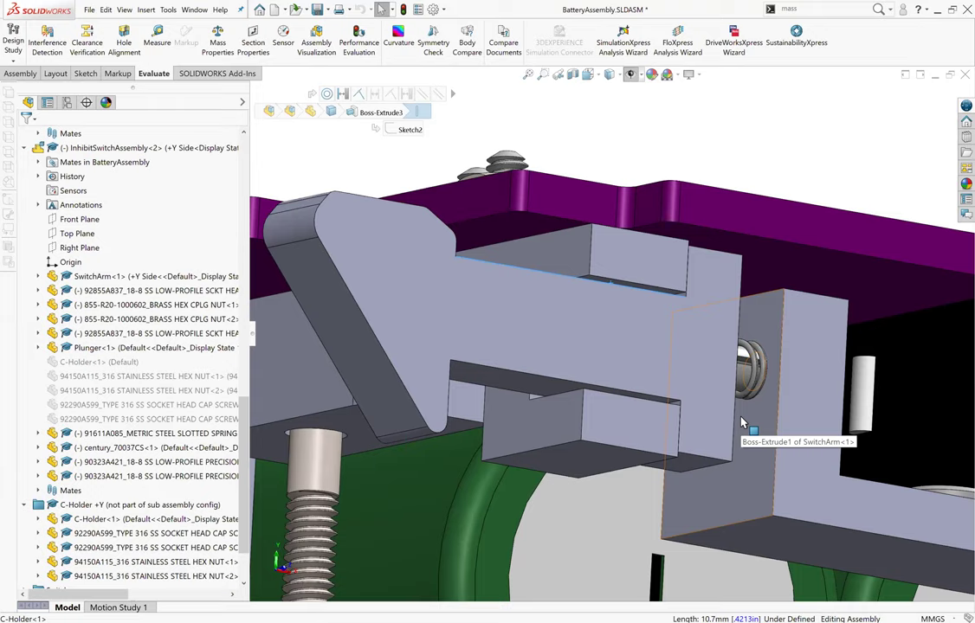
pyautogui.scroll(1, 659, 441)
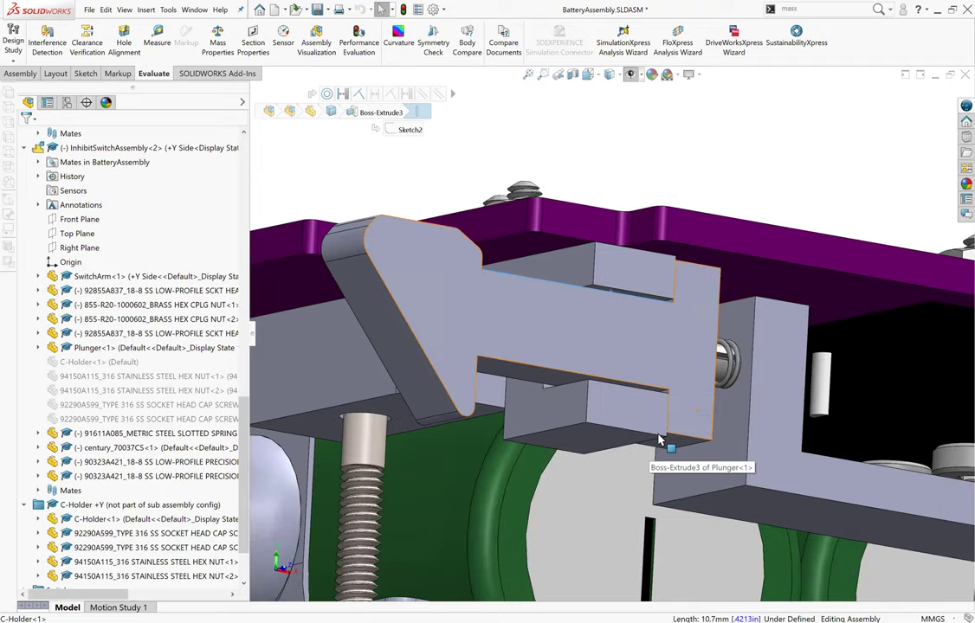
pyautogui.scroll(1, 659, 441)
pyautogui.scroll(1, 660, 441)
pyautogui.scroll(1, 489, 496)
pyautogui.scroll(-2, 530, 417)
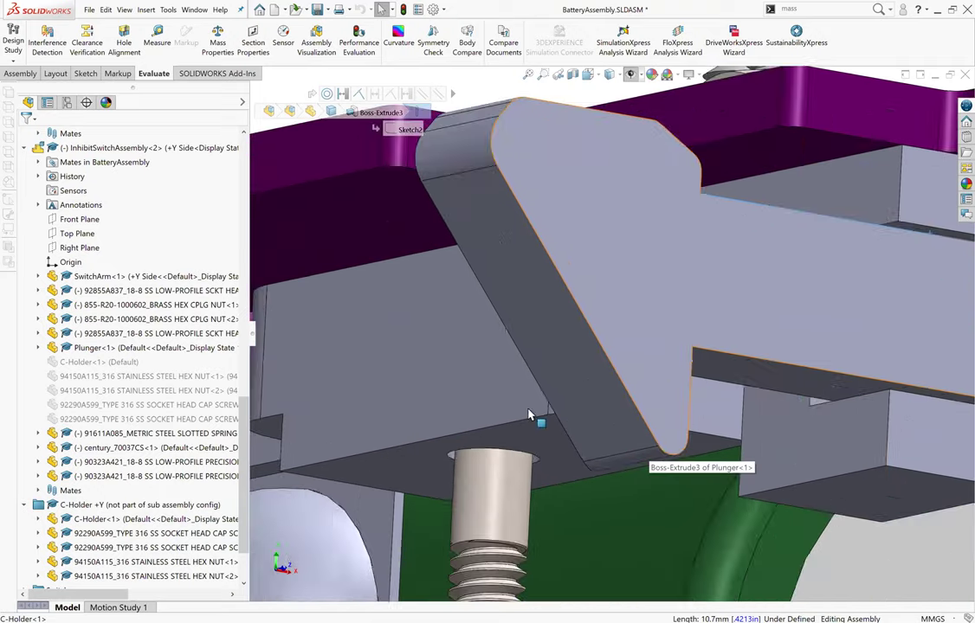
pyautogui.scroll(-3, 533, 396)
pyautogui.scroll(1, 540, 376)
pyautogui.scroll(2, 681, 403)
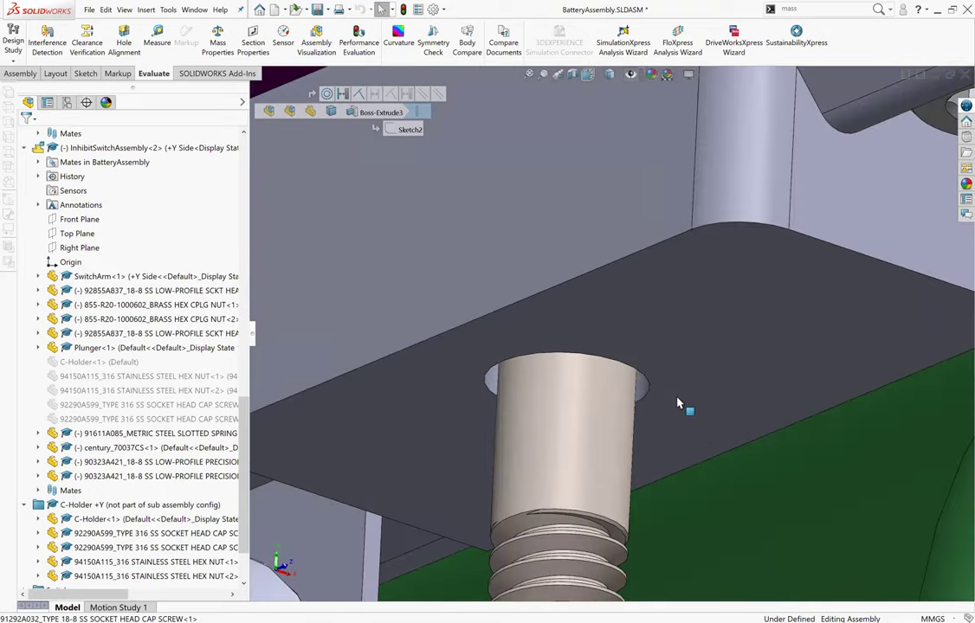
pyautogui.scroll(2, 735, 425)
pyautogui.scroll(1, 710, 422)
pyautogui.scroll(5, 710, 422)
pyautogui.scroll(1, 693, 415)
pyautogui.moveTo(675, 363)
pyautogui.mouseDown(button='middle')
pyautogui.moveTo(666, 405)
pyautogui.moveTo(597, 441)
pyautogui.mouseUp(button='middle')
pyautogui.scroll(-2, 592, 446)
pyautogui.scroll(-2, 591, 446)
pyautogui.scroll(2, 522, 352)
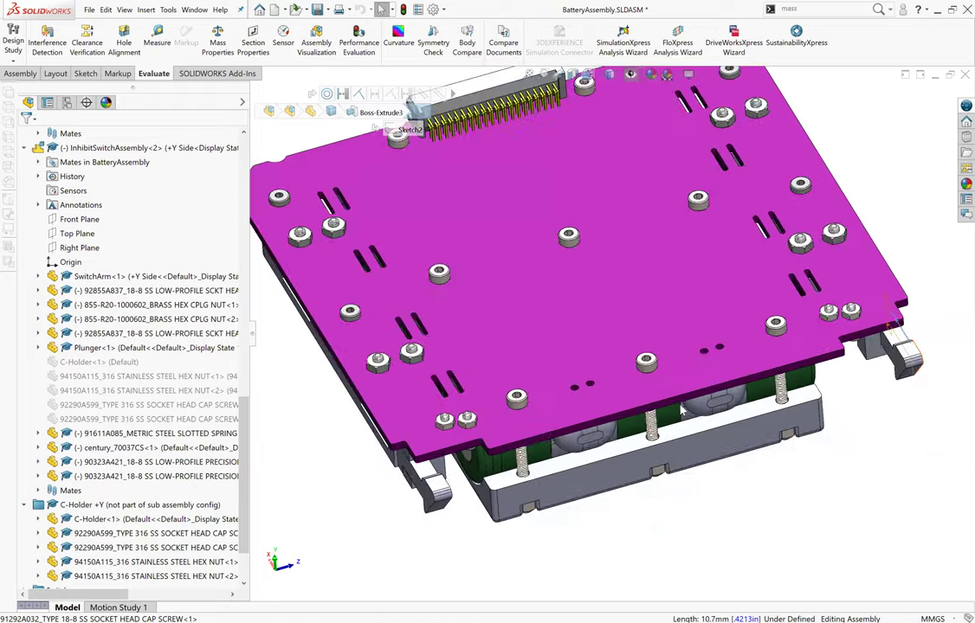
pyautogui.scroll(2, 553, 367)
pyautogui.scroll(-3, 595, 361)
pyautogui.scroll(-1, 588, 346)
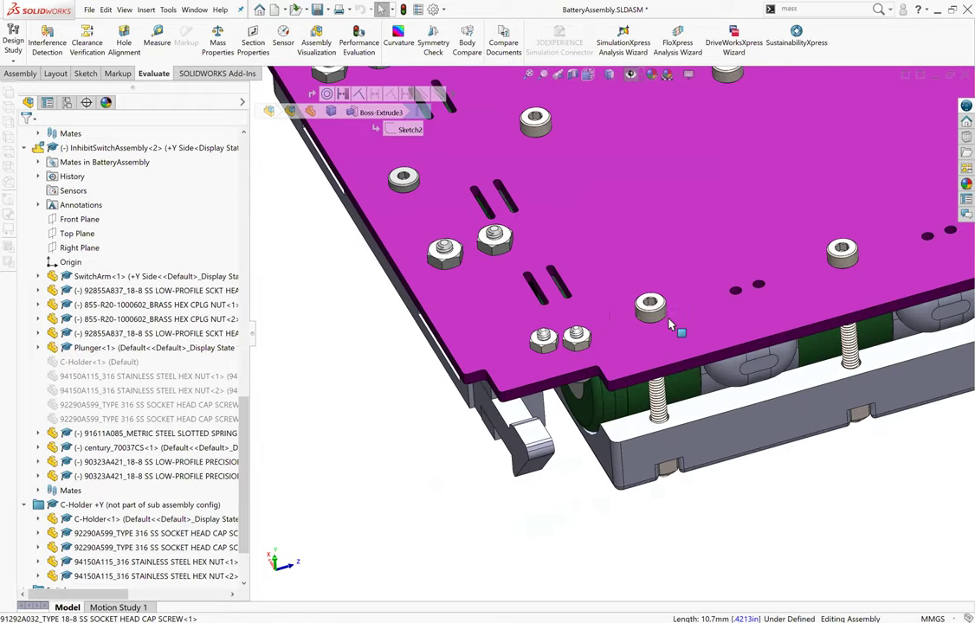
pyautogui.scroll(-2, 600, 335)
pyautogui.scroll(-2, 483, 300)
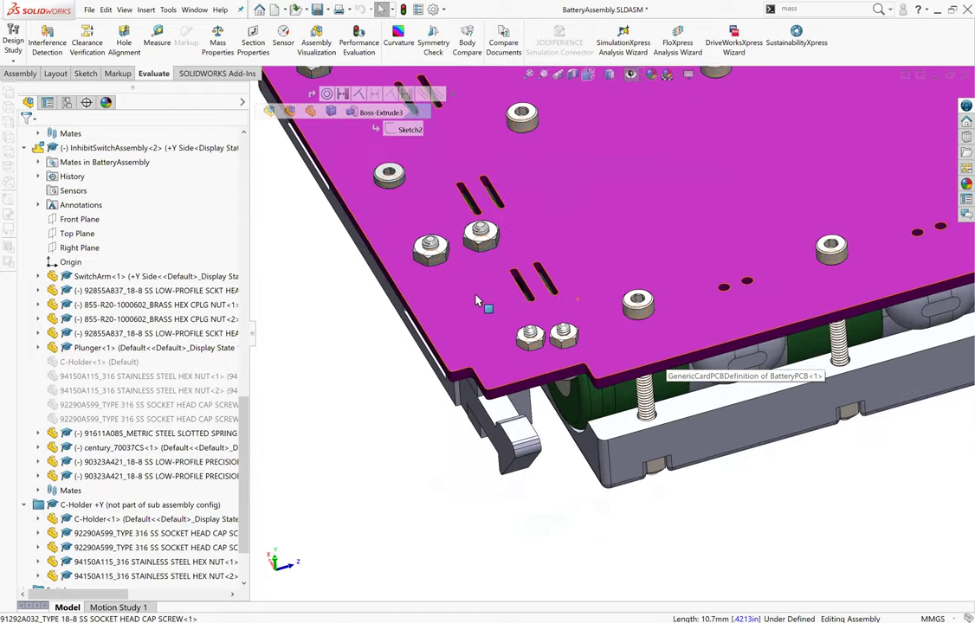
pyautogui.scroll(-1, 483, 300)
pyautogui.scroll(-1, 359, 331)
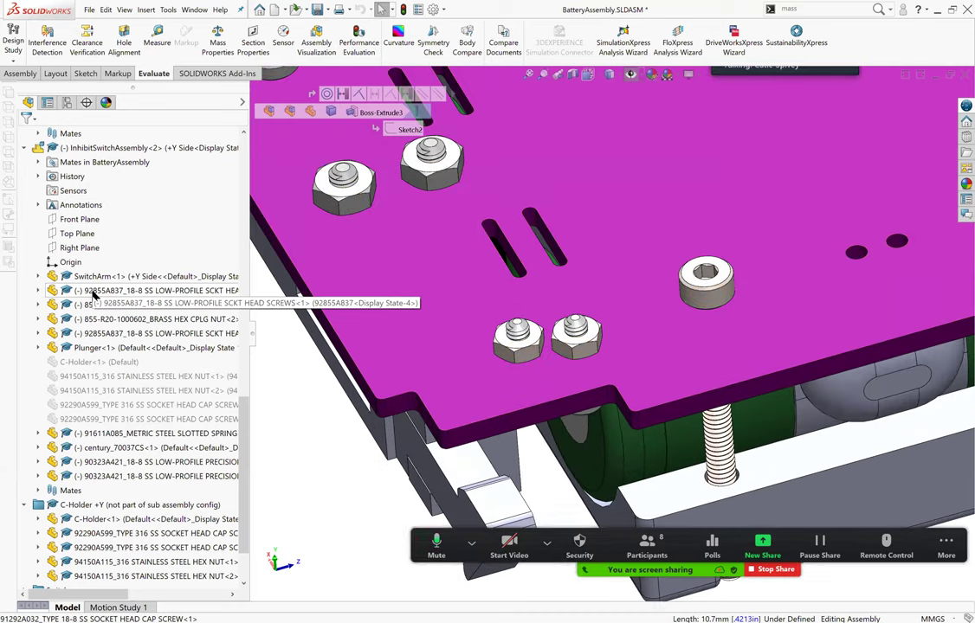
pyautogui.click(86, 290)
pyautogui.scroll(2, 387, 319)
pyautogui.scroll(2, 387, 289)
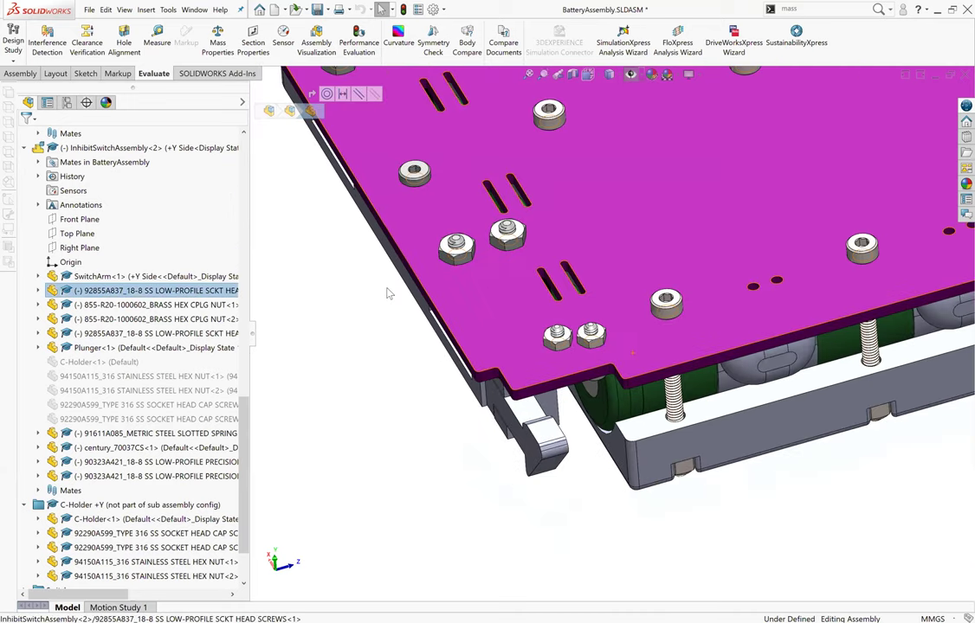
pyautogui.scroll(2, 387, 289)
pyautogui.scroll(2, 632, 299)
pyautogui.scroll(-1, 130, 295)
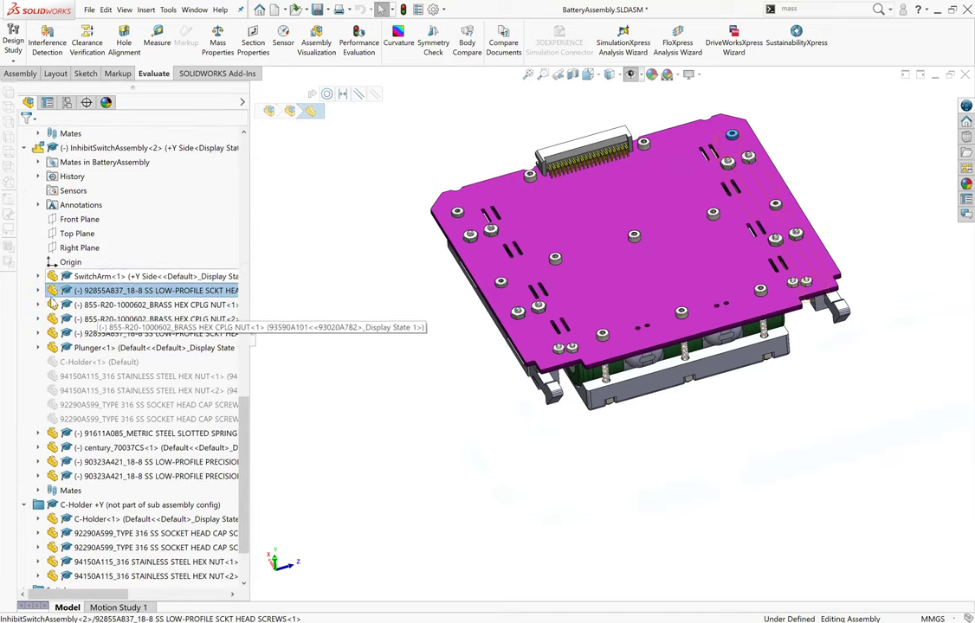
pyautogui.click(38, 290)
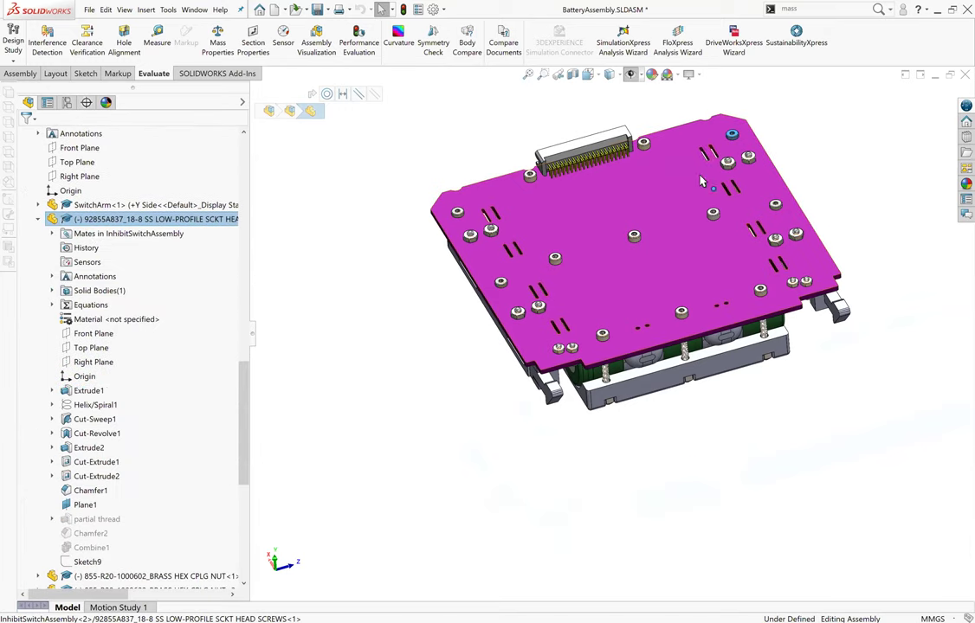
pyautogui.scroll(-2, 723, 169)
pyautogui.scroll(-2, 722, 134)
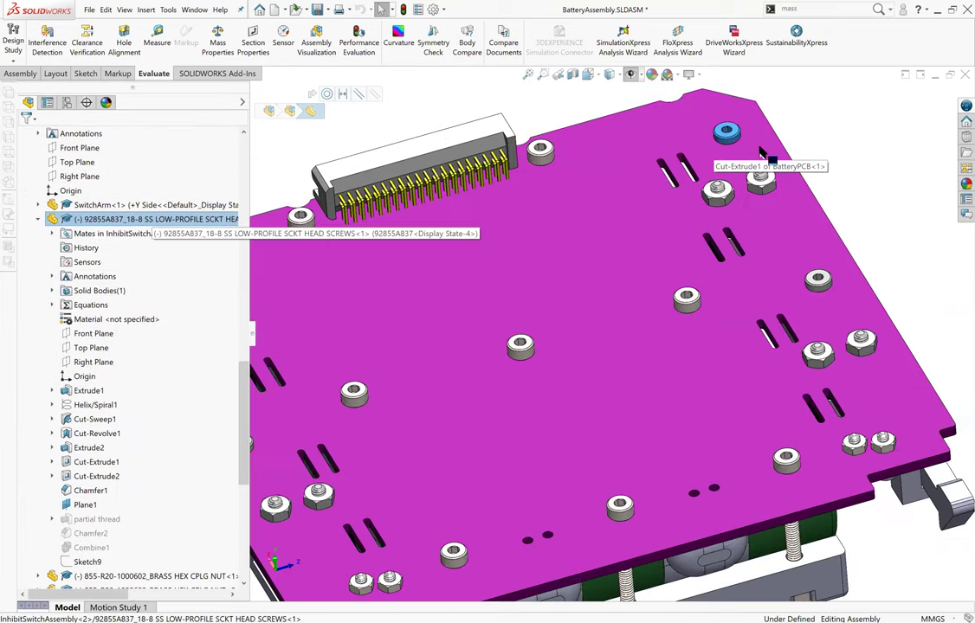
pyautogui.scroll(-1, 732, 132)
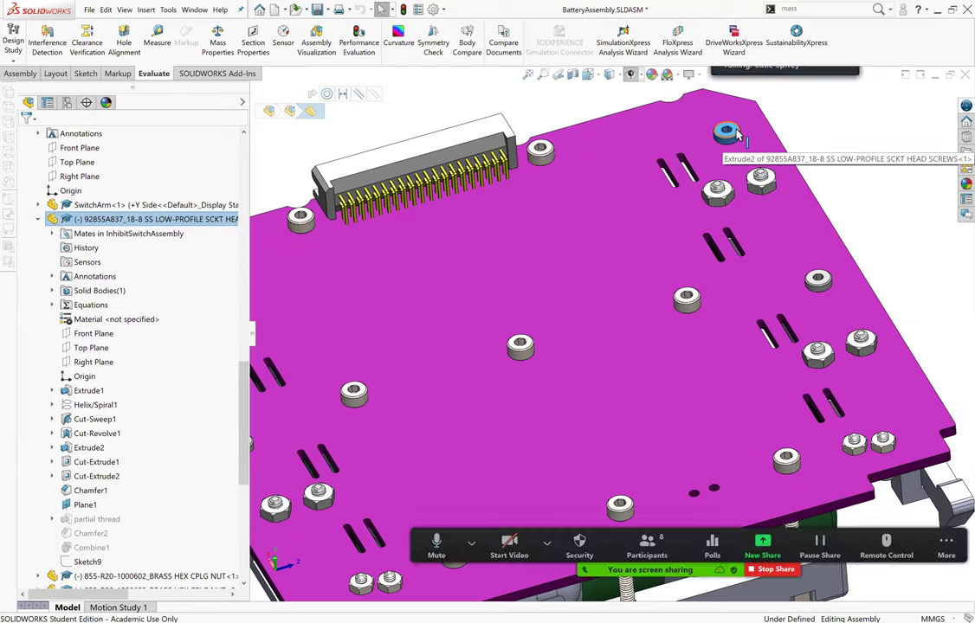
pyautogui.click(732, 135)
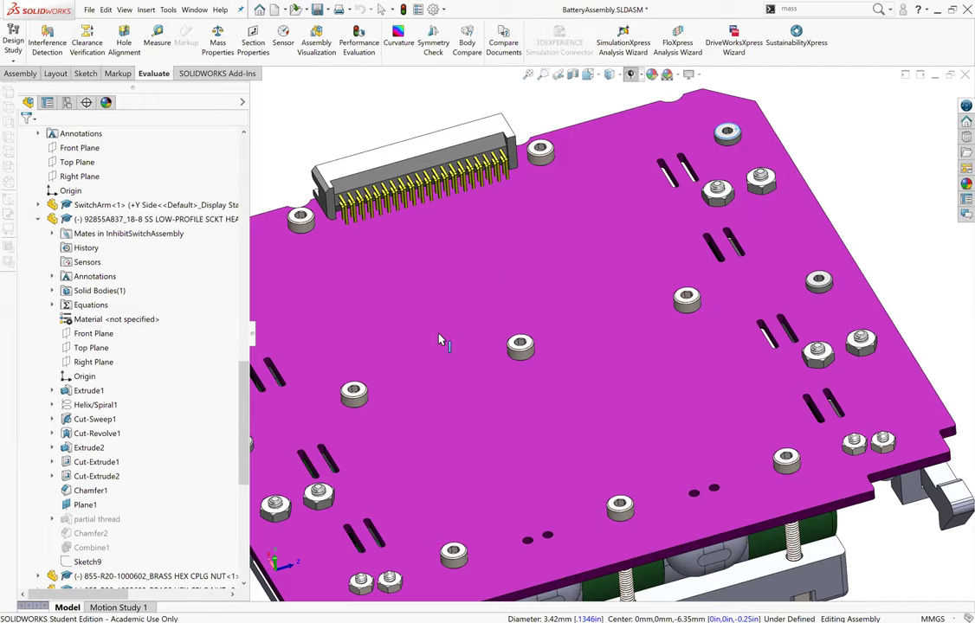
pyautogui.press('f')
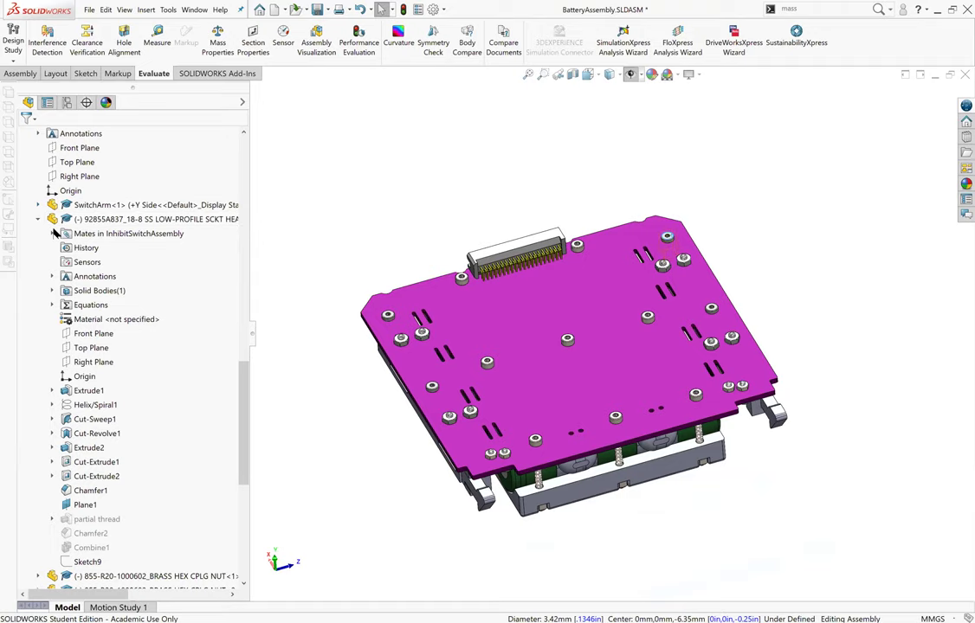
pyautogui.scroll(-2, 491, 314)
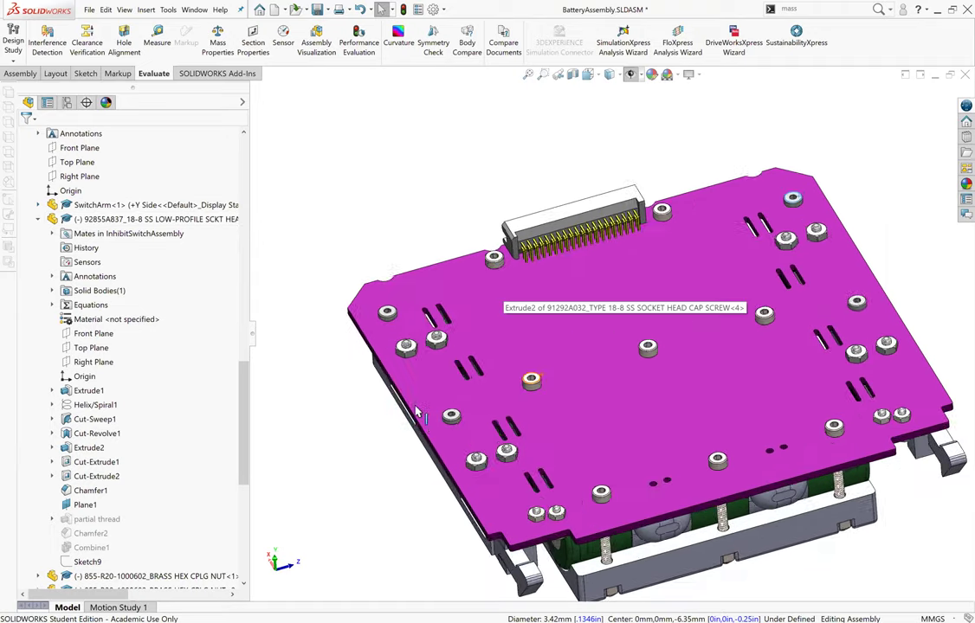
pyautogui.scroll(-2, 489, 346)
pyautogui.scroll(-3, 493, 363)
pyautogui.scroll(-2, 472, 366)
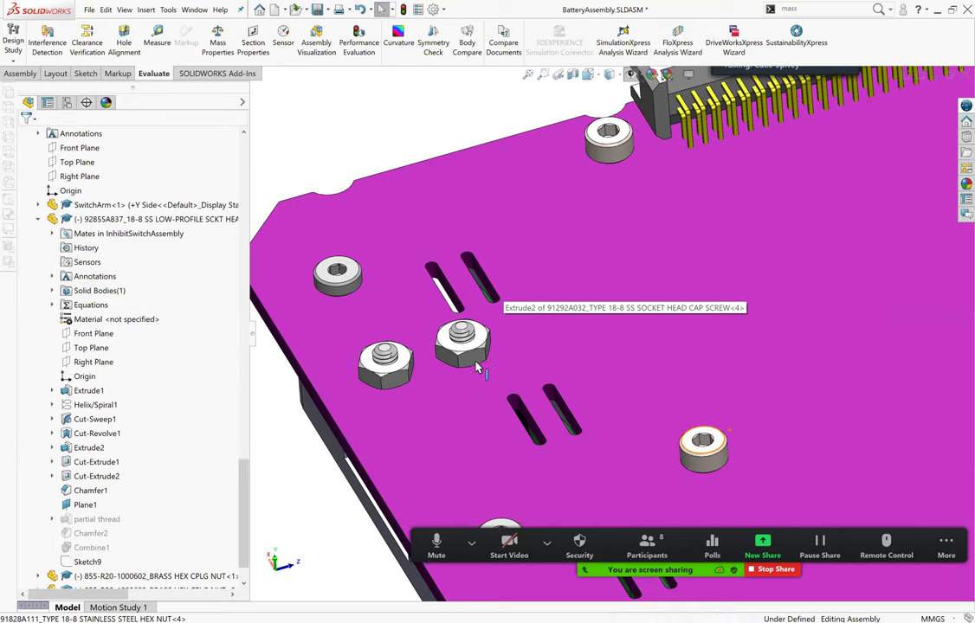
pyautogui.click(475, 369)
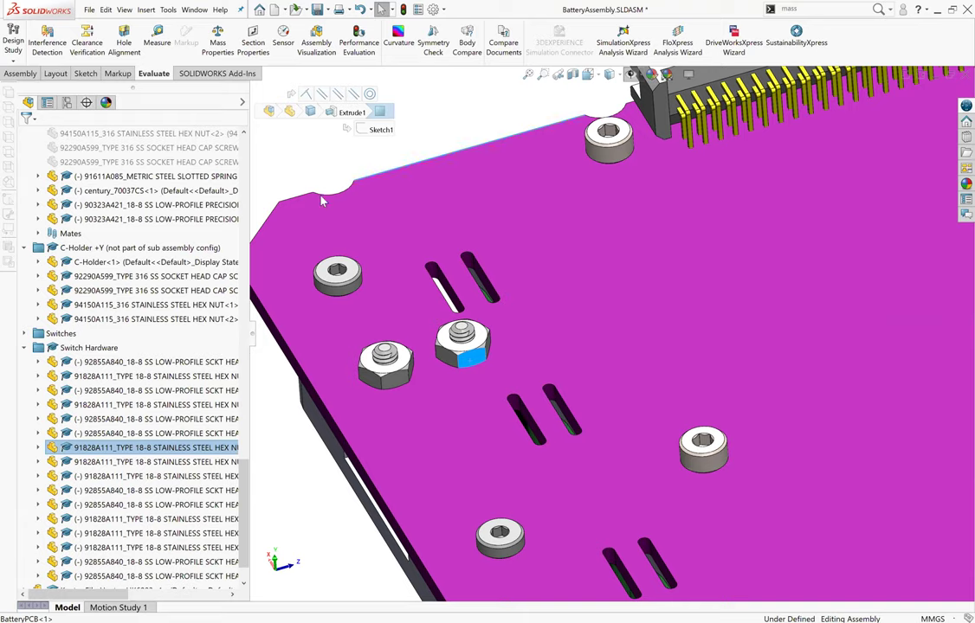
pyautogui.click(333, 164)
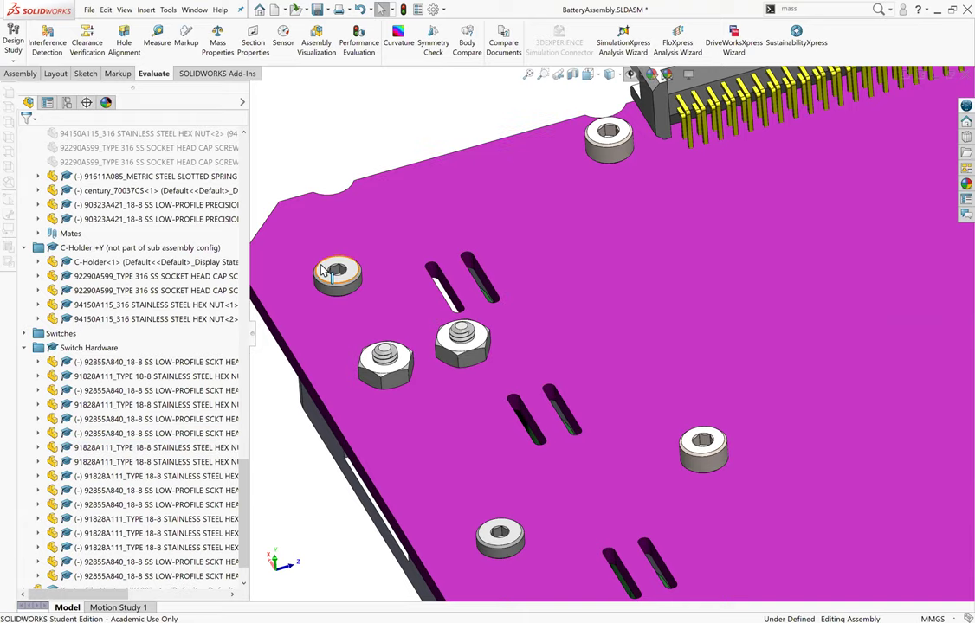
pyautogui.click(37, 362)
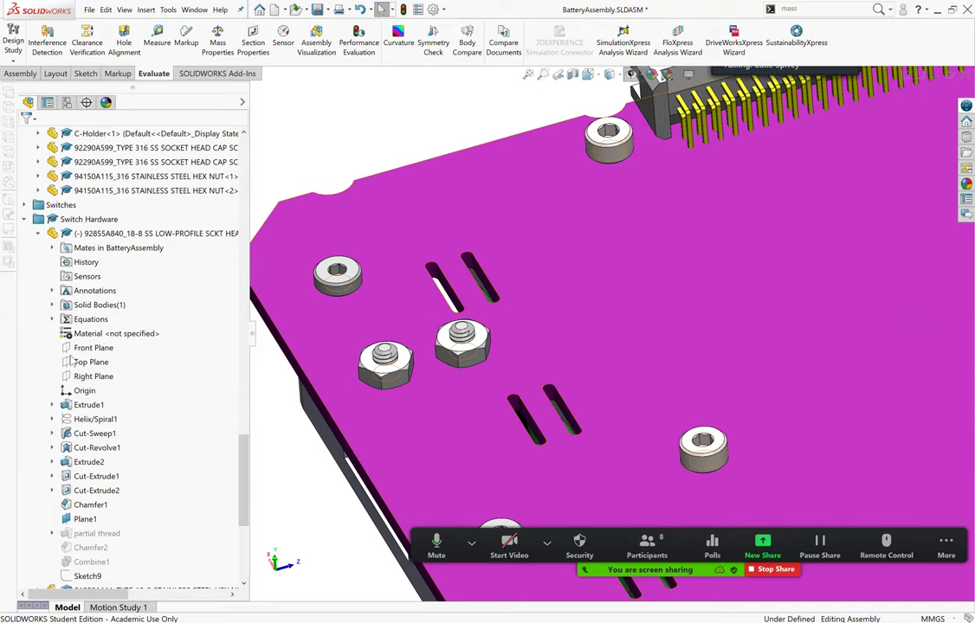
pyautogui.click(91, 362)
pyautogui.scroll(1, 686, 399)
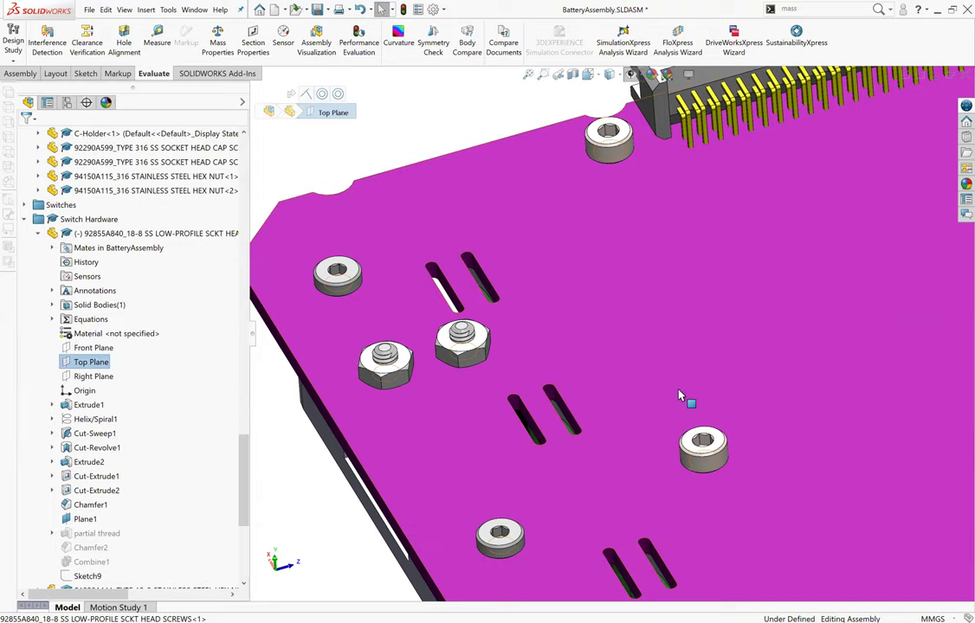
pyautogui.scroll(1, 739, 429)
pyautogui.scroll(2, 696, 381)
pyautogui.scroll(1, 491, 351)
pyautogui.scroll(-1, 489, 351)
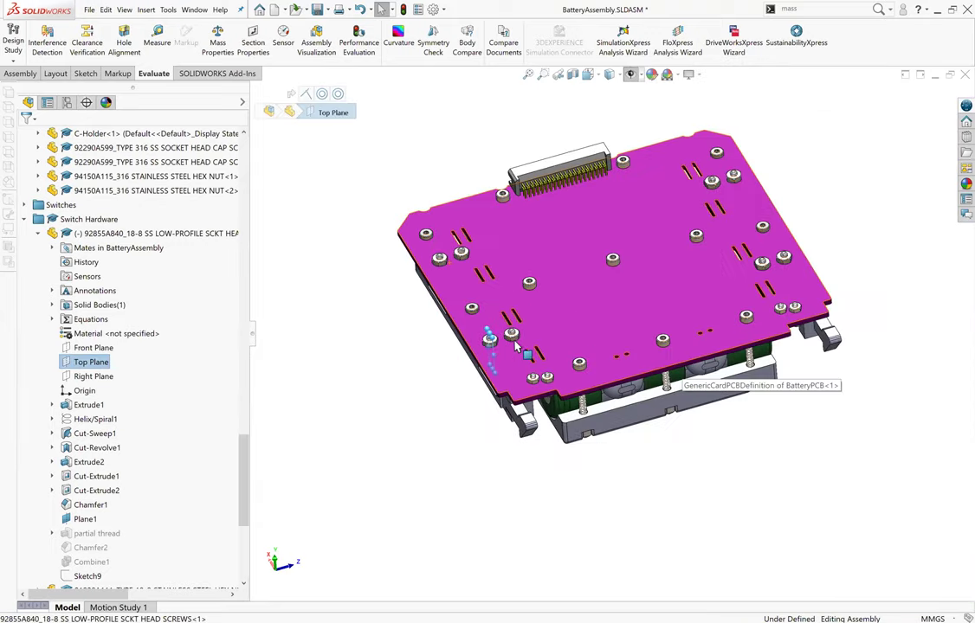
pyautogui.scroll(-1, 510, 351)
pyautogui.scroll(-2, 511, 347)
pyautogui.scroll(-1, 554, 320)
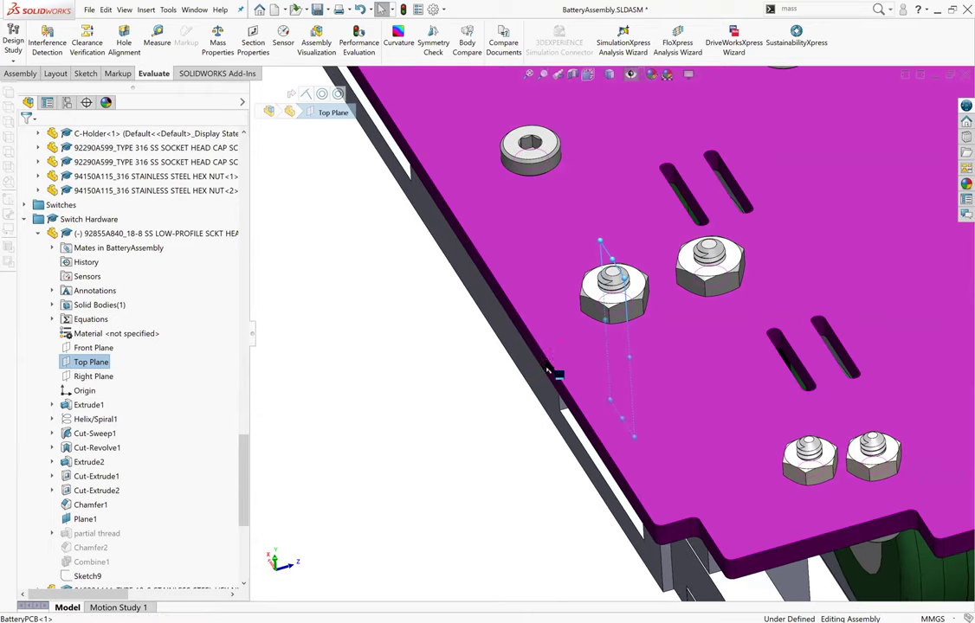
pyautogui.moveTo(519, 273); pyautogui.dragTo(479, 377, button='middle')
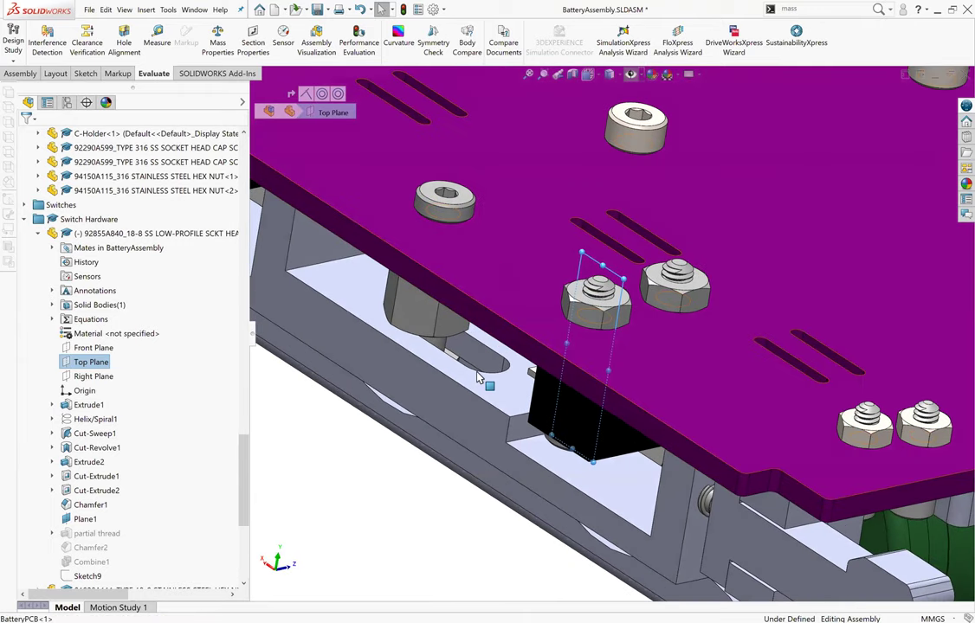
pyautogui.scroll(1, 481, 381)
pyautogui.scroll(1, 485, 383)
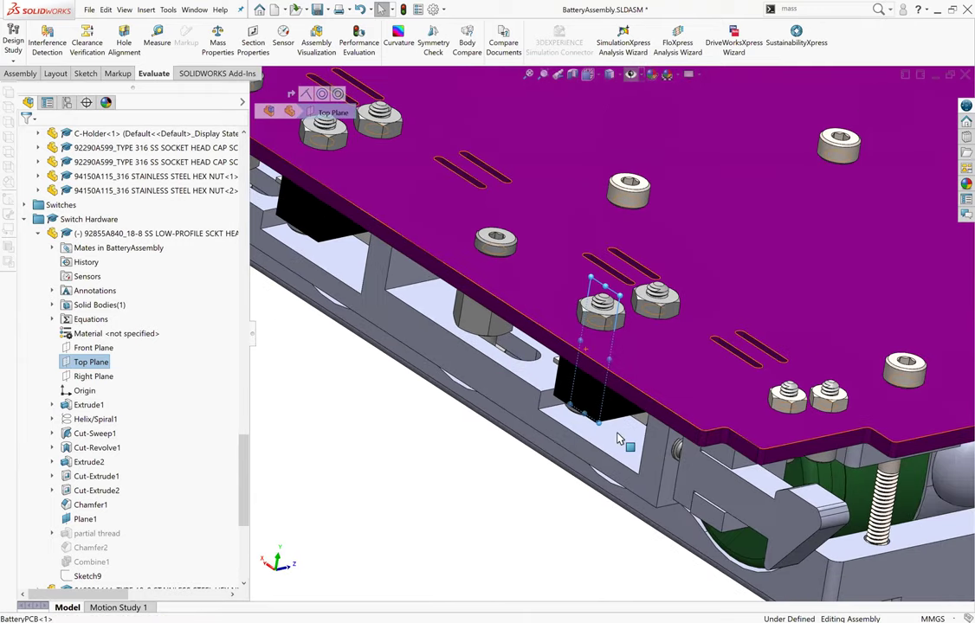
pyautogui.scroll(1, 662, 302)
pyautogui.scroll(1, 628, 303)
pyautogui.scroll(1, 611, 286)
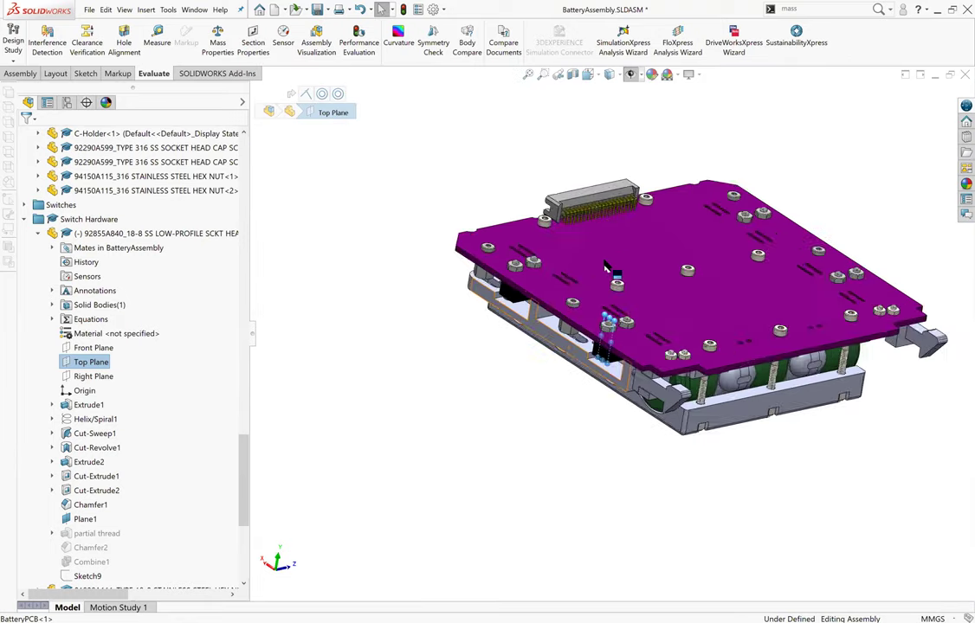
pyautogui.scroll(2, 605, 346)
pyautogui.scroll(-1, 603, 347)
pyautogui.scroll(-1, 601, 363)
pyautogui.scroll(-2, 598, 371)
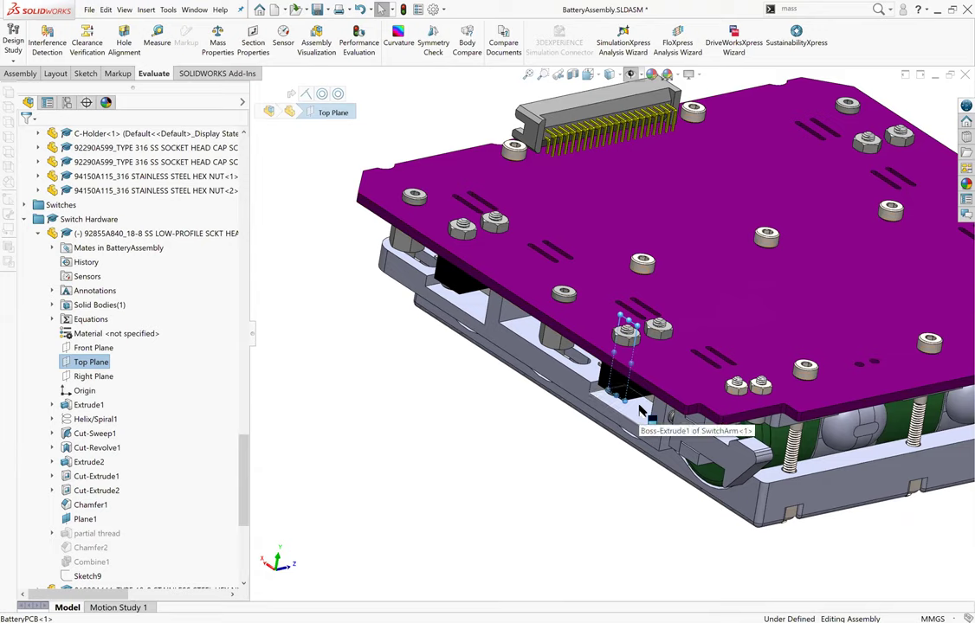
pyautogui.click(438, 379)
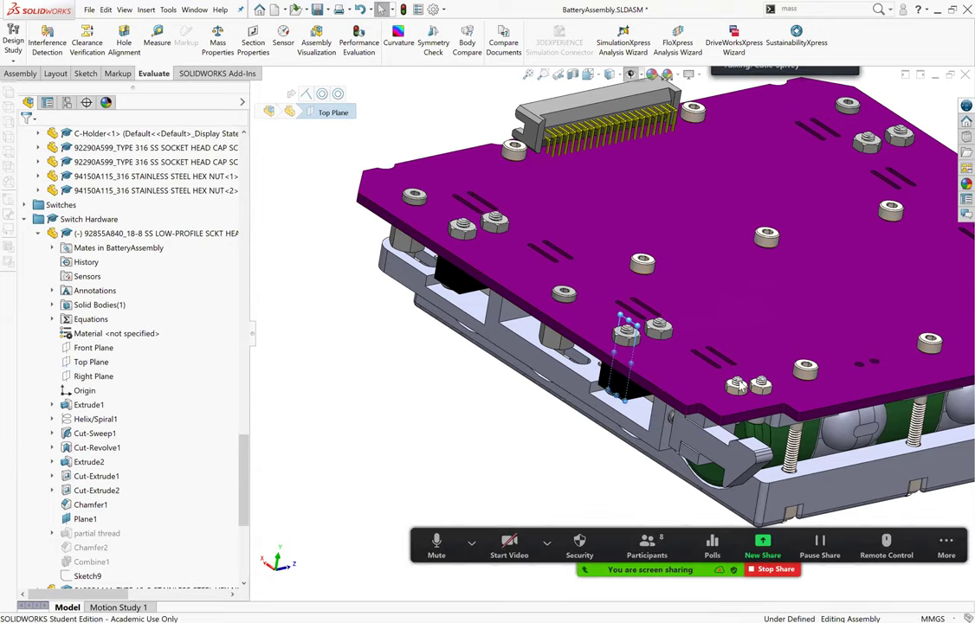
pyautogui.scroll(2, 645, 333)
pyautogui.scroll(2, 554, 290)
pyautogui.scroll(-1, 554, 291)
pyautogui.scroll(-1, 710, 355)
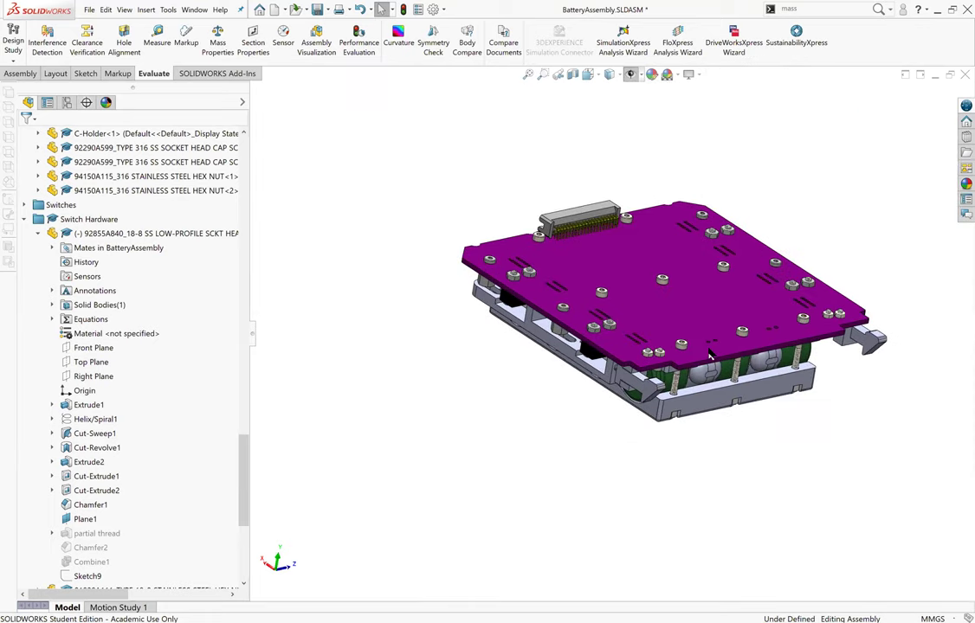
pyautogui.scroll(-2, 709, 355)
pyautogui.scroll(-2, 662, 339)
pyautogui.scroll(-2, 662, 340)
pyautogui.moveTo(663, 340)
pyautogui.mouseDown(button='middle')
pyautogui.moveTo(660, 288)
pyautogui.moveTo(816, 312)
pyautogui.moveTo(821, 341)
pyautogui.moveTo(617, 348)
pyautogui.mouseUp(button='middle')
pyautogui.scroll(3, 660, 288)
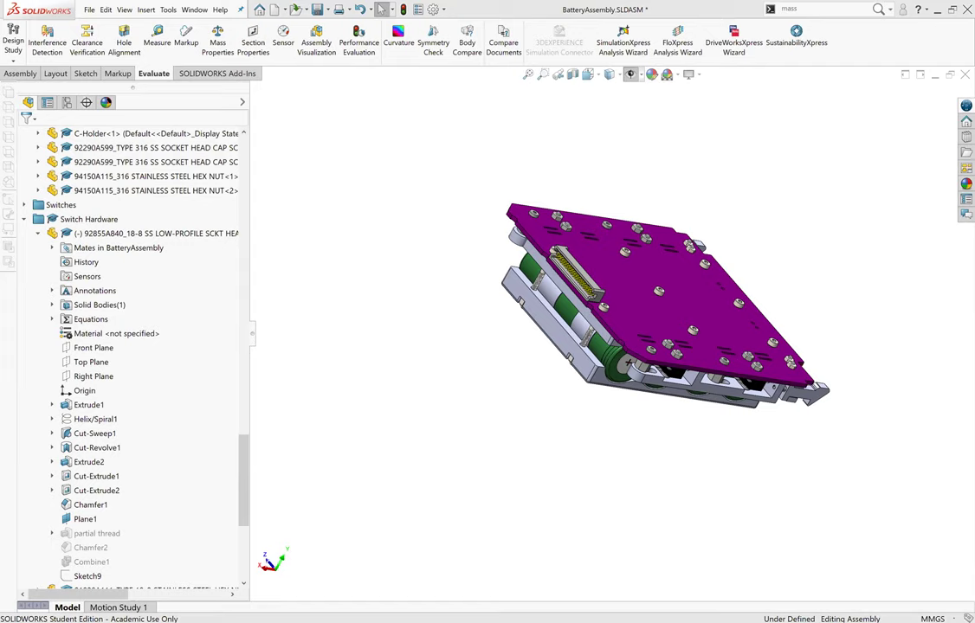
# Switch to the Frame.SLDPRT window and zoom around its slotted v1.2.0 panel.
pyautogui.hotkey('ctrl', 'Tab')
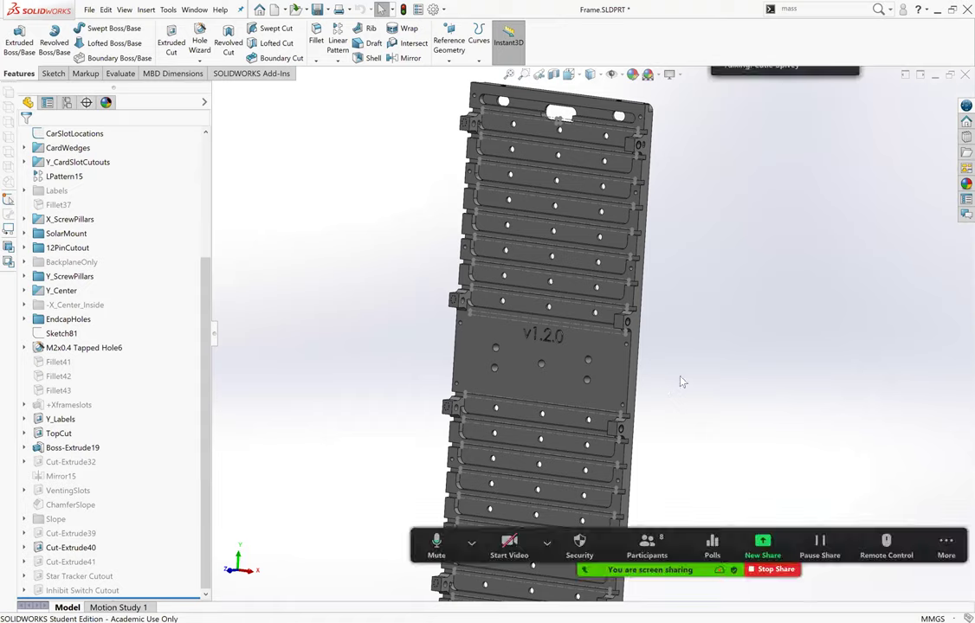
pyautogui.scroll(5, 598, 330)
pyautogui.scroll(-3, 628, 422)
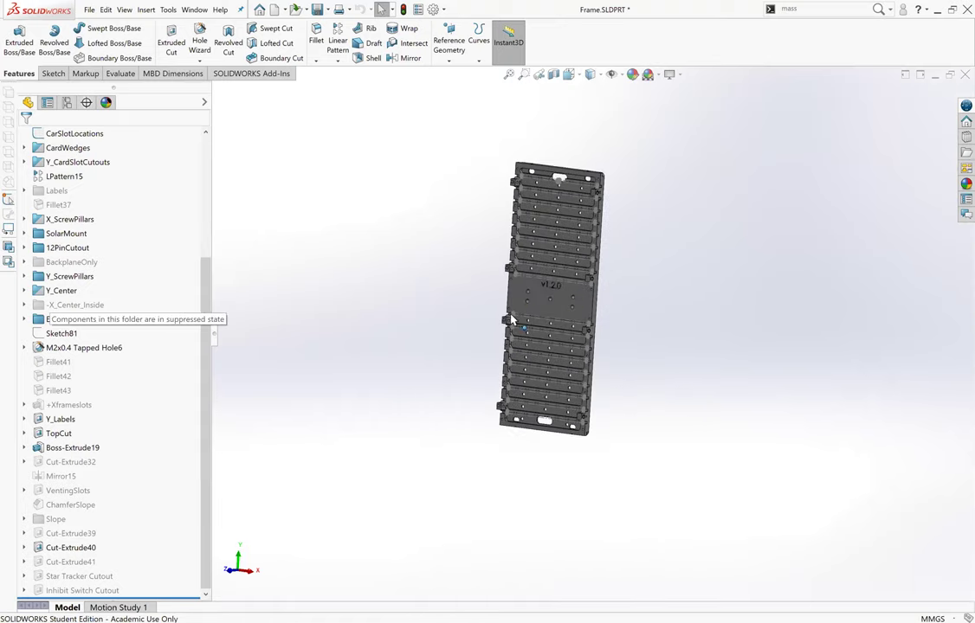
pyautogui.scroll(-1, 511, 320)
pyautogui.scroll(-2, 511, 320)
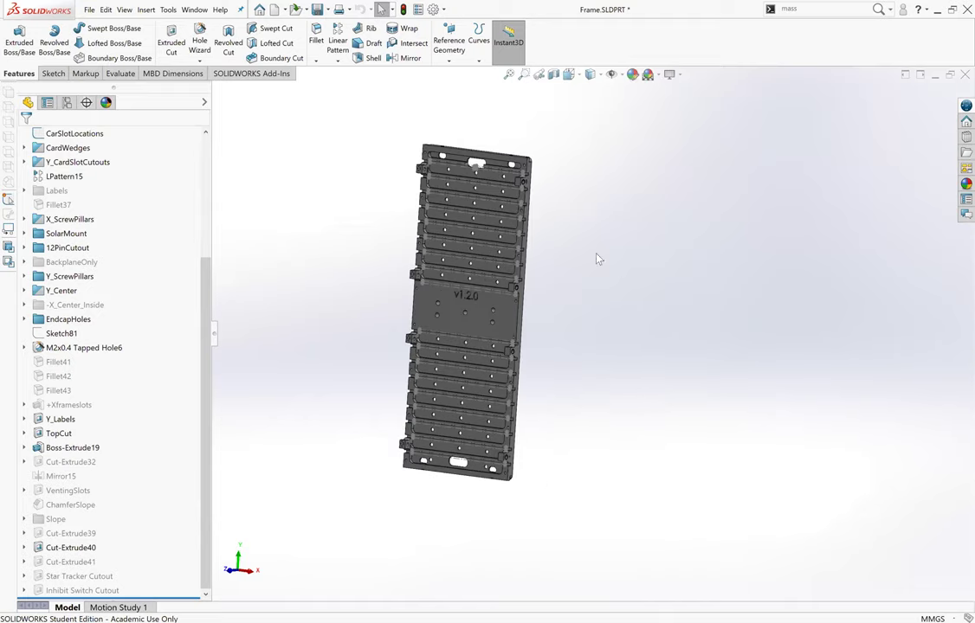
pyautogui.scroll(-3, 551, 305)
pyautogui.scroll(4, 605, 405)
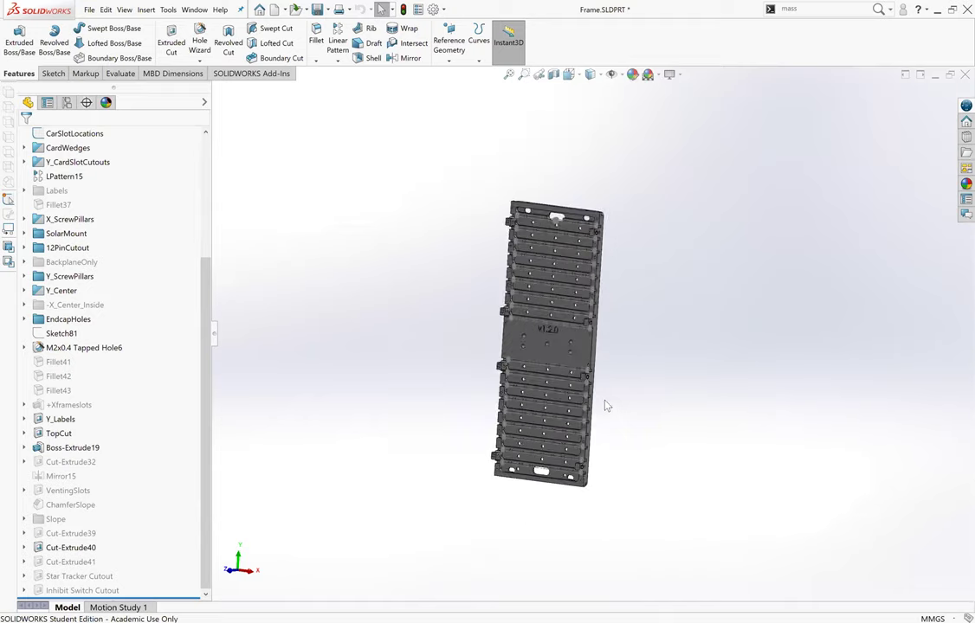
pyautogui.scroll(-1, 623, 333)
pyautogui.scroll(-1, 537, 291)
pyautogui.scroll(-2, 554, 295)
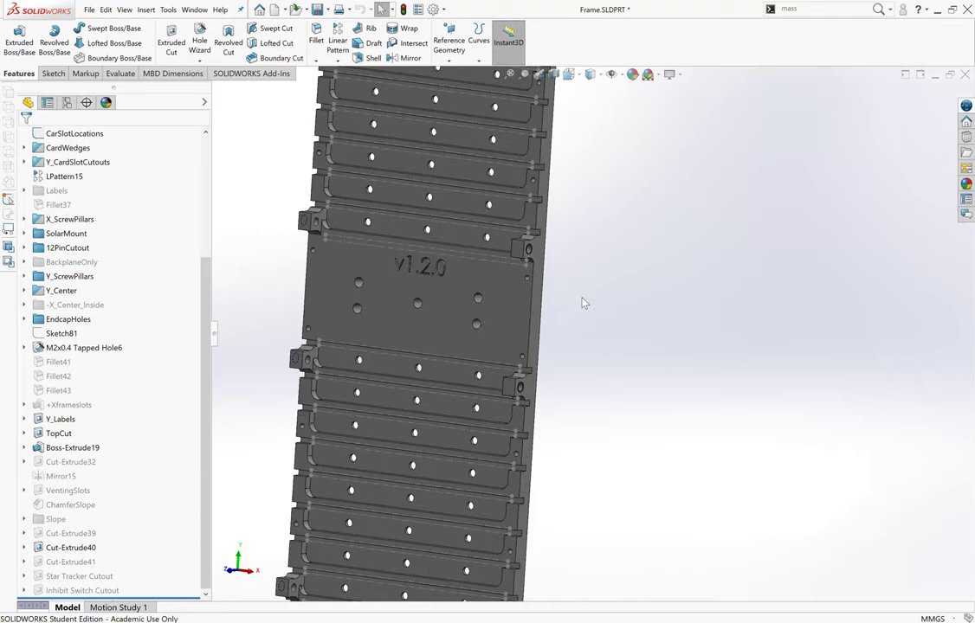
pyautogui.scroll(-2, 571, 296)
pyautogui.scroll(-1, 559, 291)
pyautogui.scroll(2, 576, 338)
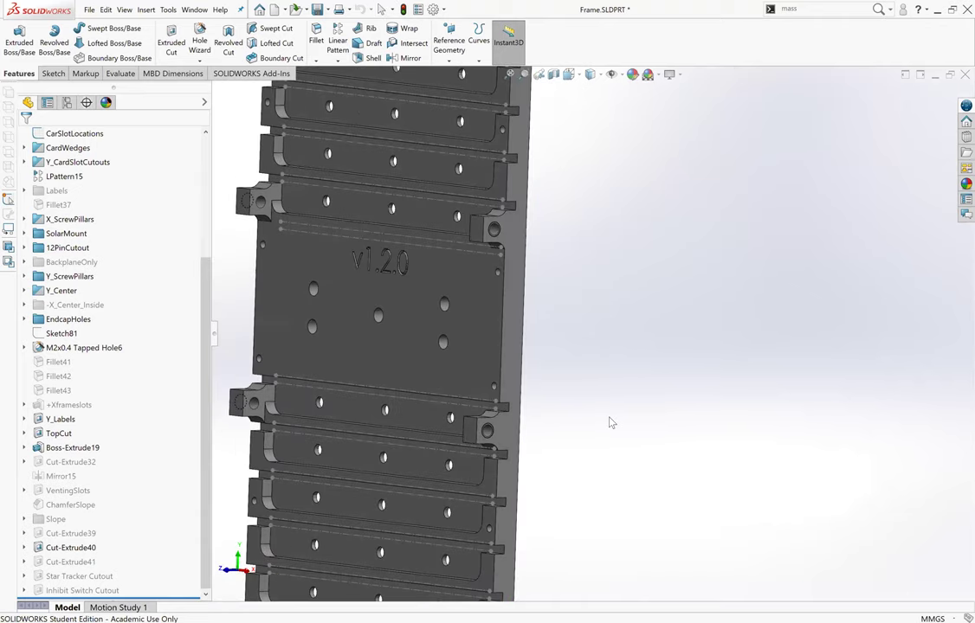
pyautogui.scroll(3, 606, 424)
pyautogui.scroll(1, 580, 446)
pyautogui.scroll(-1, 654, 212)
pyautogui.scroll(-2, 655, 214)
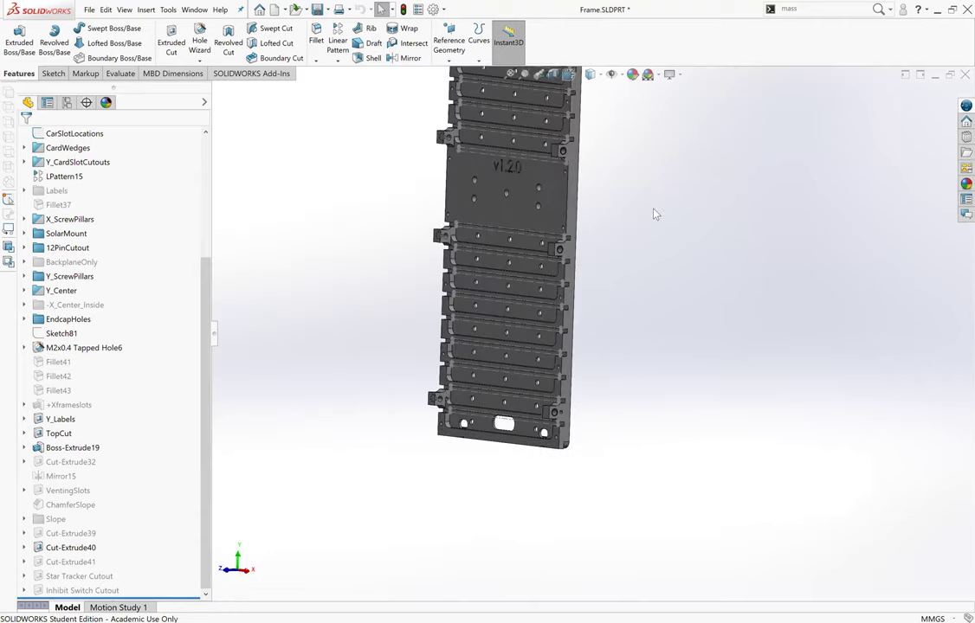
pyautogui.scroll(1, 426, 244)
pyautogui.scroll(-2, 393, 331)
pyautogui.scroll(-1, 406, 315)
pyautogui.scroll(-2, 577, 335)
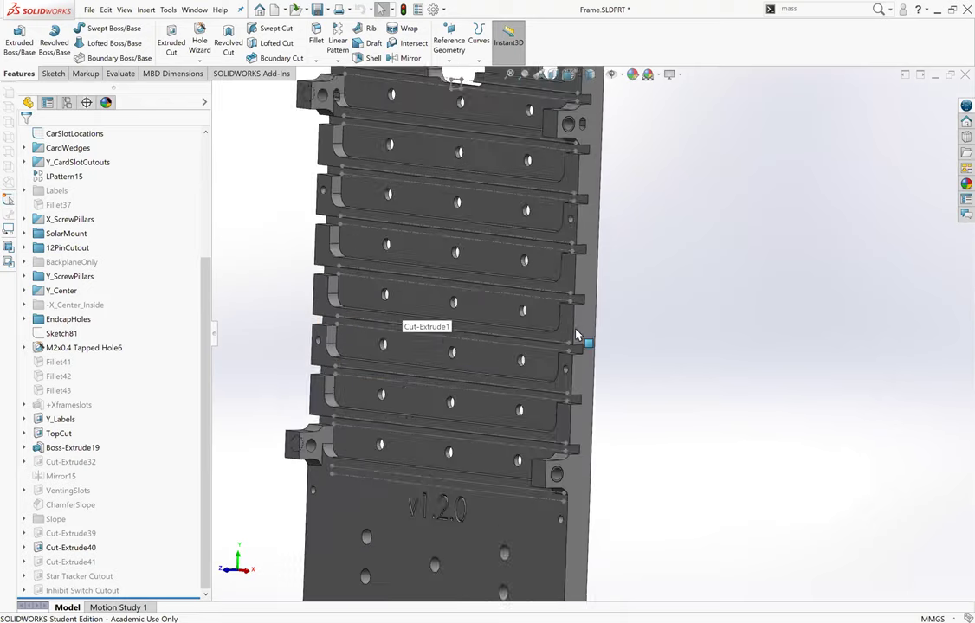
pyautogui.scroll(-1, 632, 364)
pyautogui.scroll(2, 675, 403)
pyautogui.scroll(3, 614, 389)
pyautogui.scroll(-1, 588, 371)
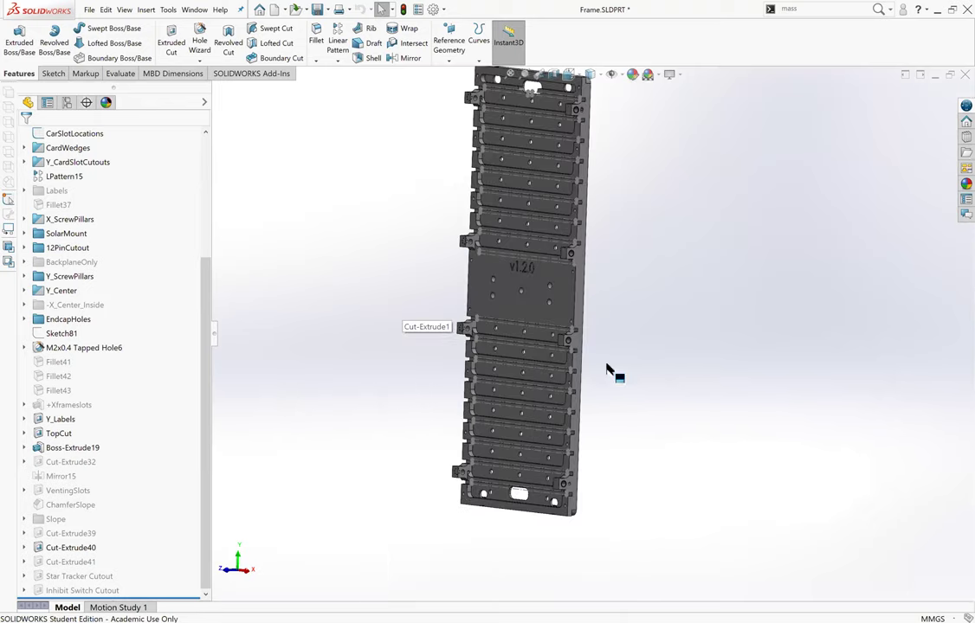
pyautogui.click(782, 9)
pyautogui.write('pl')
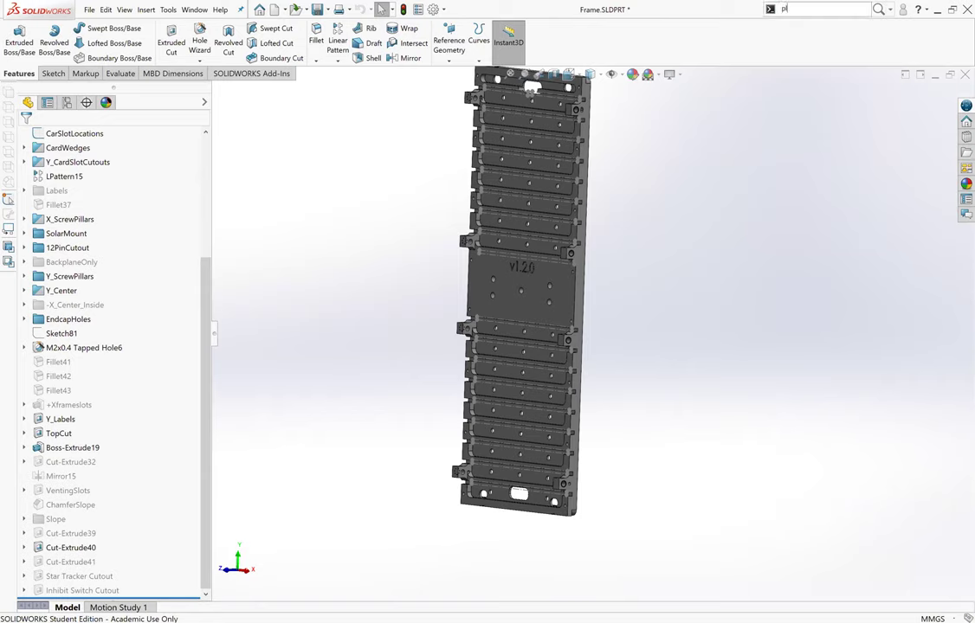
pyautogui.write('ane')
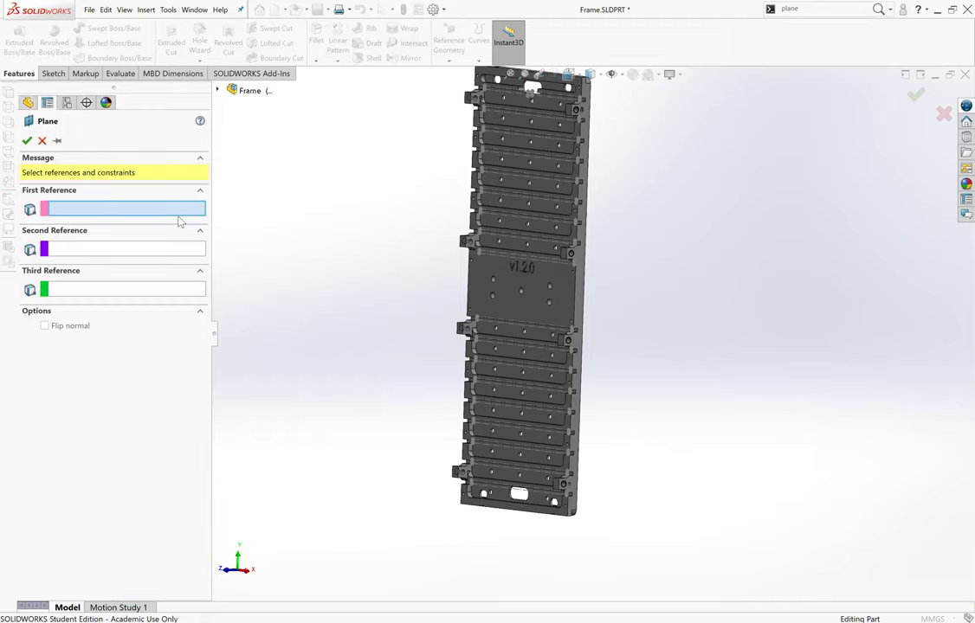
pyautogui.scroll(-3, 595, 300)
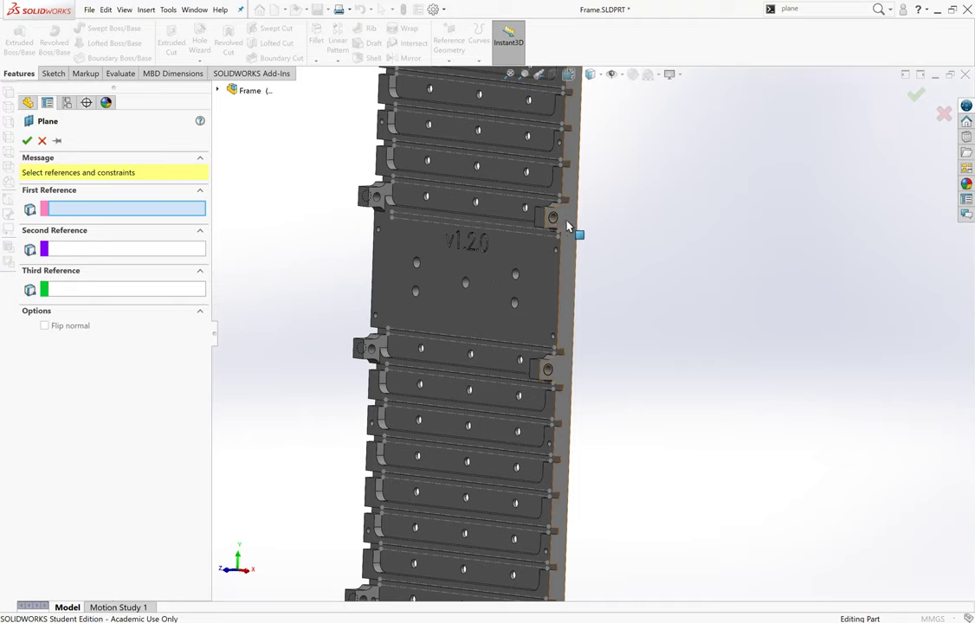
pyautogui.click(568, 226)
pyautogui.scroll(3, 580, 395)
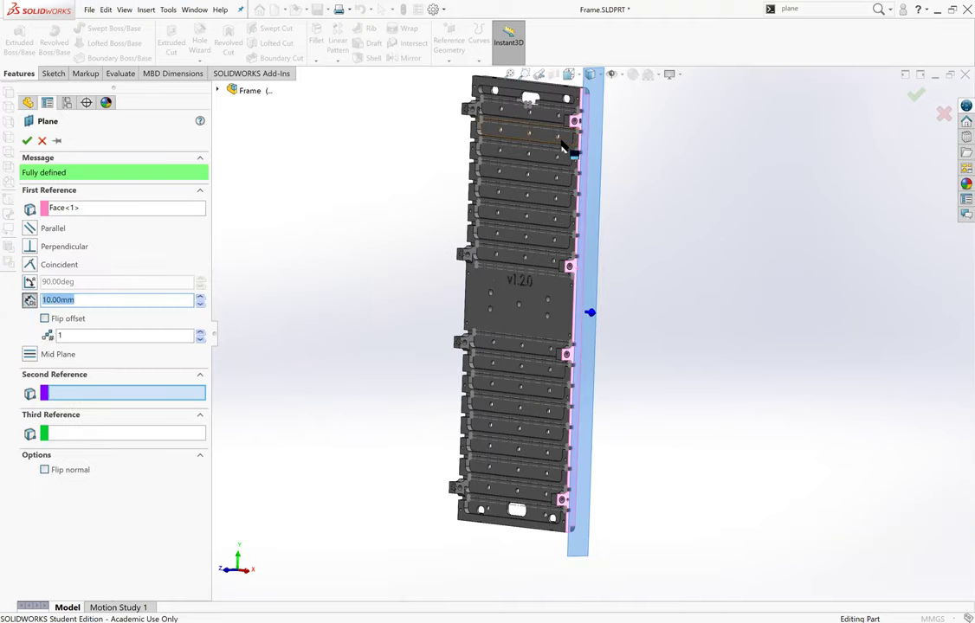
pyautogui.scroll(-2, 569, 143)
pyautogui.scroll(-2, 610, 168)
pyautogui.scroll(-2, 532, 188)
pyautogui.moveTo(544, 191); pyautogui.dragTo(680, 250, button='middle')
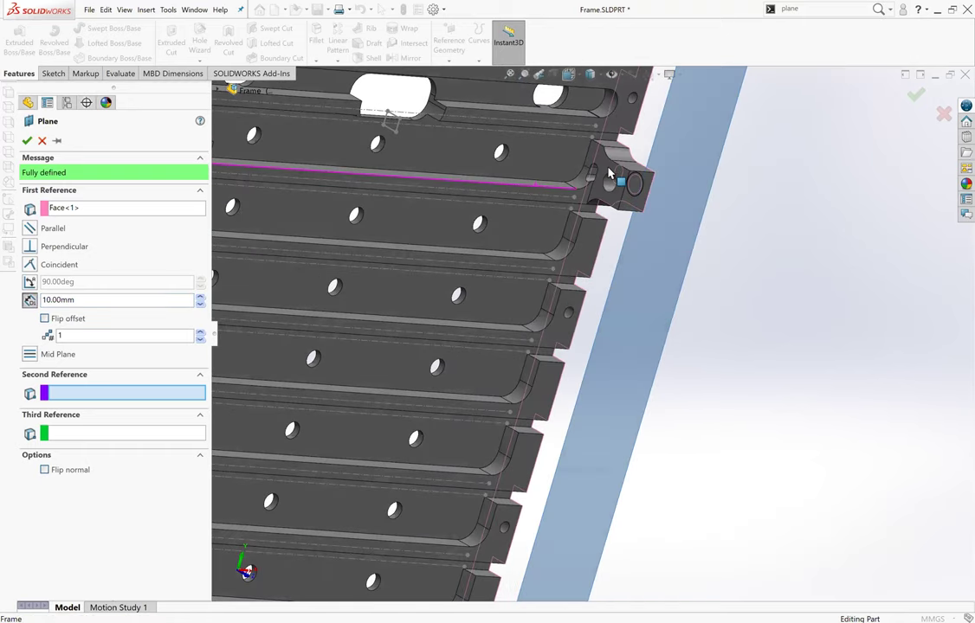
pyautogui.click(611, 177)
pyautogui.moveTo(507, 222)
pyautogui.mouseDown(button='middle')
pyautogui.moveTo(439, 189)
pyautogui.moveTo(444, 245)
pyautogui.moveTo(591, 355)
pyautogui.moveTo(607, 427)
pyautogui.mouseUp(button='middle')
pyautogui.scroll(5, 629, 439)
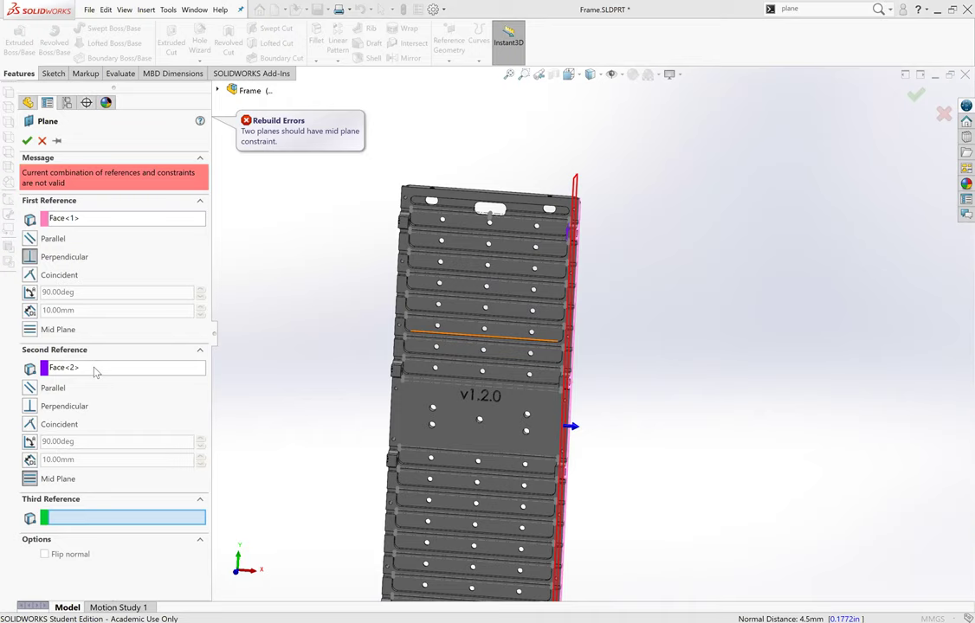
pyautogui.rightClick(62, 368)
pyautogui.click(76, 377)
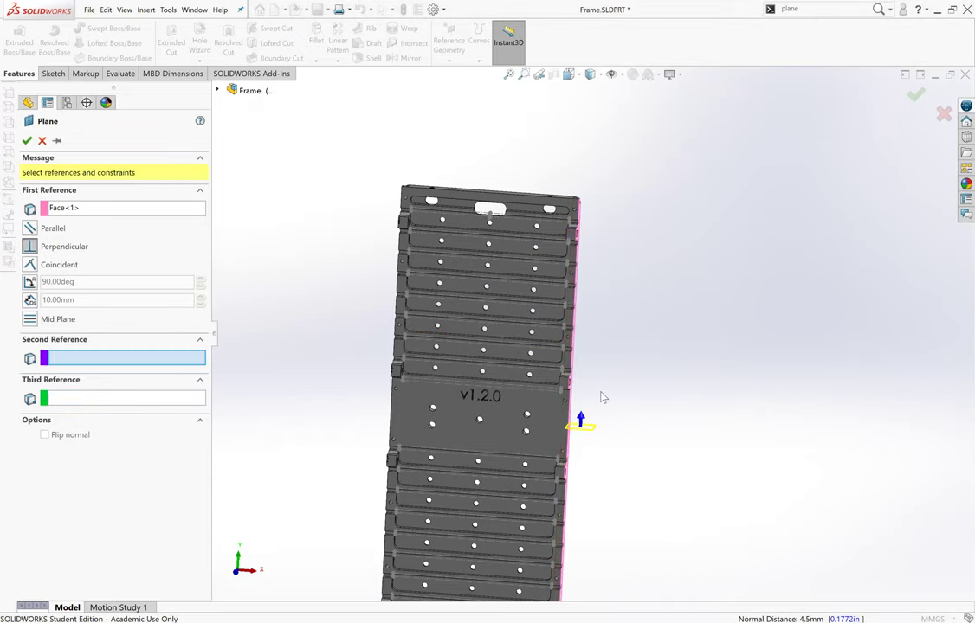
pyautogui.scroll(-1, 602, 397)
pyautogui.scroll(-3, 606, 359)
pyautogui.scroll(-2, 606, 358)
pyautogui.scroll(-1, 635, 404)
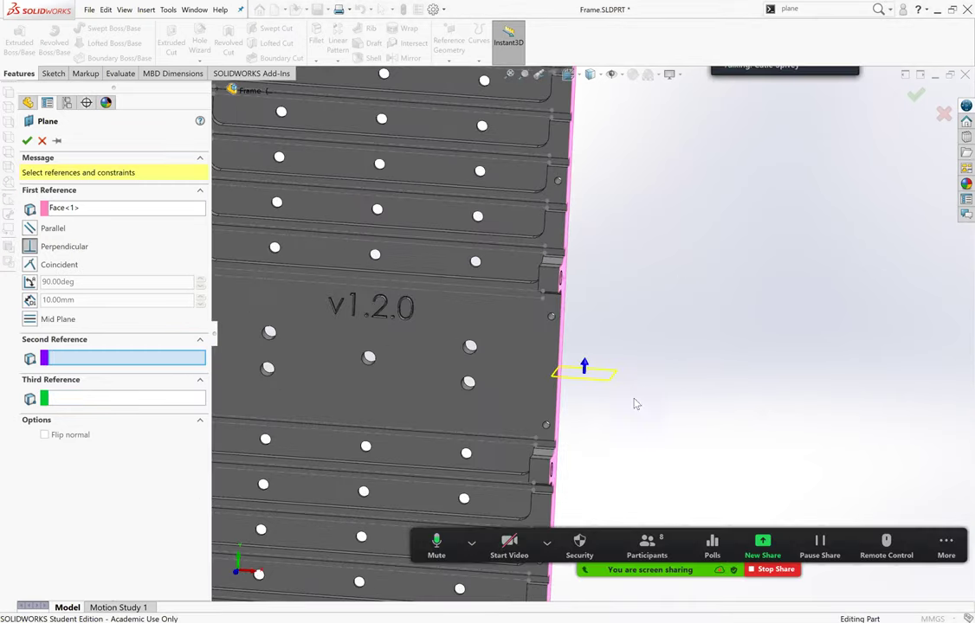
pyautogui.scroll(1, 634, 403)
pyautogui.scroll(2, 425, 352)
pyautogui.scroll(2, 424, 352)
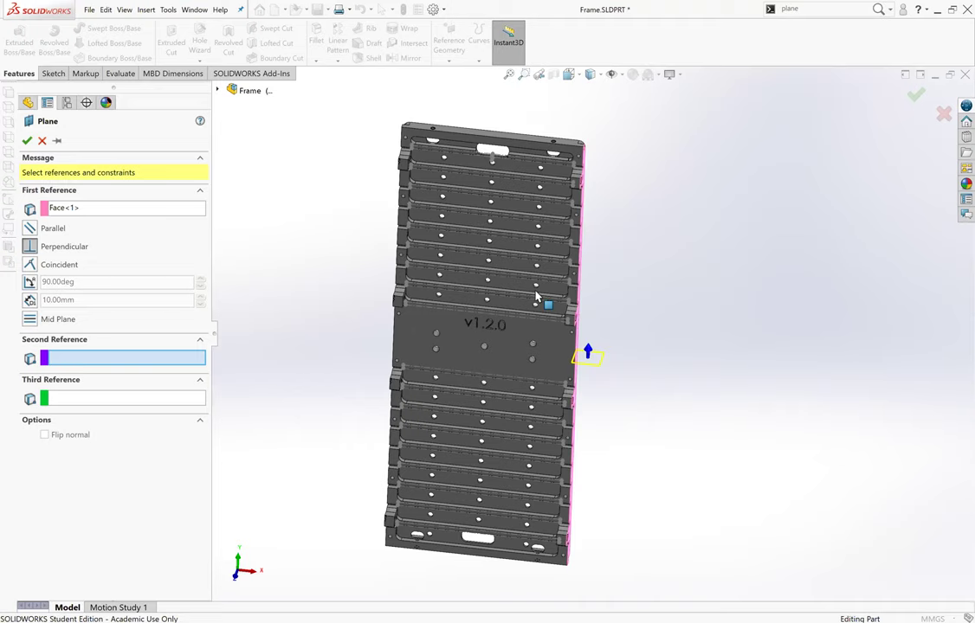
pyautogui.scroll(-5, 644, 208)
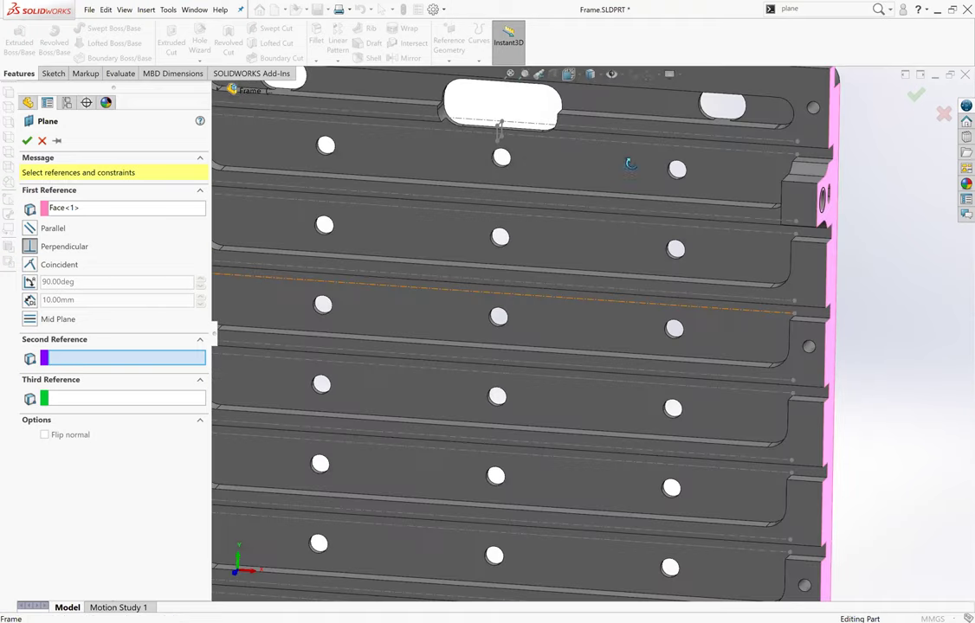
pyautogui.scroll(-3, 567, 220)
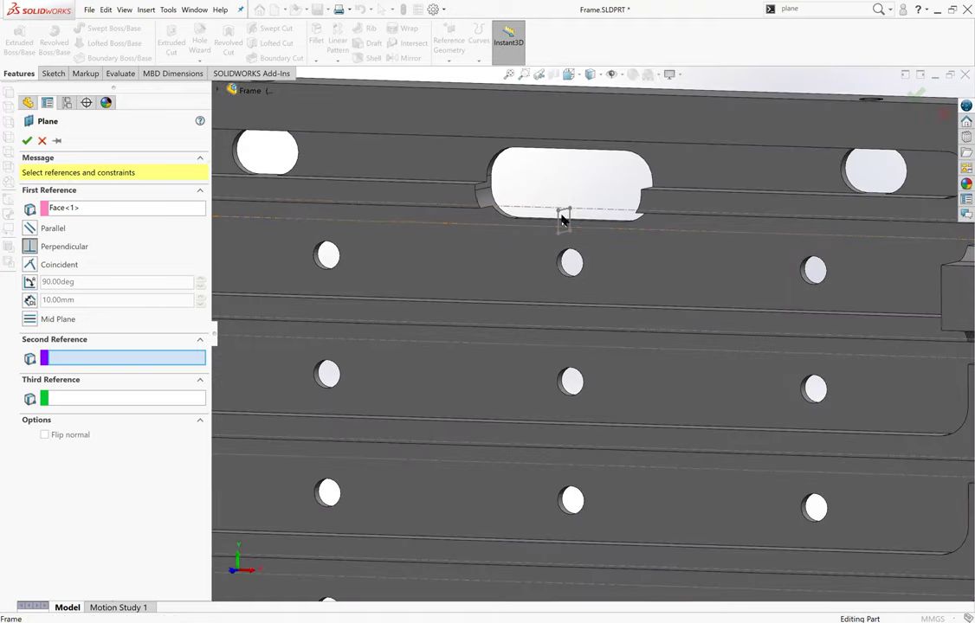
# Cancel the new plane on Frame and zoom around the part.
pyautogui.click(42, 141)
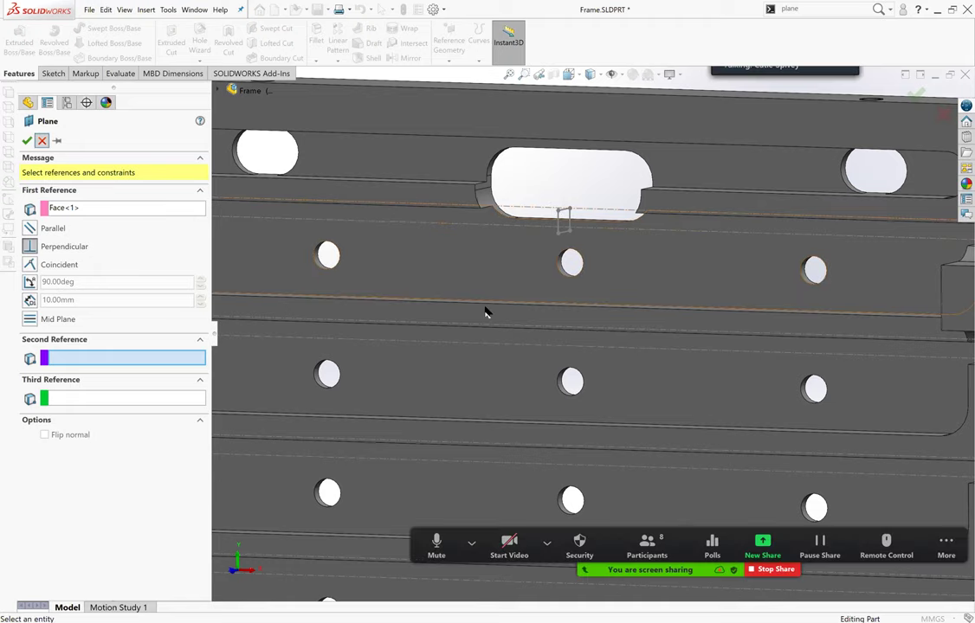
pyautogui.scroll(3, 783, 339)
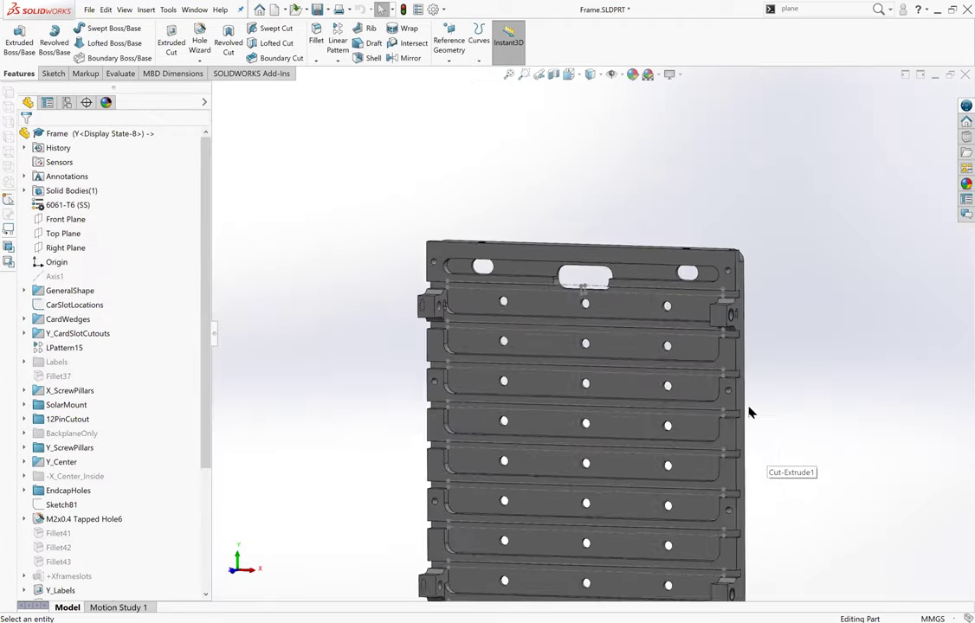
pyautogui.scroll(2, 748, 408)
pyautogui.scroll(2, 619, 472)
pyautogui.scroll(1, 597, 415)
pyautogui.scroll(-2, 580, 351)
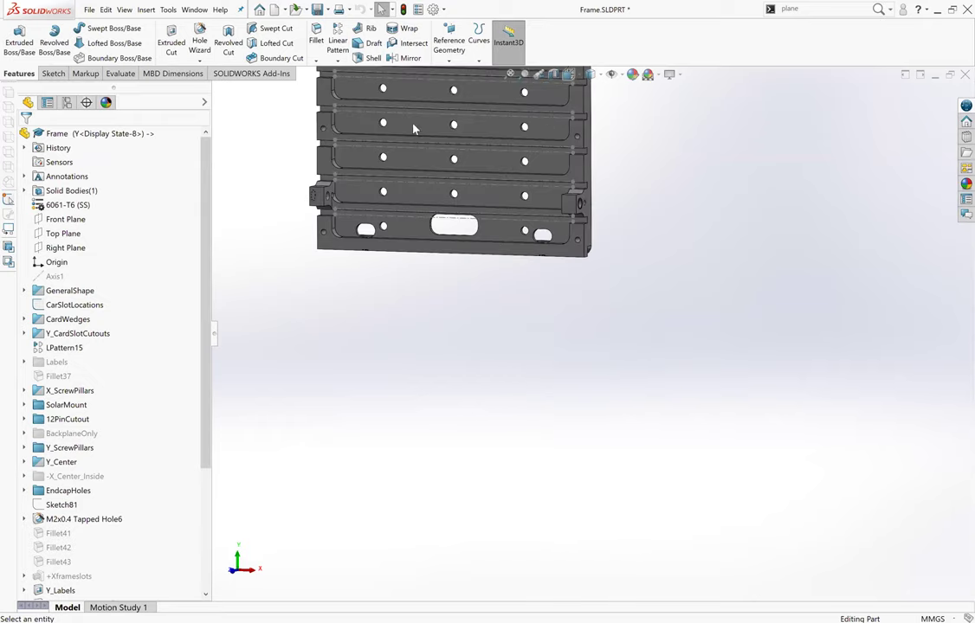
pyautogui.scroll(-1, 427, 328)
pyautogui.scroll(-1, 519, 334)
pyautogui.scroll(-1, 588, 338)
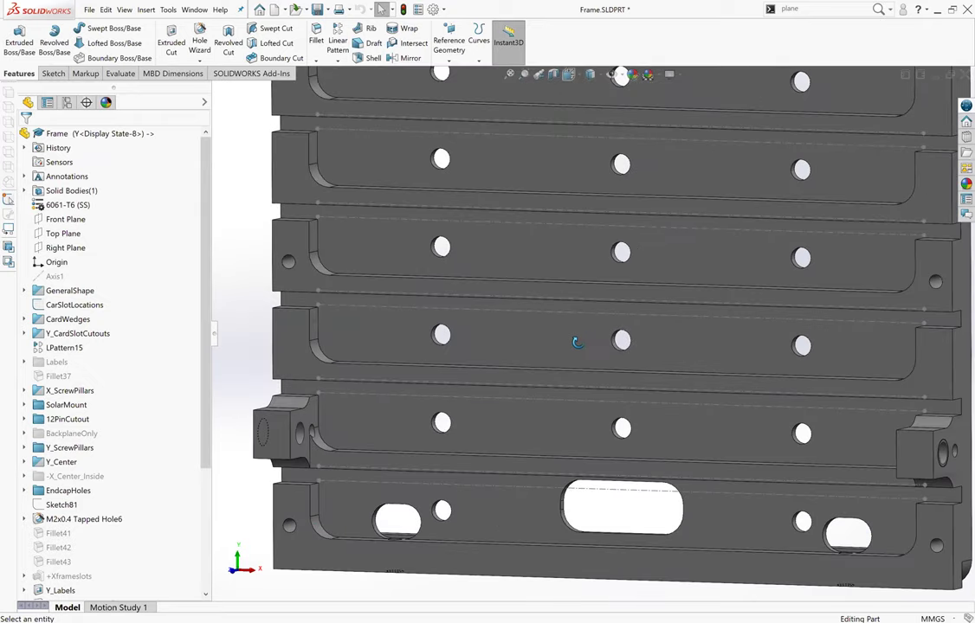
pyautogui.scroll(2, 576, 341)
pyautogui.scroll(2, 576, 341)
# Orbit the frame to its front face and cycle through the Sketch, Markup and Features tabs.
pyautogui.moveTo(576, 341)
pyautogui.mouseDown(button='middle')
pyautogui.moveTo(594, 206)
pyautogui.moveTo(583, 278)
pyautogui.mouseUp(button='middle')
pyautogui.scroll(-2, 591, 375)
pyautogui.moveTo(591, 375); pyautogui.dragTo(597, 385, button='middle')
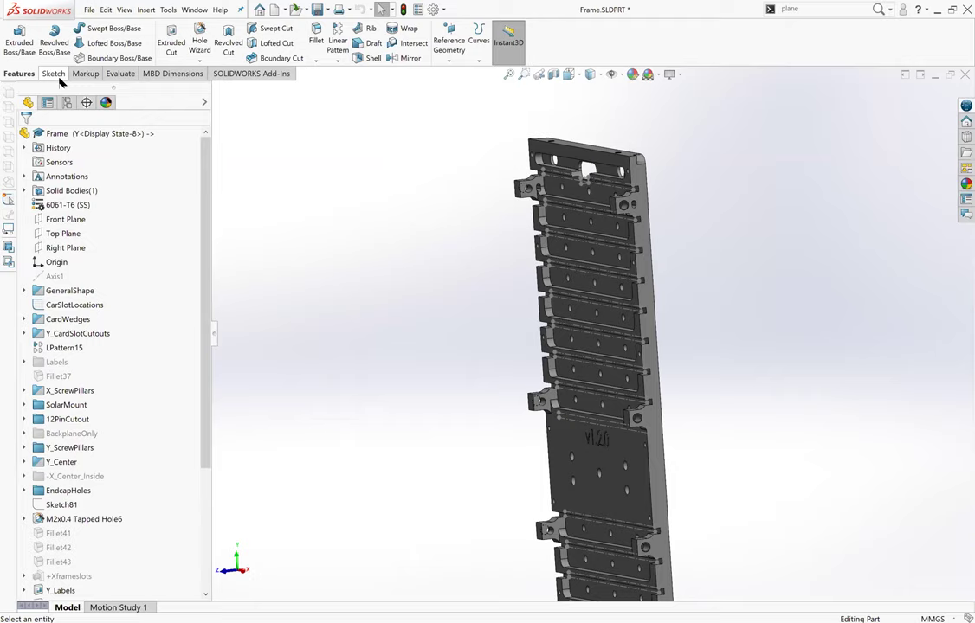
pyautogui.click(57, 75)
pyautogui.click(84, 74)
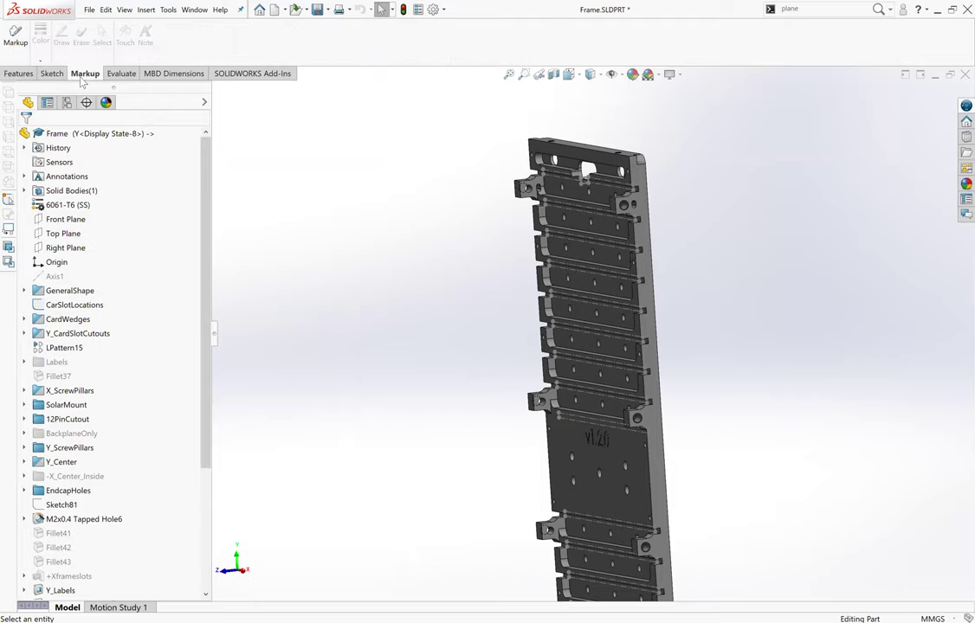
pyautogui.click(18, 73)
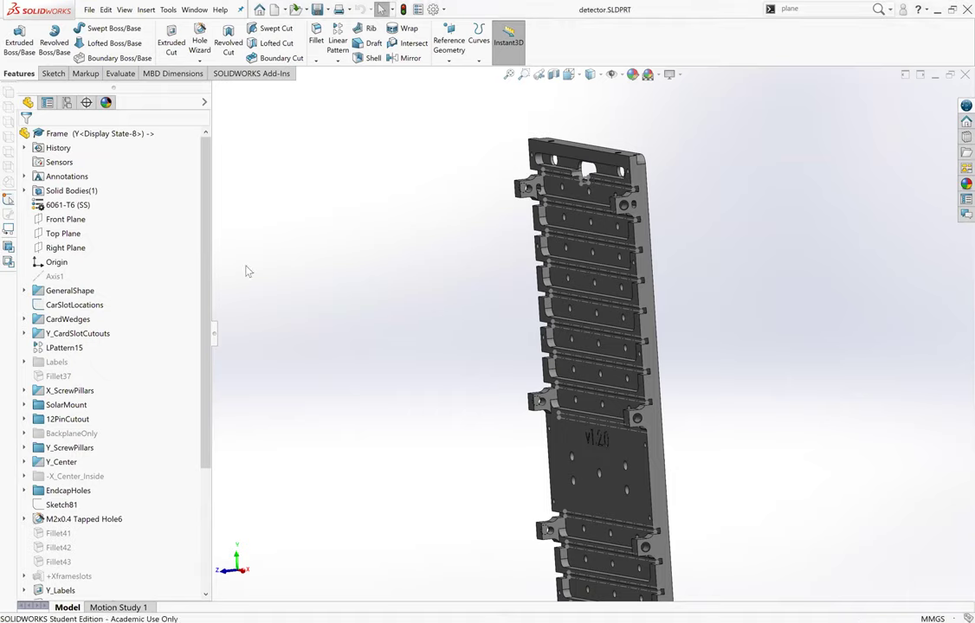
pyautogui.moveTo(505, 294)
pyautogui.mouseDown(button='middle')
pyautogui.moveTo(529, 436)
pyautogui.moveTo(567, 219)
pyautogui.moveTo(502, 323)
pyautogui.mouseUp(button='middle')
pyautogui.scroll(-3, 502, 323)
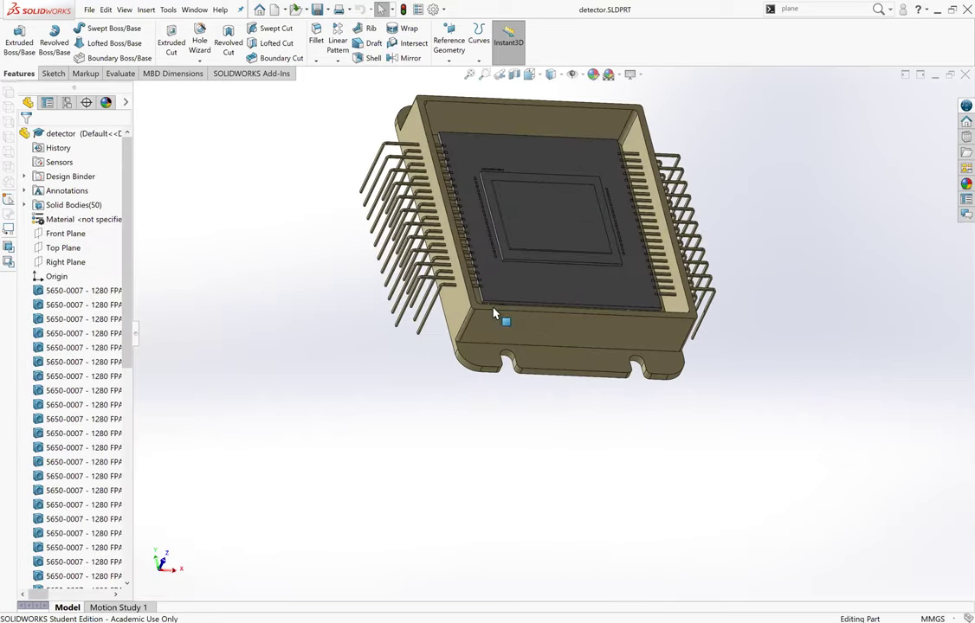
pyautogui.moveTo(440, 283)
pyautogui.mouseDown(button='middle')
pyautogui.moveTo(475, 295)
pyautogui.moveTo(560, 435)
pyautogui.moveTo(569, 404)
pyautogui.mouseUp(button='middle')
pyautogui.scroll(-2, 561, 436)
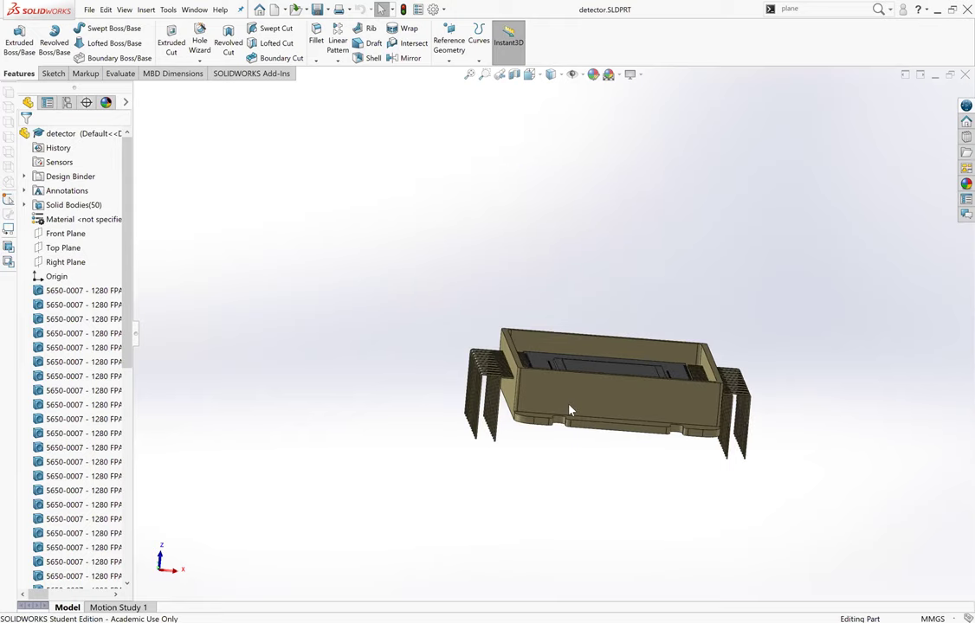
pyautogui.scroll(4, 569, 404)
pyautogui.moveTo(572, 461)
pyautogui.mouseDown(button='middle')
pyautogui.moveTo(580, 409)
pyautogui.moveTo(561, 399)
pyautogui.moveTo(513, 407)
pyautogui.moveTo(507, 420)
pyautogui.moveTo(622, 348)
pyautogui.mouseUp(button='middle')
pyautogui.scroll(-2, 513, 406)
pyautogui.scroll(-2, 492, 406)
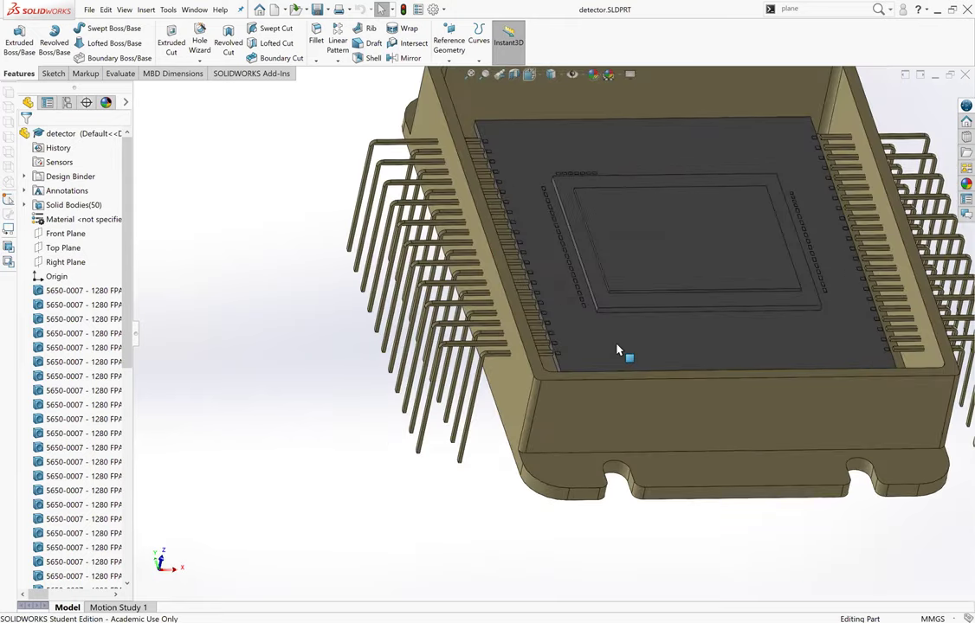
pyautogui.scroll(-2, 518, 370)
pyautogui.scroll(-2, 545, 354)
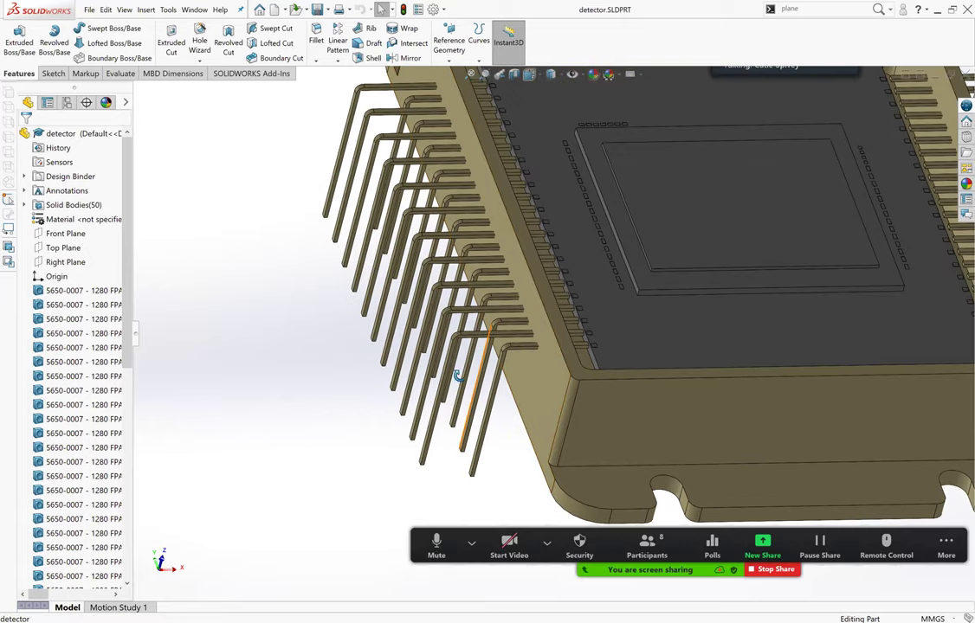
pyautogui.scroll(-2, 547, 326)
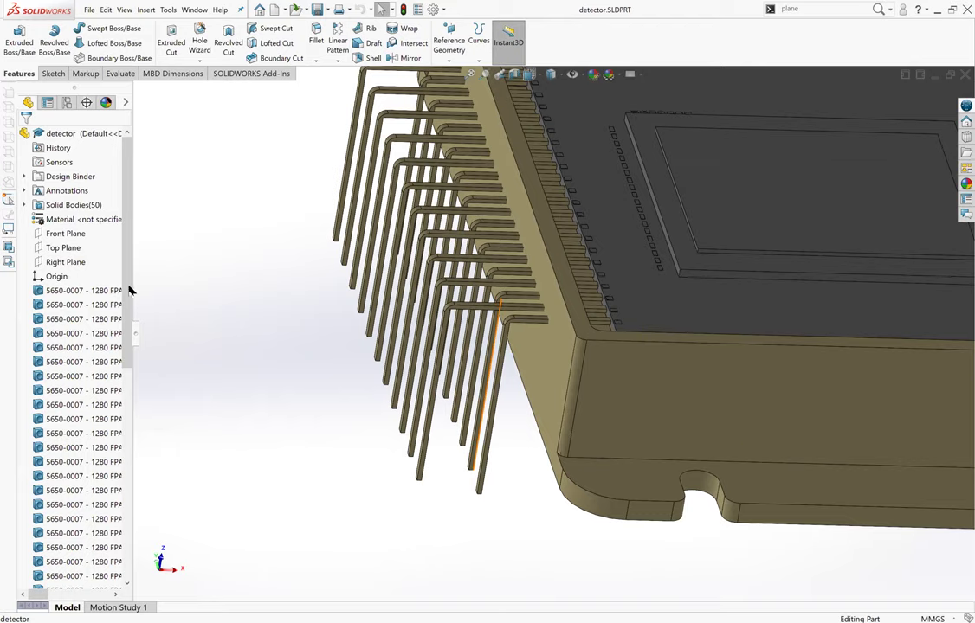
pyautogui.press('f')
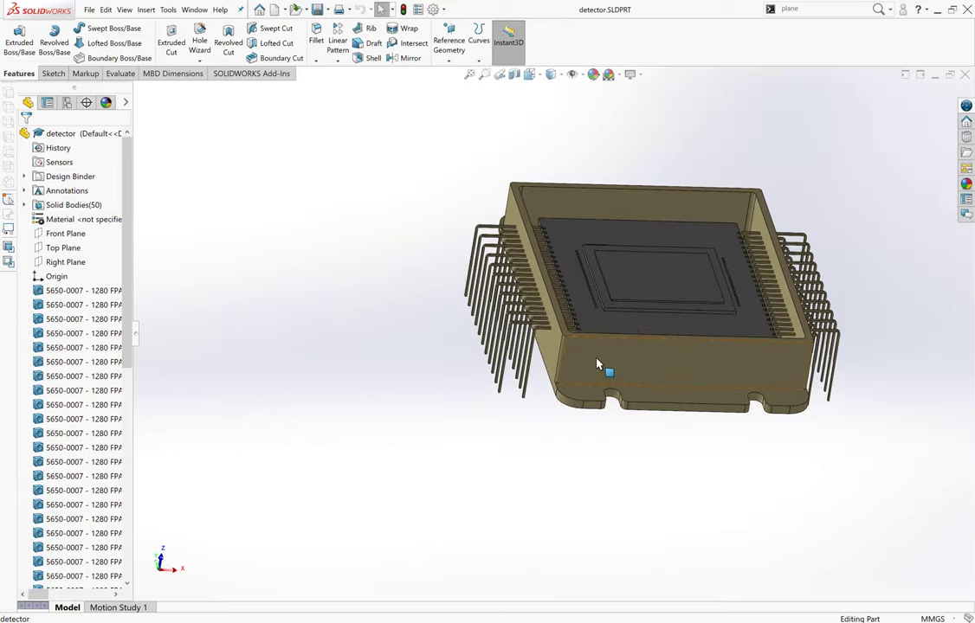
# Sketch a three-point spline on the detector's front face, from the corner out past the pins.
pyautogui.click(609, 371)
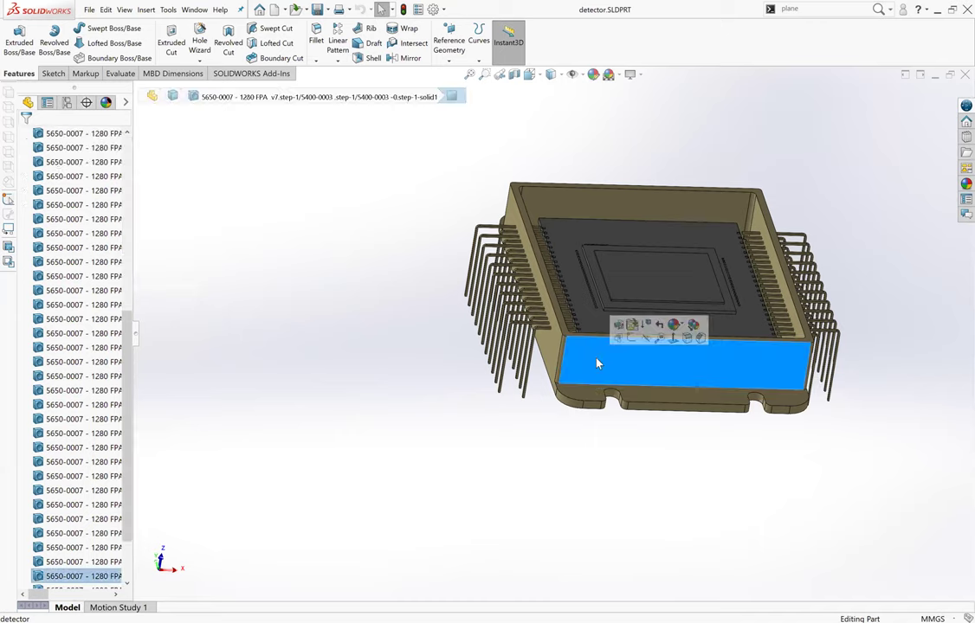
pyautogui.click(631, 325)
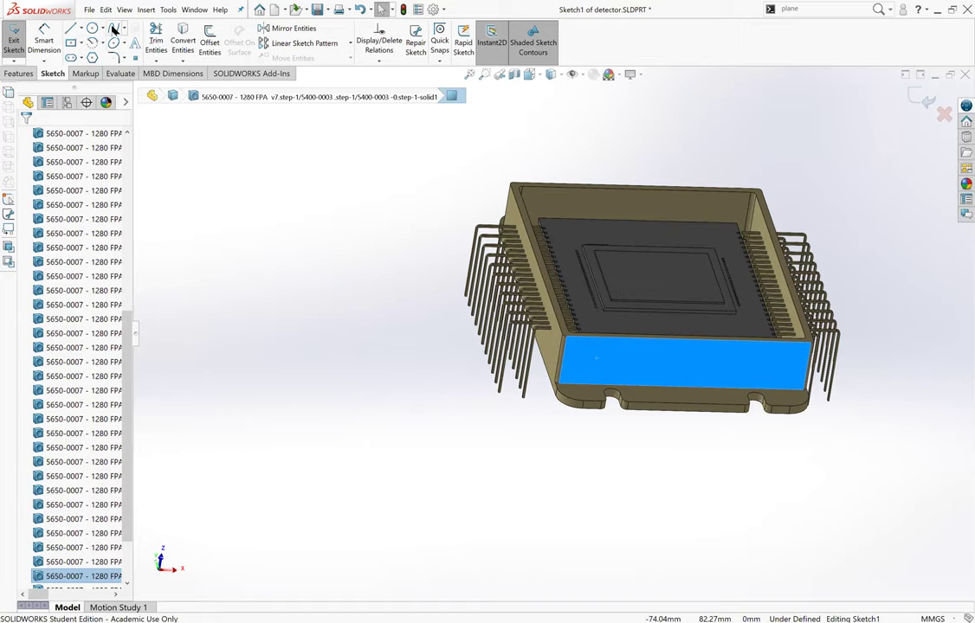
pyautogui.click(113, 29)
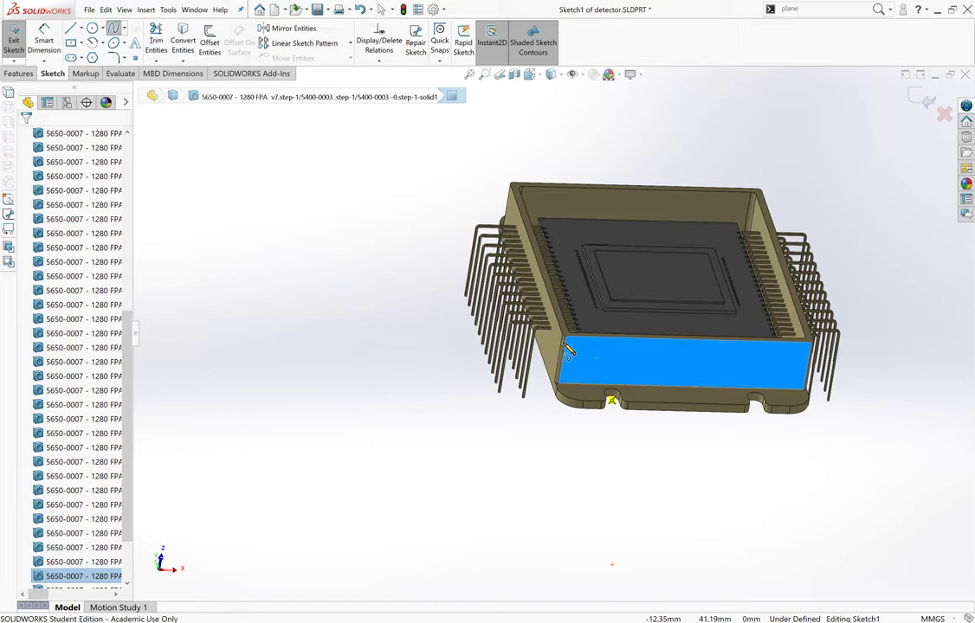
pyautogui.scroll(-2, 575, 363)
pyautogui.scroll(-2, 558, 350)
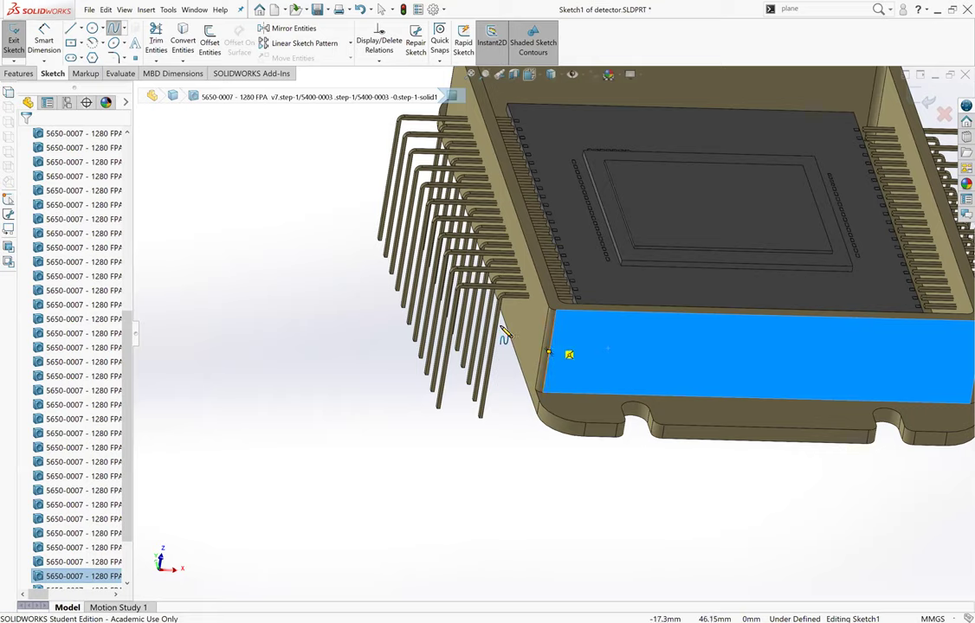
pyautogui.click(548, 351)
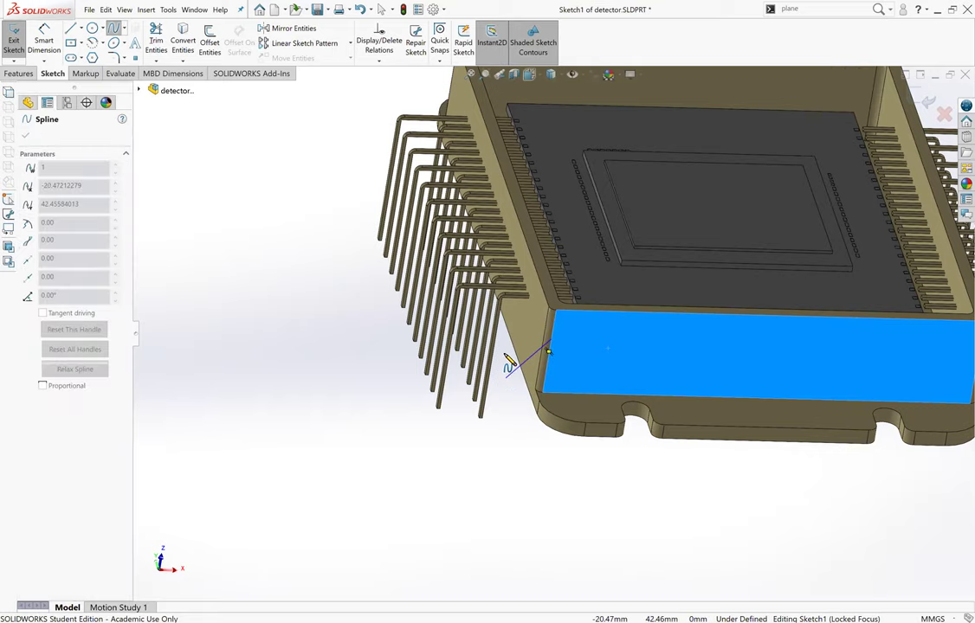
pyautogui.click(423, 427)
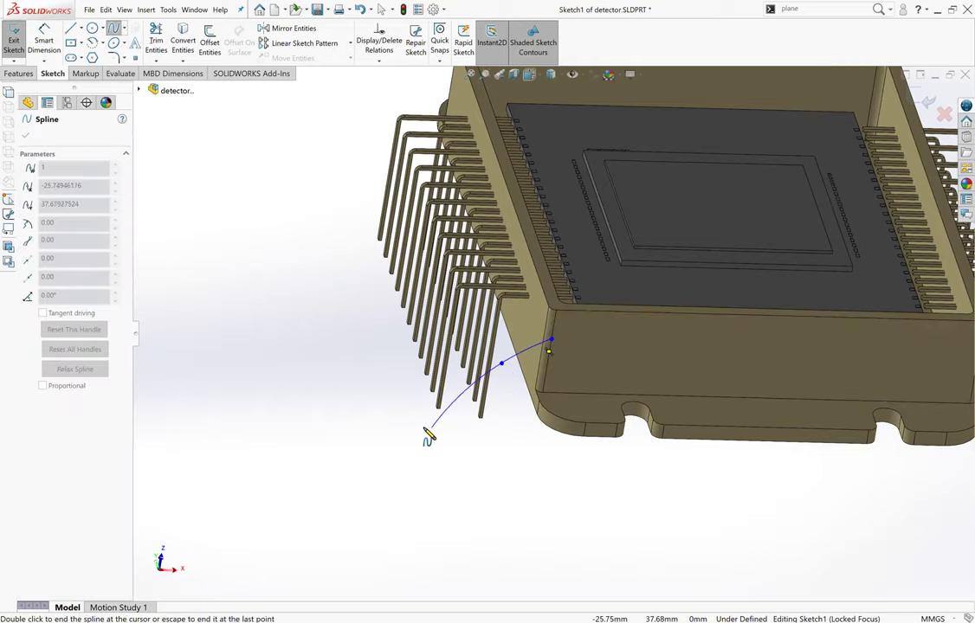
pyautogui.click(365, 431)
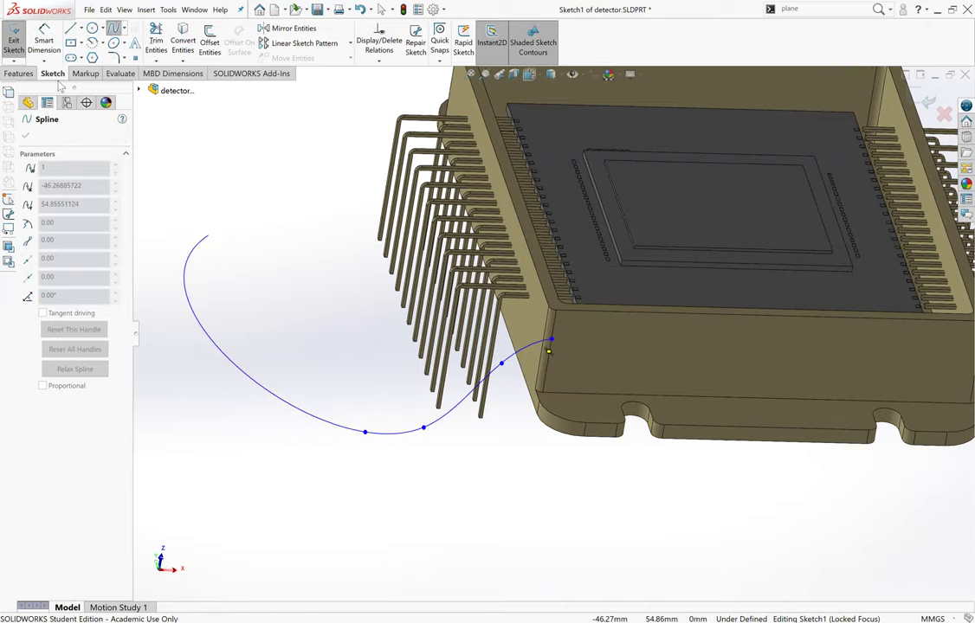
pyautogui.press('Escape')
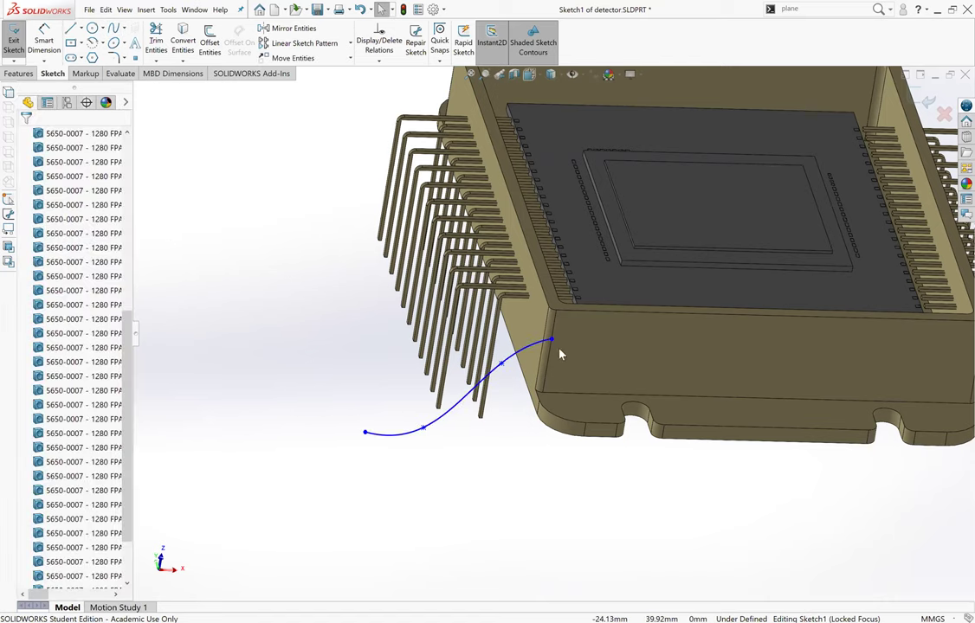
pyautogui.scroll(-3, 422, 429)
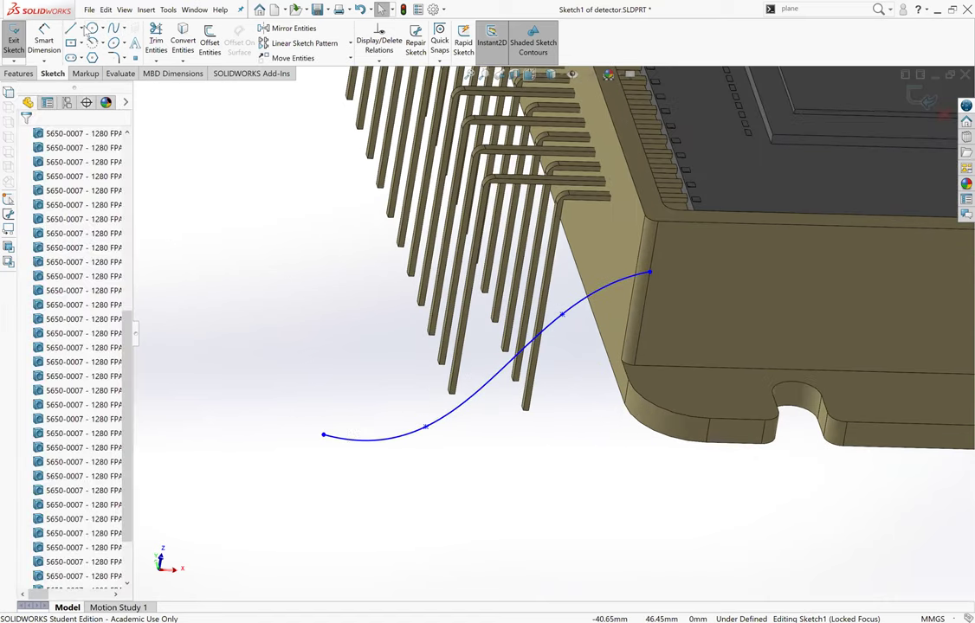
# Draw a horizontal centerline extending from the spline's start point.
pyautogui.click(81, 28)
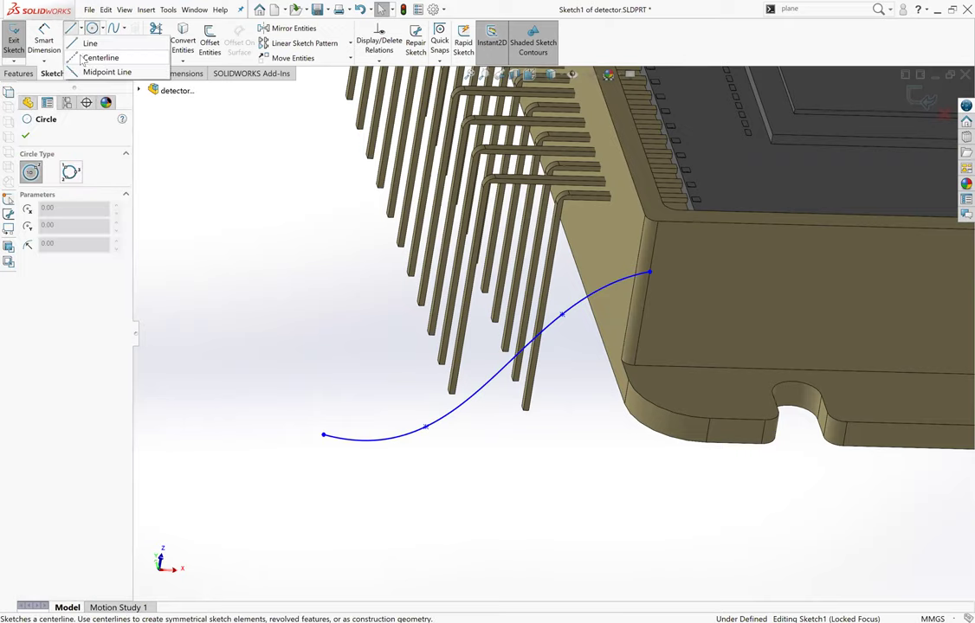
pyautogui.click(87, 57)
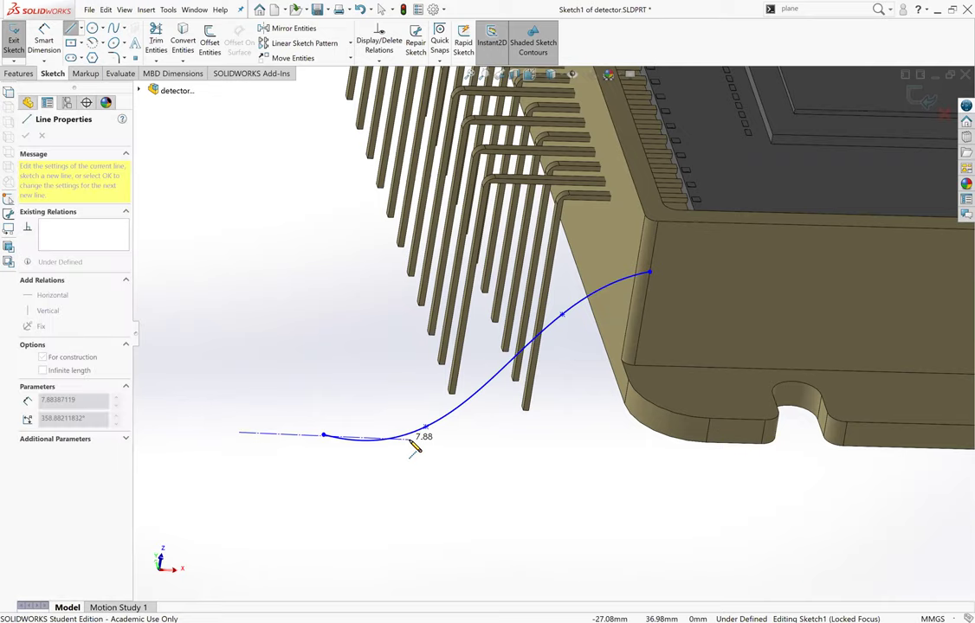
pyautogui.doubleClick(412, 443)
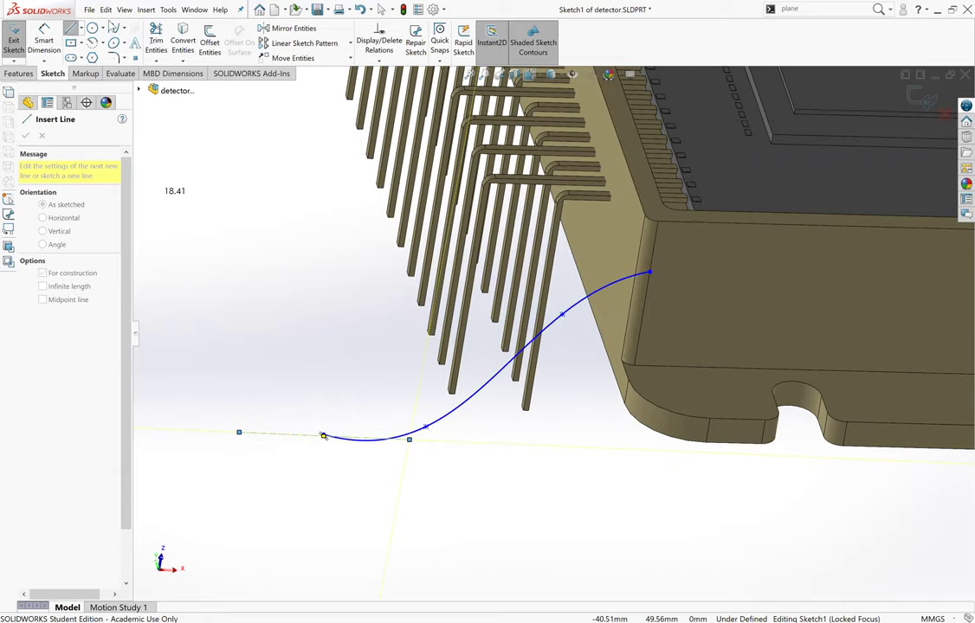
pyautogui.click(298, 432)
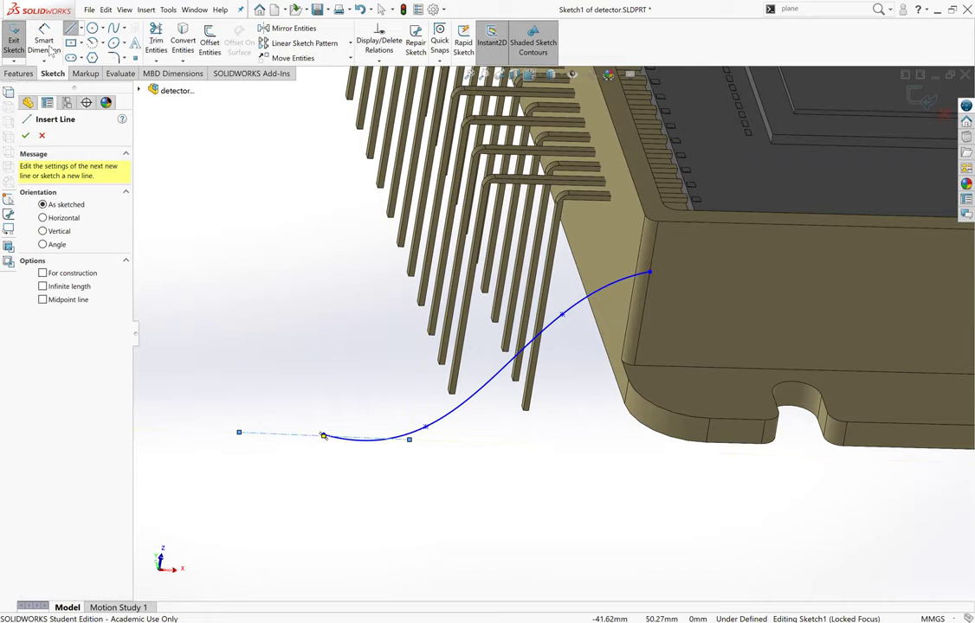
pyautogui.click(70, 29)
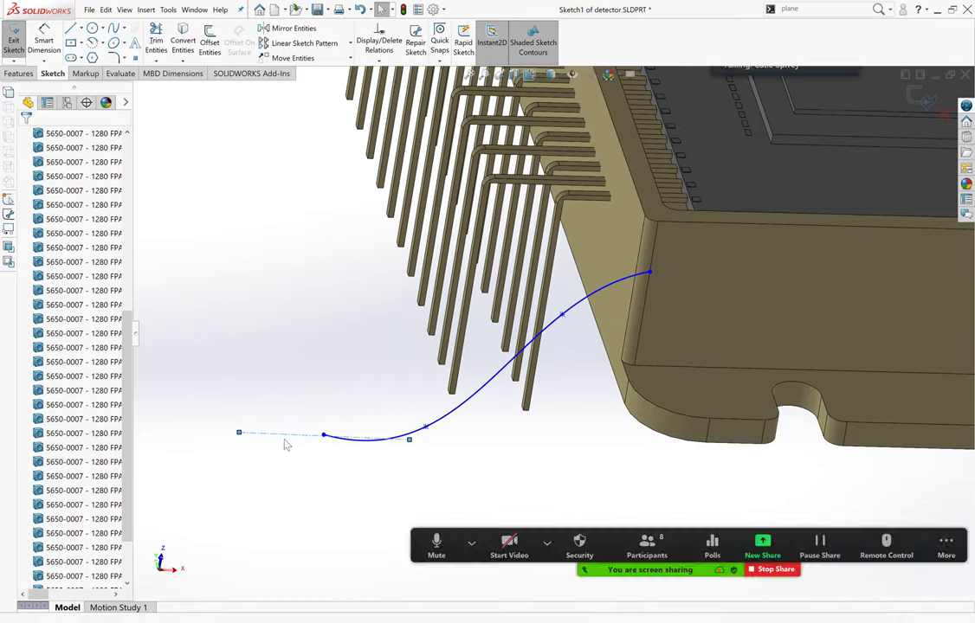
pyautogui.click(279, 434)
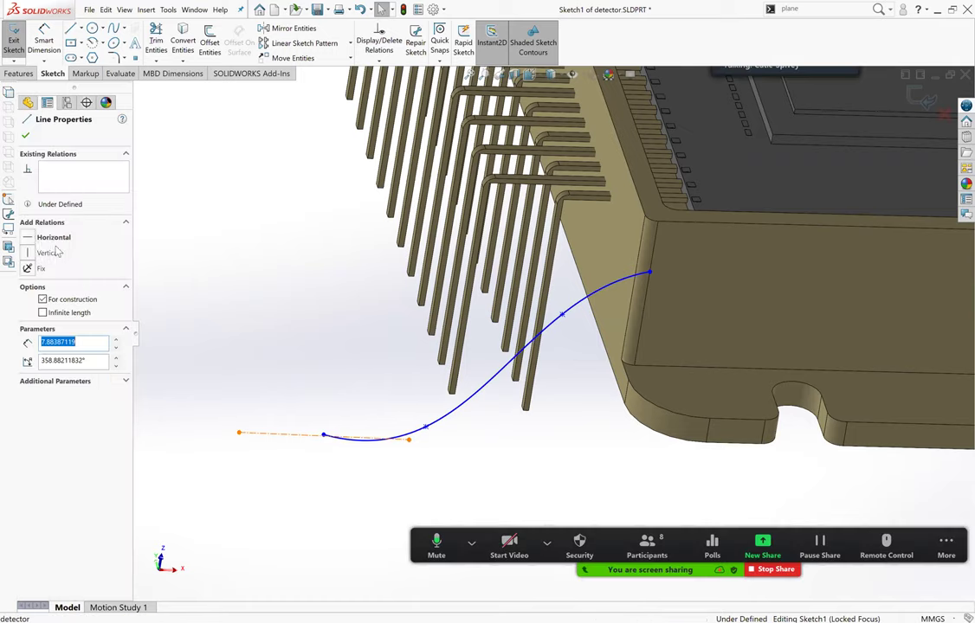
pyautogui.click(51, 237)
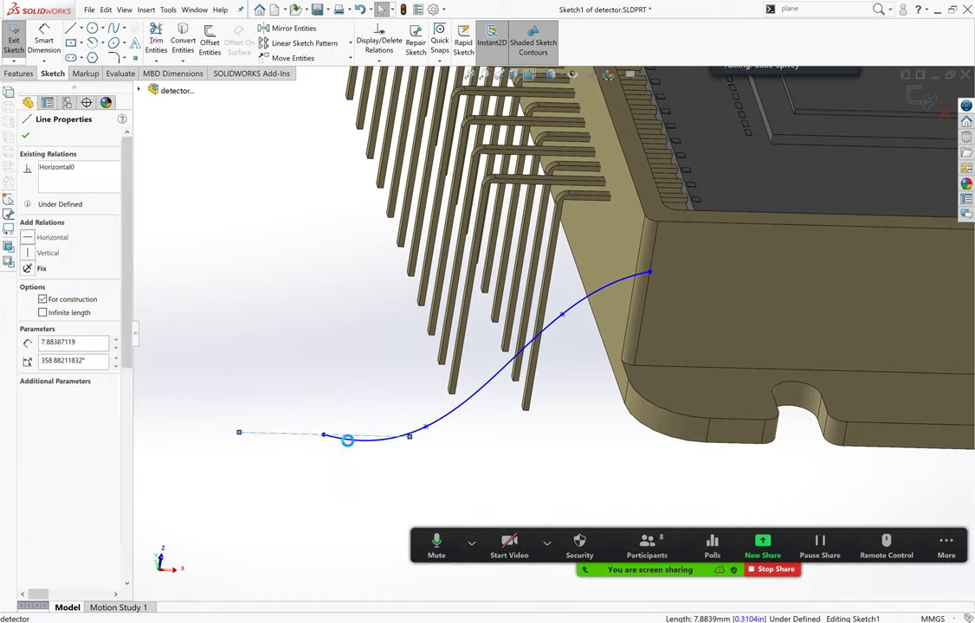
pyautogui.press('Escape')
# Make the spline tangent to the centerline and adjust its control point.
pyautogui.click(356, 439)
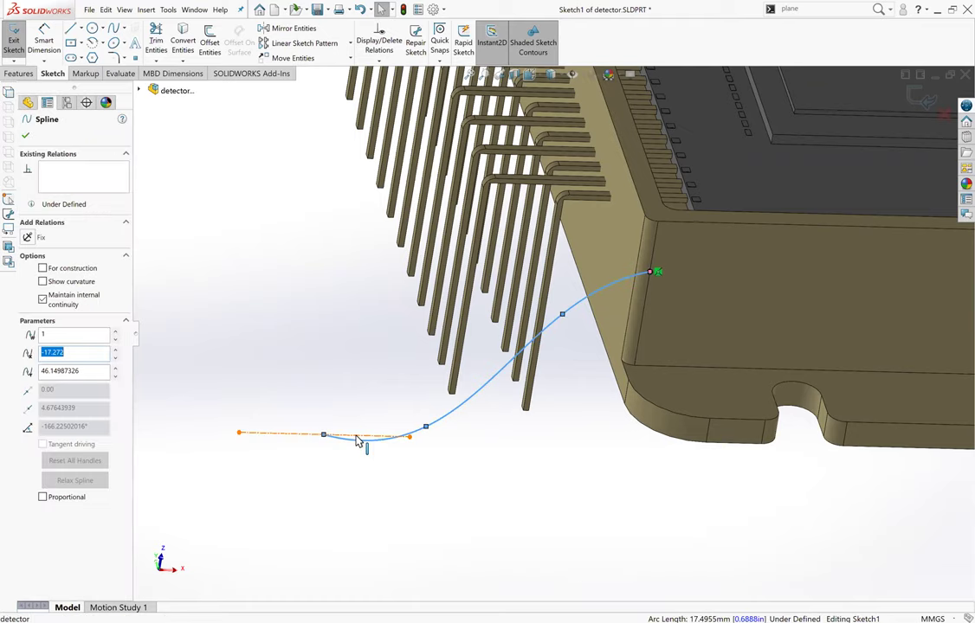
pyautogui.click(357, 434)
pyautogui.keyDown('ctrl'); pyautogui.click(360, 439); pyautogui.keyUp('ctrl')
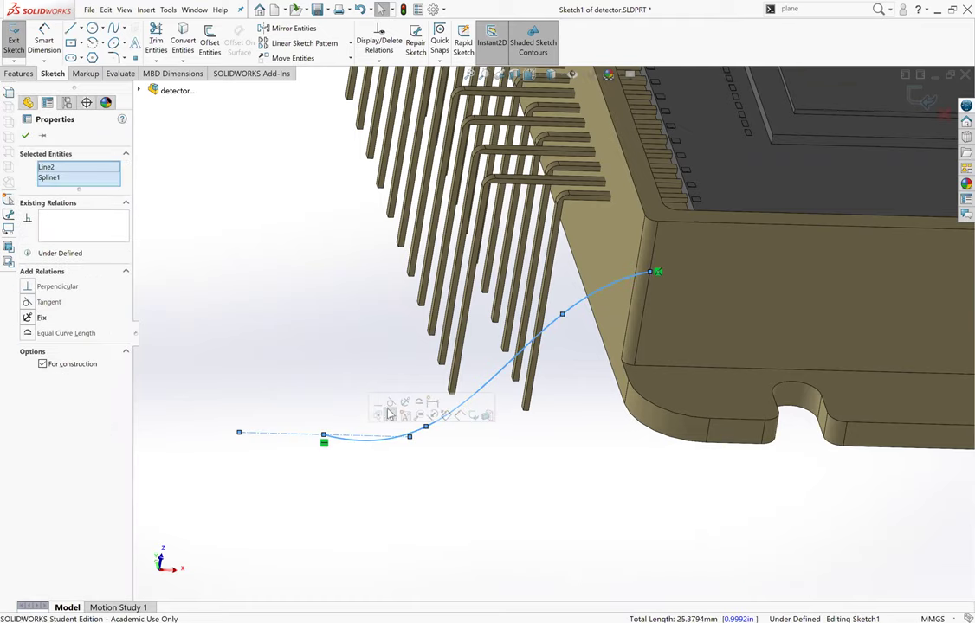
pyautogui.click(390, 402)
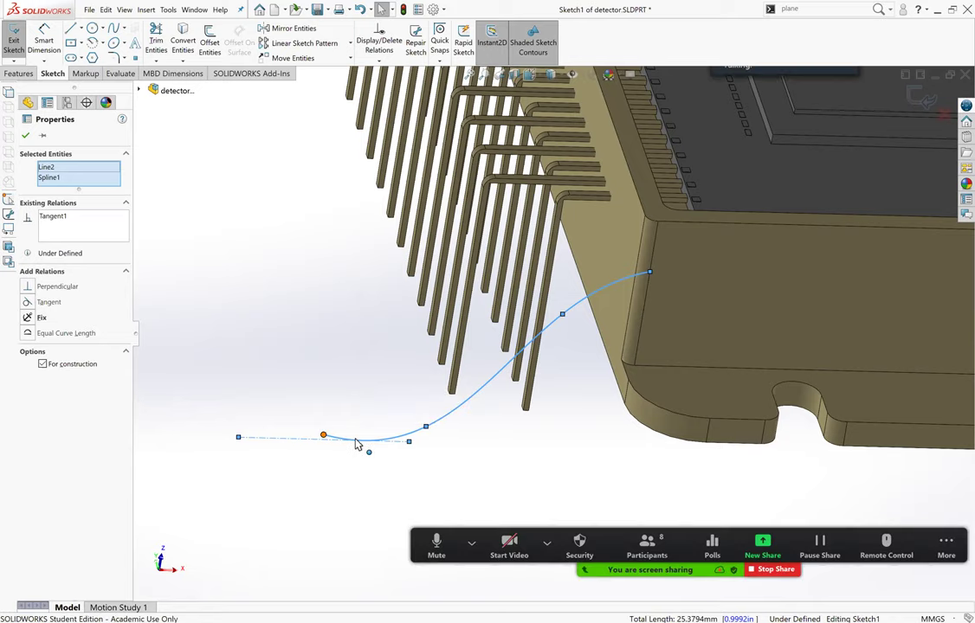
pyautogui.moveTo(358, 444); pyautogui.dragTo(412, 444)
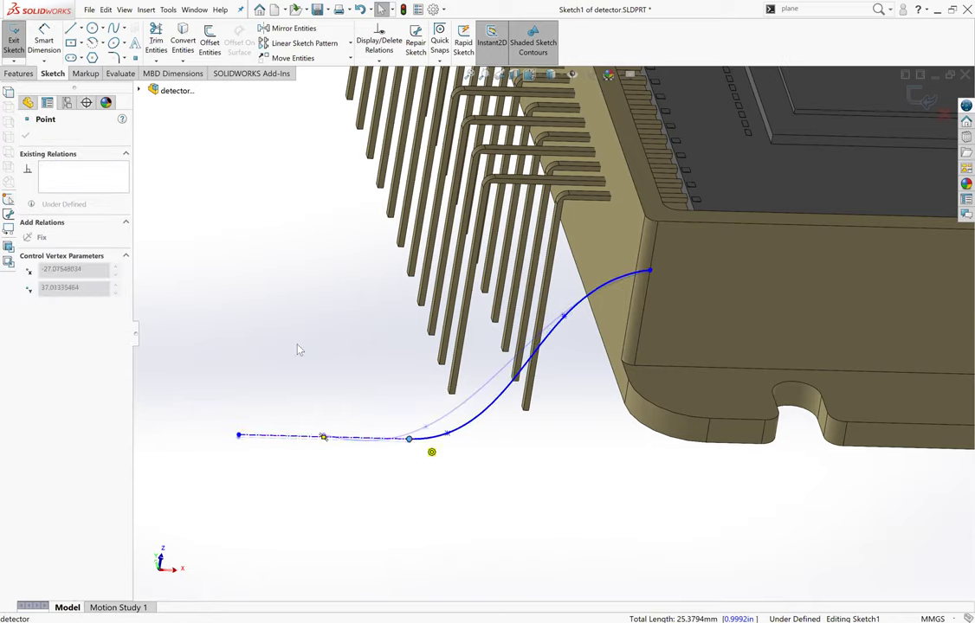
pyautogui.click(314, 367)
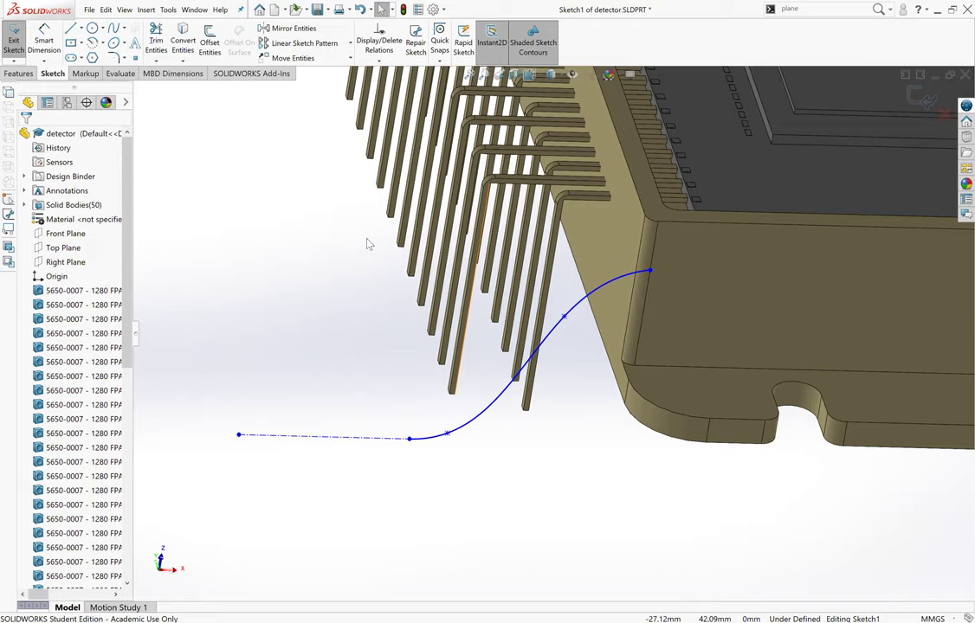
pyautogui.scroll(2, 561, 329)
pyautogui.moveTo(561, 330)
pyautogui.mouseDown(button='middle')
pyautogui.moveTo(515, 308)
pyautogui.moveTo(620, 189)
pyautogui.moveTo(513, 359)
pyautogui.mouseUp(button='middle')
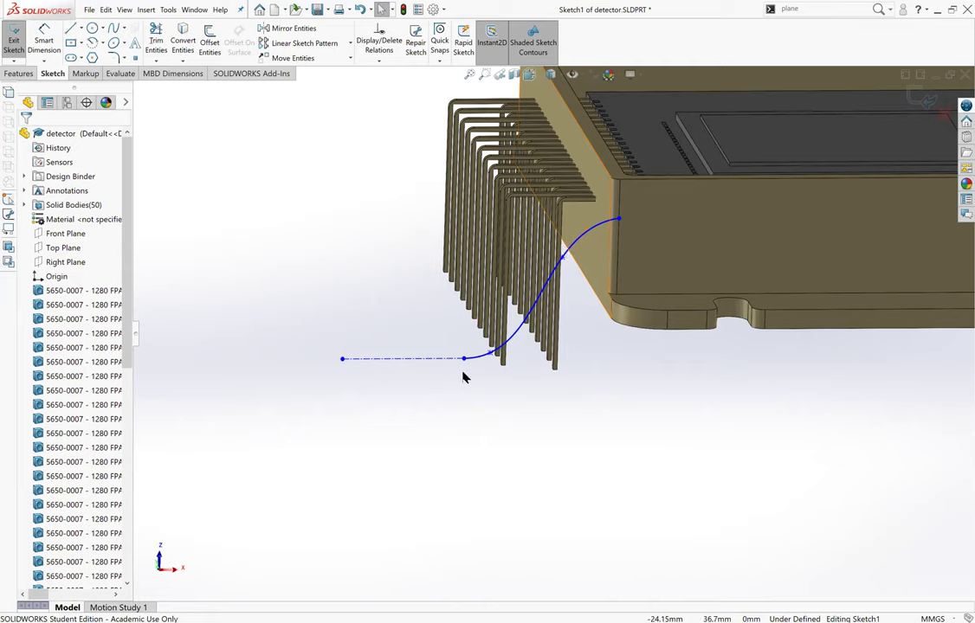
# Exit Sketch1, accept the open-document prompt, and select the sloped face behind the pins.
pyautogui.click(913, 102)
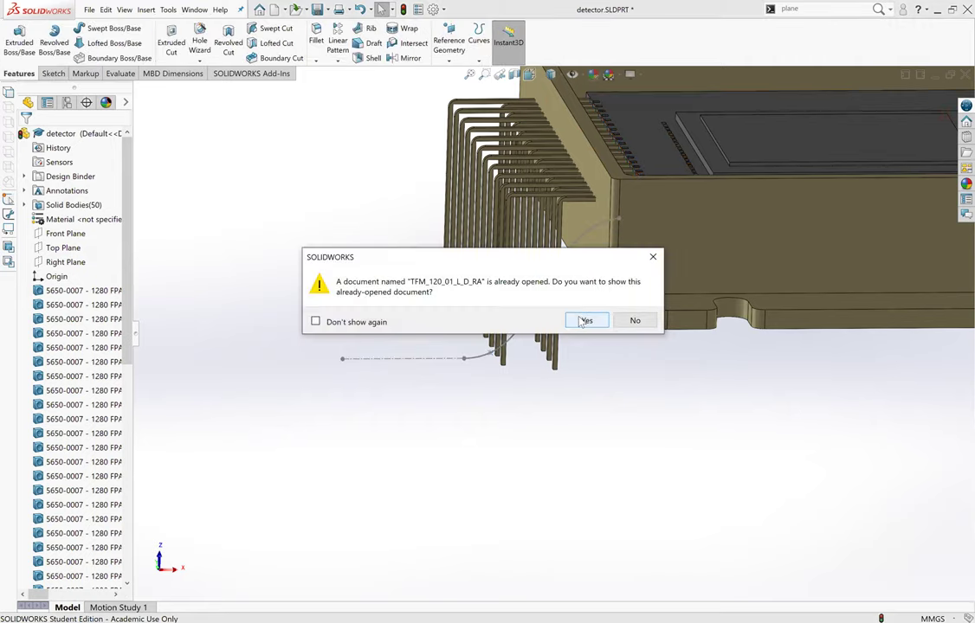
pyautogui.click(641, 325)
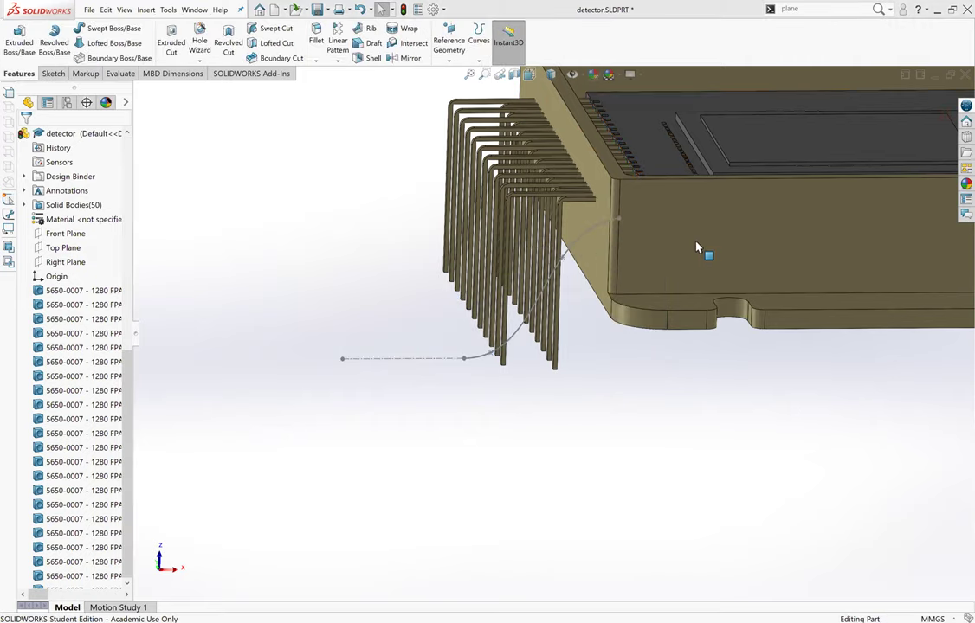
pyautogui.scroll(-2, 617, 256)
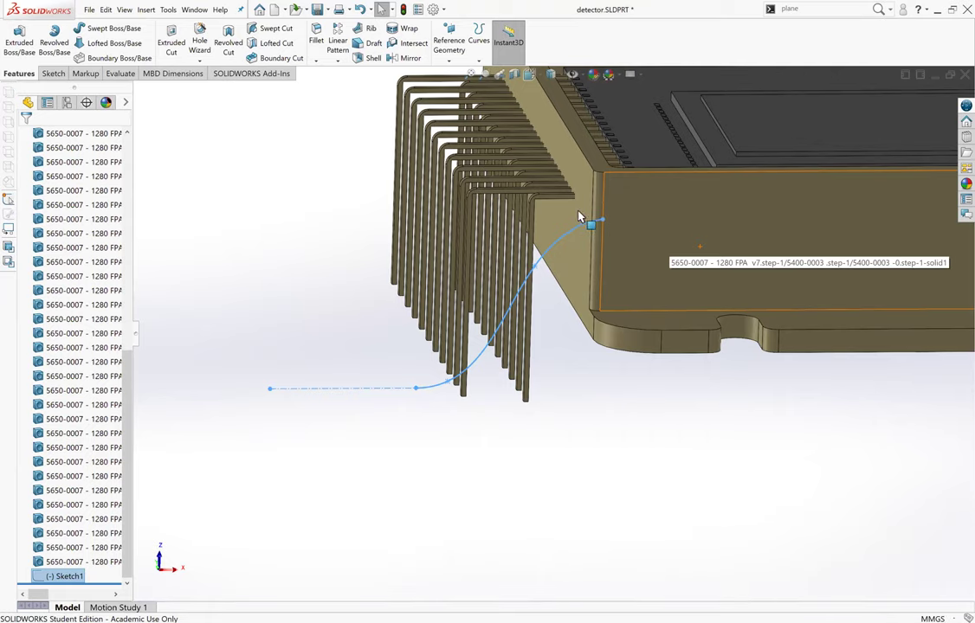
pyautogui.scroll(-2, 536, 210)
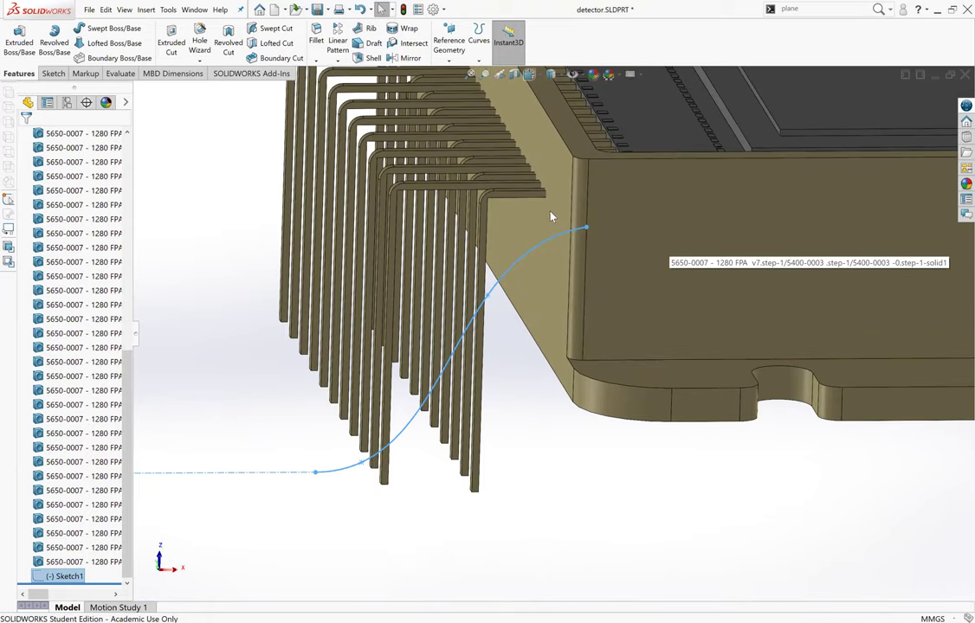
pyautogui.click(556, 216)
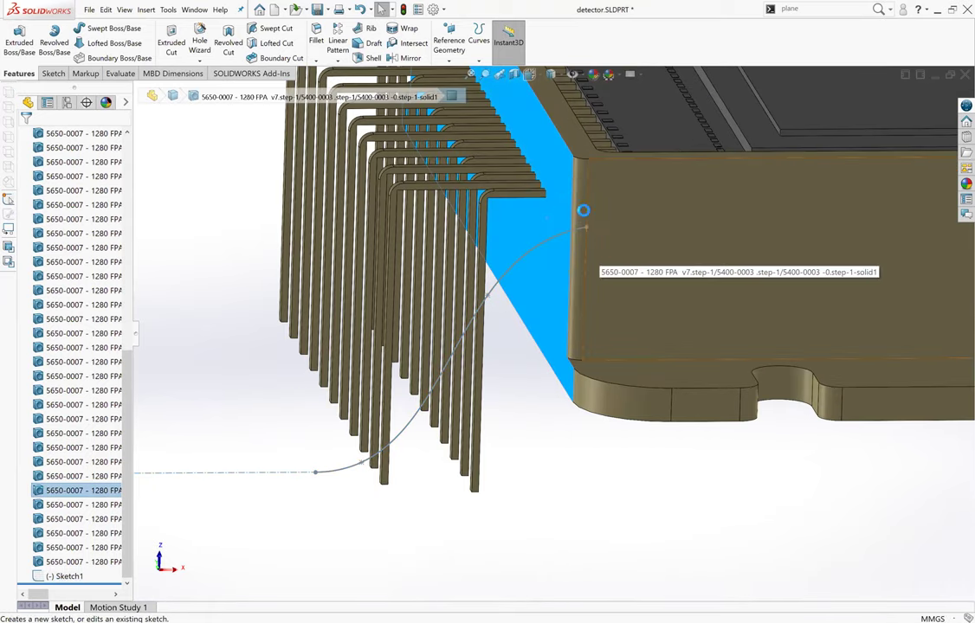
pyautogui.scroll(-2, 582, 250)
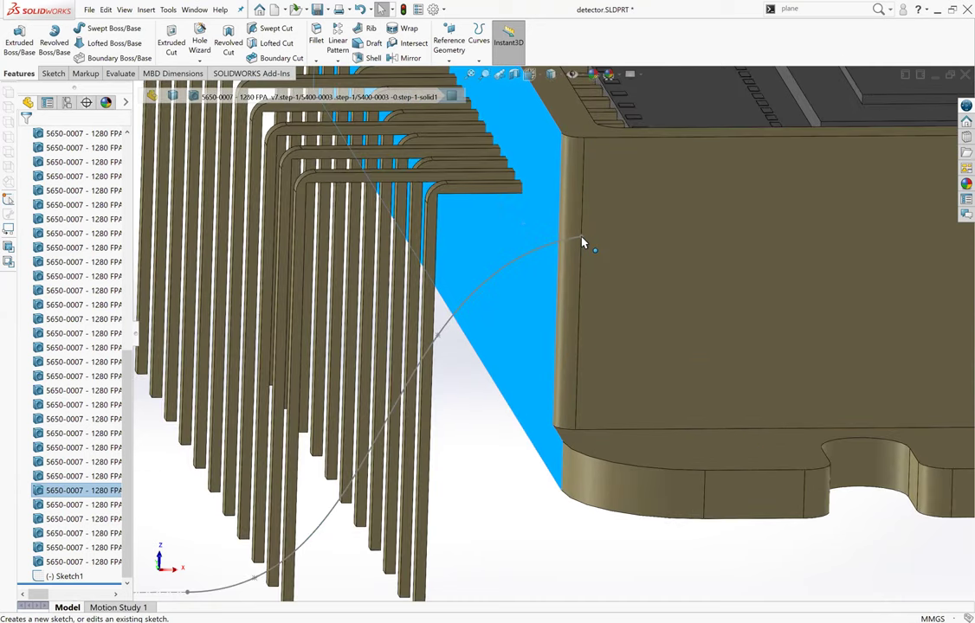
pyautogui.click(535, 216)
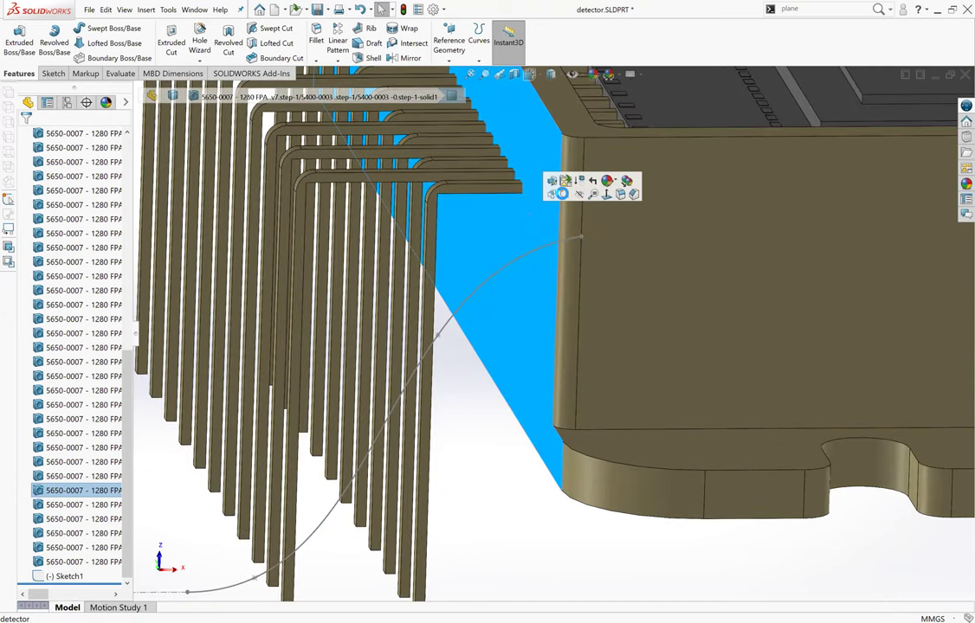
# Start Sketch2 on the sloped face and draw a small circle at the cable's end.
pyautogui.click(565, 180)
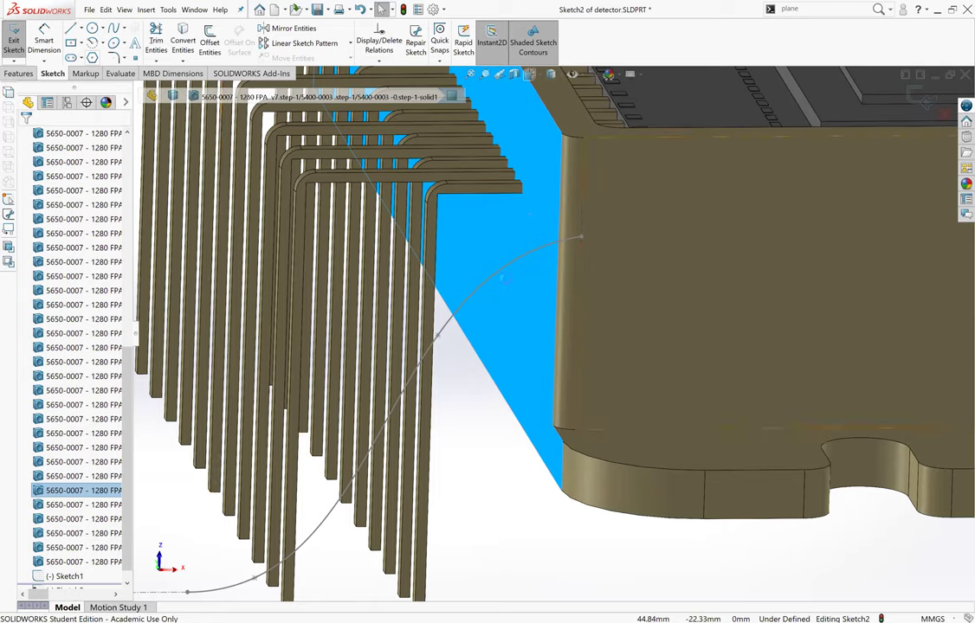
pyautogui.scroll(2, 560, 305)
pyautogui.scroll(2, 559, 304)
pyautogui.click(91, 28)
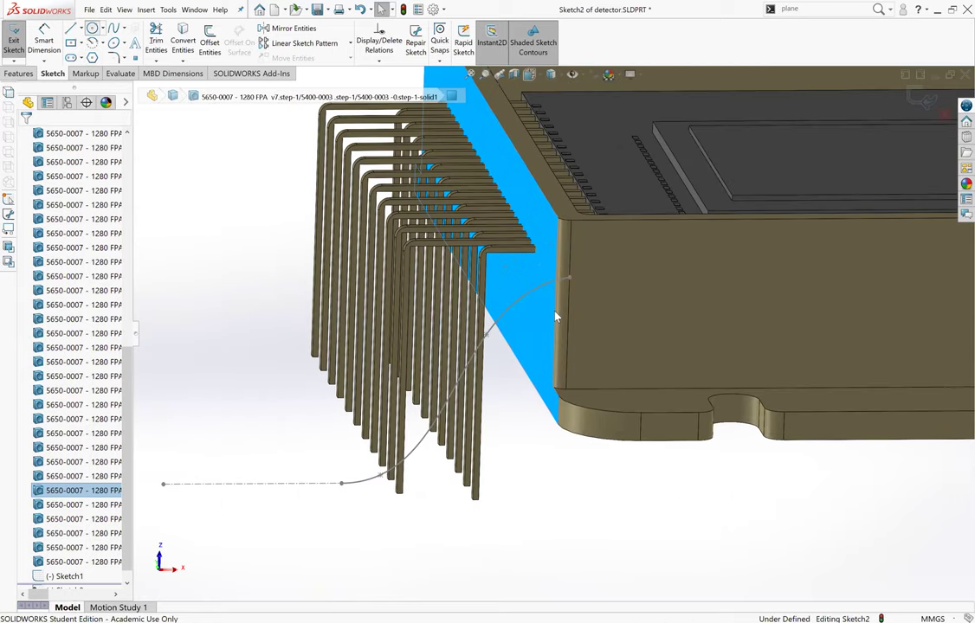
pyautogui.moveTo(673, 334)
pyautogui.mouseDown(button='middle')
pyautogui.moveTo(668, 309)
pyautogui.moveTo(645, 302)
pyautogui.mouseUp(button='middle')
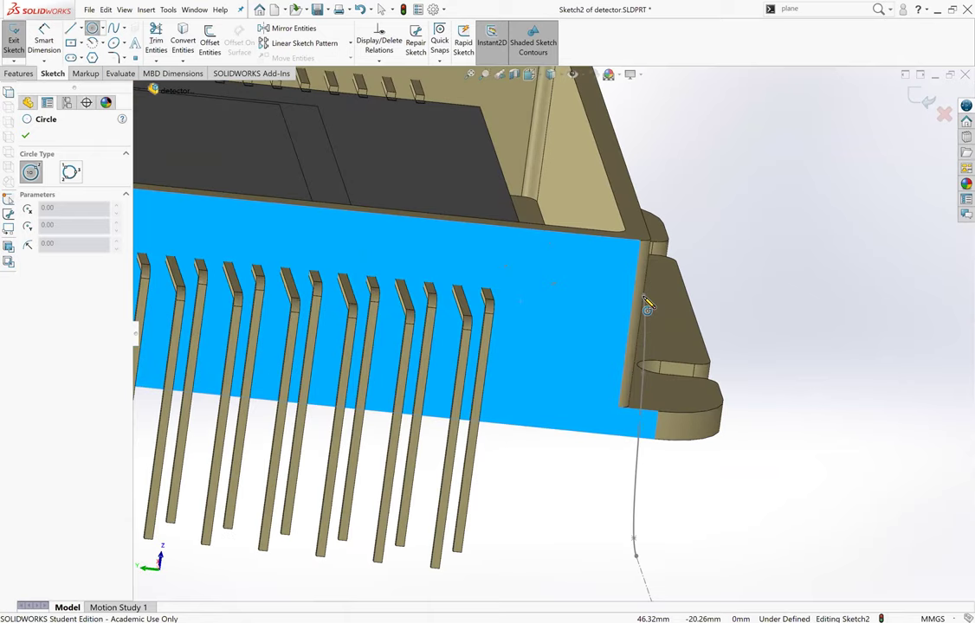
pyautogui.click(642, 296)
pyautogui.click(651, 307)
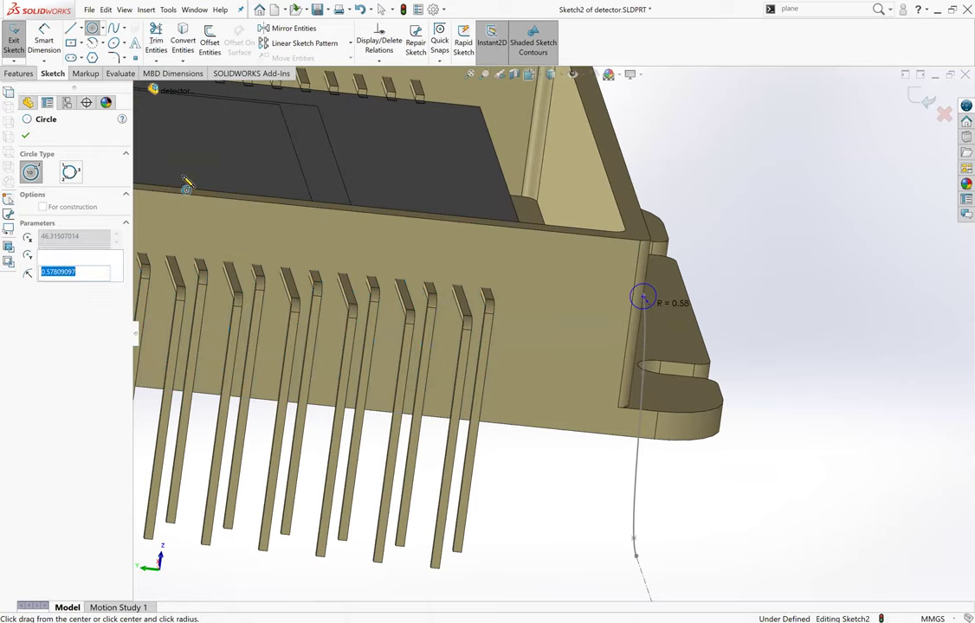
pyautogui.click(25, 135)
# Select the circle's centre point and the spline, orbiting to a flatter side view.
pyautogui.moveTo(767, 348)
pyautogui.mouseDown(button='middle')
pyautogui.moveTo(615, 291)
pyautogui.moveTo(595, 325)
pyautogui.mouseUp(button='middle')
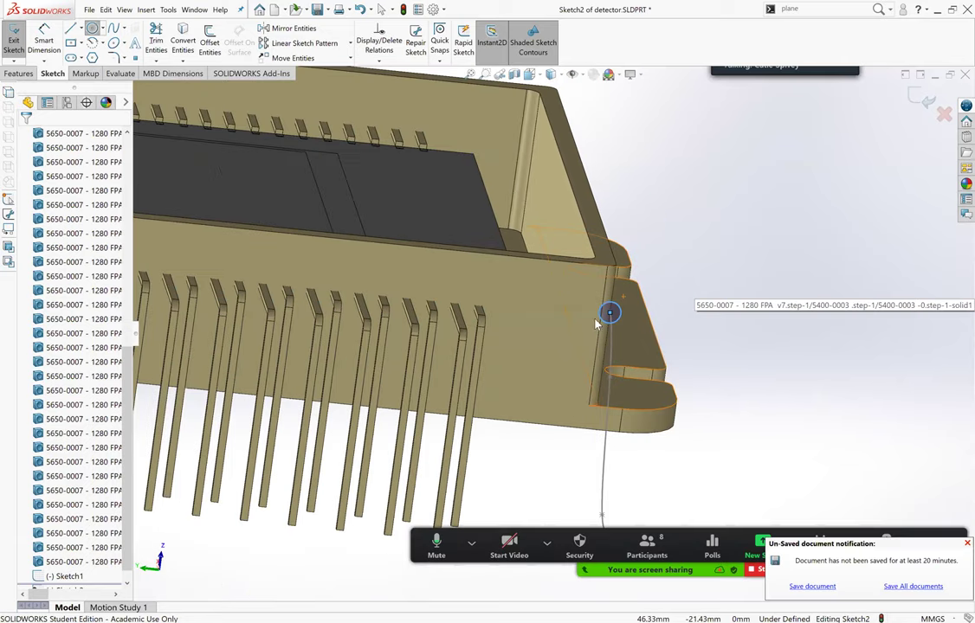
pyautogui.scroll(-3, 596, 325)
pyautogui.scroll(-2, 577, 315)
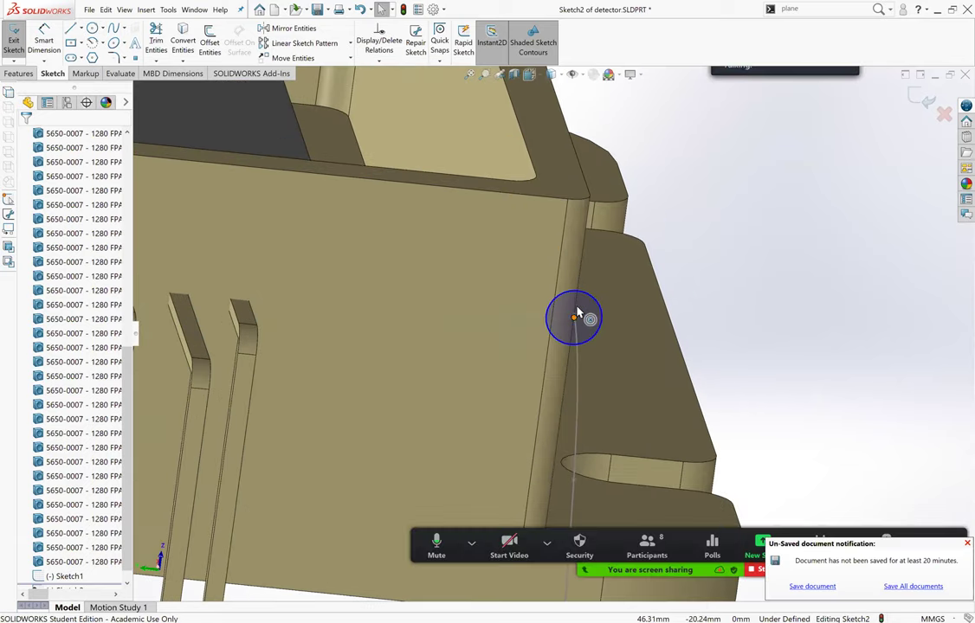
pyautogui.click(575, 317)
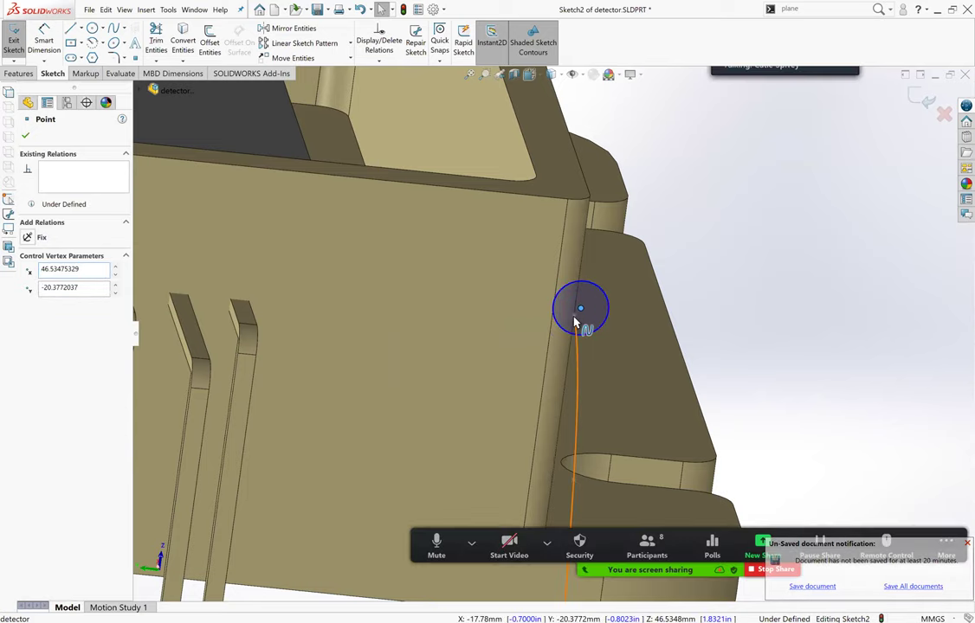
pyautogui.keyDown('ctrl'); pyautogui.click(575, 324); pyautogui.keyUp('ctrl')
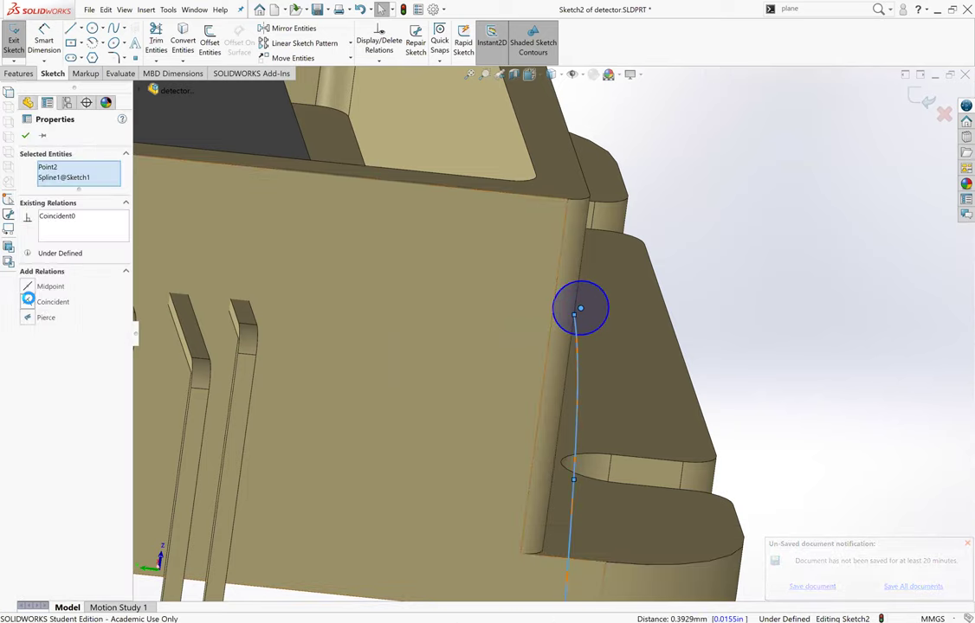
pyautogui.press('Escape')
pyautogui.moveTo(578, 333); pyautogui.dragTo(307, 355, button='middle')
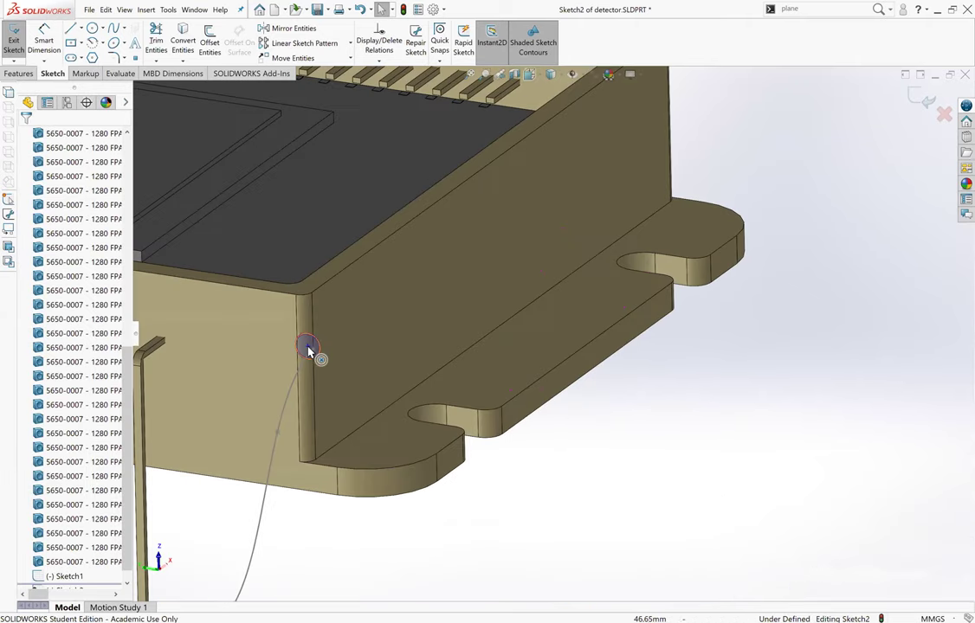
pyautogui.click(317, 355)
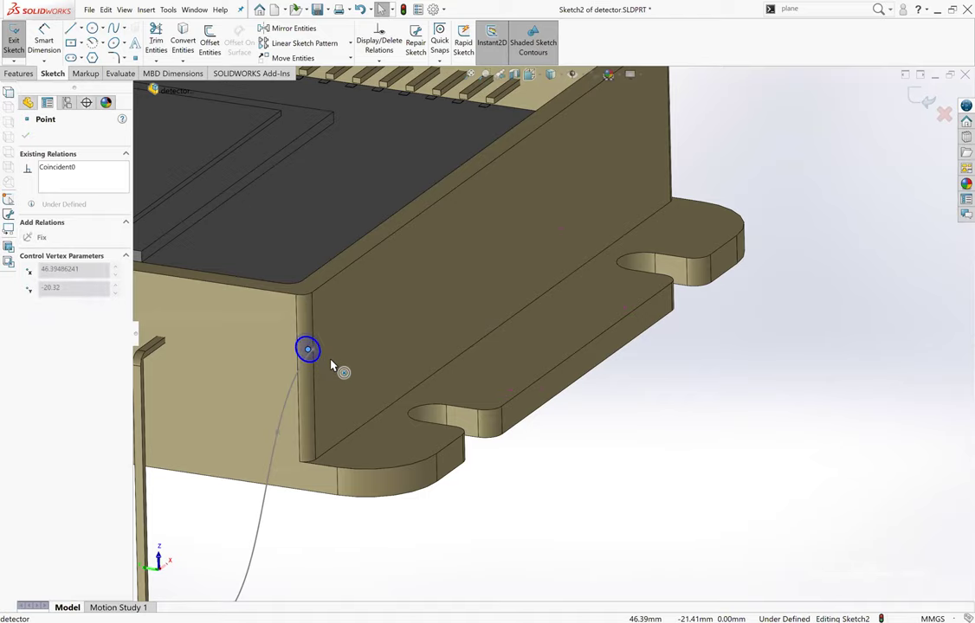
pyautogui.moveTo(292, 362)
pyautogui.mouseDown(button='middle')
pyautogui.moveTo(379, 333)
pyautogui.moveTo(343, 352)
pyautogui.mouseUp(button='middle')
pyautogui.moveTo(344, 352); pyautogui.dragTo(346, 334)
# Delete the Coincident0 relation and make the centre point coincident with the housing's right side face.
pyautogui.click(60, 167)
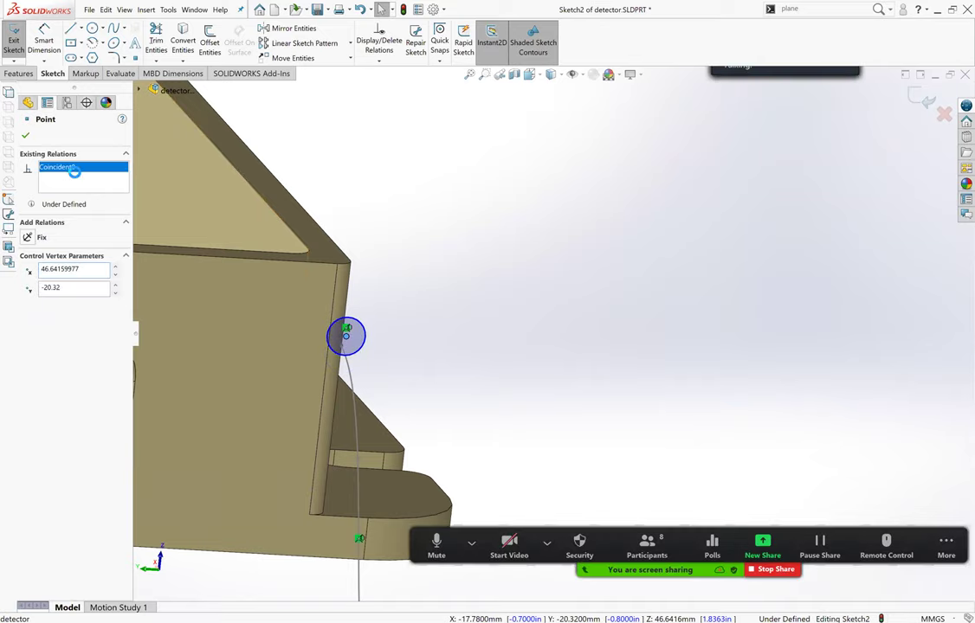
pyautogui.rightClick(67, 169)
pyautogui.click(95, 187)
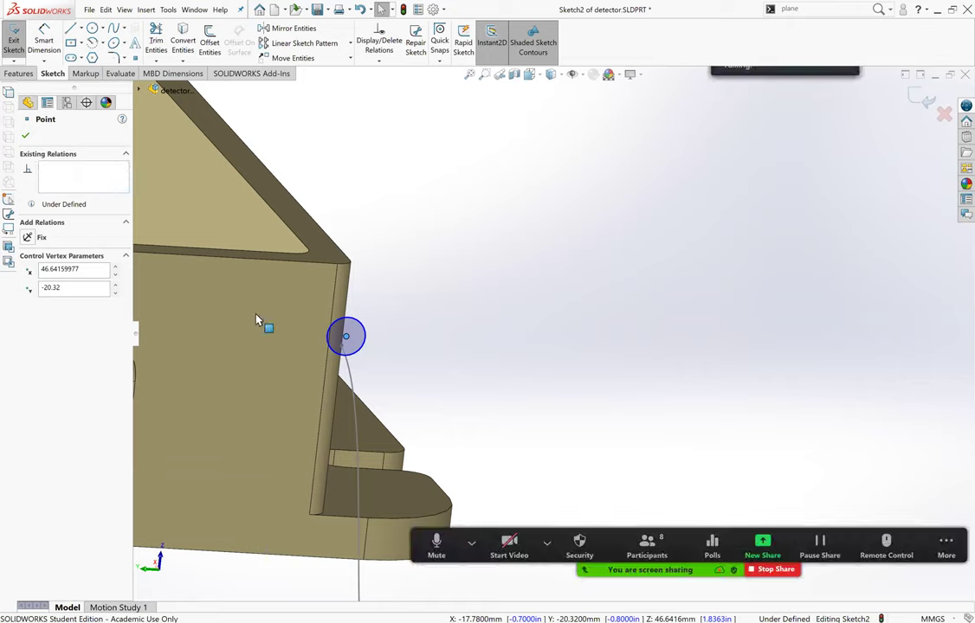
pyautogui.press('Escape')
pyautogui.scroll(-3, 485, 338)
pyautogui.moveTo(535, 356)
pyautogui.mouseDown()
pyautogui.moveTo(528, 385)
pyautogui.moveTo(504, 370)
pyautogui.mouseUp()
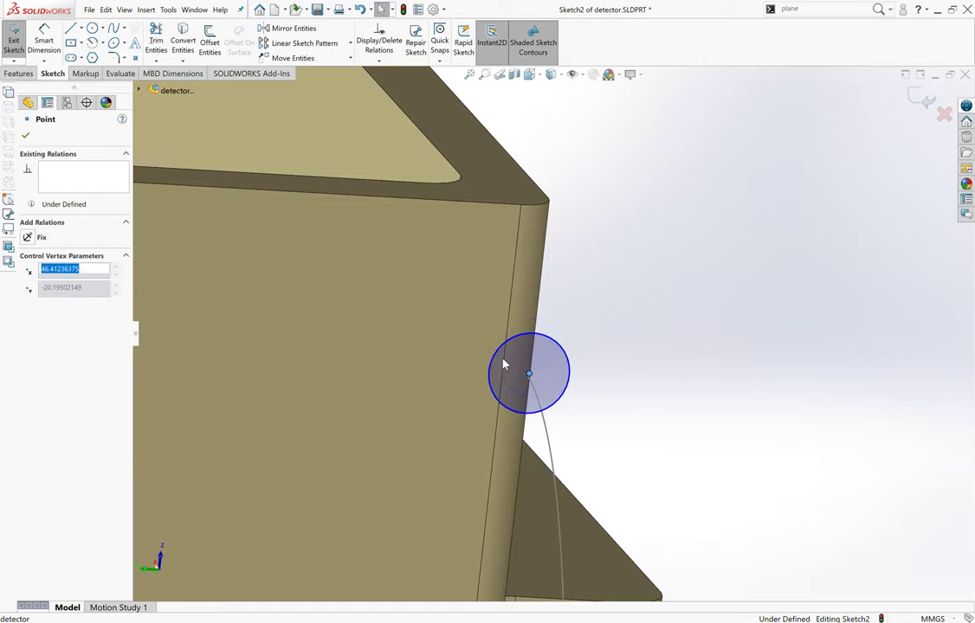
pyautogui.moveTo(505, 363); pyautogui.dragTo(561, 319, button='middle')
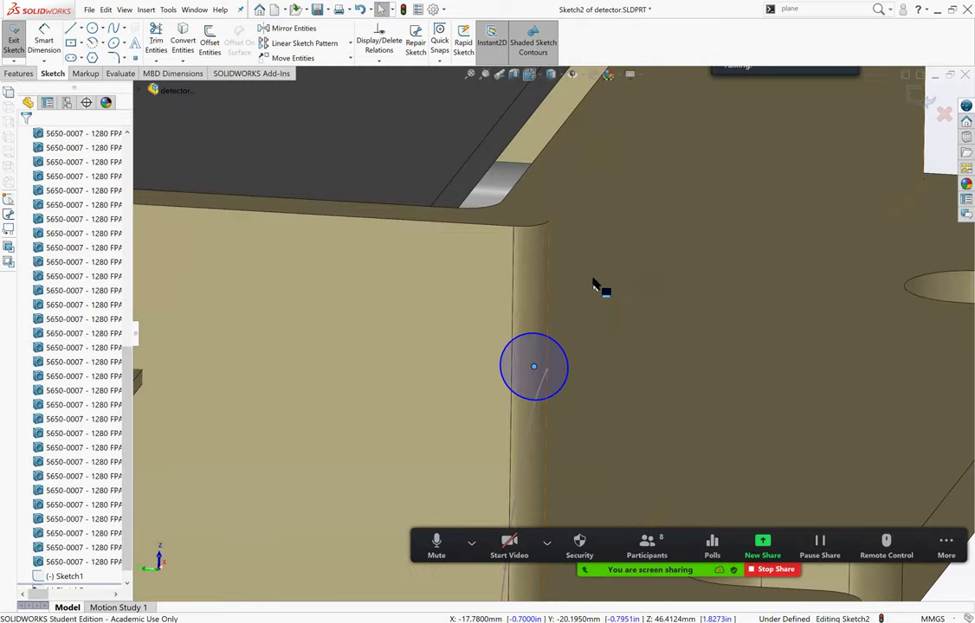
pyautogui.keyDown('ctrl'); pyautogui.click(579, 286); pyautogui.keyUp('ctrl')
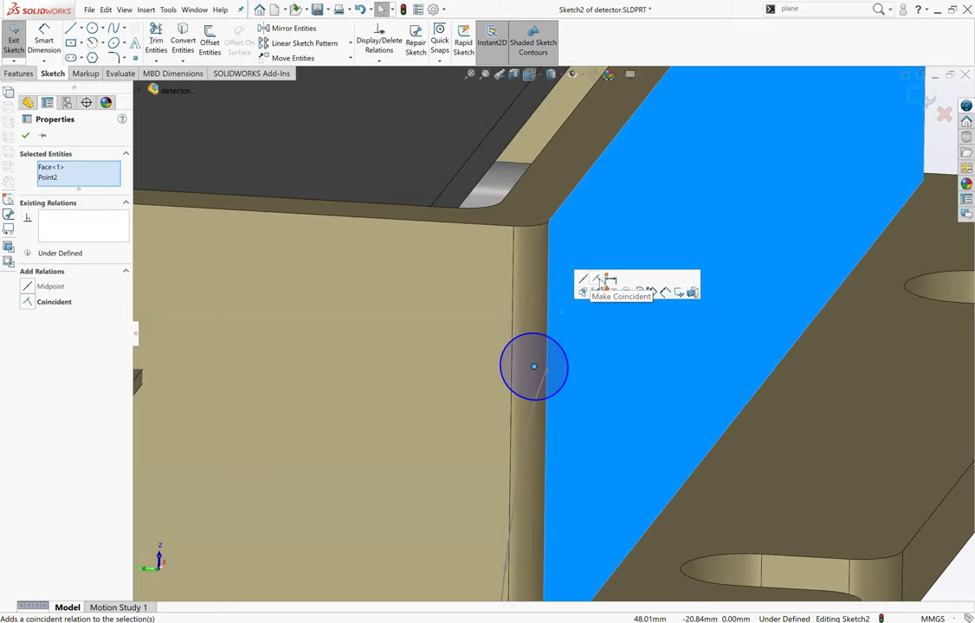
pyautogui.click(580, 279)
pyautogui.press('z')
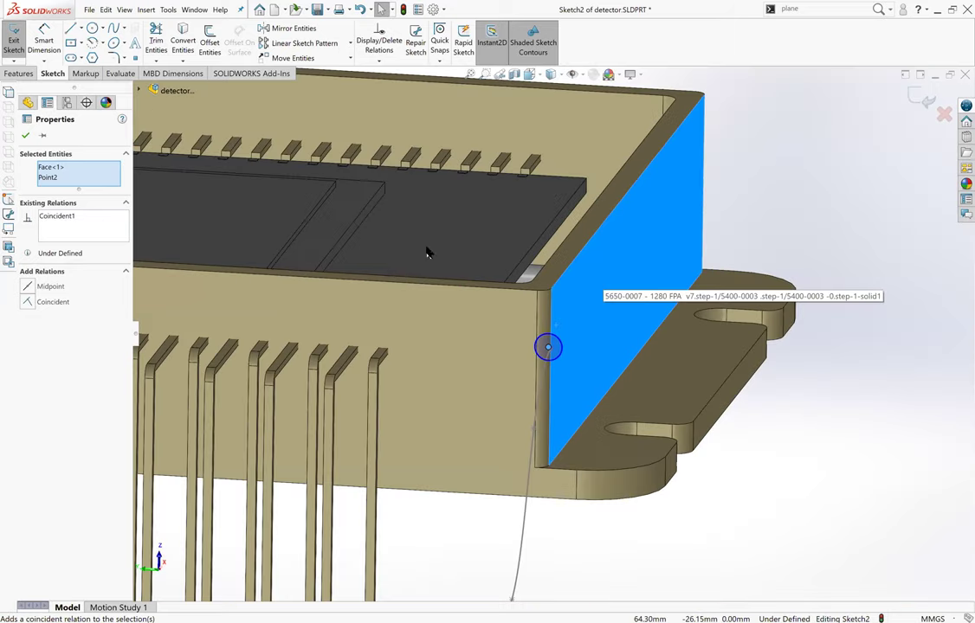
pyautogui.press('z')
pyautogui.press('Escape')
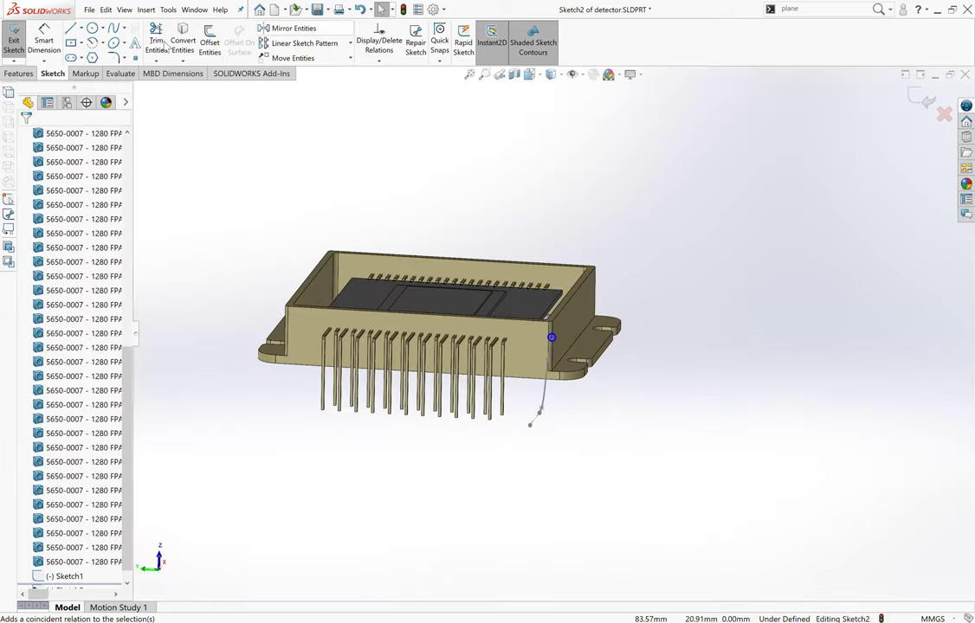
# Sweep the Sketch2 circle along the Sketch1 spline to create the Sweep1 cable from the housing's side.
pyautogui.click(18, 72)
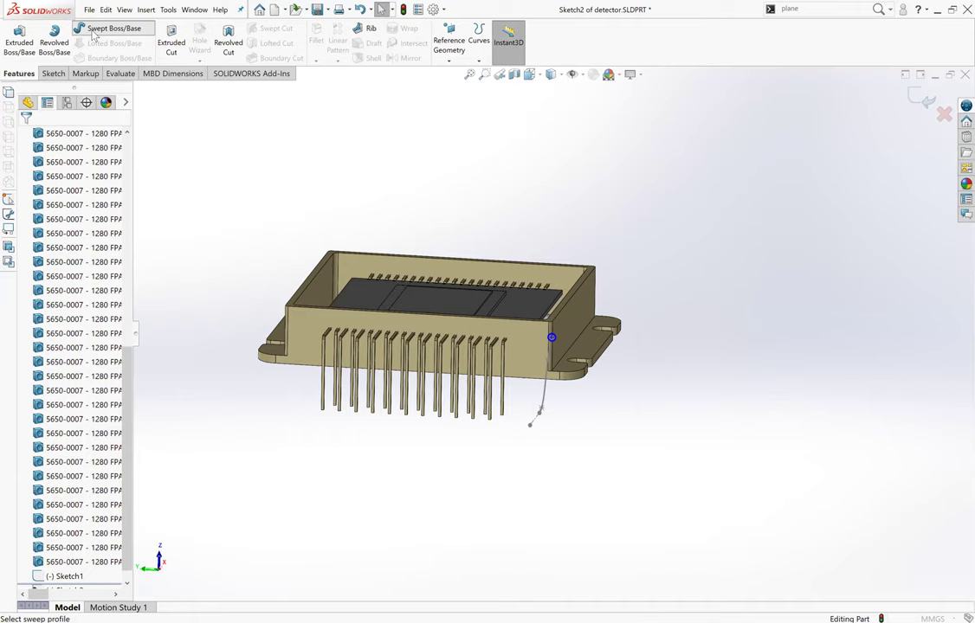
pyautogui.scroll(-2, 492, 385)
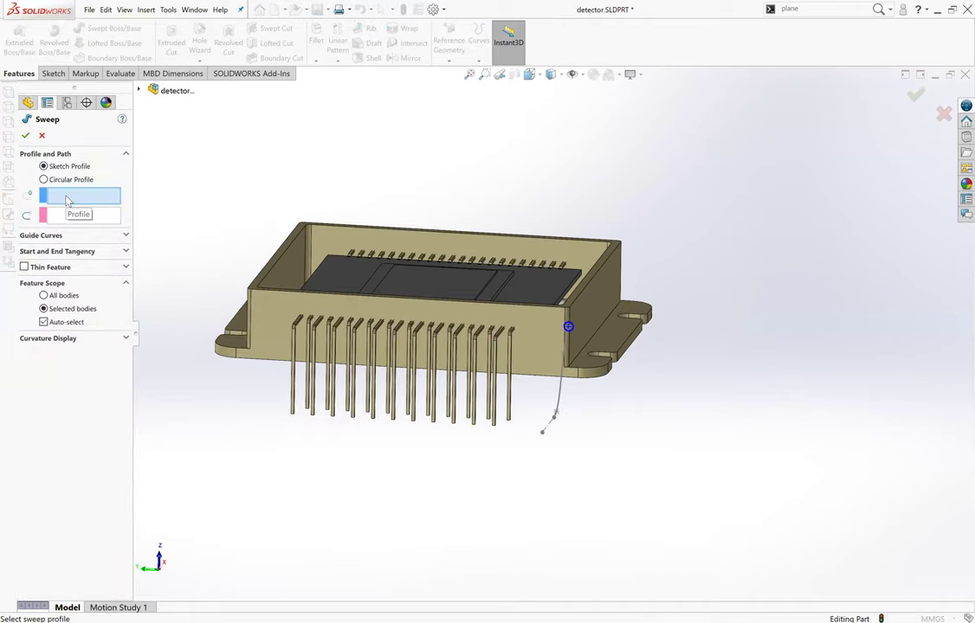
pyautogui.scroll(-5, 522, 372)
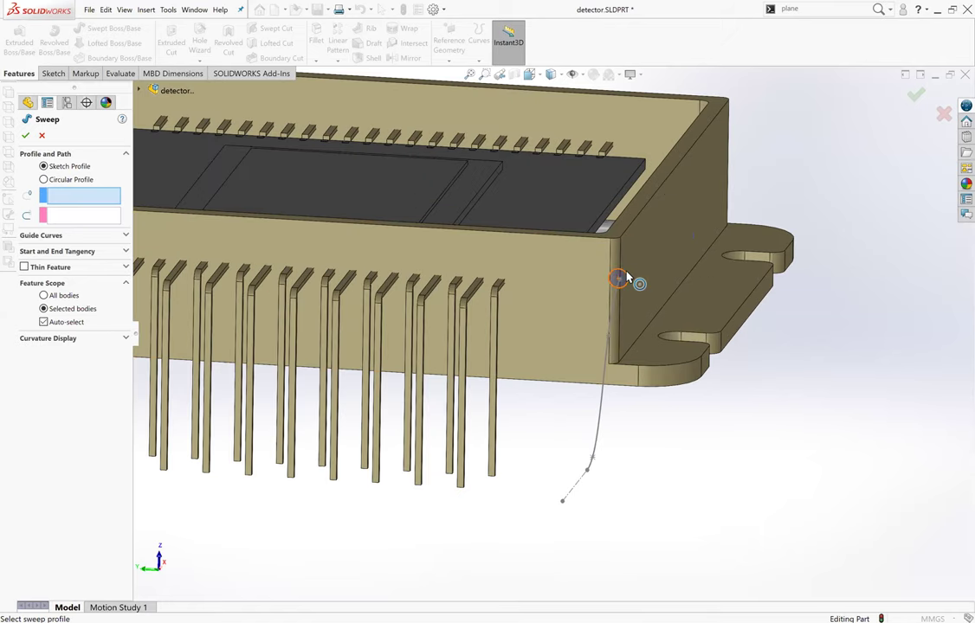
pyautogui.click(627, 277)
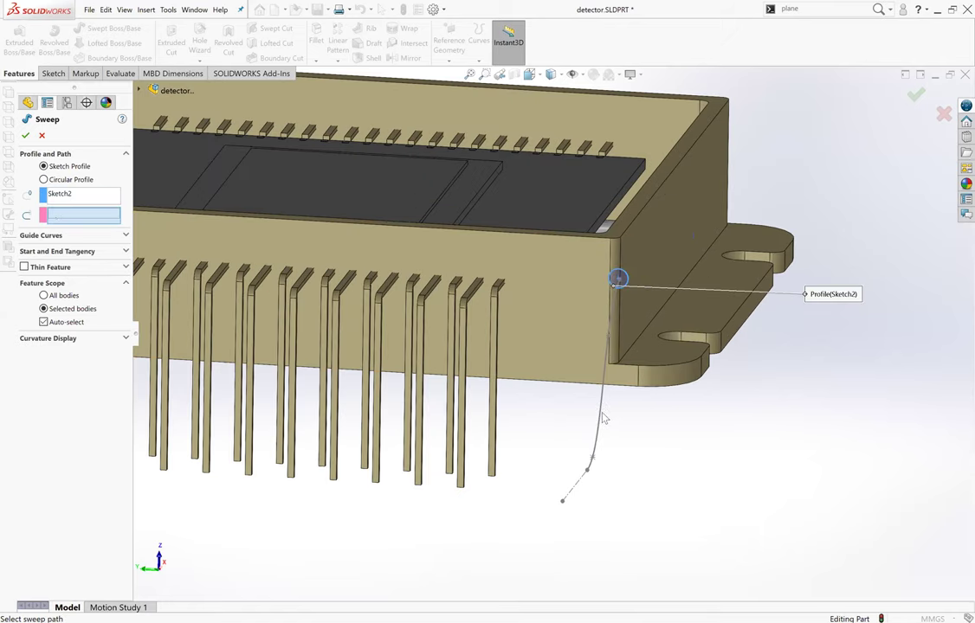
pyautogui.click(603, 363)
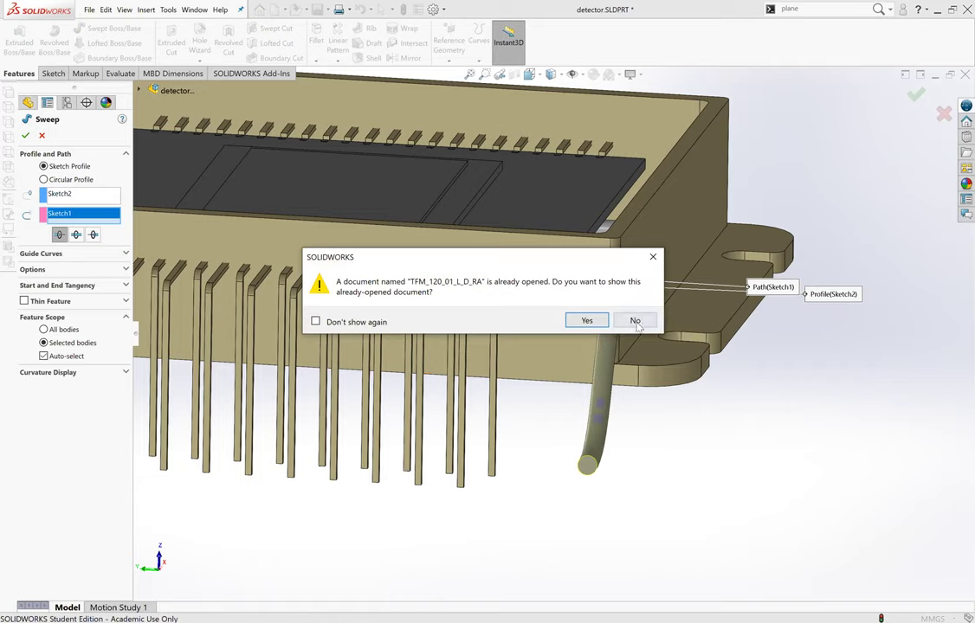
pyautogui.click(635, 321)
pyautogui.click(620, 319)
pyautogui.click(25, 135)
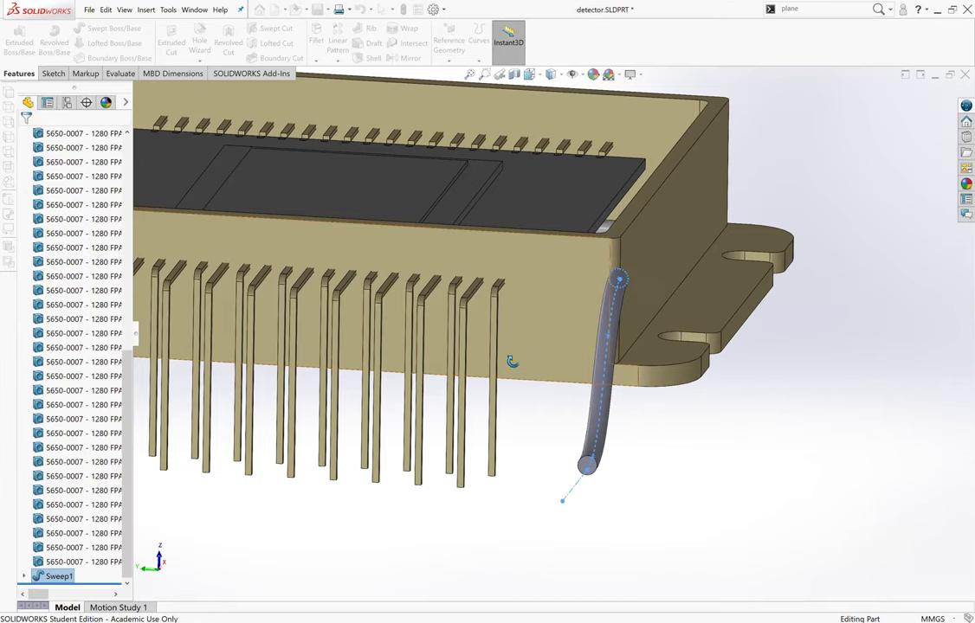
pyautogui.moveTo(512, 362); pyautogui.dragTo(185, 467, button='middle')
pyautogui.scroll(-3, 185, 467)
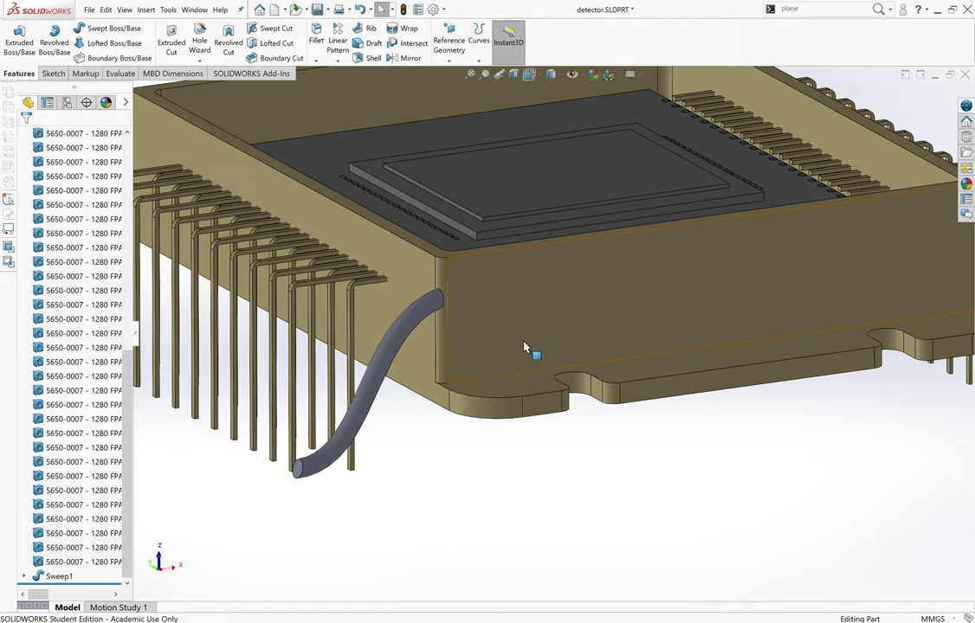
pyautogui.scroll(3, 380, 319)
pyautogui.scroll(-3, 395, 320)
pyautogui.scroll(-2, 511, 455)
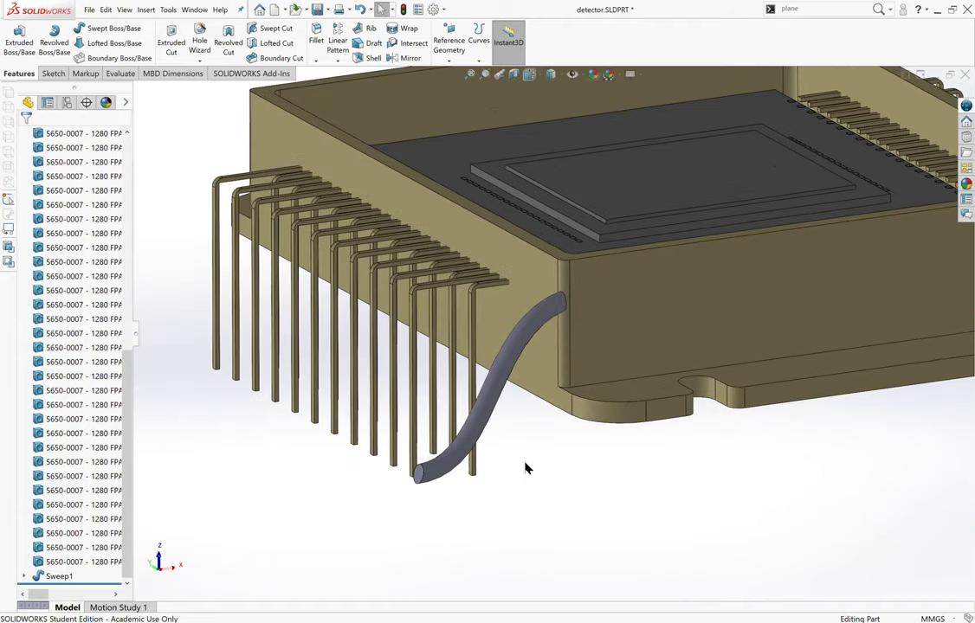
pyautogui.scroll(3, 537, 433)
pyautogui.scroll(-5, 559, 398)
pyautogui.moveTo(602, 418)
pyautogui.mouseDown(button='middle')
pyautogui.moveTo(339, 293)
pyautogui.moveTo(305, 290)
pyautogui.moveTo(315, 310)
pyautogui.moveTo(326, 291)
pyautogui.moveTo(311, 290)
pyautogui.moveTo(325, 256)
pyautogui.moveTo(316, 275)
pyautogui.mouseUp(button='middle')
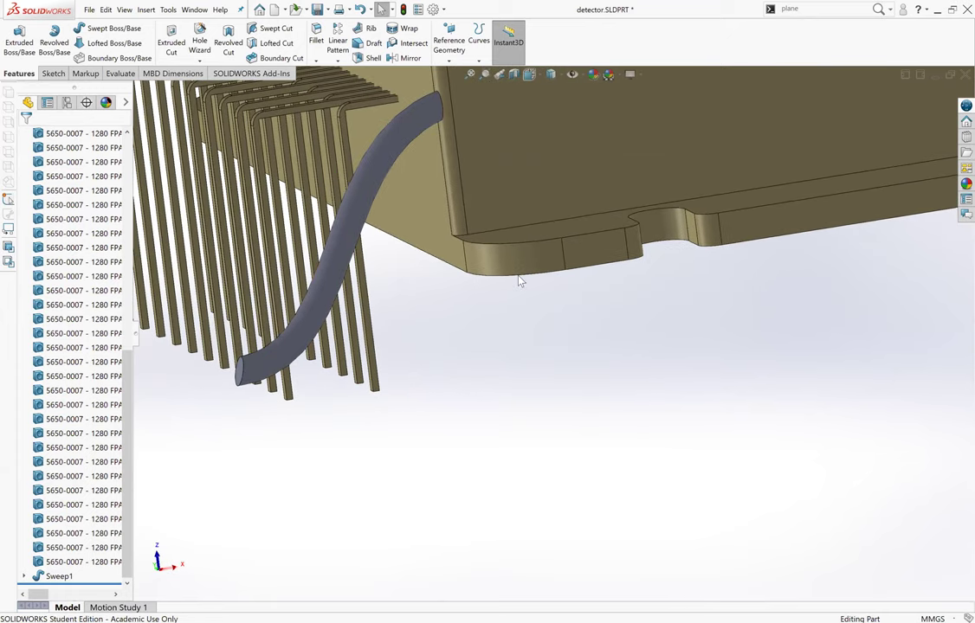
pyautogui.moveTo(519, 281); pyautogui.dragTo(594, 342, button='middle')
pyautogui.scroll(-3, 522, 388)
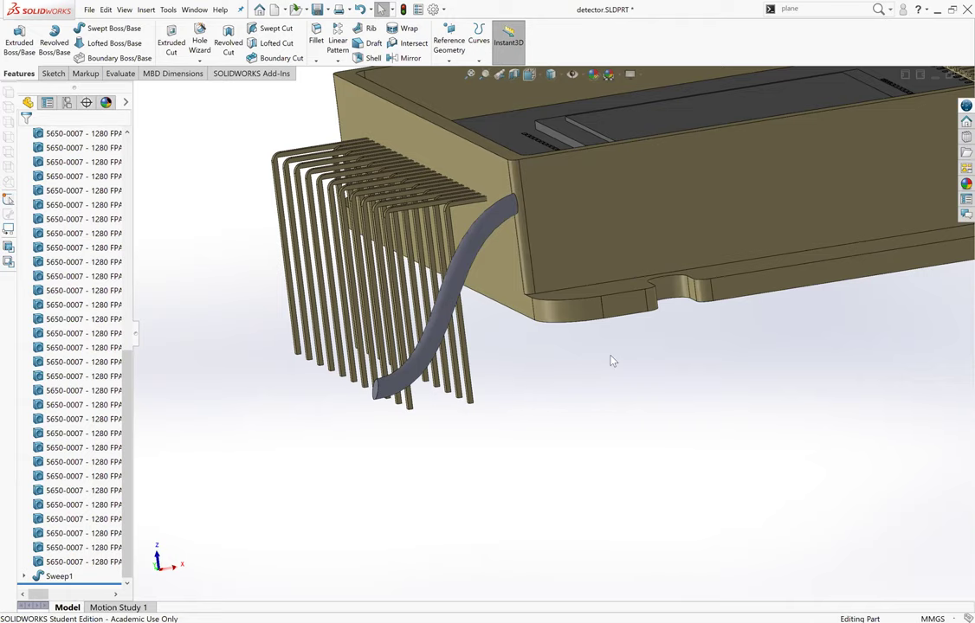
pyautogui.scroll(3, 563, 389)
pyautogui.scroll(-3, 537, 415)
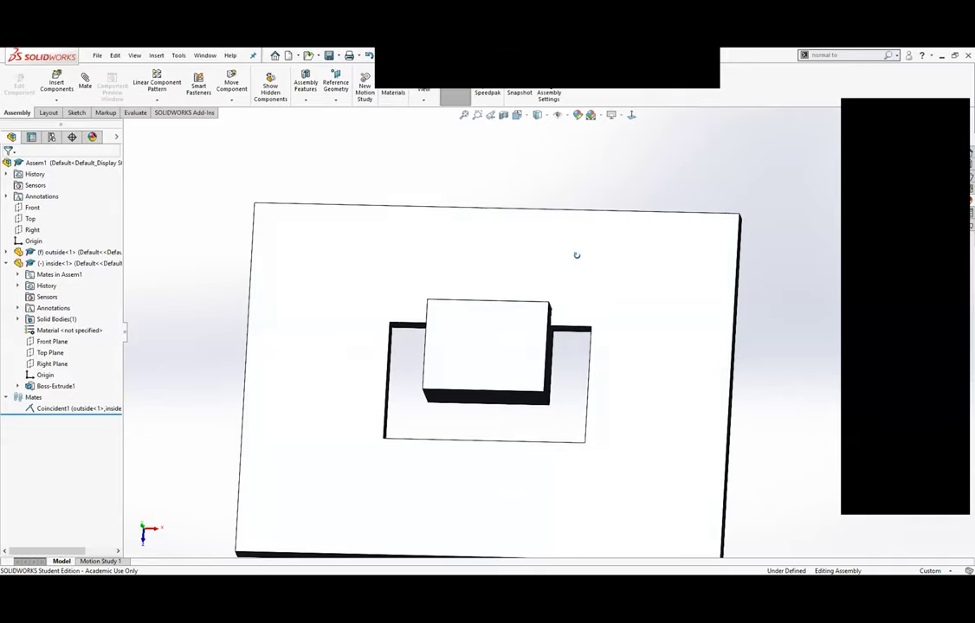
# Drag the inside block out of the plate's rectangular opening.
pyautogui.moveTo(576, 255); pyautogui.dragTo(476, 369, button='middle')
pyautogui.moveTo(477, 370)
pyautogui.mouseDown()
pyautogui.moveTo(526, 355)
pyautogui.moveTo(517, 474)
pyautogui.moveTo(500, 402)
pyautogui.mouseUp()
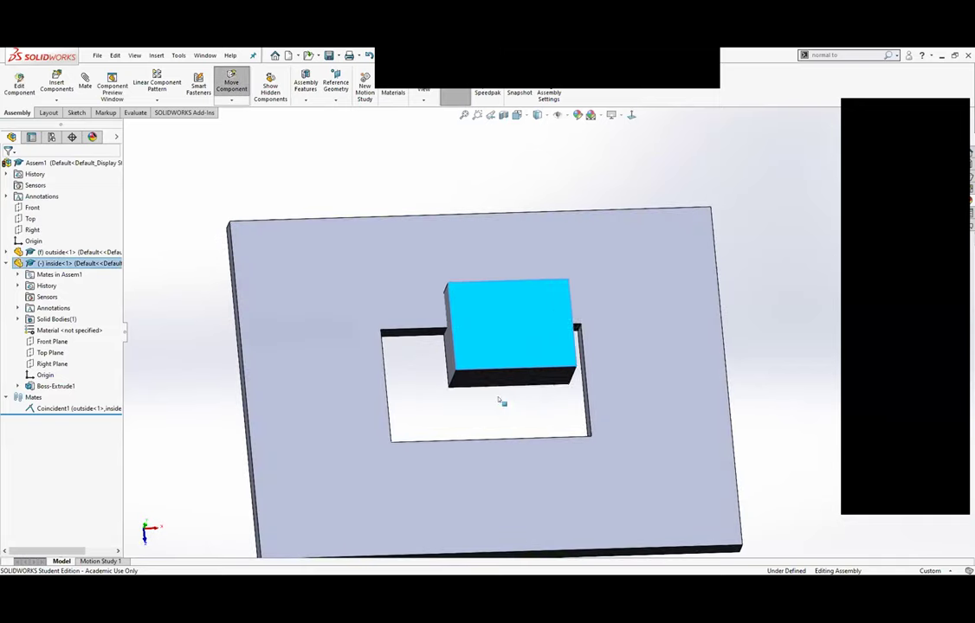
pyautogui.moveTo(322, 359); pyautogui.dragTo(443, 337, button='middle')
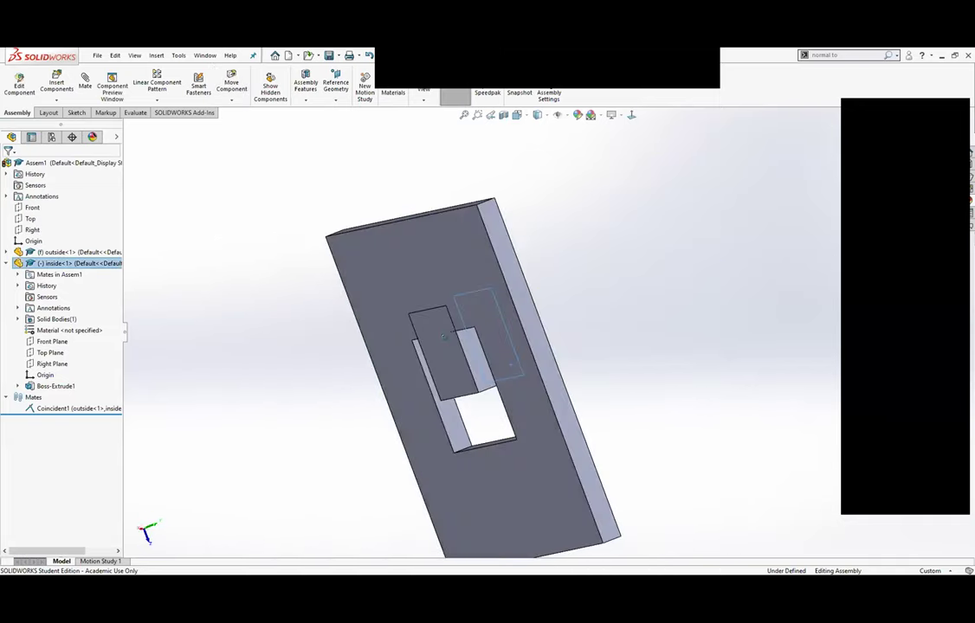
pyautogui.moveTo(444, 337)
pyautogui.mouseDown()
pyautogui.moveTo(443, 383)
pyautogui.moveTo(498, 432)
pyautogui.moveTo(513, 346)
pyautogui.mouseUp()
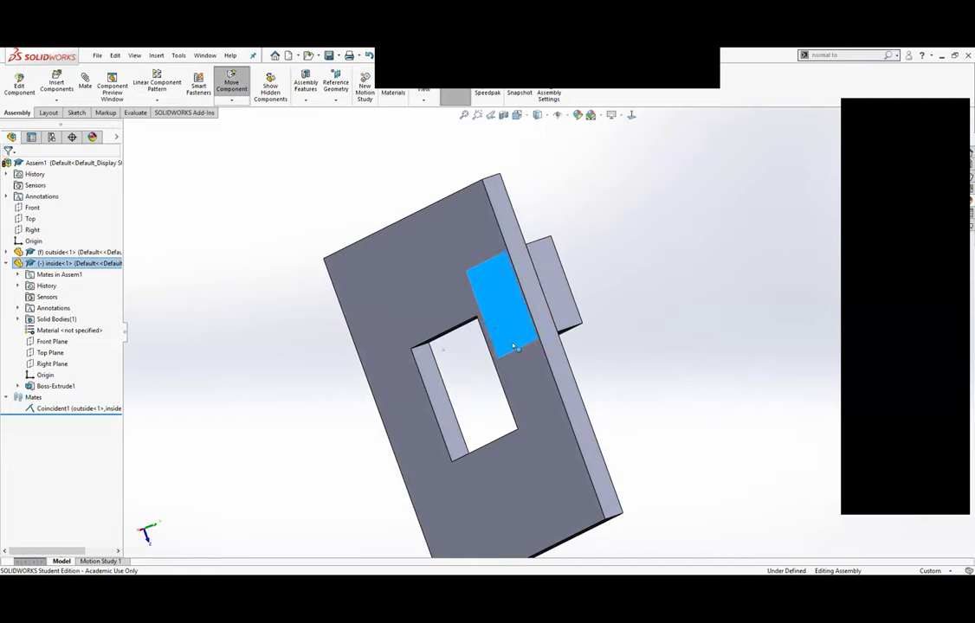
pyautogui.moveTo(513, 347); pyautogui.dragTo(567, 304, button='middle')
# View the plate face normal-to and reposition the block so it overhangs the plate's left edge.
pyautogui.click(567, 304)
pyautogui.hotkey('ctrl', '8')
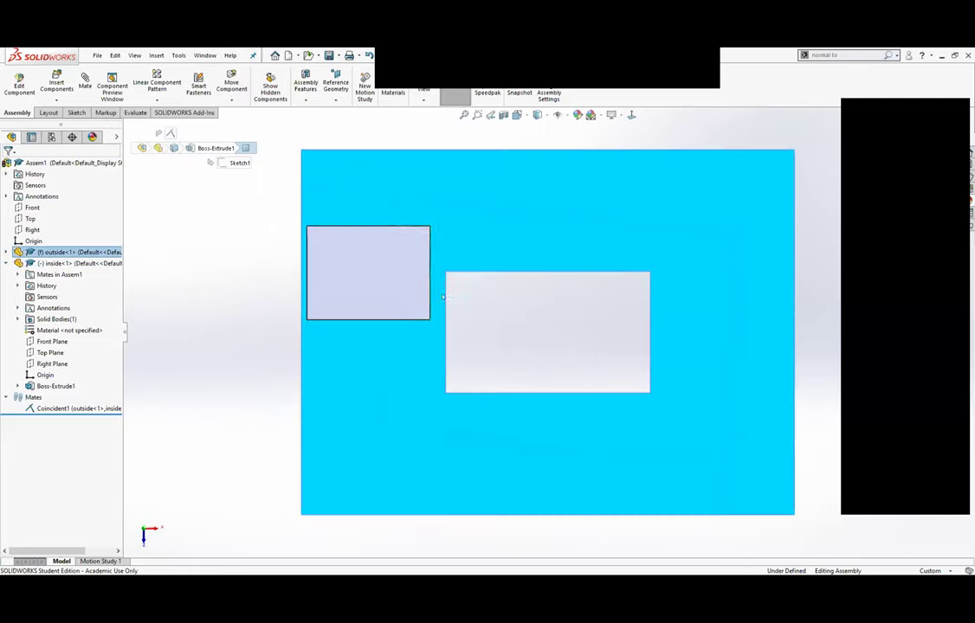
pyautogui.moveTo(446, 381)
pyautogui.mouseDown()
pyautogui.moveTo(540, 279)
pyautogui.moveTo(593, 410)
pyautogui.moveTo(361, 405)
pyautogui.mouseUp()
pyautogui.click(243, 378)
pyautogui.moveTo(243, 378); pyautogui.dragTo(260, 407, button='middle')
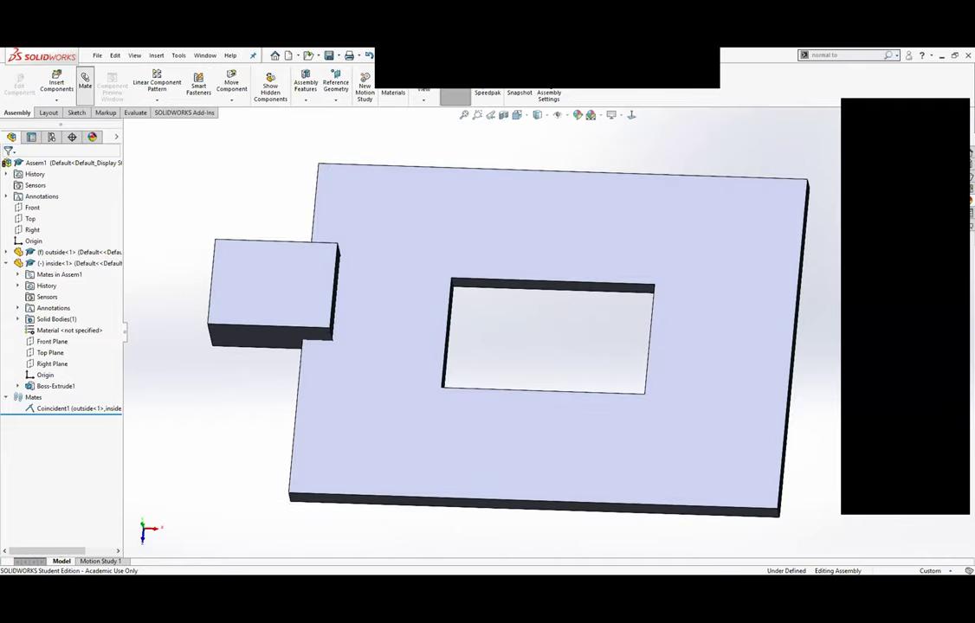
pyautogui.click(85, 80)
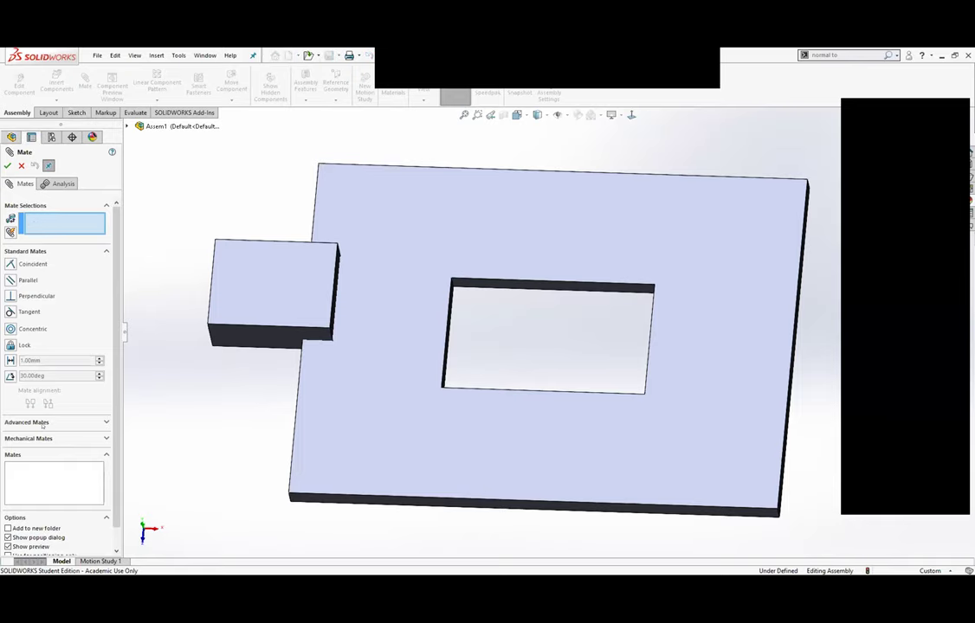
# Choose the Width advanced mate and pick the opening's right and left side faces as width references.
pyautogui.click(41, 423)
pyautogui.click(10, 309)
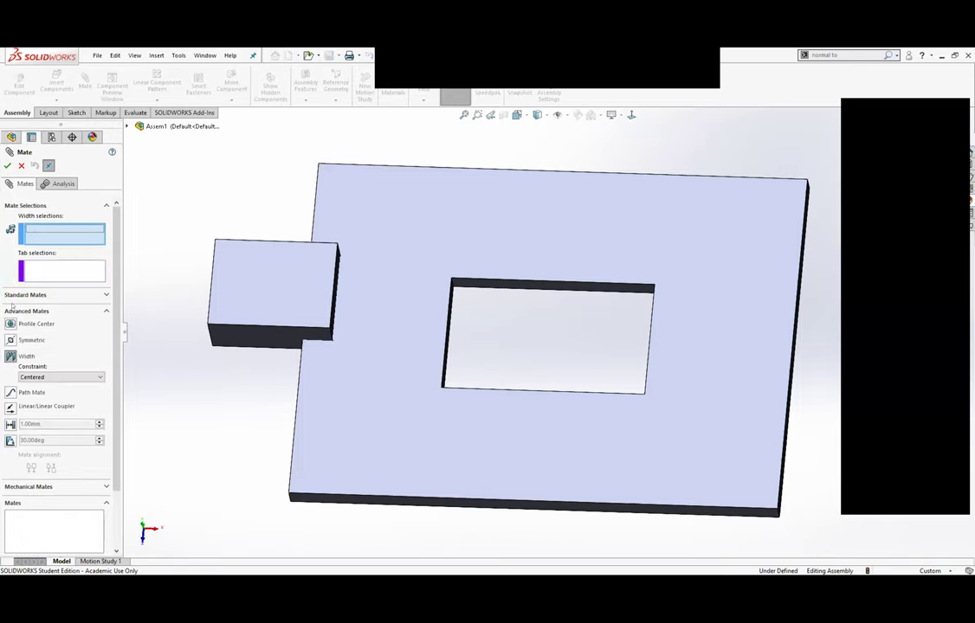
pyautogui.scroll(4, 502, 315)
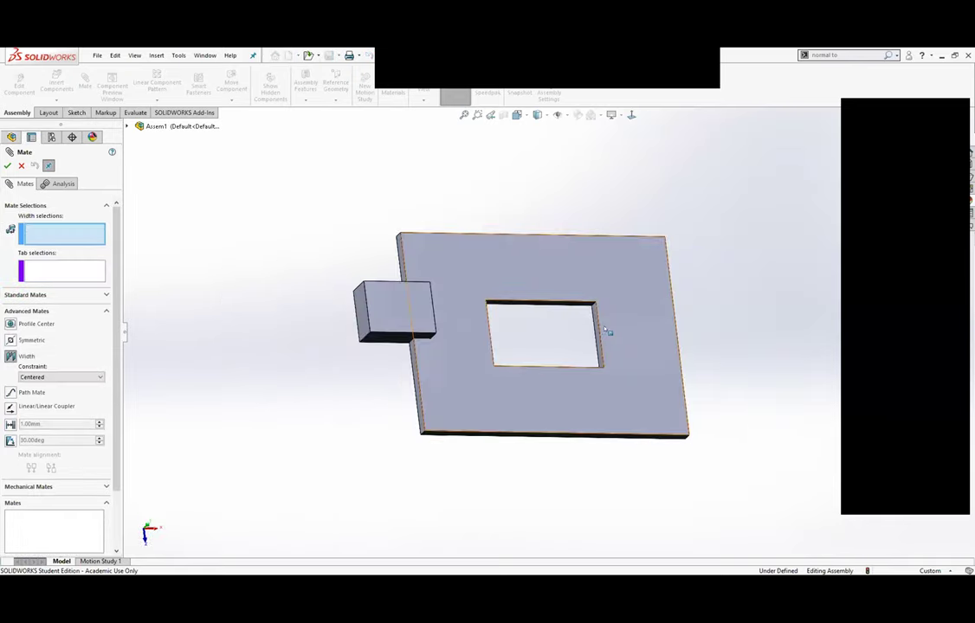
pyautogui.scroll(-5, 607, 330)
pyautogui.click(537, 307)
pyautogui.scroll(2, 501, 312)
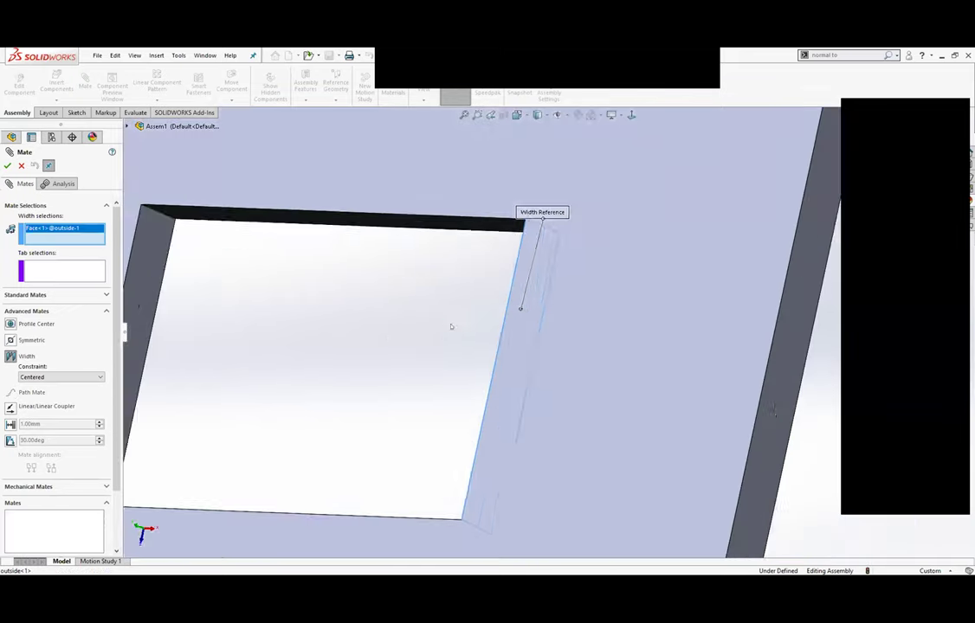
pyautogui.scroll(2, 450, 326)
pyautogui.scroll(-4, 407, 328)
pyautogui.click(386, 337)
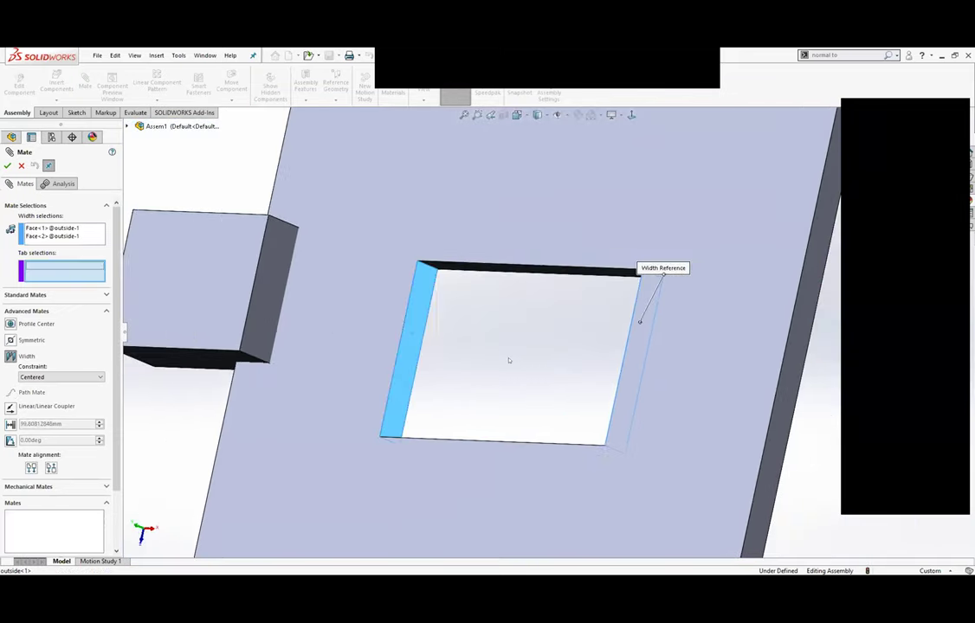
# Pick the block's left and right faces as tab faces and confirm the Width3 mate.
pyautogui.scroll(5, 451, 329)
pyautogui.moveTo(485, 320)
pyautogui.mouseDown(button='middle')
pyautogui.moveTo(450, 304)
pyautogui.moveTo(351, 315)
pyautogui.moveTo(418, 320)
pyautogui.mouseUp(button='middle')
pyautogui.click(344, 321)
pyautogui.click(420, 320)
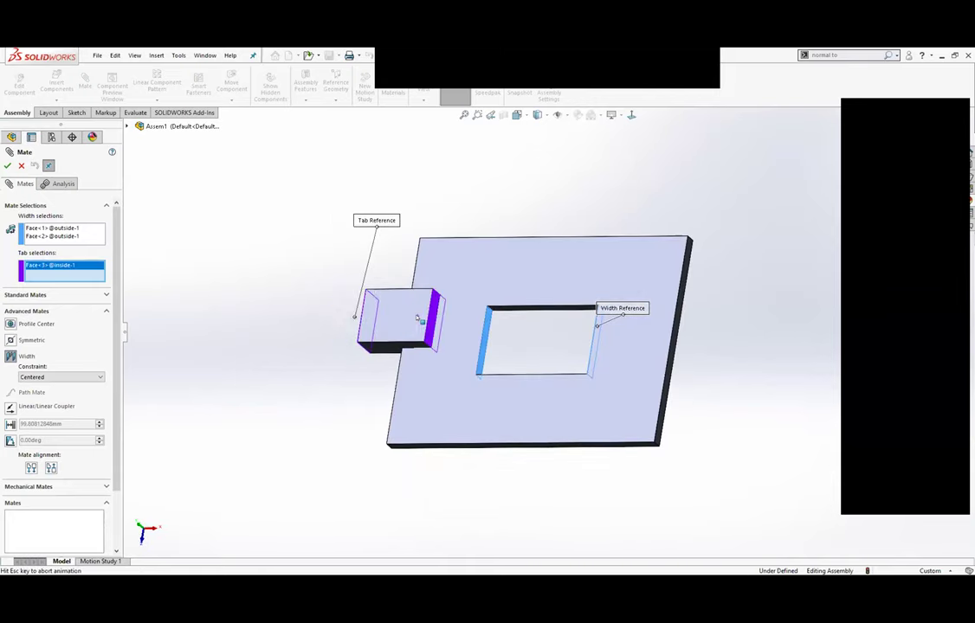
pyautogui.moveTo(499, 433); pyautogui.dragTo(543, 393, button='middle')
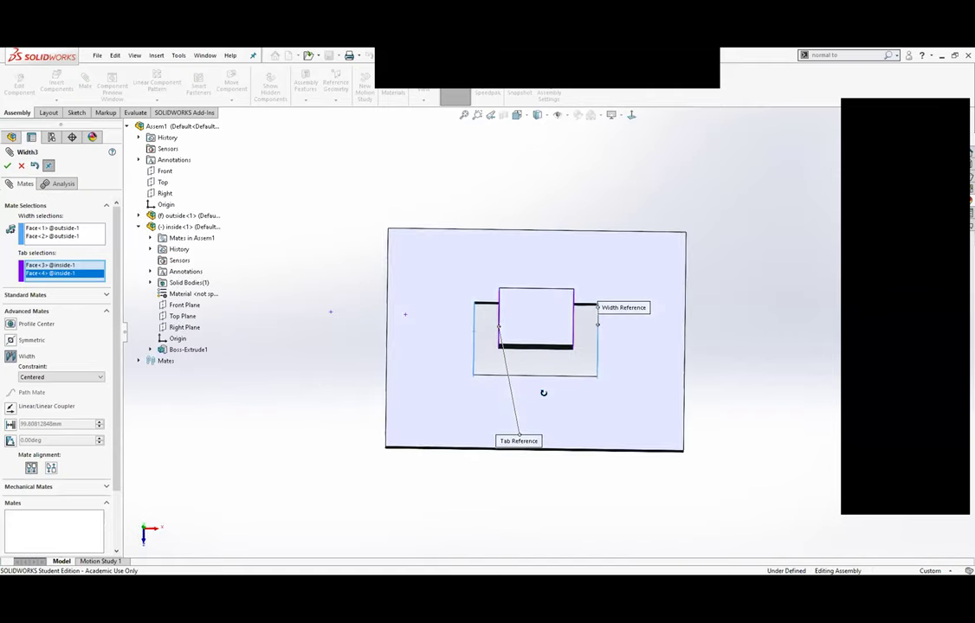
pyautogui.click(7, 166)
pyautogui.moveTo(533, 327); pyautogui.dragTo(551, 381)
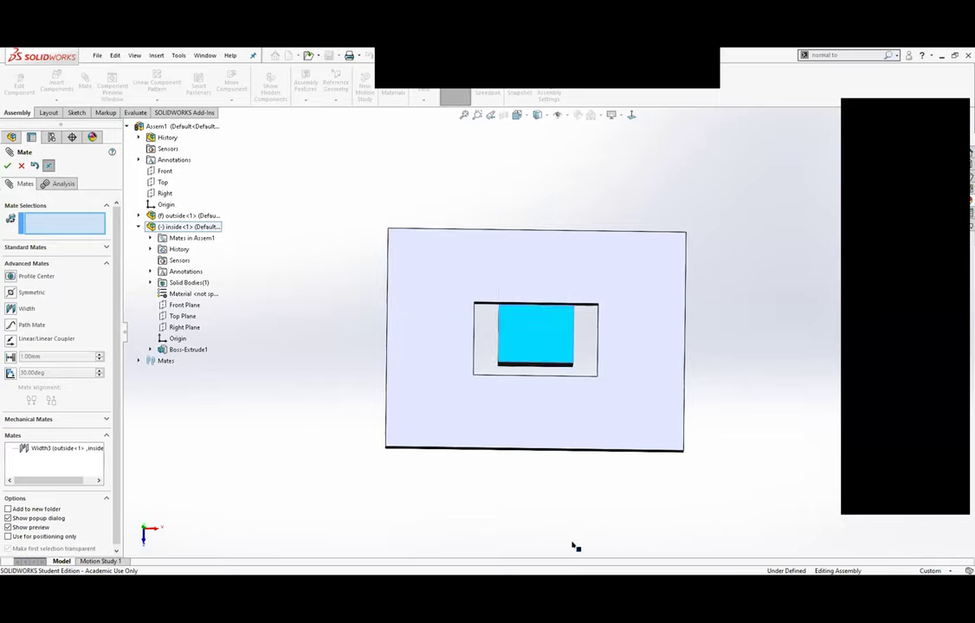
# Clear the selection and look straight onto the plate, then tilt to expose the opening's faces.
pyautogui.click(589, 491)
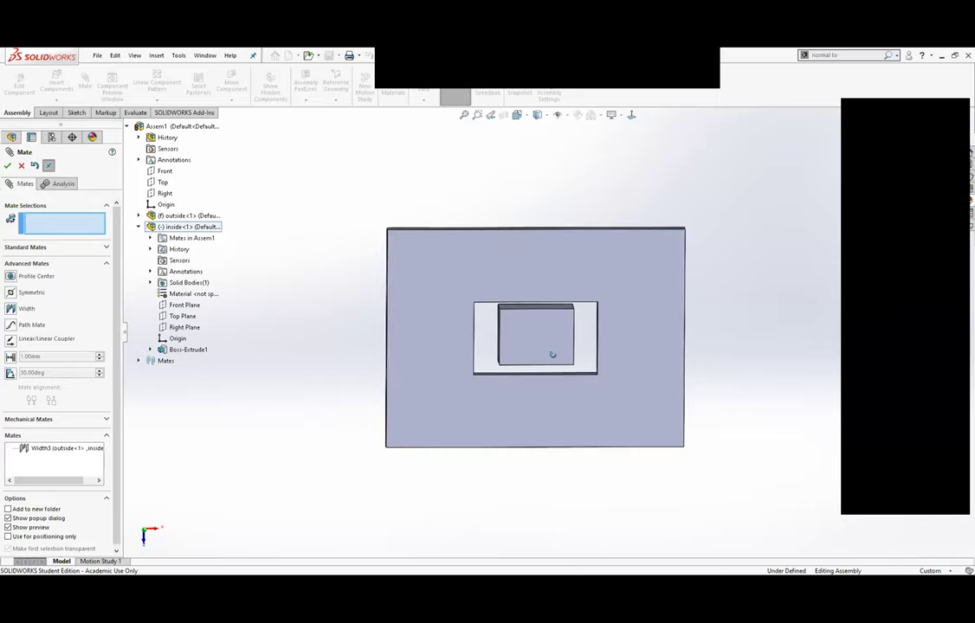
pyautogui.scroll(-5, 542, 403)
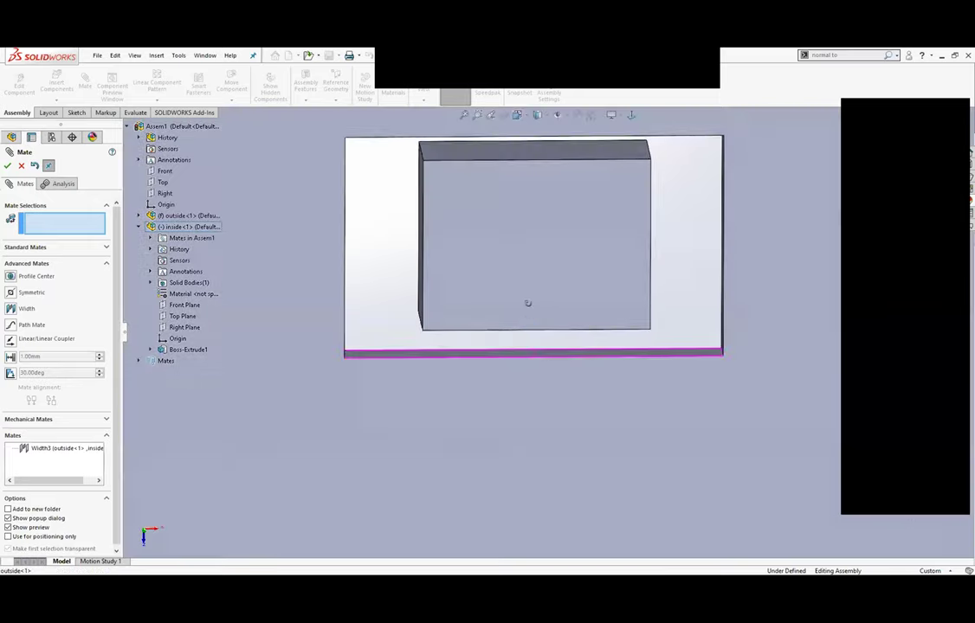
pyautogui.moveTo(517, 342); pyautogui.dragTo(457, 211, button='middle')
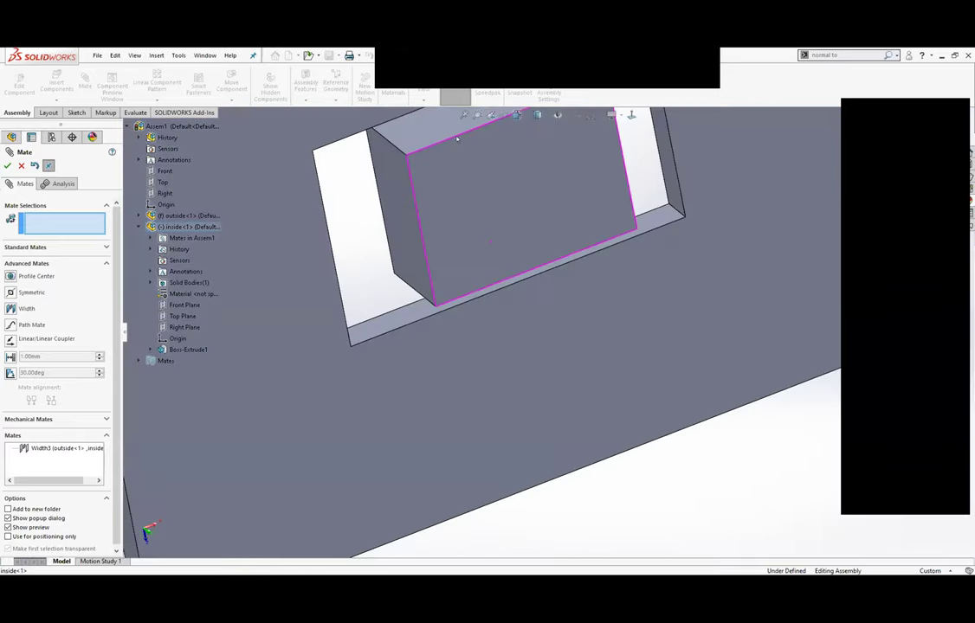
pyautogui.hotkey('ctrl', '8')
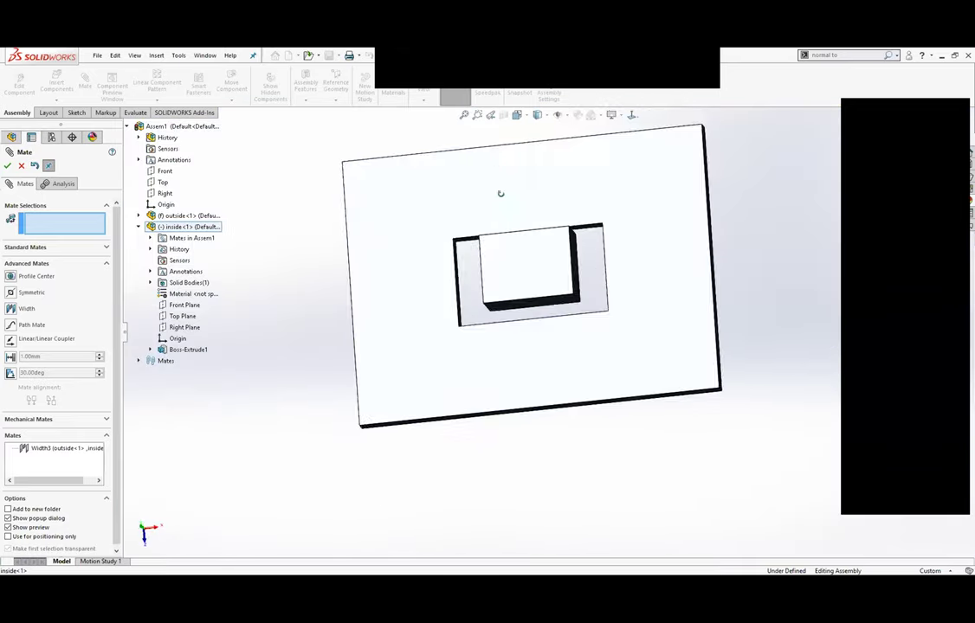
pyautogui.click(535, 308)
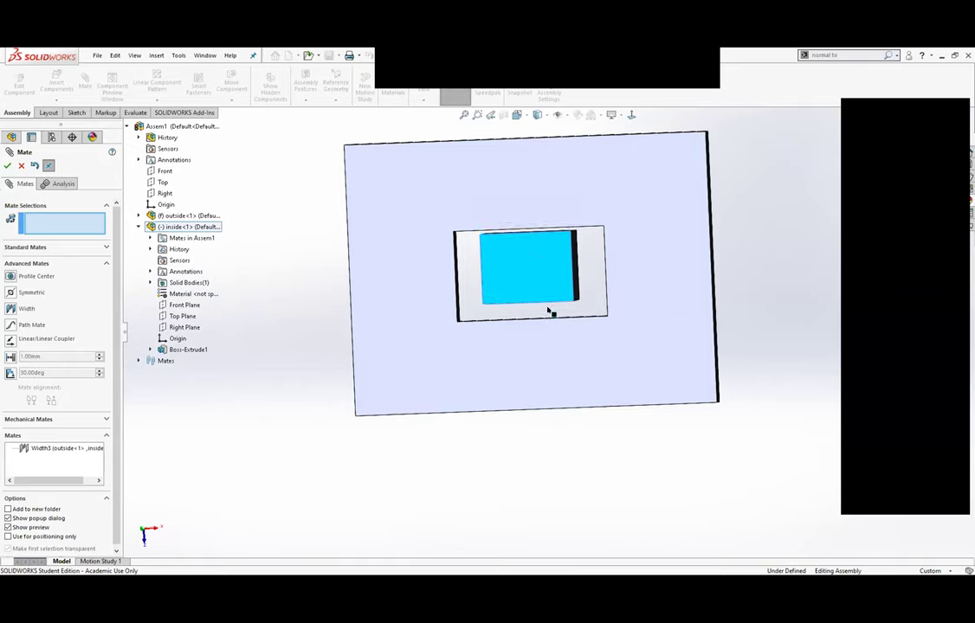
pyautogui.click(549, 314)
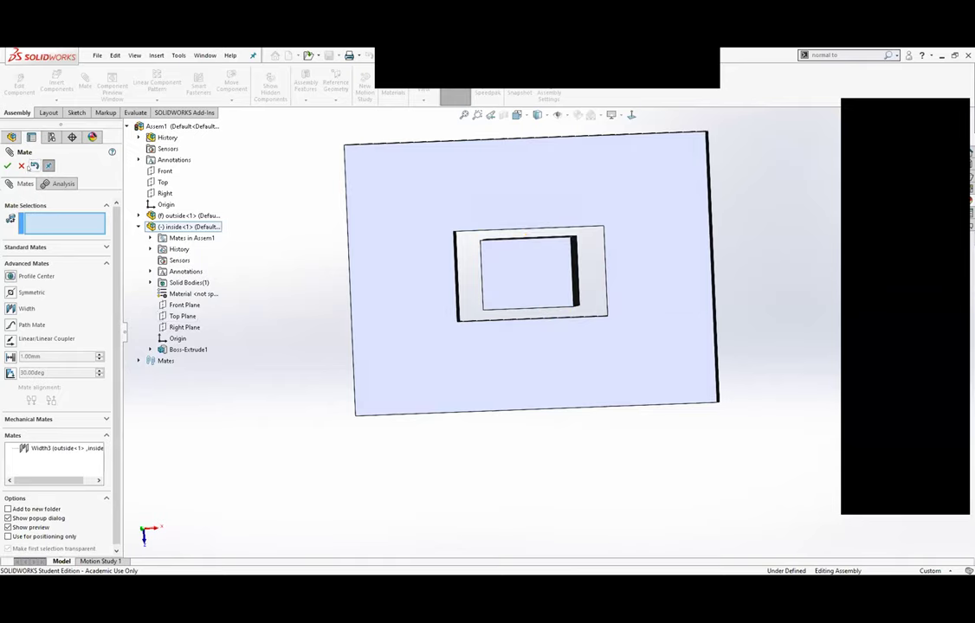
pyautogui.moveTo(569, 278); pyautogui.dragTo(533, 240, button='middle')
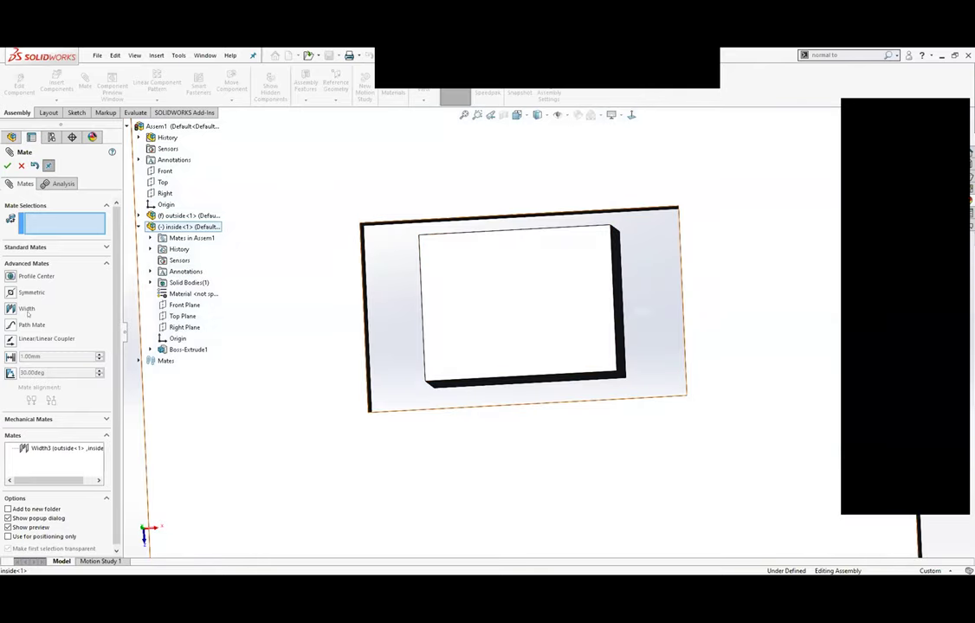
# Pick the opening's two faces and the block's top and bottom faces to add the Width4 mate.
pyautogui.click(322, 249)
pyautogui.moveTo(344, 157)
pyautogui.mouseDown(button='middle')
pyautogui.moveTo(441, 271)
pyautogui.moveTo(370, 323)
pyautogui.mouseUp(button='middle')
pyautogui.click(442, 270)
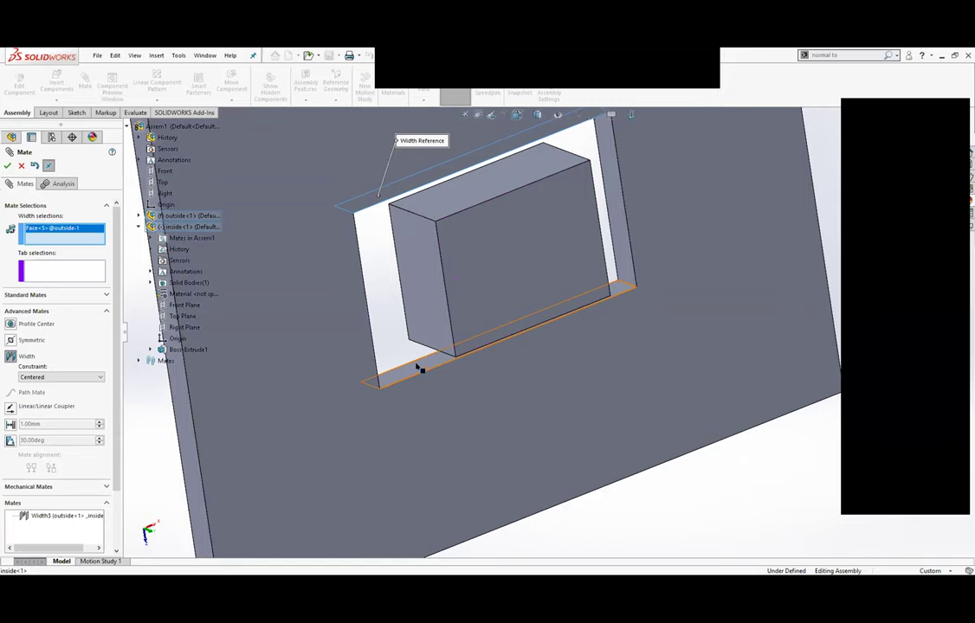
pyautogui.moveTo(461, 182)
pyautogui.mouseDown(button='middle')
pyautogui.moveTo(498, 156)
pyautogui.moveTo(523, 353)
pyautogui.mouseUp(button='middle')
pyautogui.click(497, 156)
pyautogui.click(524, 354)
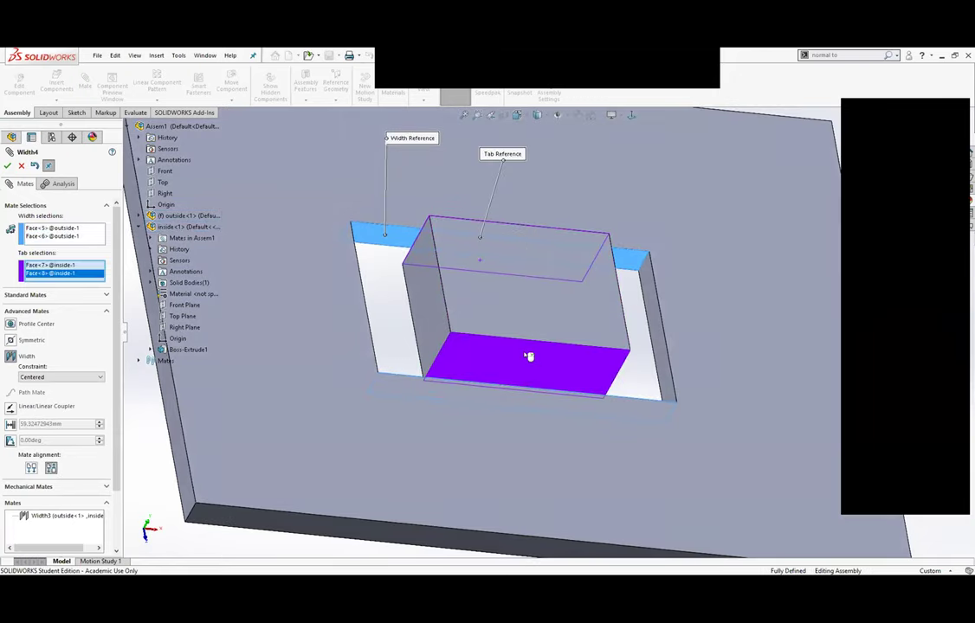
pyautogui.press('f')
pyautogui.click(8, 165)
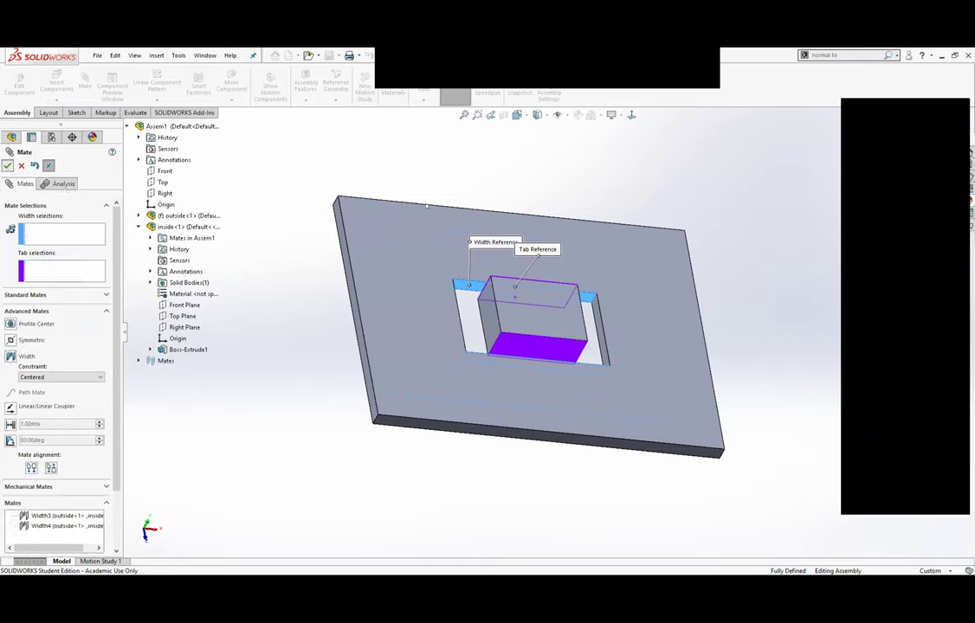
pyautogui.hotkey('ctrl', '8')
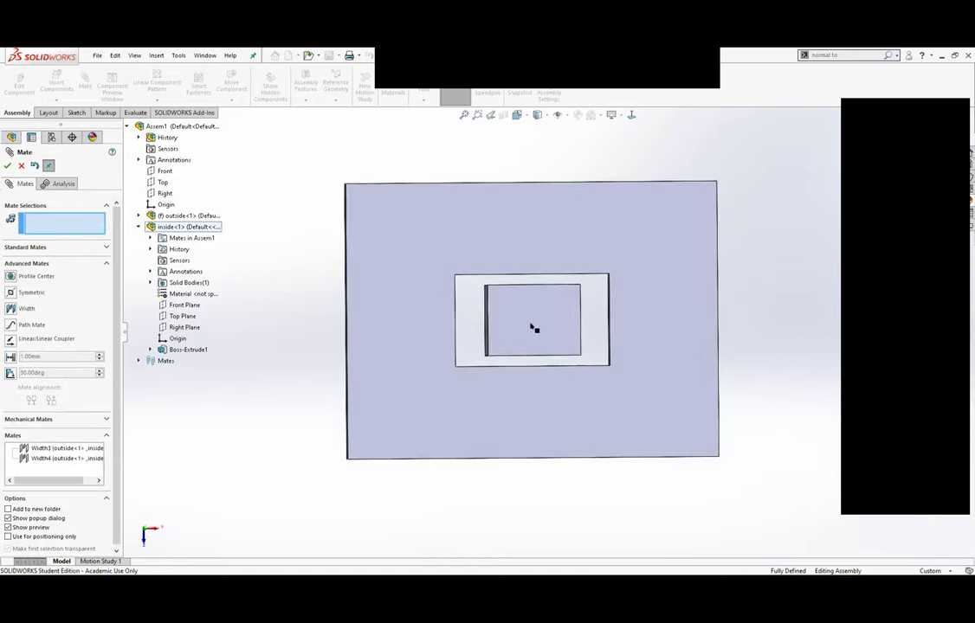
# Delete the Width4 mate from the assembly's Mates folder.
pyautogui.click(7, 165)
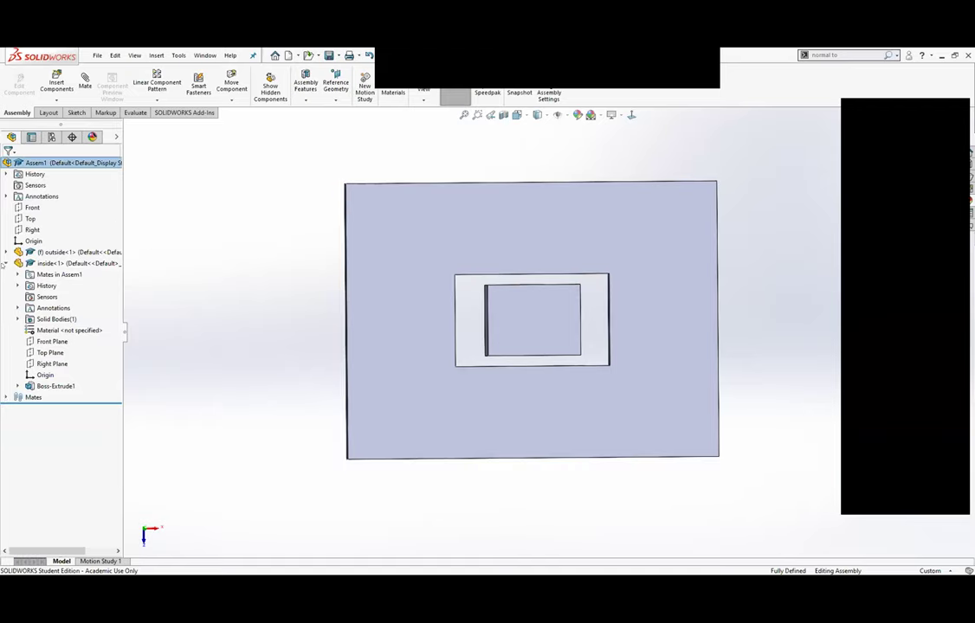
pyautogui.click(6, 263)
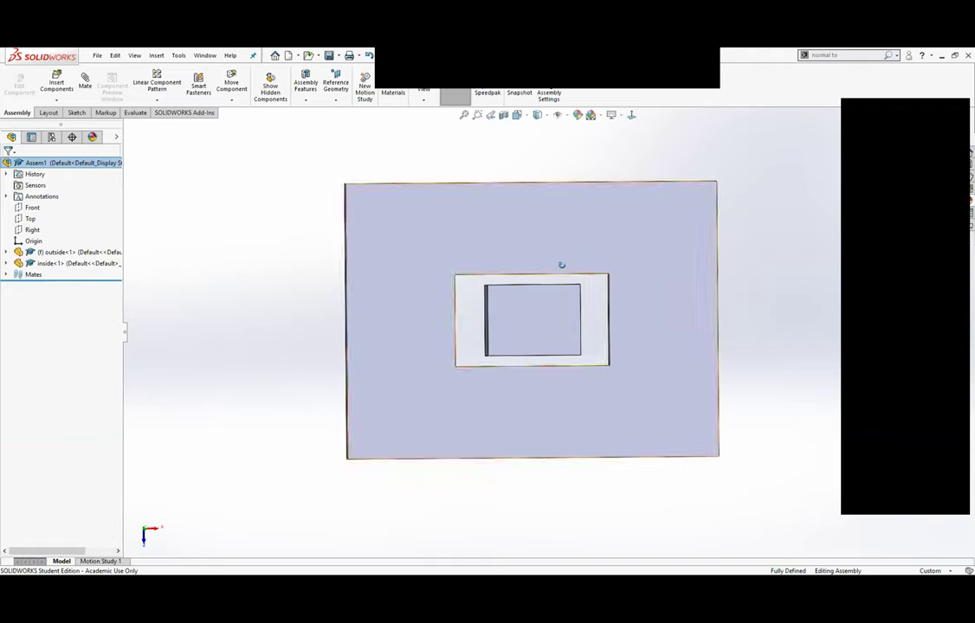
pyautogui.click(6, 274)
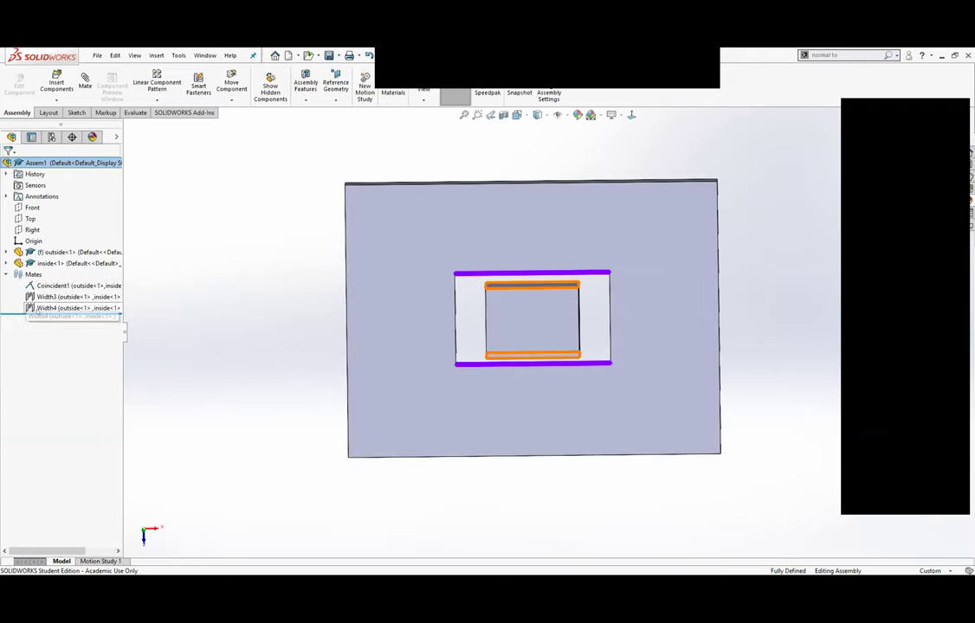
pyautogui.click(69, 309)
pyautogui.press('Delete')
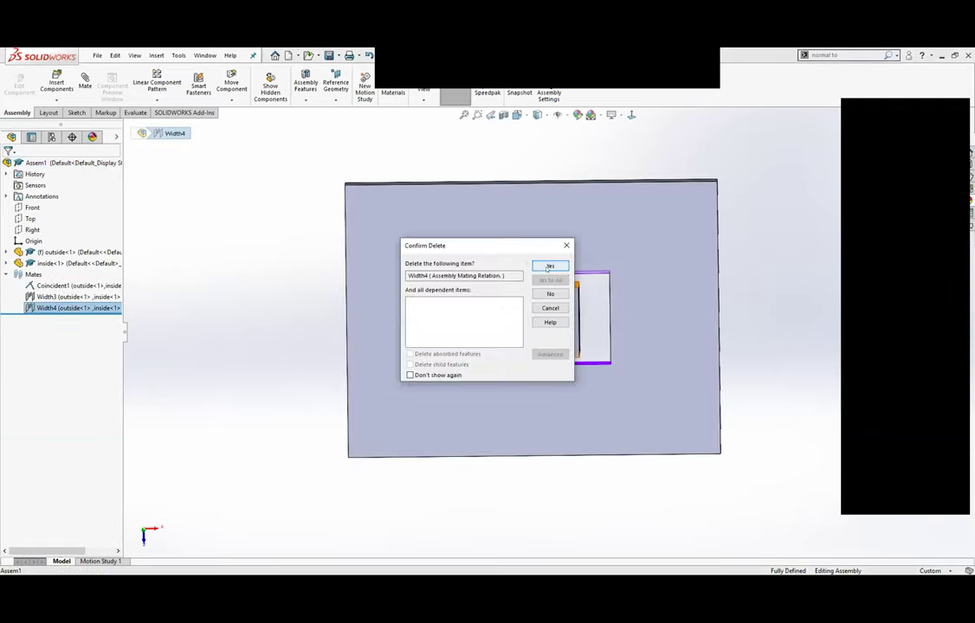
pyautogui.press('Return')
# Delete the Coincident1 mate so only Width3 remains.
pyautogui.moveTo(271, 254)
pyautogui.mouseDown(button='middle')
pyautogui.moveTo(273, 245)
pyautogui.moveTo(261, 246)
pyautogui.moveTo(269, 207)
pyautogui.mouseUp(button='middle')
pyautogui.scroll(-4, 489, 269)
pyautogui.scroll(-2, 449, 320)
pyautogui.moveTo(448, 320)
pyautogui.mouseDown(button='middle')
pyautogui.moveTo(465, 338)
pyautogui.moveTo(82, 297)
pyautogui.mouseUp(button='middle')
pyautogui.click(69, 285)
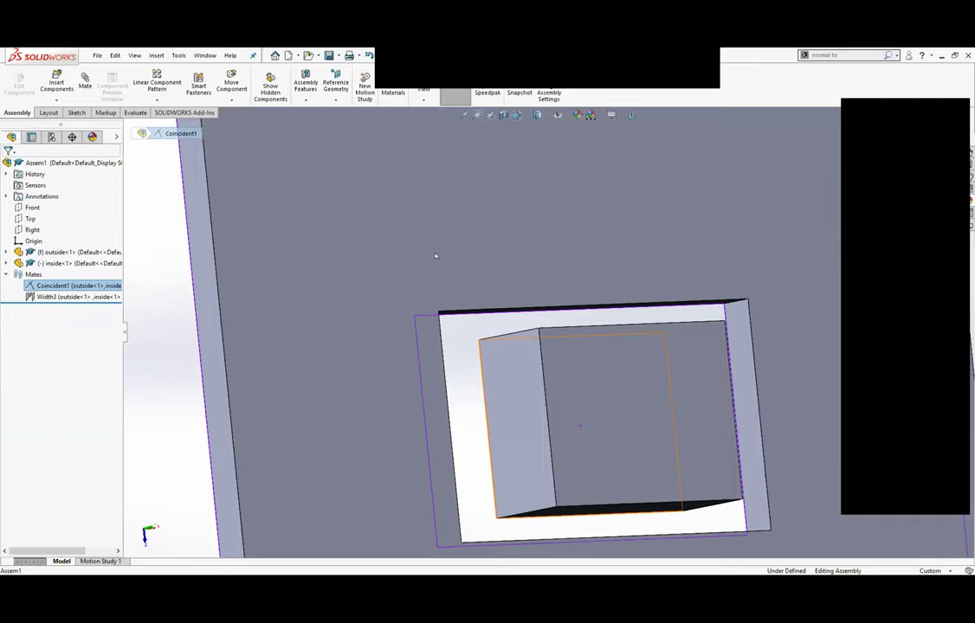
pyautogui.press('Delete')
pyautogui.click(540, 269)
pyautogui.scroll(5, 495, 309)
pyautogui.moveTo(495, 309)
pyautogui.mouseDown(button='middle')
pyautogui.moveTo(376, 298)
pyautogui.moveTo(427, 328)
pyautogui.moveTo(474, 316)
pyautogui.mouseUp(button='middle')
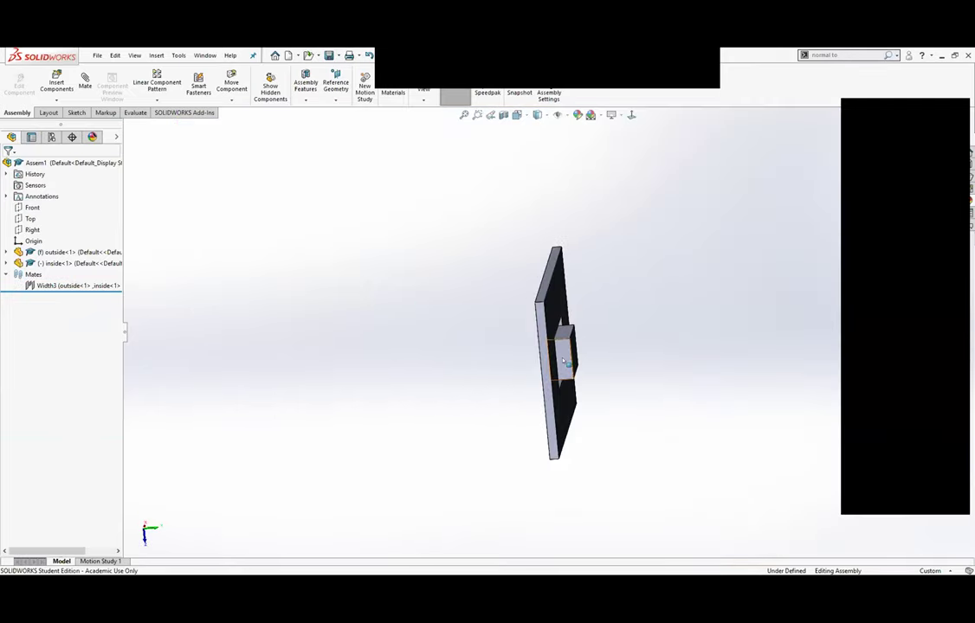
# Slide the block sideways in the opening and select the plate's and block's front faces for a mate.
pyautogui.moveTo(555, 325); pyautogui.dragTo(678, 363)
pyautogui.moveTo(678, 363); pyautogui.dragTo(654, 313, button='middle')
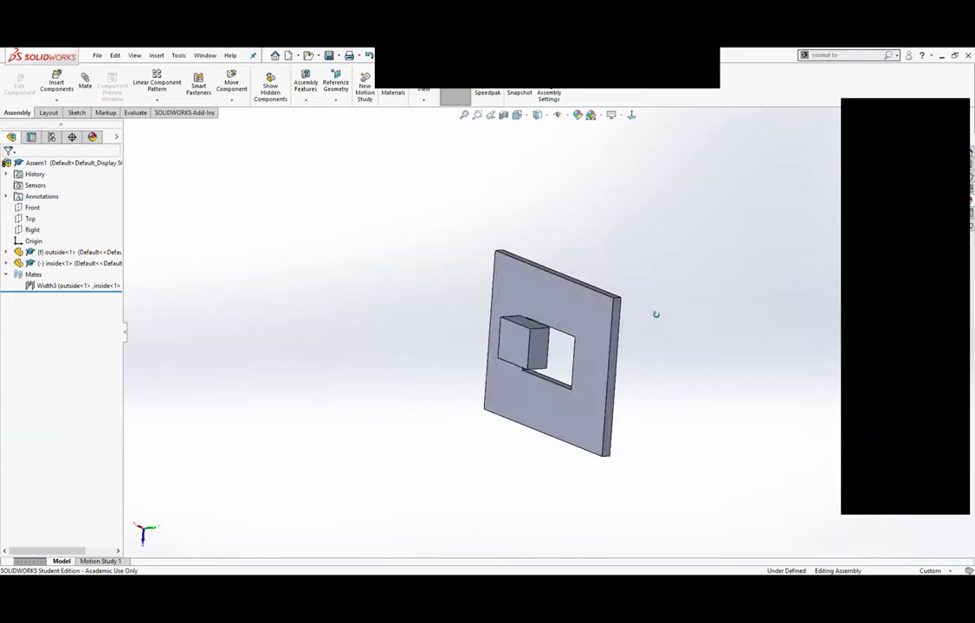
pyautogui.click(560, 291)
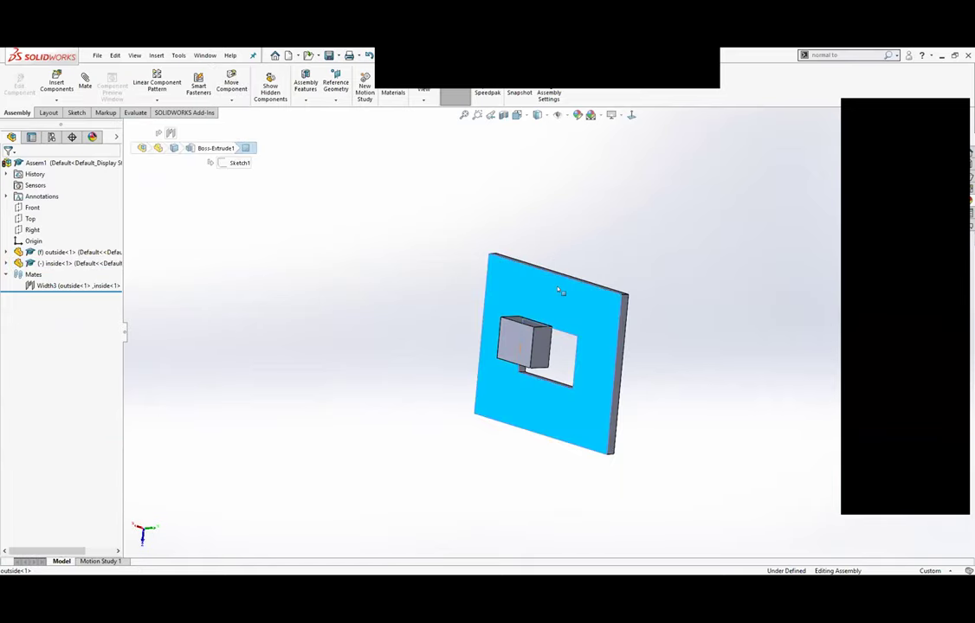
pyautogui.keyDown('ctrl'); pyautogui.click(508, 337); pyautogui.keyUp('ctrl')
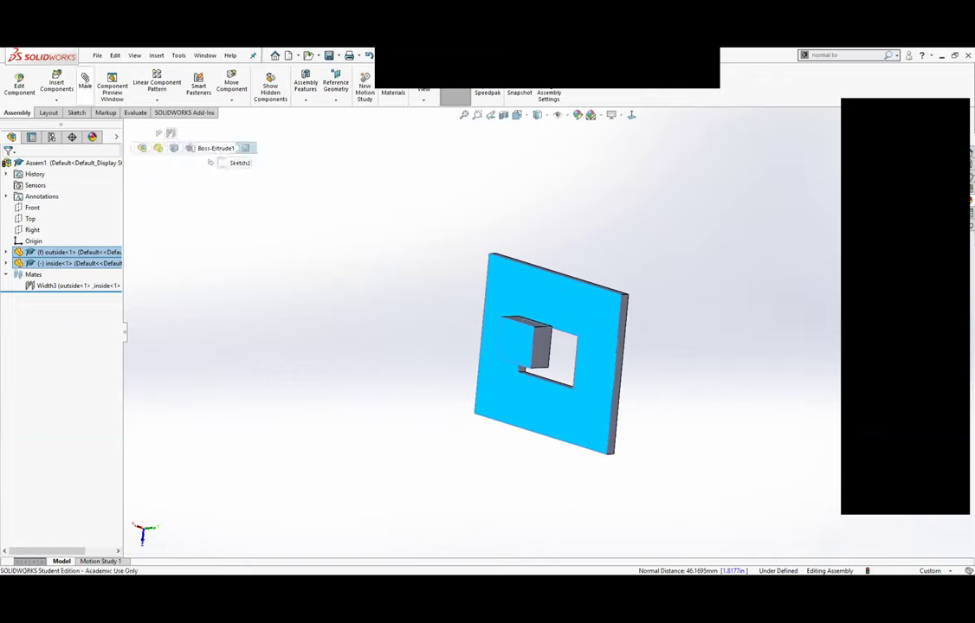
pyautogui.click(85, 82)
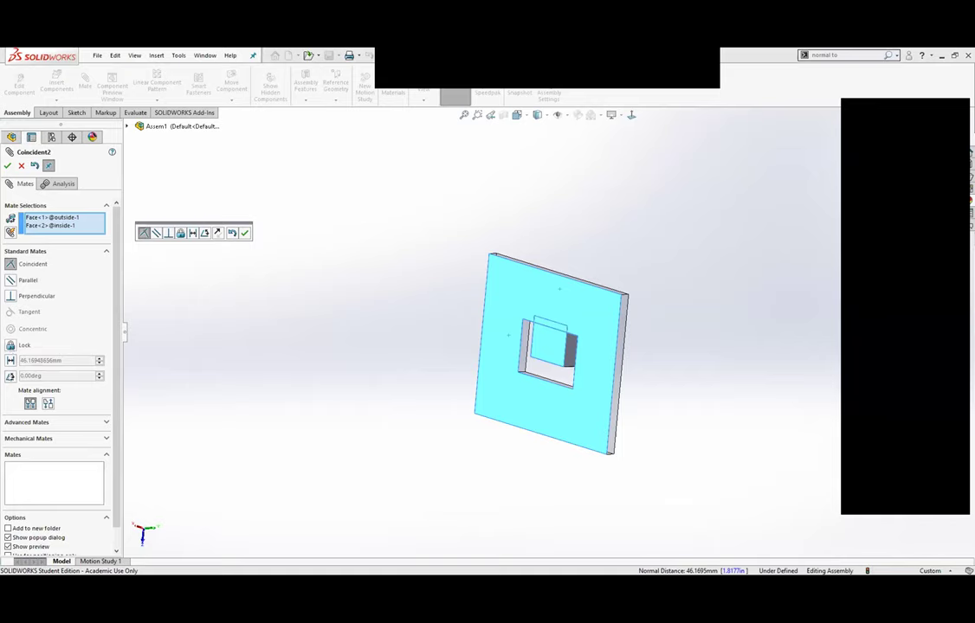
# Try a Coincident mate between the faces, flipping its alignment, then discard it.
pyautogui.click(31, 423)
pyautogui.click(36, 249)
pyautogui.moveTo(489, 330)
pyautogui.mouseDown(button='right')
pyautogui.moveTo(476, 322)
pyautogui.moveTo(237, 375)
pyautogui.mouseUp(button='right')
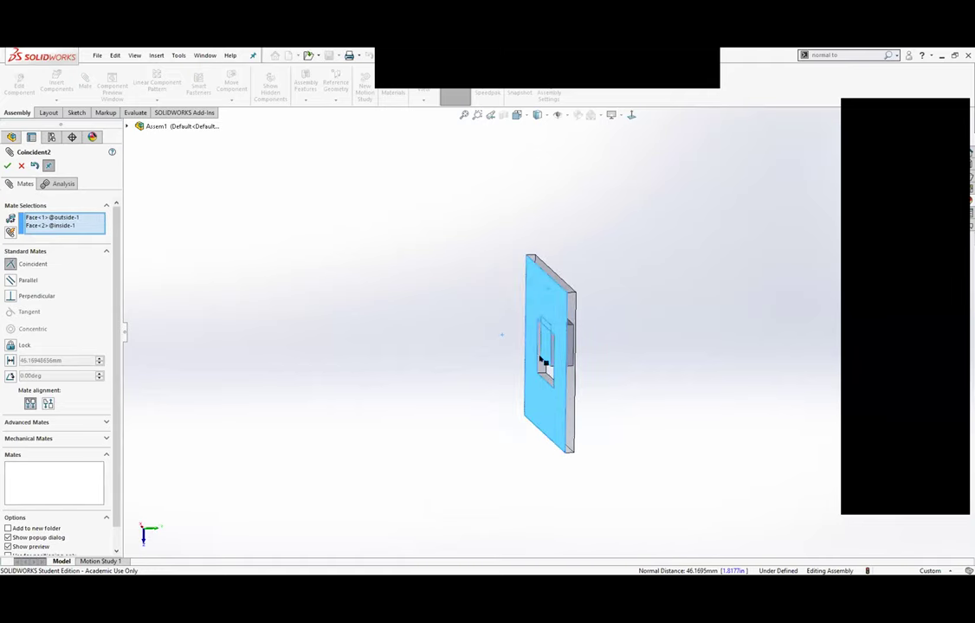
pyautogui.click(48, 403)
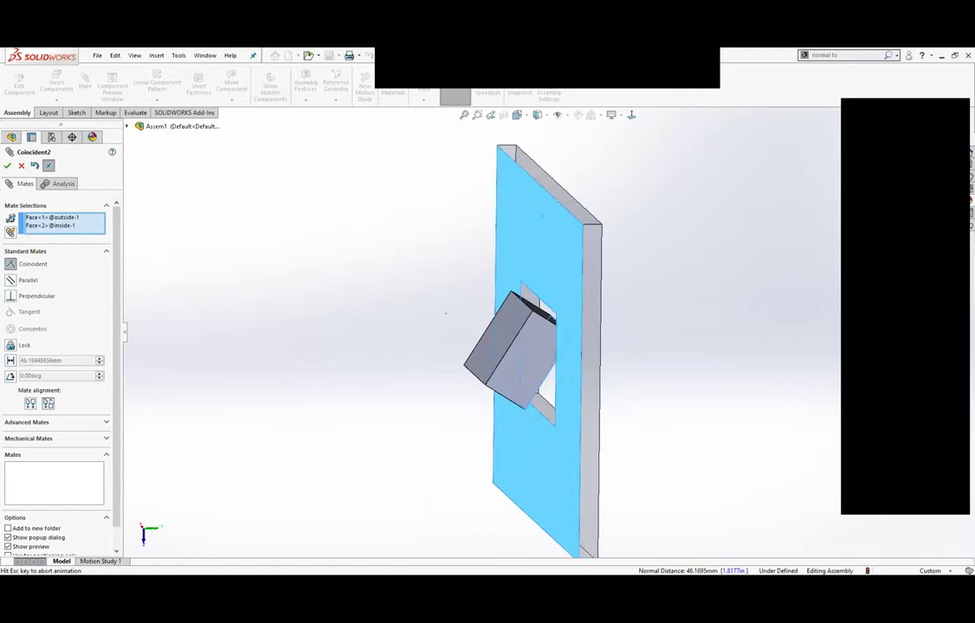
pyautogui.moveTo(642, 374)
pyautogui.mouseDown(button='middle')
pyautogui.moveTo(650, 346)
pyautogui.moveTo(549, 213)
pyautogui.mouseUp(button='middle')
pyautogui.click(30, 404)
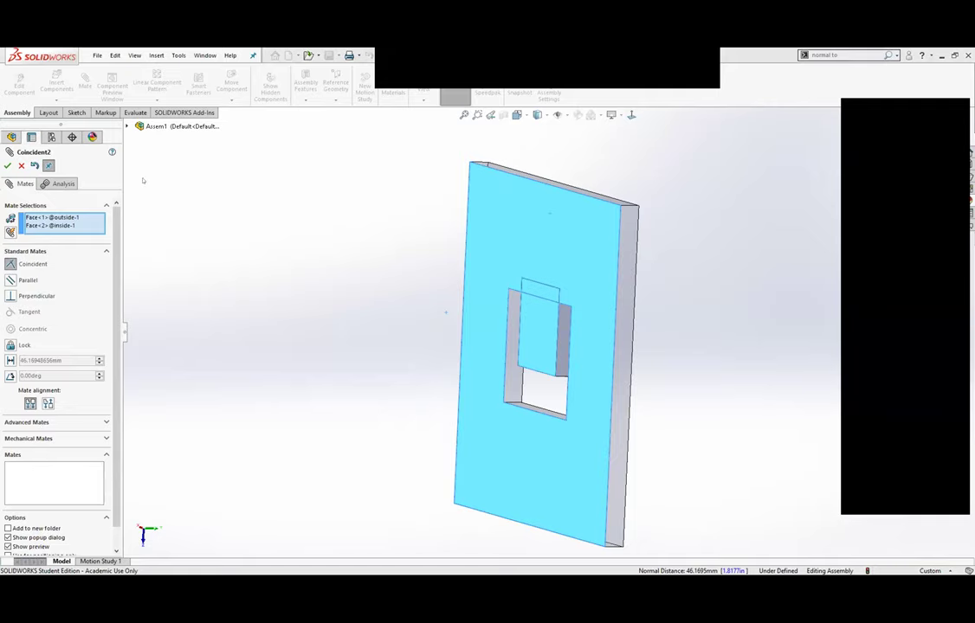
pyautogui.press('Return')
# Close the Mate settings and select the plate's front face plus the block's front face.
pyautogui.moveTo(445, 311); pyautogui.dragTo(344, 270, button='middle')
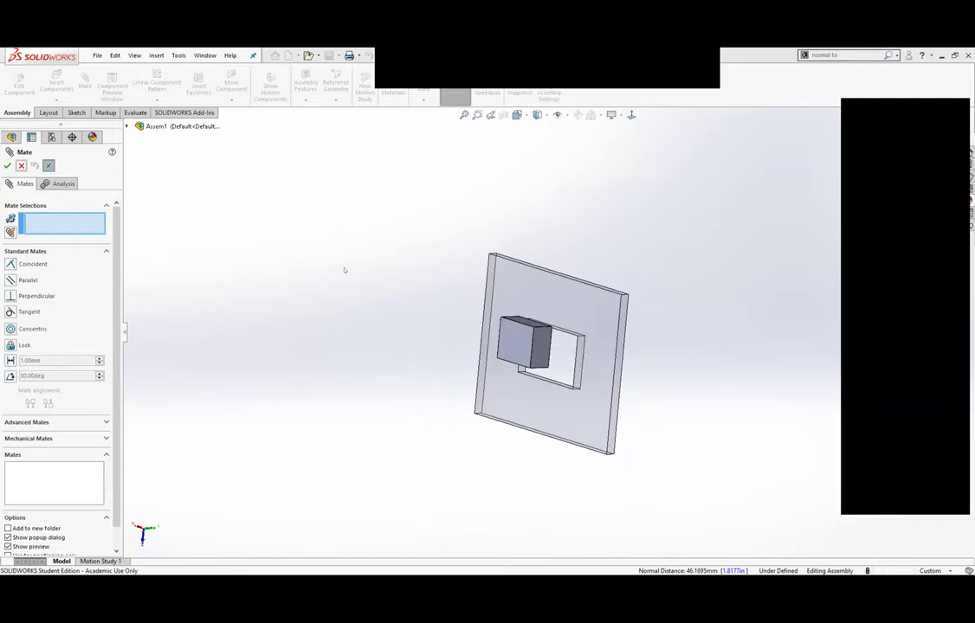
pyautogui.press('Escape')
pyautogui.moveTo(243, 238)
pyautogui.mouseDown(button='middle')
pyautogui.moveTo(357, 272)
pyautogui.moveTo(333, 280)
pyautogui.moveTo(356, 304)
pyautogui.moveTo(406, 309)
pyautogui.moveTo(413, 290)
pyautogui.moveTo(418, 298)
pyautogui.mouseUp(button='middle')
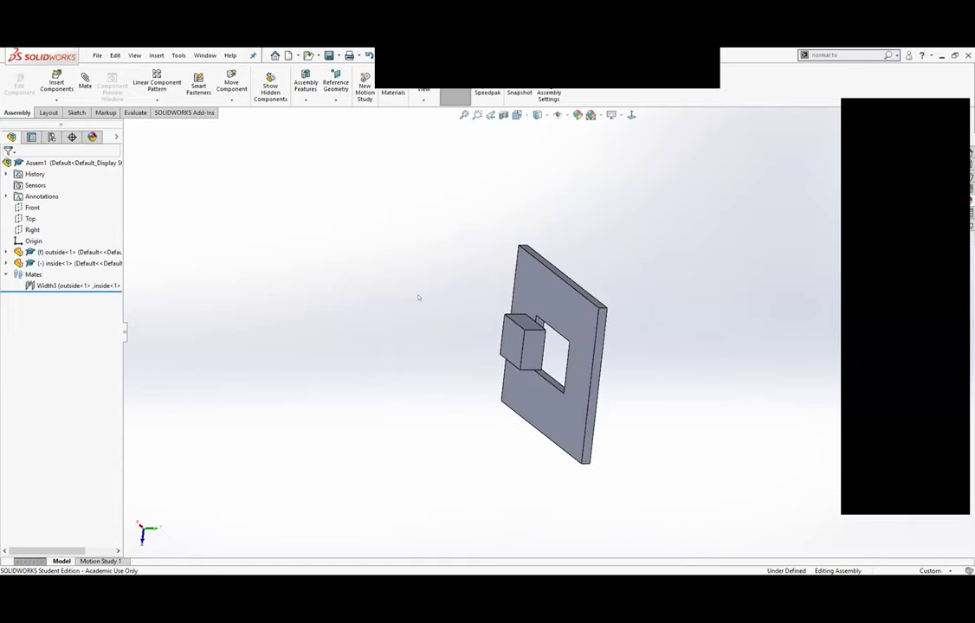
pyautogui.click(513, 338)
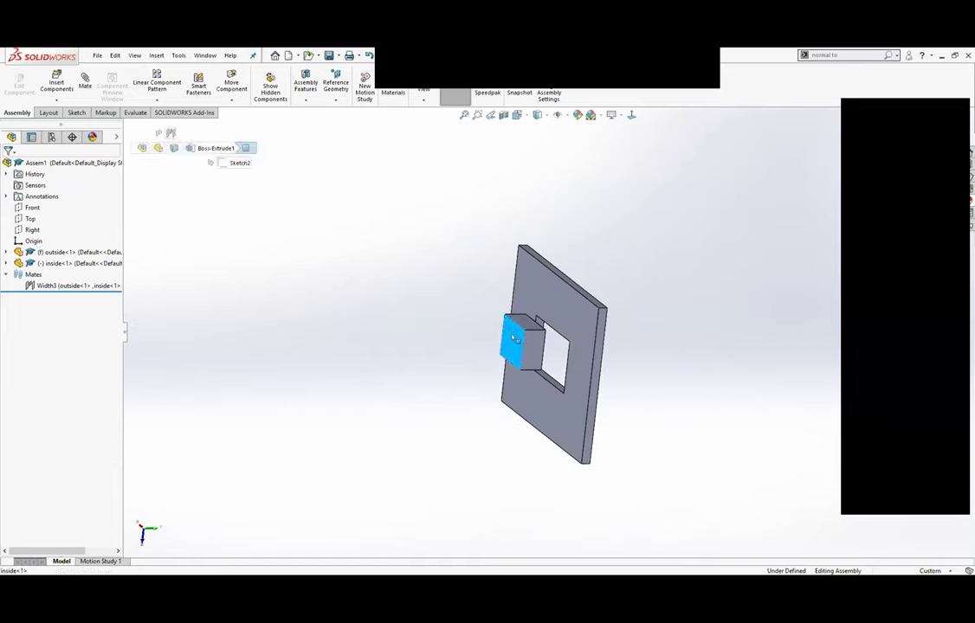
pyautogui.keyDown('ctrl'); pyautogui.click(547, 296); pyautogui.keyUp('ctrl')
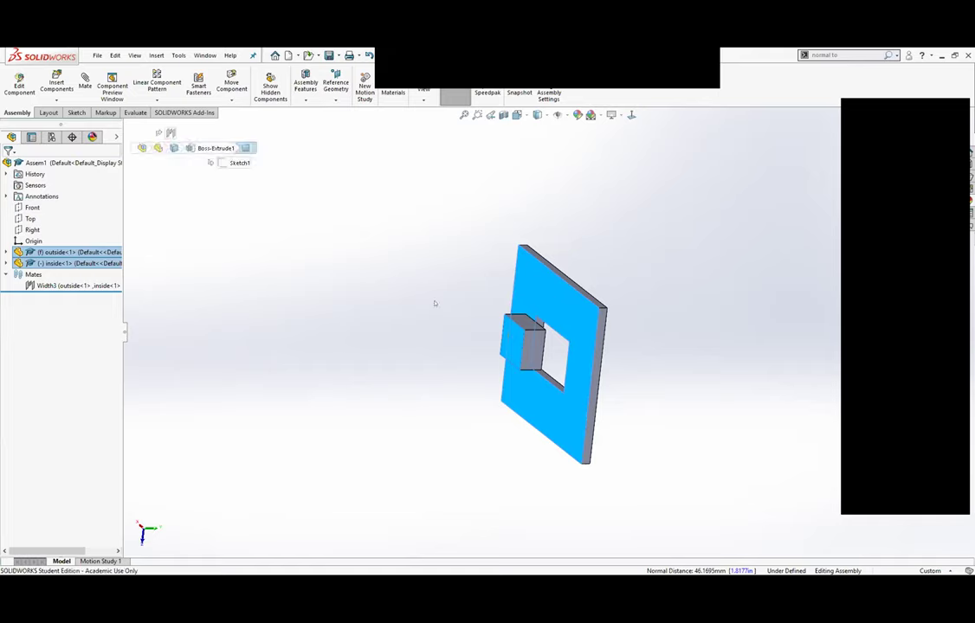
pyautogui.click(459, 296)
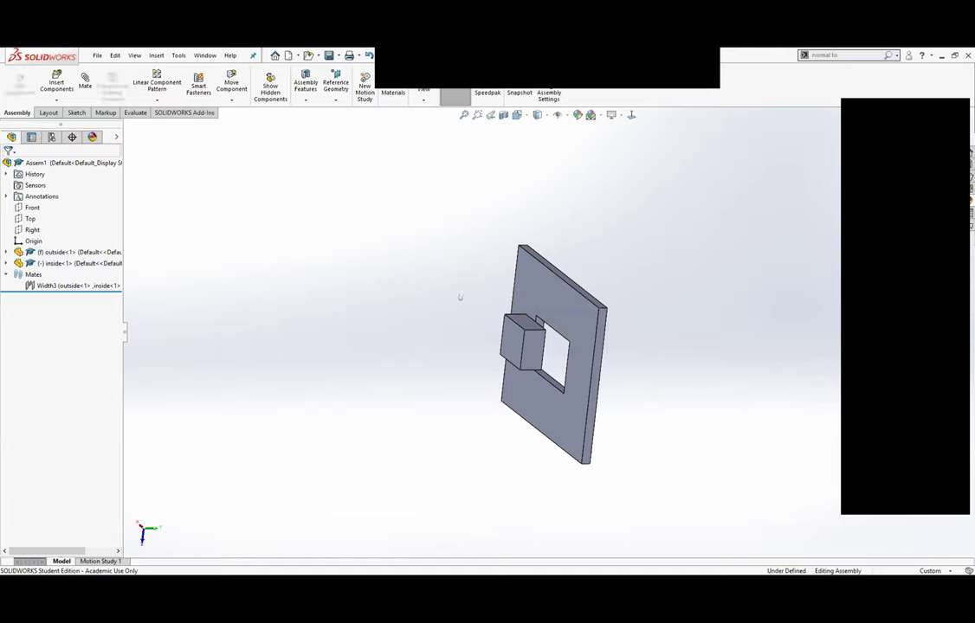
pyautogui.click(509, 332)
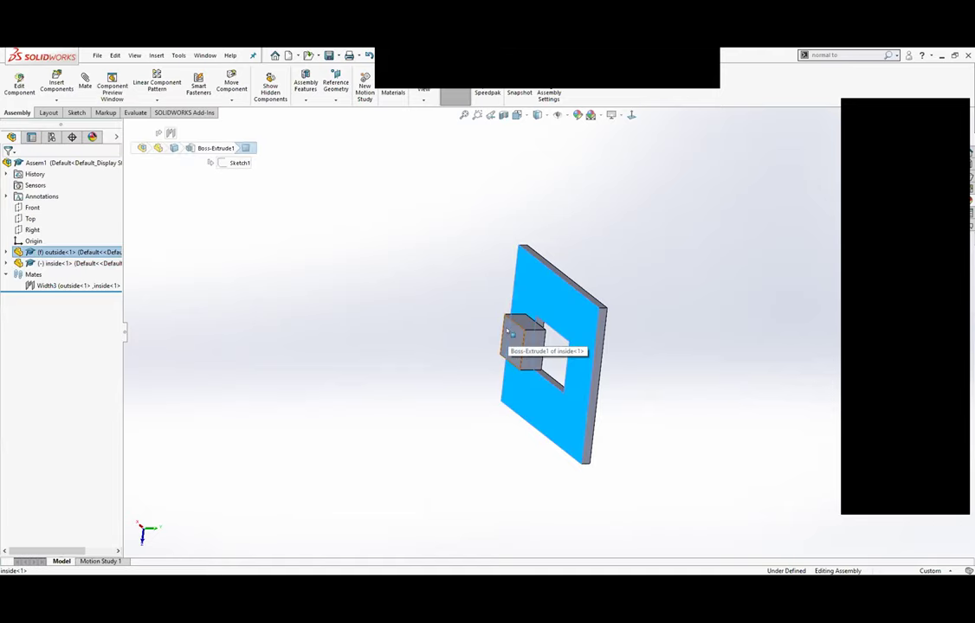
pyautogui.keyDown('ctrl'); pyautogui.click(511, 334); pyautogui.keyUp('ctrl')
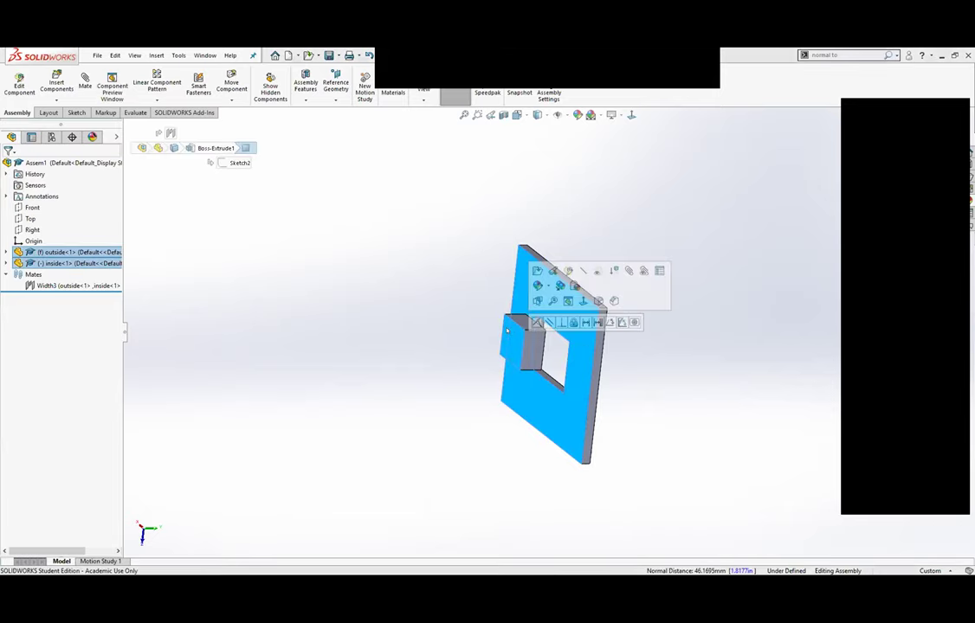
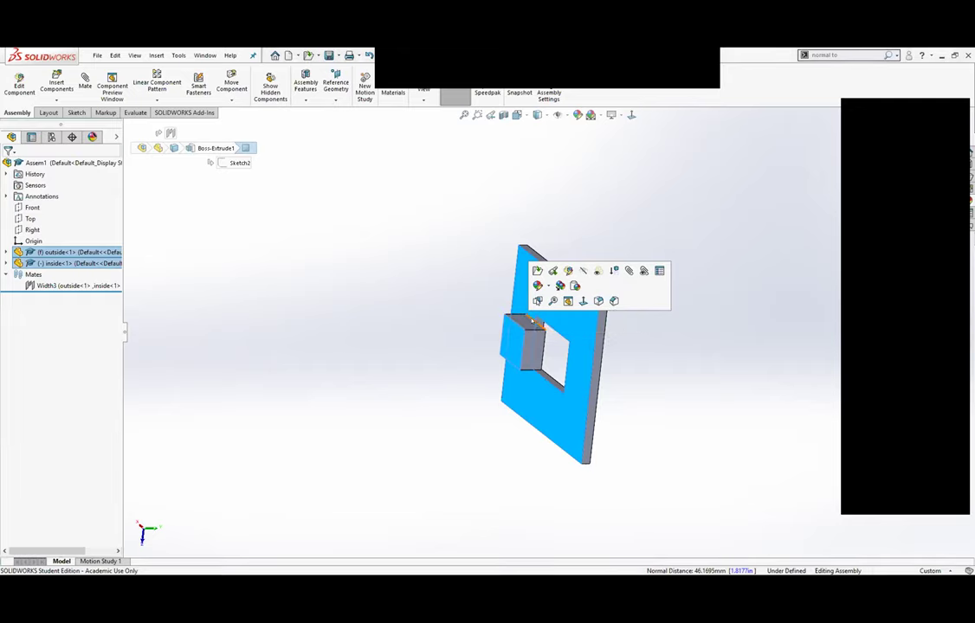
# Add a Coincident3 mate between the block's face and the plate's front face.
pyautogui.click(407, 311)
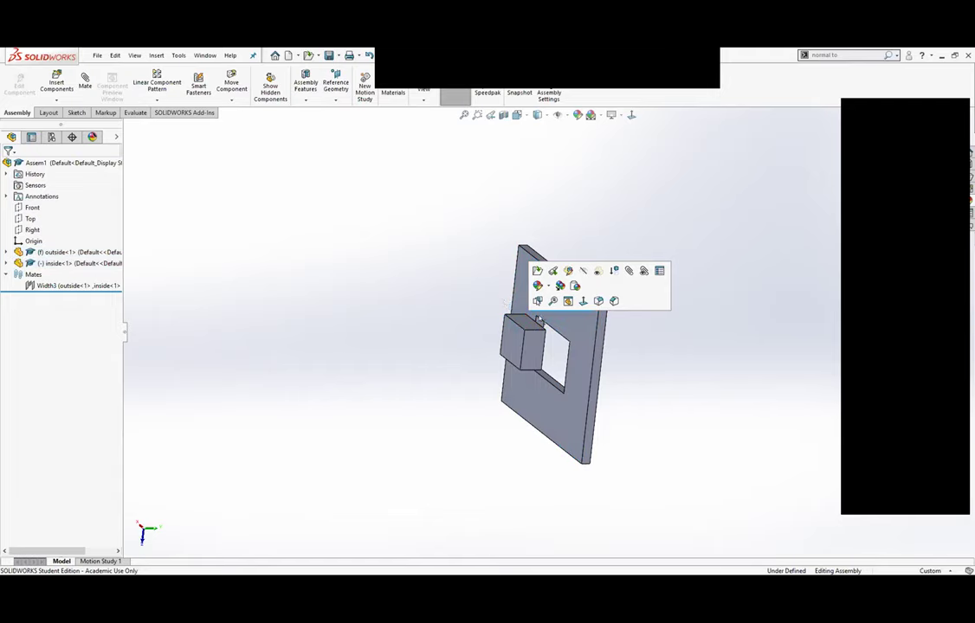
pyautogui.keyDown('ctrl'); pyautogui.click(510, 338); pyautogui.keyUp('ctrl')
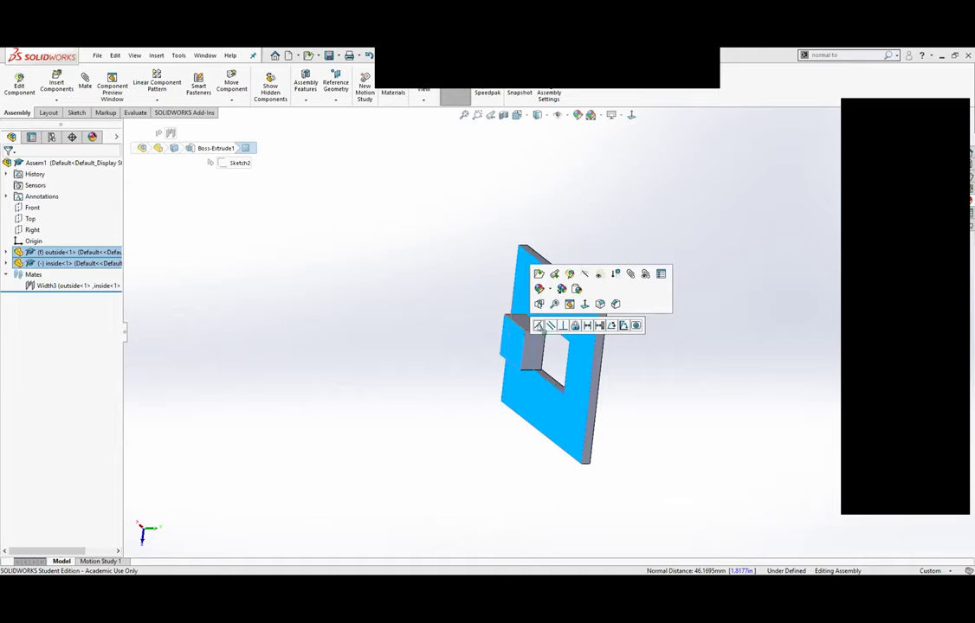
pyautogui.click(433, 321)
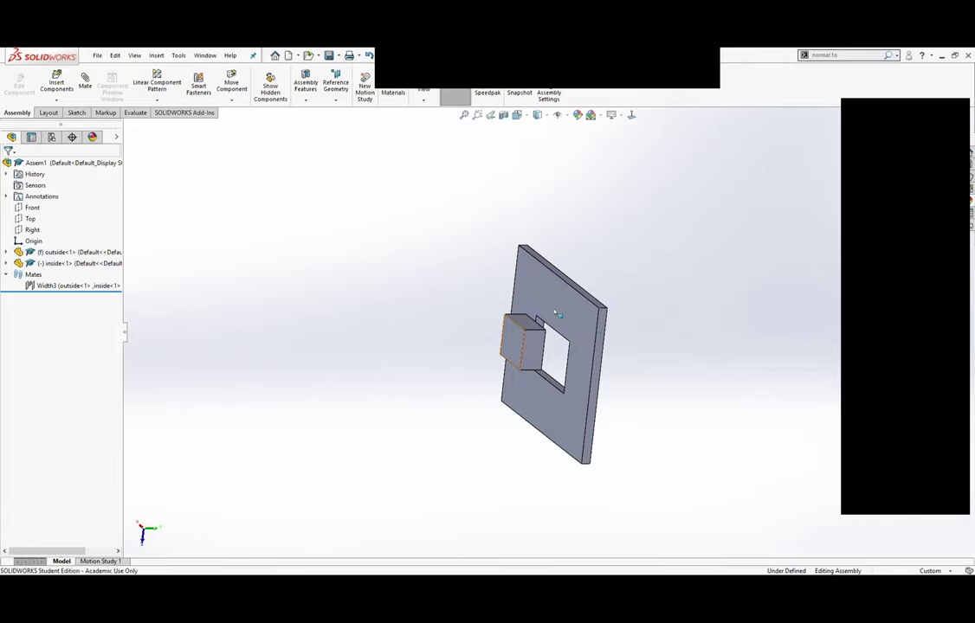
pyautogui.keyDown('ctrl'); pyautogui.click(556, 313); pyautogui.keyUp('ctrl')
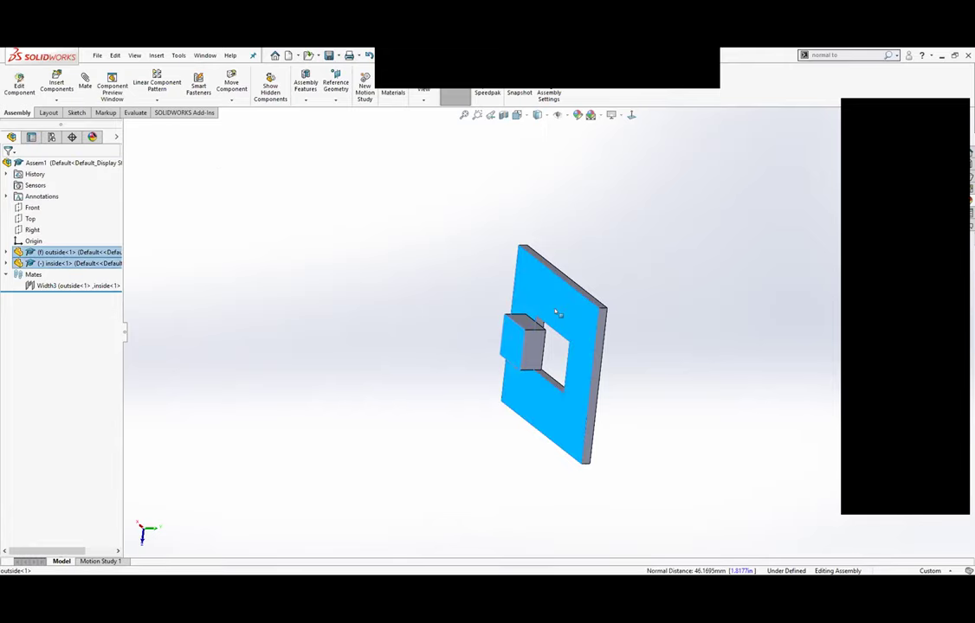
pyautogui.rightClick(556, 314)
pyautogui.click(442, 297)
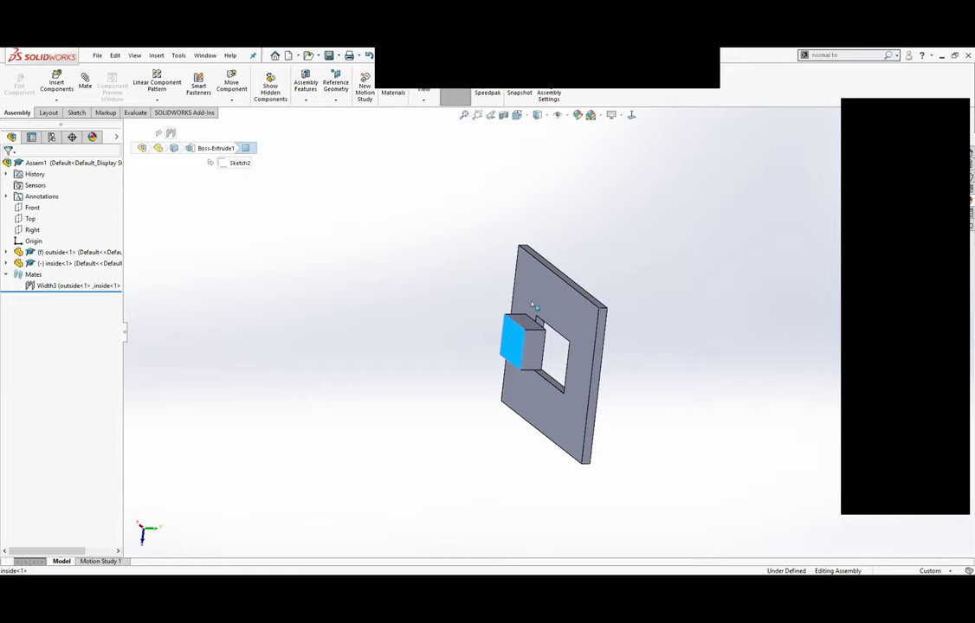
pyautogui.keyDown('ctrl'); pyautogui.click(534, 305); pyautogui.keyUp('ctrl')
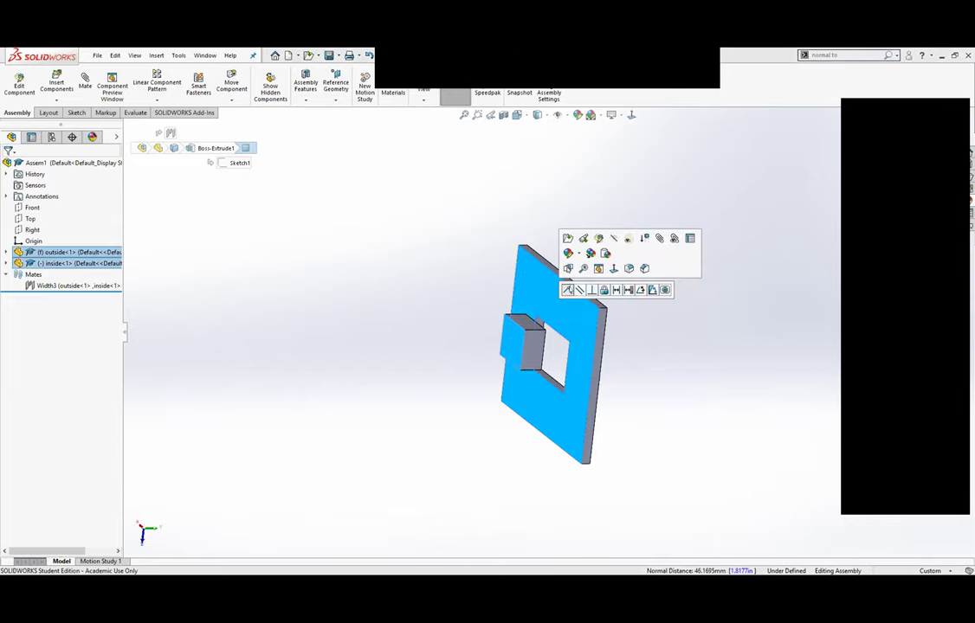
pyautogui.click(568, 289)
pyautogui.moveTo(421, 217); pyautogui.dragTo(297, 265, button='middle')
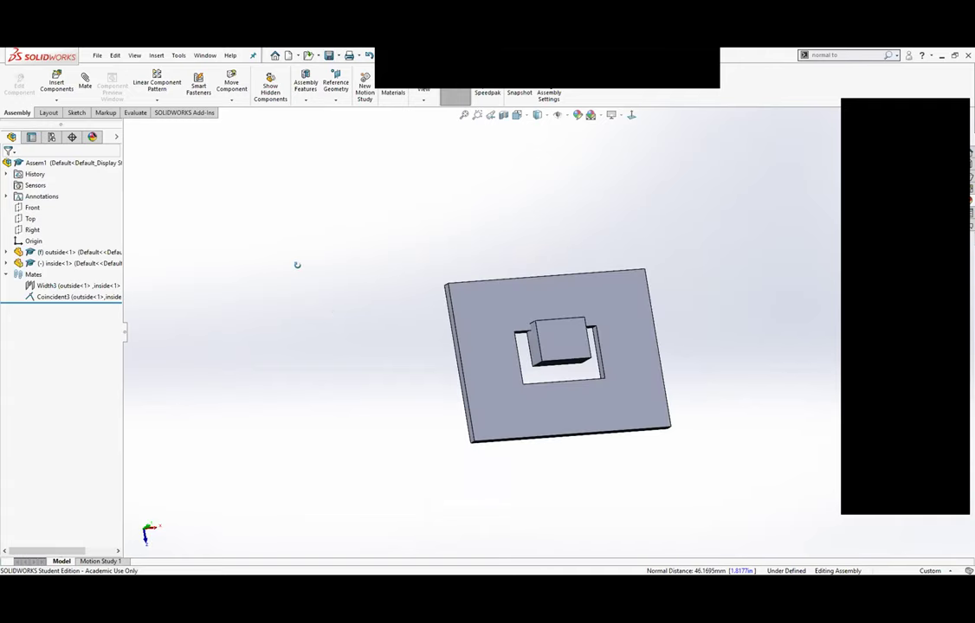
# Add a Width5 mate centering the block between the opening's left and right inner faces.
pyautogui.moveTo(569, 342); pyautogui.dragTo(588, 502)
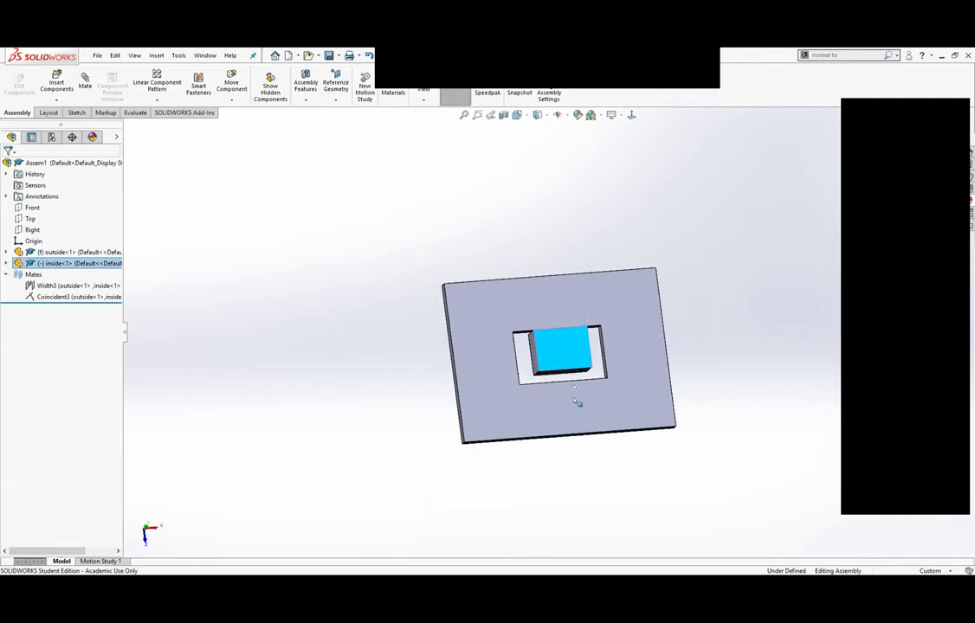
pyautogui.click(655, 459)
pyautogui.moveTo(639, 434); pyautogui.dragTo(596, 348, button='middle')
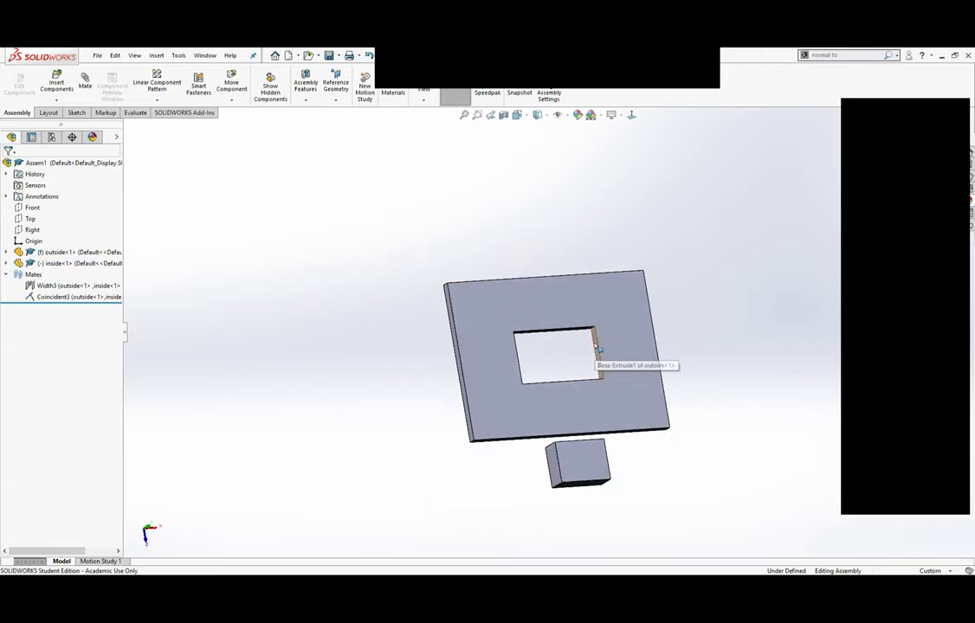
pyautogui.click(596, 346)
pyautogui.hotkey('ctrl', '8')
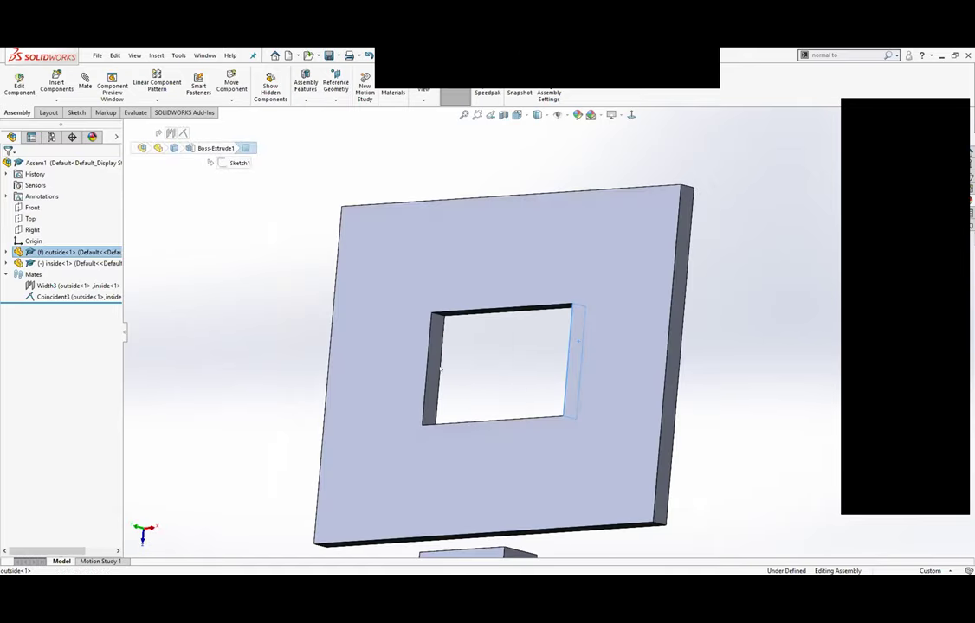
pyautogui.keyDown('ctrl'); pyautogui.click(440, 369); pyautogui.keyUp('ctrl')
pyautogui.press('f')
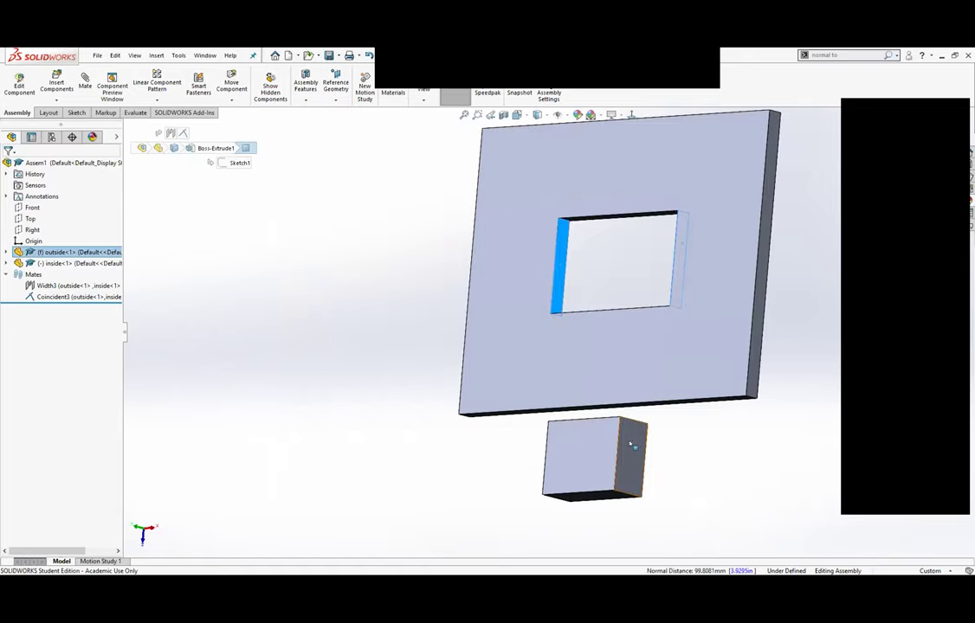
pyautogui.keyDown('ctrl'); pyautogui.click(631, 444); pyautogui.keyUp('ctrl')
pyautogui.hotkey('ctrl', '8')
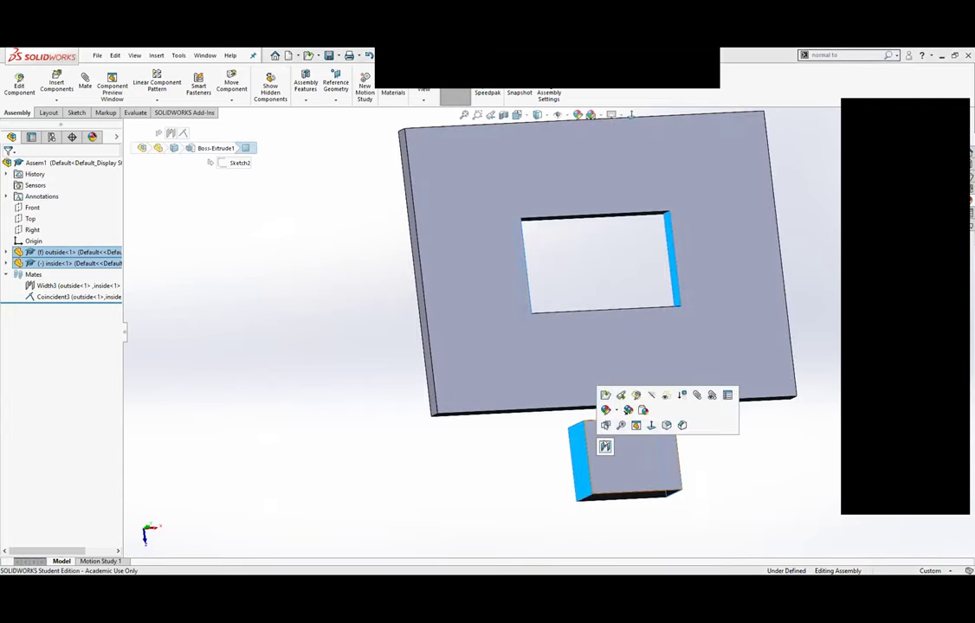
pyautogui.click(605, 446)
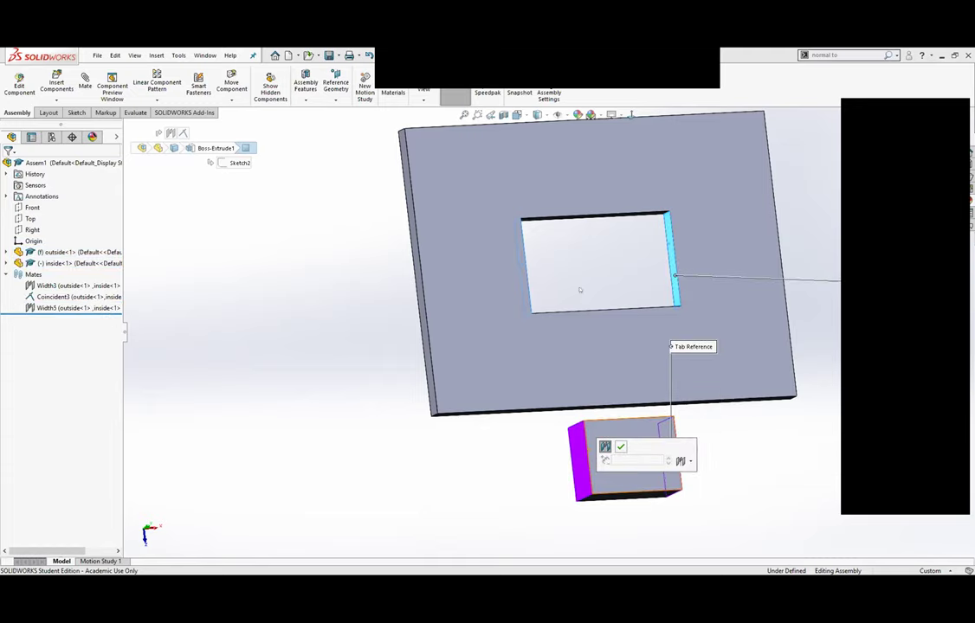
pyautogui.click(622, 448)
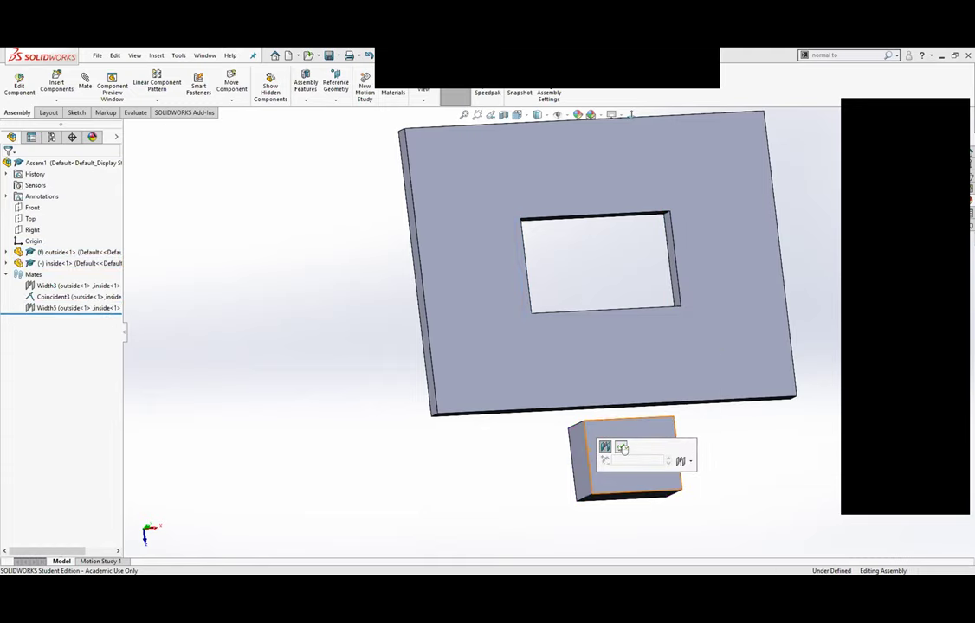
pyautogui.moveTo(637, 459)
pyautogui.mouseDown()
pyautogui.moveTo(589, 235)
pyautogui.moveTo(628, 475)
pyautogui.mouseUp()
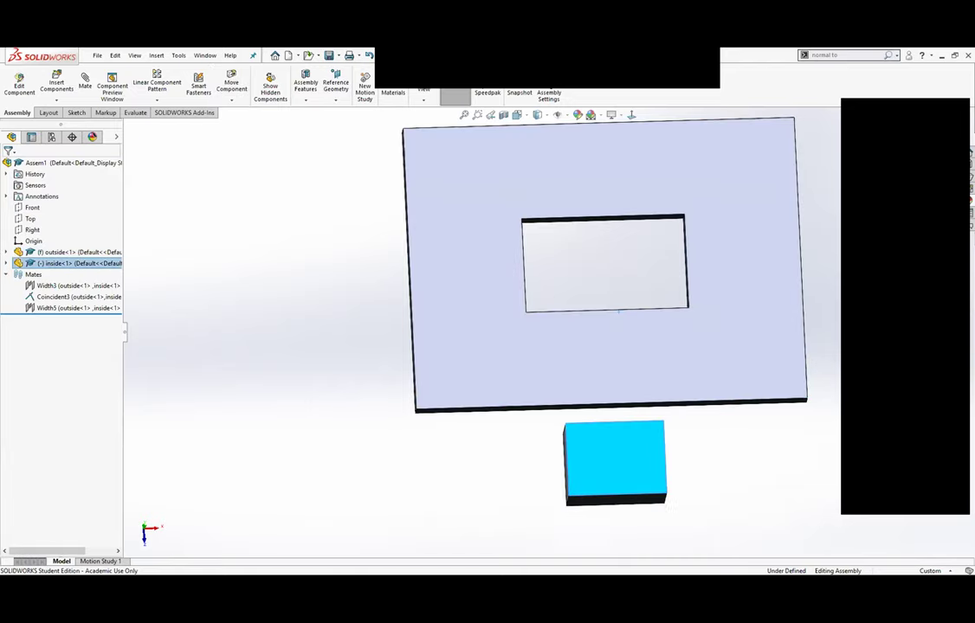
# Add a Width6 mate centering the block between the opening's top and bottom faces.
pyautogui.click(700, 451)
pyautogui.moveTo(529, 166); pyautogui.dragTo(614, 218, button='middle')
pyautogui.click(613, 231)
pyautogui.click(613, 231)
pyautogui.keyDown('ctrl'); pyautogui.click(613, 476); pyautogui.keyUp('ctrl')
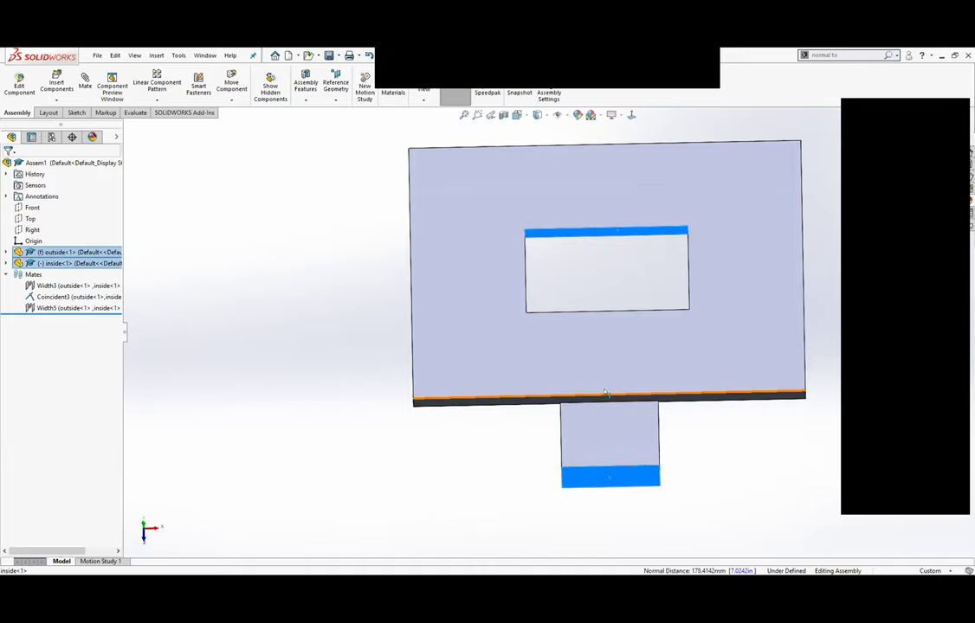
pyautogui.moveTo(604, 394); pyautogui.dragTo(633, 305, button='middle')
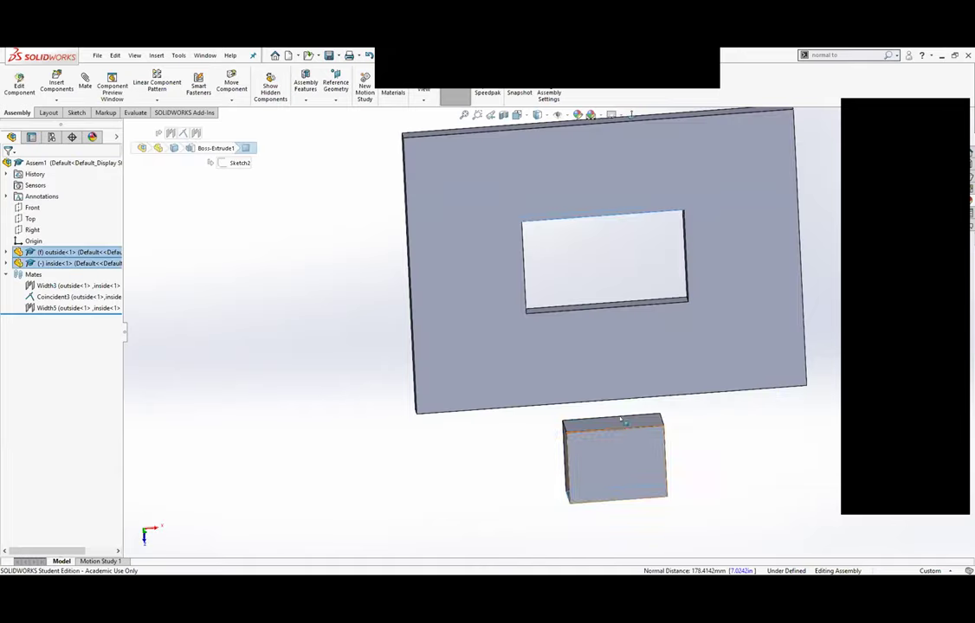
pyautogui.keyDown('ctrl'); pyautogui.click(633, 305); pyautogui.keyUp('ctrl')
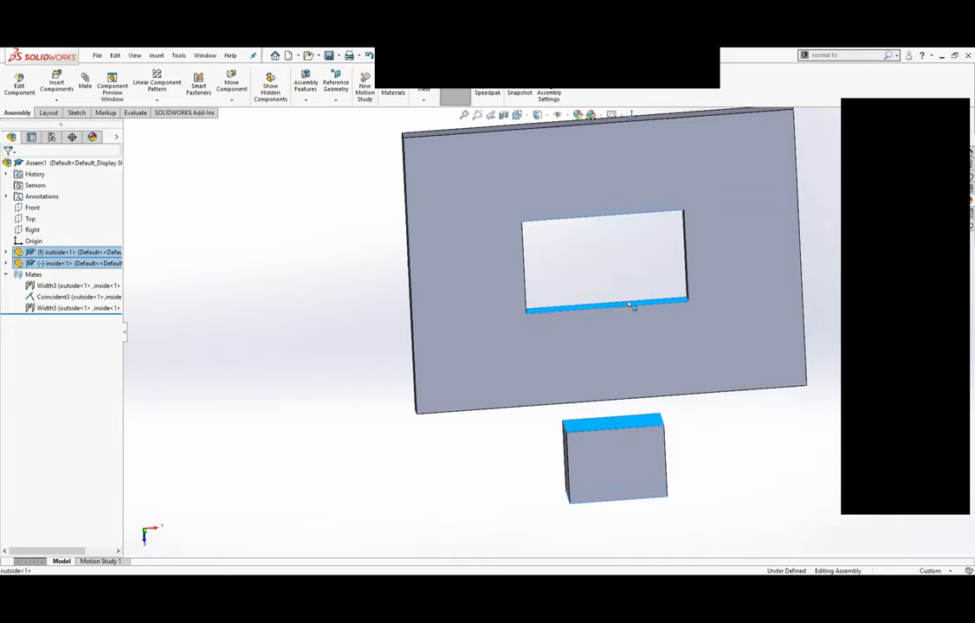
pyautogui.click(659, 293)
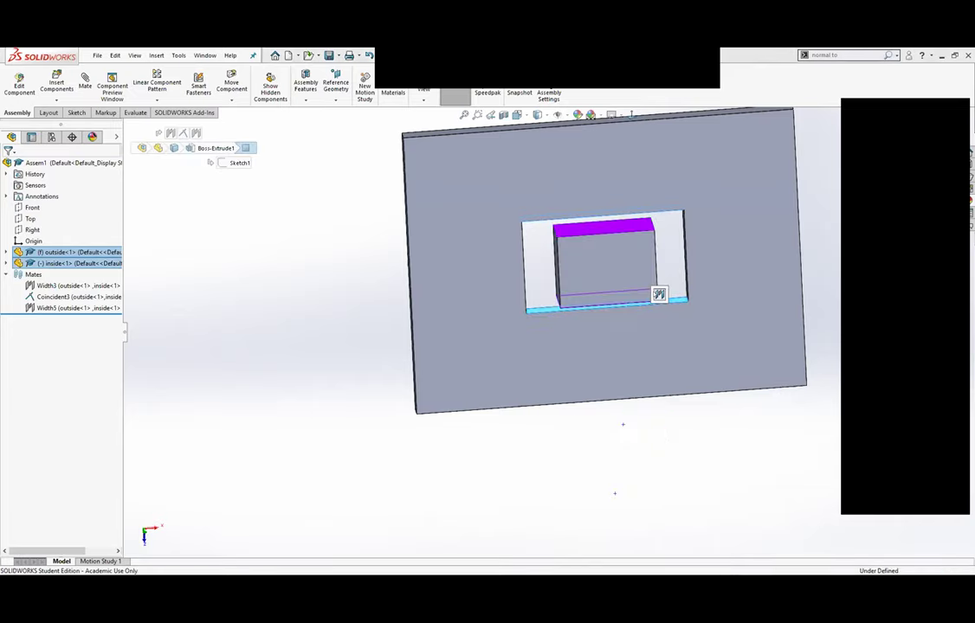
pyautogui.click(658, 293)
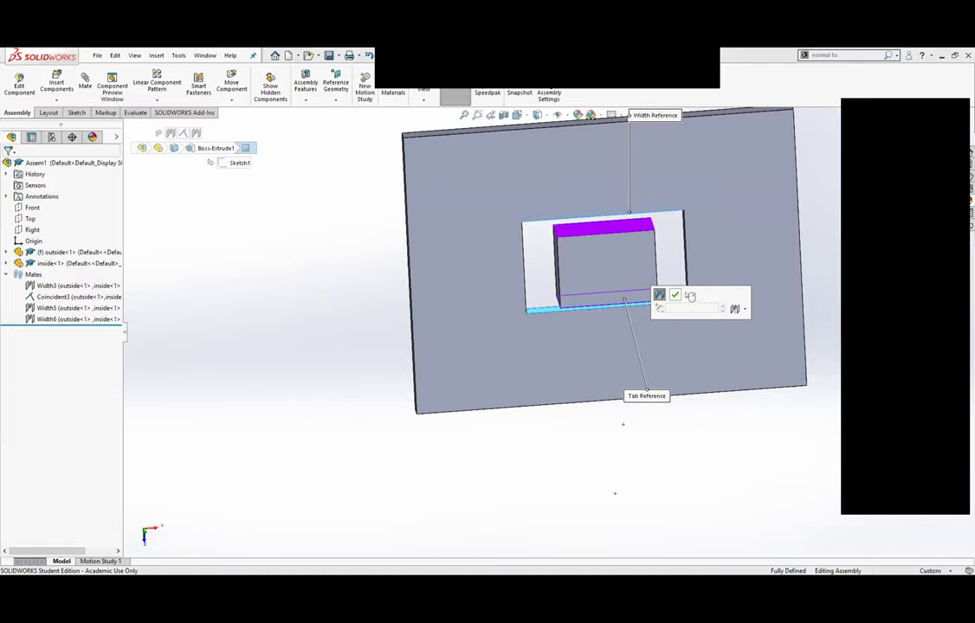
pyautogui.click(676, 296)
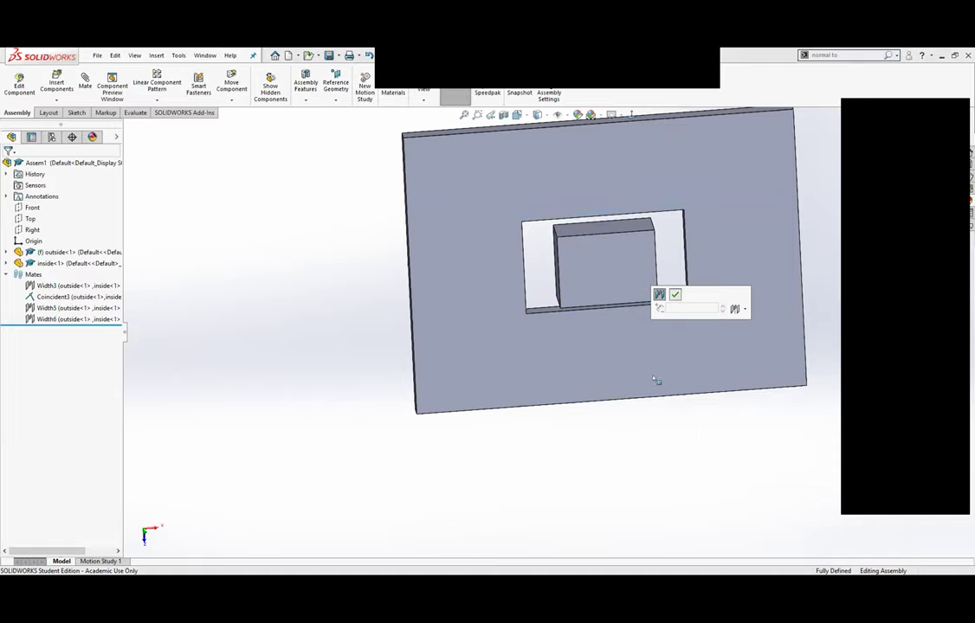
pyautogui.moveTo(667, 333)
pyautogui.mouseDown(button='middle')
pyautogui.moveTo(568, 219)
pyautogui.moveTo(618, 213)
pyautogui.moveTo(598, 190)
pyautogui.moveTo(609, 288)
pyautogui.moveTo(605, 214)
pyautogui.moveTo(620, 250)
pyautogui.moveTo(605, 296)
pyautogui.moveTo(614, 232)
pyautogui.mouseUp(button='middle')
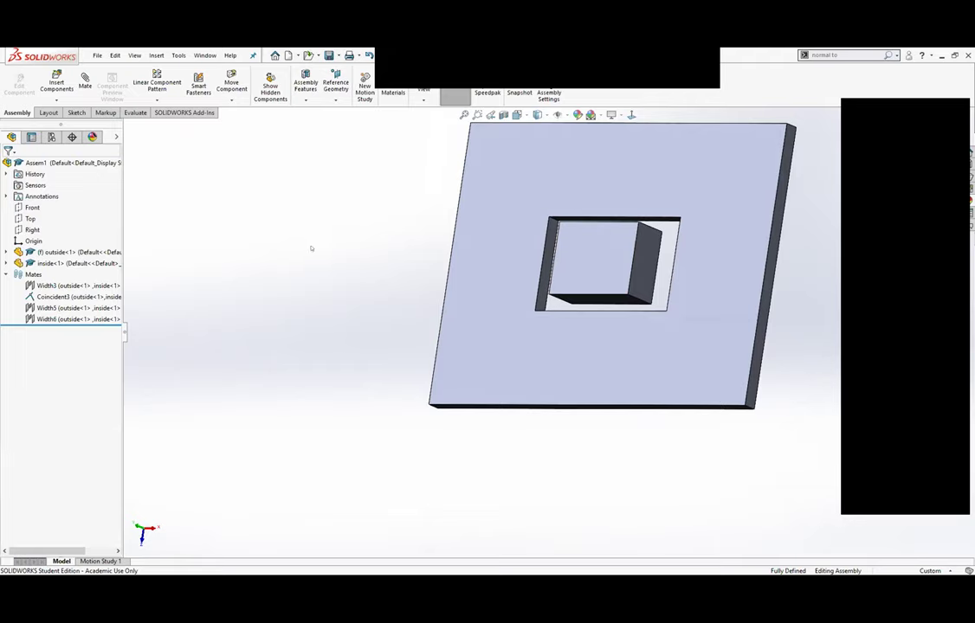
pyautogui.moveTo(613, 230)
pyautogui.mouseDown(button='middle')
pyautogui.moveTo(619, 224)
pyautogui.moveTo(631, 256)
pyautogui.mouseUp(button='middle')
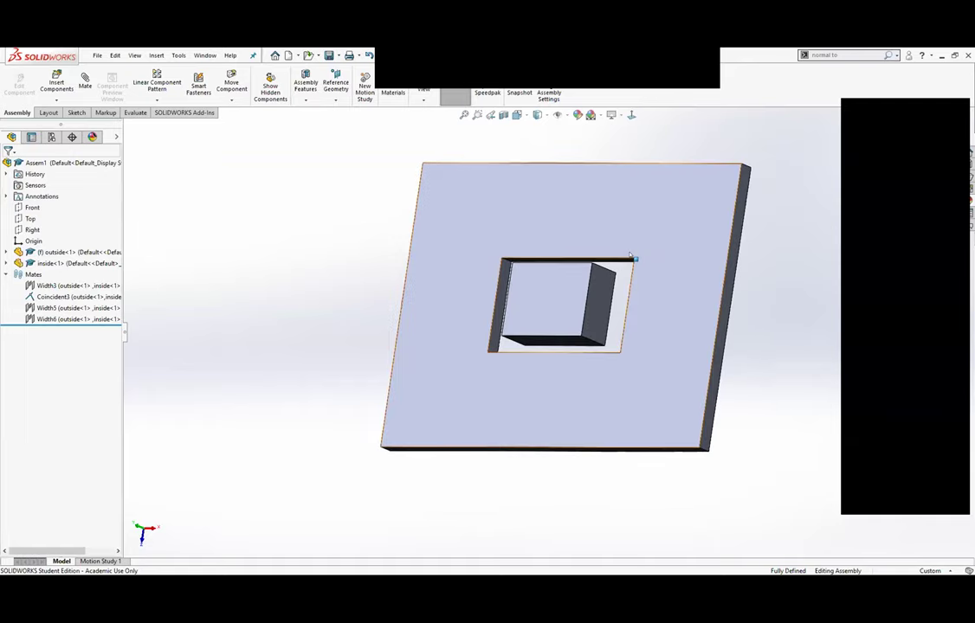